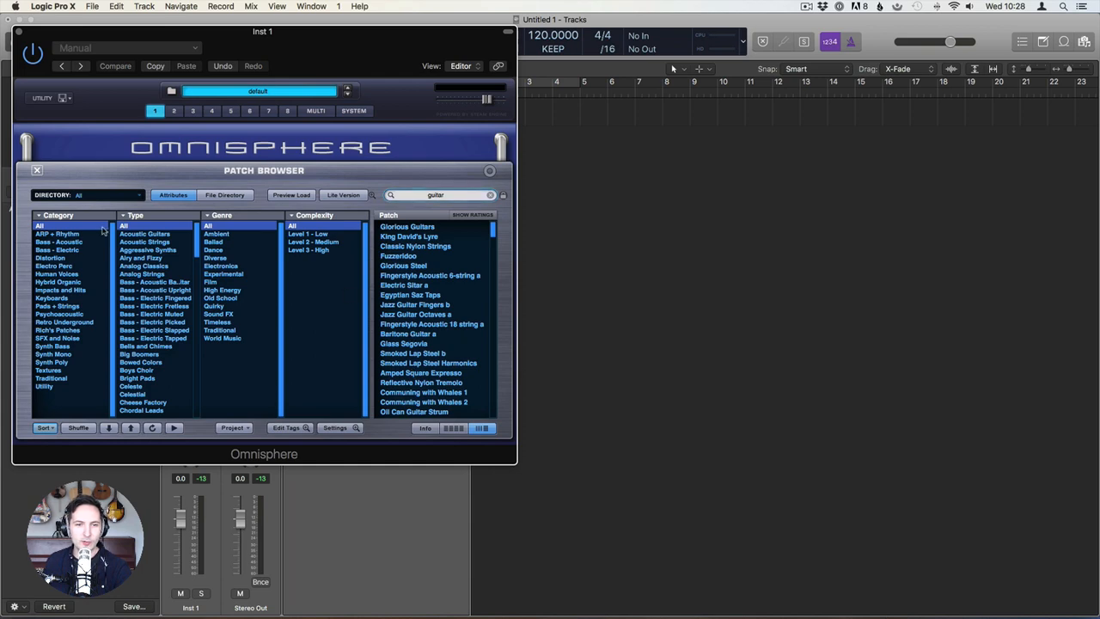
Load the Power Chords 2 soundsource into layer A of Omnisphere after auditioning Power Chords 1, and close the instrument window.
click(37, 170)
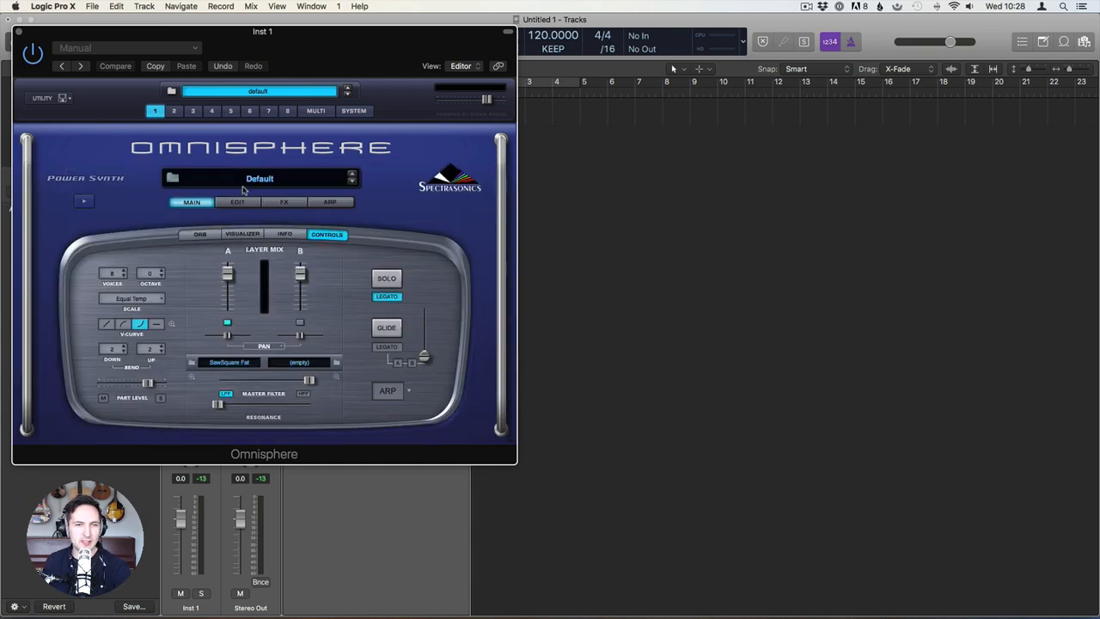
click(240, 203)
click(256, 280)
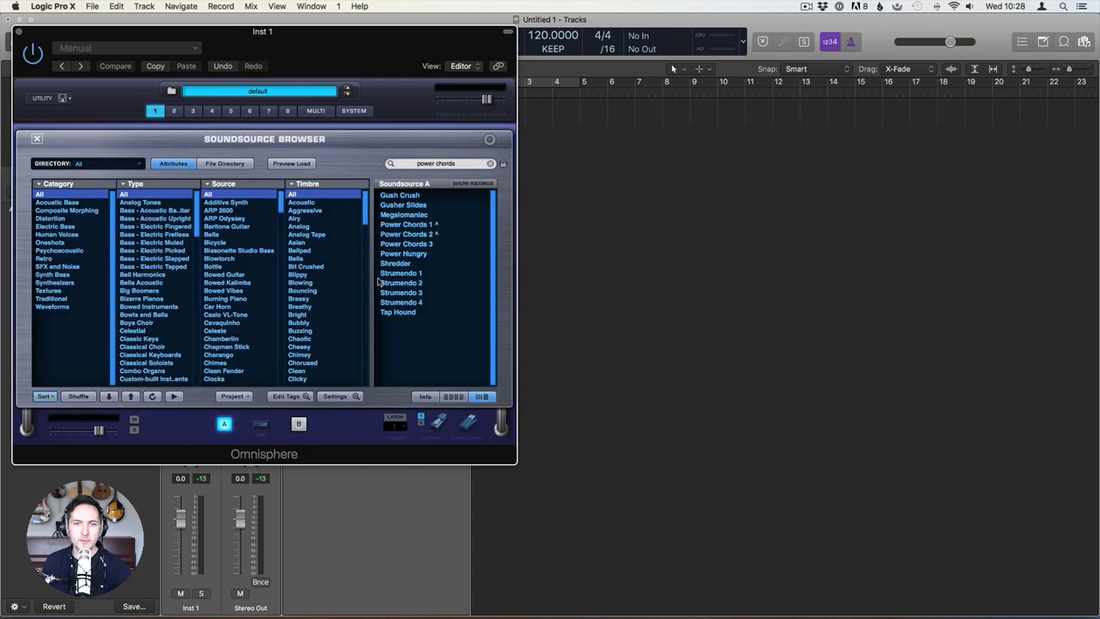
click(423, 224)
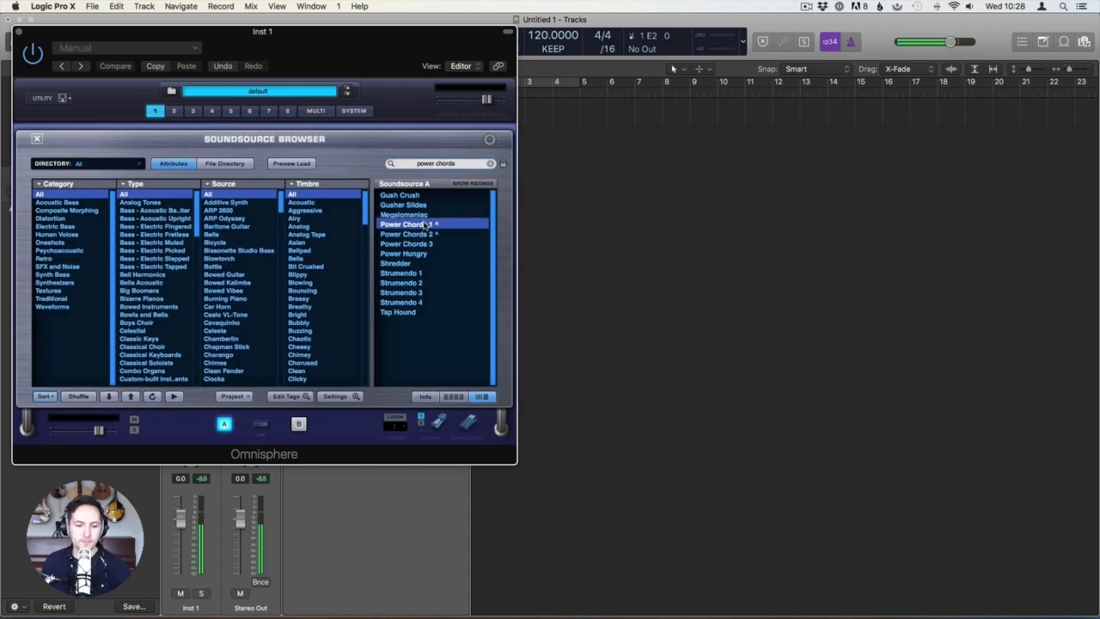
click(424, 233)
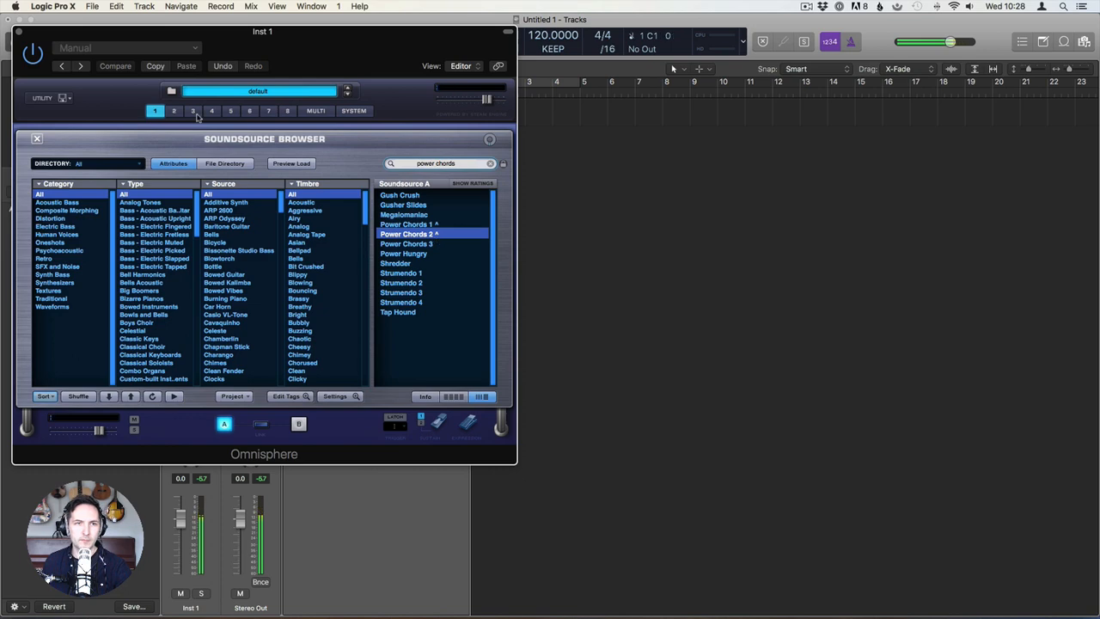
click(17, 33)
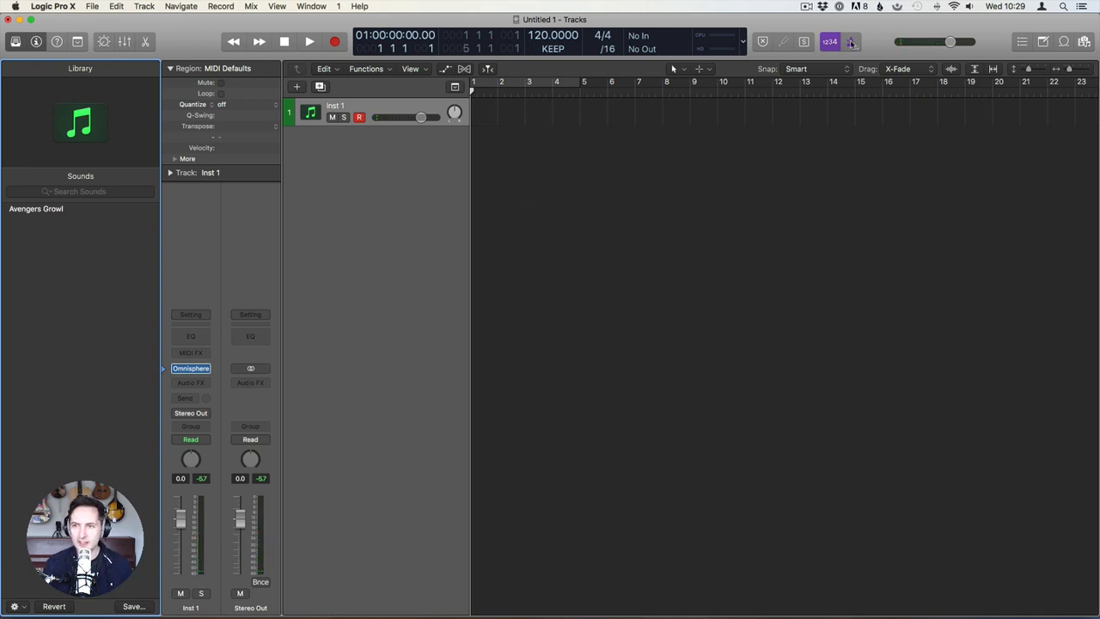
Turn on the metronome click during playback and set the project tempo to 100 BPM.
key(space)
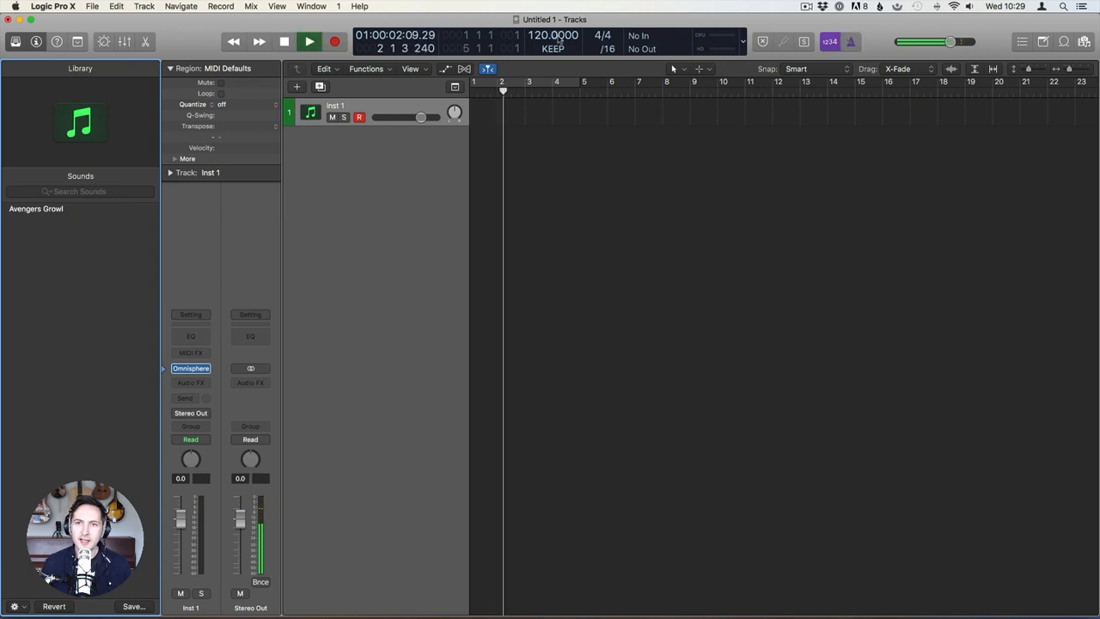
click(851, 42)
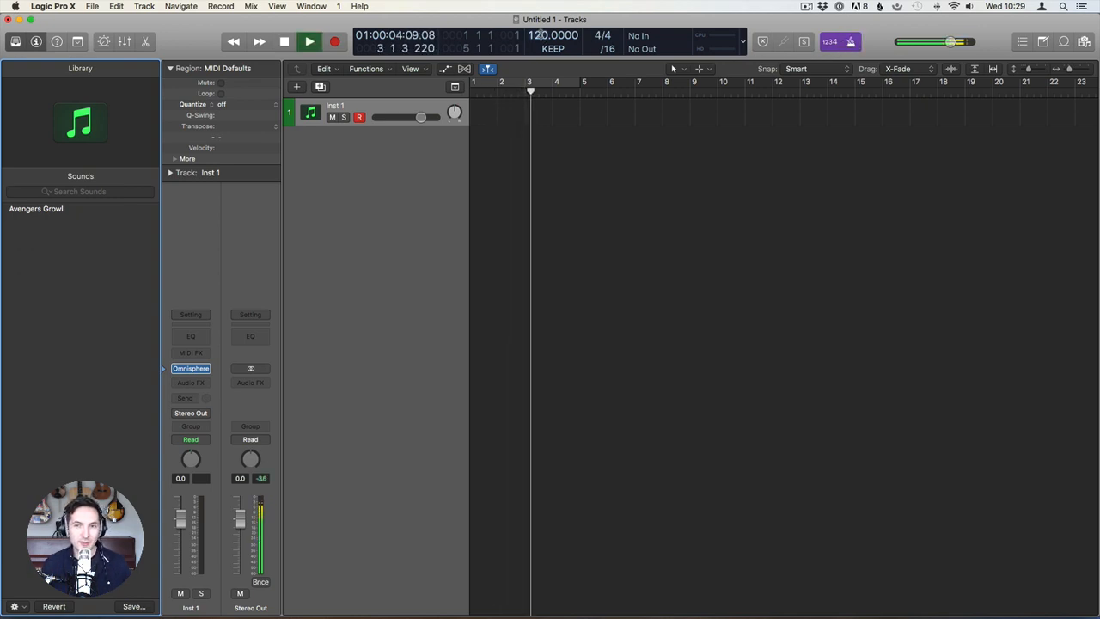
text(100)
key(Return)
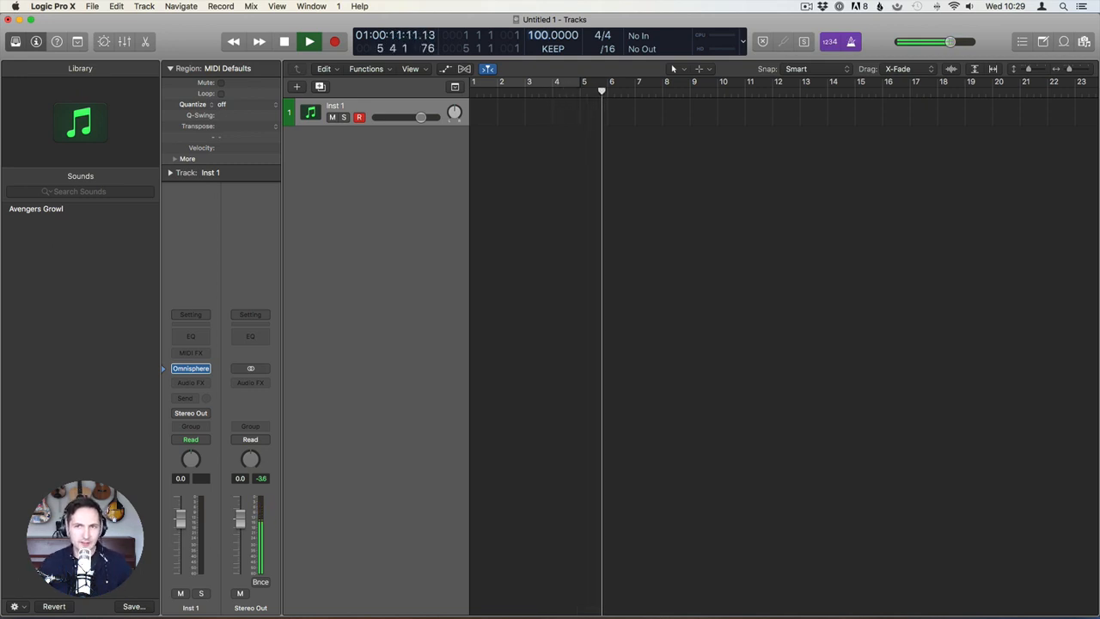
key(space)
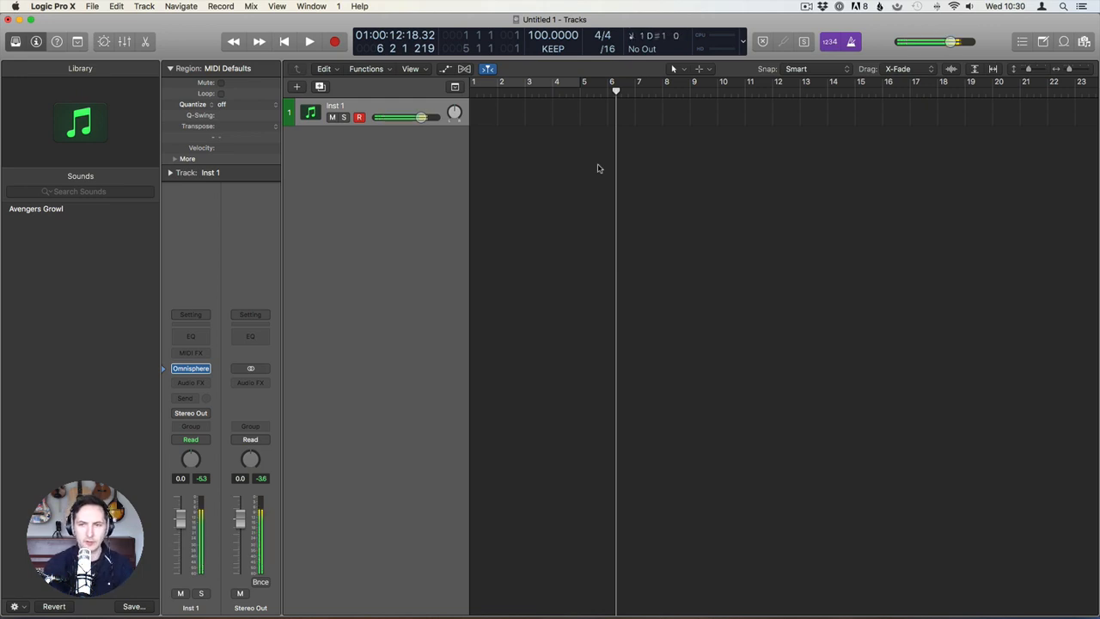
Record a short three-note part on the Inst 1 track from about bar 6 and quantize its notes to 1/16.
key(r)
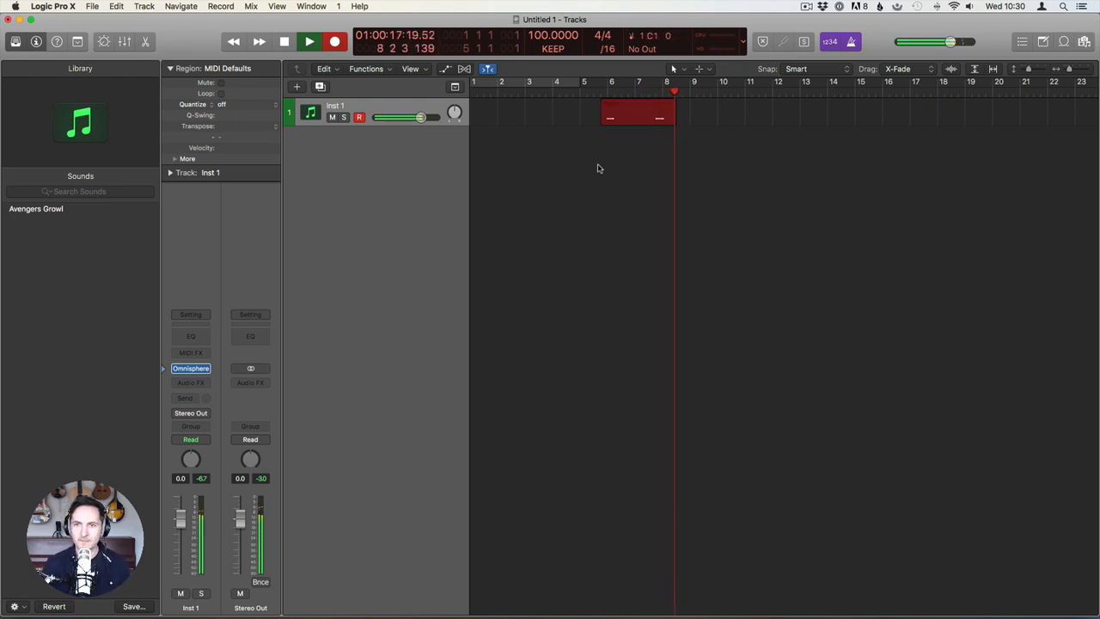
key(space)
double_click(630, 119)
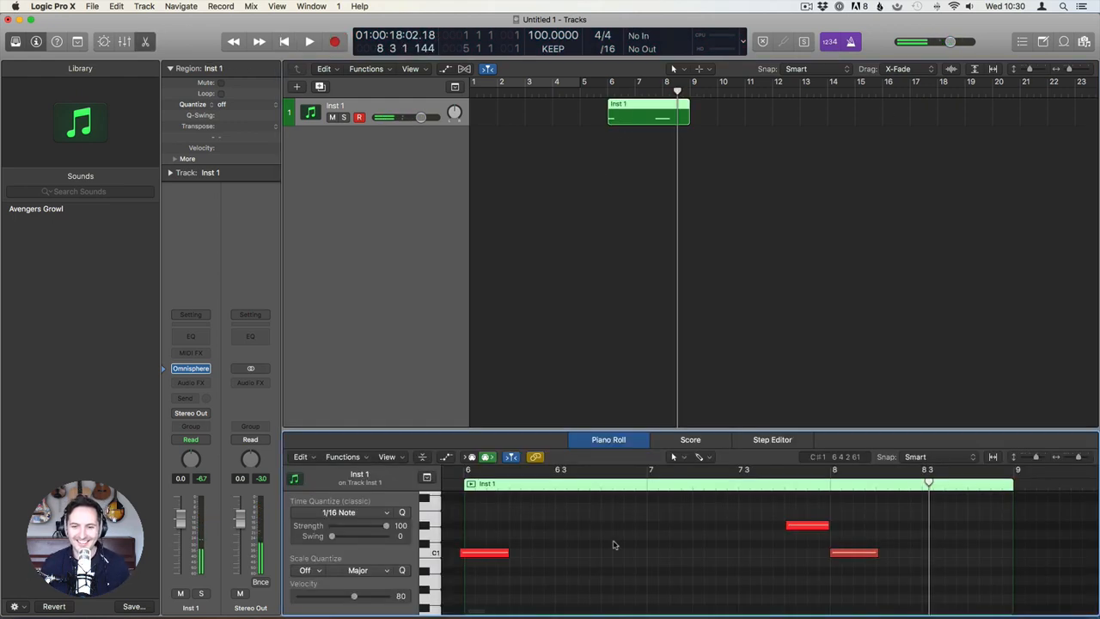
key(super+a)
click(713, 535)
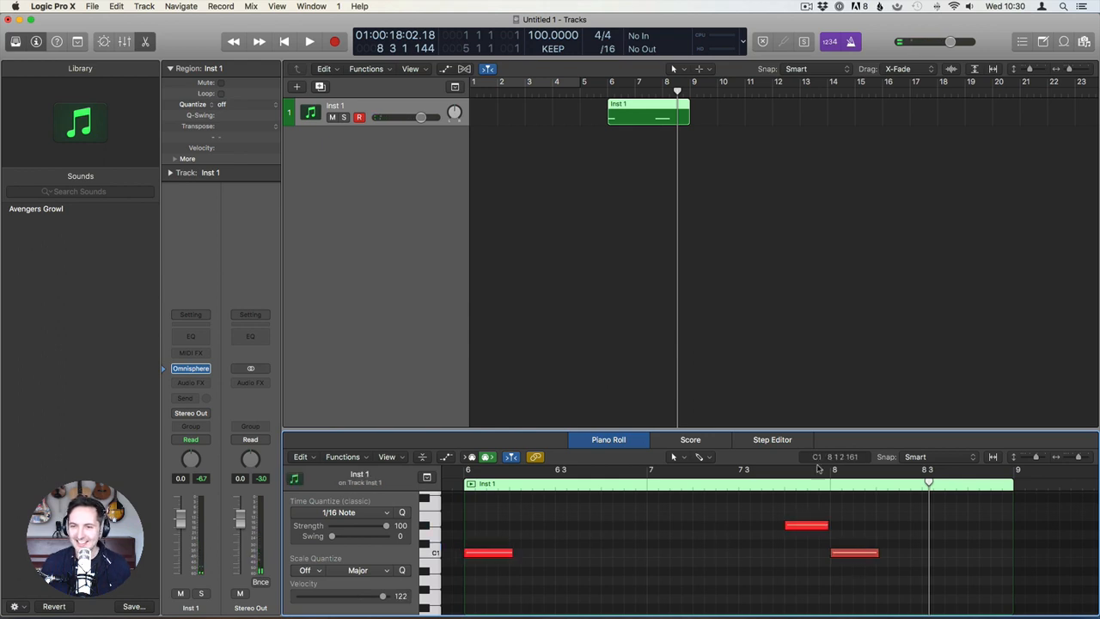
Extend the Inst 1 region to bar 10 and copy its second note to a lower pitch at the end of bar 9.
drag(687, 121, 717, 121)
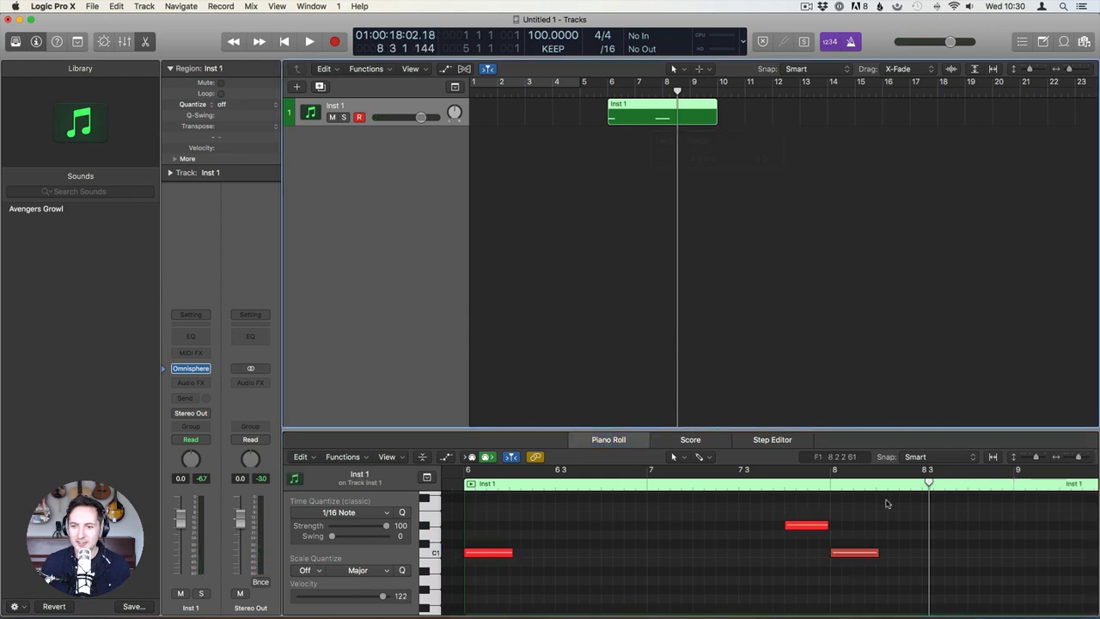
scroll(884, 502, right, 3)
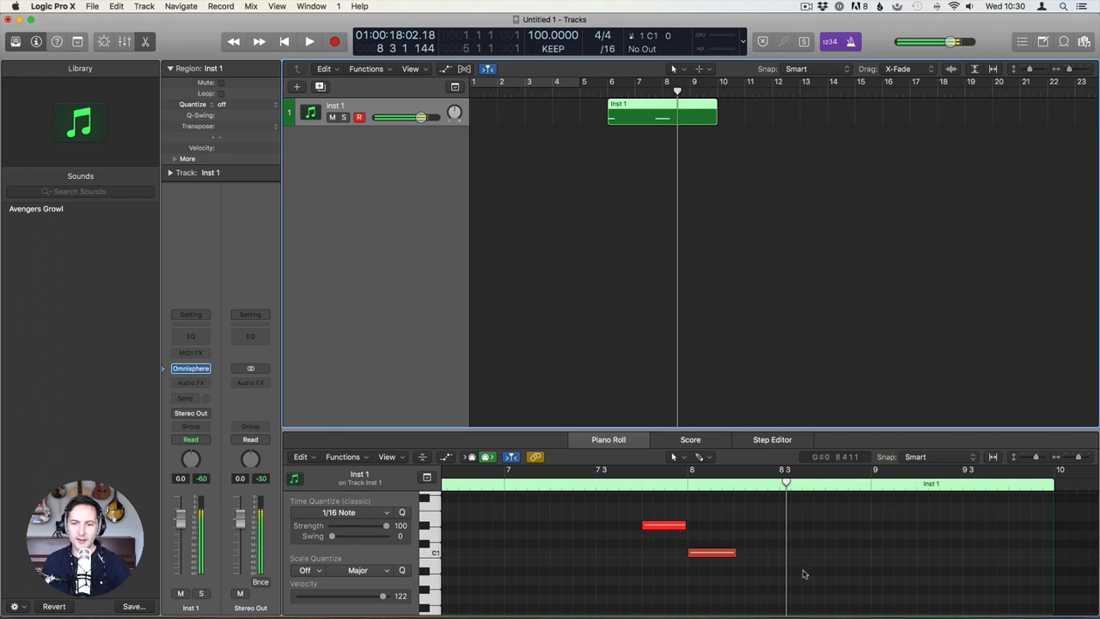
click(773, 541)
drag(662, 525, 1023, 572)
click(995, 545)
key(z)
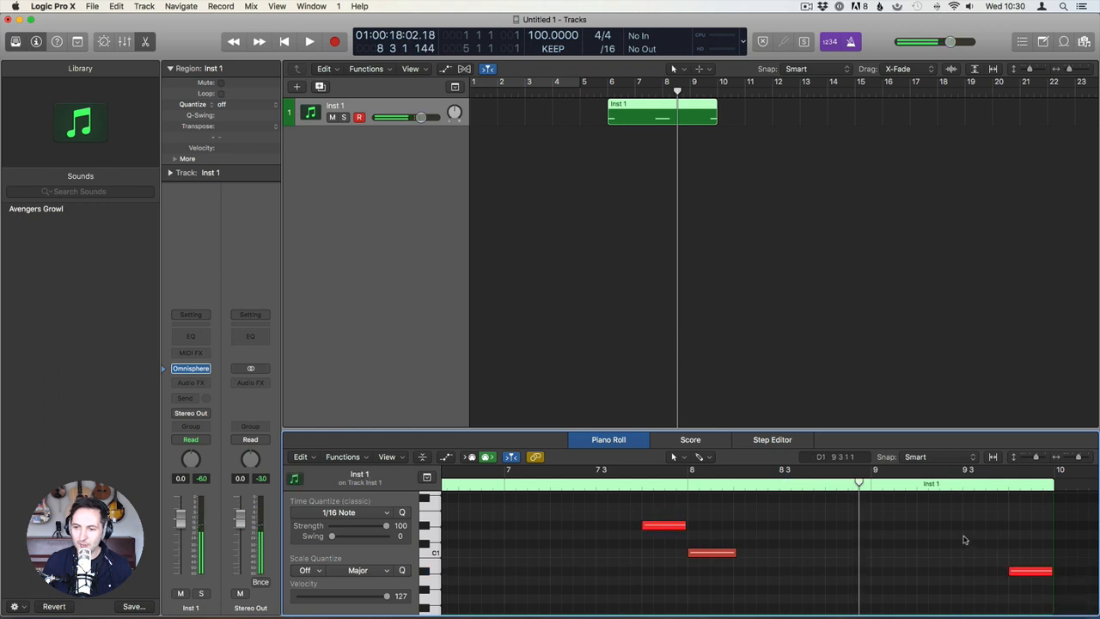
Duplicate the Inst 1 region to bar 10, directly after the original, and play back the transition into the copy.
drag(652, 125, 760, 128)
key(space)
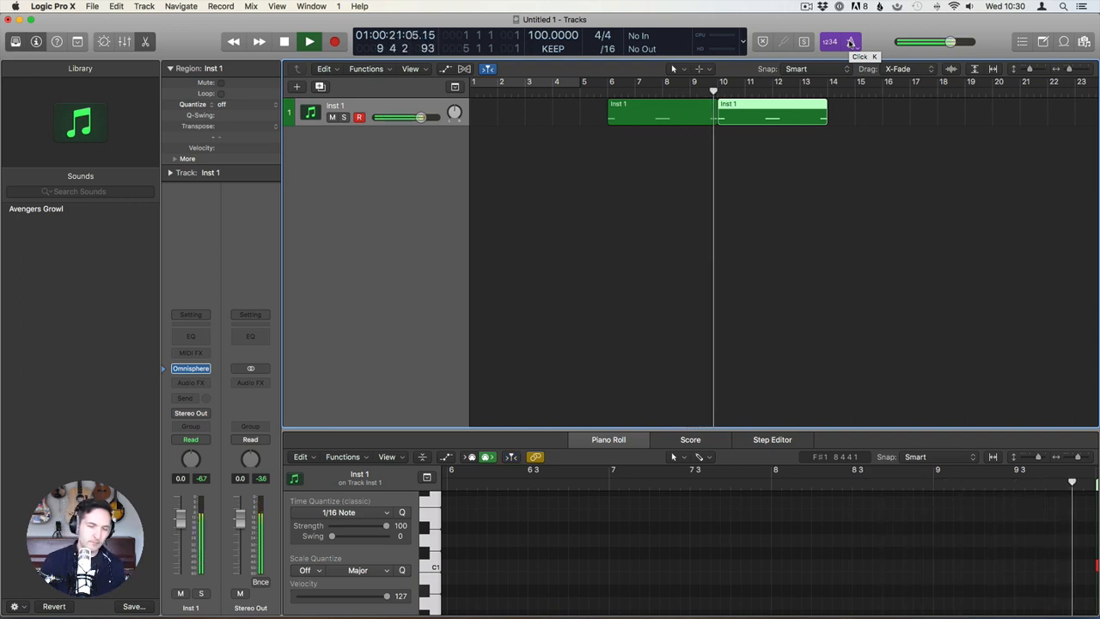
key(space)
click(732, 153)
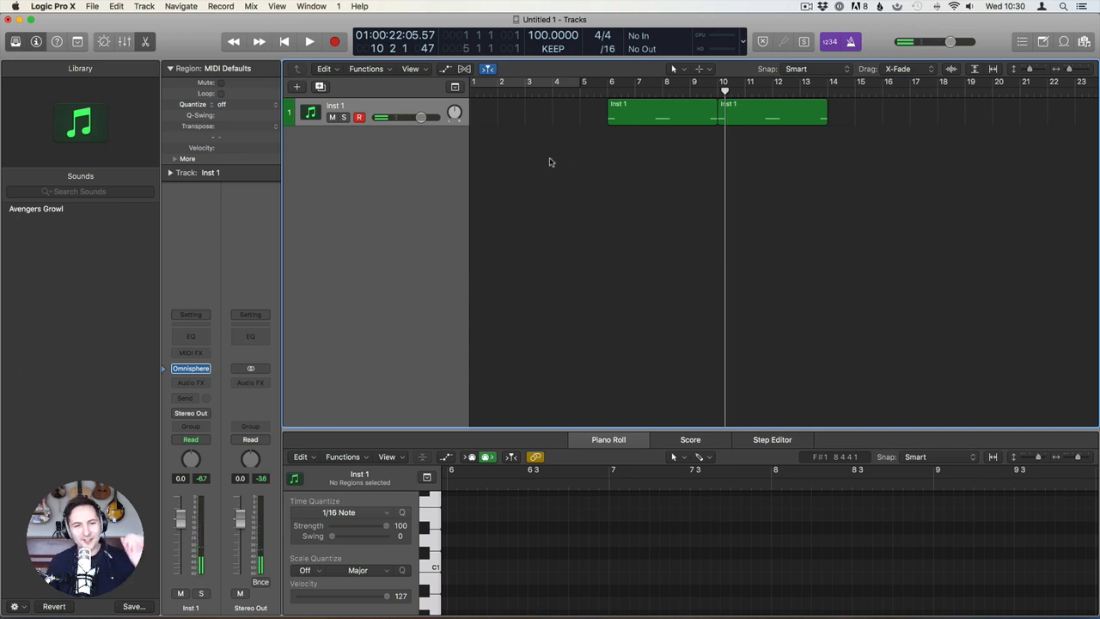
Insert the Amp Designer effect on the Inst 1 channel strip.
click(205, 381)
mouse_move(223, 460)
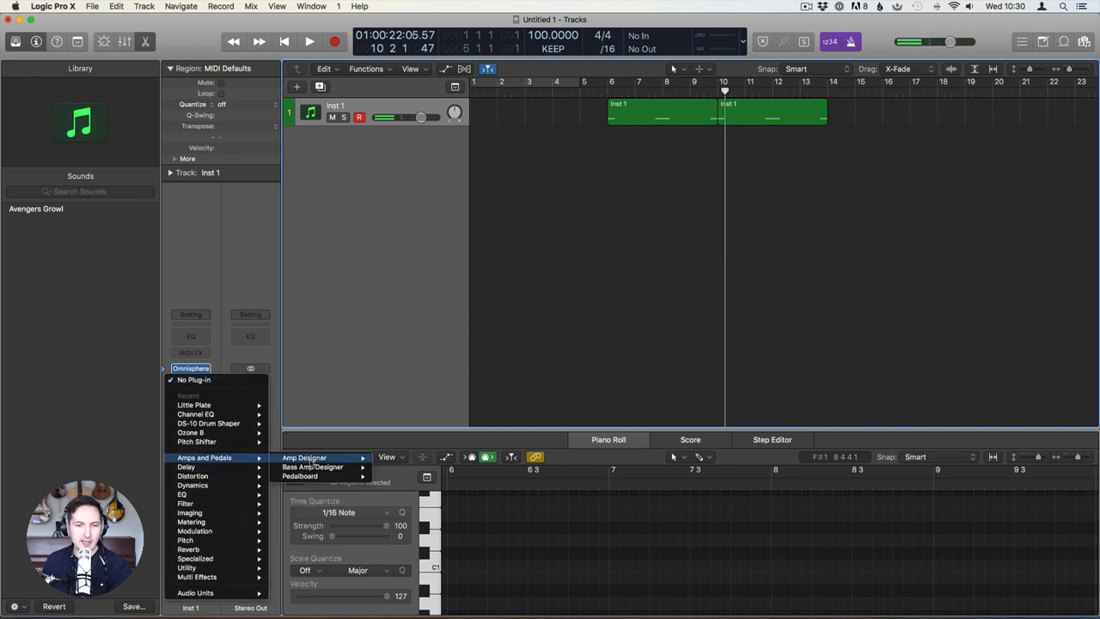
mouse_move(327, 459)
click(391, 457)
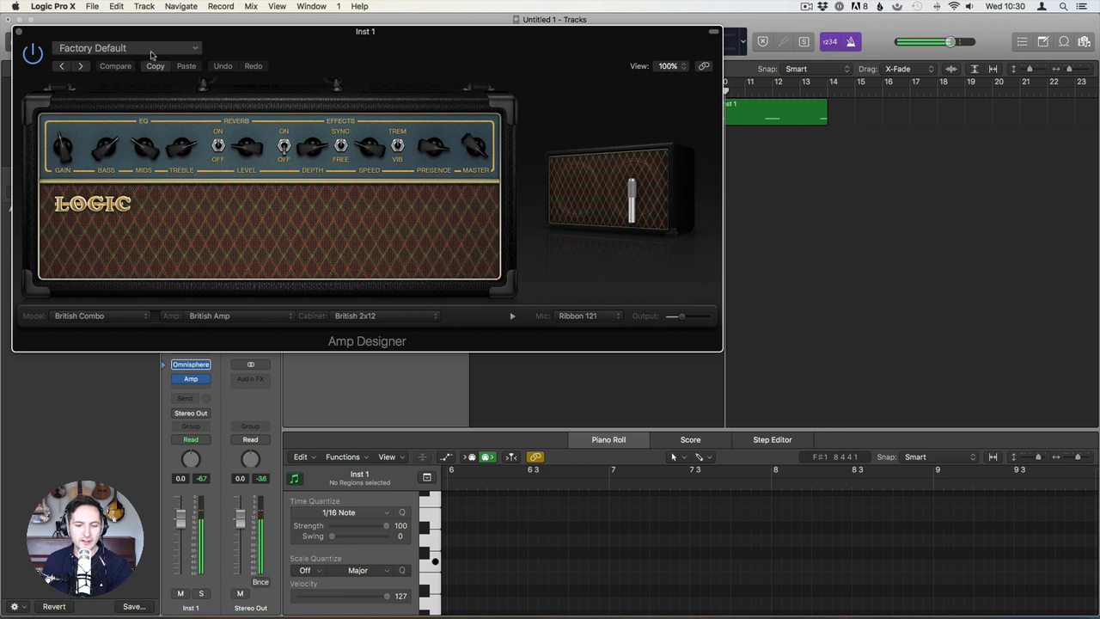
Audition Amp Designer's Crunch presets American Reissue and Anvil Shred Crunch, settle on Black & Blue Crunch, and close the effect window.
click(101, 52)
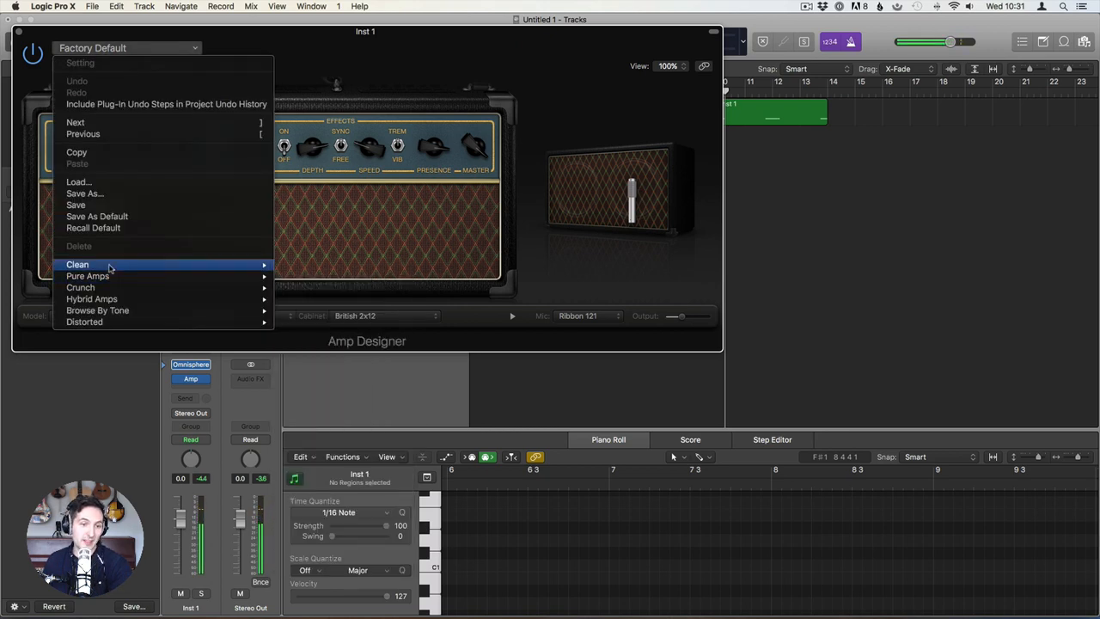
mouse_move(110, 267)
mouse_move(176, 289)
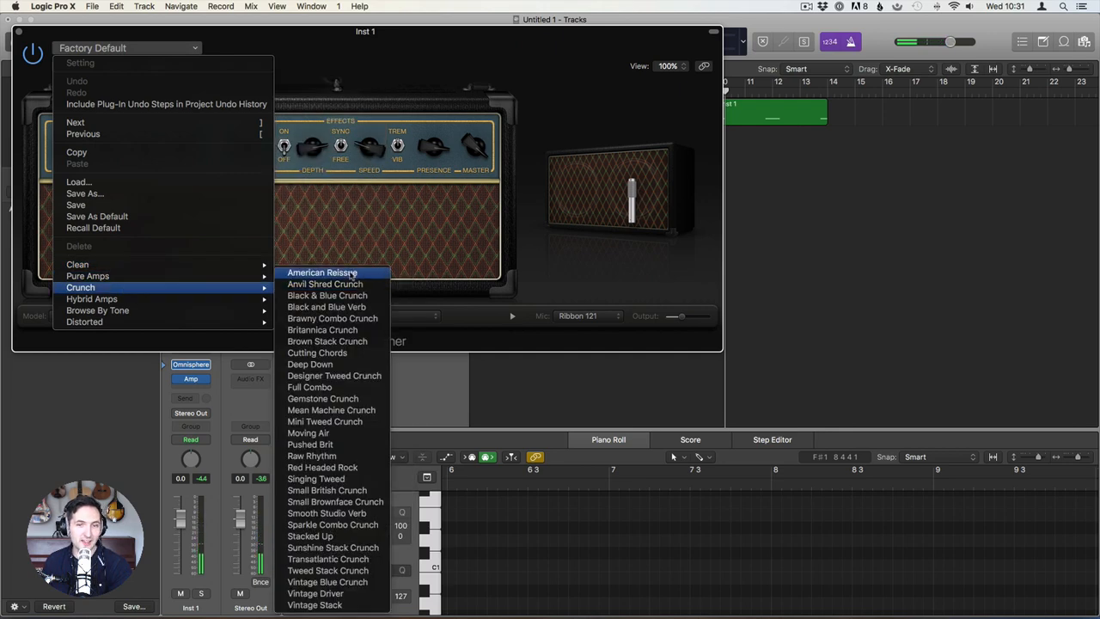
click(353, 273)
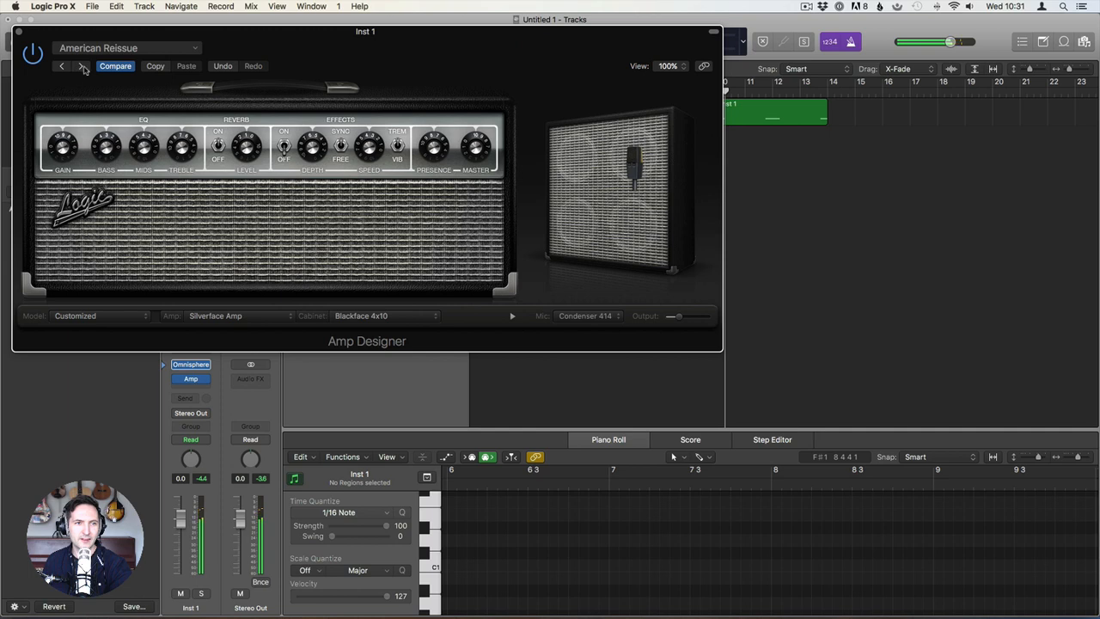
click(81, 66)
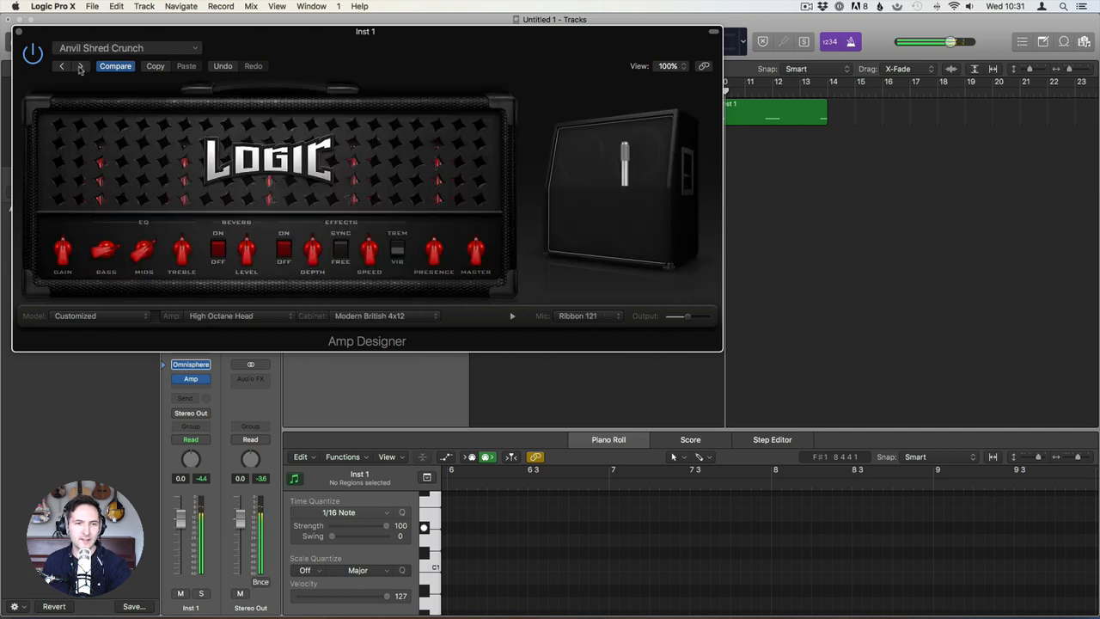
click(81, 68)
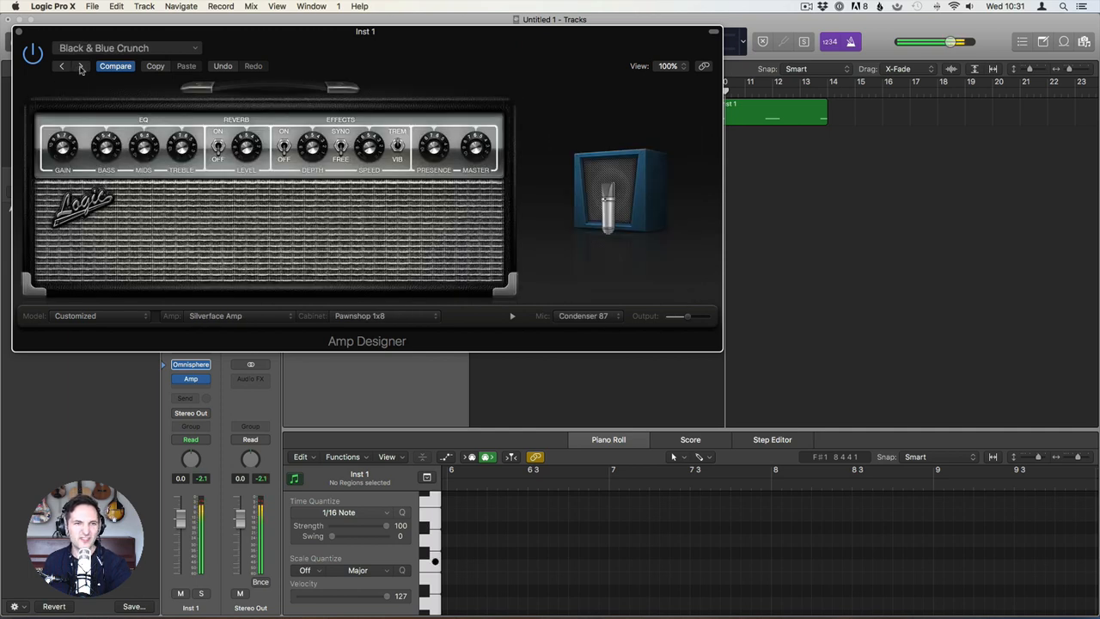
click(19, 32)
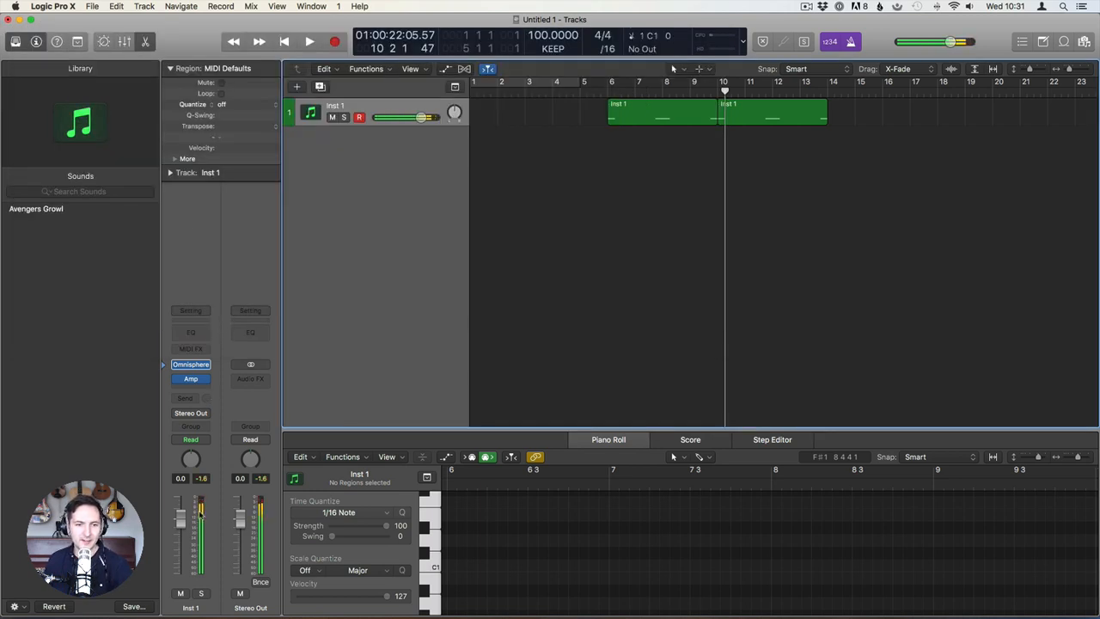
Lower the Inst 1 channel volume to -4.1 dB and move both Inst 1 regions to start at bar 1.
drag(180, 525, 182, 539)
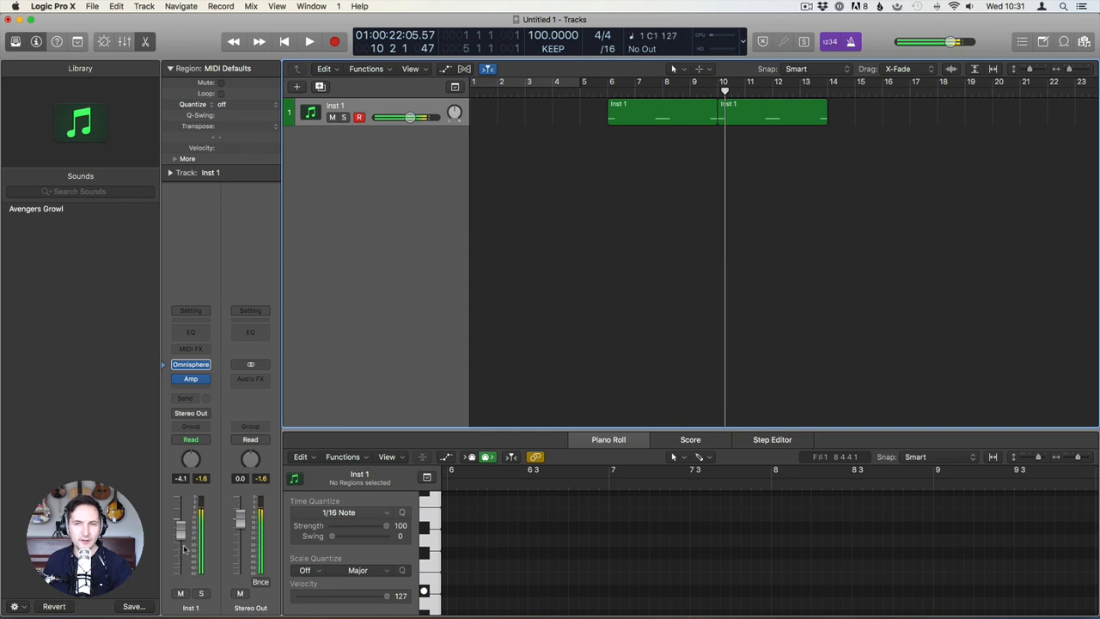
drag(770, 195, 521, 118)
click(391, 191)
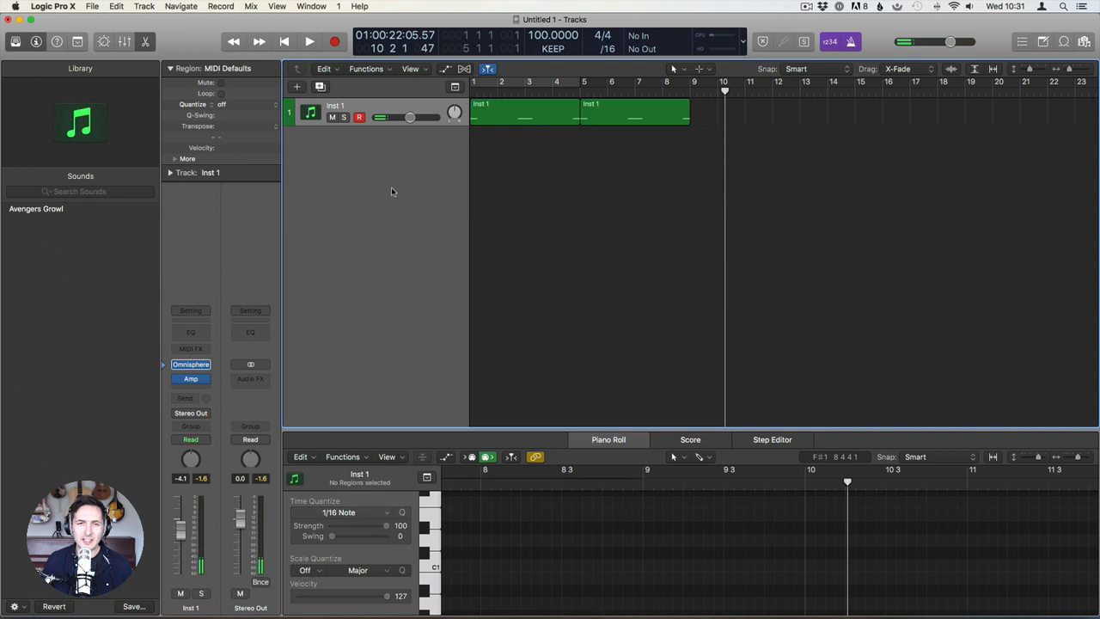
Play back the opening of the Inst 1 part from bar 1.
key(Return)
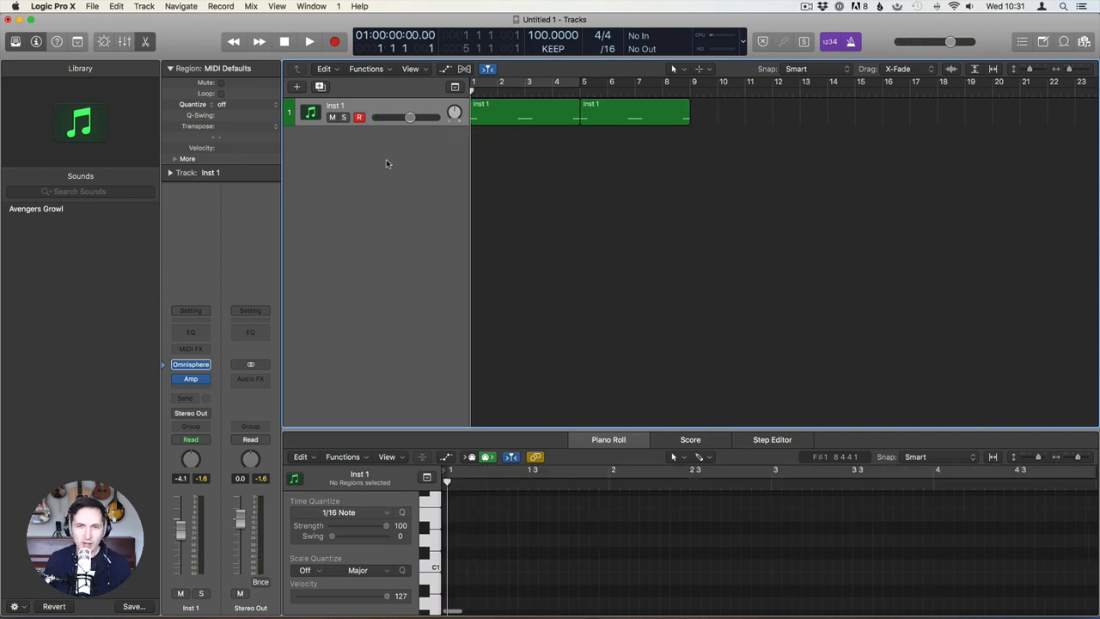
key(space)
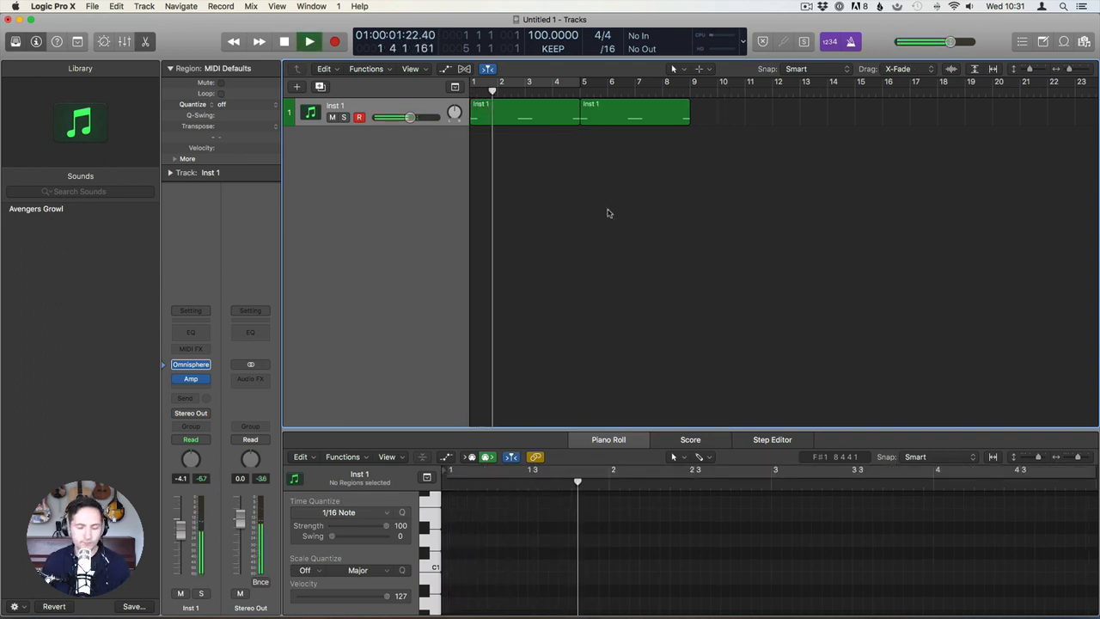
key(space)
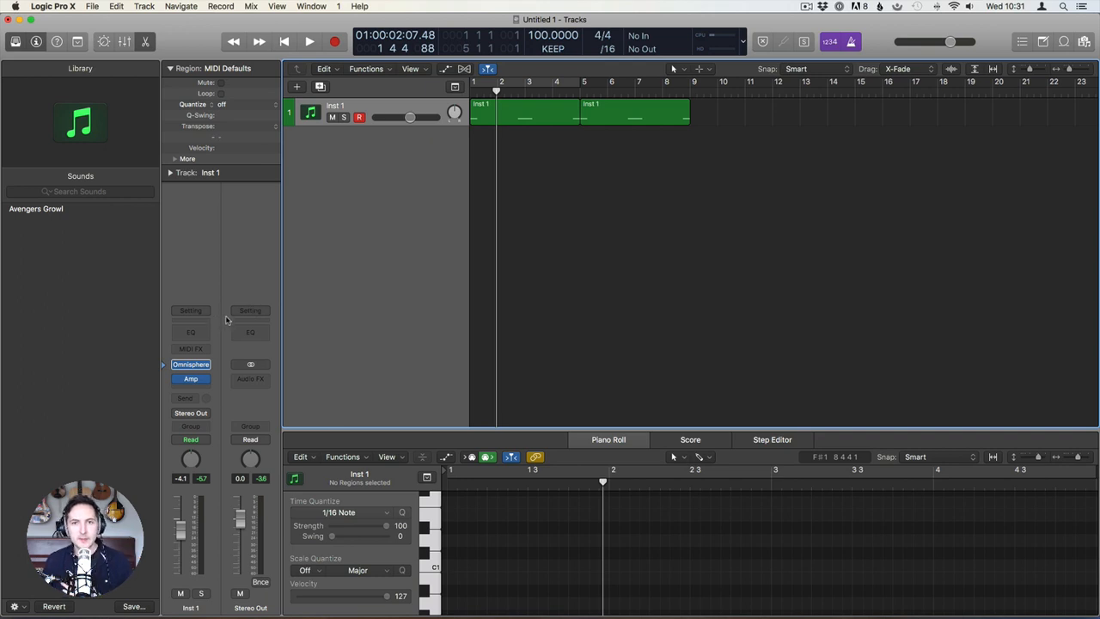
Add a second software instrument track with a stereo Kontakt instrument and load the Ambient Piano sound on it.
key(alt+super+s)
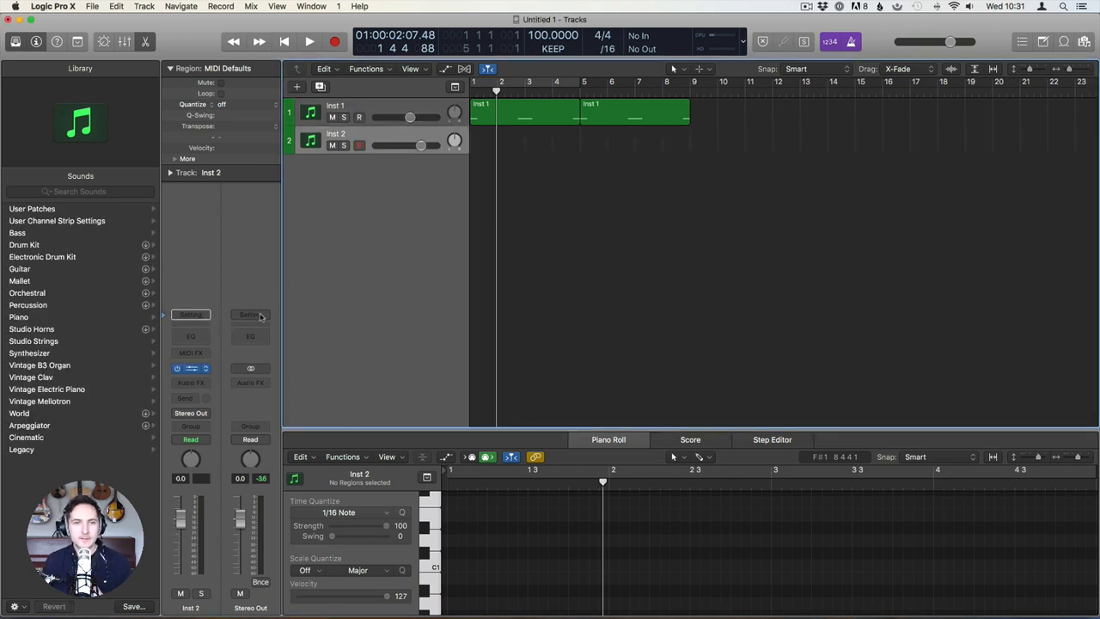
click(206, 370)
mouse_move(214, 349)
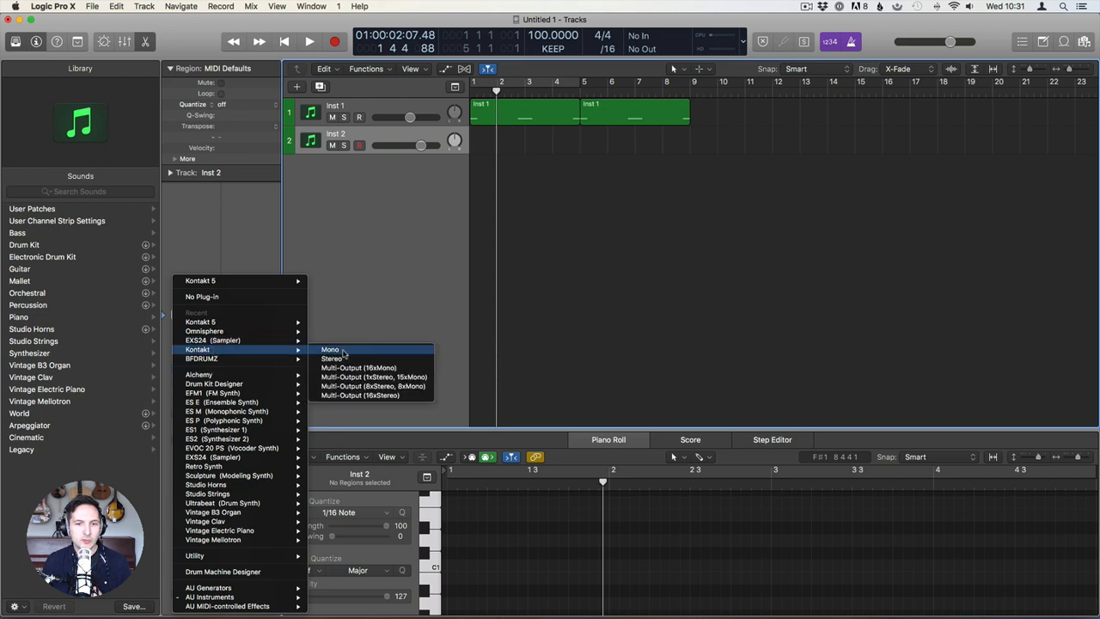
click(342, 359)
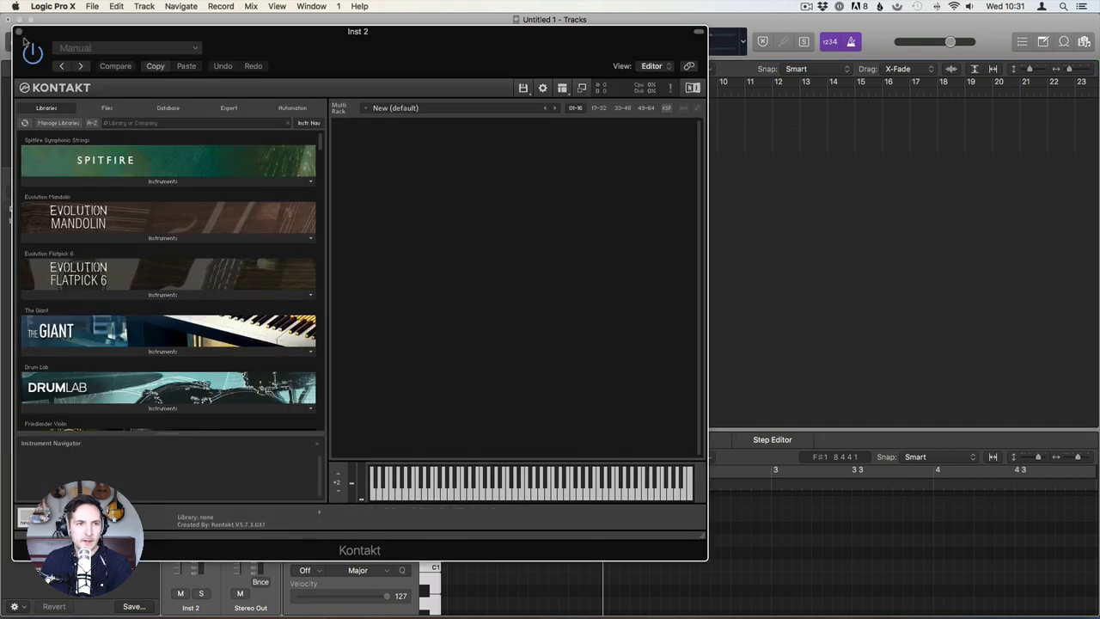
click(20, 31)
click(88, 219)
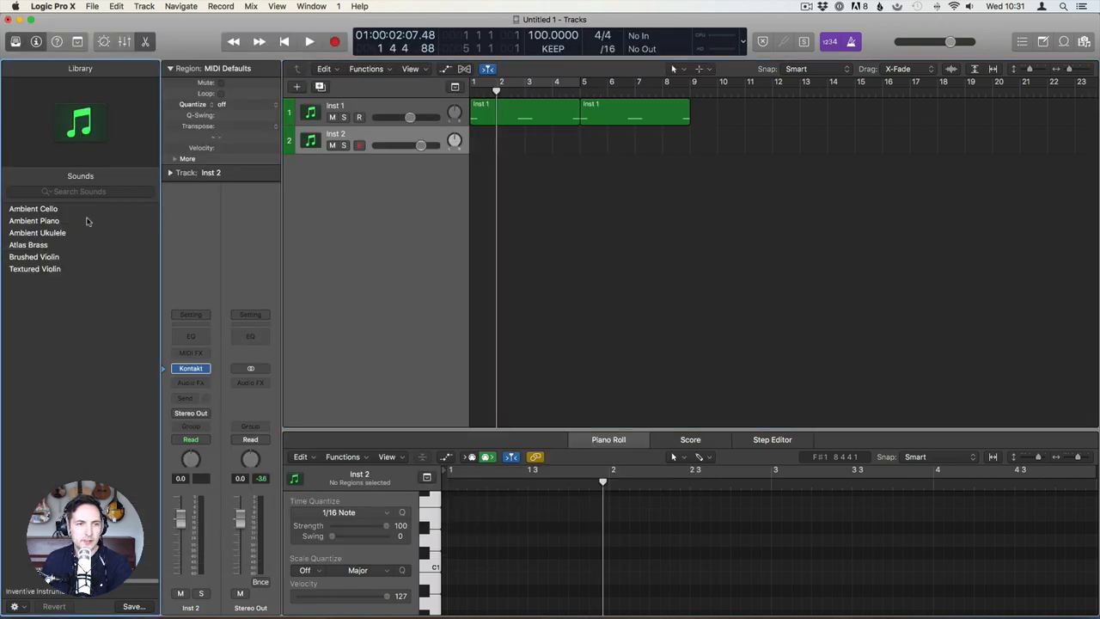
click(54, 221)
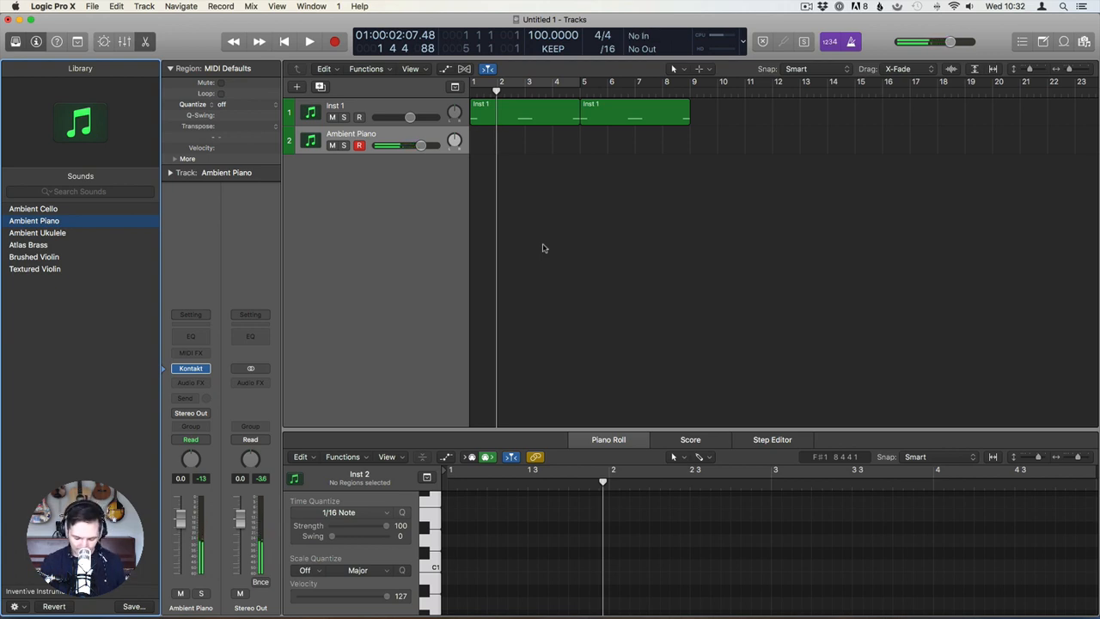
Record a four-bar part on the Ambient Piano track from bar 1 and quantize all its notes to 1/16.
key(r)
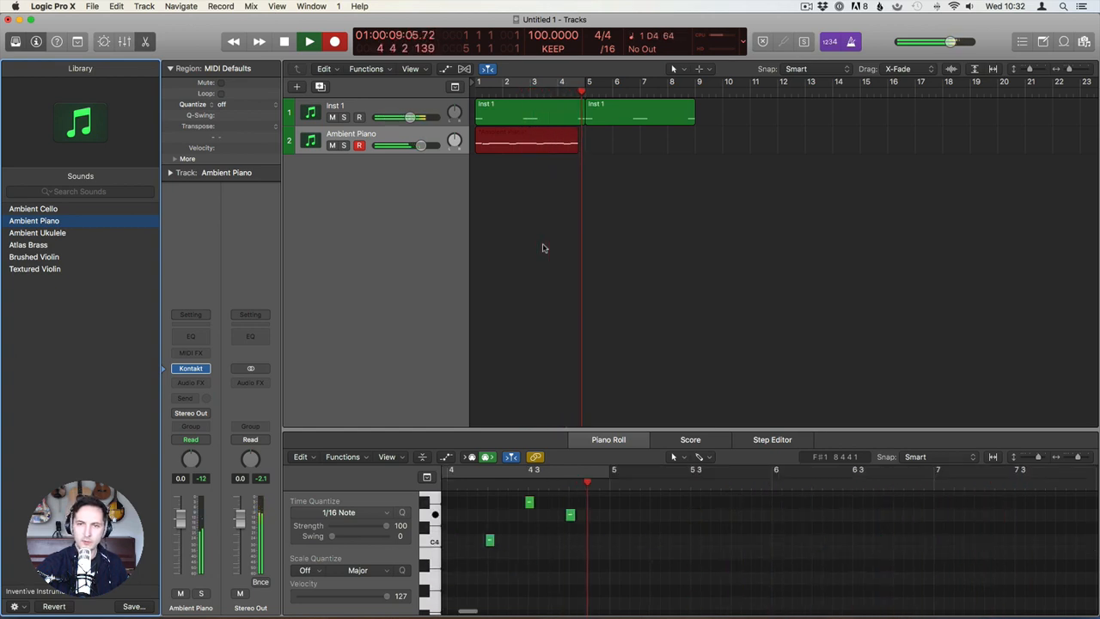
key(space)
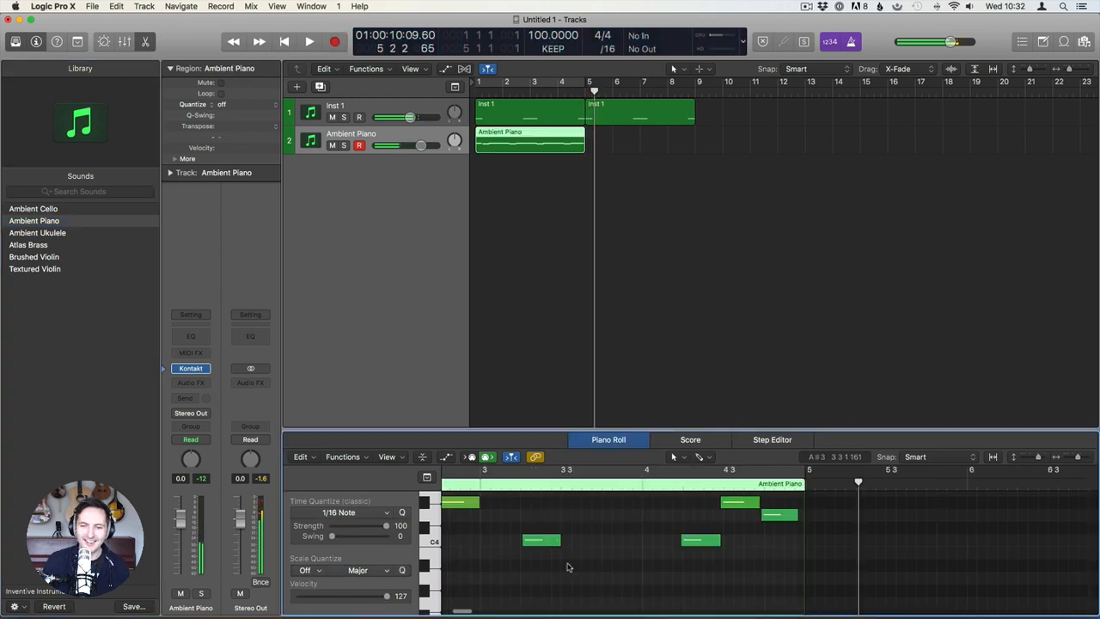
key(super+a)
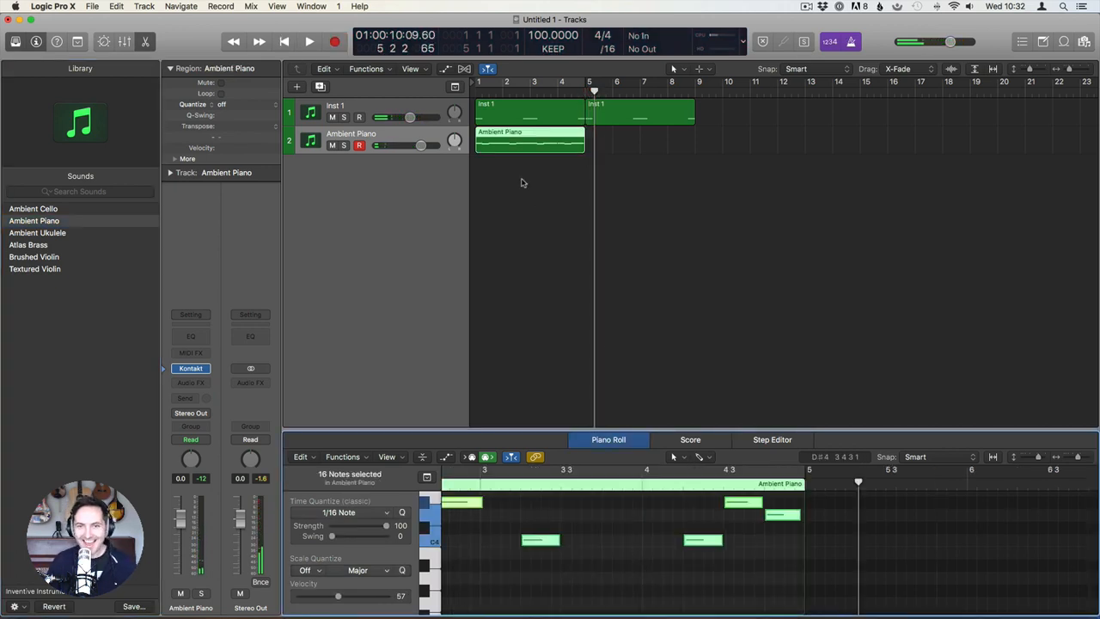
click(521, 182)
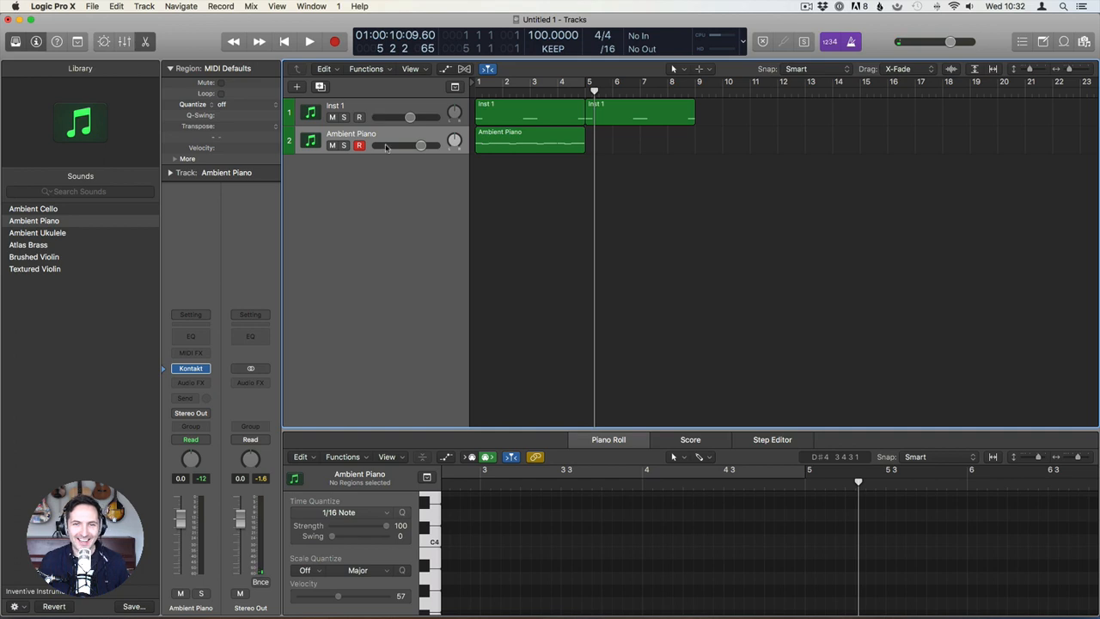
Copy the Ambient Piano region to bar 5 and move both Inst 1 regions so they start at bar 5.
drag(508, 144, 628, 200)
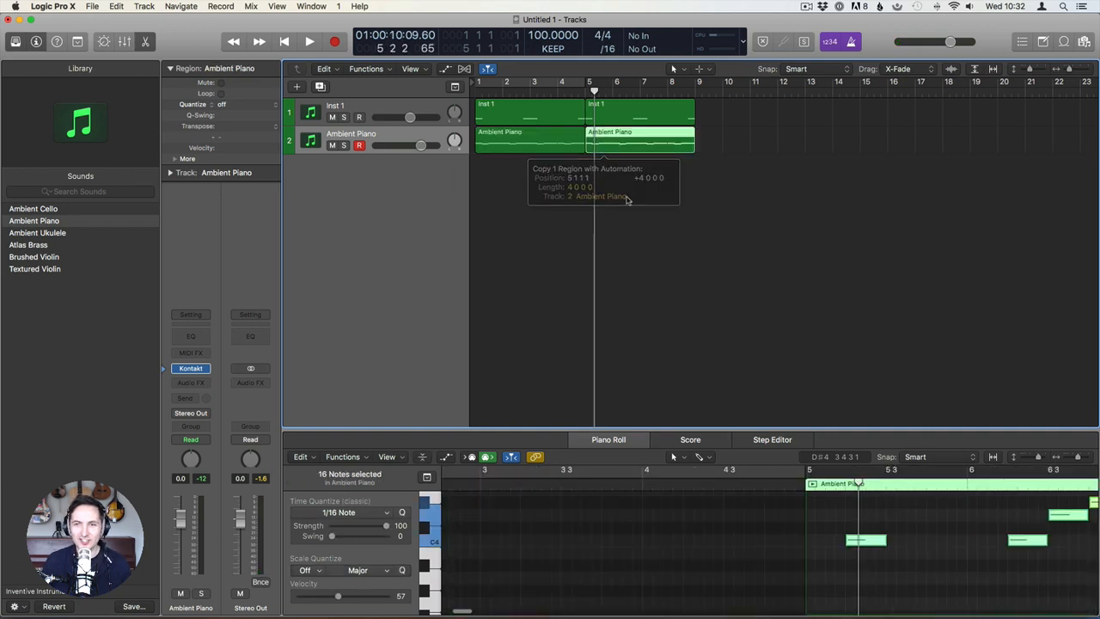
click(629, 200)
key(Return)
drag(718, 117, 624, 119)
click(560, 116)
During playback from bar 1, set the Ambient Piano instrument's Ambience to 0% and lower its track volume to -8.4 dB.
key(space)
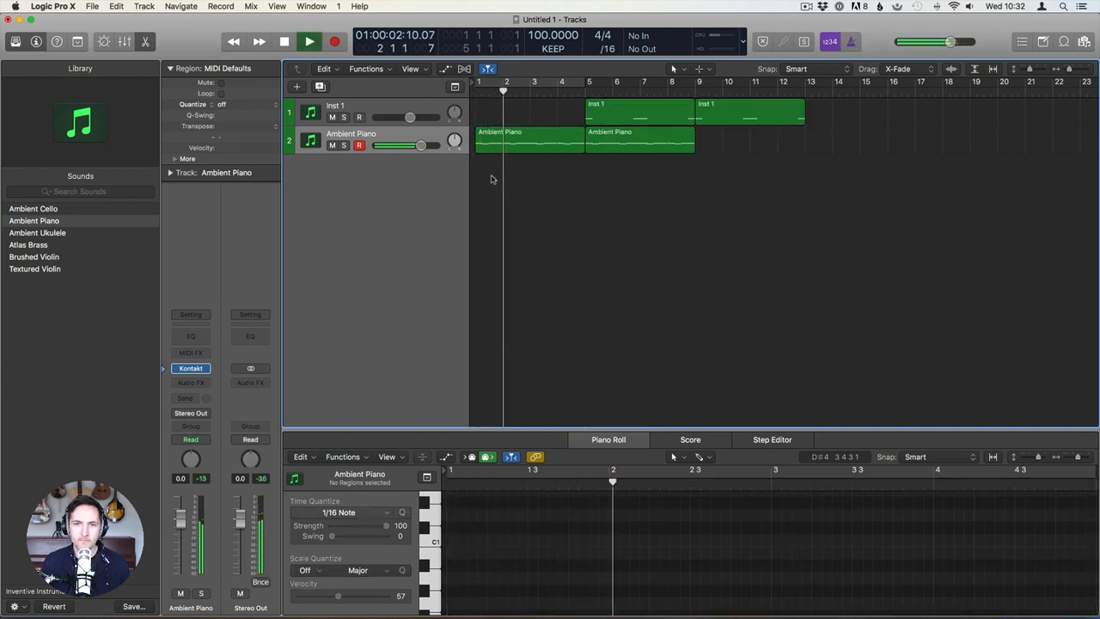
drag(420, 145, 413, 144)
click(193, 370)
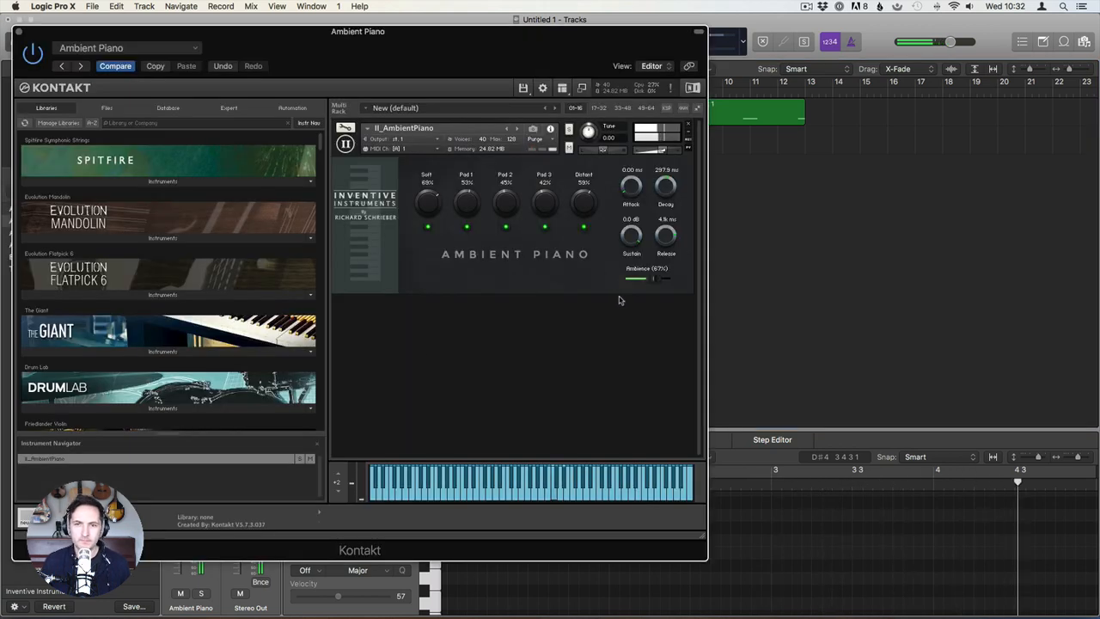
drag(653, 282, 617, 283)
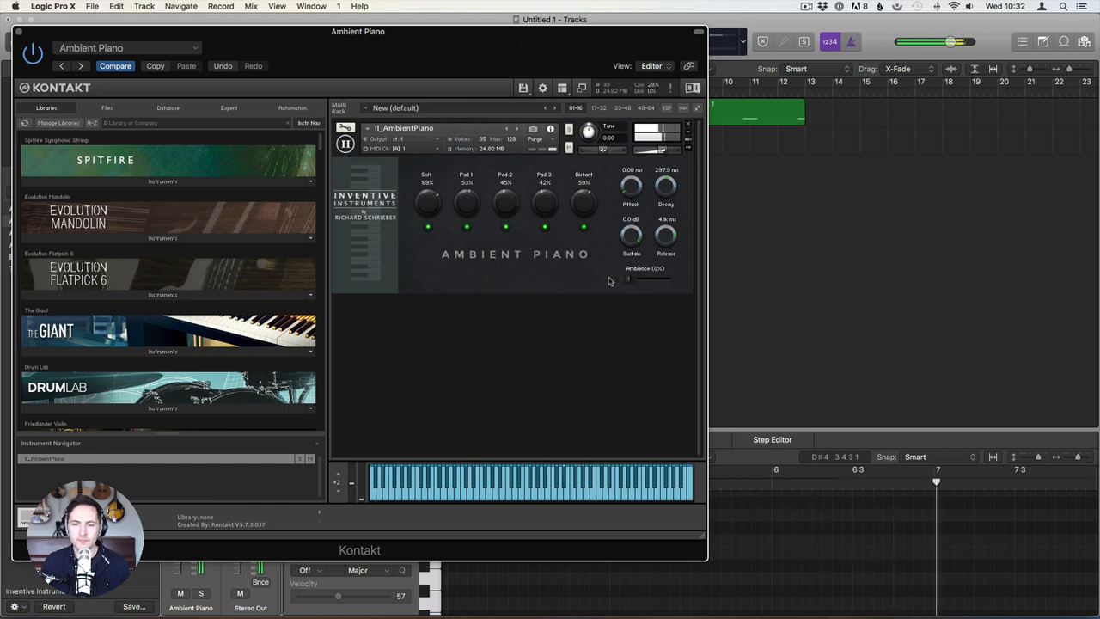
click(20, 34)
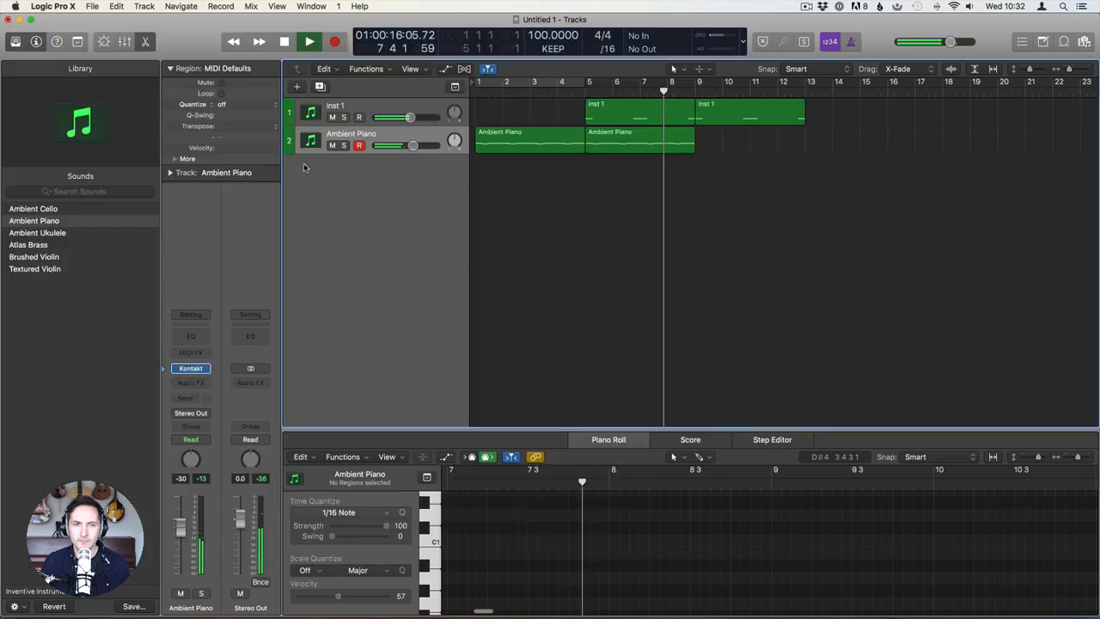
drag(411, 145, 402, 146)
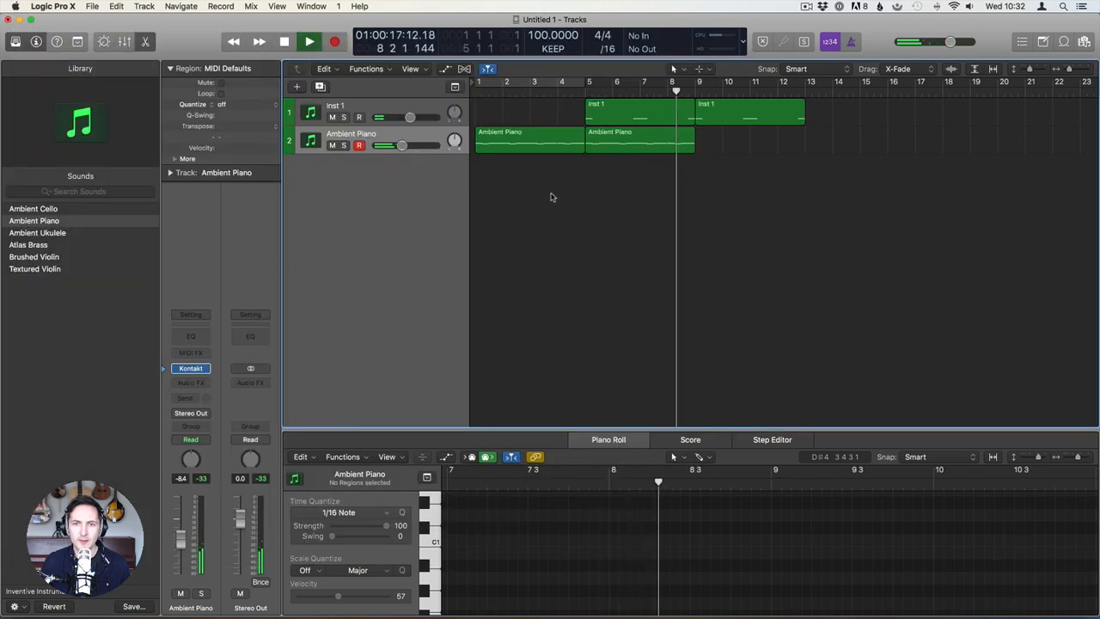
Copy the second Ambient Piano region to bar 9, stop playback and return to bar 1.
drag(610, 144, 721, 147)
click(699, 177)
key(space)
key(Return)
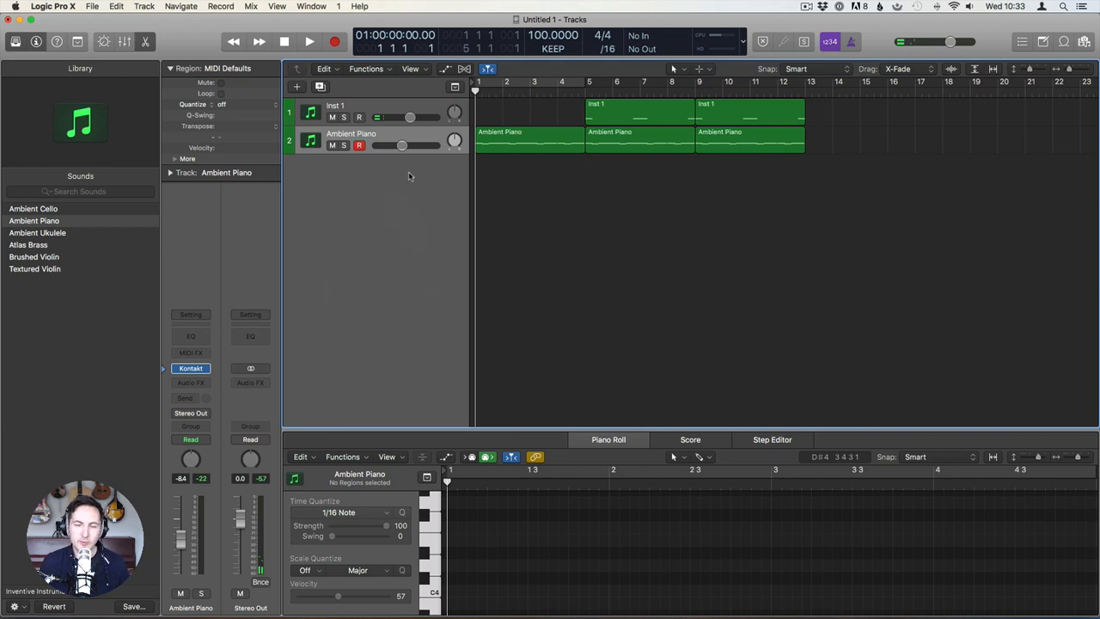
Add a new software instrument track and duplicate the Ambient Piano track, loading the Textured Violin sound on the duplicate.
double_click(400, 200)
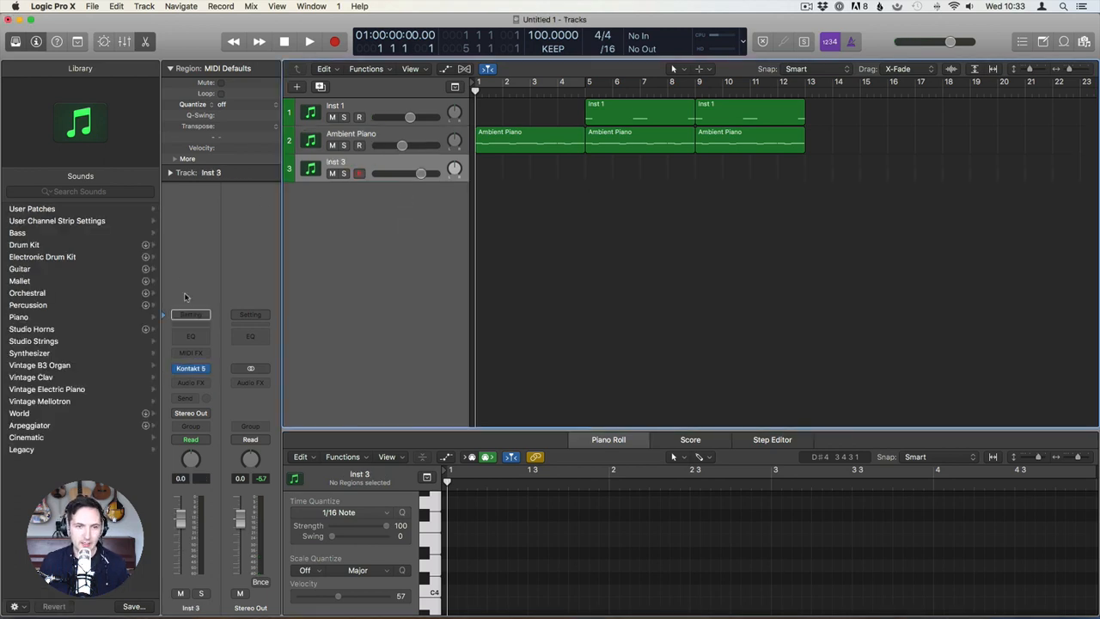
click(362, 140)
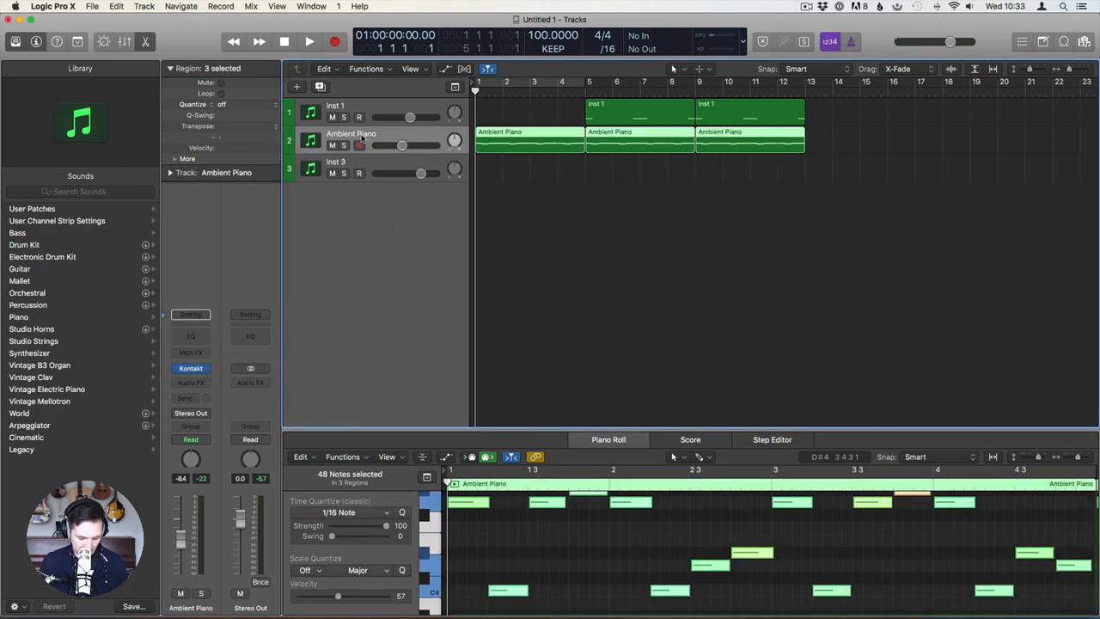
key(super+d)
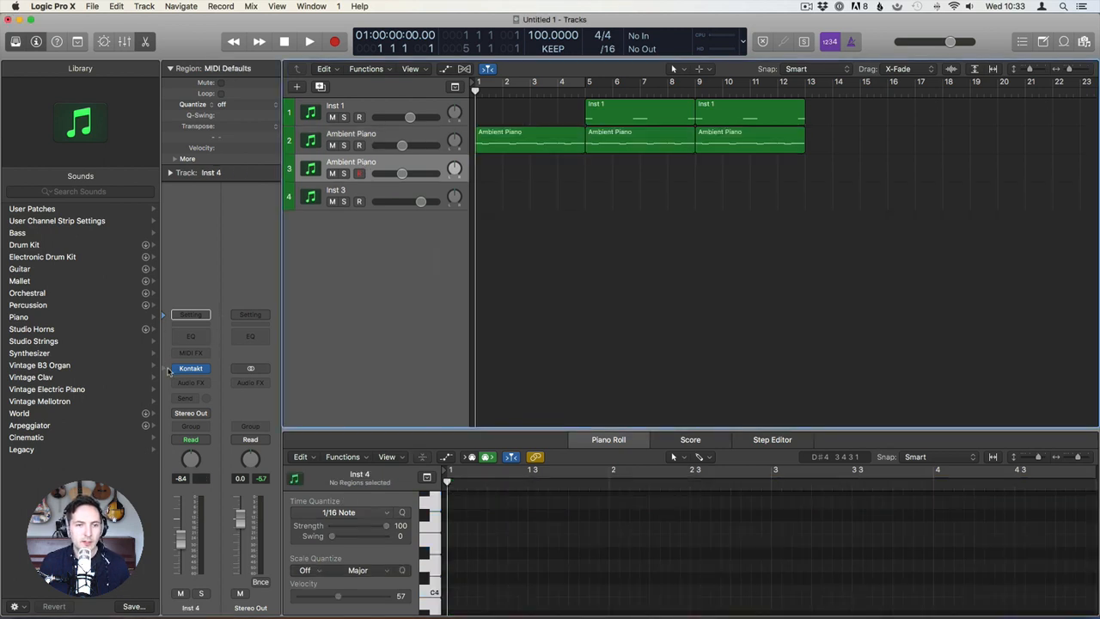
click(169, 371)
click(63, 271)
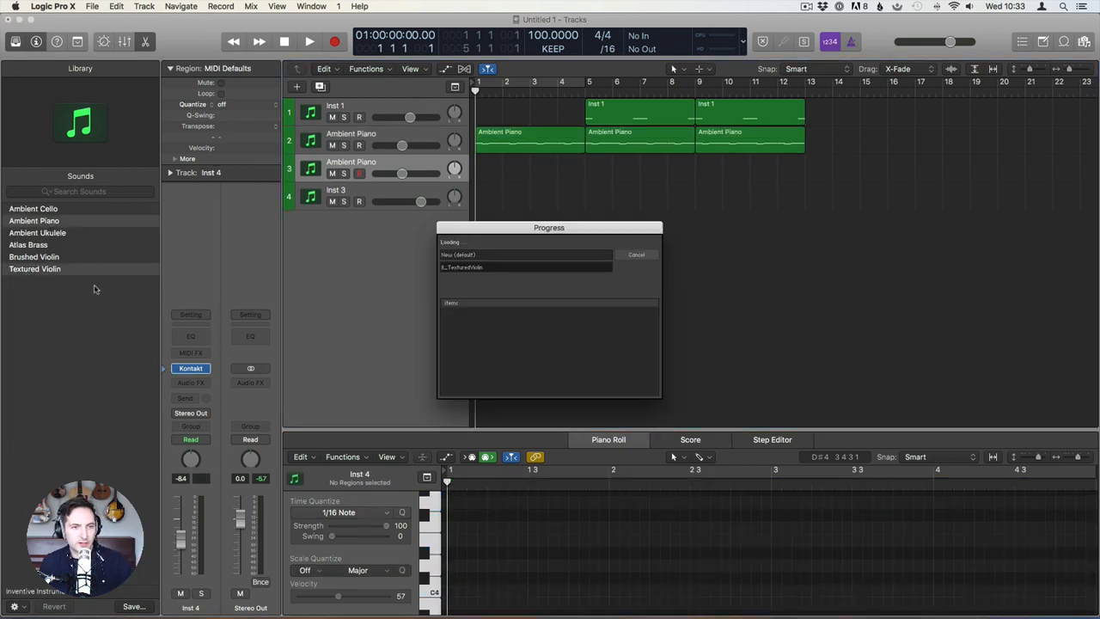
Audition the Textured Violin pads, leave only Pad 1 at 35%, Pad 9 at 58% and Pad 10 at 33% enabled, and close the plug-in.
mouse_move(194, 371)
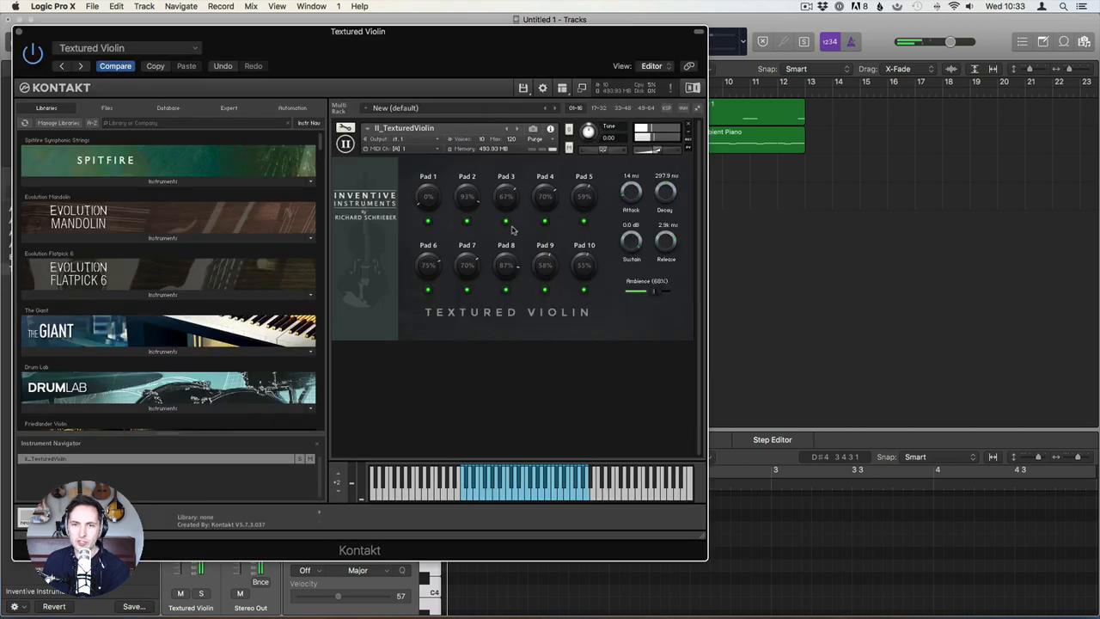
click(545, 220)
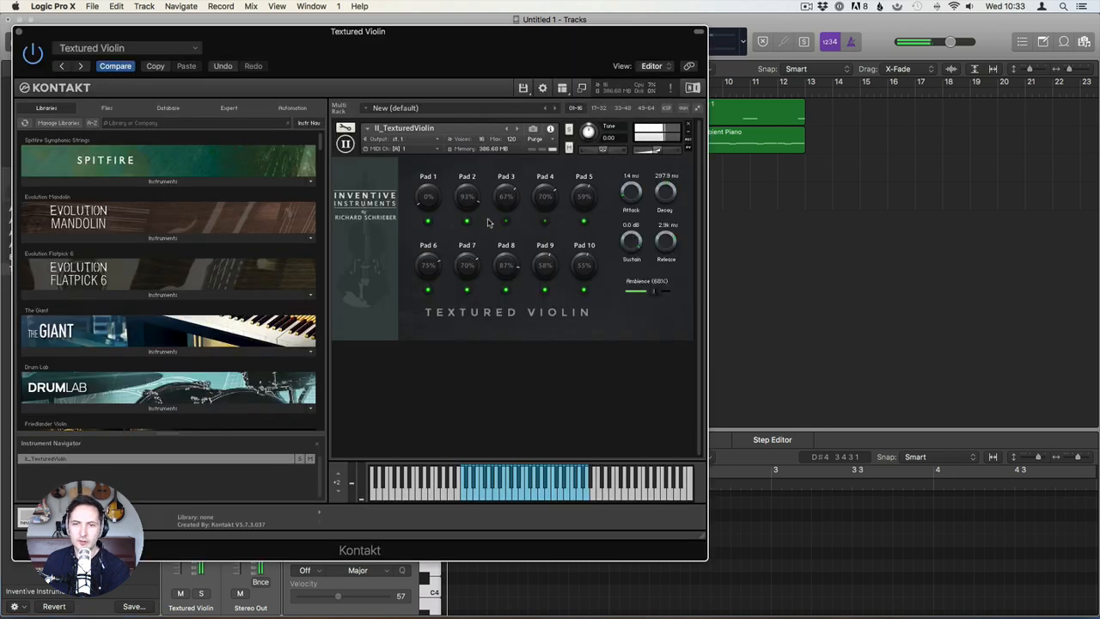
click(429, 221)
click(467, 291)
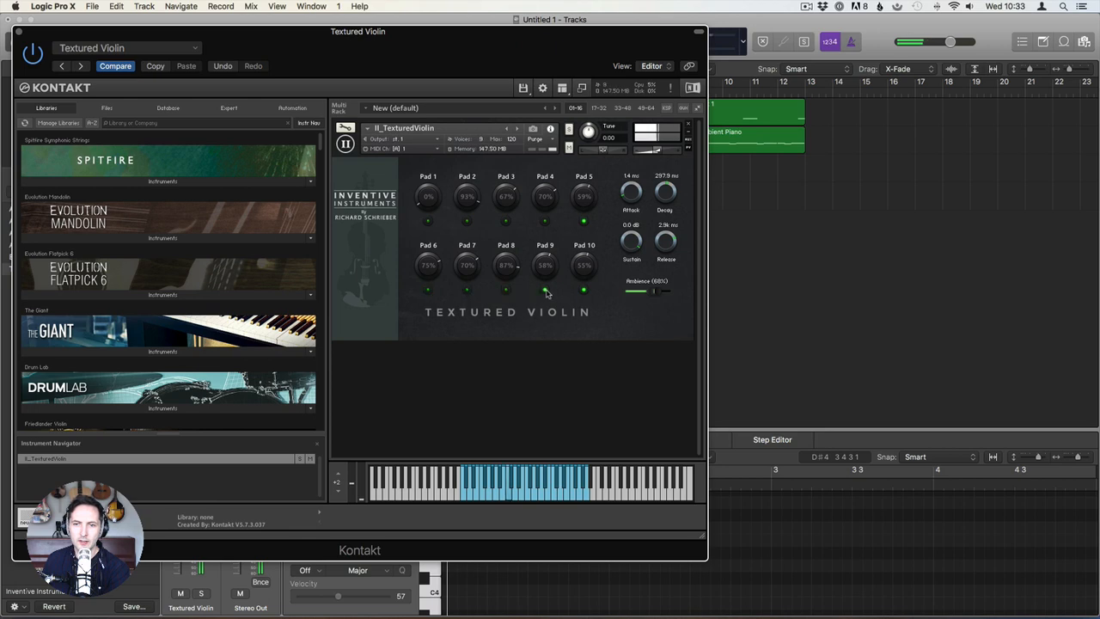
click(584, 292)
click(586, 223)
click(582, 293)
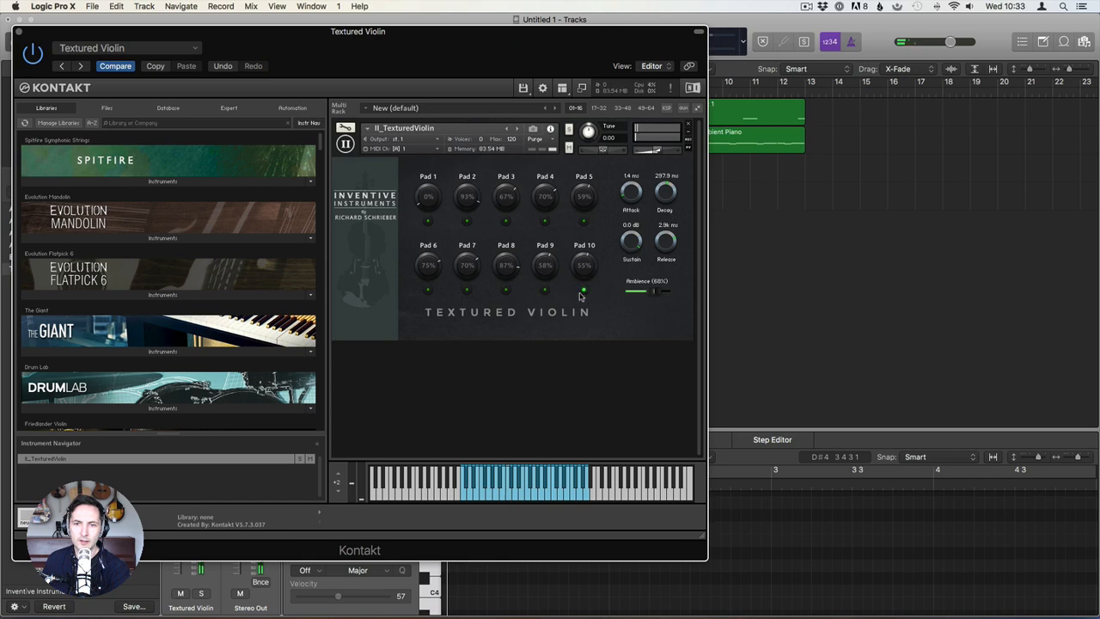
click(428, 221)
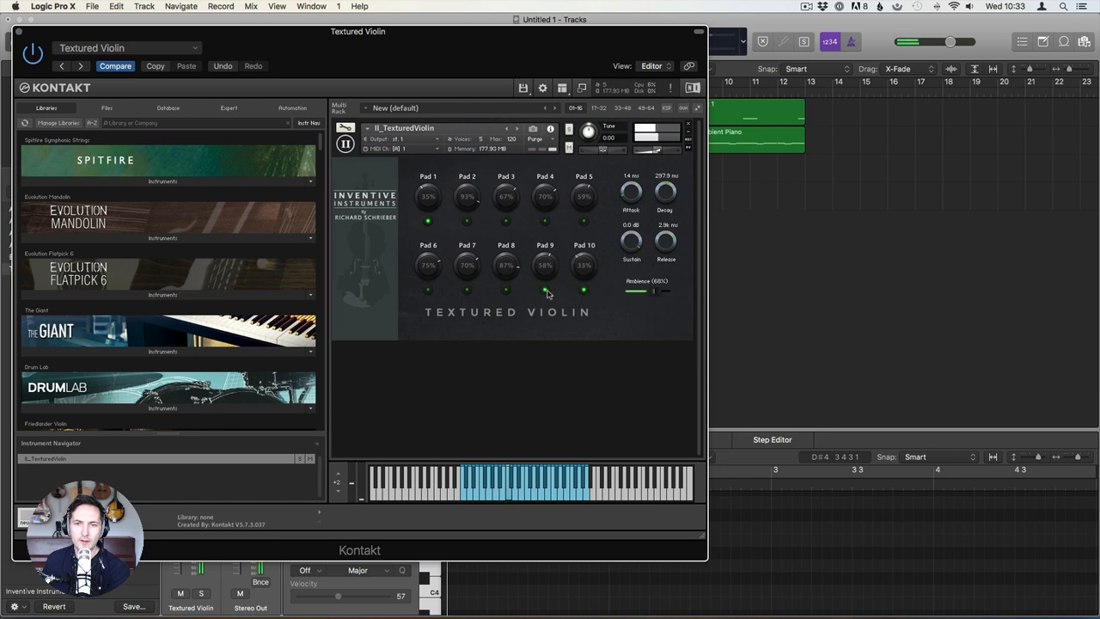
click(18, 32)
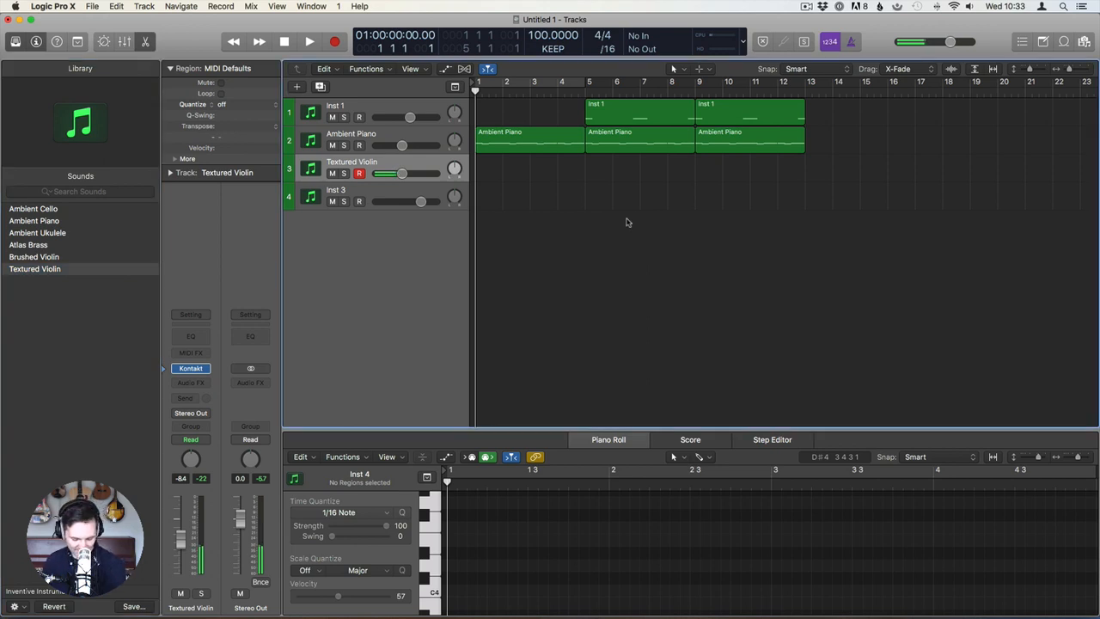
Record an eight-bar part on the Textured Violin track from bar 1.
key(r)
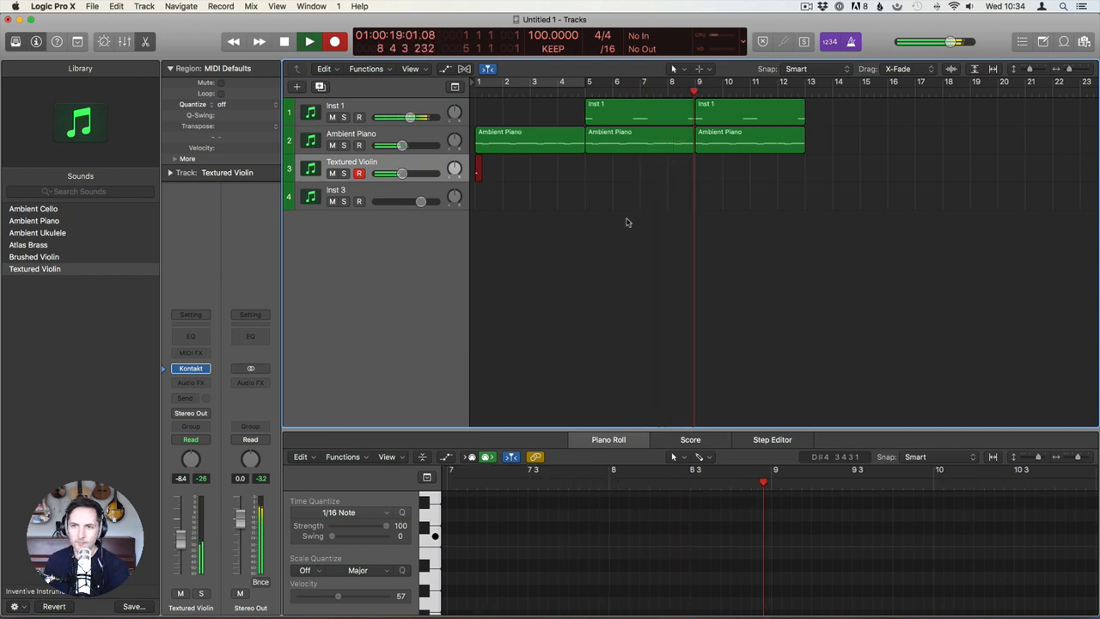
key(space)
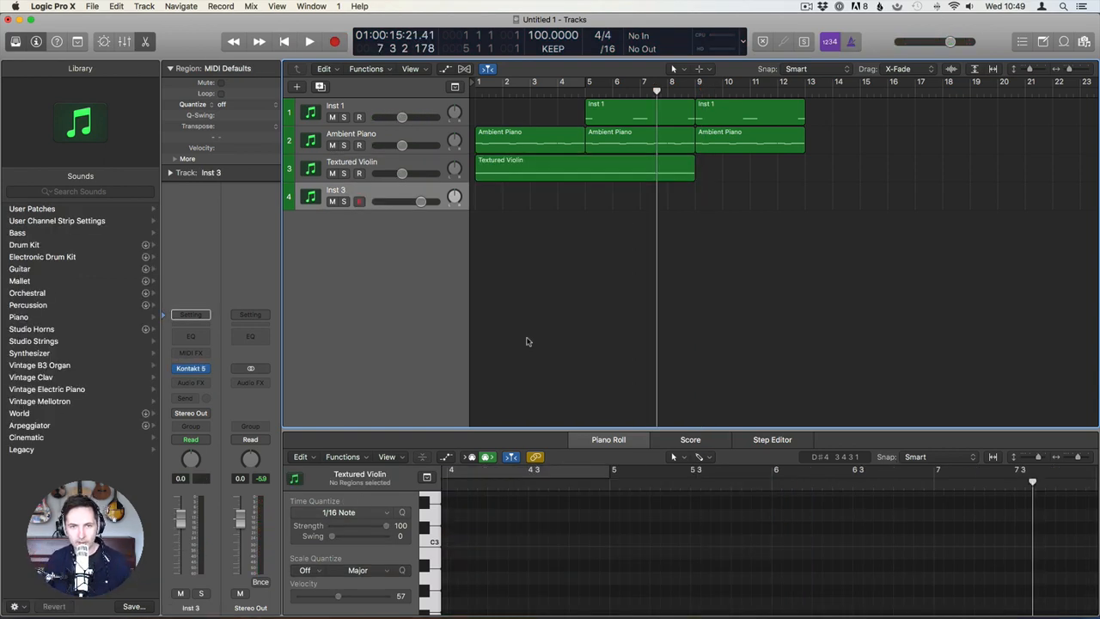
Replace the Kontakt 5 instrument on the Inst 3 track with a stereo BFDRUMZ by BeatSkillz.
click(204, 372)
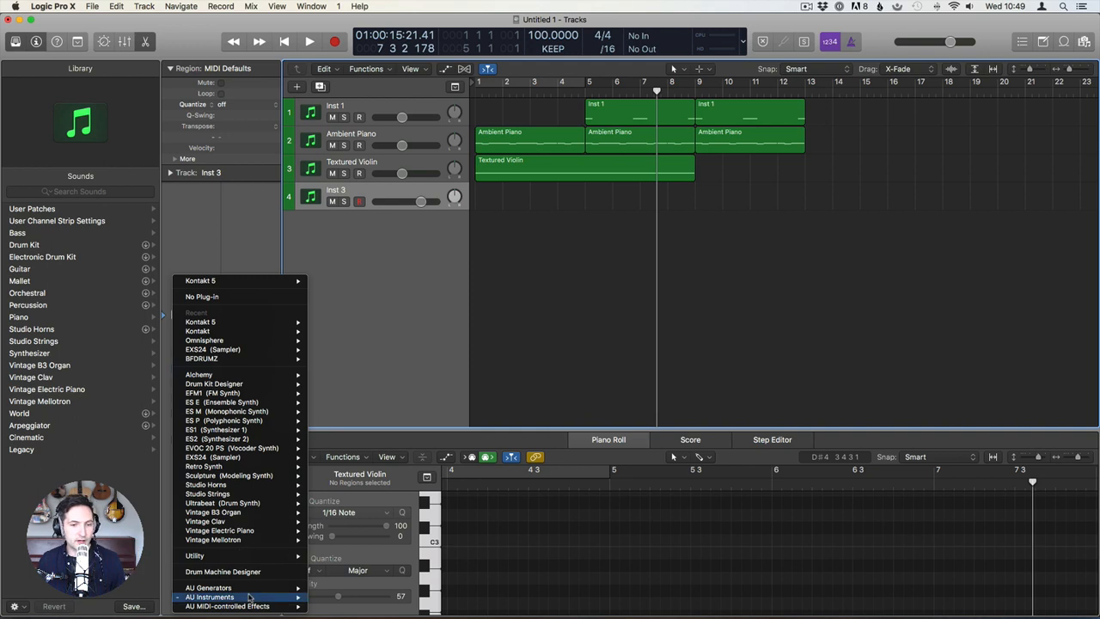
mouse_move(249, 597)
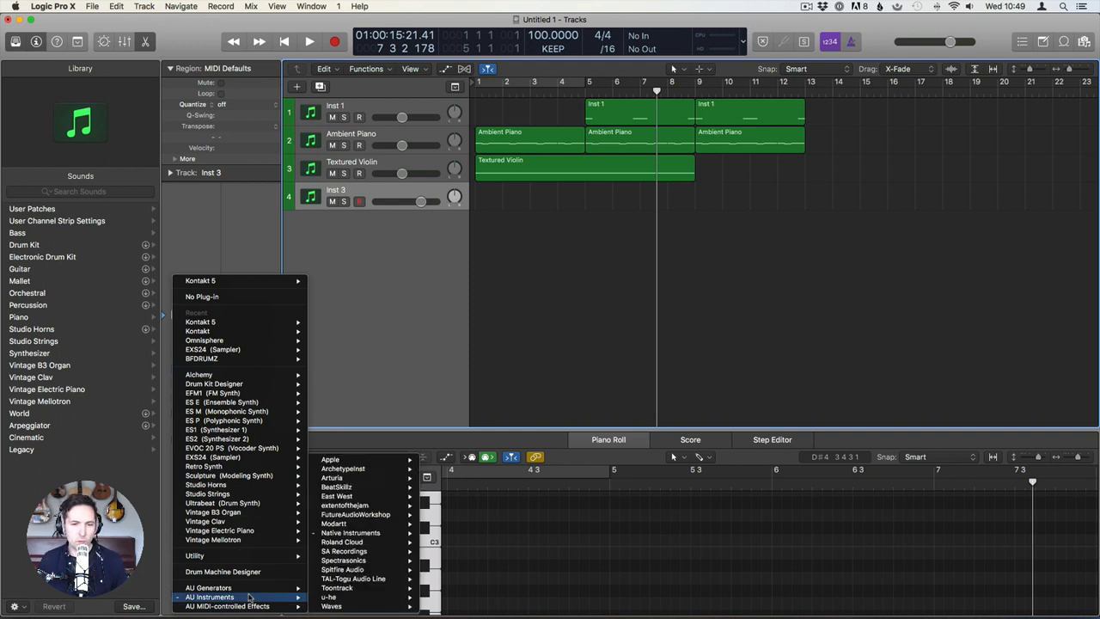
mouse_move(408, 489)
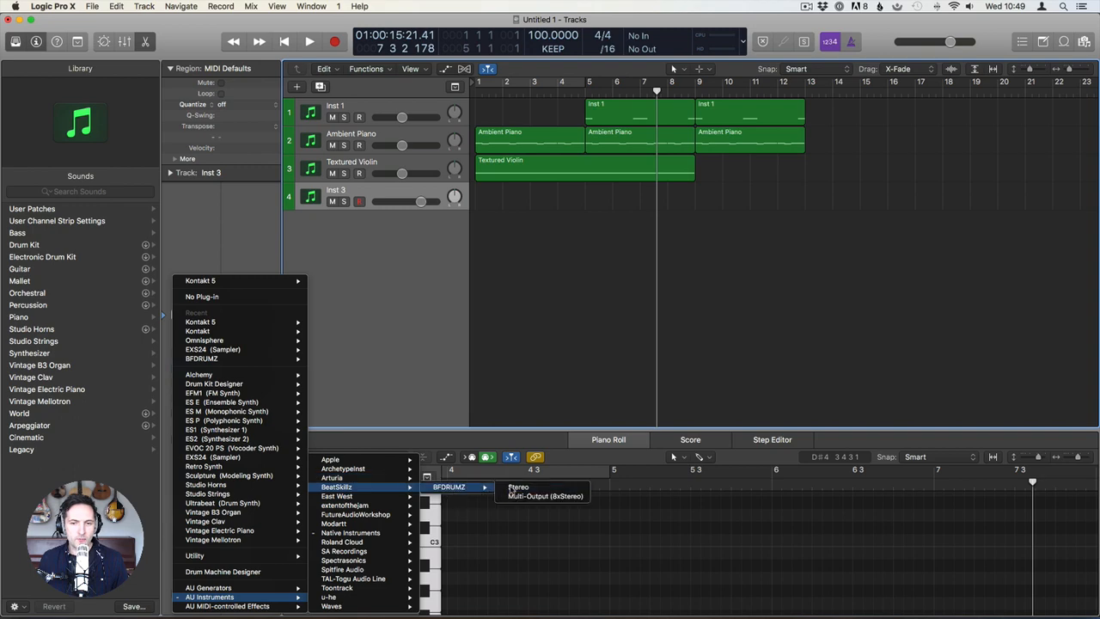
click(507, 487)
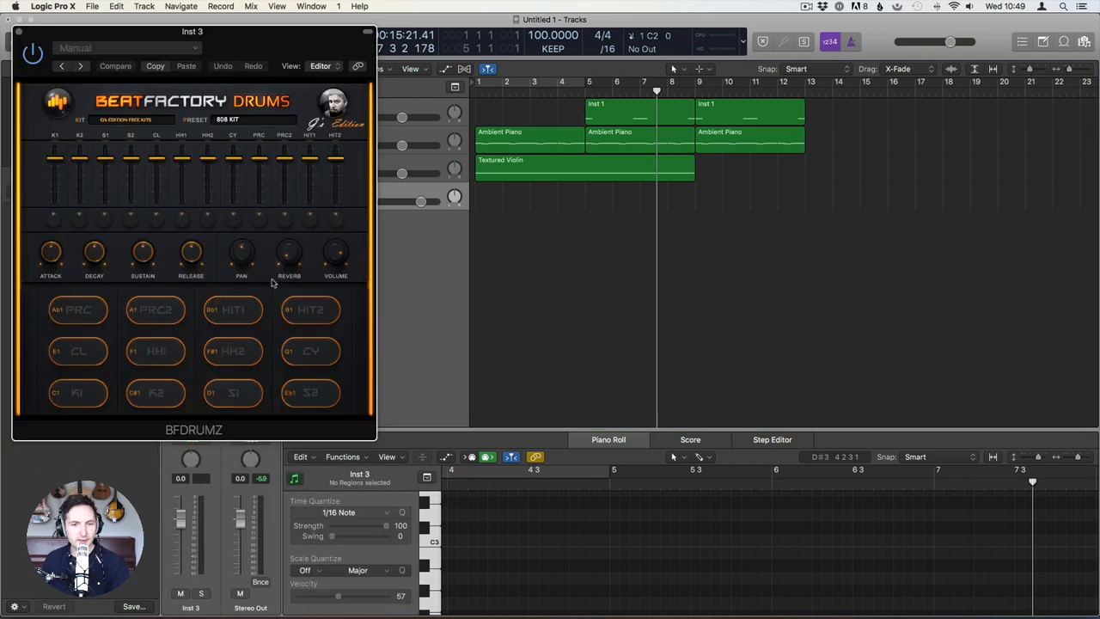
Audition the BFDRUMZ presets TRAP KIT, HIPHOP KIT1 and HIPHOP KIT2, settle on 808 KIT, and close the plug-in window.
click(245, 120)
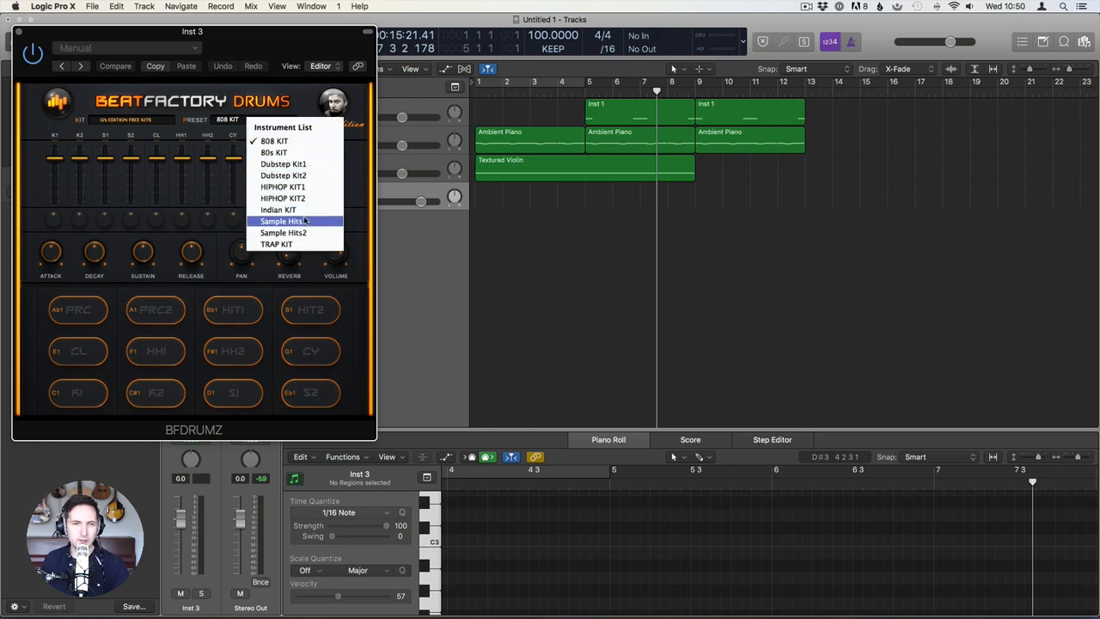
click(291, 245)
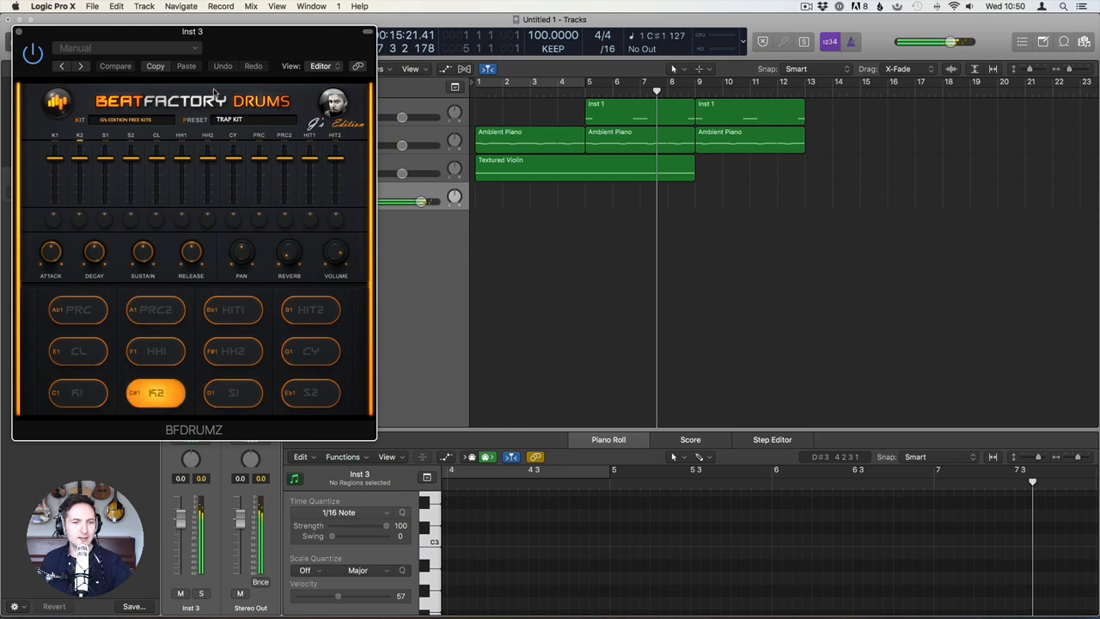
click(260, 127)
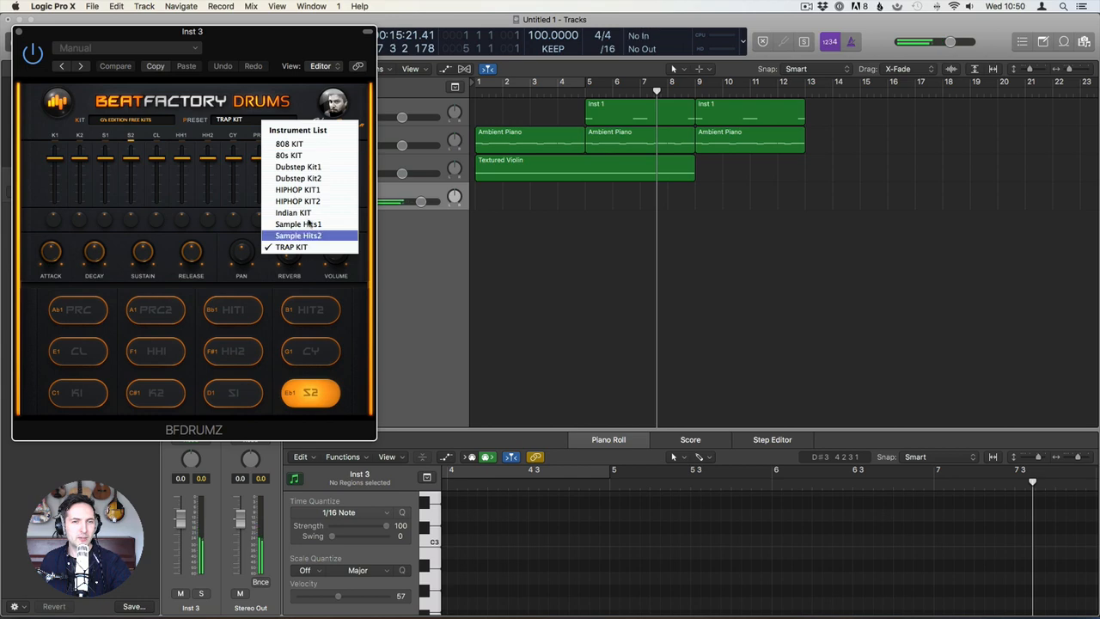
click(307, 189)
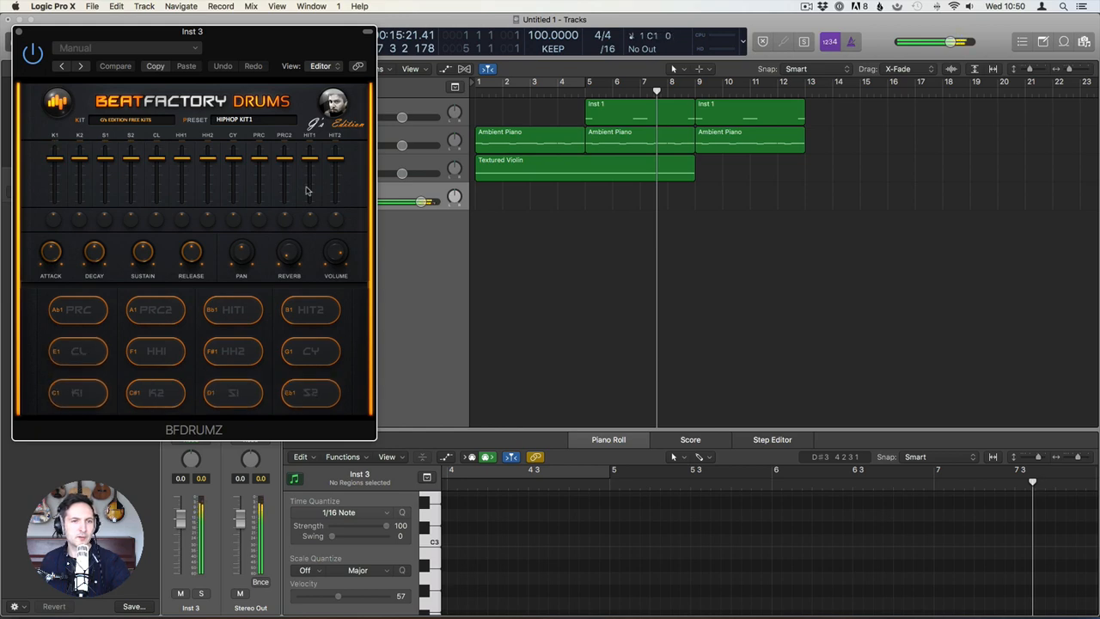
click(260, 122)
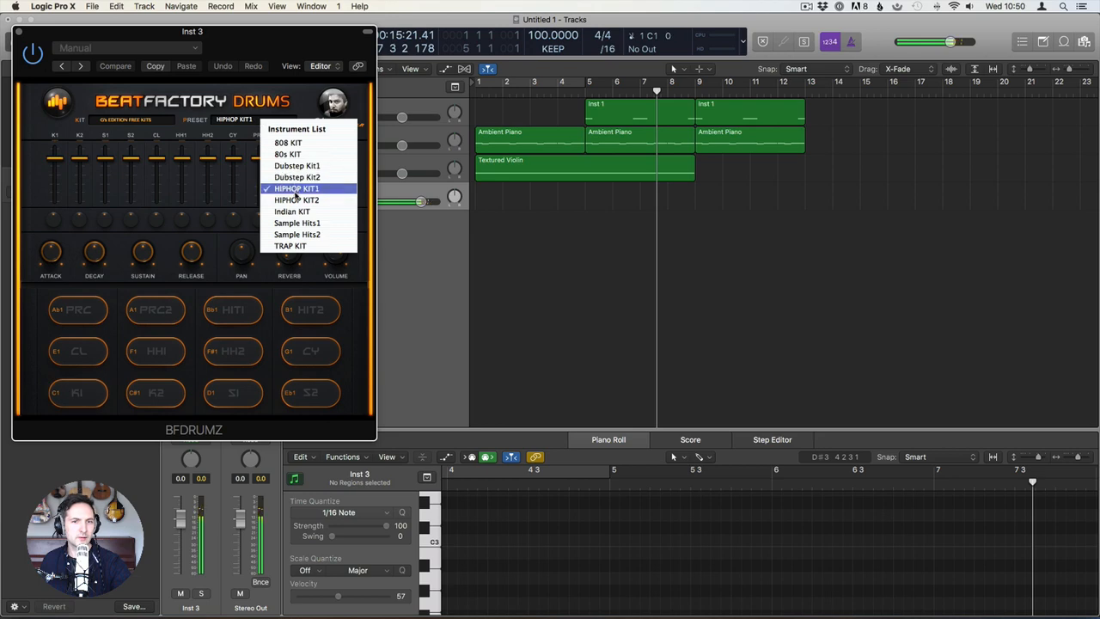
click(294, 200)
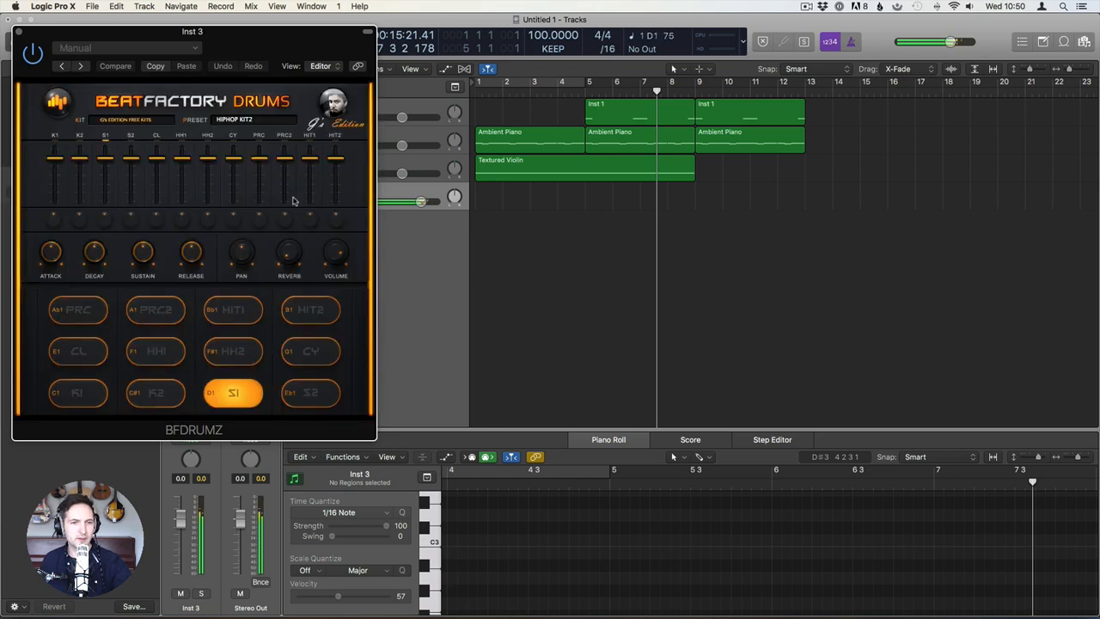
click(244, 119)
click(286, 151)
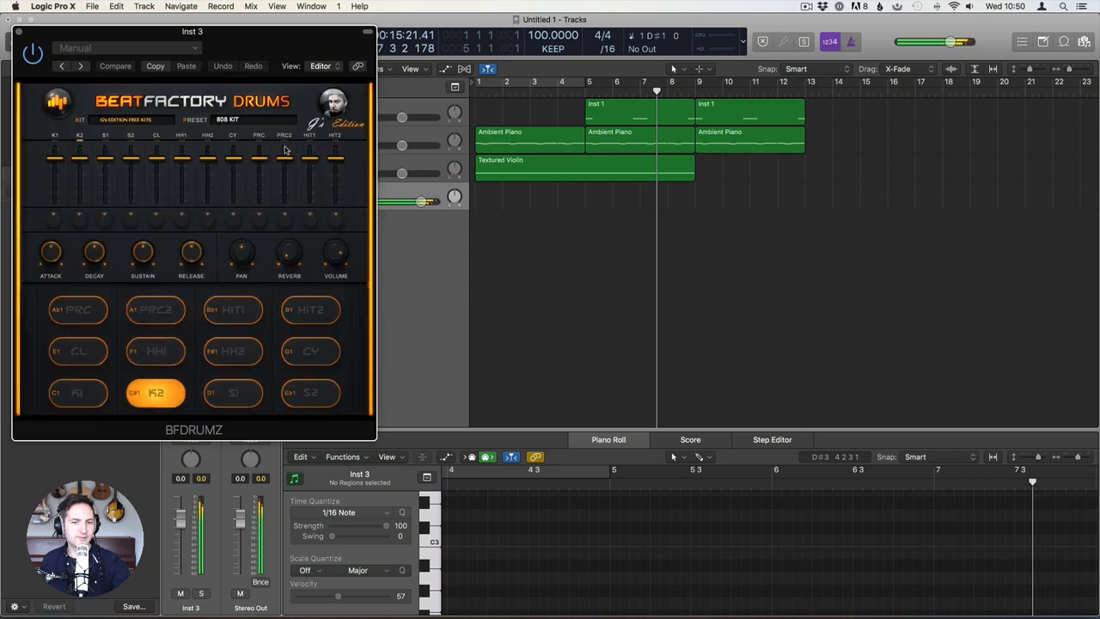
click(19, 32)
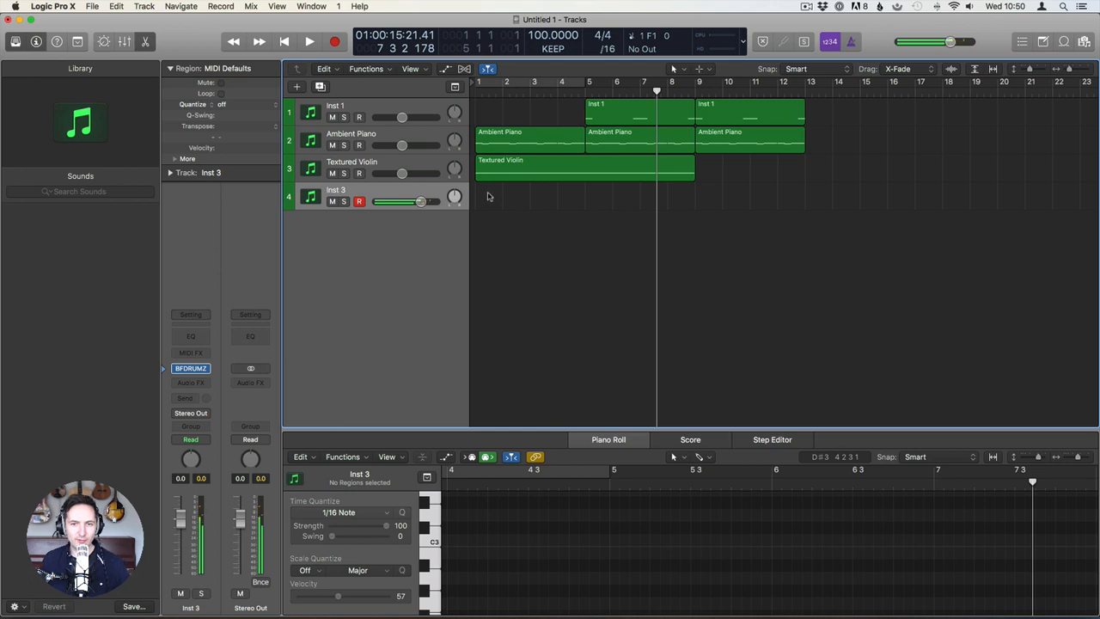
Create an empty MIDI region at bar 1 on the Inst 3 track and extend it to two bars.
key(t)
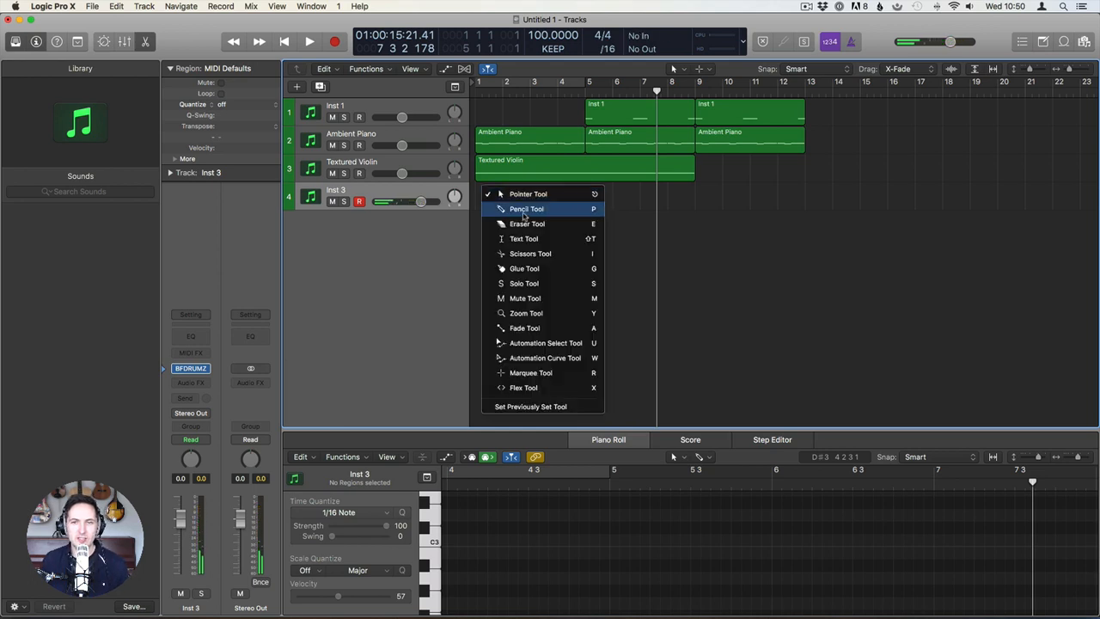
click(502, 208)
click(503, 198)
key(t)
click(509, 197)
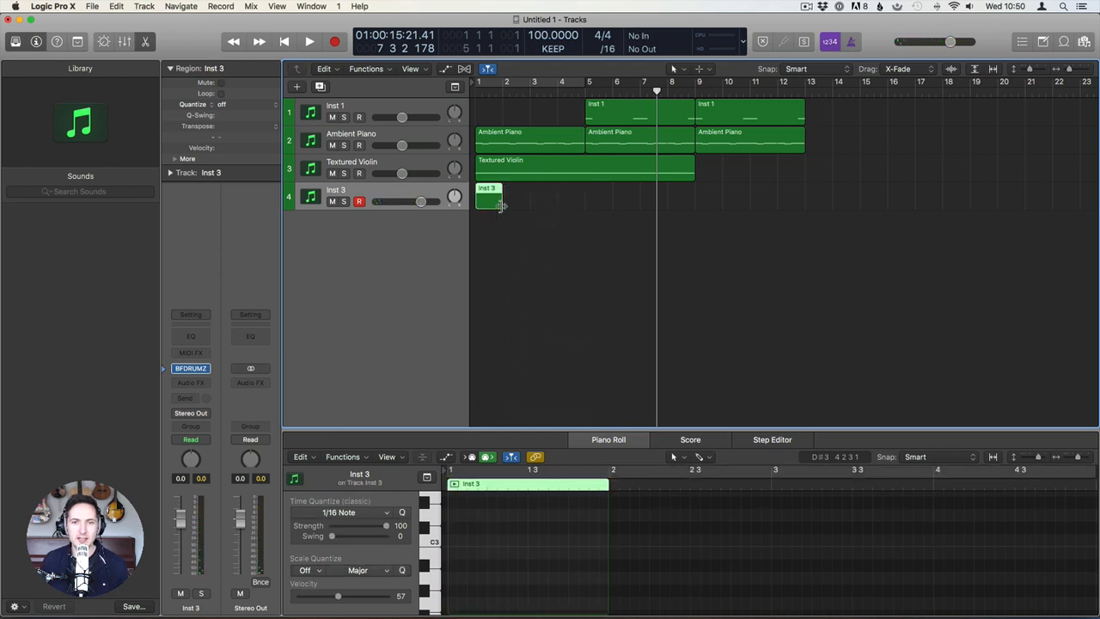
click(502, 200)
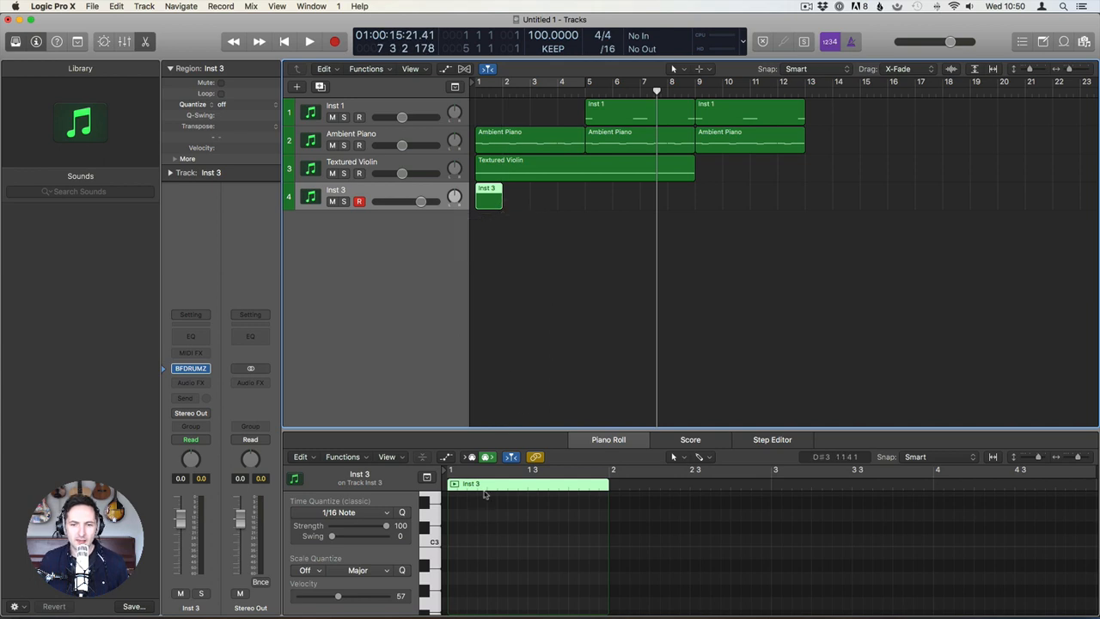
drag(499, 203, 530, 203)
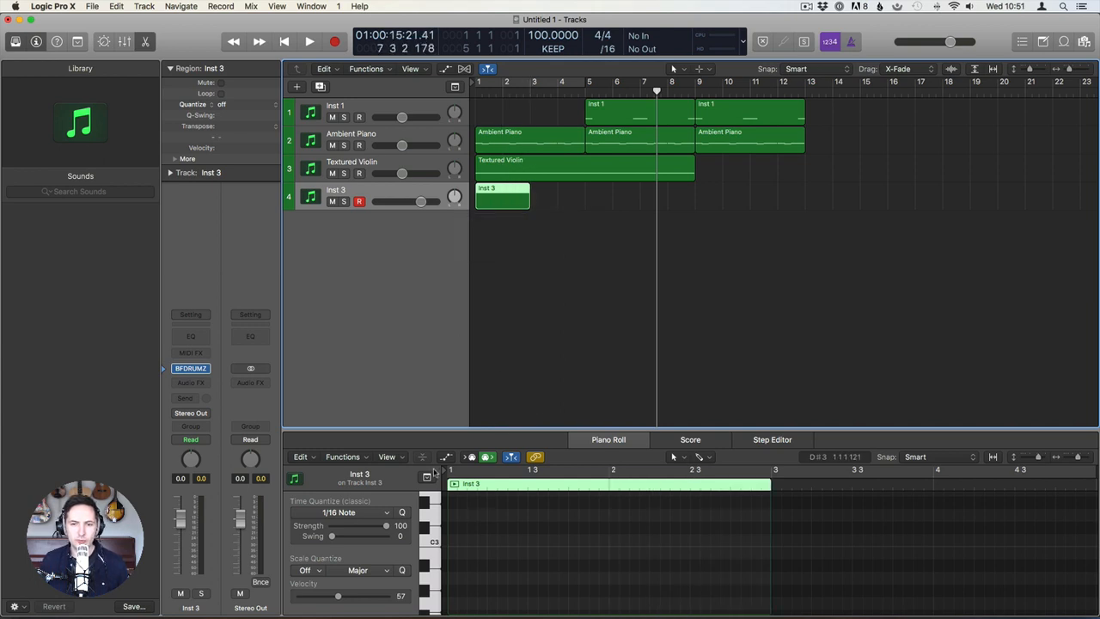
Fill the two-bar Inst 3 region with continuous 1/16 notes on F1 using the Pencil tool.
key(t)
key(p)
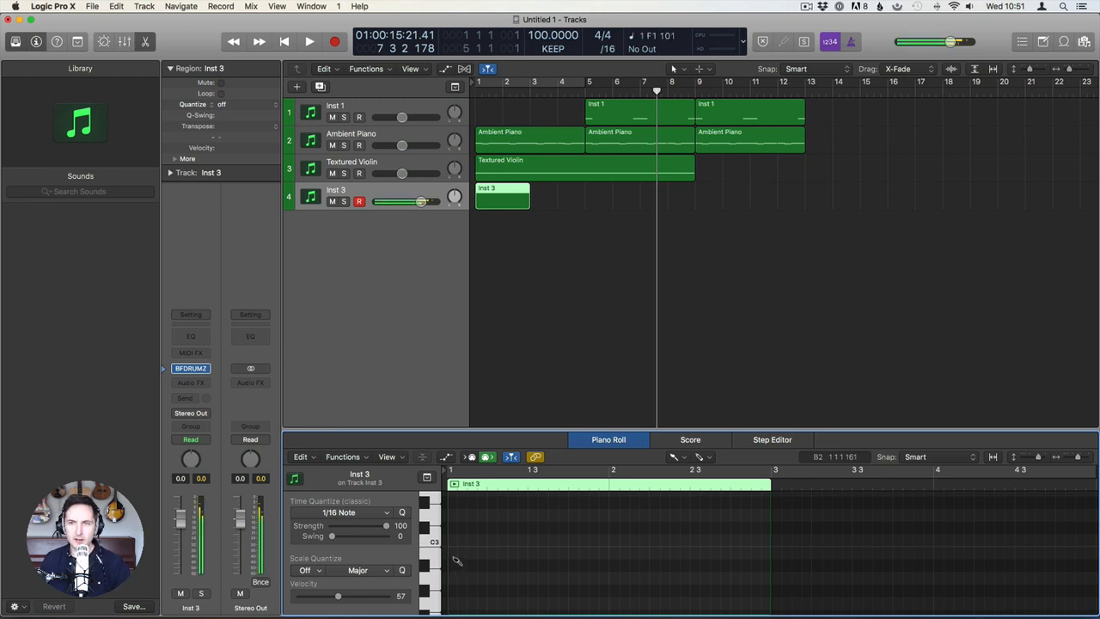
scroll(506, 564, down, 6)
scroll(471, 538, up, 1)
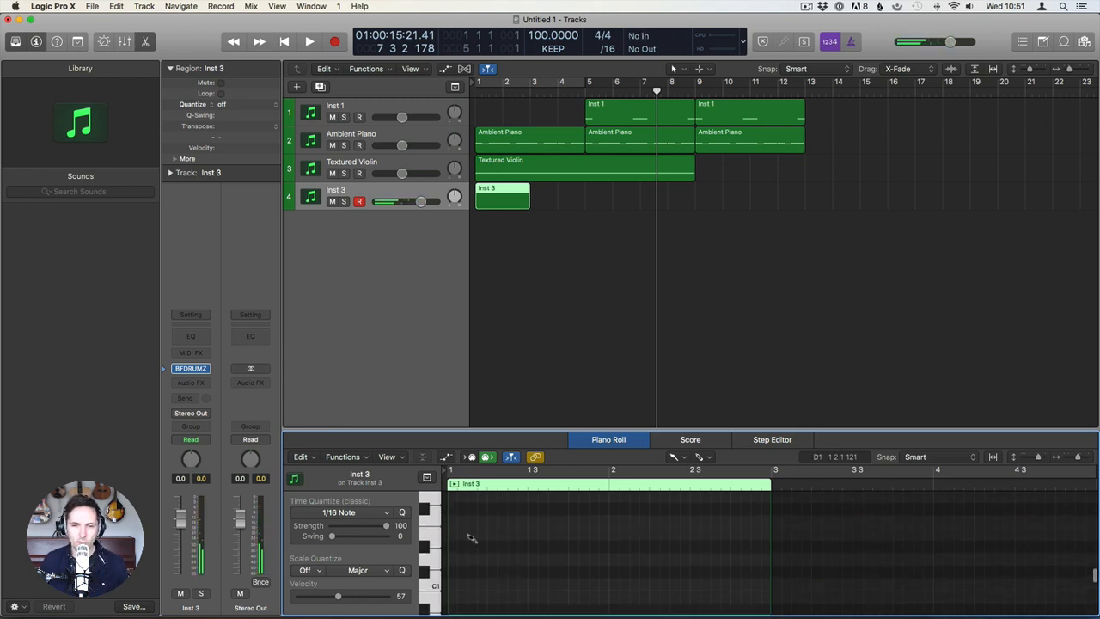
click(451, 521)
click(462, 521)
click(472, 521)
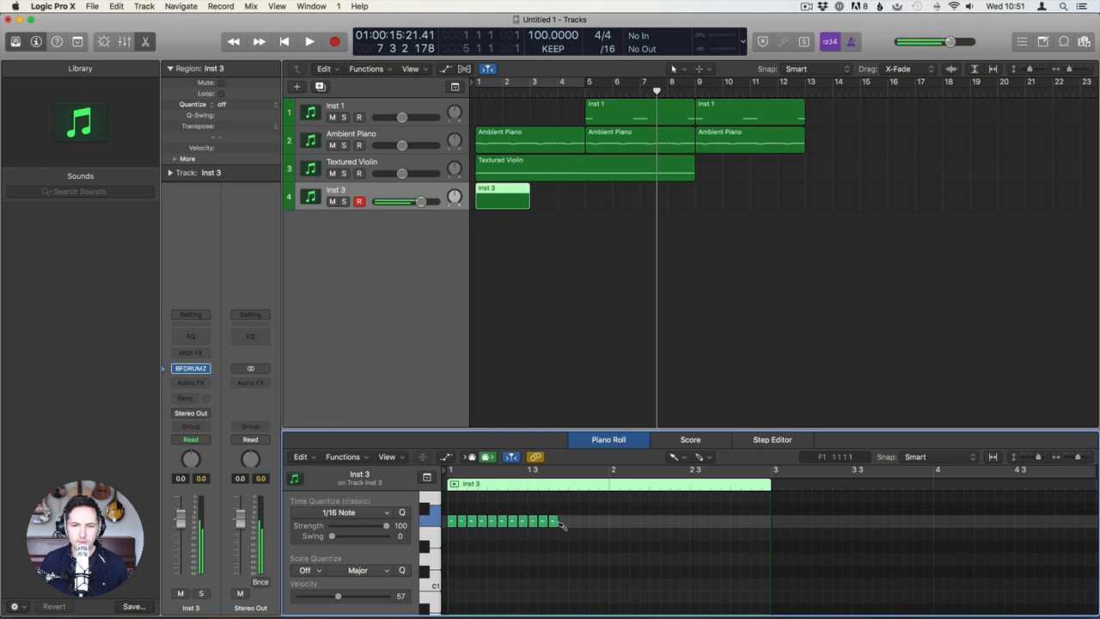
drag(562, 524, 768, 521)
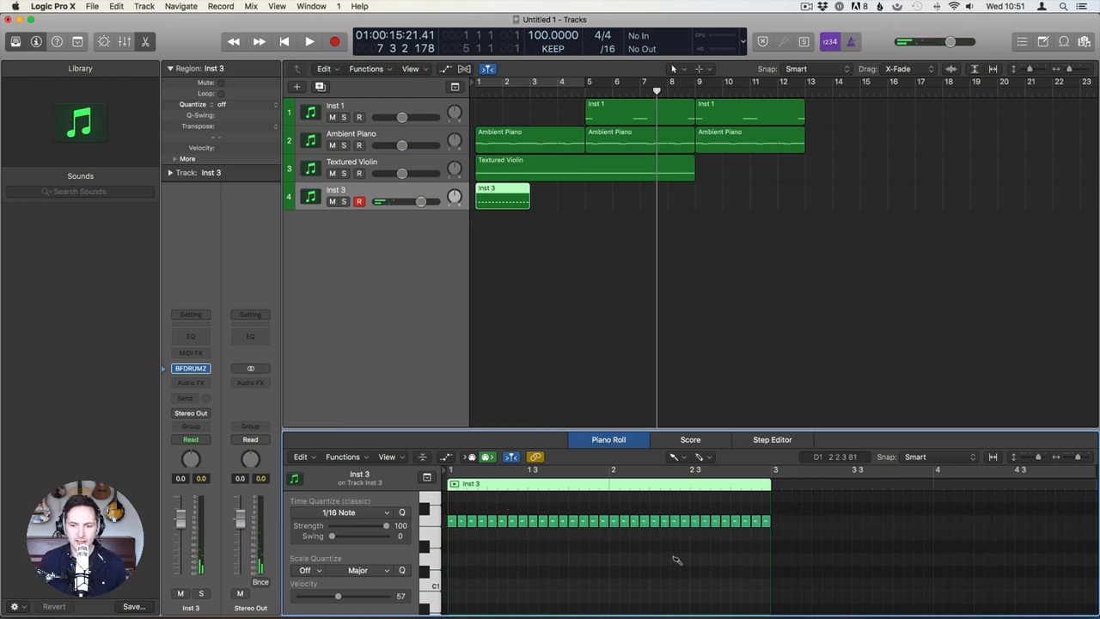
Return to the Pointer tool, fit the F1 notes in the Piano Roll, and audition the pattern from bar 1.
key(t)
key(t)
key(z)
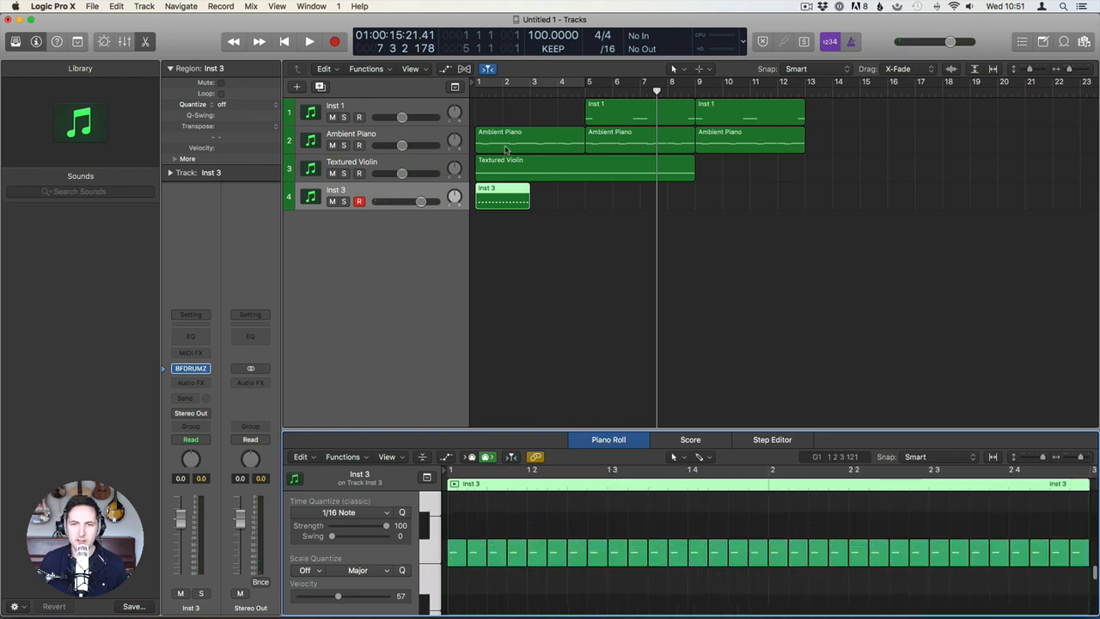
key(Return)
key(space)
key(space)
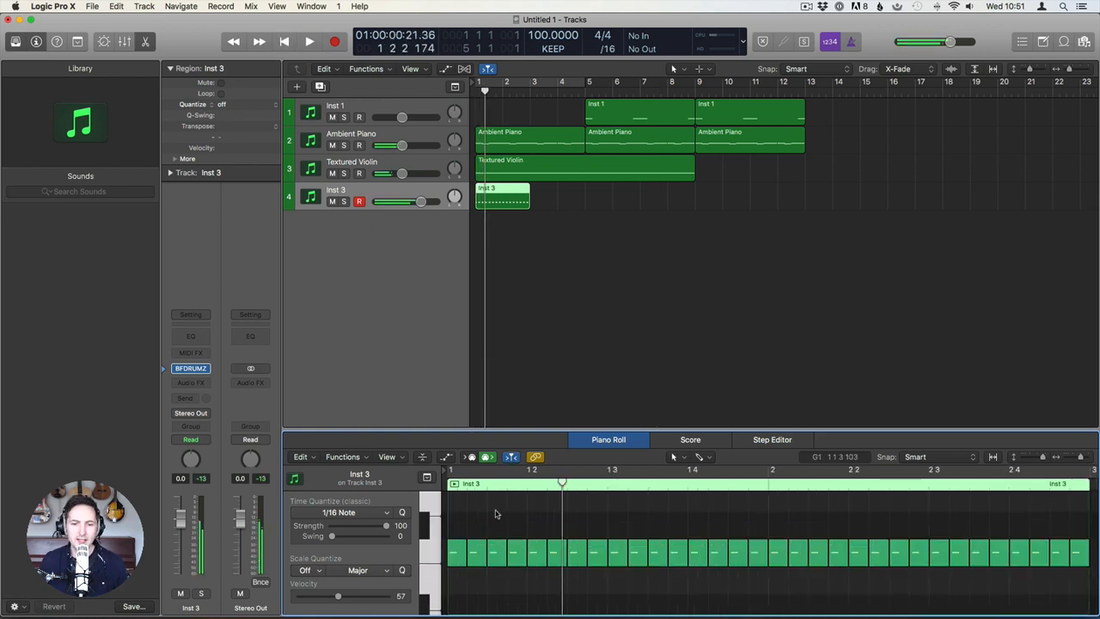
Set the time quantize to 1/32 Note and replace the first two 1/16 notes on F1 with four 1/32 notes.
key(t)
click(535, 525)
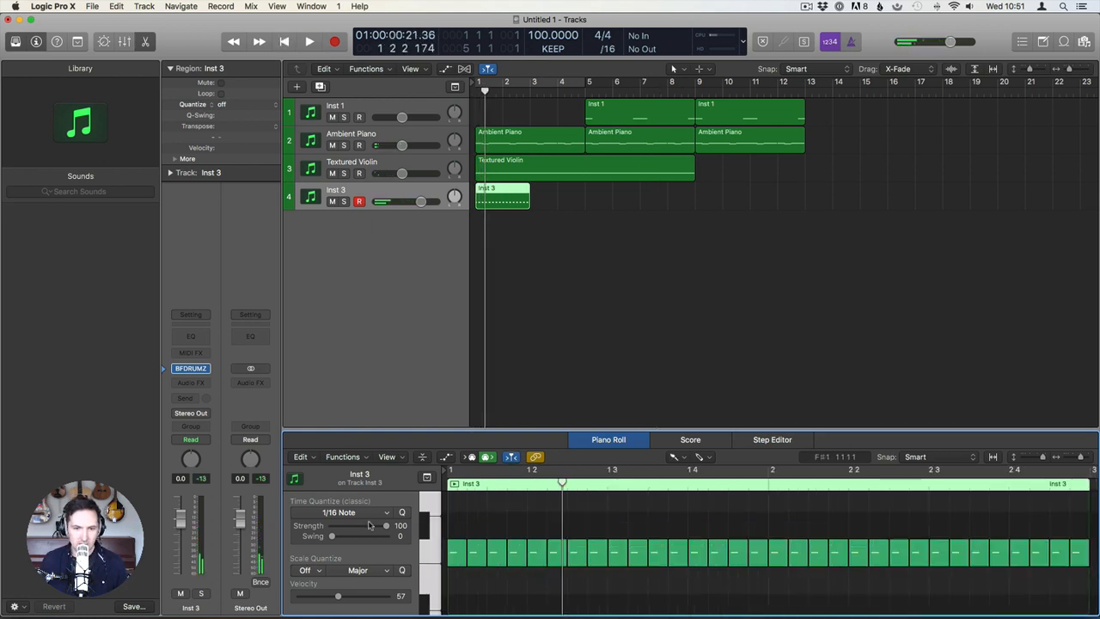
click(367, 513)
click(322, 551)
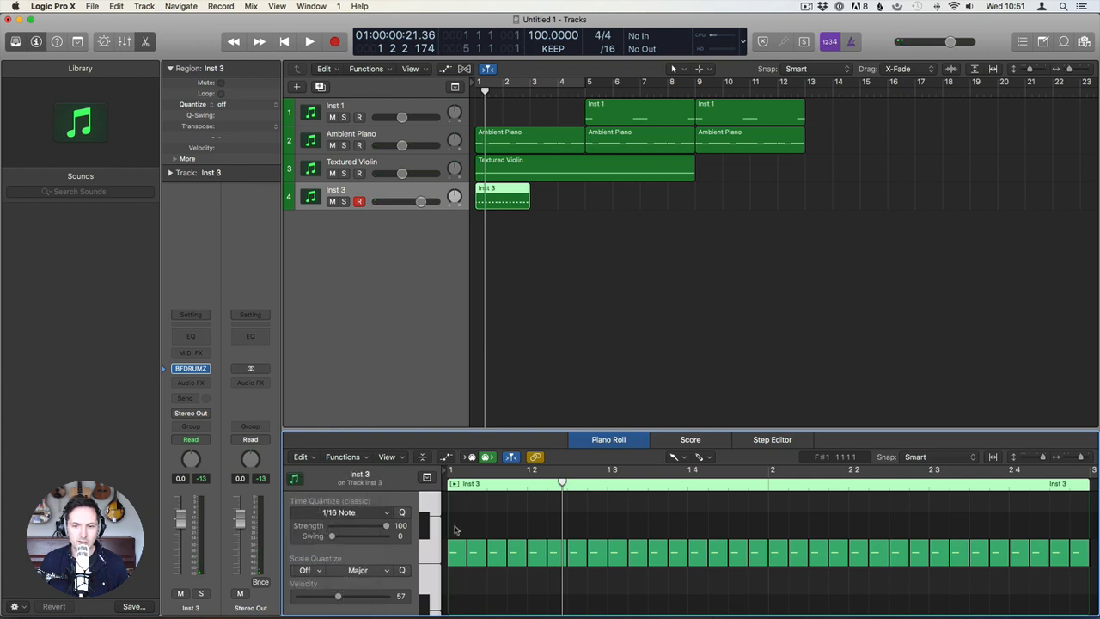
click(457, 556)
click(452, 556)
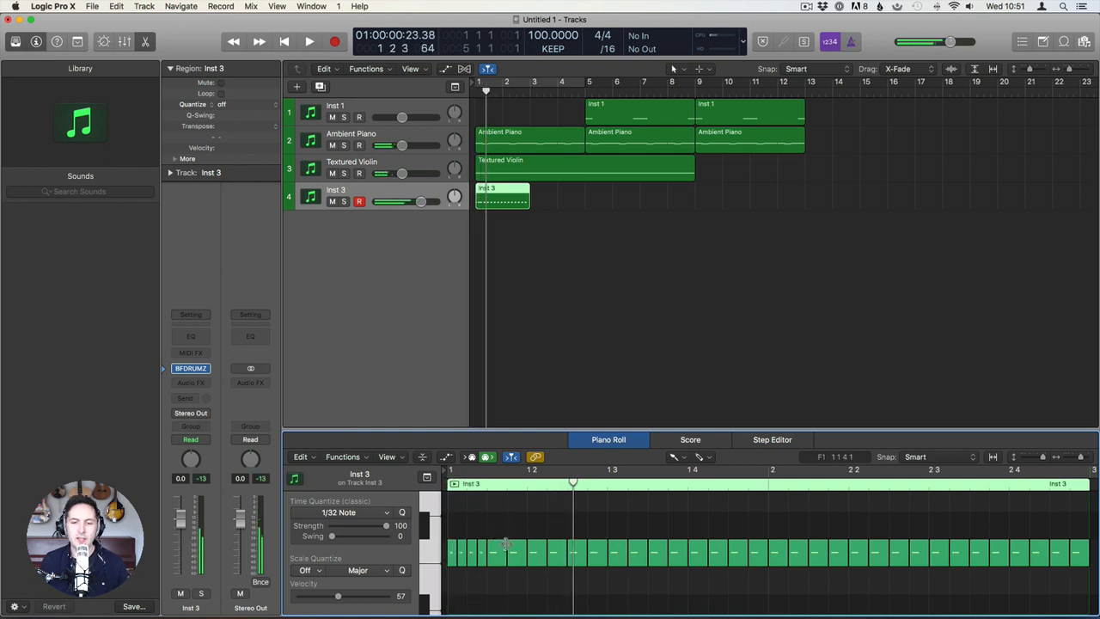
Replace the three F1 notes just before beat 1.3 with two spaced 1/32 notes and audition the pattern.
click(557, 556)
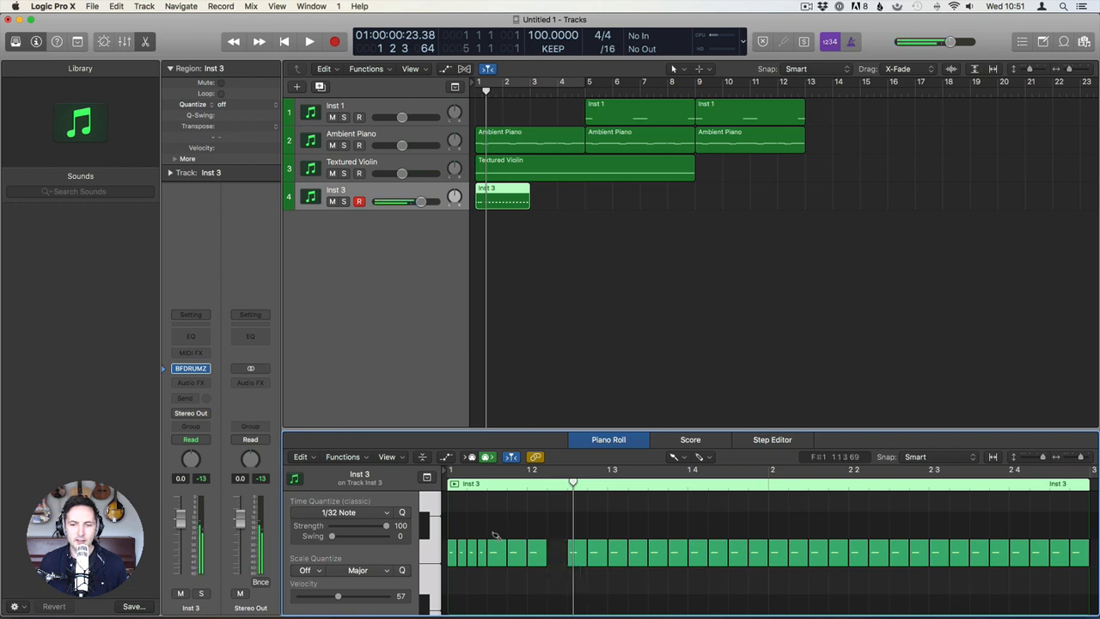
click(555, 555)
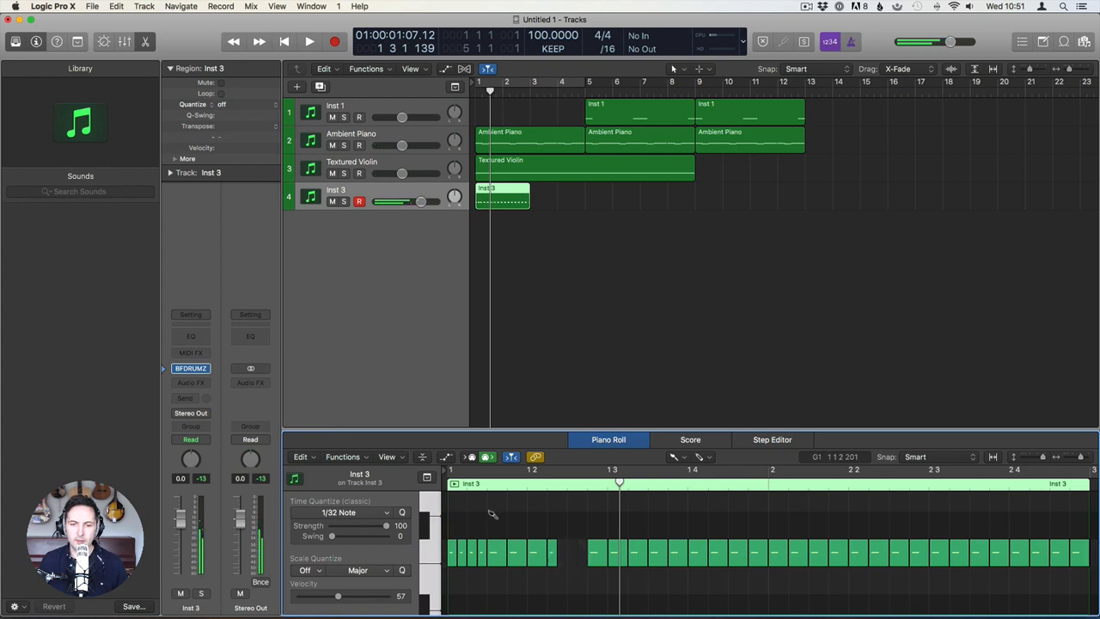
click(571, 551)
double_click(600, 552)
click(556, 534)
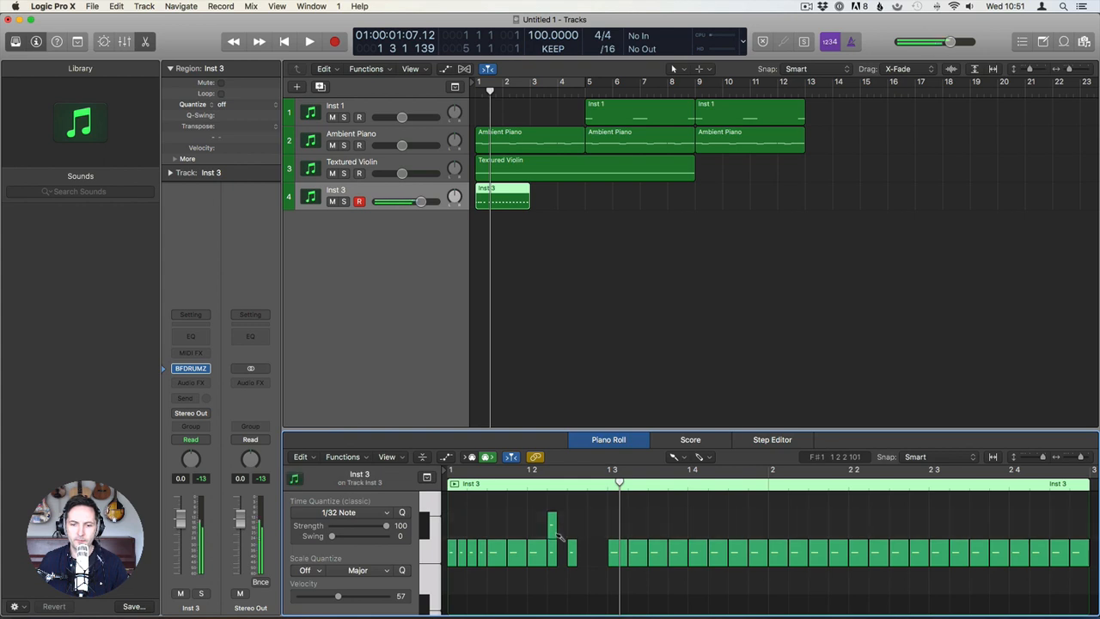
key(space)
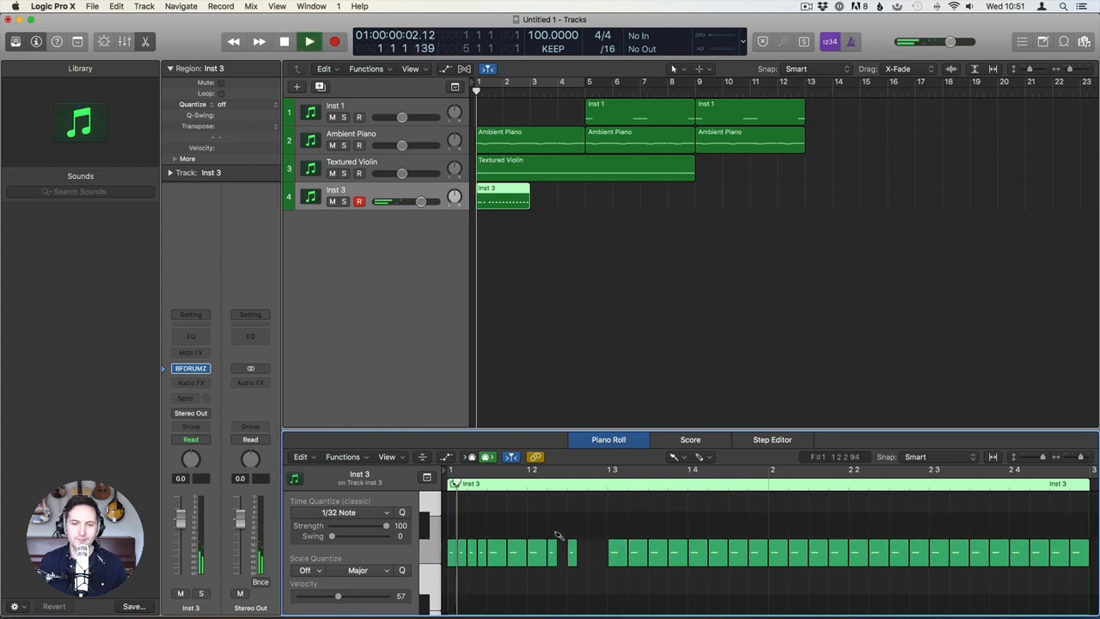
key(space)
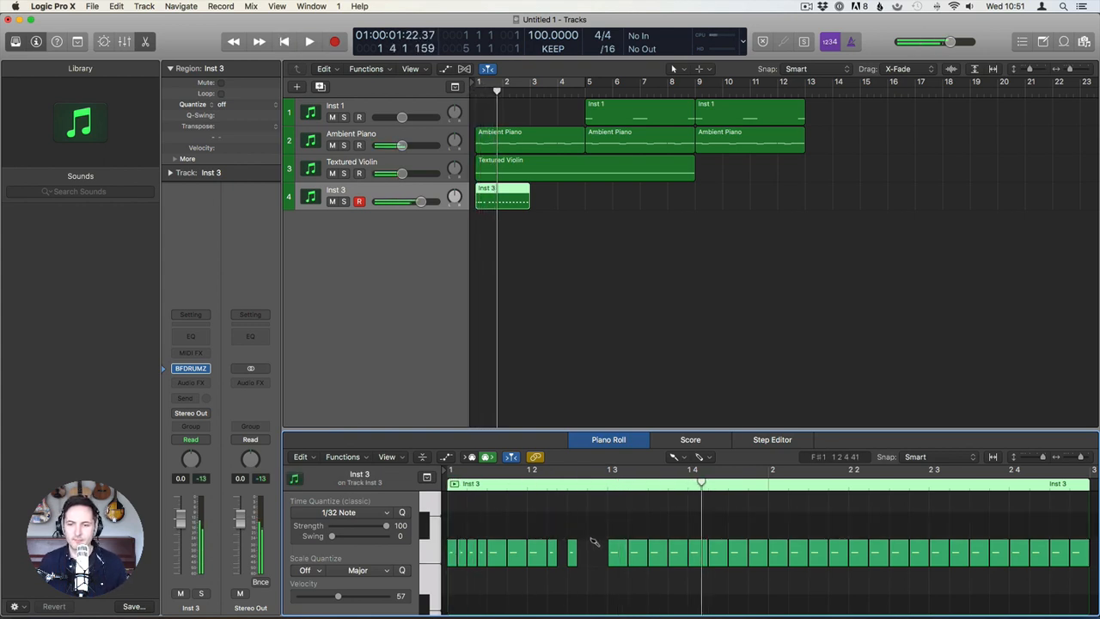
Remove the second F1 note of beat 1.4, replace the two notes before bar 2 with four 1/32 notes, and play it back.
drag(727, 559, 742, 555)
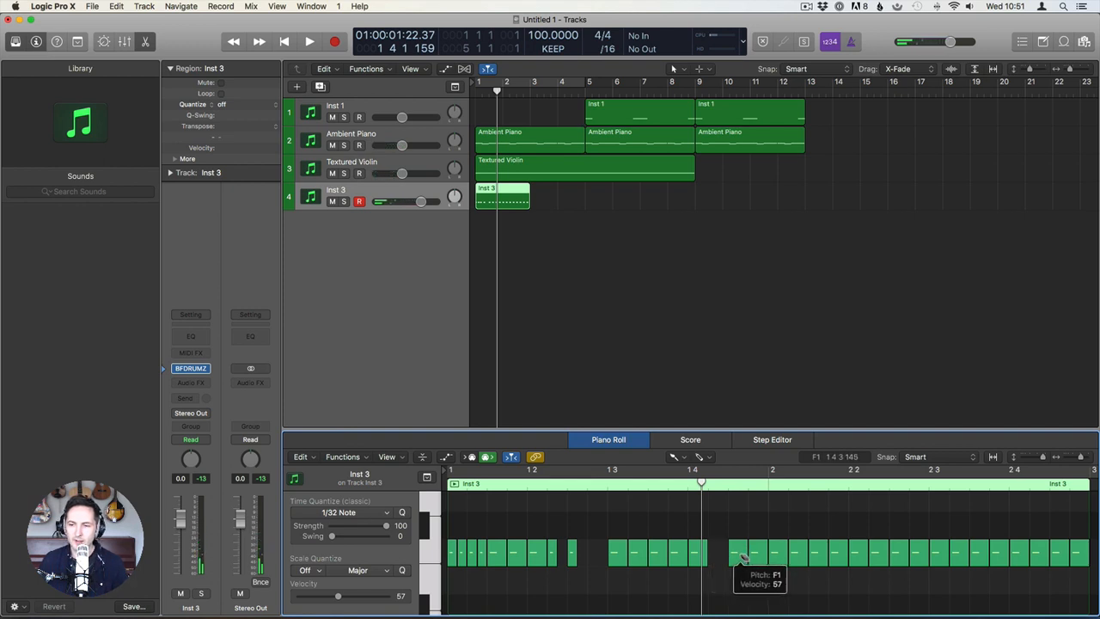
click(759, 554)
mouse_move(752, 556)
mouse_down()
mouse_move(761, 556)
mouse_move(745, 554)
mouse_up()
click(734, 555)
key(Return)
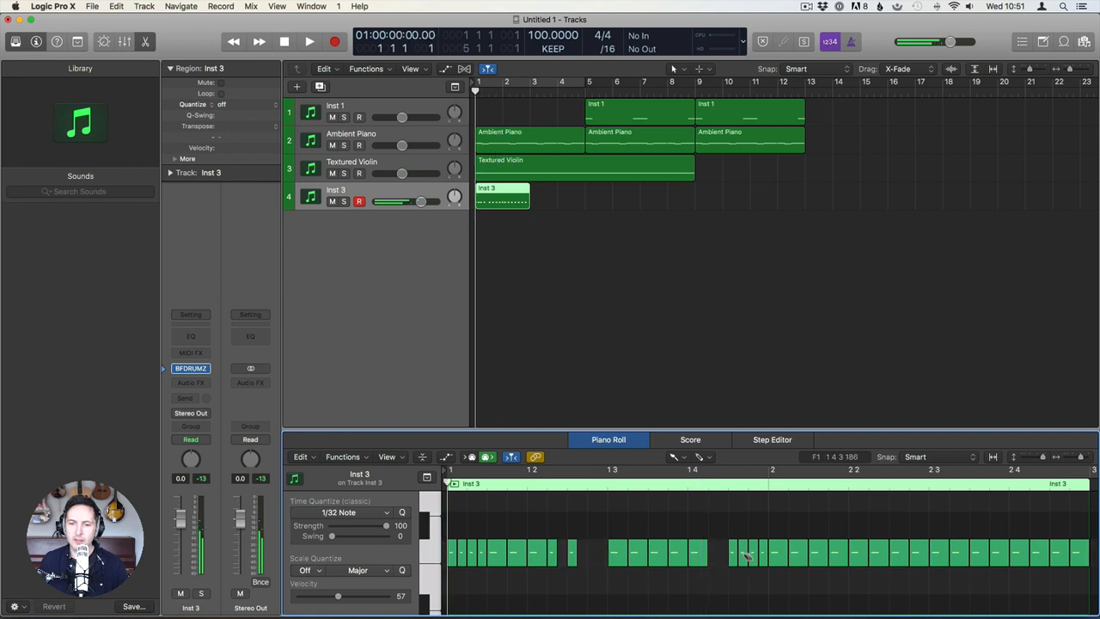
key(space)
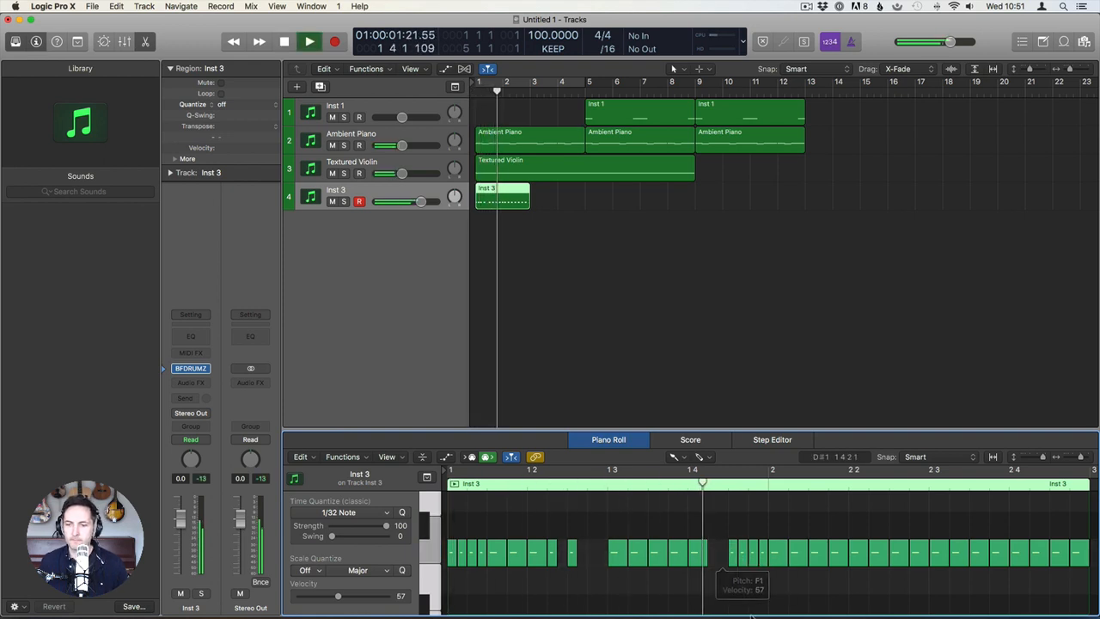
key(space)
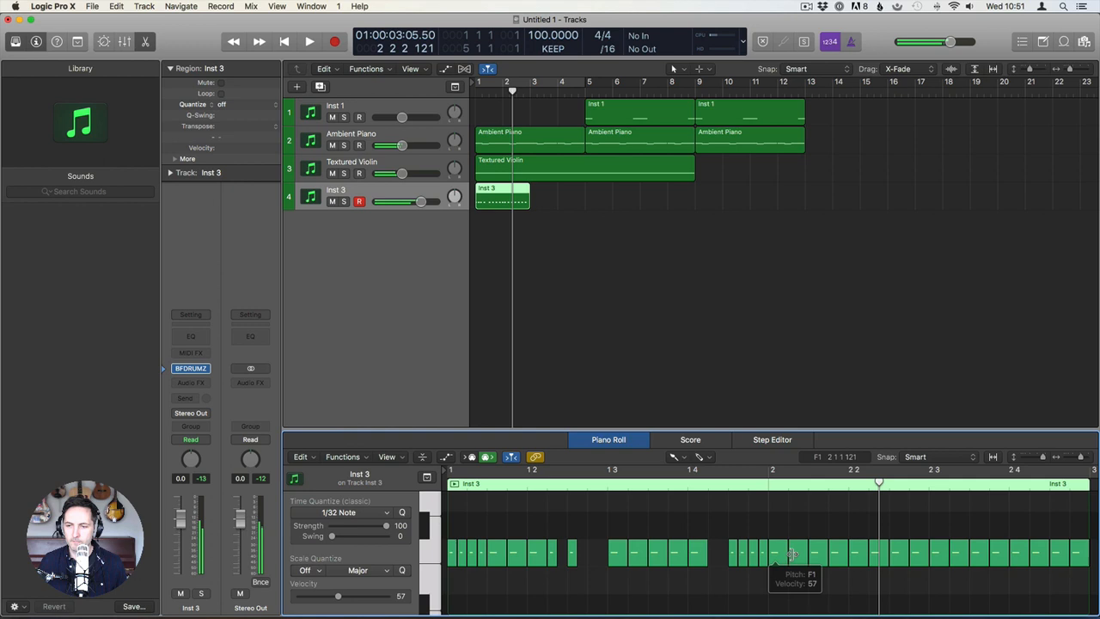
Delete the two F1 notes before beat 2.3, swap the note on beat 2.3 for two 1/32 notes, and resume playback.
click(903, 552)
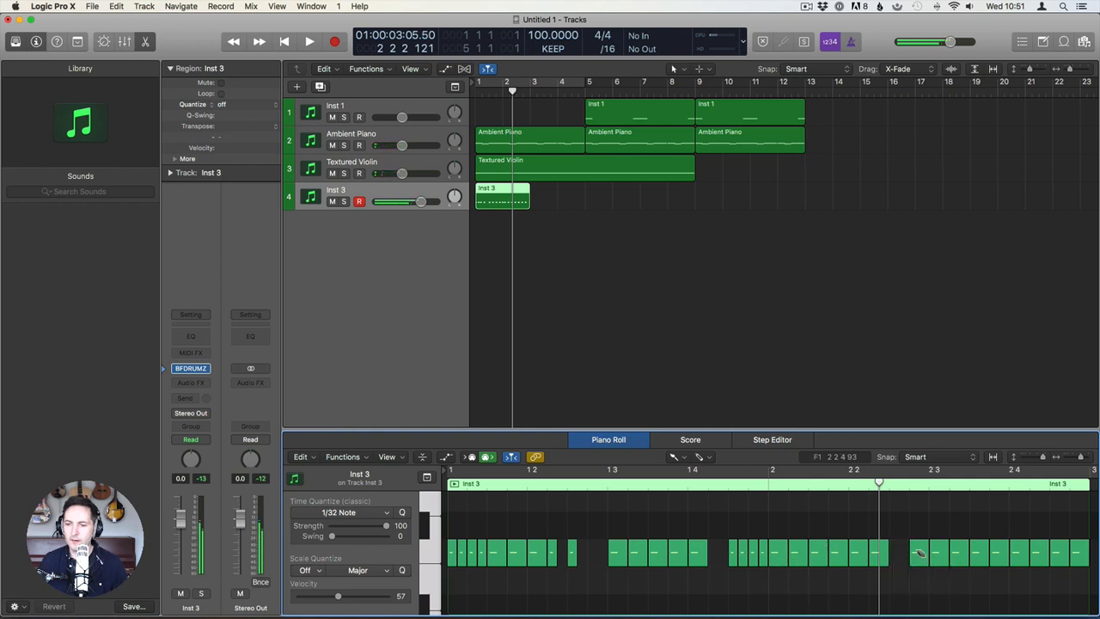
click(934, 552)
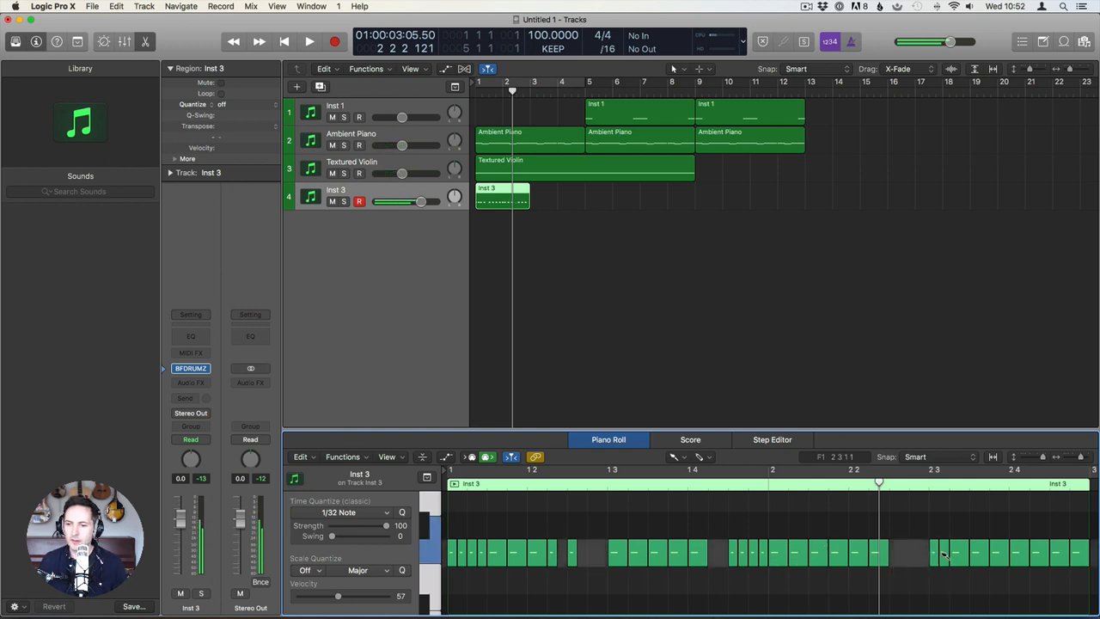
key(space)
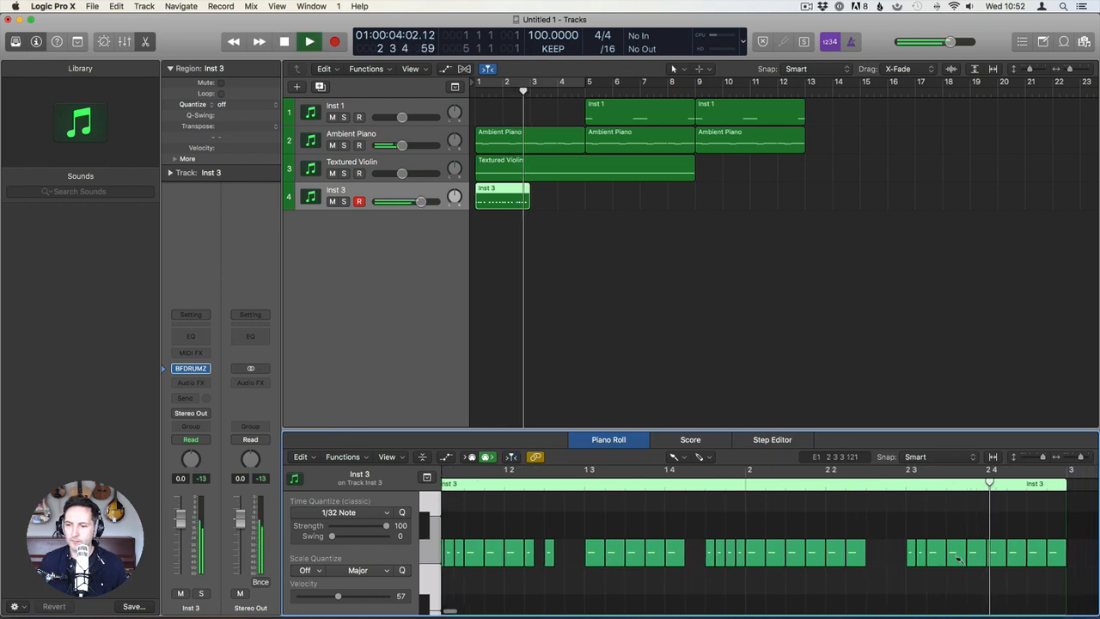
Replace the last three 1/16 notes of bar 2 with a roll of 1/32 notes on F1 and audition the pattern.
click(1018, 557)
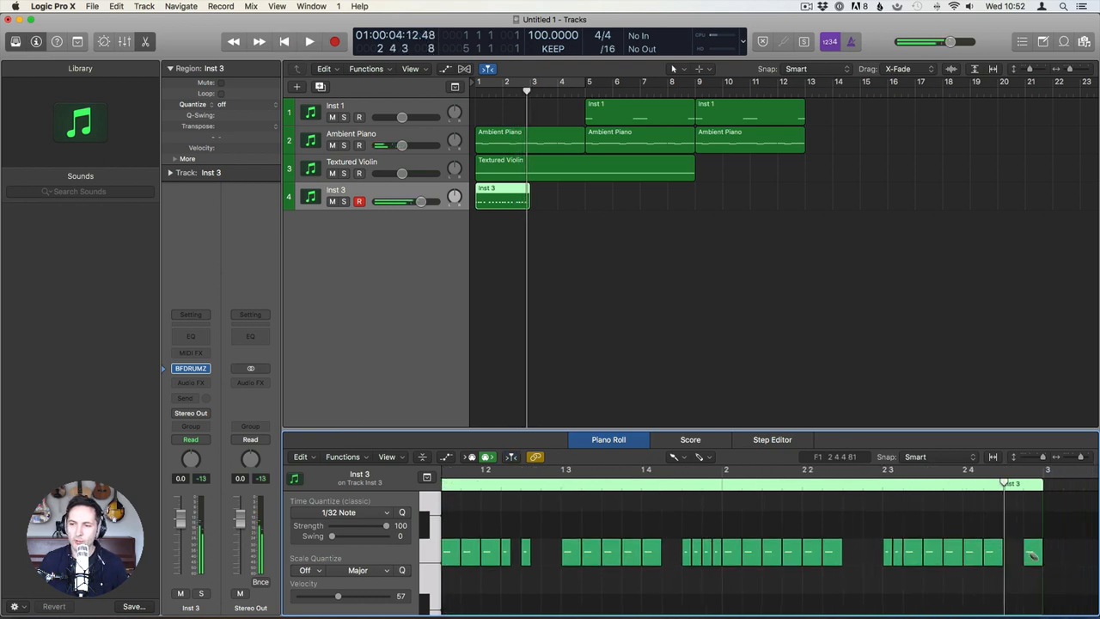
click(1031, 557)
drag(1010, 557, 1037, 558)
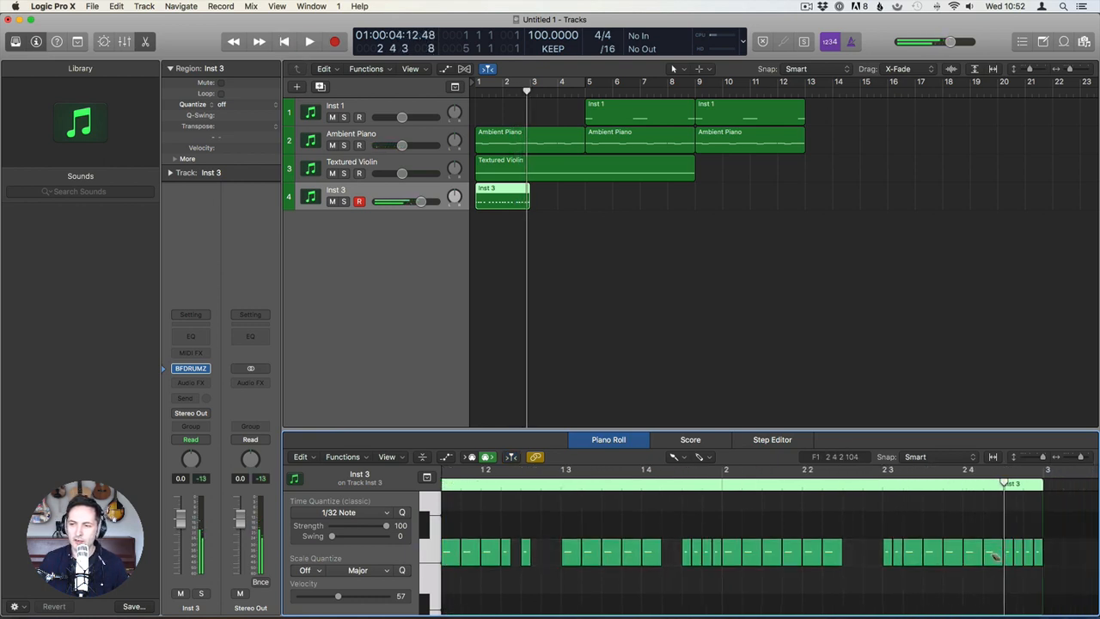
click(995, 555)
click(1000, 555)
key(Return)
key(space)
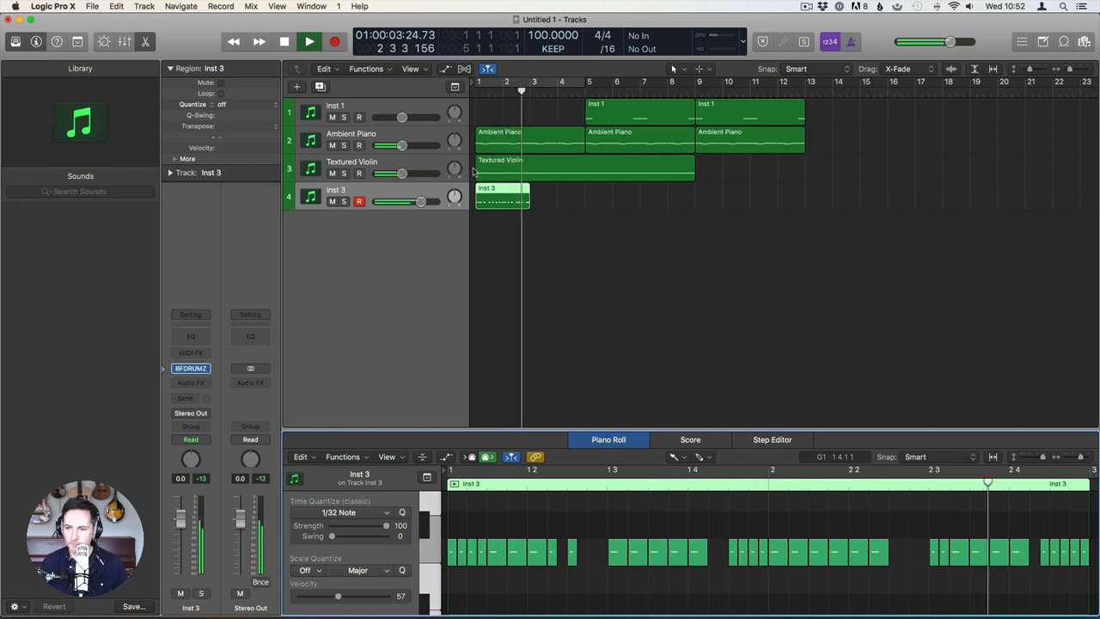
key(space)
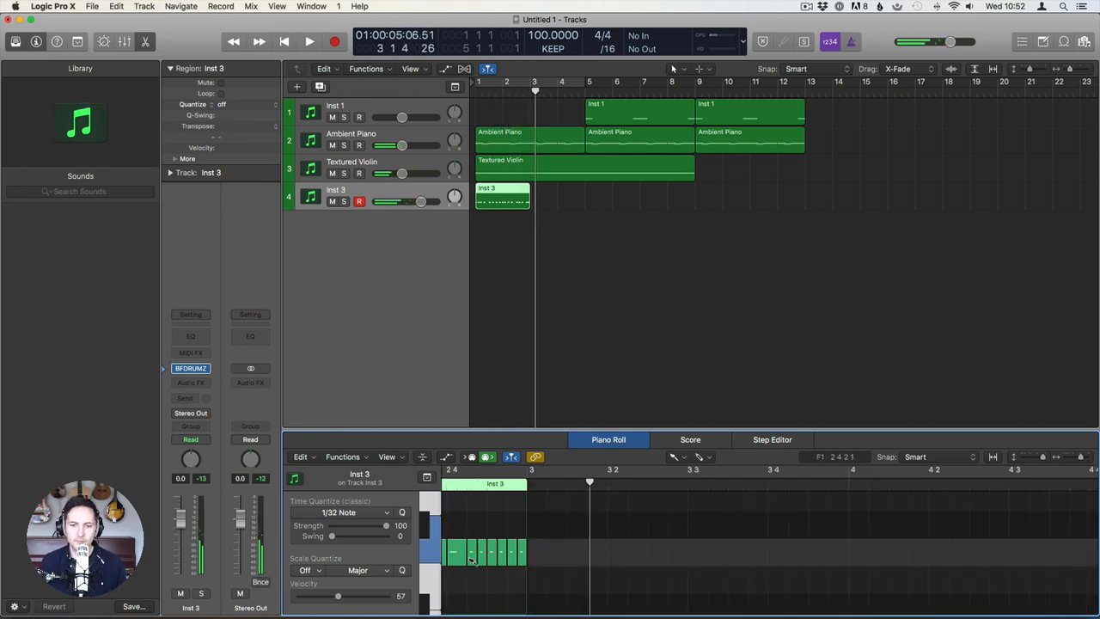
Replay the pattern from bar 1, switch back to the Pointer tool, and enlarge the Piano Roll editor.
key(Return)
key(space)
key(t)
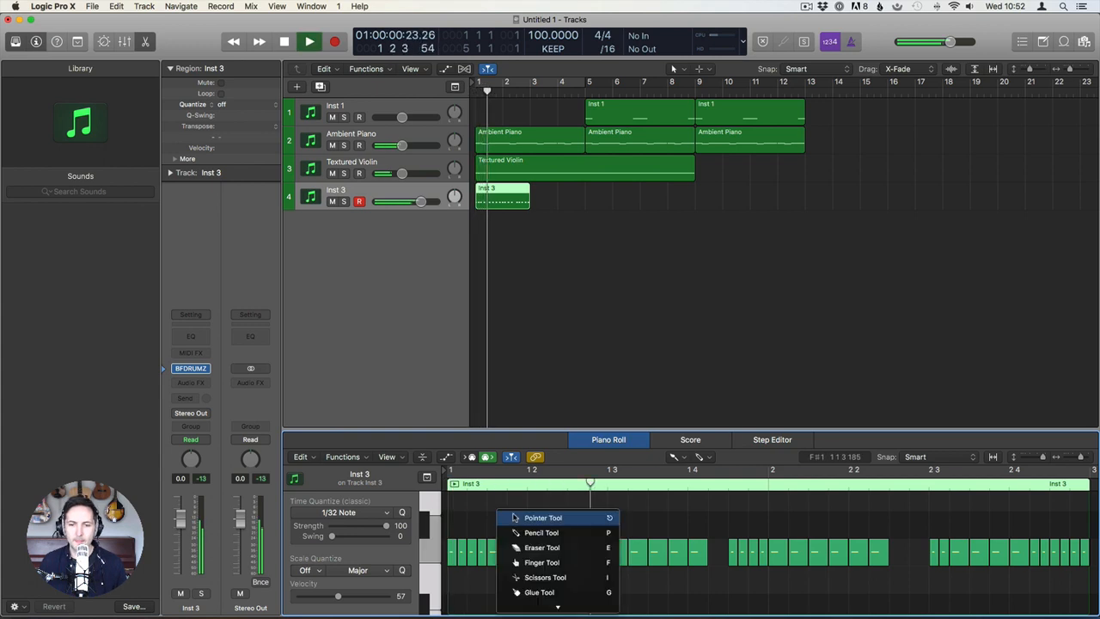
key(t)
drag(441, 434, 441, 335)
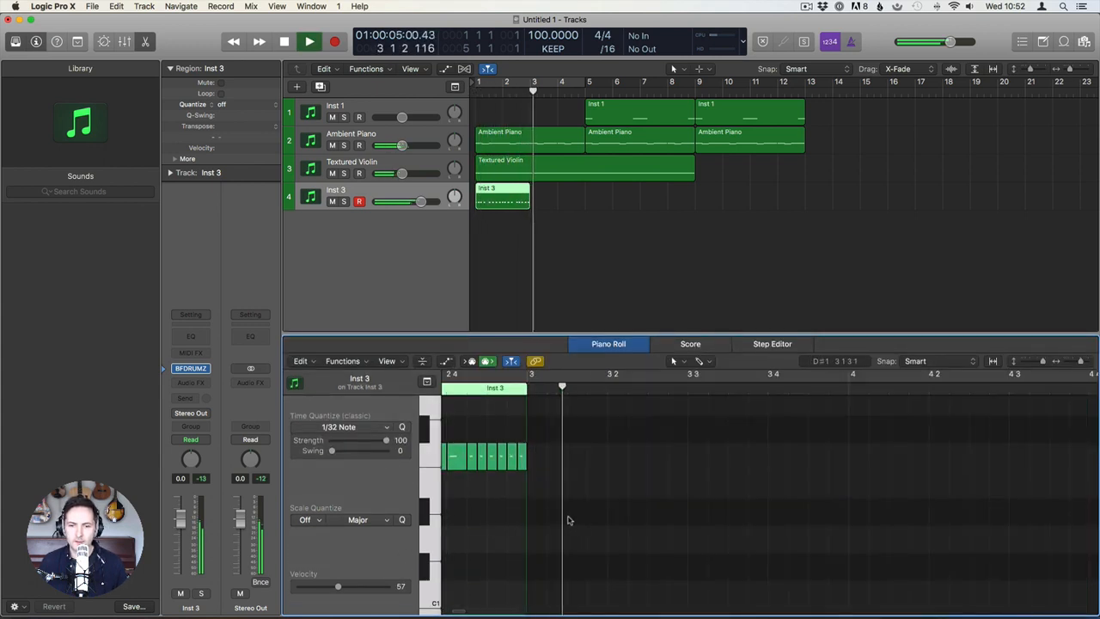
key(space)
Delete the fourth 1/32 note of the roll closing bar 2 and return the playhead to bar 1.
scroll(502, 485, left, 3)
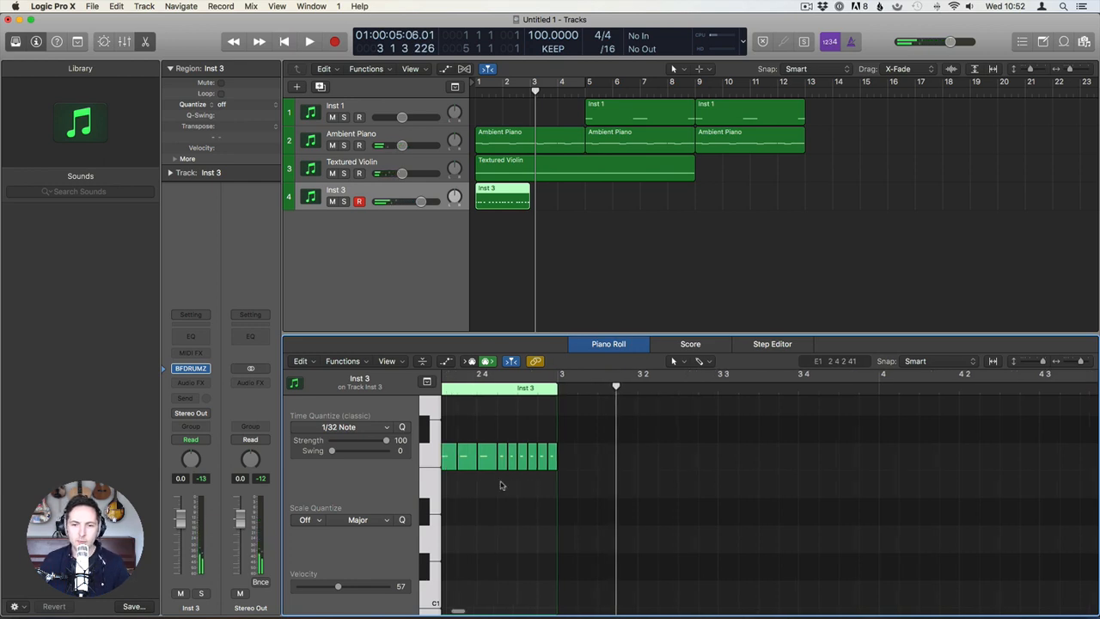
click(532, 465)
key(Delete)
key(Return)
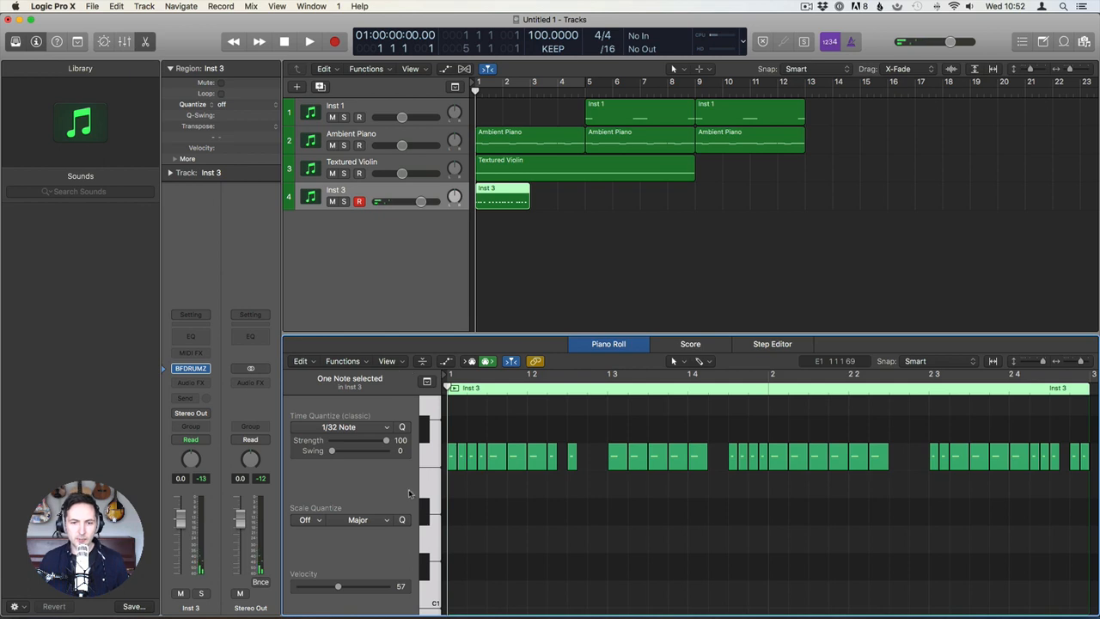
Show the Piano Roll's automation lane for the region and display Note Velocity in it.
key(a)
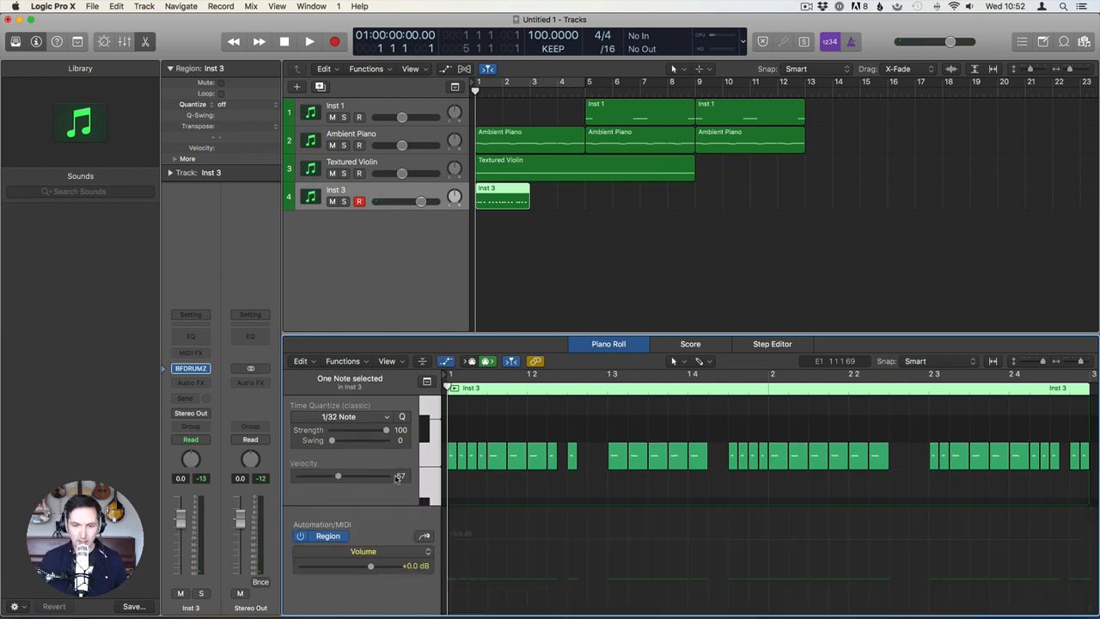
click(424, 539)
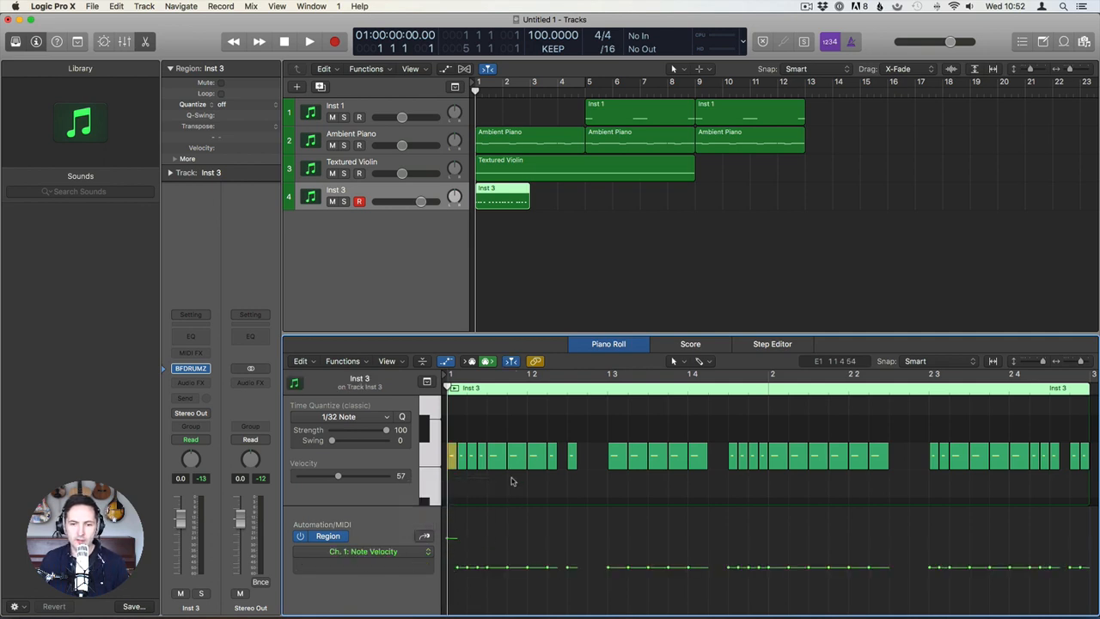
Audition the hi-hat pattern and raise the velocity of the note on beat 2 of bar 1.
key(space)
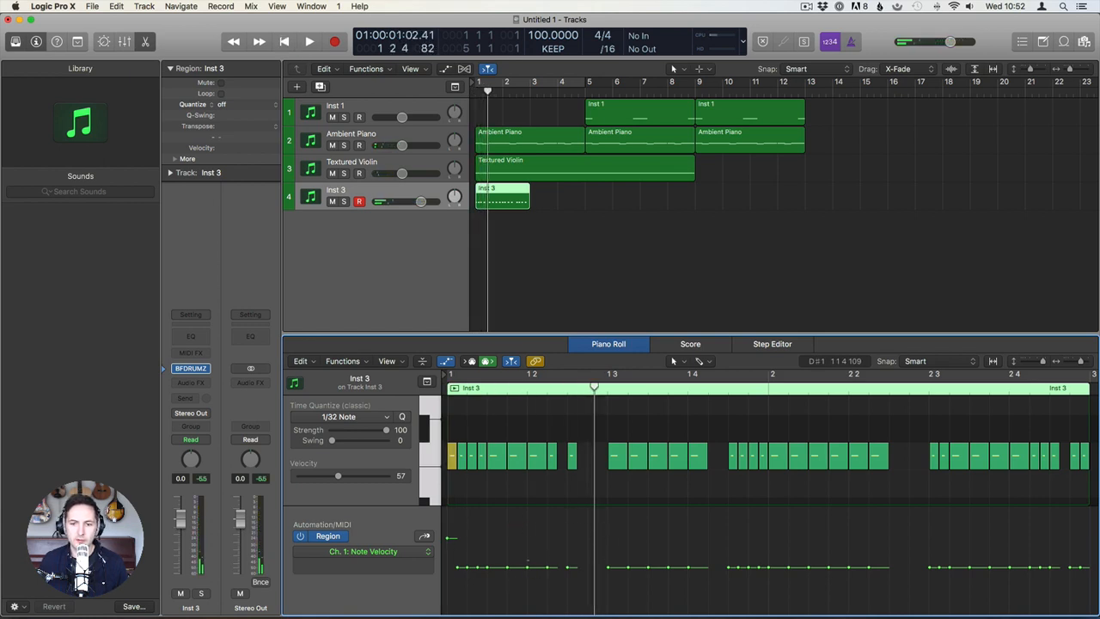
drag(528, 566, 528, 550)
key(Return)
key(space)
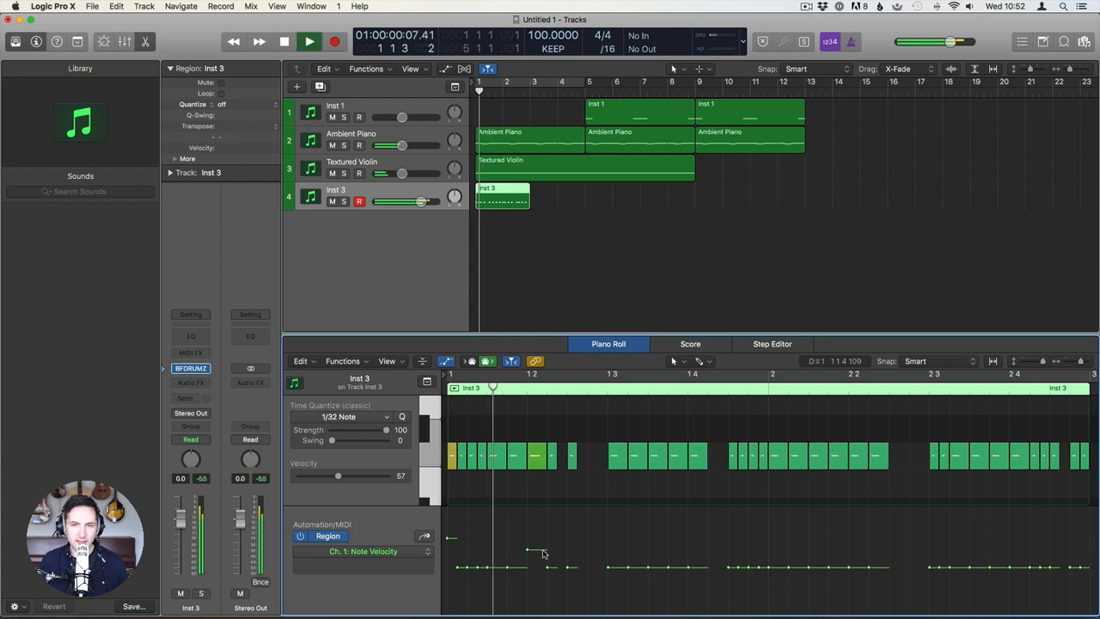
key(space)
Raise the velocity of the bar 1 notes on beats 3 and 4 to 73, replaying the pattern from the start.
mouse_move(611, 560)
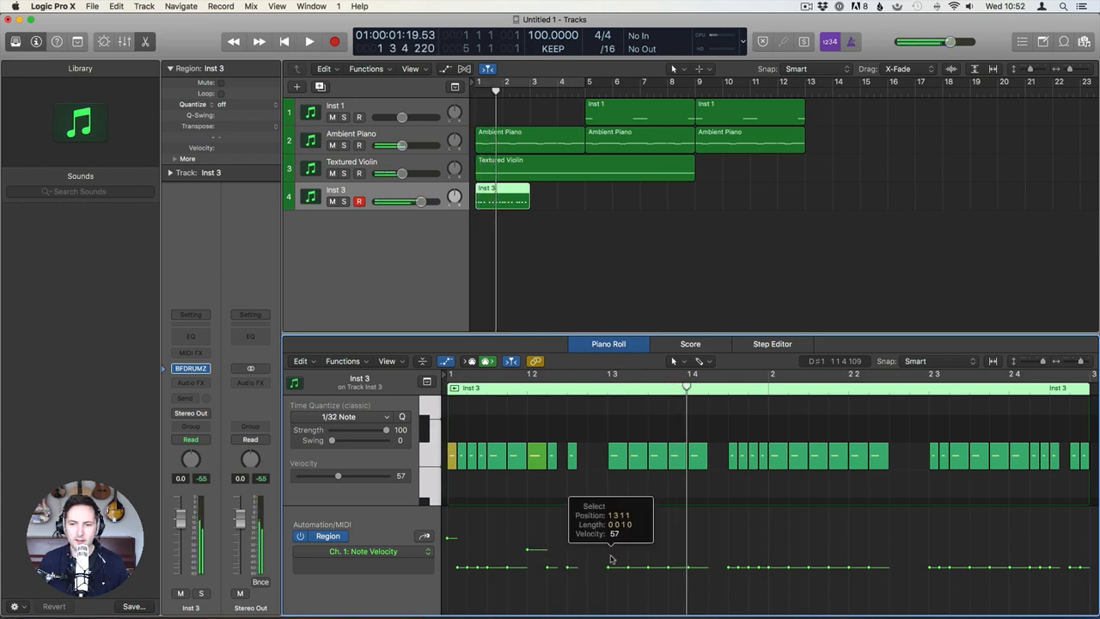
drag(611, 559, 611, 548)
key(Return)
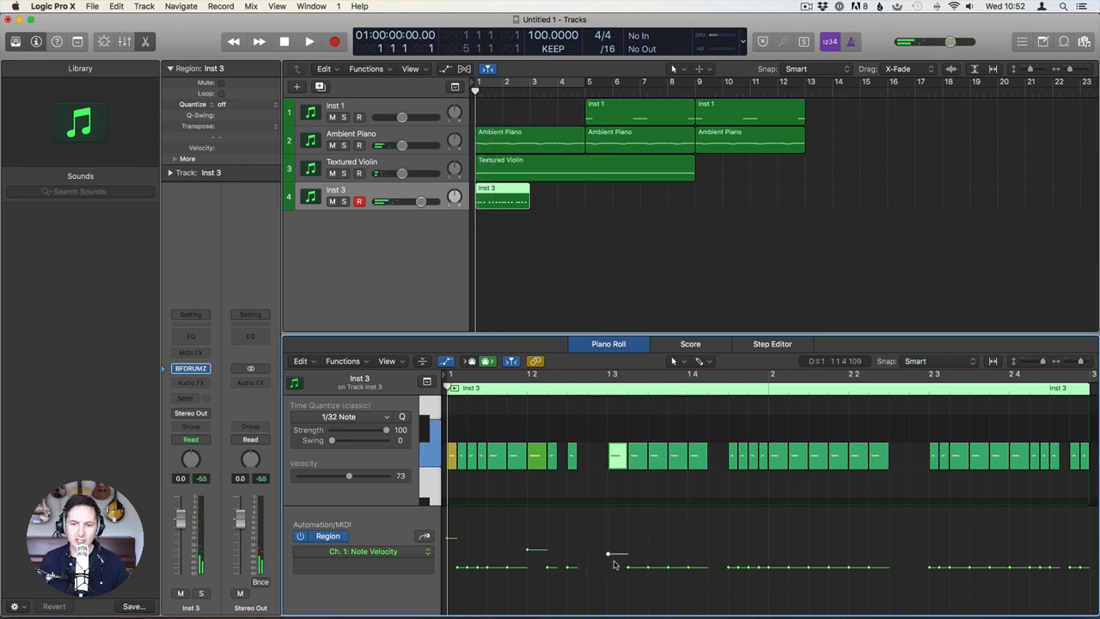
key(space)
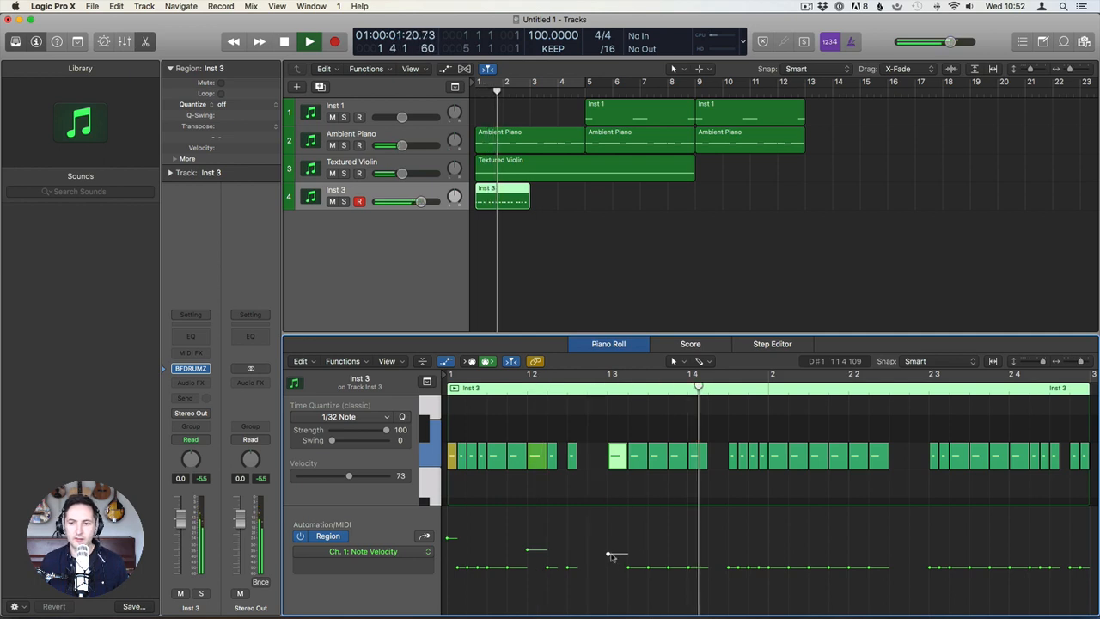
key(space)
drag(693, 564, 694, 554)
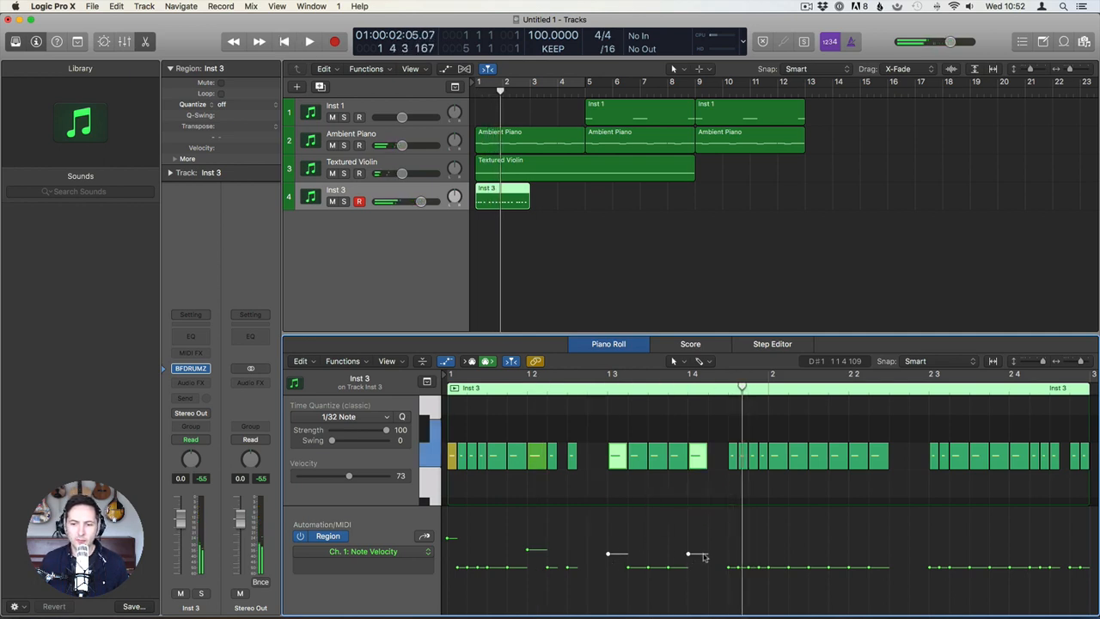
Accent bar 2 by raising the velocity of the notes on each beat plus one late beat 4 note, and audition from bar 1.
drag(769, 567, 770, 540)
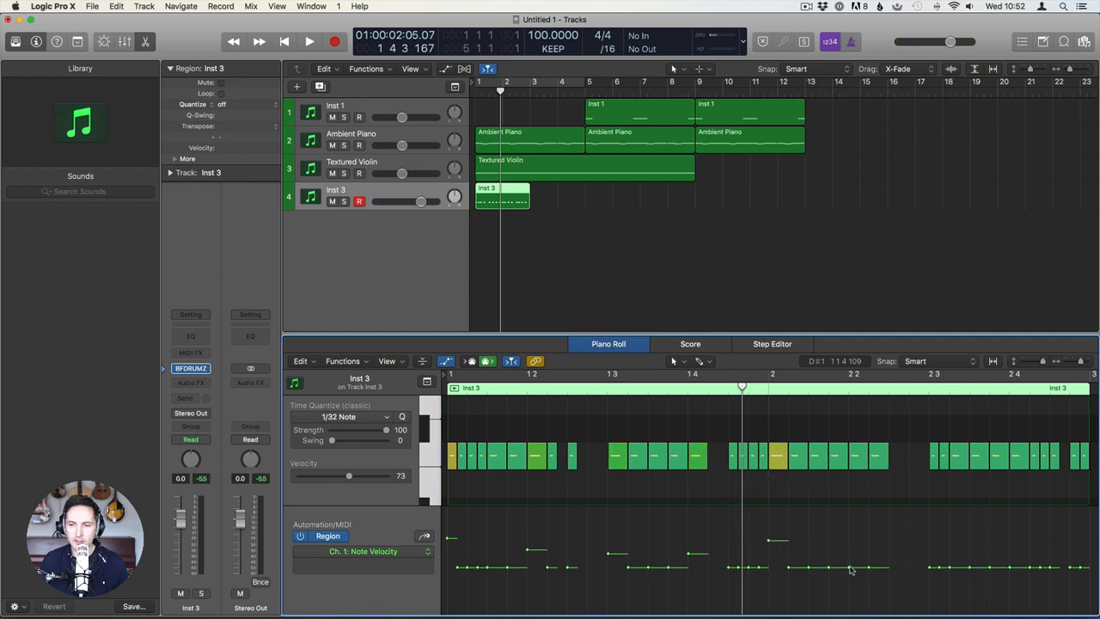
drag(850, 567, 850, 549)
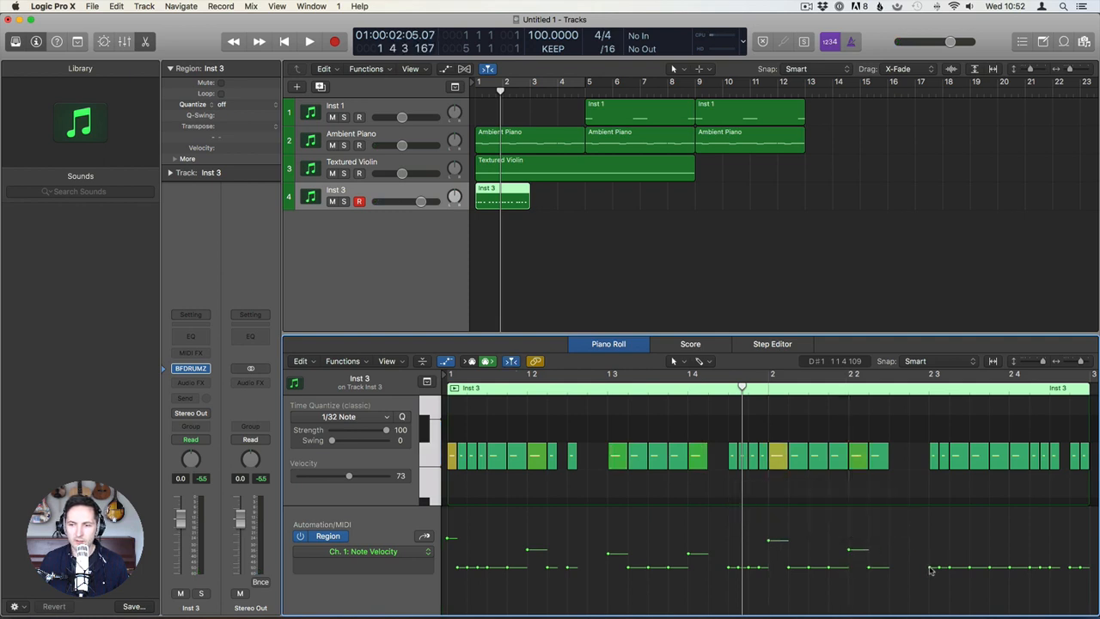
scroll(920, 566, right, 3)
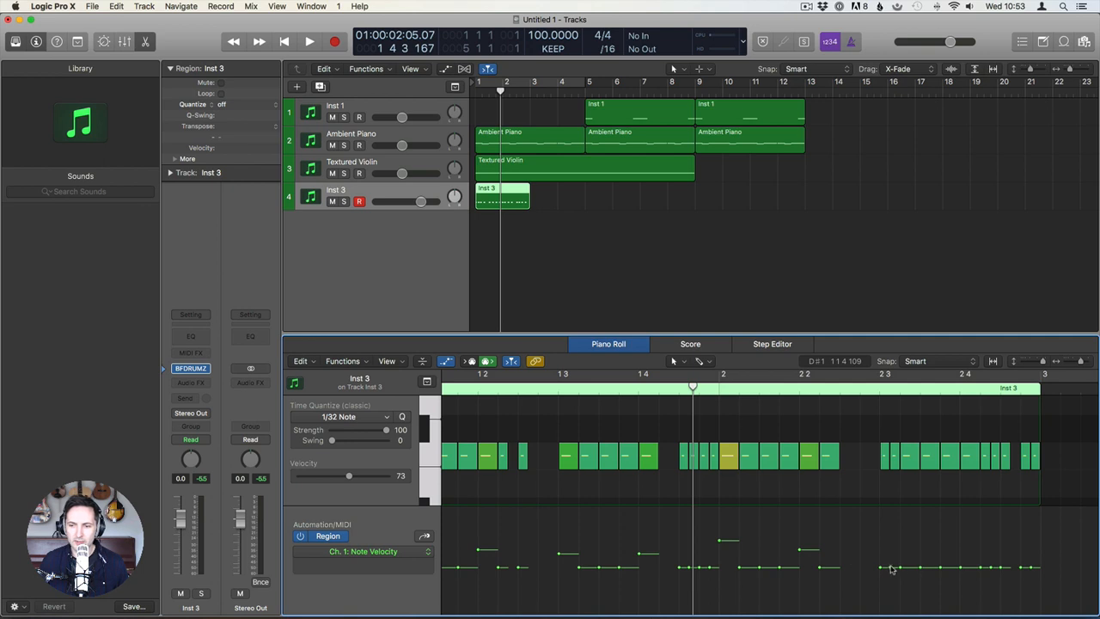
drag(881, 568, 882, 552)
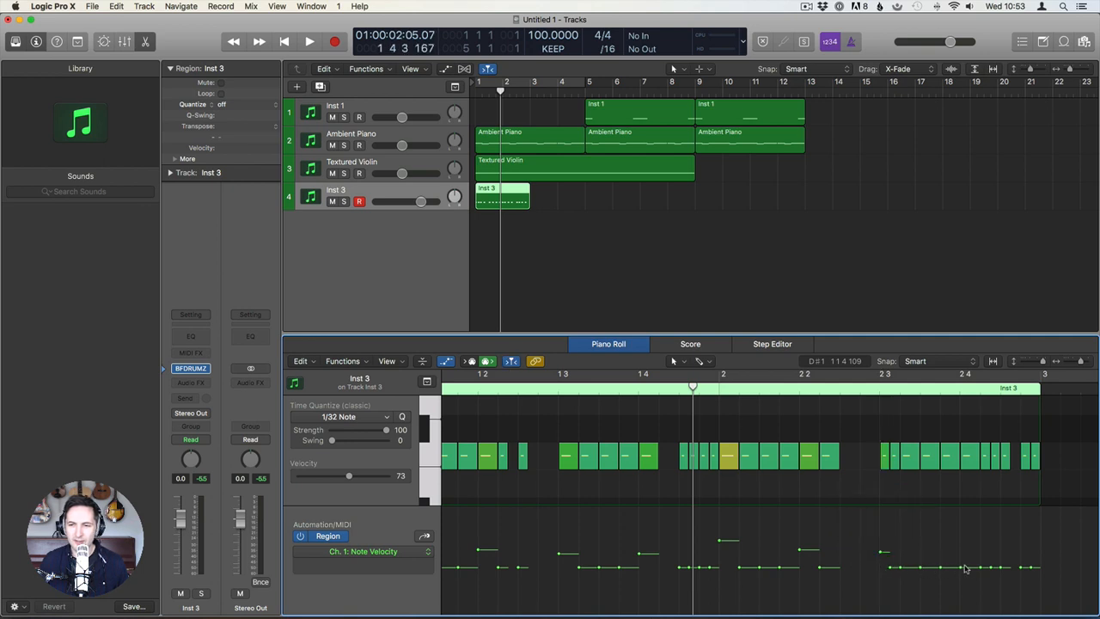
drag(962, 568, 1003, 552)
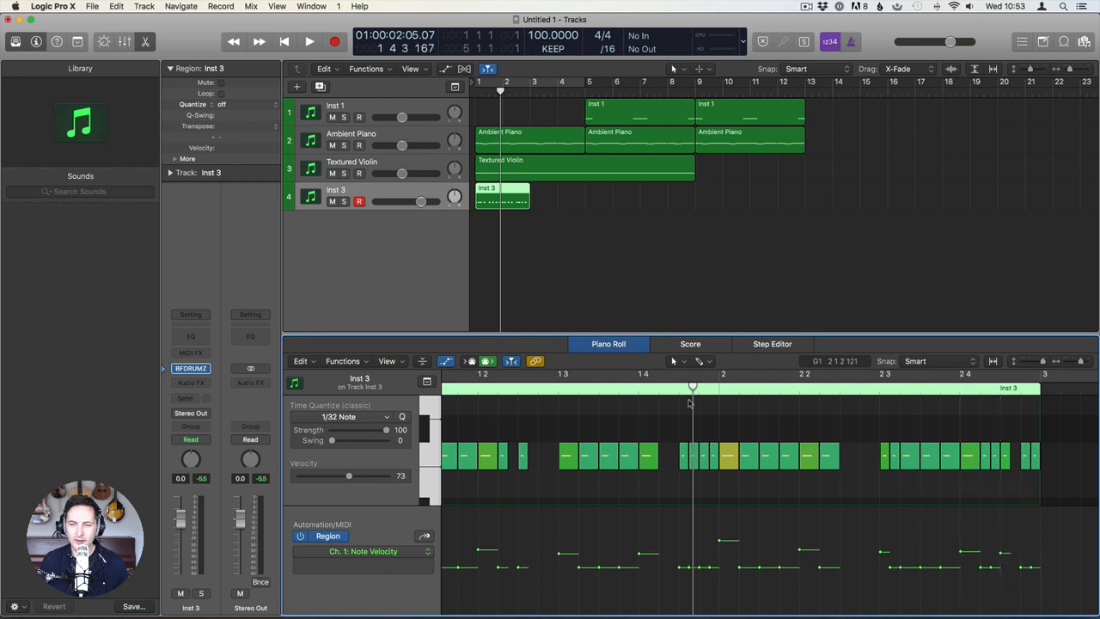
key(Return)
key(space)
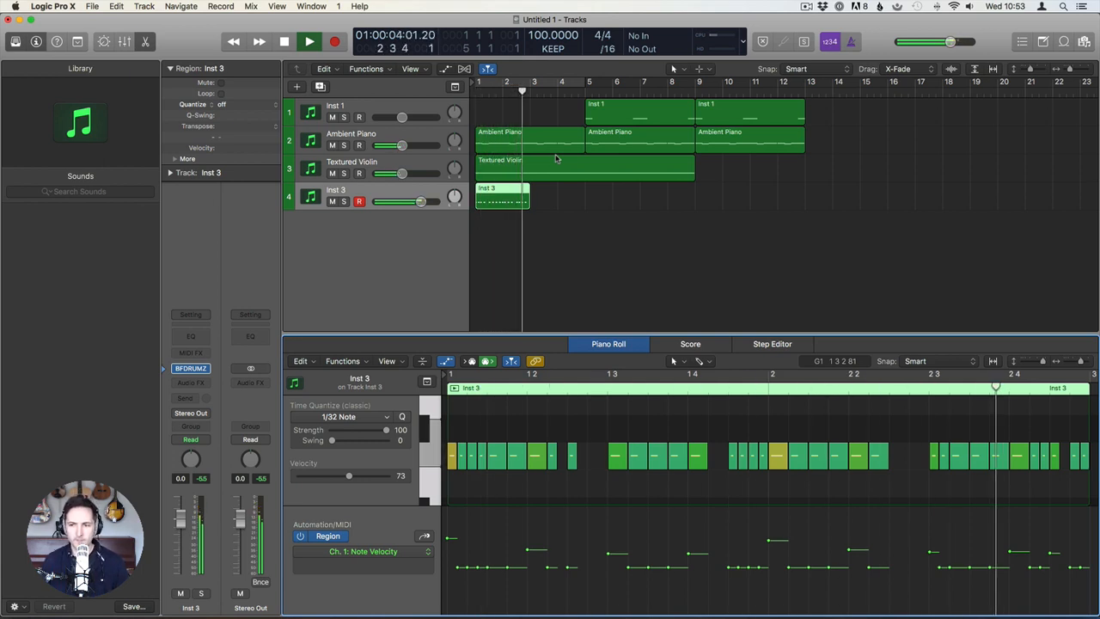
key(space)
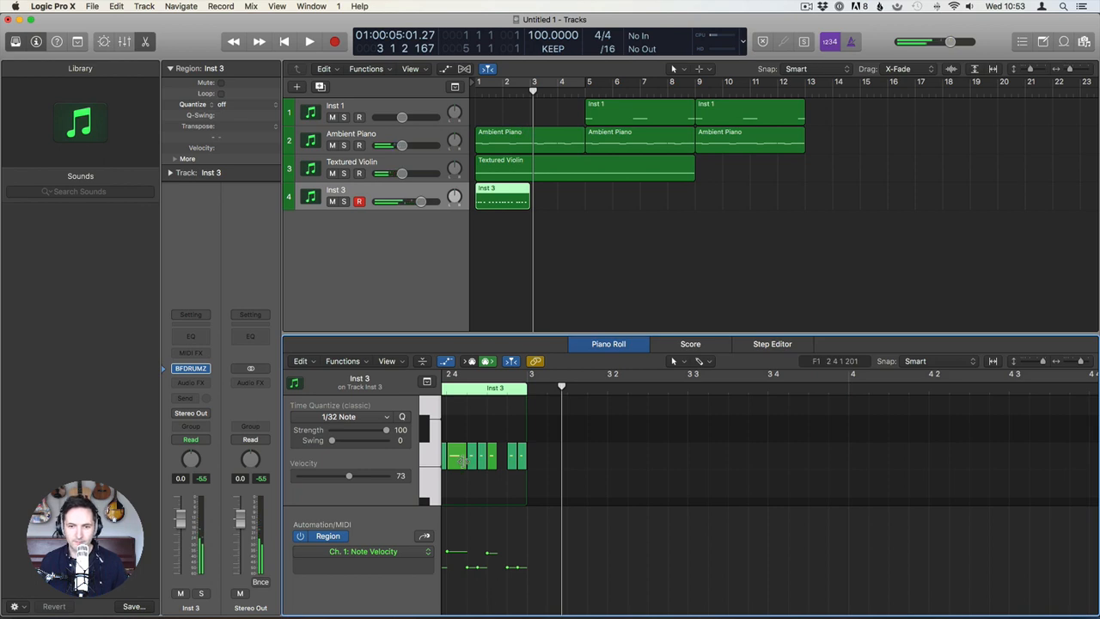
Delete the last 1/32 note at the end of bar 2 and briefly play back the result.
click(522, 458)
key(Delete)
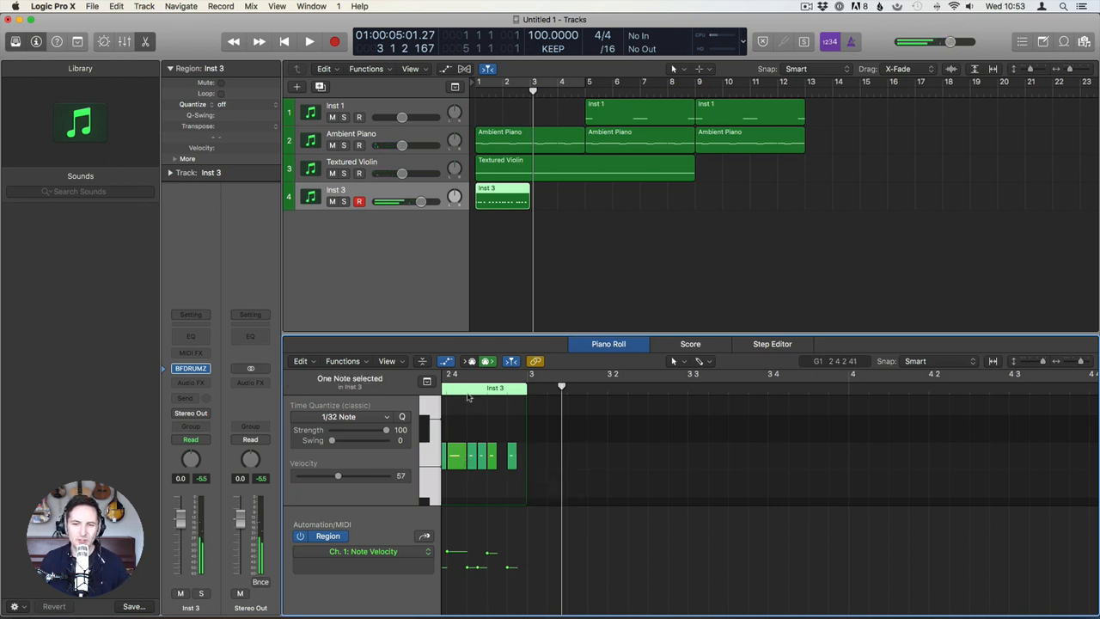
click(448, 387)
key(space)
key(space)
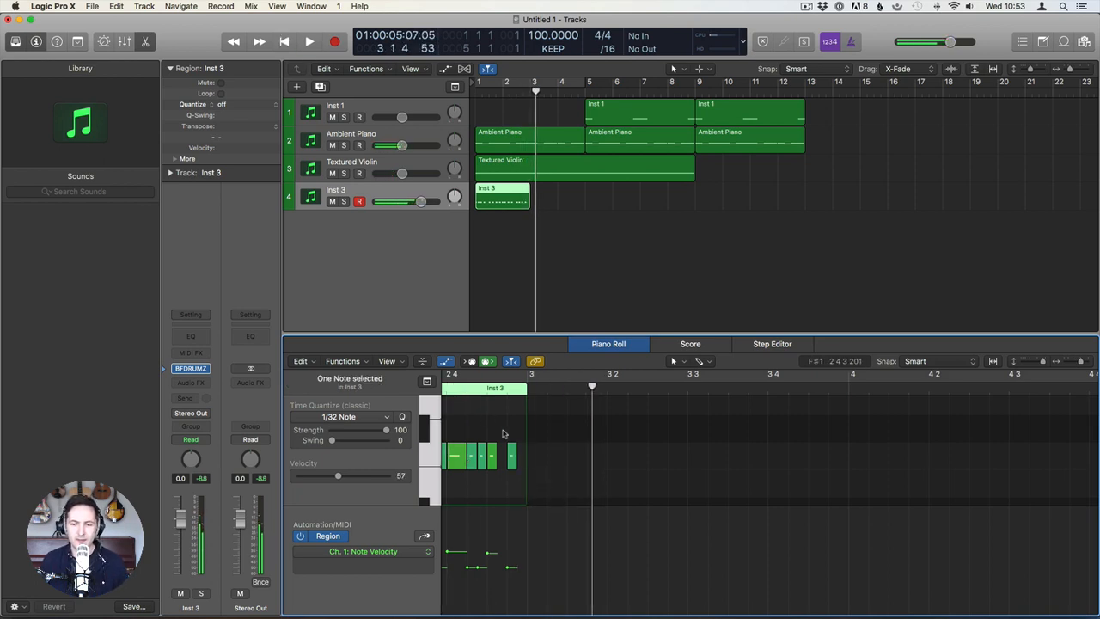
Close the Piano Roll, copy the two-bar Inst 3 region to bar 3, and duplicate its track with the same instrument.
key(e)
click(533, 232)
drag(488, 201, 543, 201)
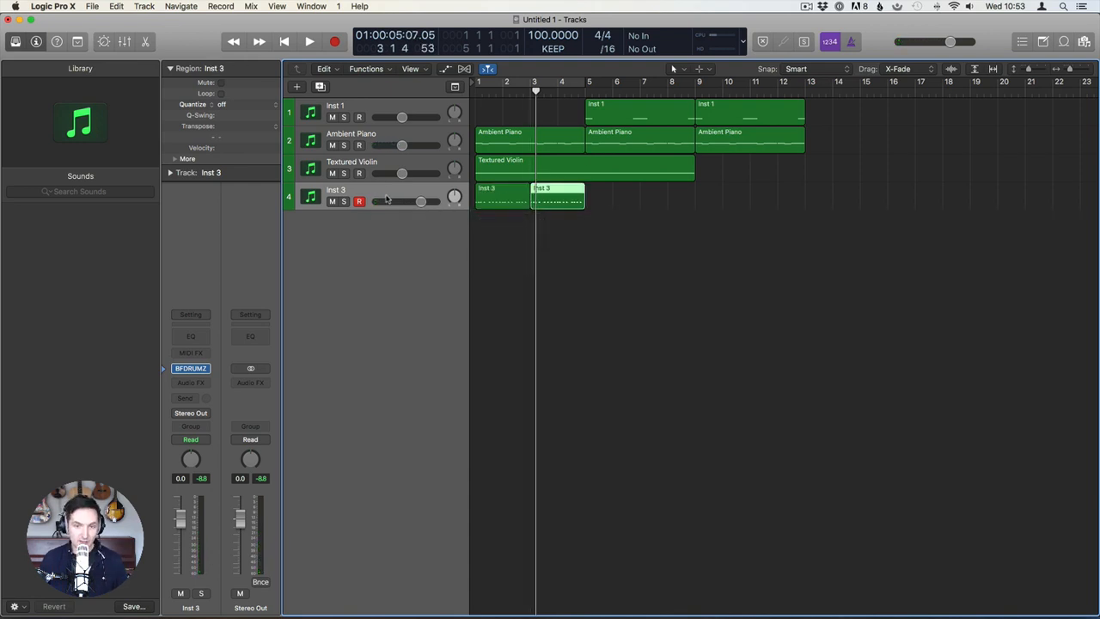
key(cmd+d)
Join the two Inst 3 regions into one four-bar region and move it to start at bar 5.
drag(559, 229, 526, 205)
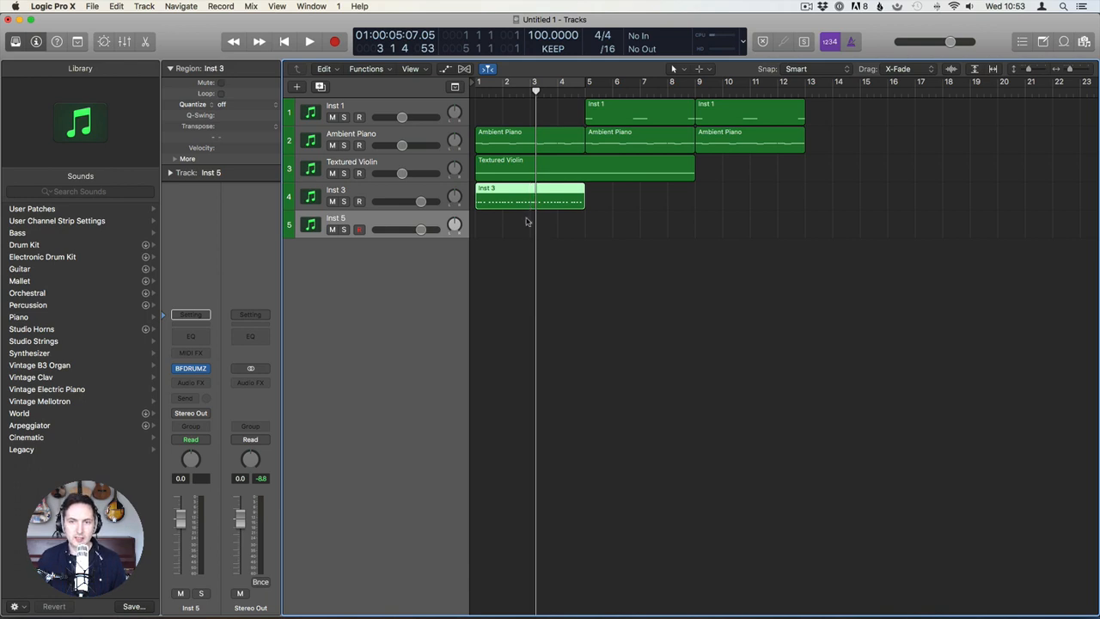
drag(502, 199, 612, 199)
Move both Inst 1 regions together so they start at bar 9, and play the arrangement from bar 4.
click(612, 111)
shift+click(731, 115)
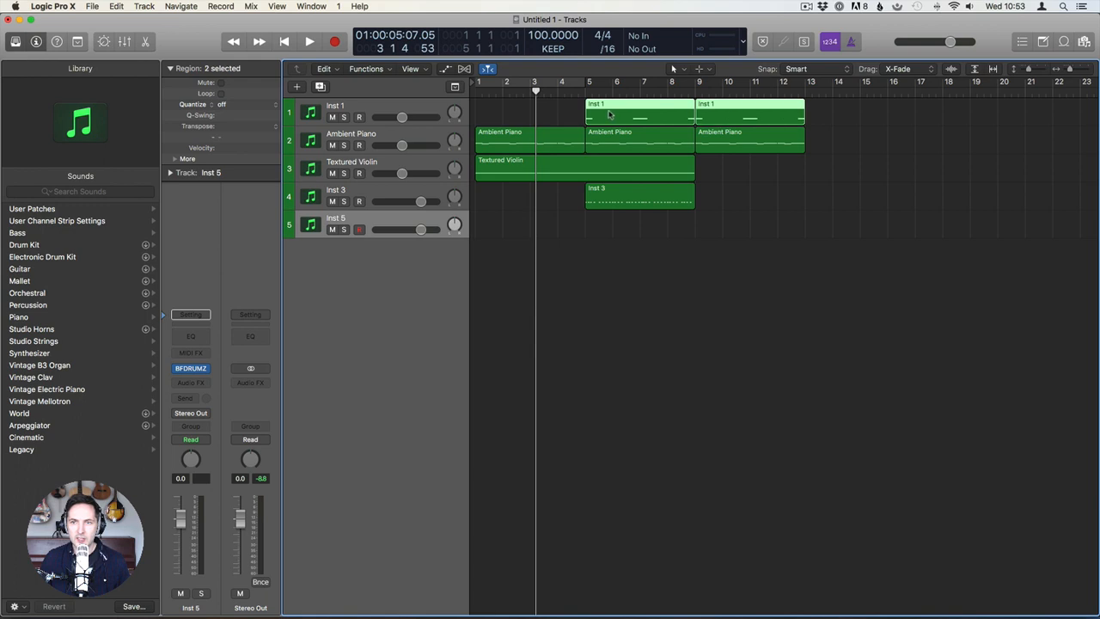
drag(611, 115, 727, 109)
key(space)
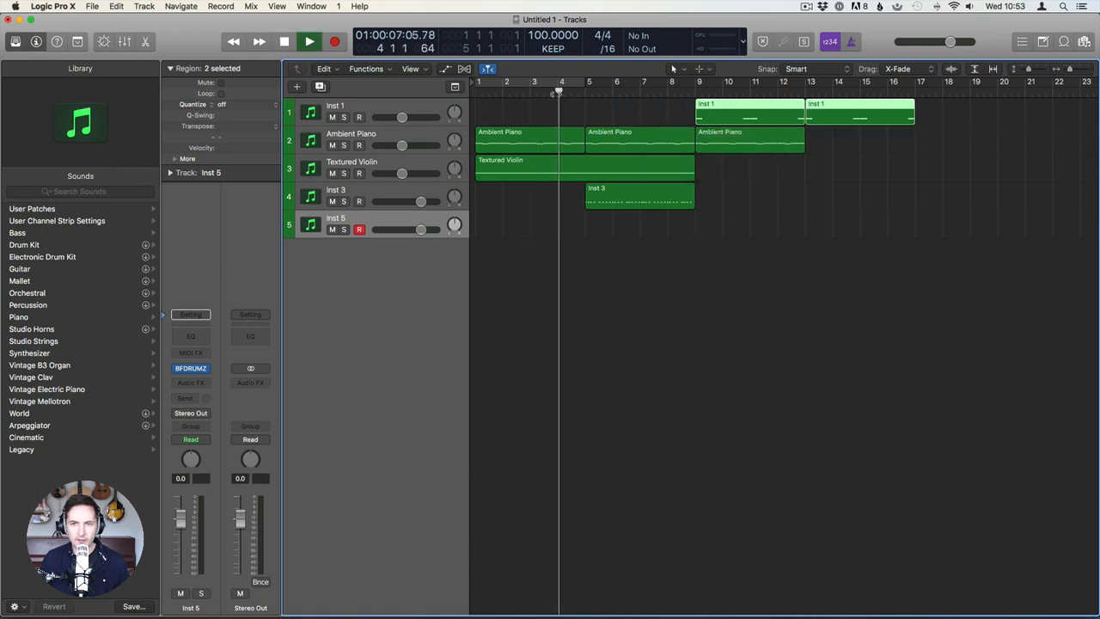
click(606, 221)
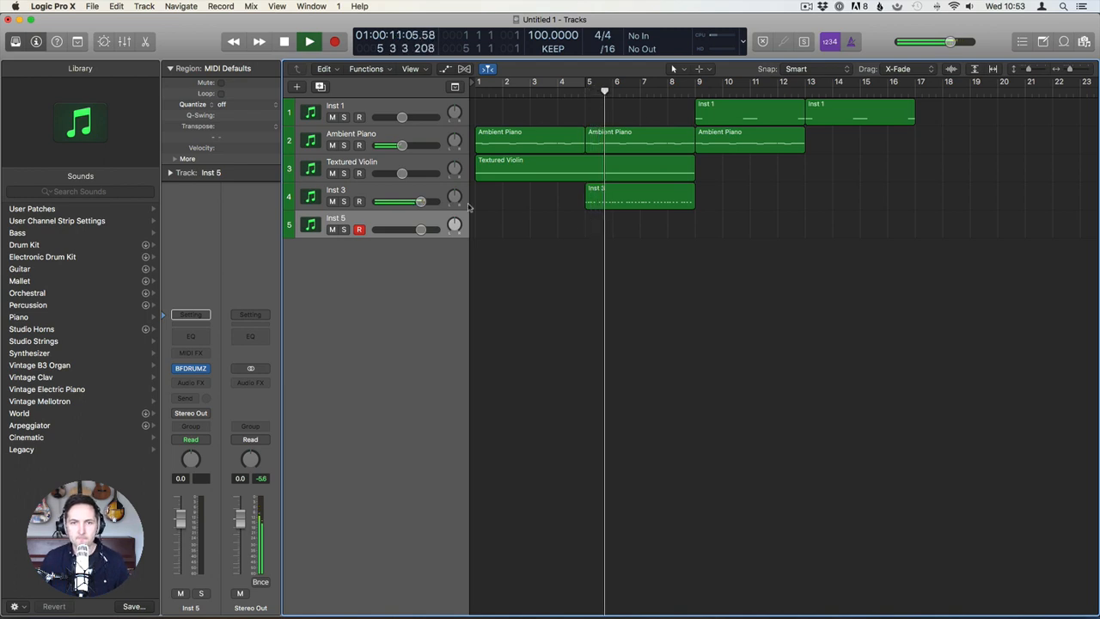
Rename the Inst 3 track as Hats and copy its four-bar region to bar 9.
double_click(386, 190)
text(Hats)
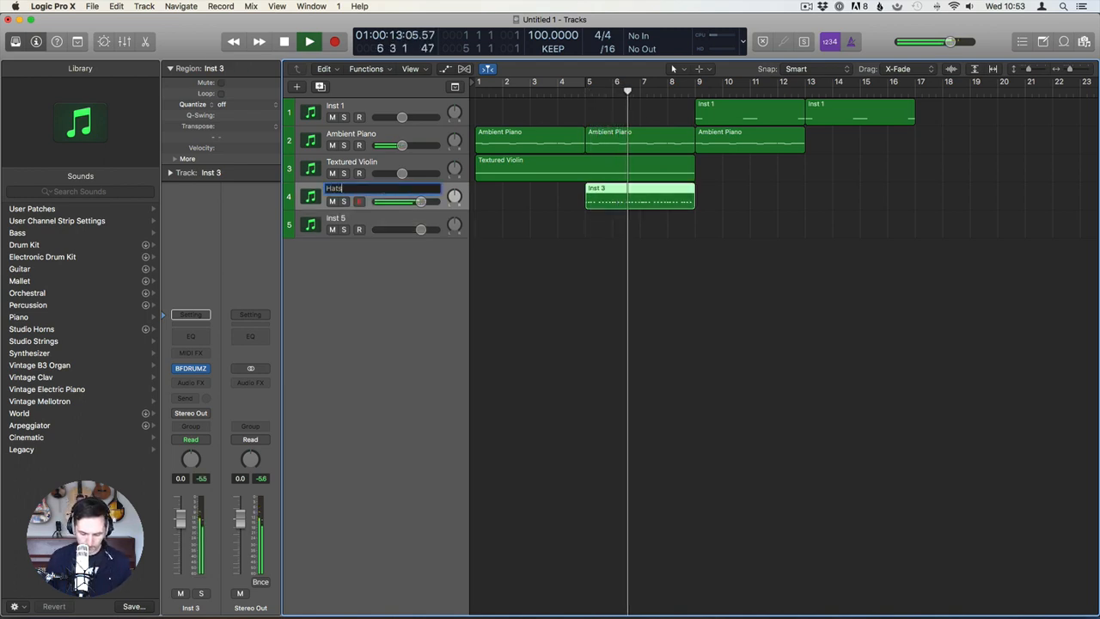
key(Return)
click(572, 229)
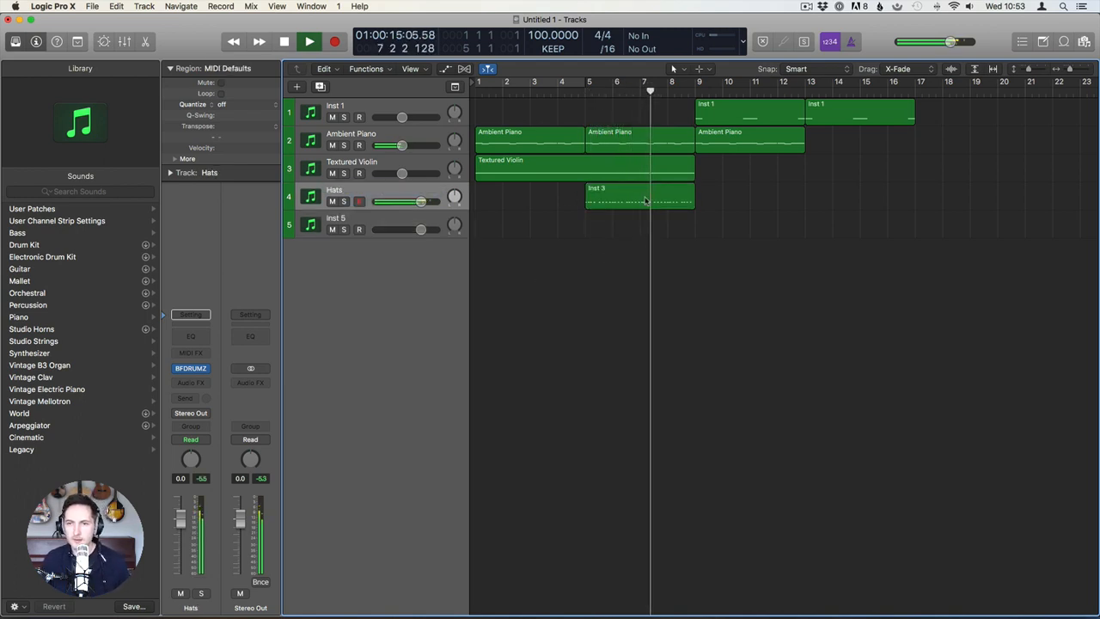
drag(617, 200, 727, 202)
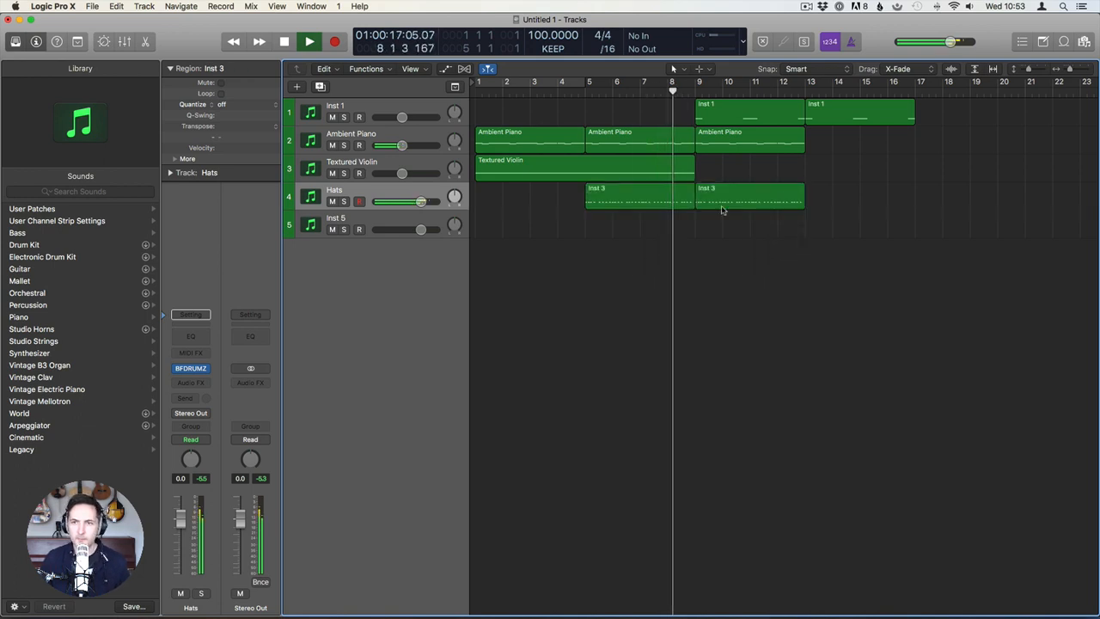
key(space)
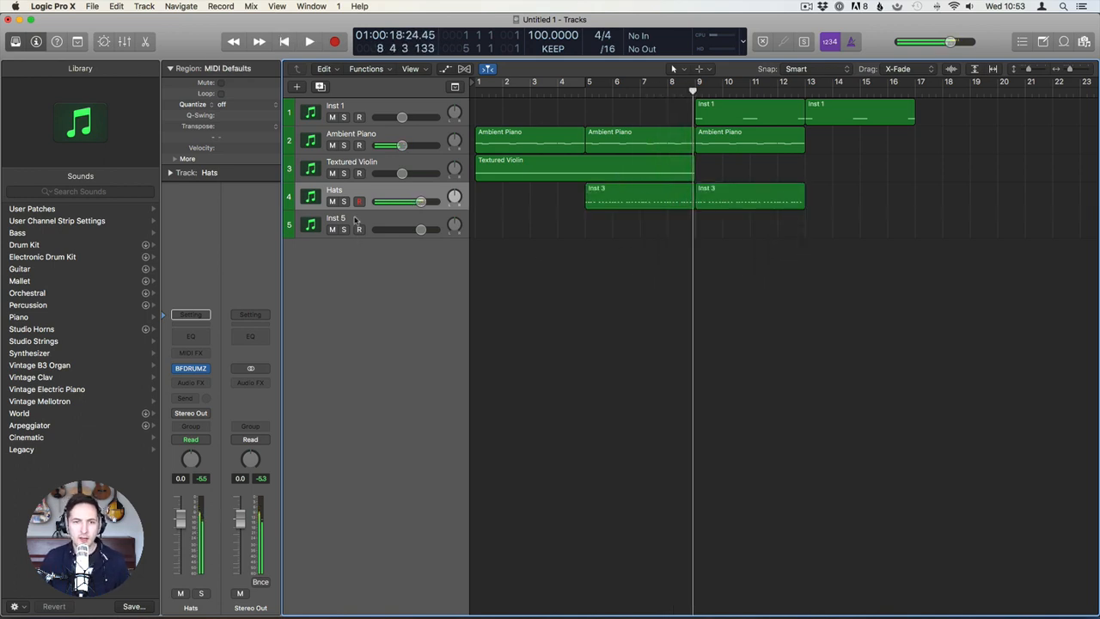
Record a four-bar kick pattern on the Inst 5 track from bar 9 to bar 13.
click(356, 220)
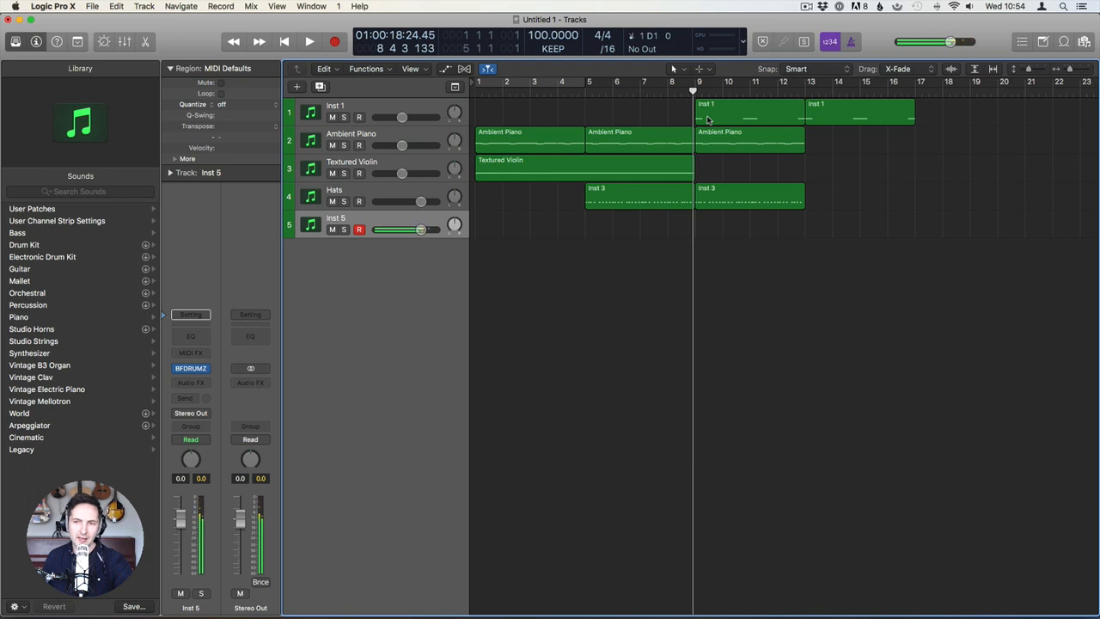
key(space)
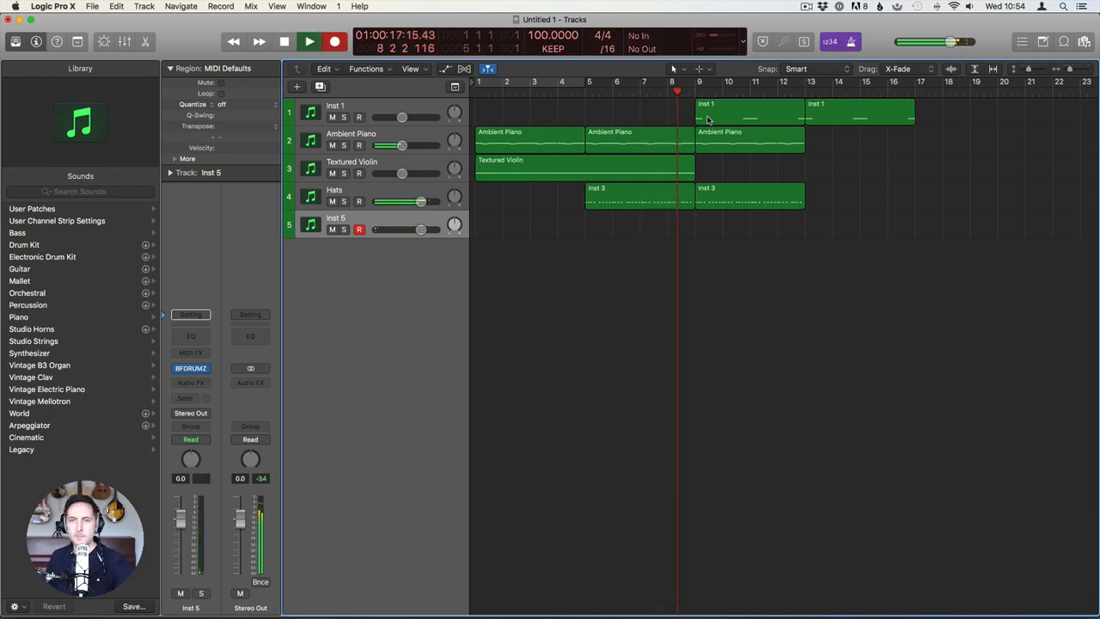
key(r)
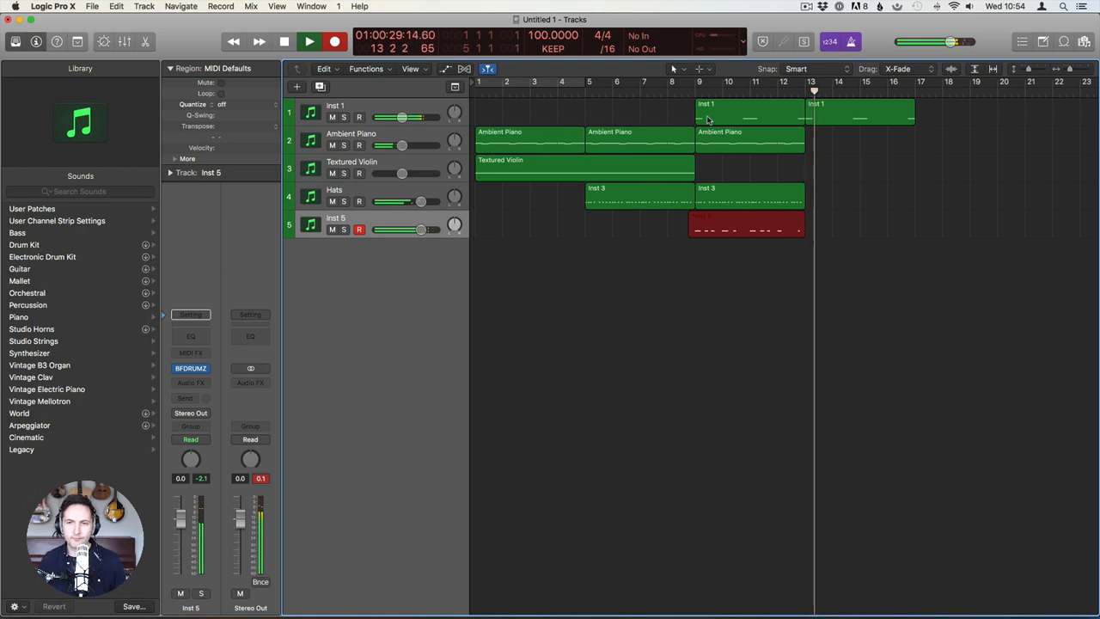
key(space)
Quantize the recorded kick notes to 1/8 Note in the Piano Roll and play the region back.
double_click(733, 226)
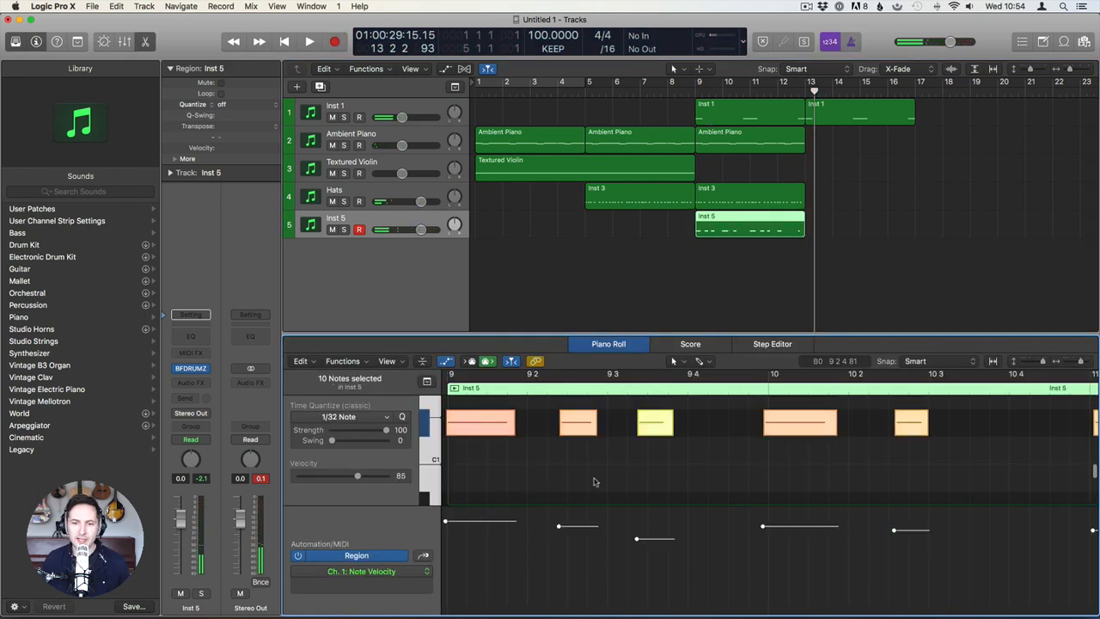
click(364, 418)
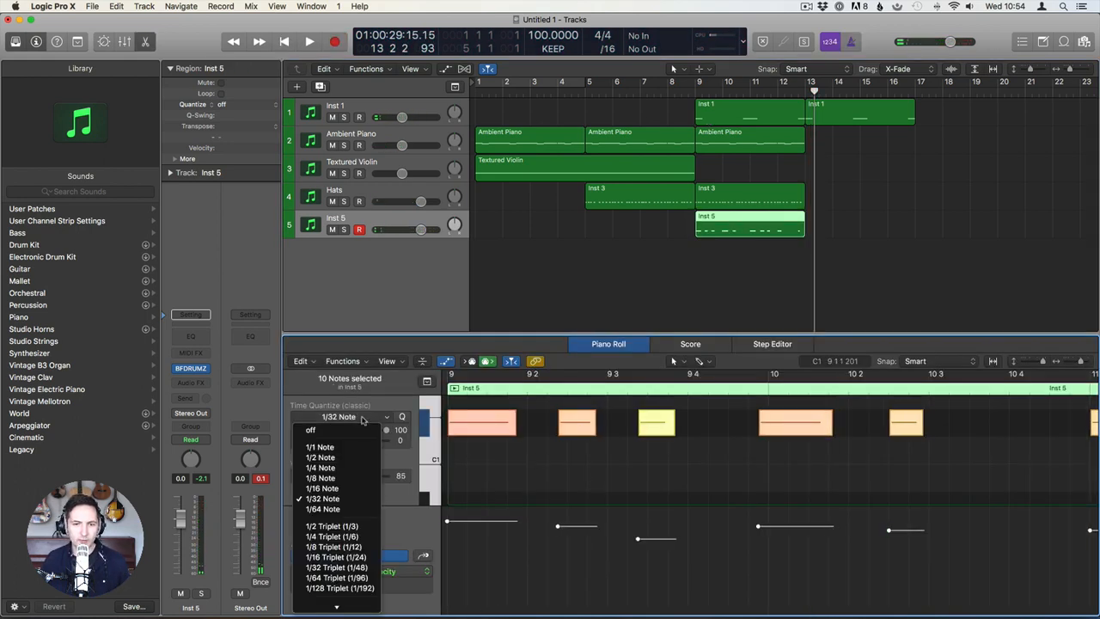
click(322, 478)
key(shift+space)
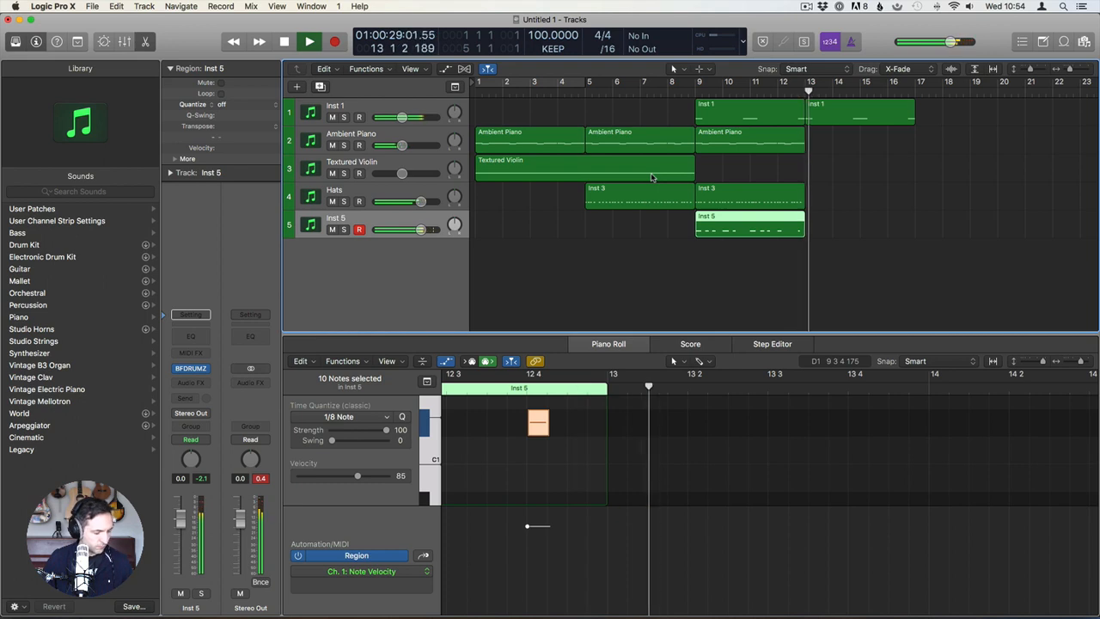
Close the Piano Roll, play from bar 9, and copy the Hats and Inst 5 regions at bar 9 to bar 13.
key(e)
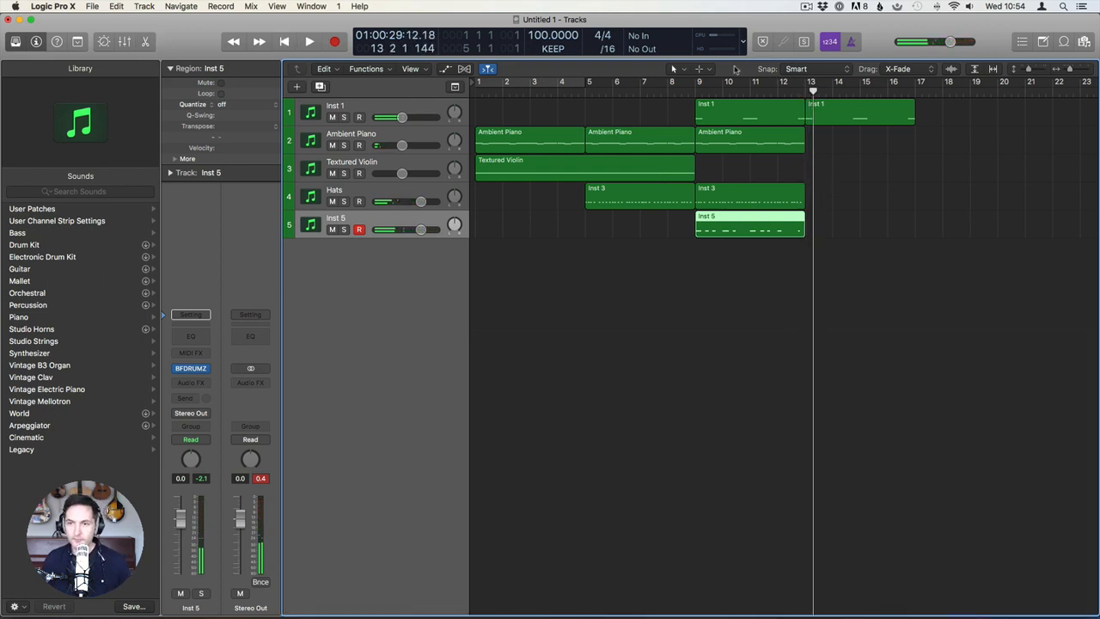
double_click(694, 91)
drag(830, 272, 831, 200)
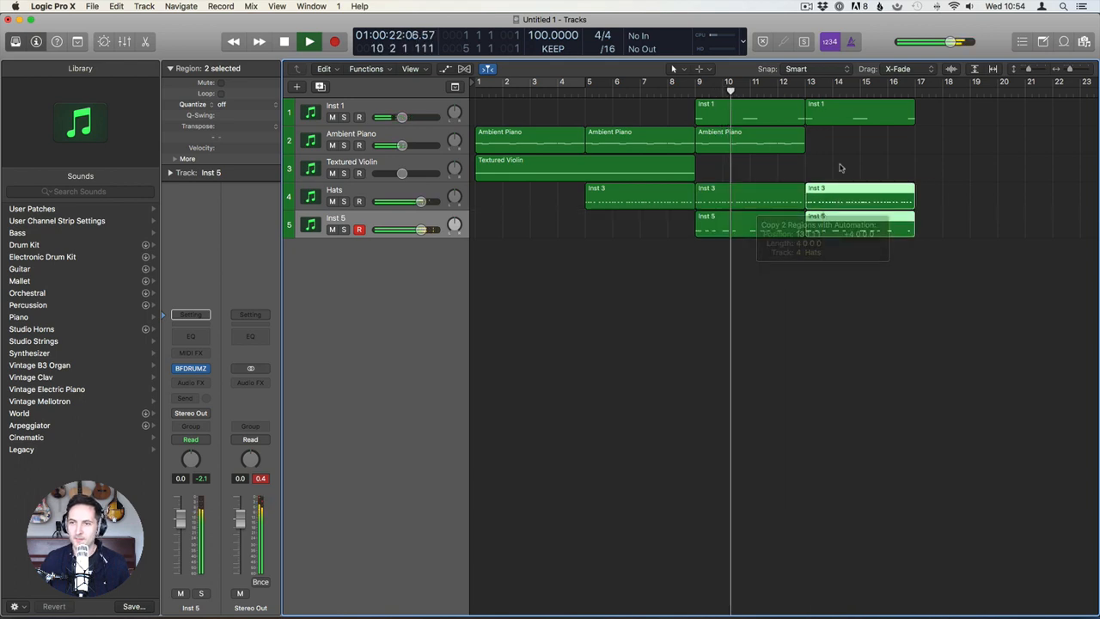
click(789, 166)
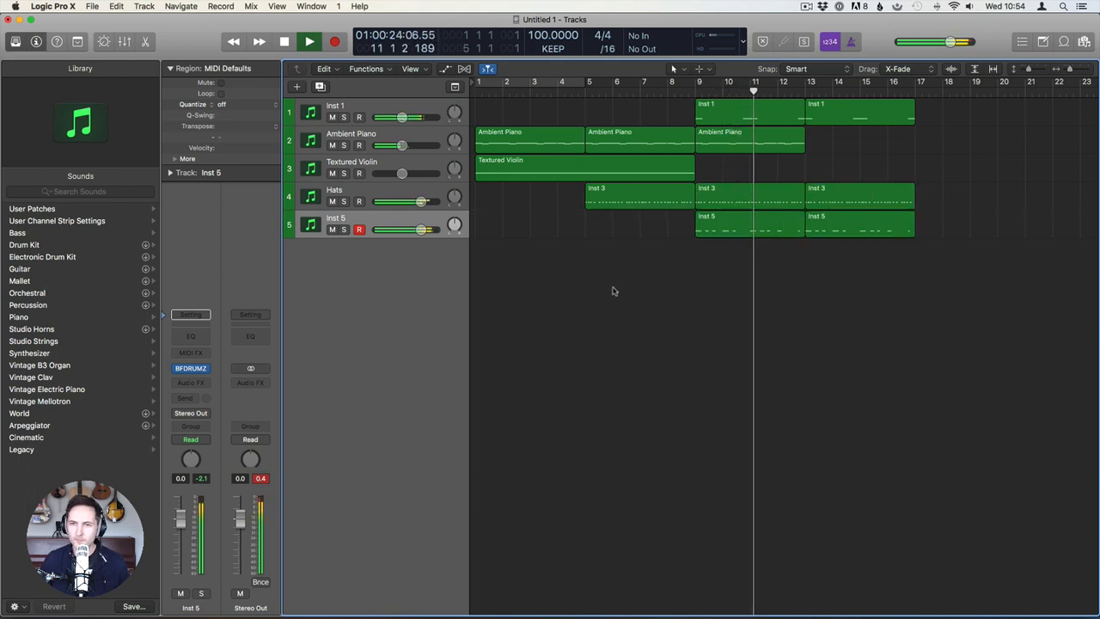
Rename the Inst 5 track as Kick.
double_click(368, 221)
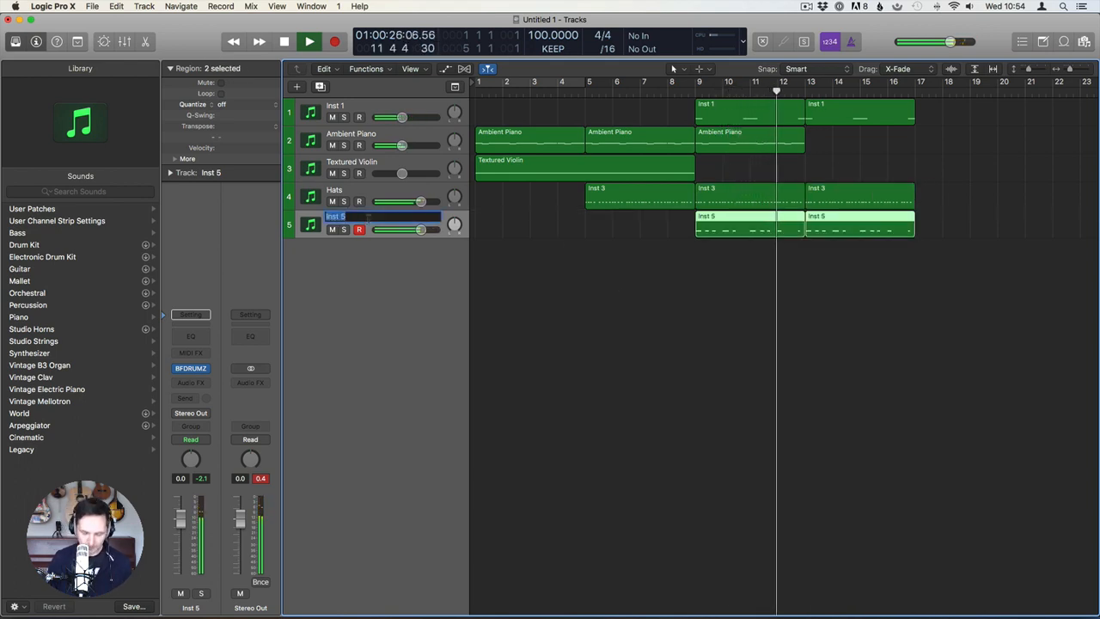
text(Kick)
key(Return)
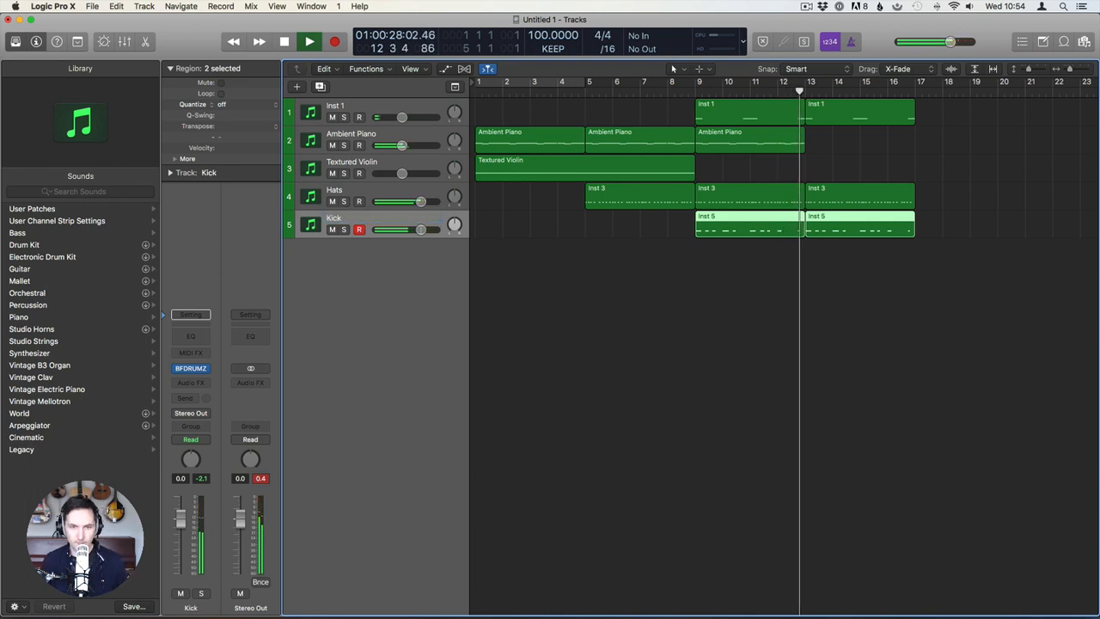
Duplicate the Kick track as a new track named Snare and record a four-bar snare pattern from bar 13 to bar 17.
key(super+d)
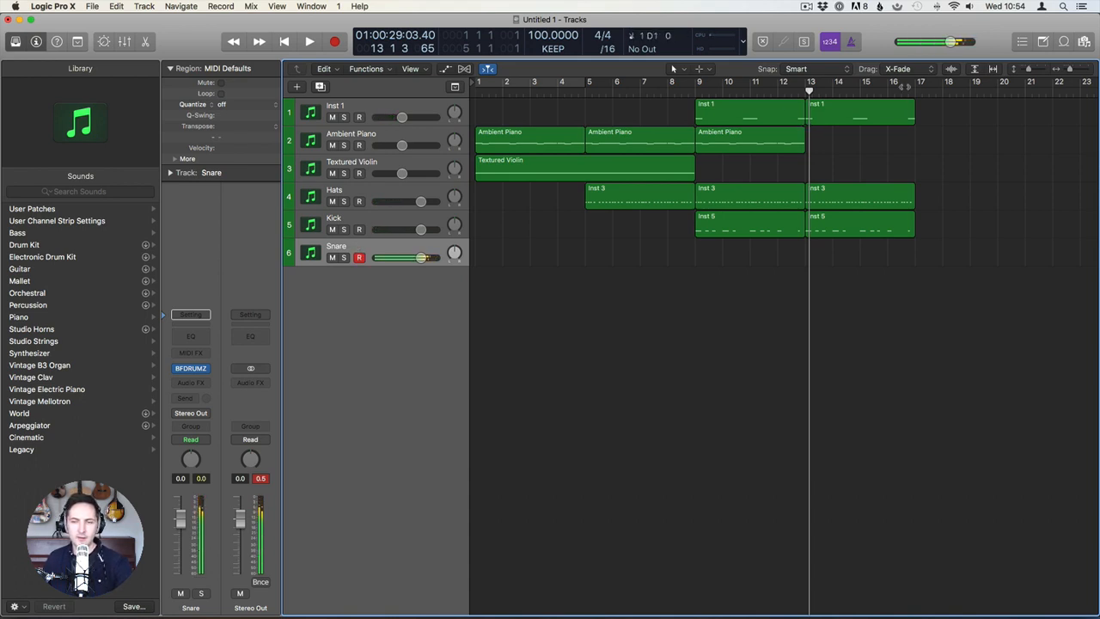
click(805, 87)
key(space)
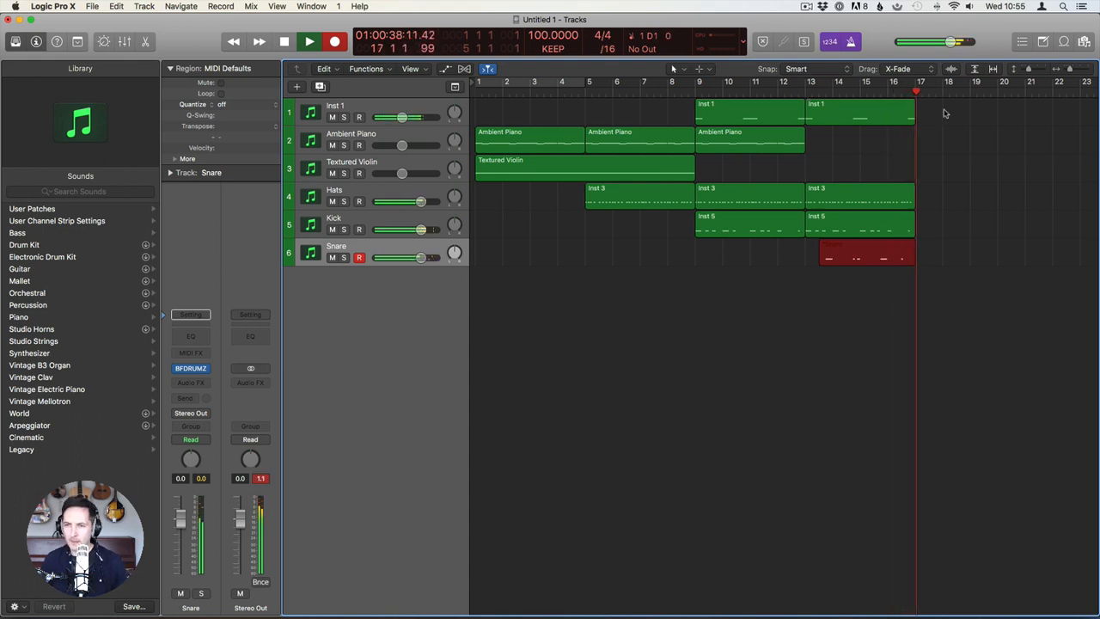
key(space)
In the Piano Roll, move the first three notes of the Snare region one beat earlier, onto beat 3 of bars 13, 14 and 15.
double_click(852, 264)
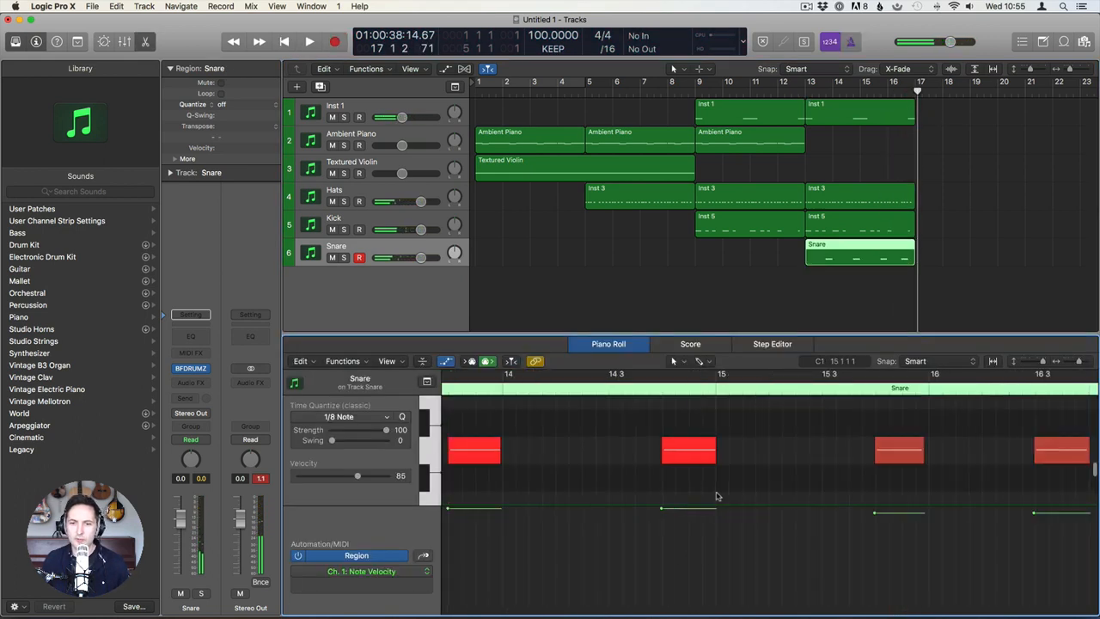
scroll(639, 469, left, 5)
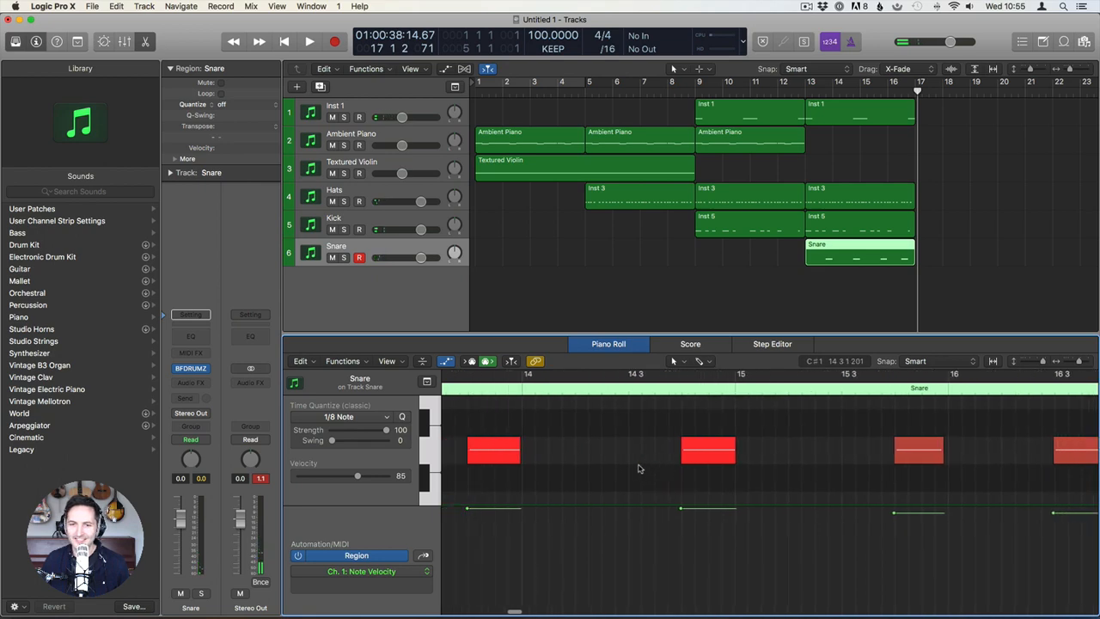
key(super+a)
scroll(731, 459, right, 3)
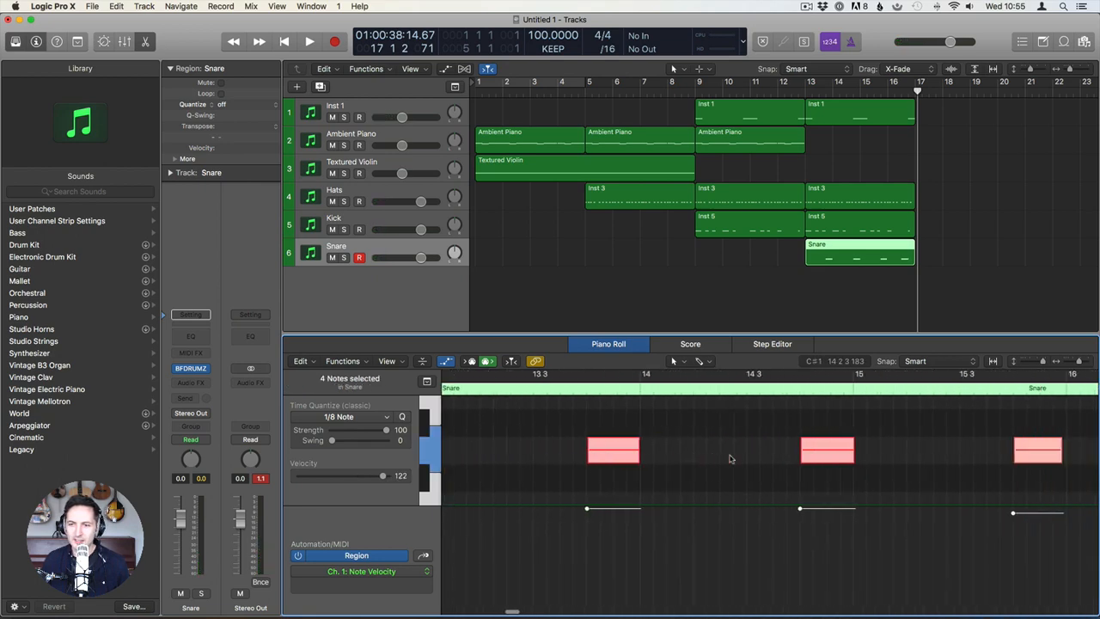
drag(509, 408, 1006, 468)
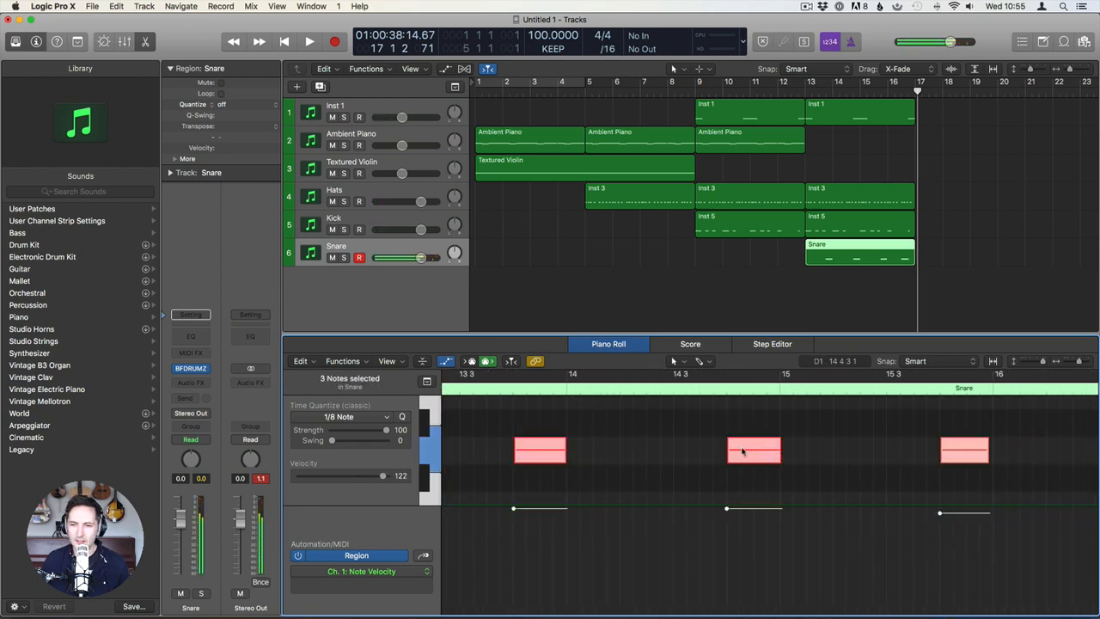
drag(743, 451, 690, 450)
Play from bar 13 with the Piano Roll closed and lower the Snare track's volume to -1.8 dB.
click(809, 98)
key(space)
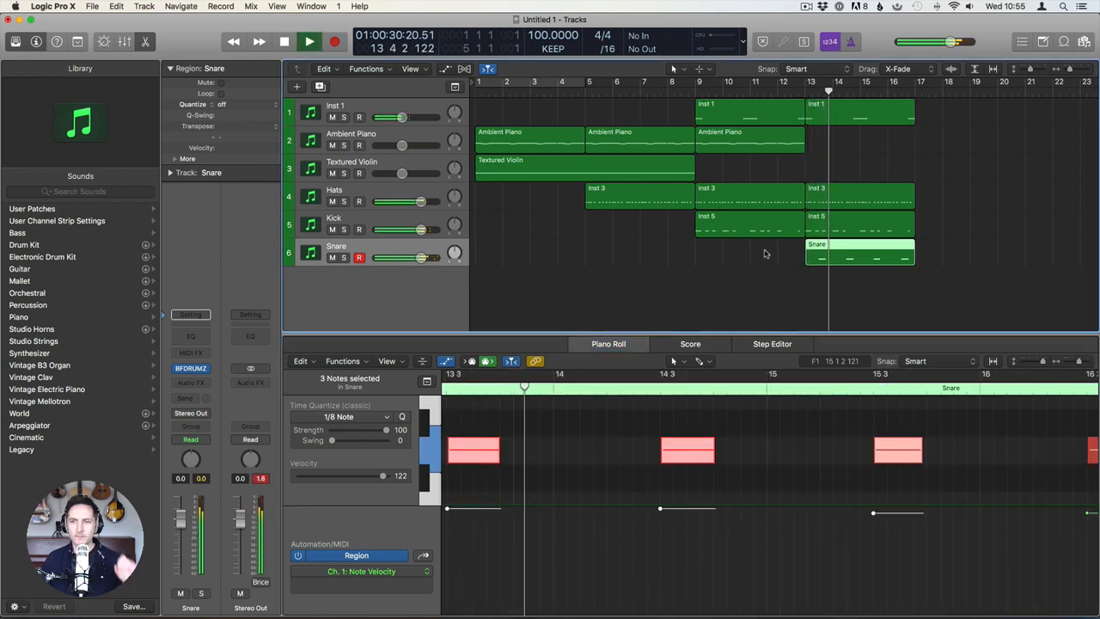
key(p)
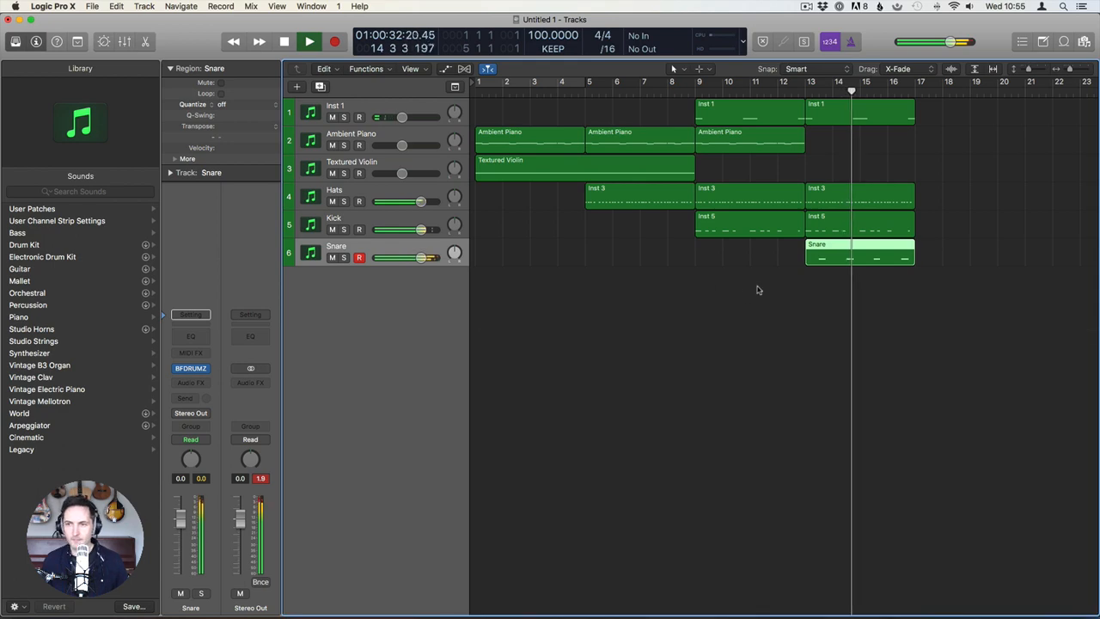
click(484, 292)
drag(420, 257, 416, 258)
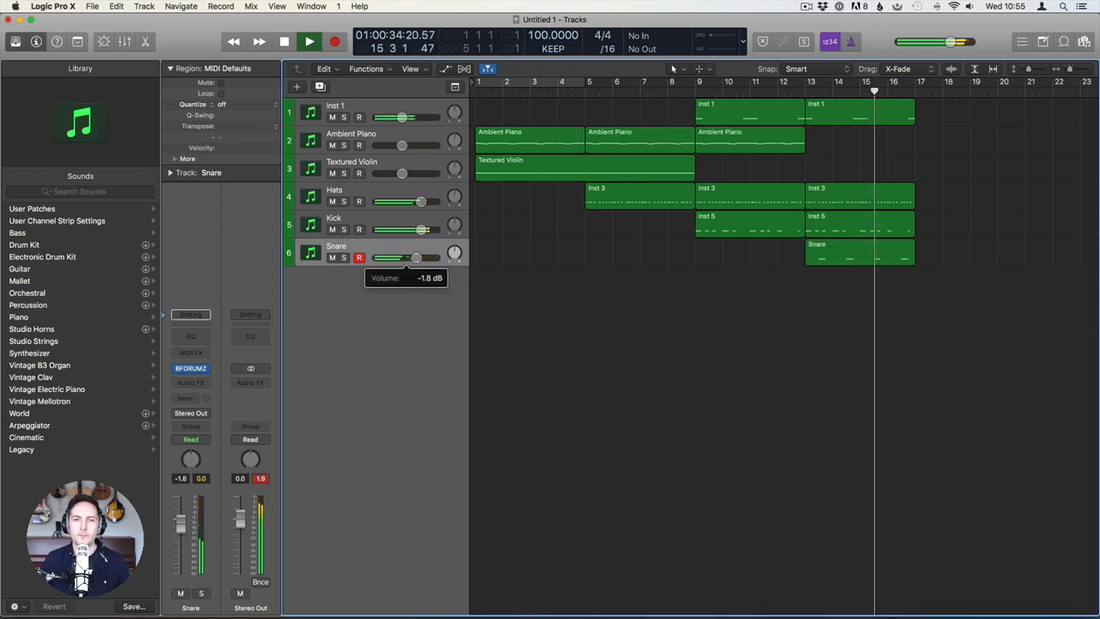
Copy the Ambient Piano region at bar 9 to bar 13.
click(401, 225)
click(862, 147)
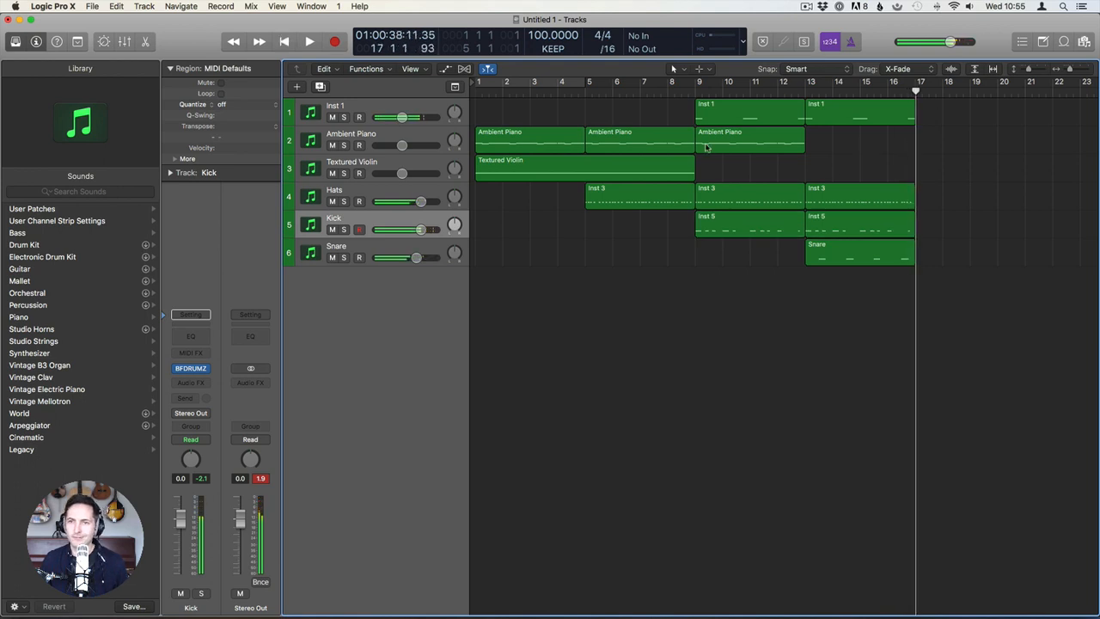
drag(707, 147, 817, 145)
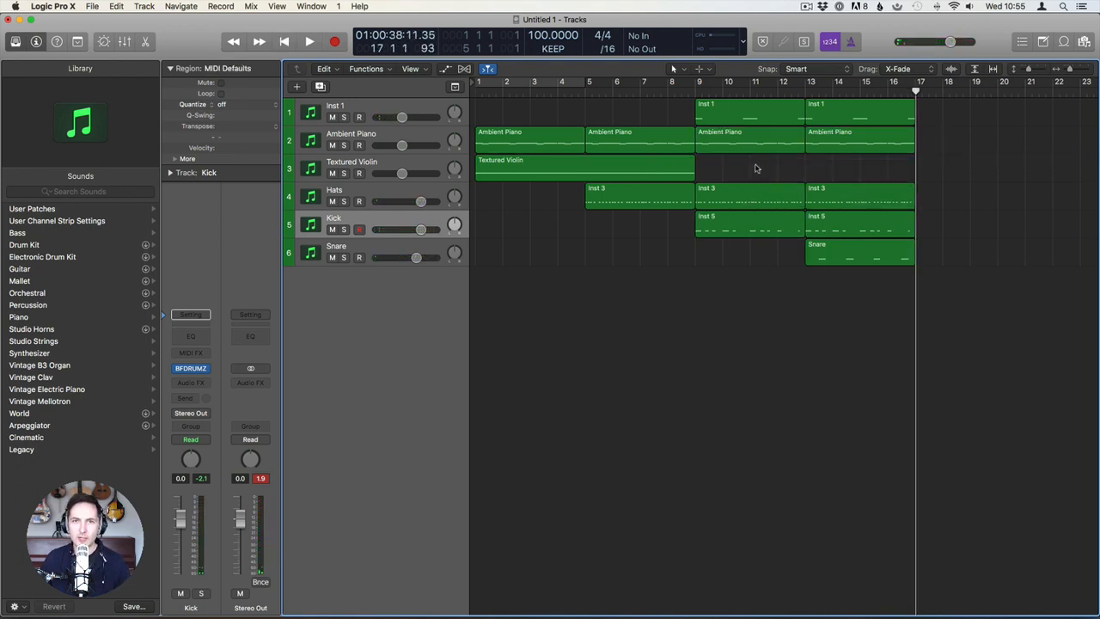
During playback, delete the last note before bar 13 from the Inst 1 region at bar 9 and close the Piano Roll.
key(space)
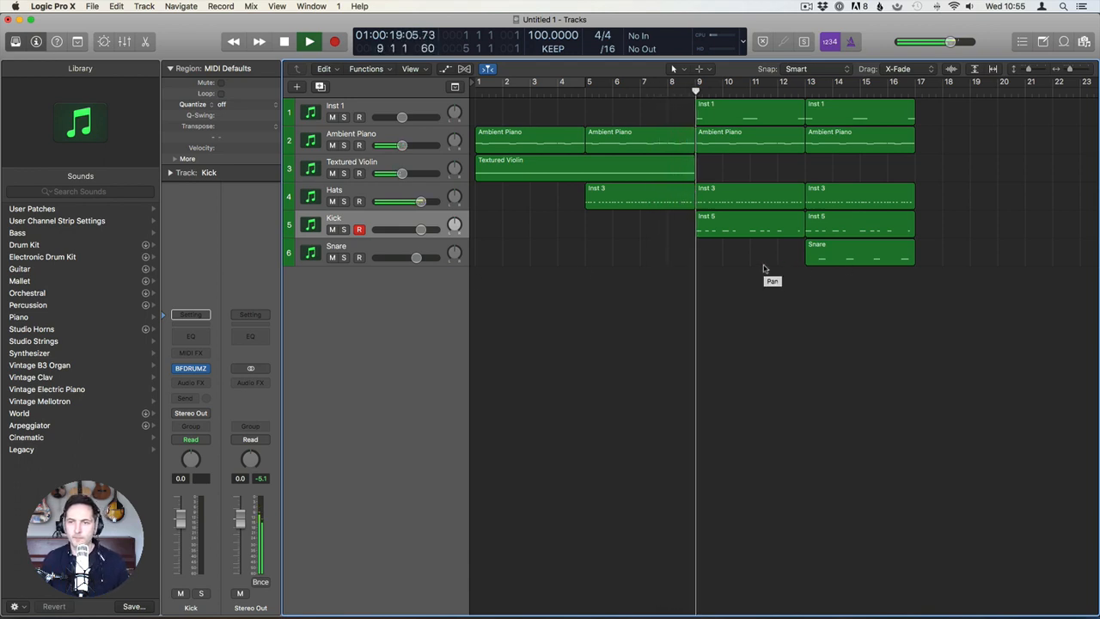
double_click(789, 110)
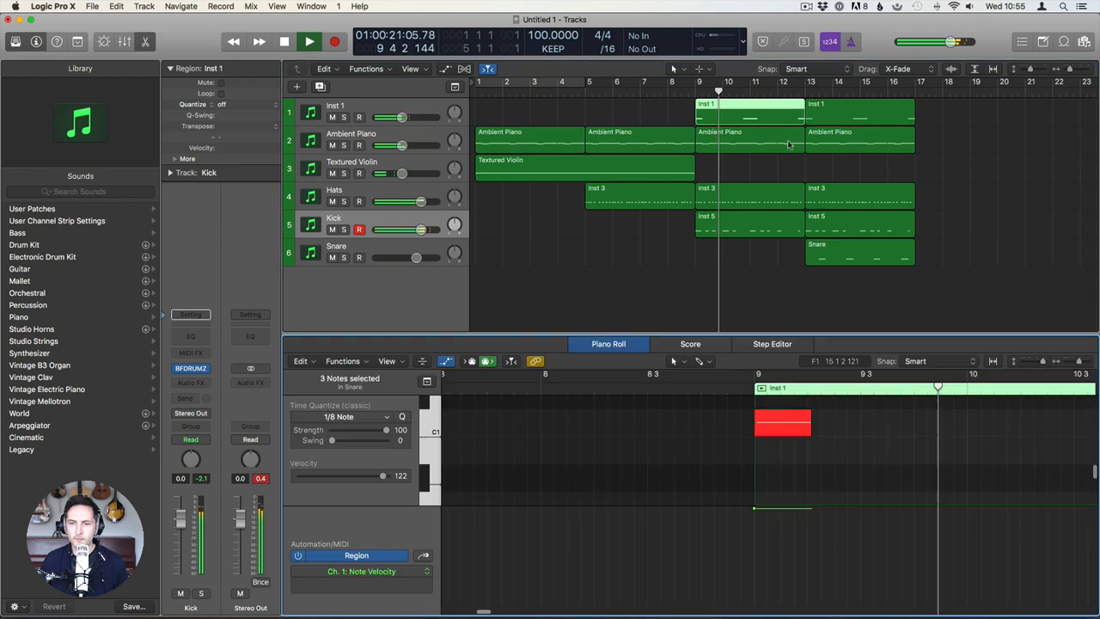
drag(722, 404, 770, 436)
key(BackSpace)
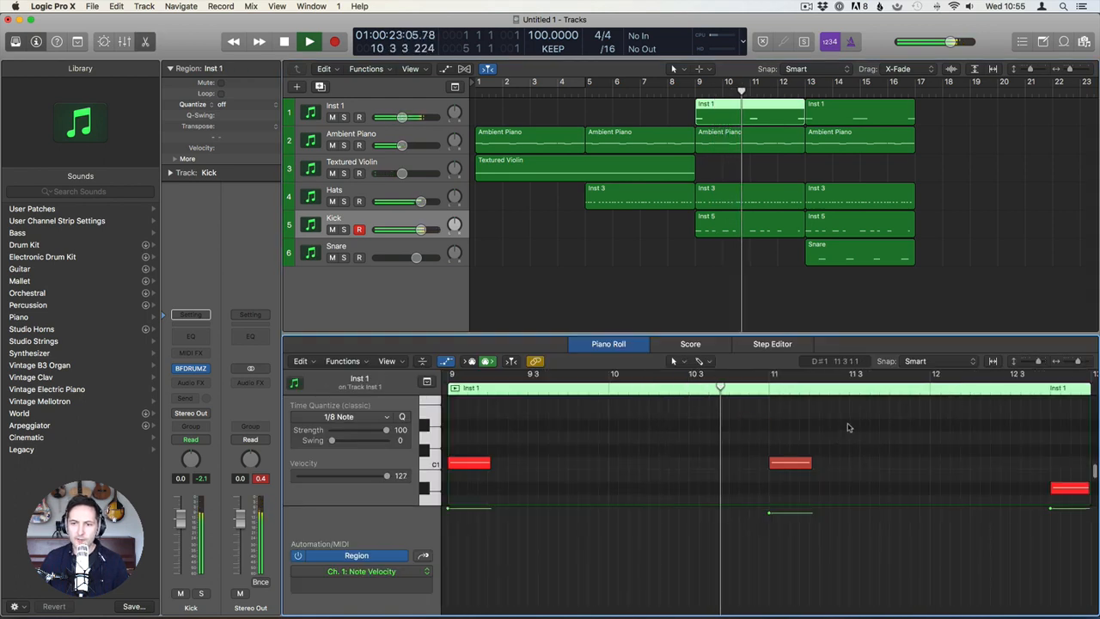
scroll(851, 430, right, 6)
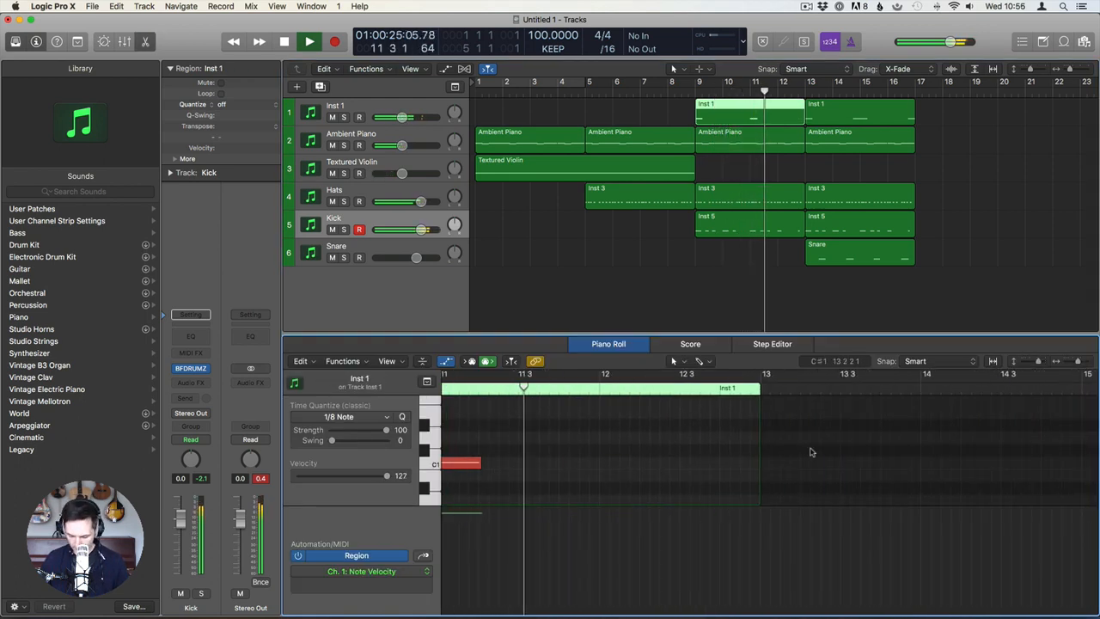
key(p)
click(868, 171)
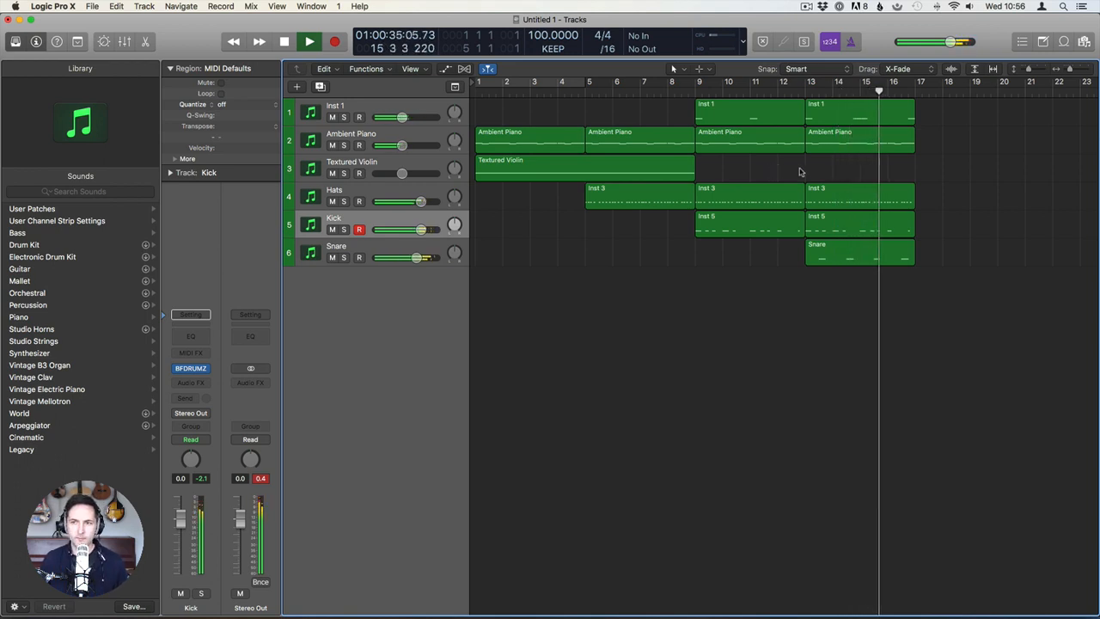
Stop playback and extend the start of the Snare region back to position 12 3.
scroll(891, 183, right, 5)
scroll(892, 183, right, 2)
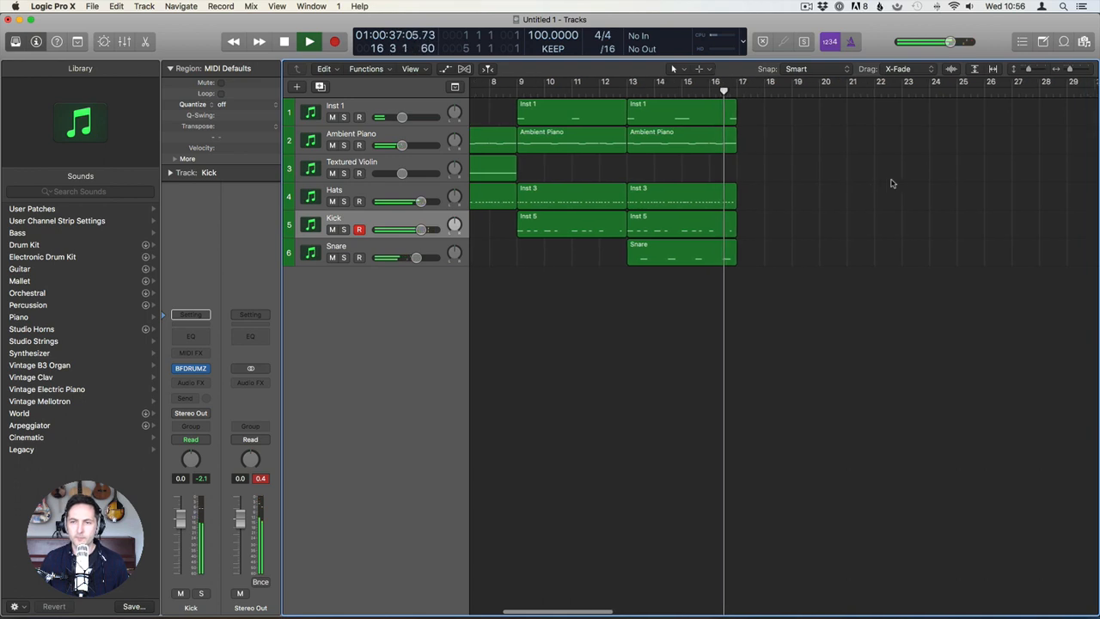
key(space)
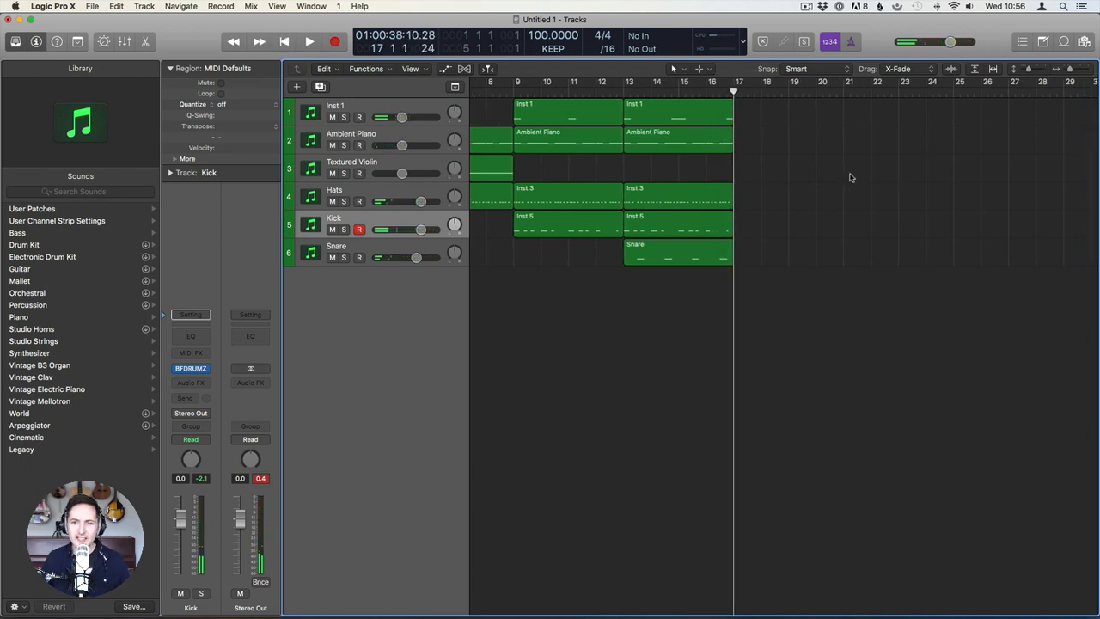
drag(624, 259, 610, 258)
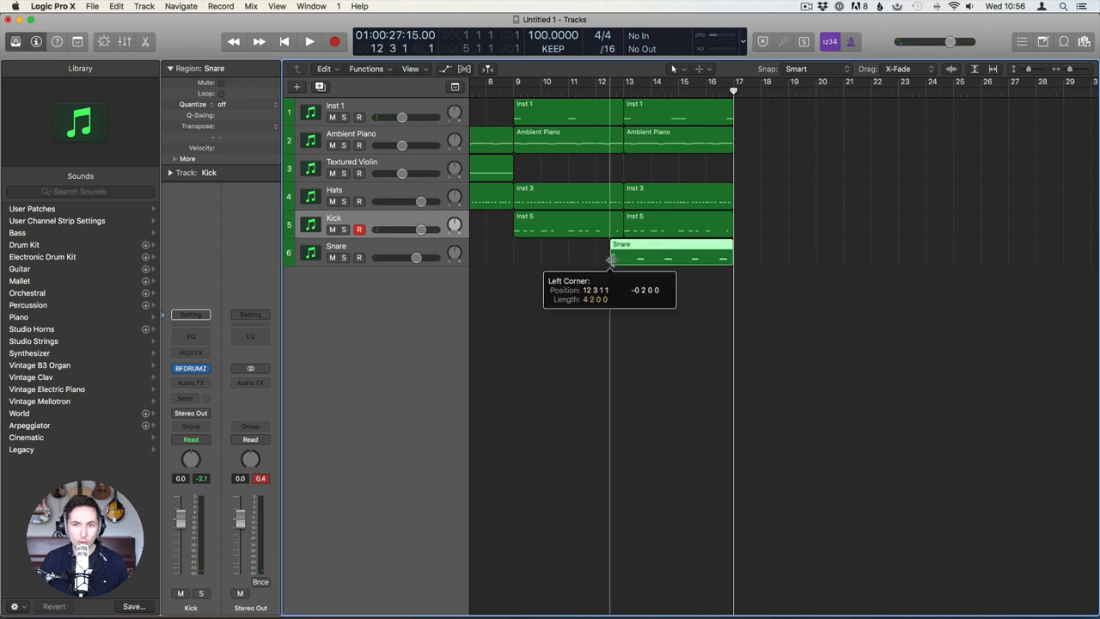
Draw four eighth notes on D1 in the Snare region, from 12 3 up to bar 13.
double_click(631, 249)
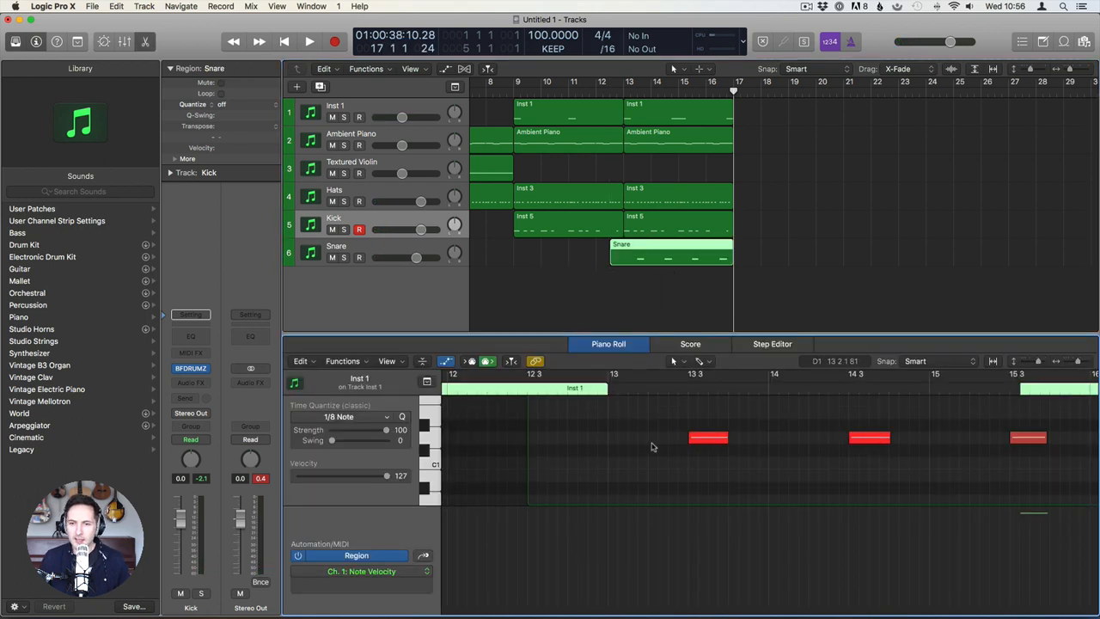
scroll(651, 447, left, 1)
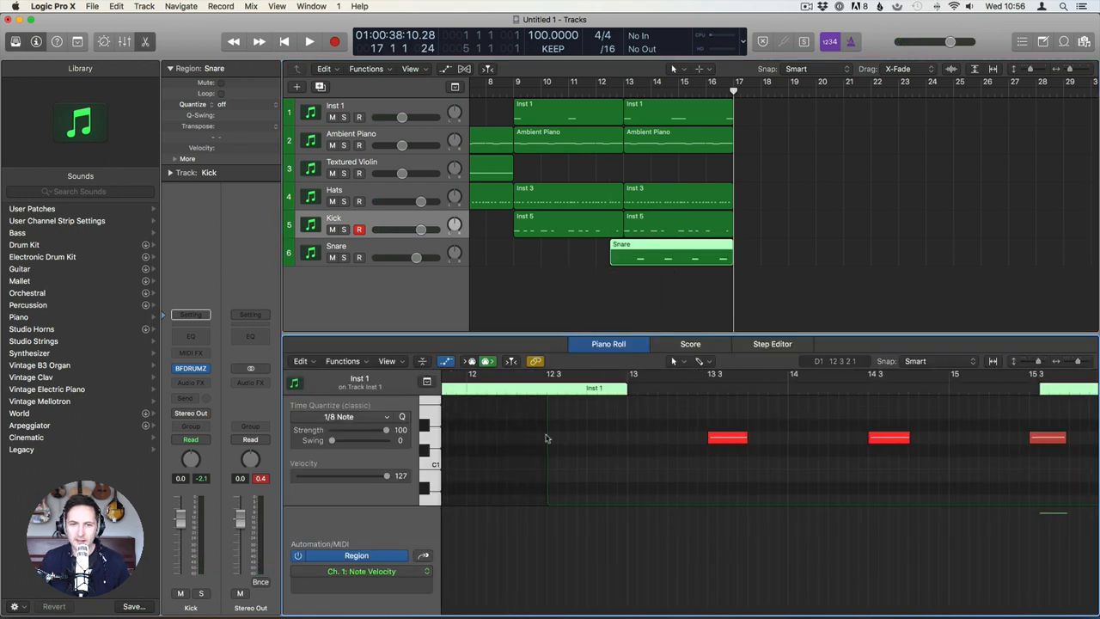
key(t)
key(p)
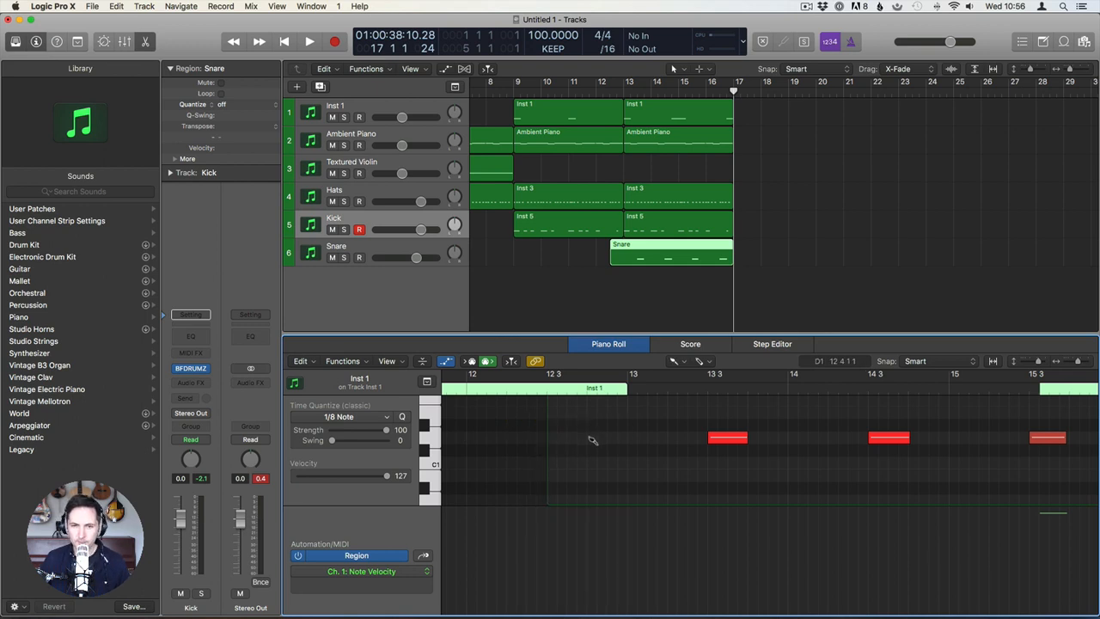
click(592, 440)
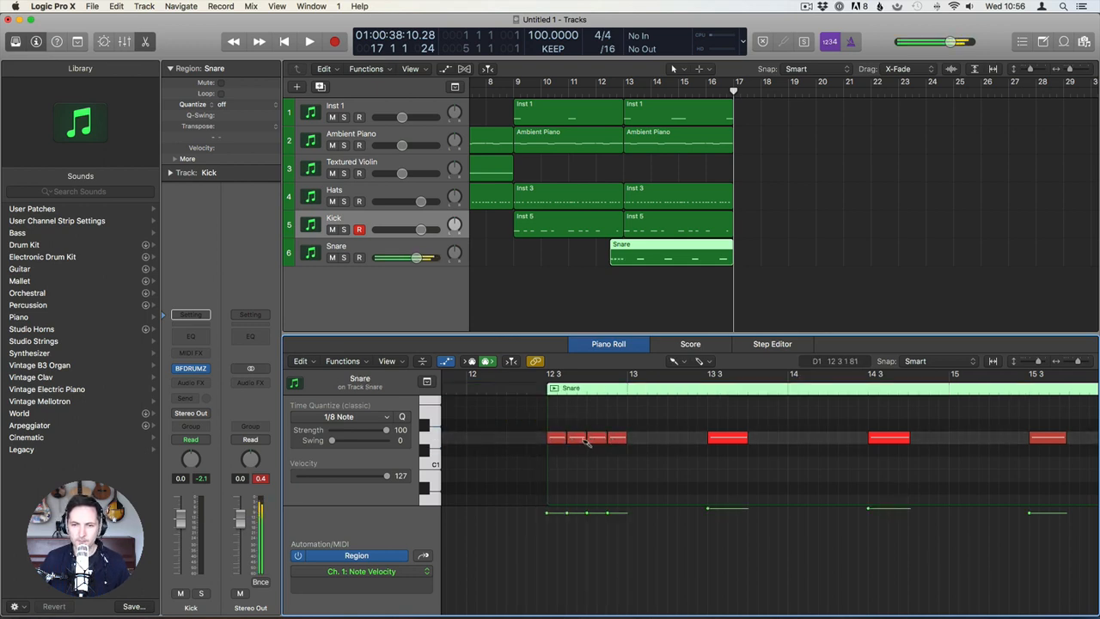
Set Time Quantize to 1/32 Note, replace the last eighth note before bar 13 with four brushed 1/32 notes, and play the fill.
key(t)
key(t)
key(t)
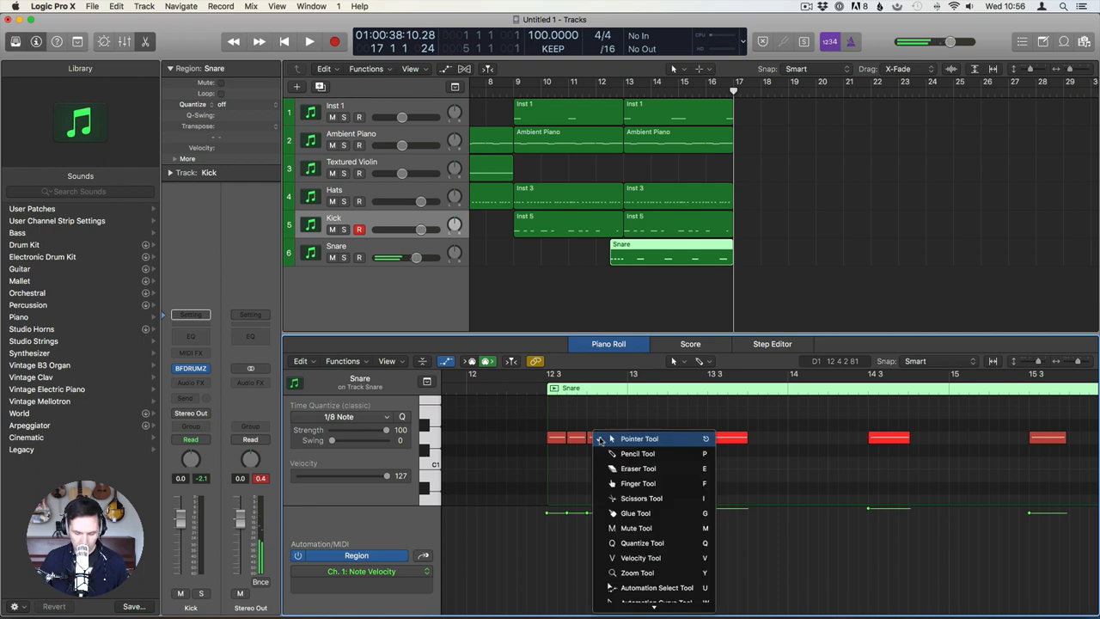
key(b)
click(346, 418)
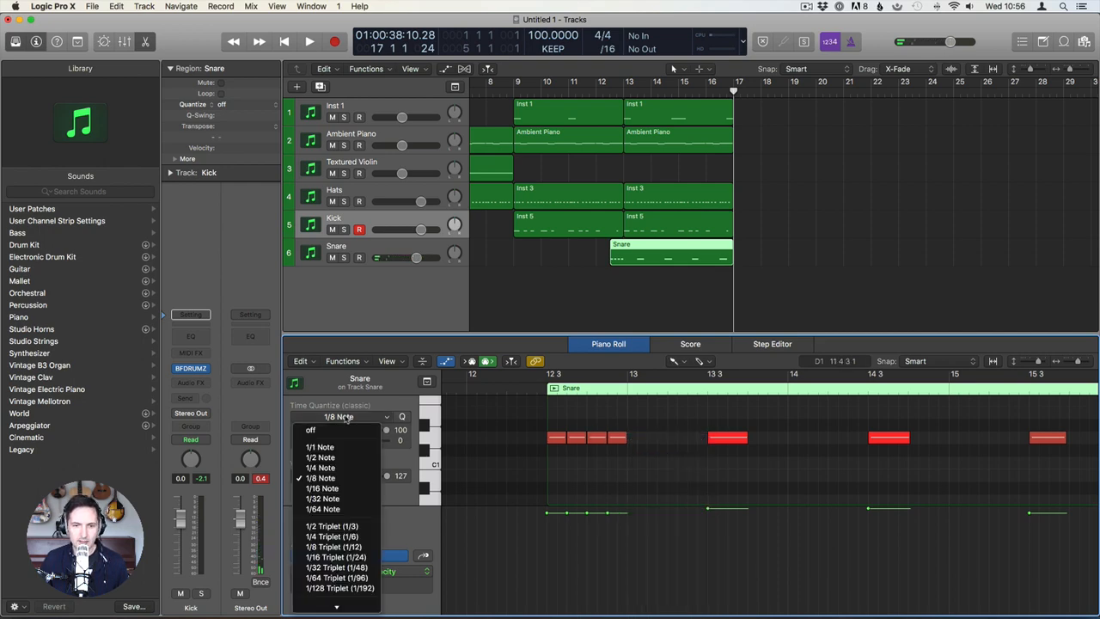
click(600, 454)
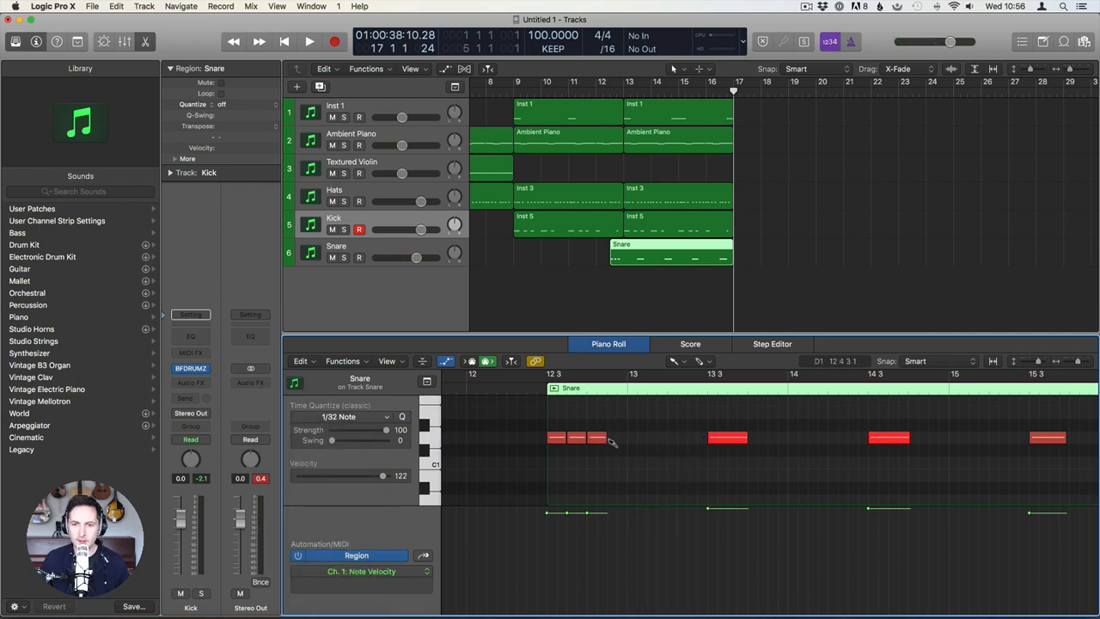
drag(612, 441, 626, 440)
key(space)
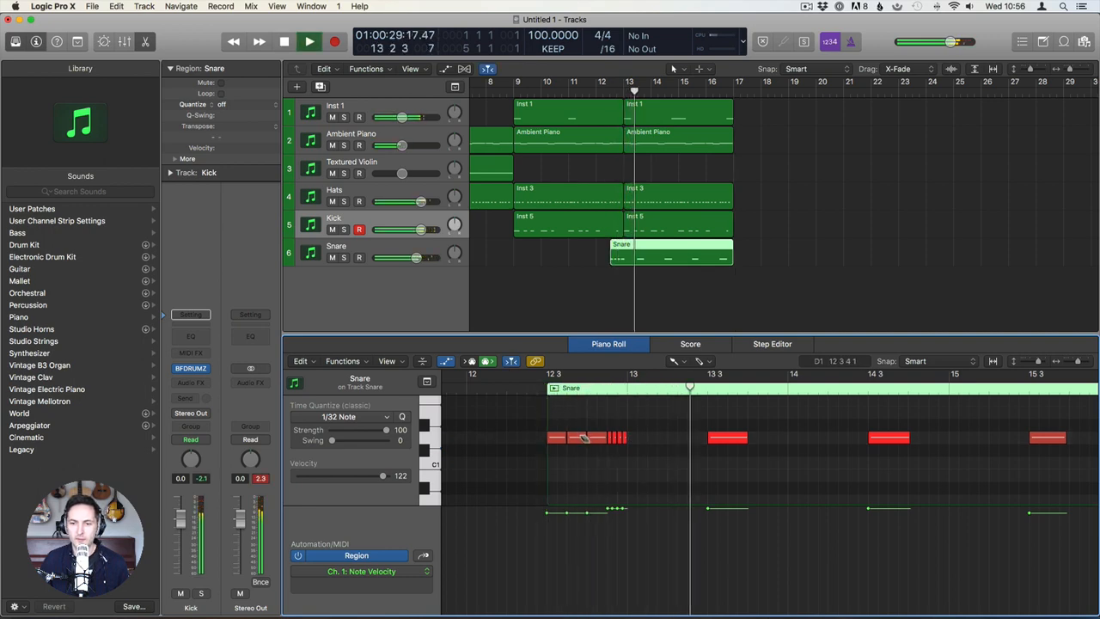
key(space)
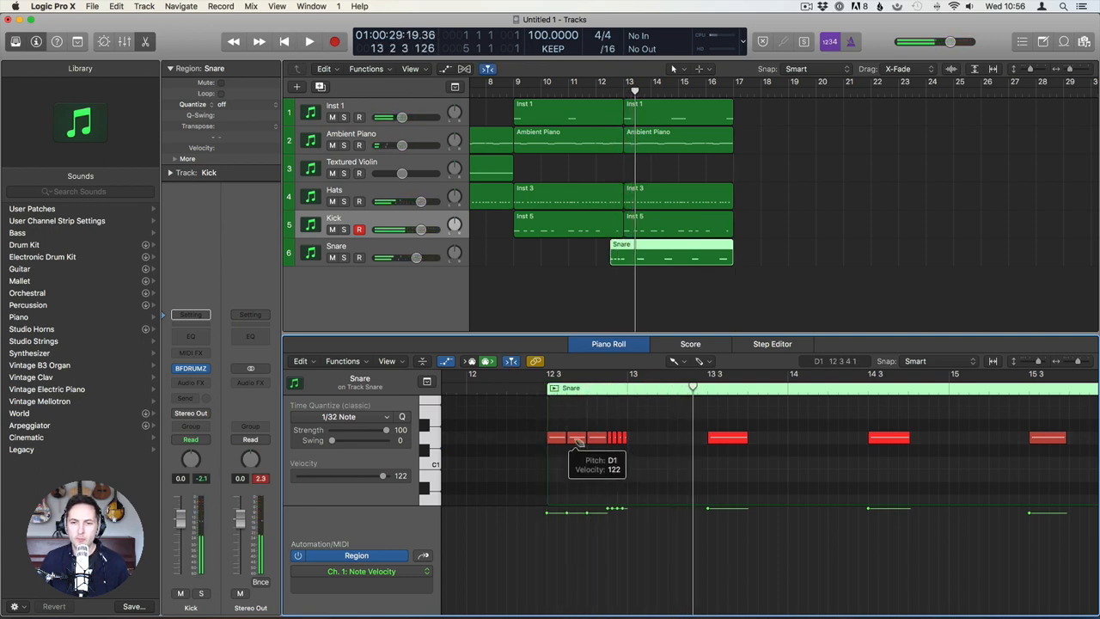
Replace the fill's second and third eighth notes with scattered 1/32 notes using the Brush tool, auditioning the result, and return to the Pointer tool.
drag(581, 441, 587, 440)
key(space)
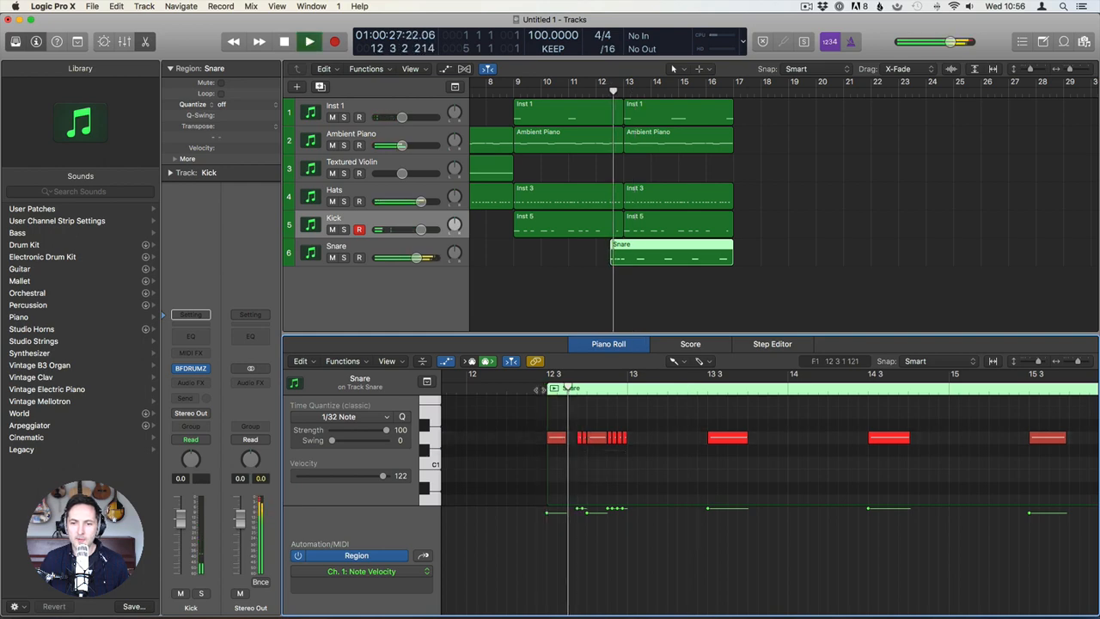
key(space)
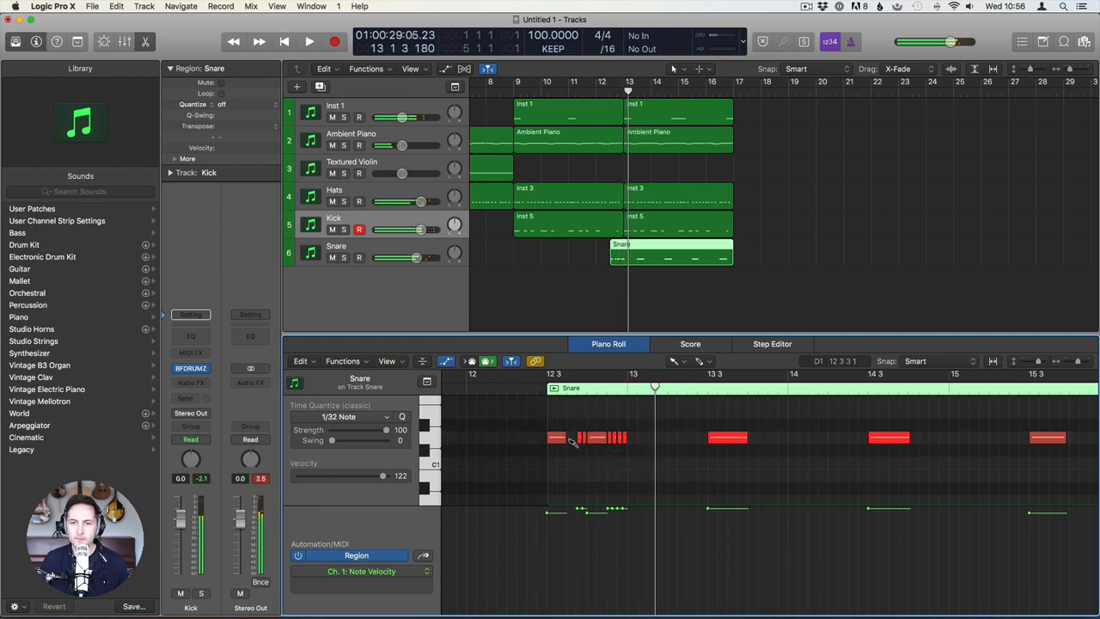
key(space)
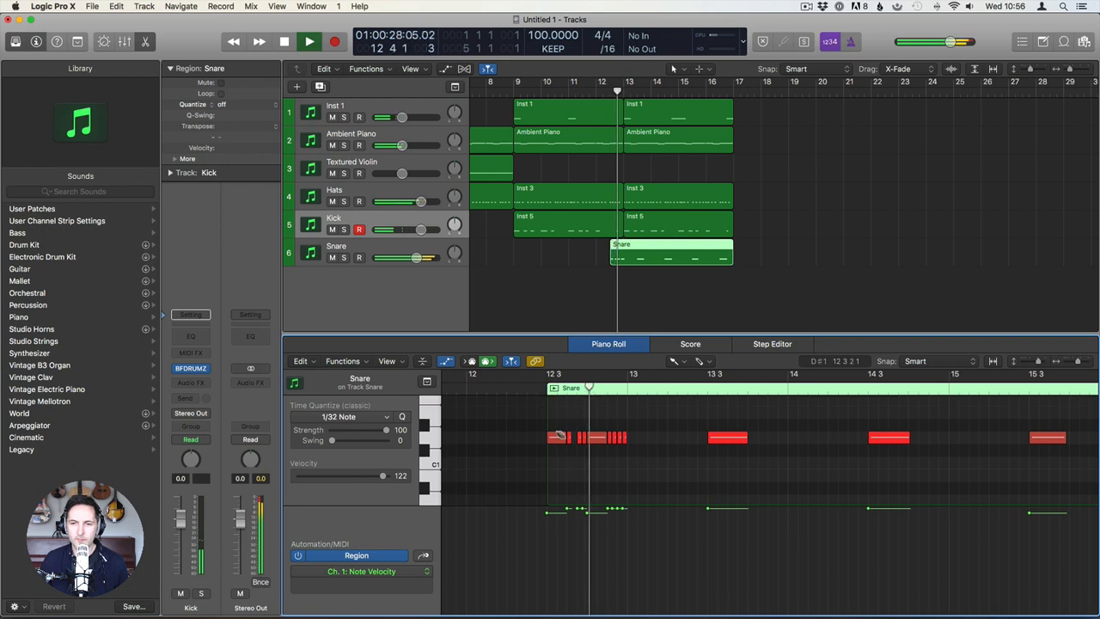
drag(581, 437, 599, 439)
click(590, 439)
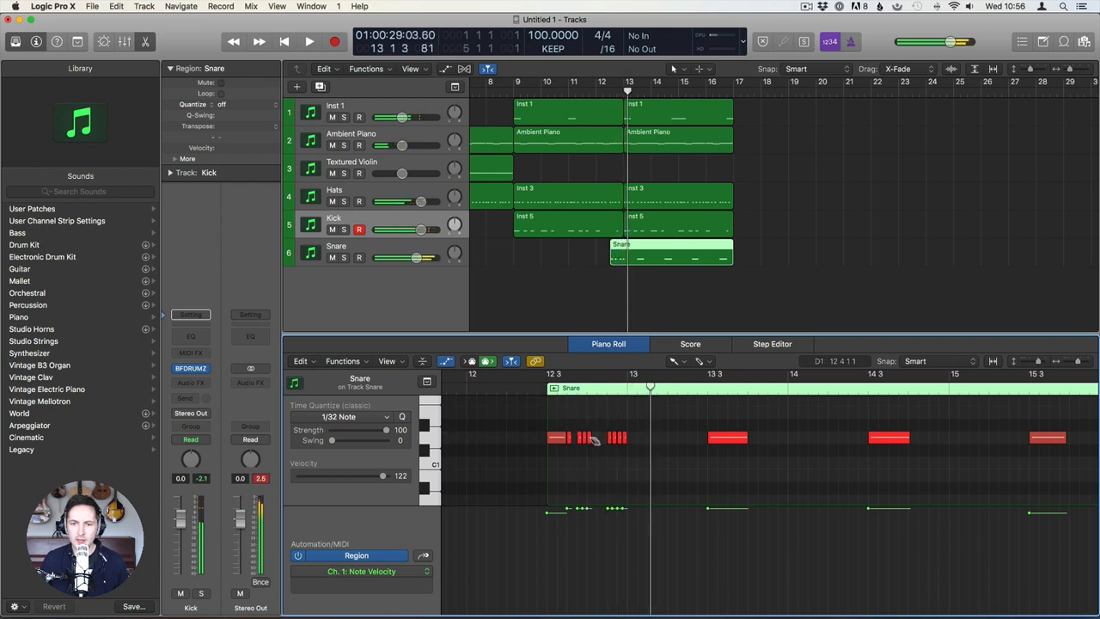
click(600, 439)
key(t)
key(t)
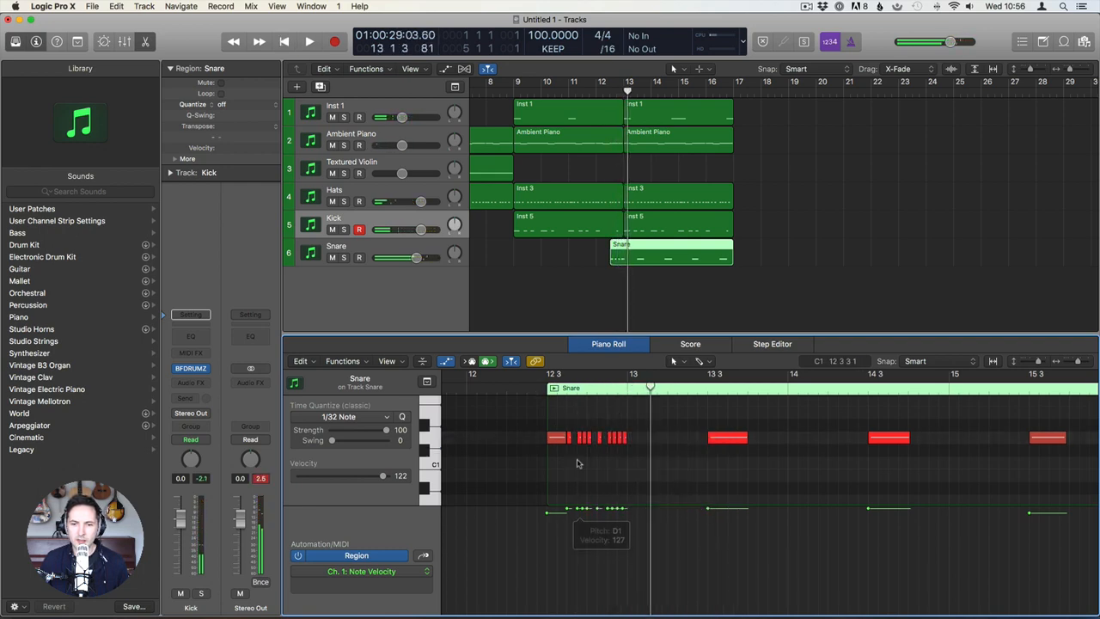
Select all ten snare fill notes before bar 13 and lower their velocities together until the first note is at about 98.
drag(650, 462, 559, 428)
drag(548, 516, 548, 528)
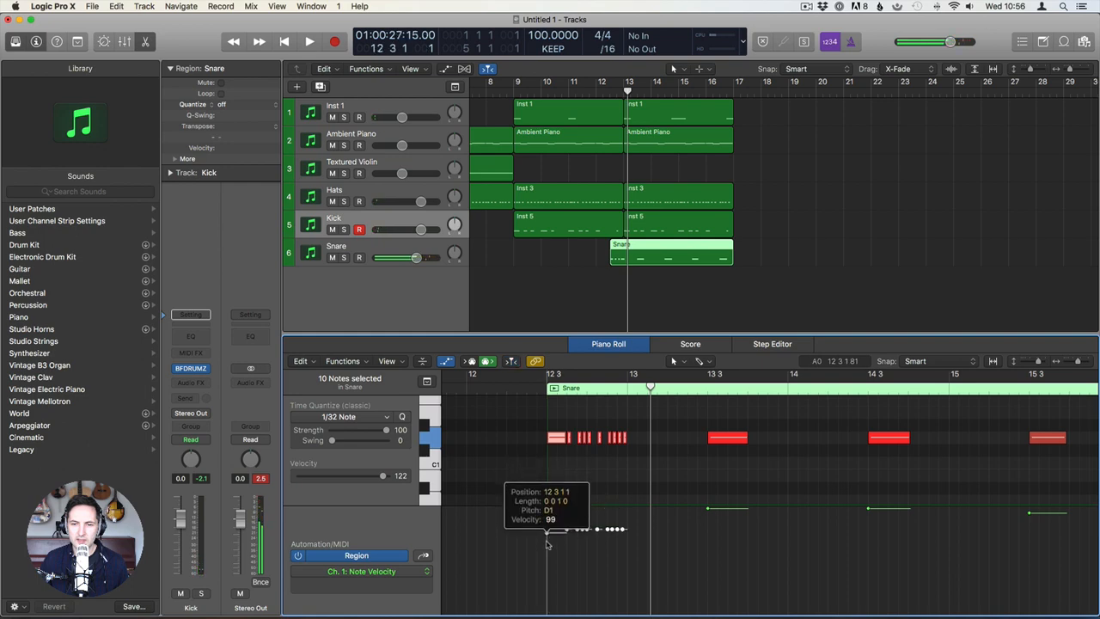
click(599, 532)
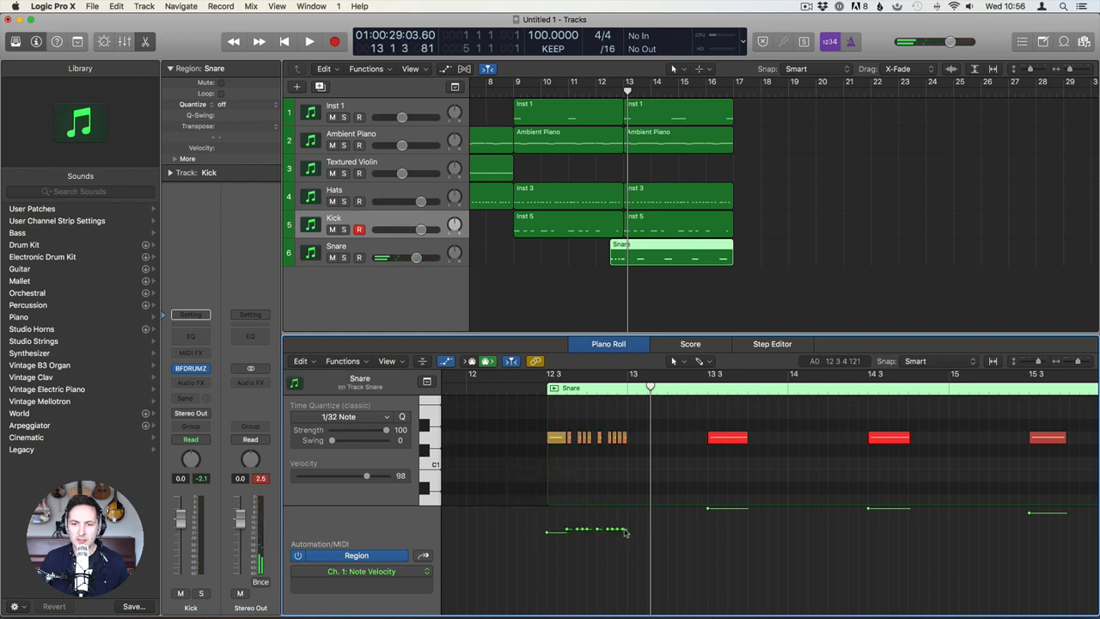
Raise the velocities of the snare fill's last notes before bar 13 into a gradual ascending ramp and play it back.
drag(623, 529, 617, 524)
drag(612, 530, 612, 526)
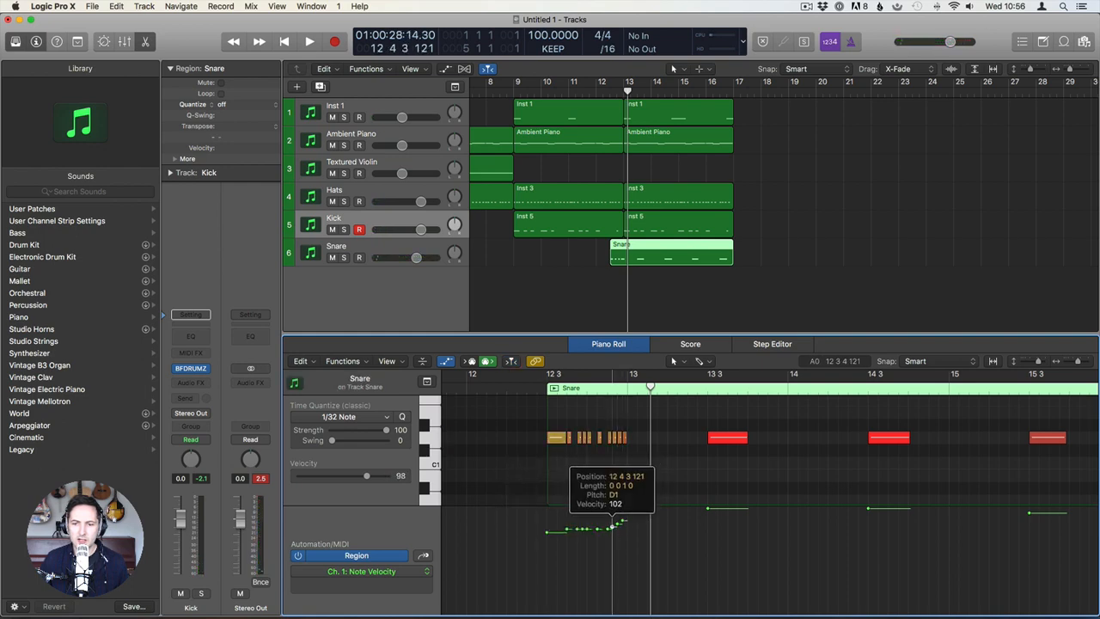
key(space)
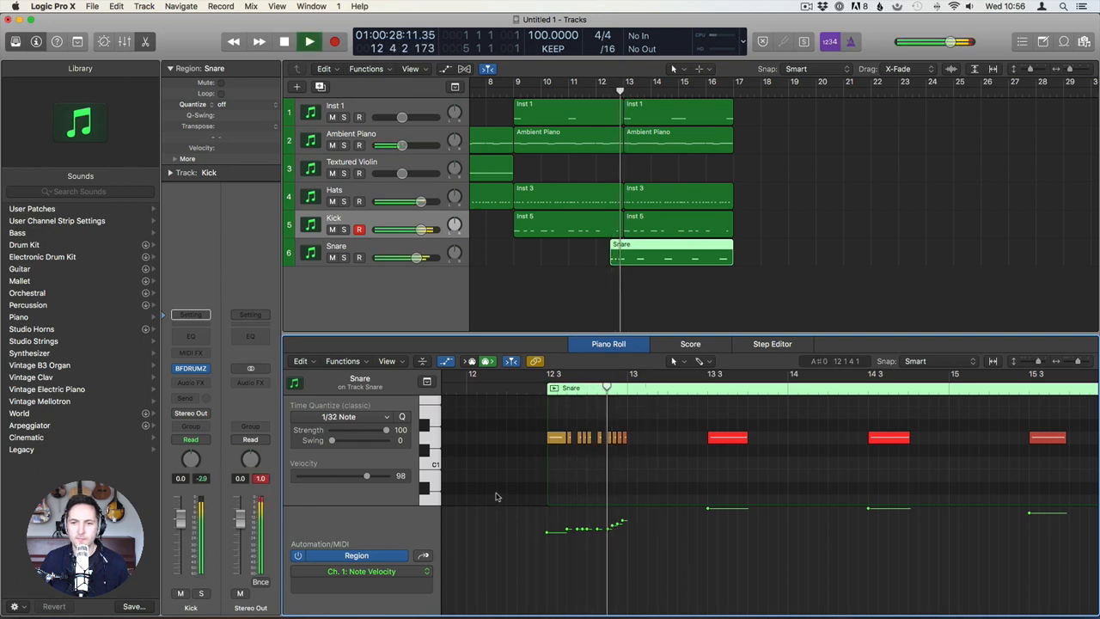
key(e)
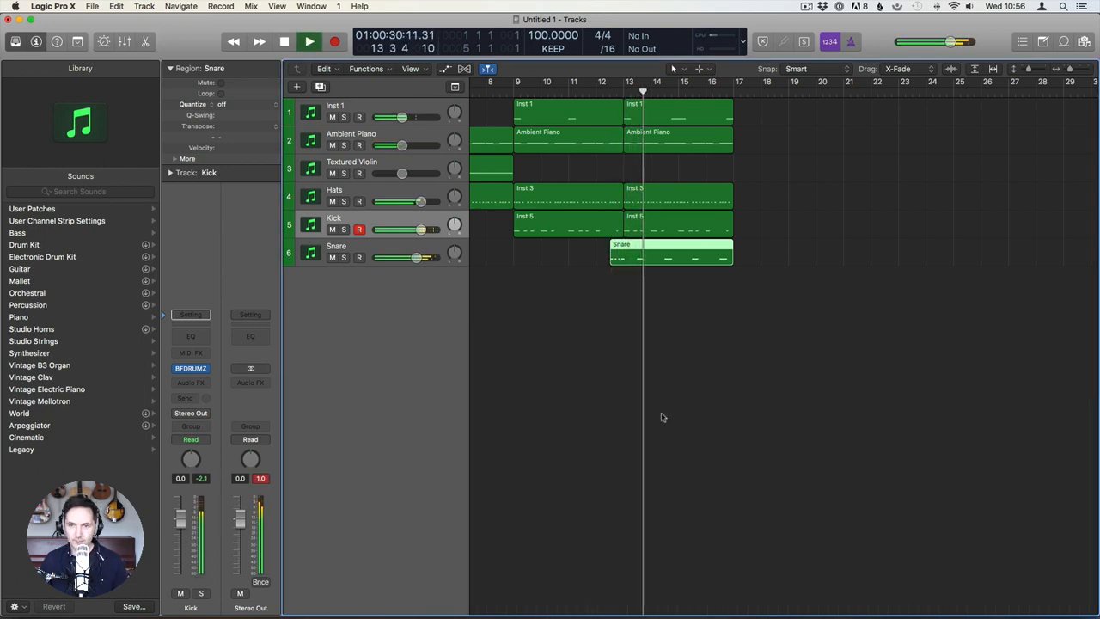
key(space)
Copy the first note of the Hats region at bar 13 up one semitone to F#1 and play the transition.
click(645, 199)
key(e)
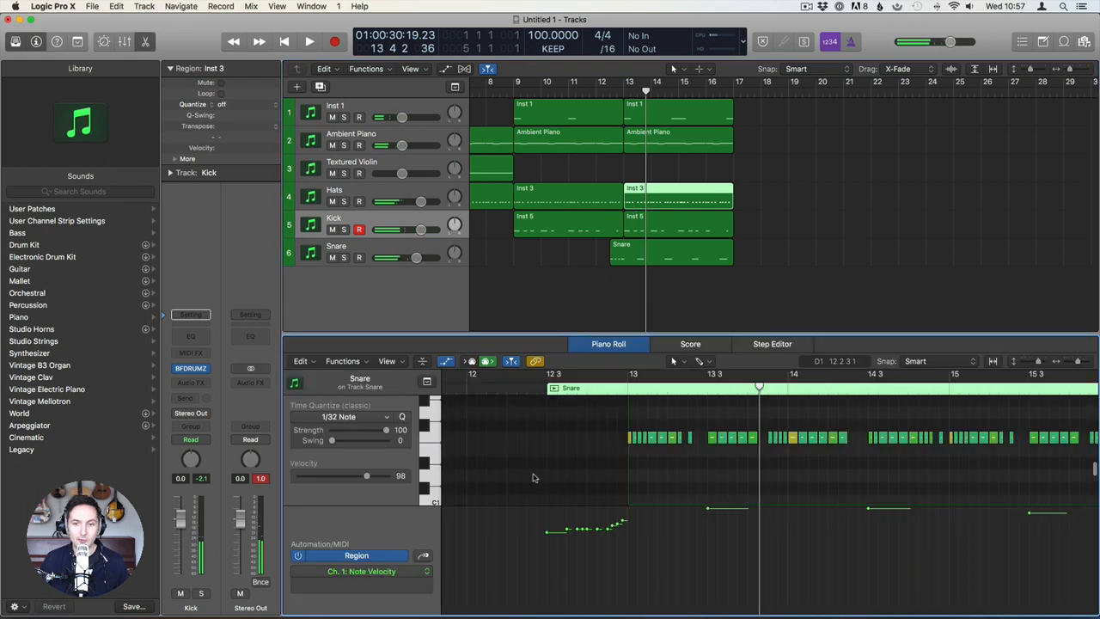
mouse_move(631, 466)
mouse_down()
mouse_move(632, 423)
mouse_move(628, 450)
mouse_up()
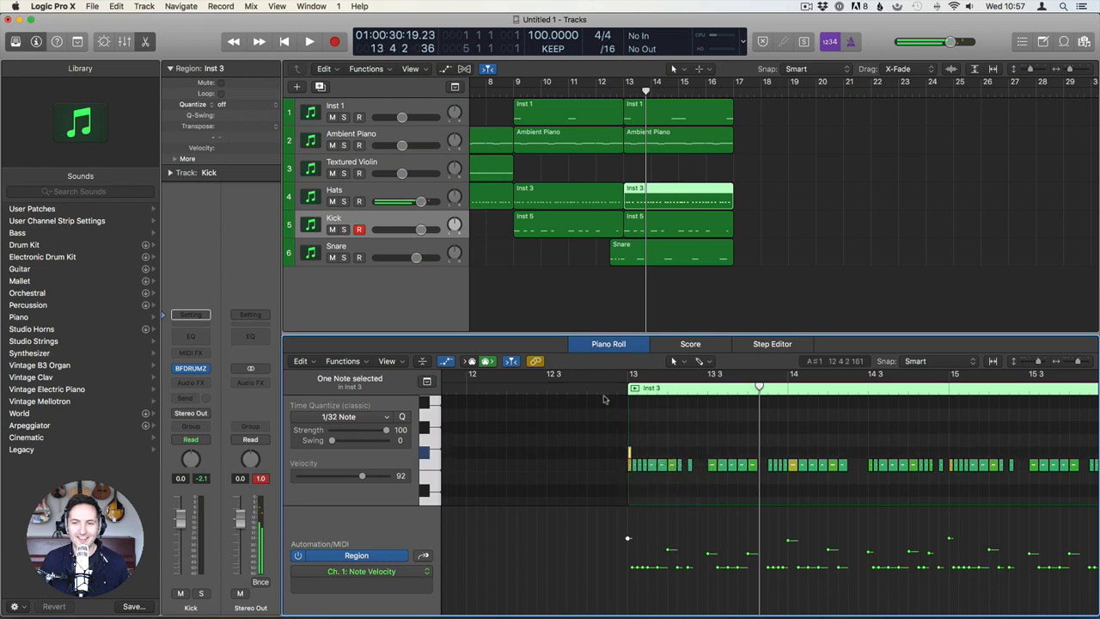
click(598, 388)
key(space)
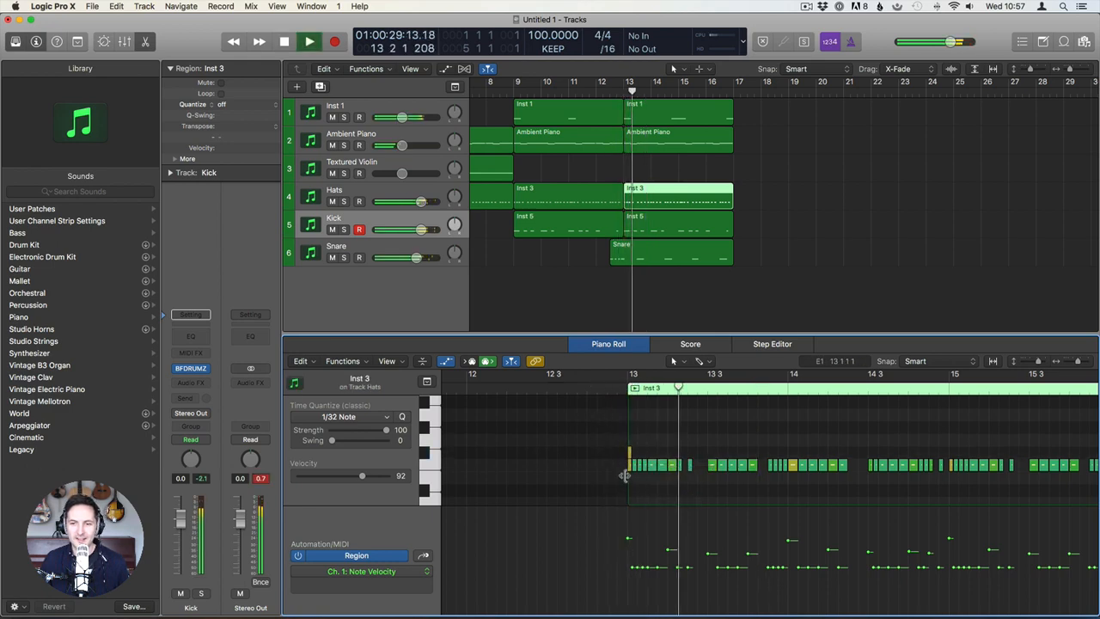
key(space)
Audition nearby drum sounds, move the added Hats note at bar 13 up to G1, and play the transition in the arrangement.
click(426, 456)
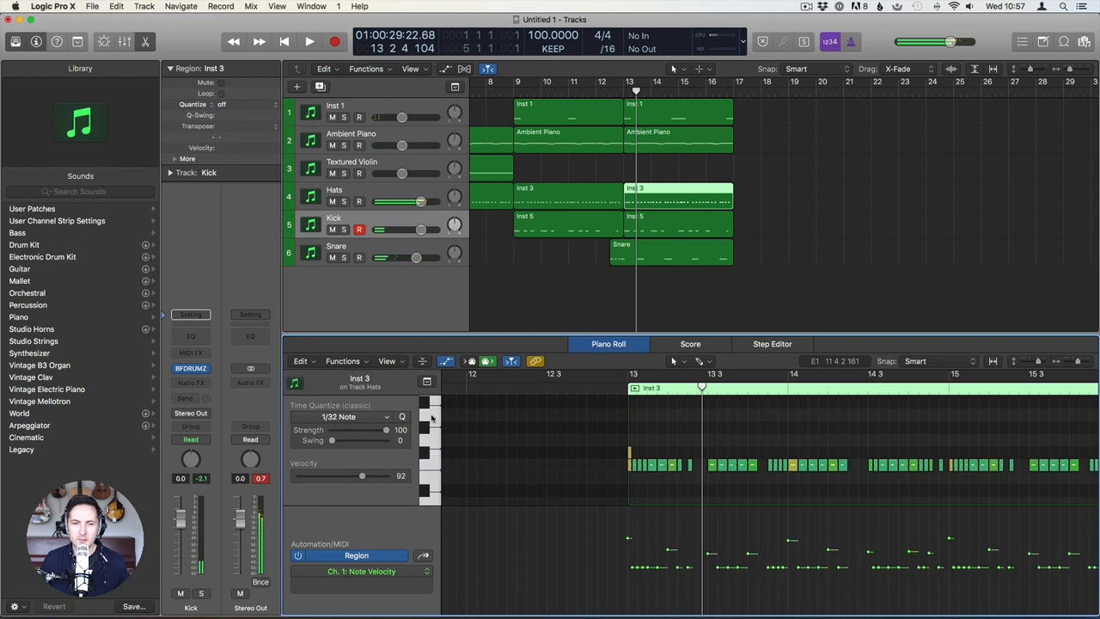
scroll(433, 419, up, 2)
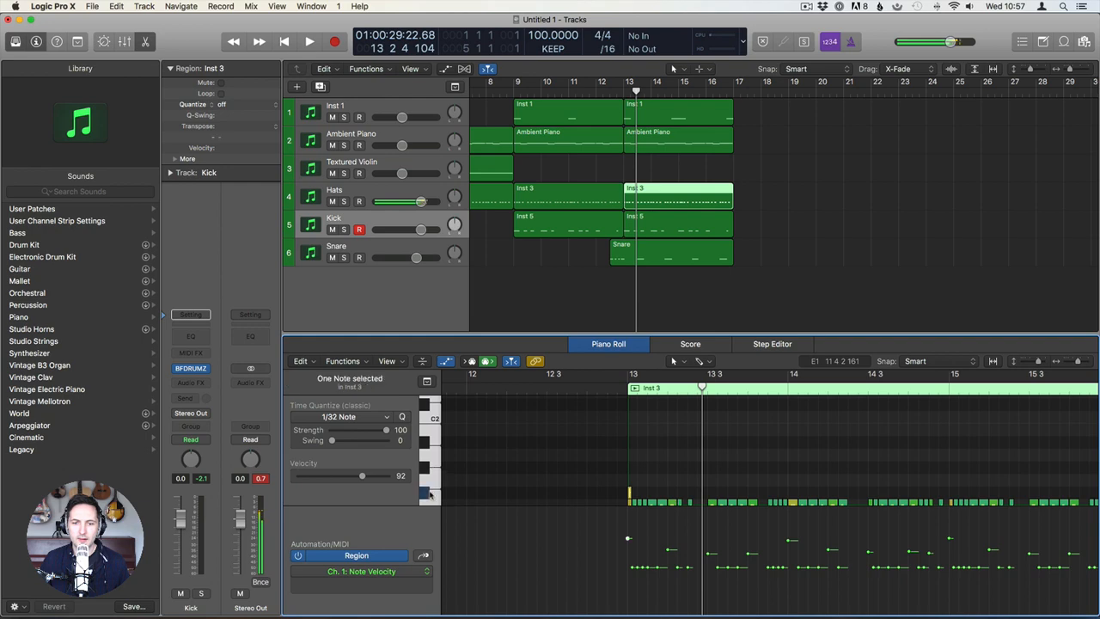
scroll(516, 464, down, 2)
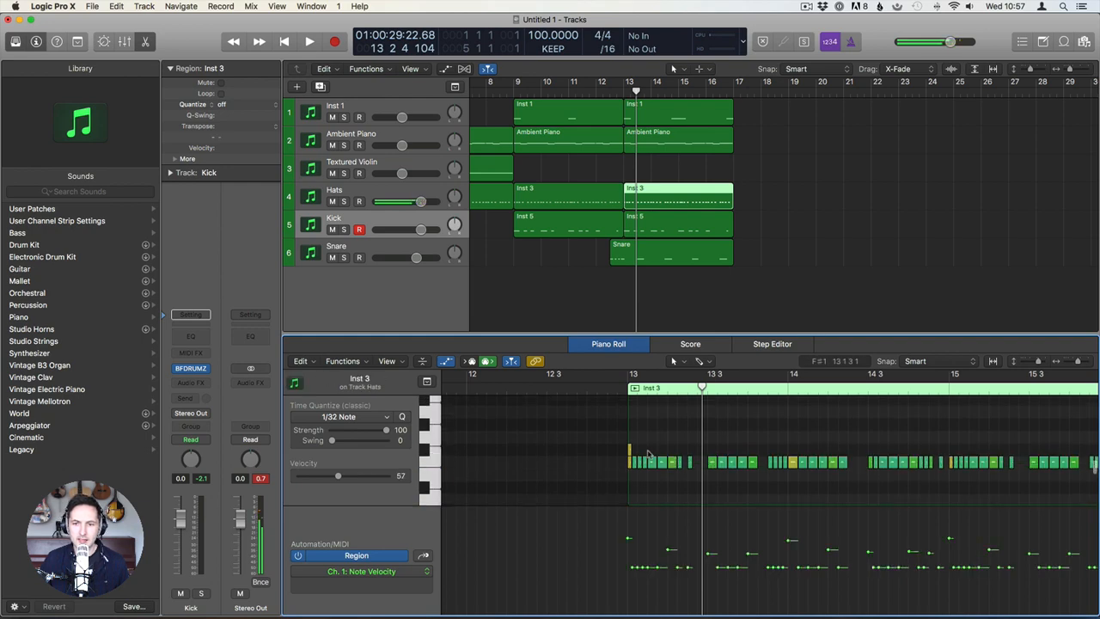
click(629, 451)
key(space)
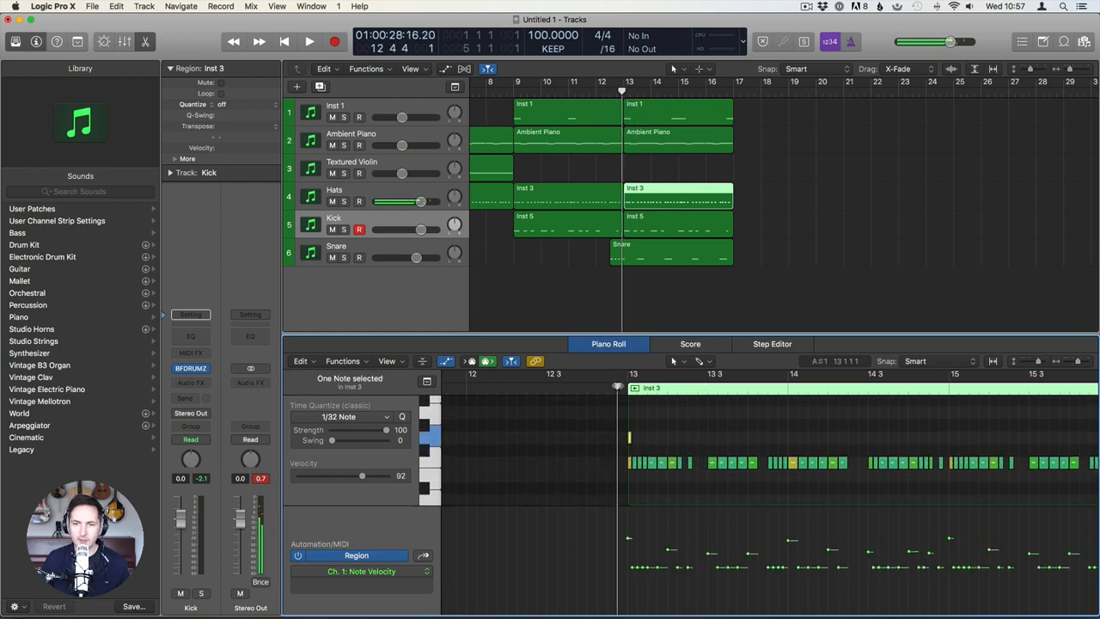
key(p)
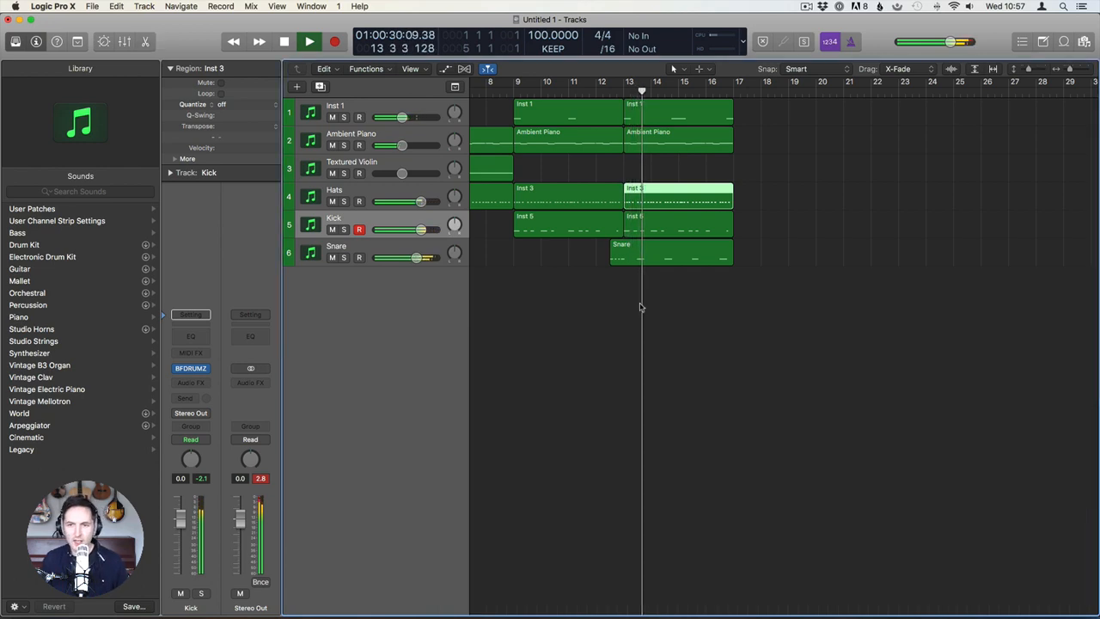
click(621, 303)
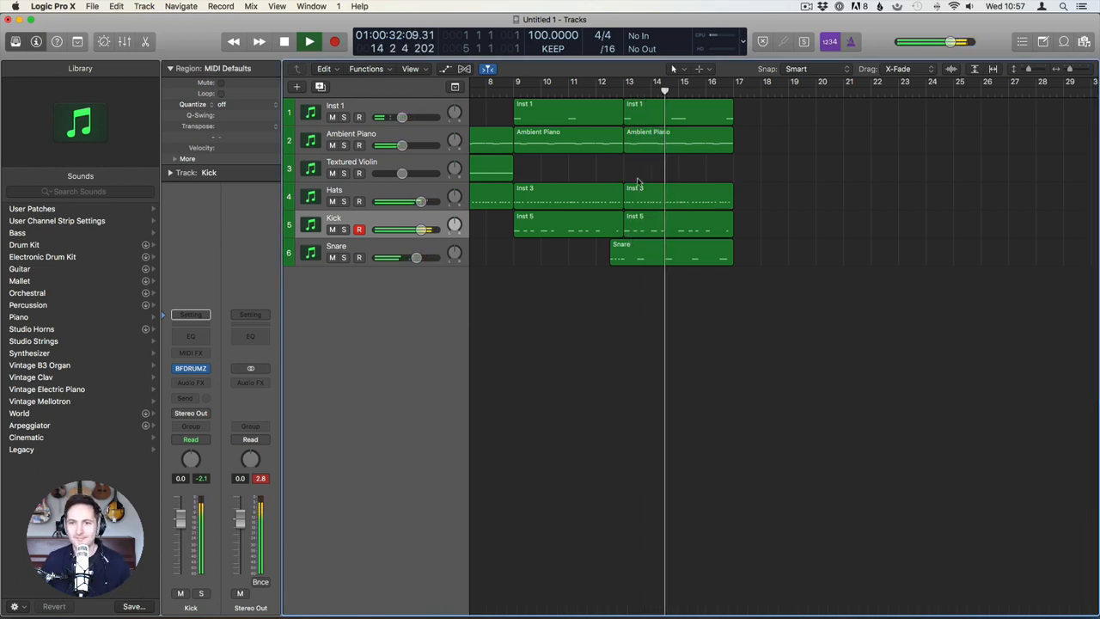
key(space)
Add a duplicate of the Textured Violin track, load the Atlas Brass preset on it, and check its Kontakt interface.
scroll(642, 178, left, 3)
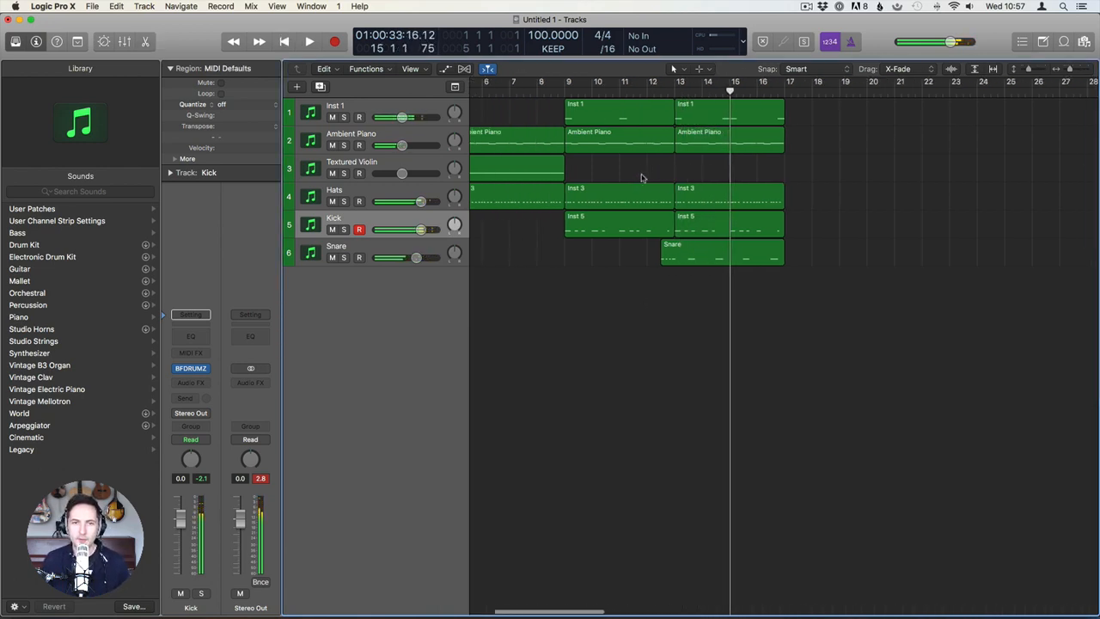
click(482, 170)
key(super+d)
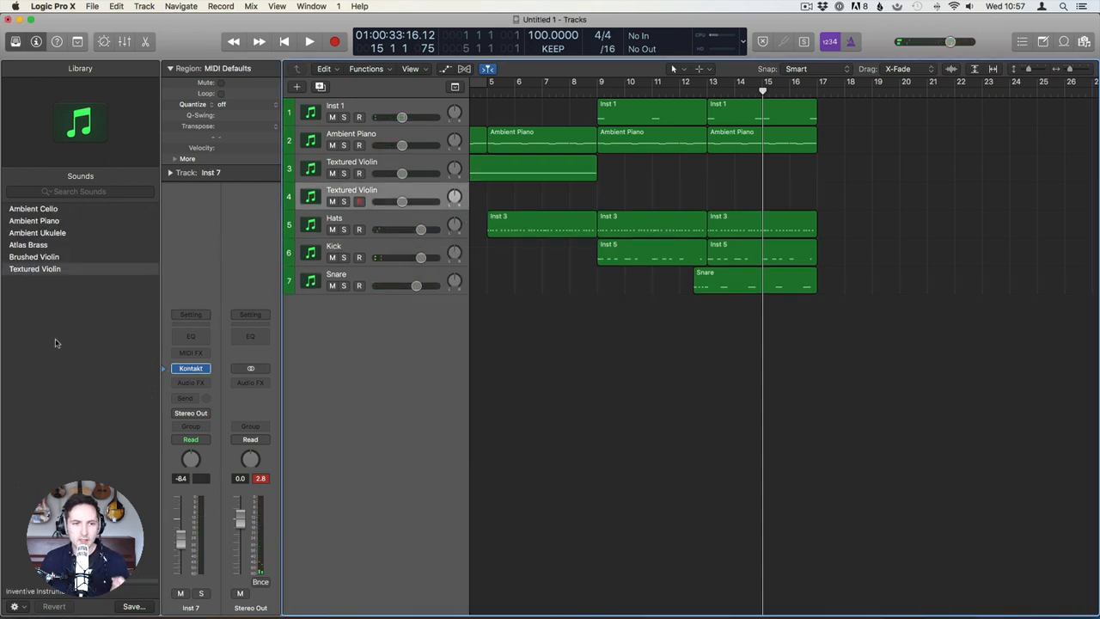
click(46, 246)
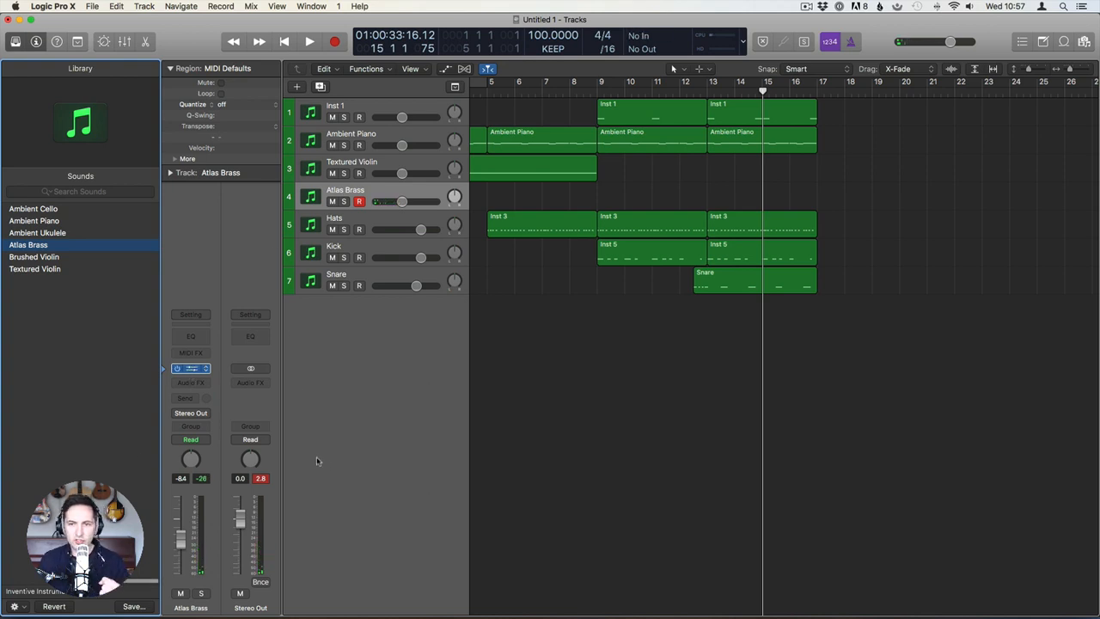
key(v)
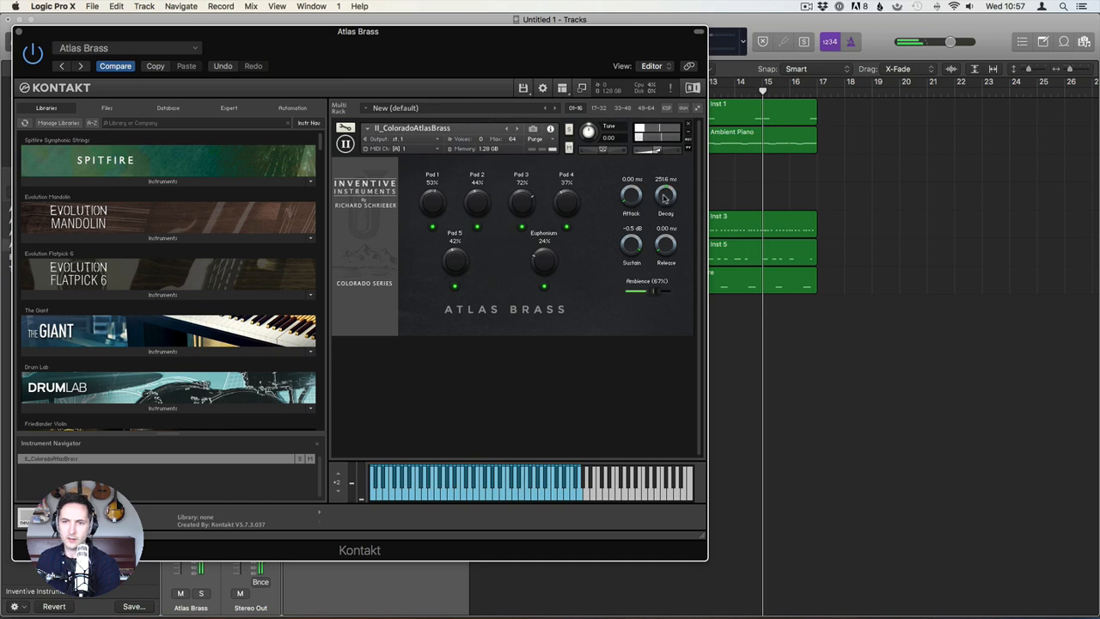
click(19, 32)
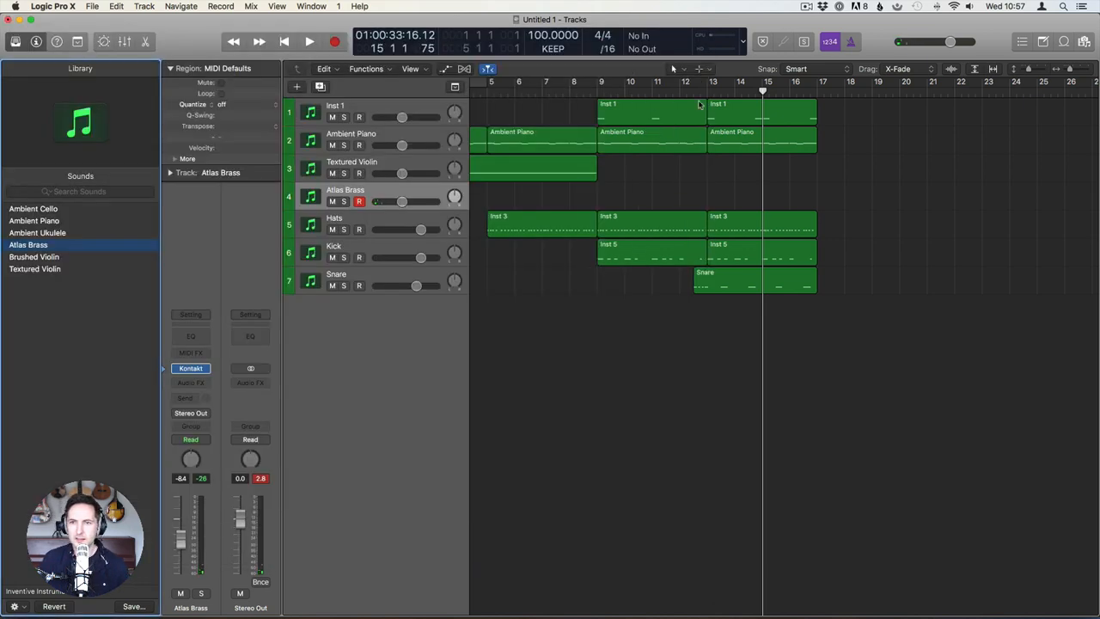
Record a three-note brass chord on the Atlas Brass track from bar 13 and select all its notes in the Piano Roll.
click(708, 91)
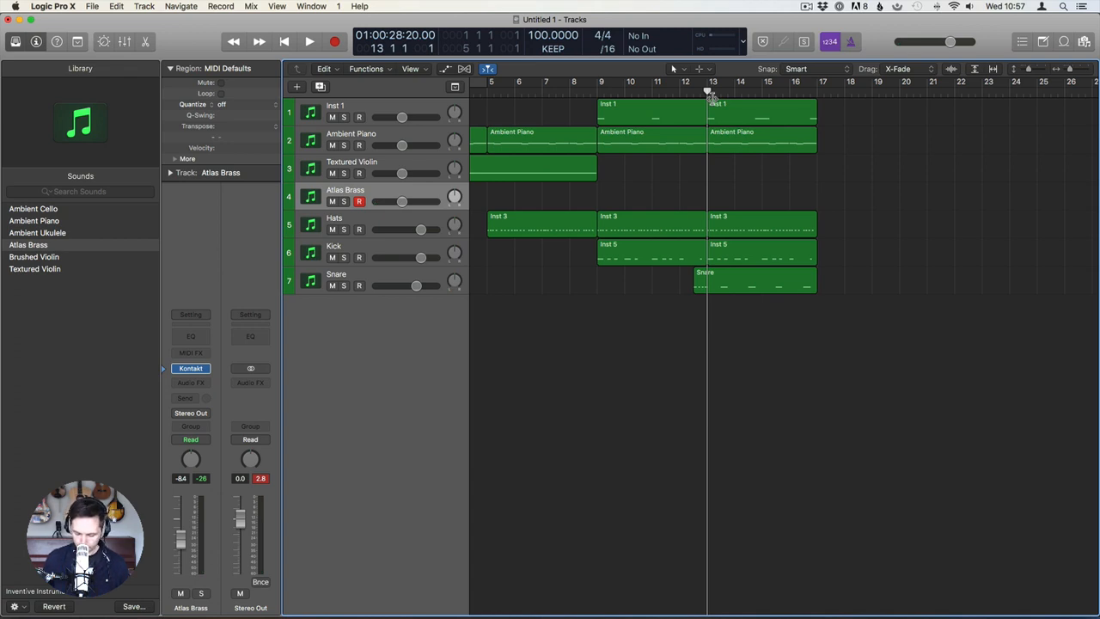
key(space)
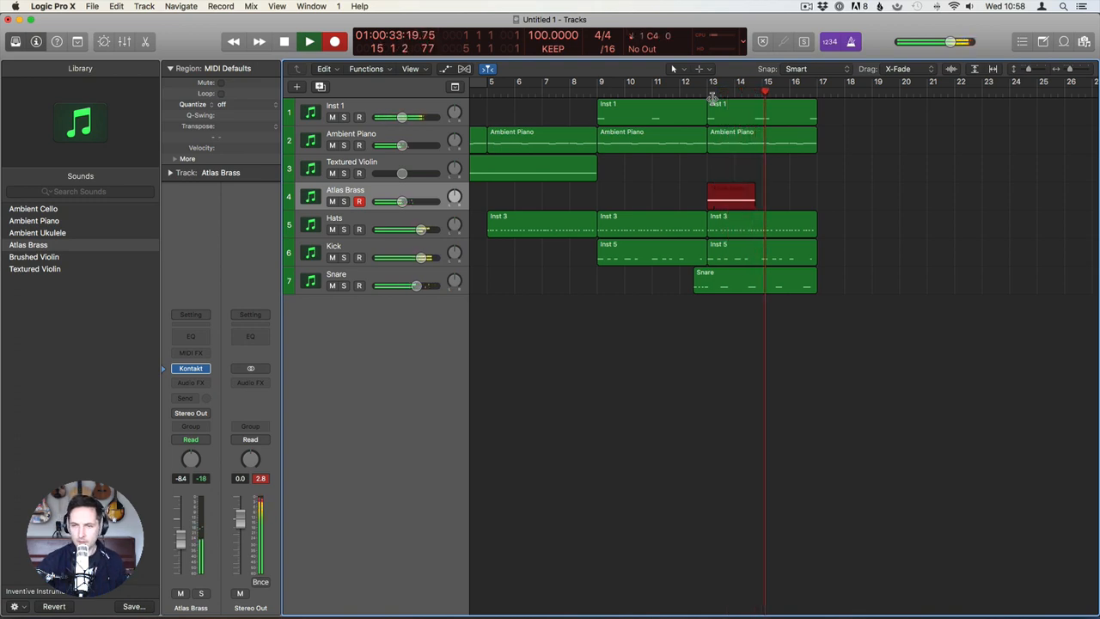
double_click(723, 196)
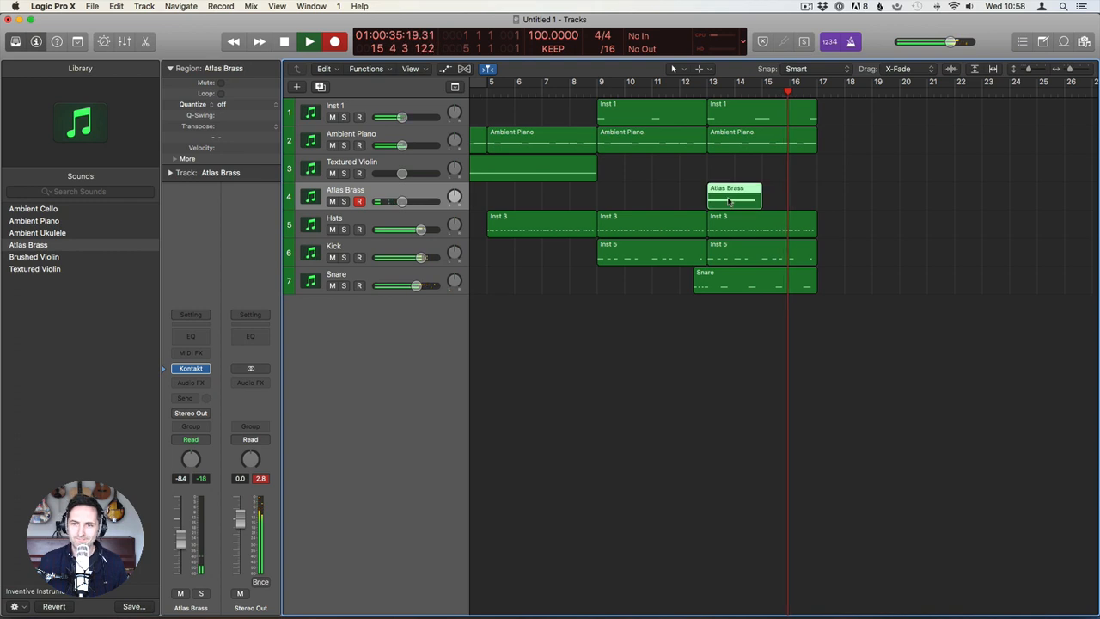
key(space)
key(super+a)
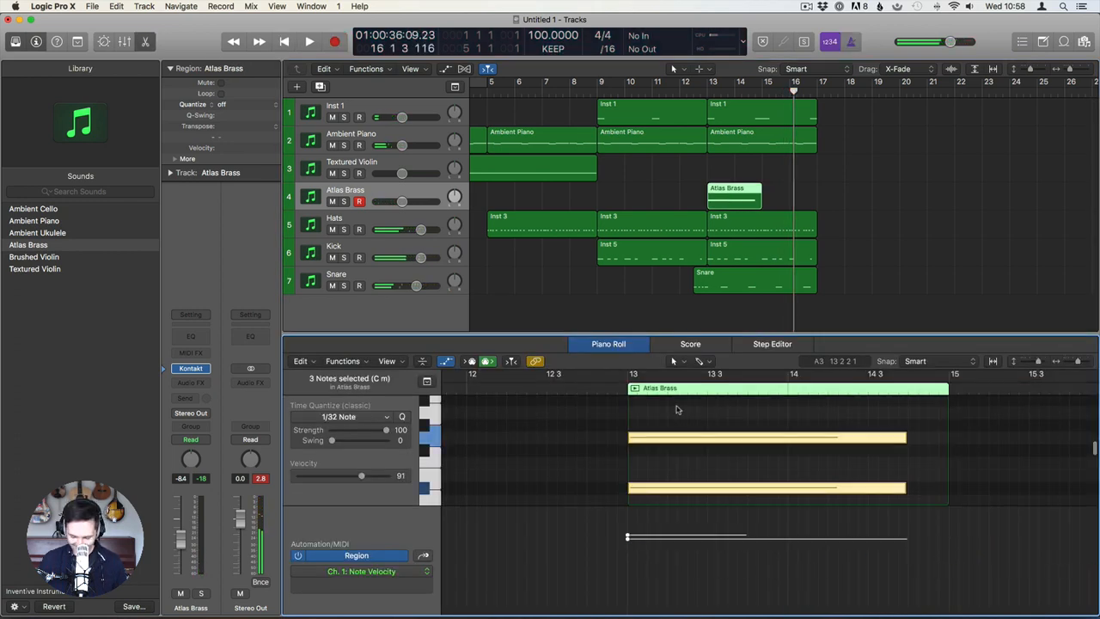
key(e)
Split the Snare region at bar 13 and repeat all regions that start at bar 13 from bar 17.
drag(671, 287, 708, 282)
click(701, 282)
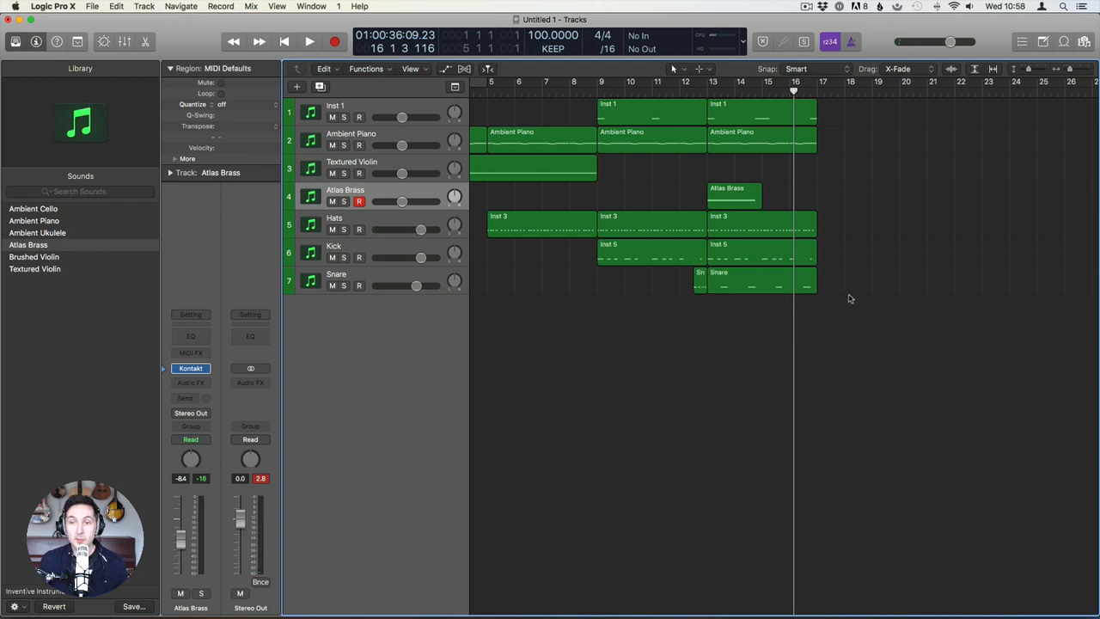
drag(849, 299, 830, 113)
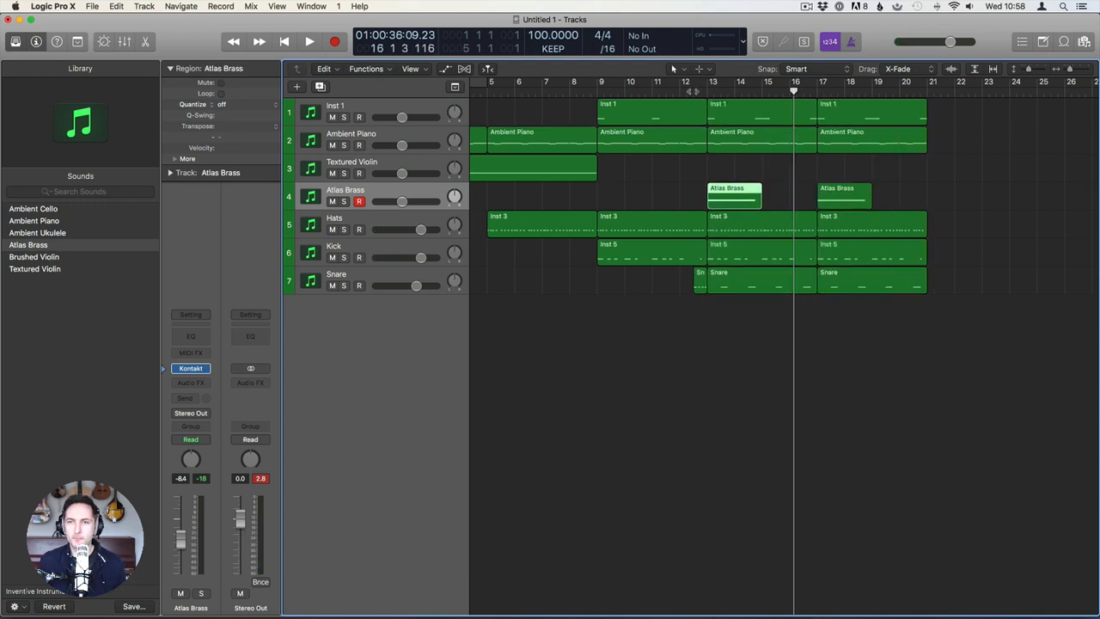
Play from just before bar 13, raise Atlas Brass's Ambience to about 83%, and lower its track volume to -15.0 dB.
double_click(694, 92)
click(675, 180)
drag(1071, 69, 1070, 69)
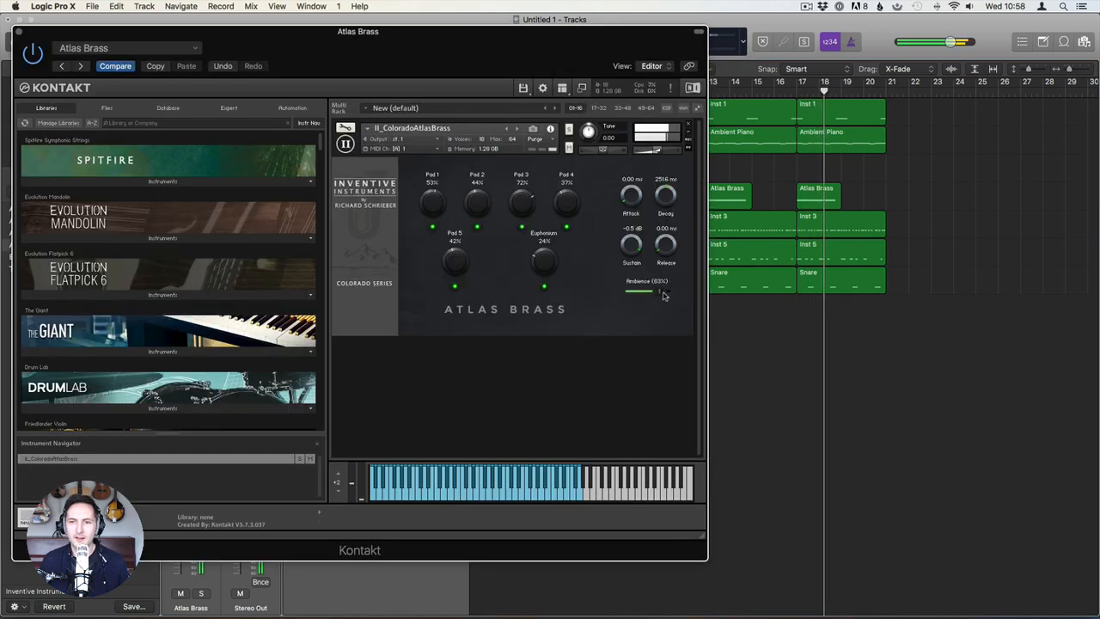
click(18, 32)
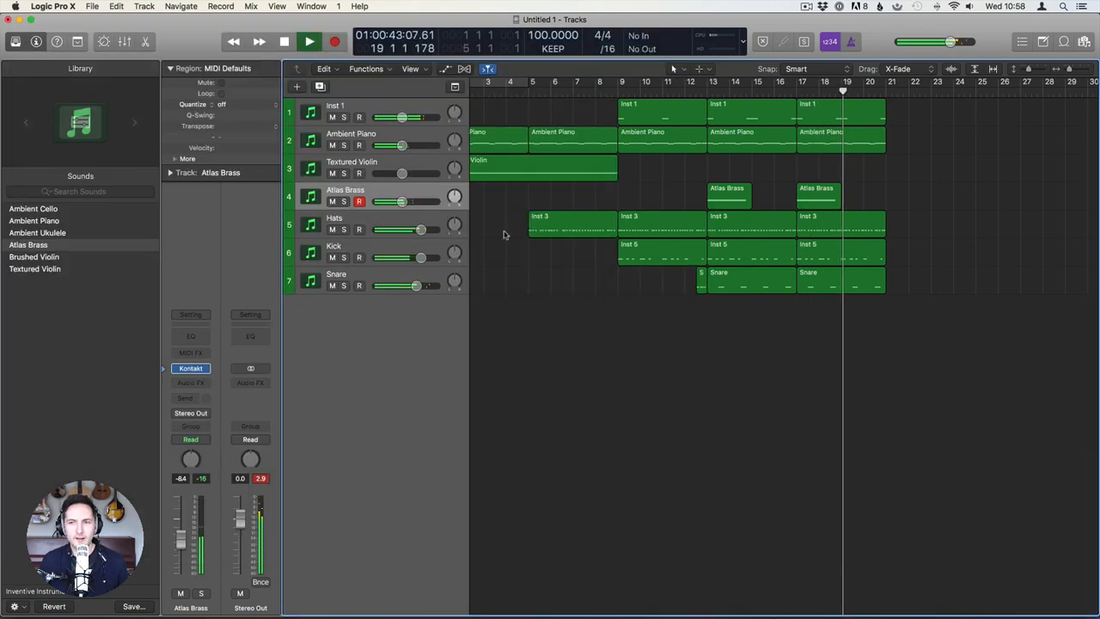
drag(402, 201, 393, 201)
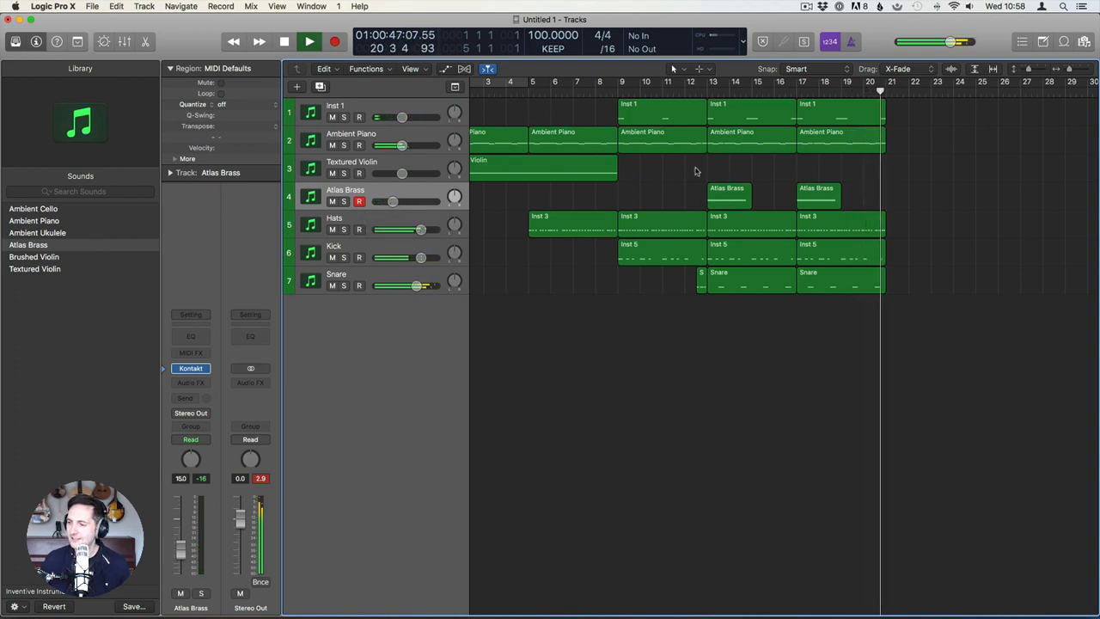
key(space)
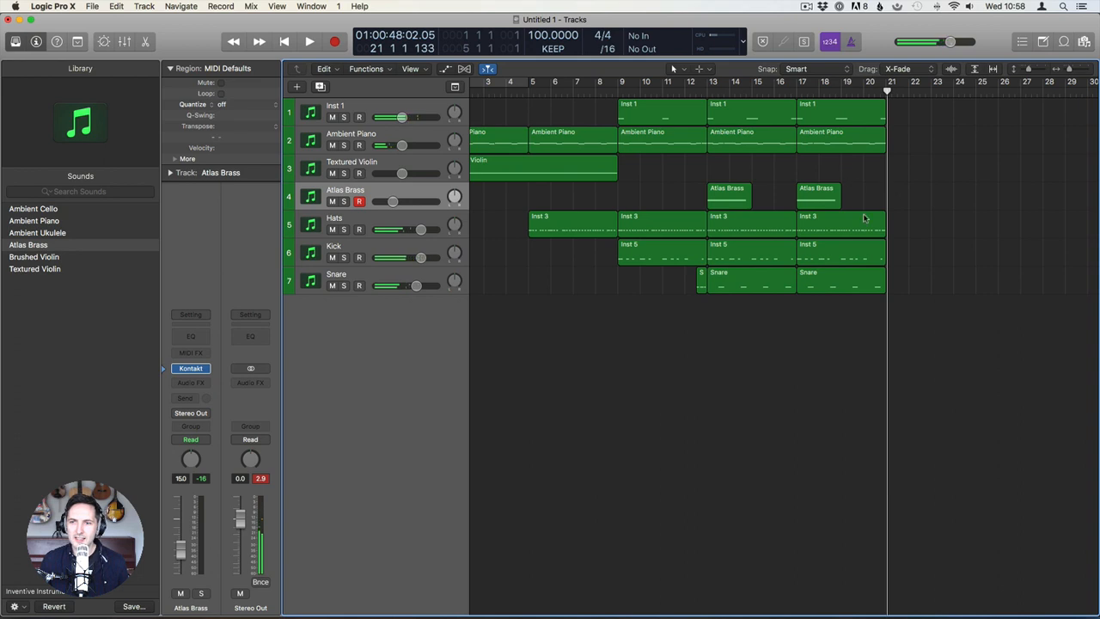
Add a Kontakt 5 instrument track below Snare and load the Alicia Keys preset from the Keys category.
drag(853, 263, 859, 176)
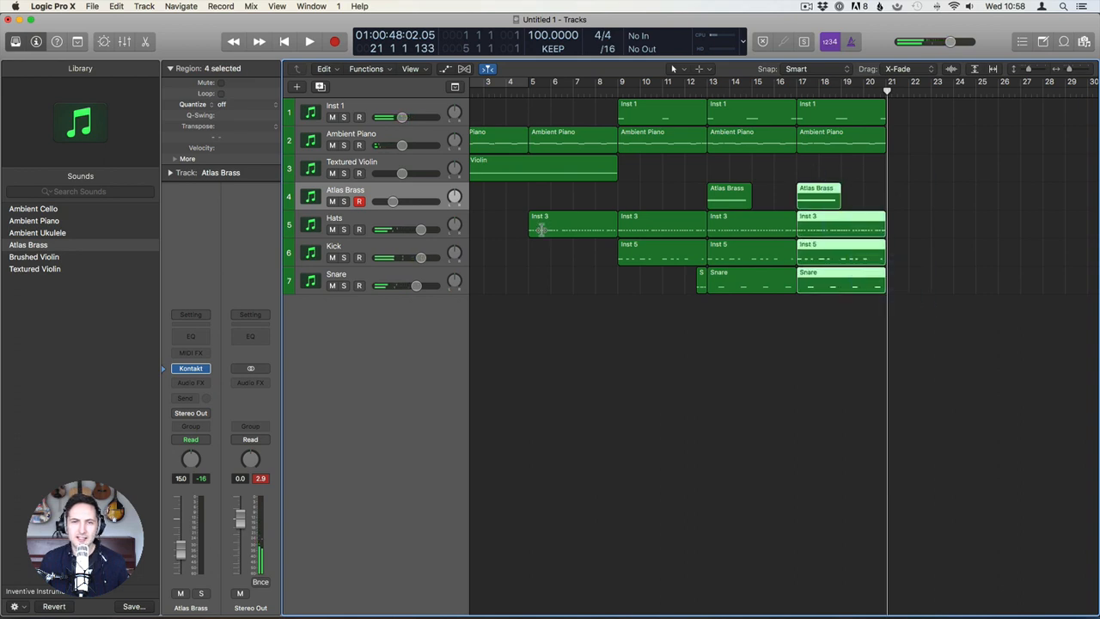
click(361, 107)
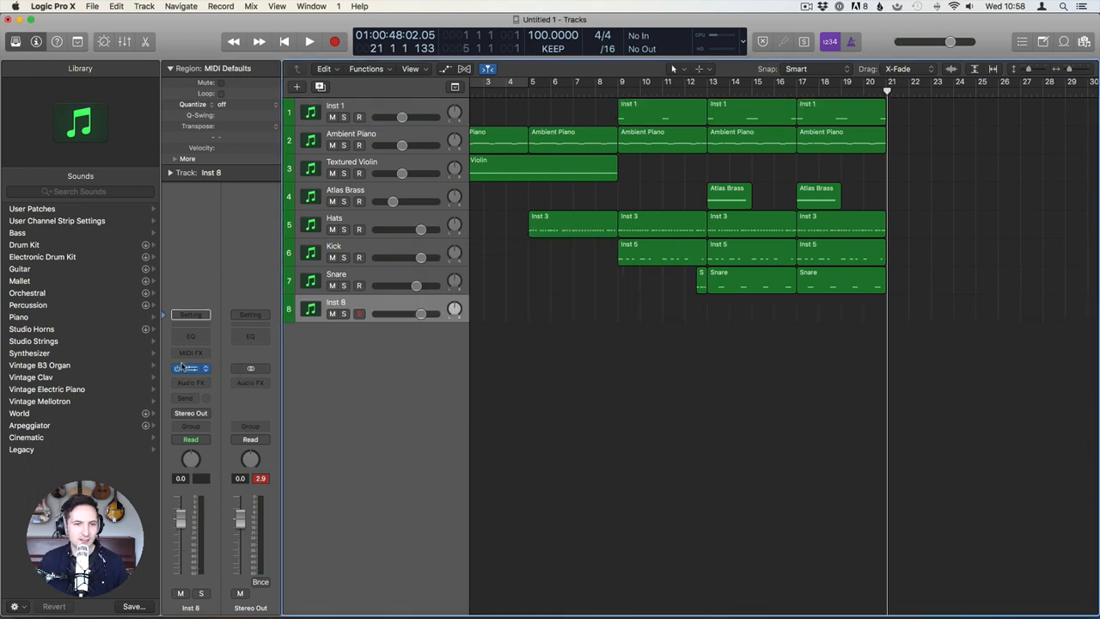
click(166, 370)
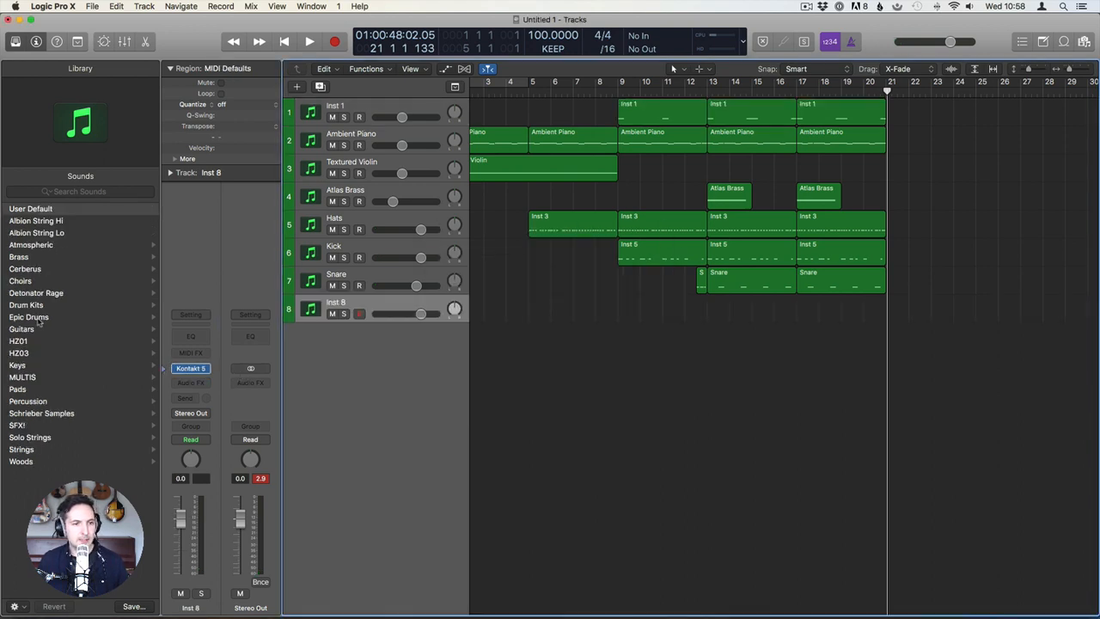
click(31, 366)
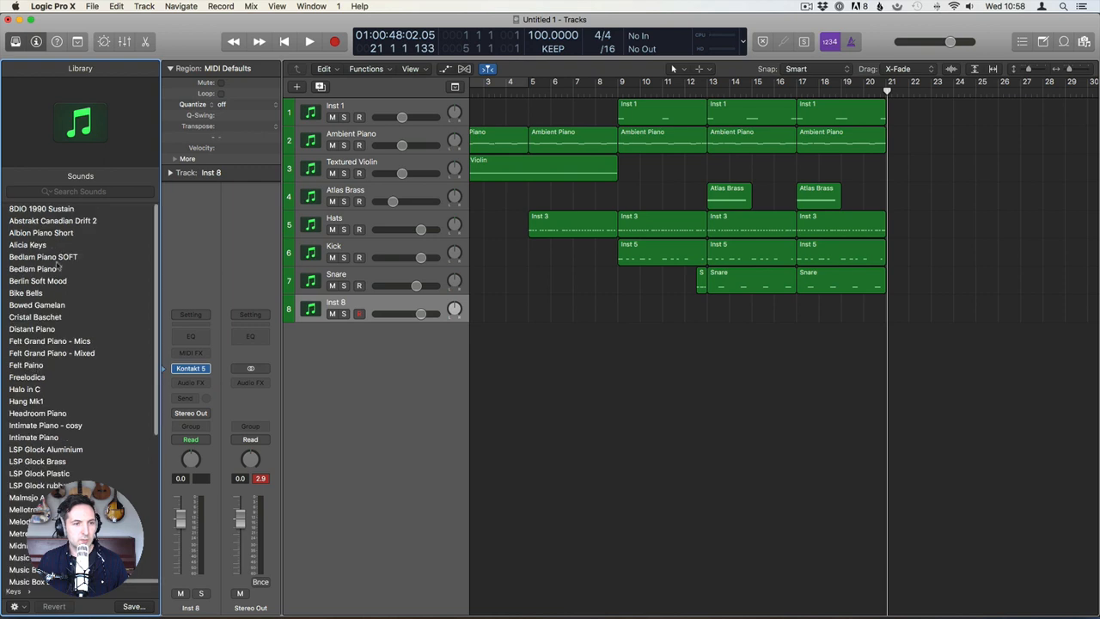
click(36, 248)
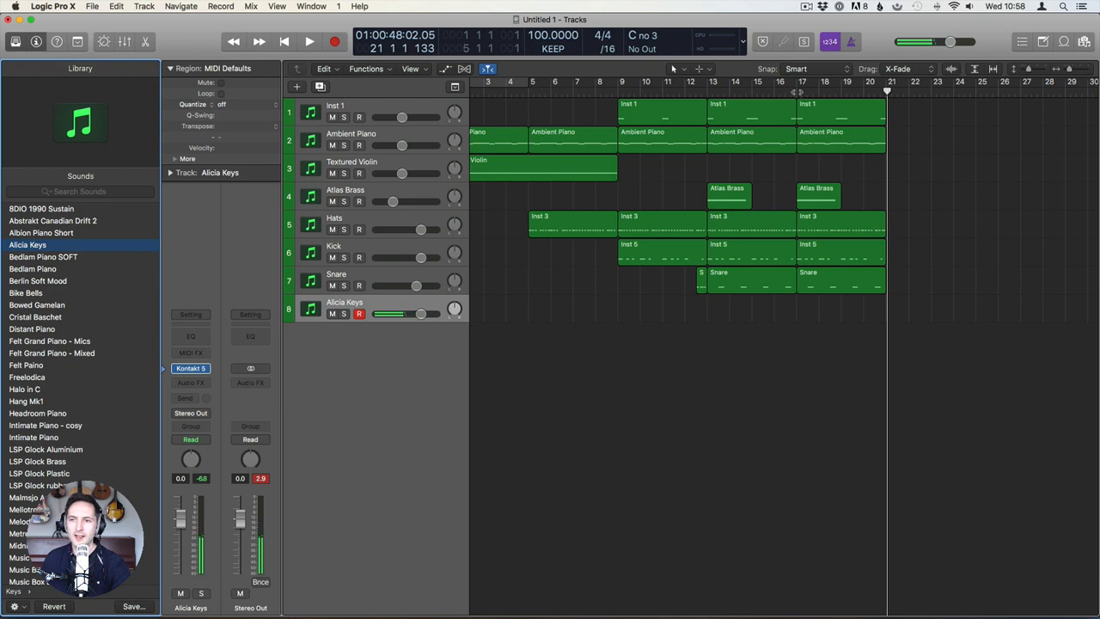
Record a piano part on the Alicia Keys track from bar 17 to bar 21.
click(825, 107)
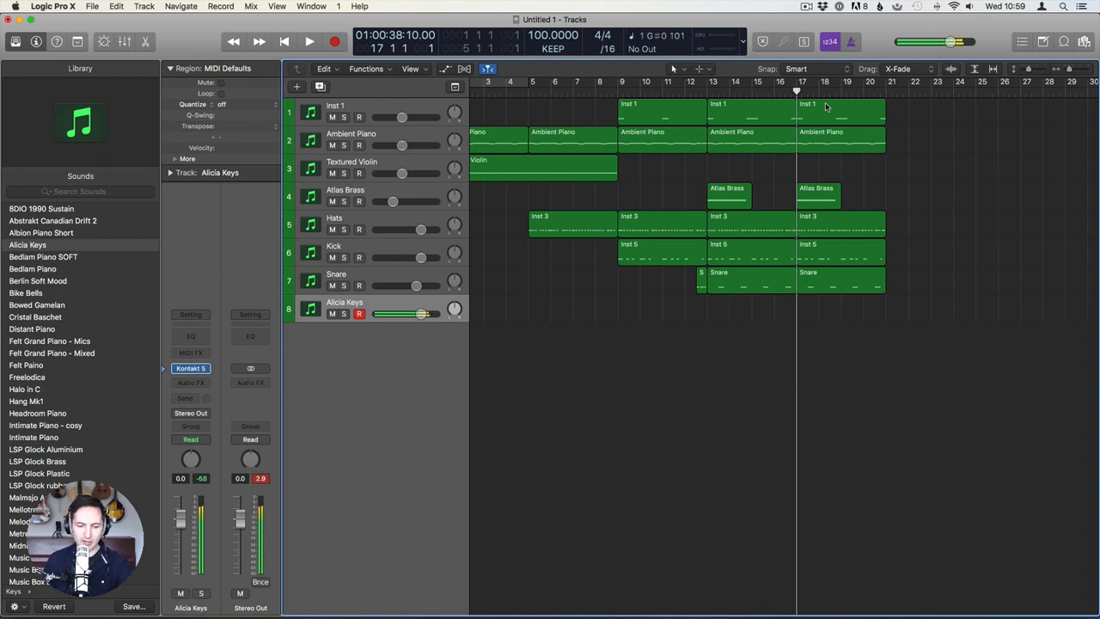
key(space)
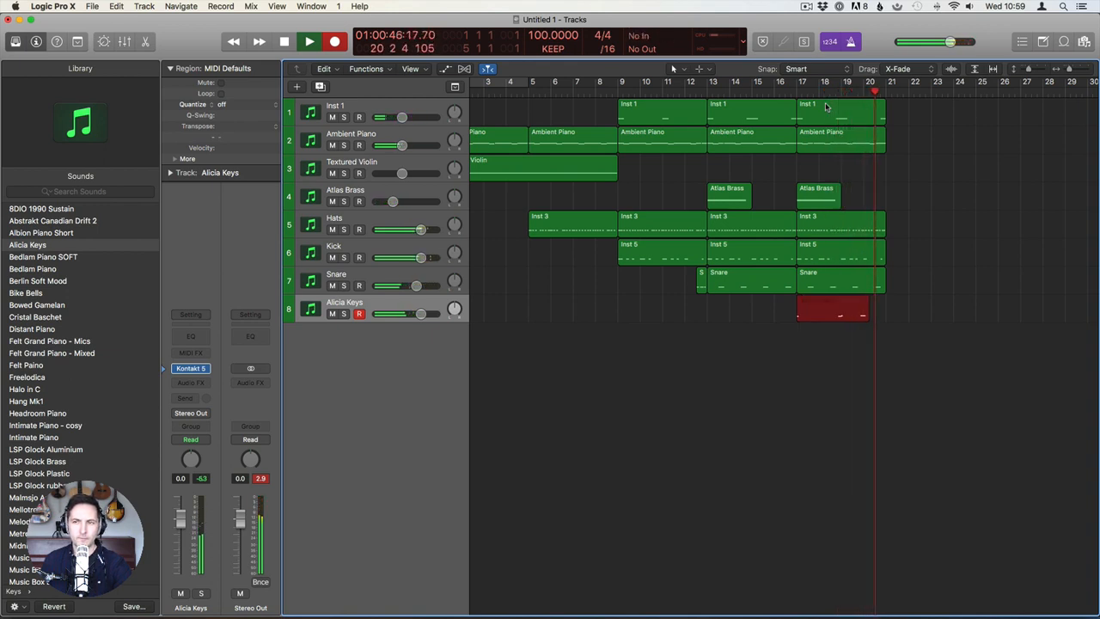
key(space)
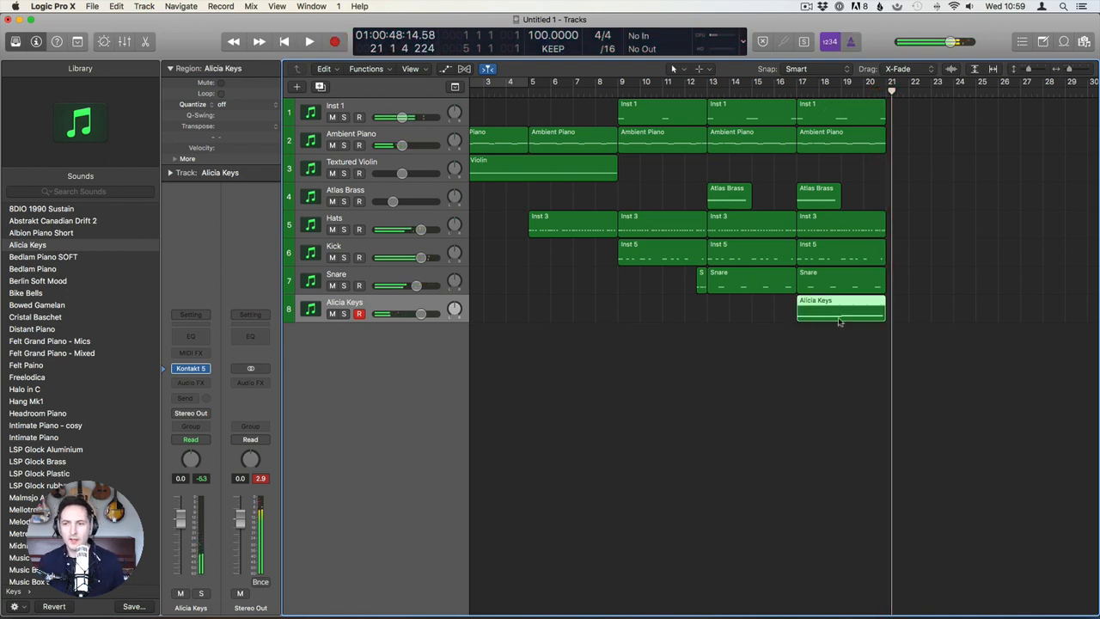
Duplicate all notes of the Alicia Keys region at bar 17 one octave higher in the Piano Roll.
double_click(837, 310)
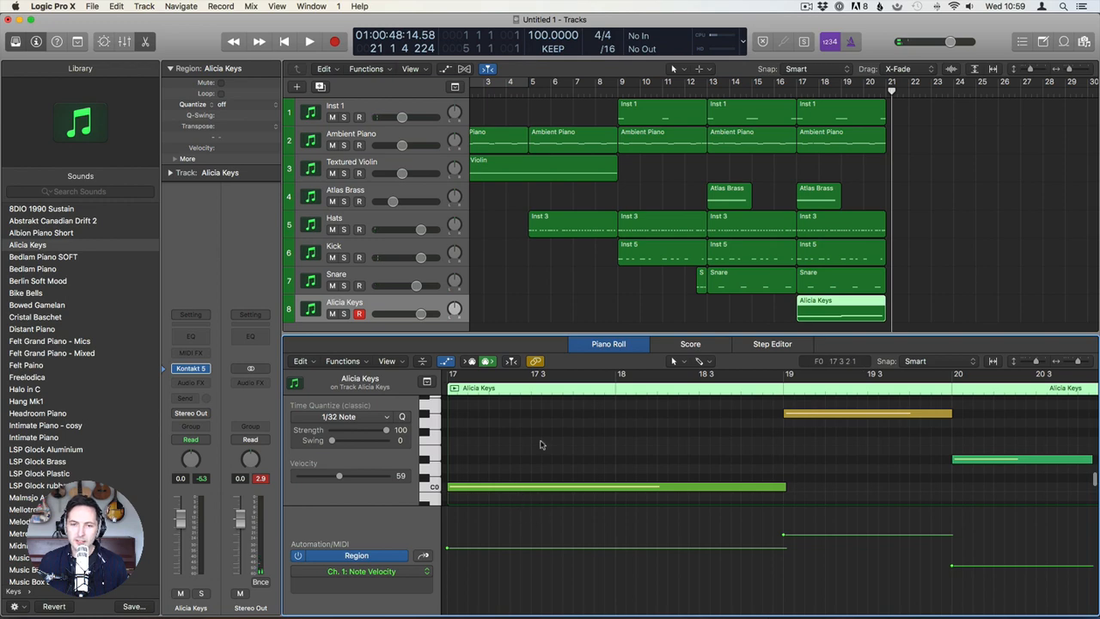
key(super+a)
click(446, 362)
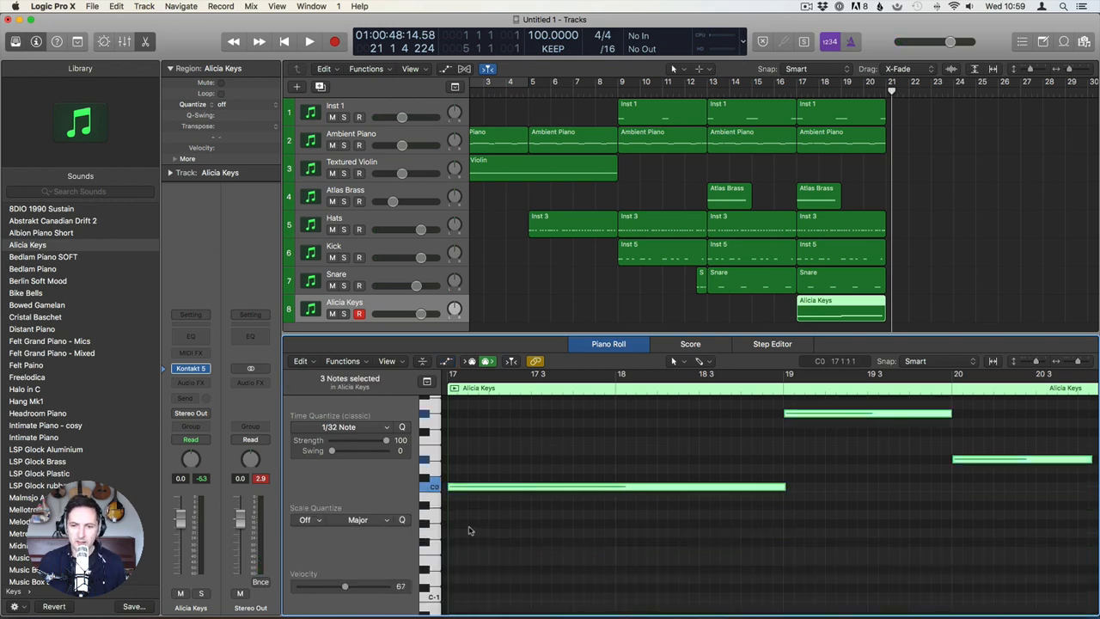
click(1026, 362)
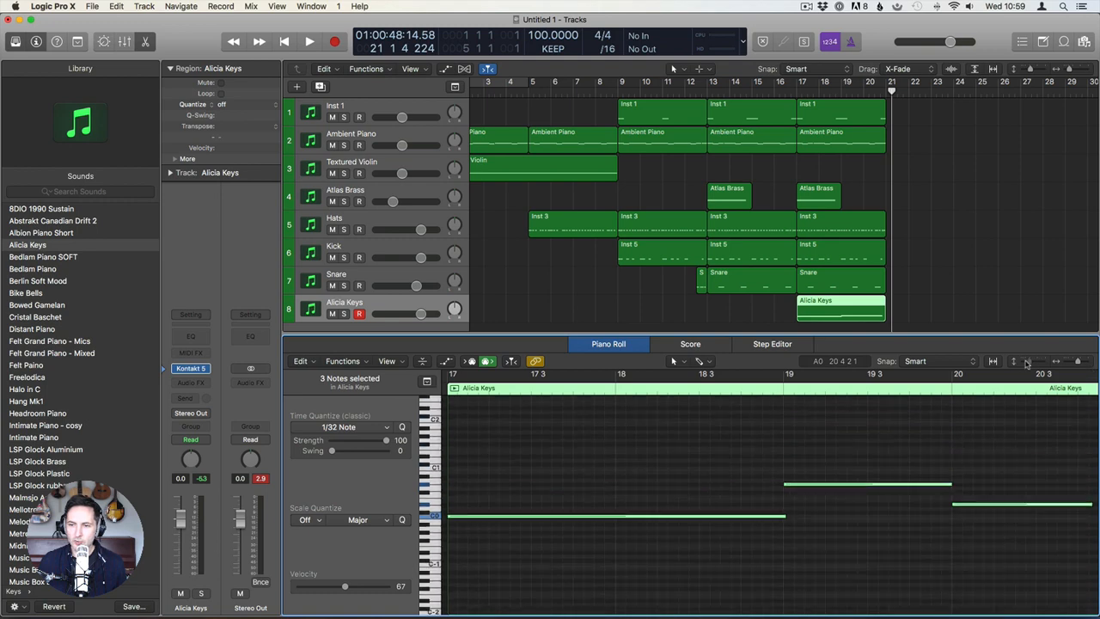
click(732, 495)
click(819, 504)
key(super+a)
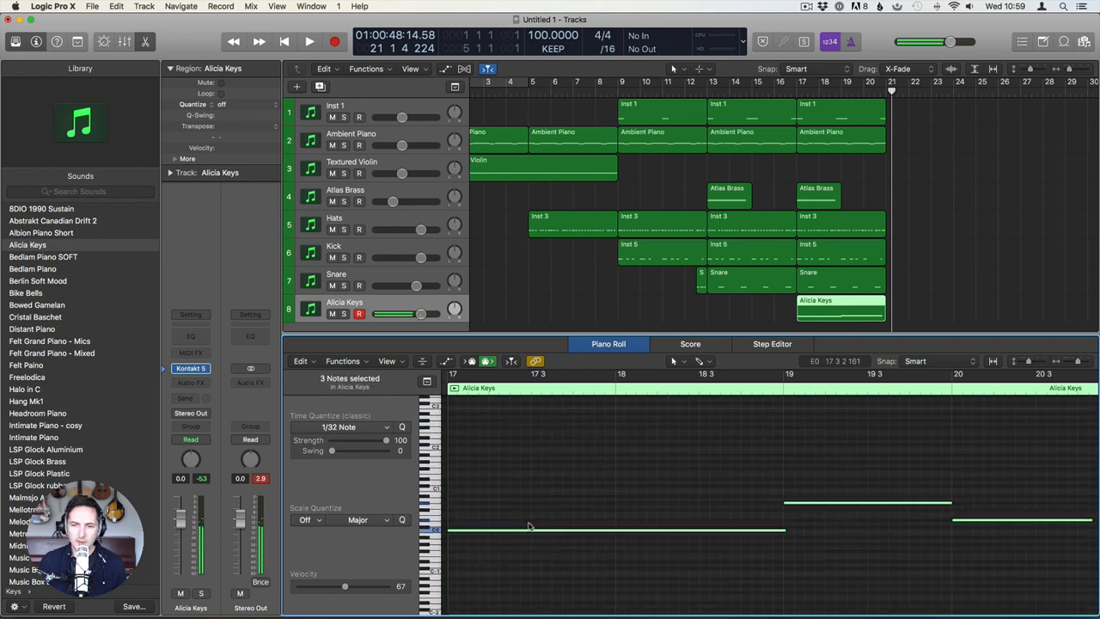
drag(461, 533, 462, 504)
click(439, 574)
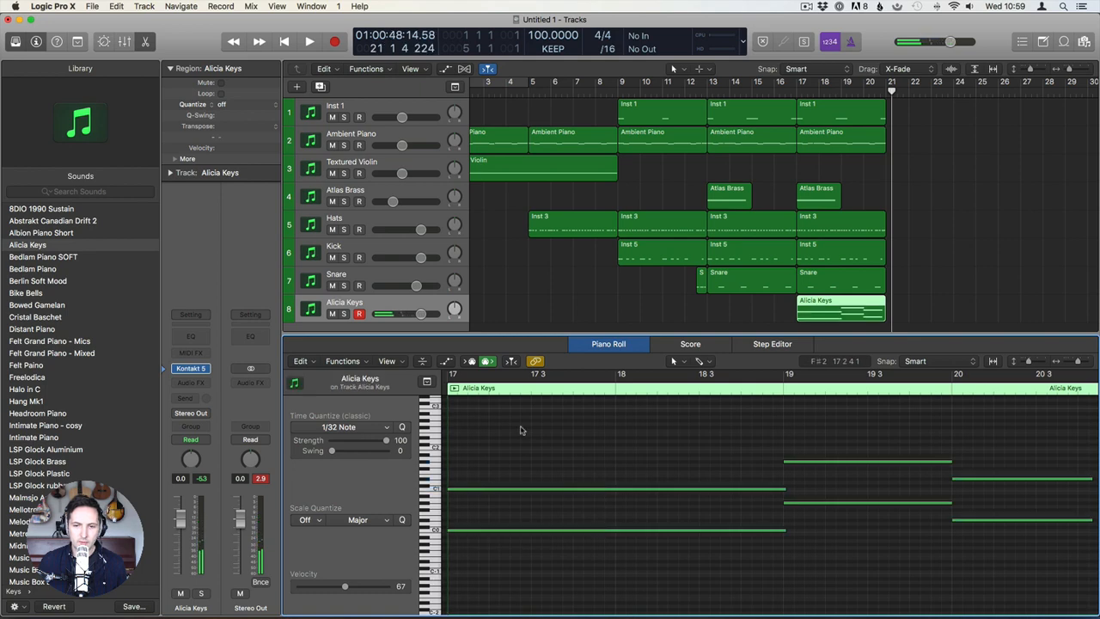
Try other pitches for the Inst 1 note at bar 19 while playing, restore its pitch, and replay from bar 17.
click(797, 94)
click(815, 106)
key(space)
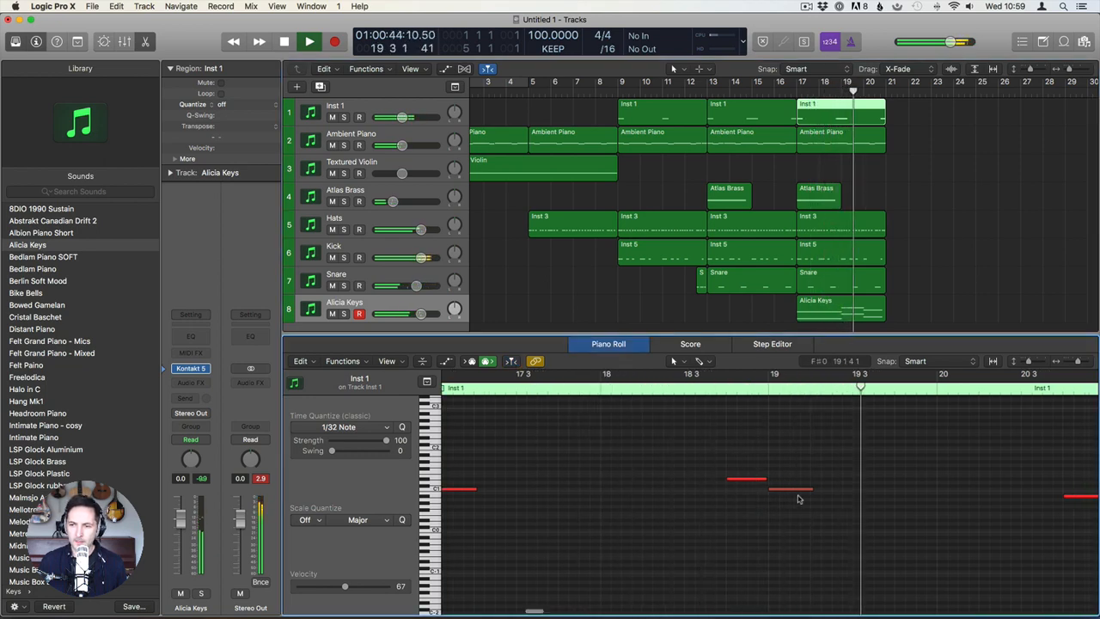
key(space)
drag(711, 491, 705, 461)
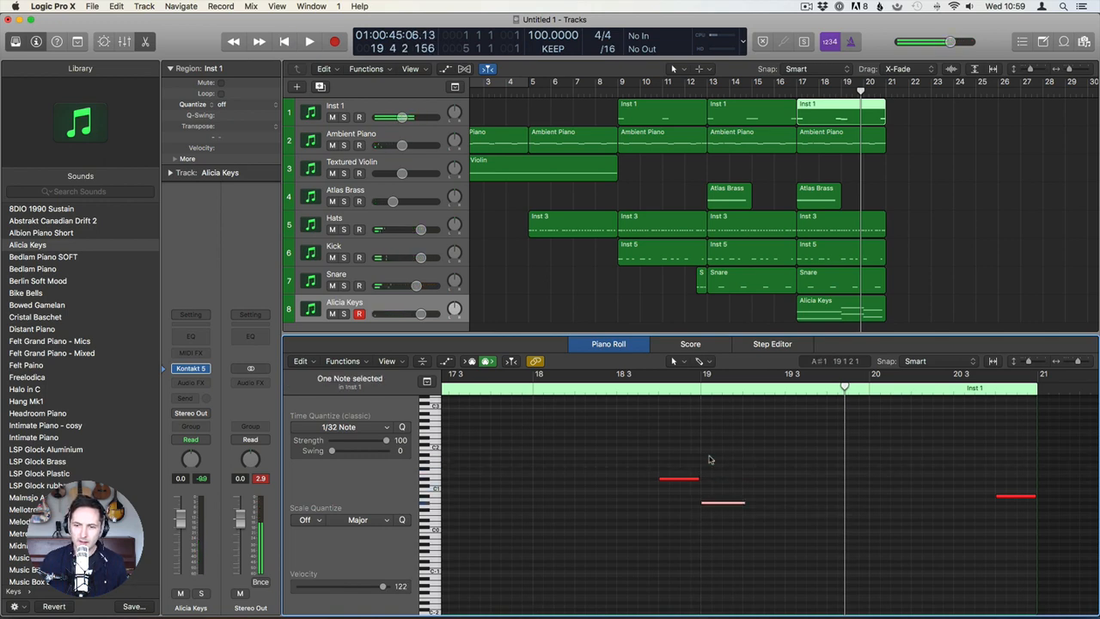
double_click(644, 392)
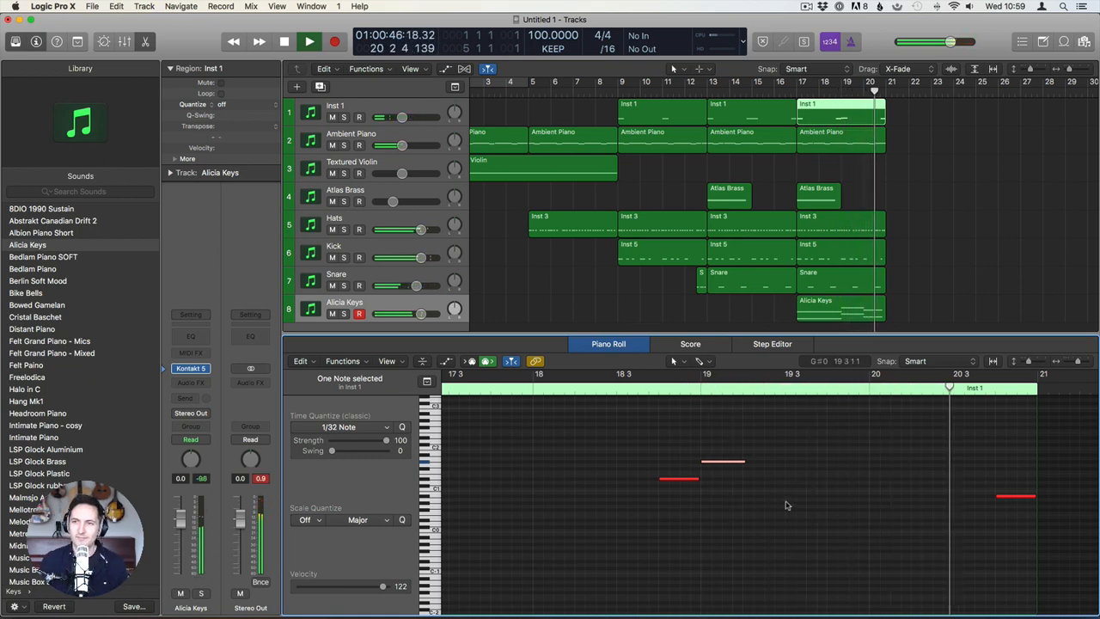
scroll(784, 504, right, 3)
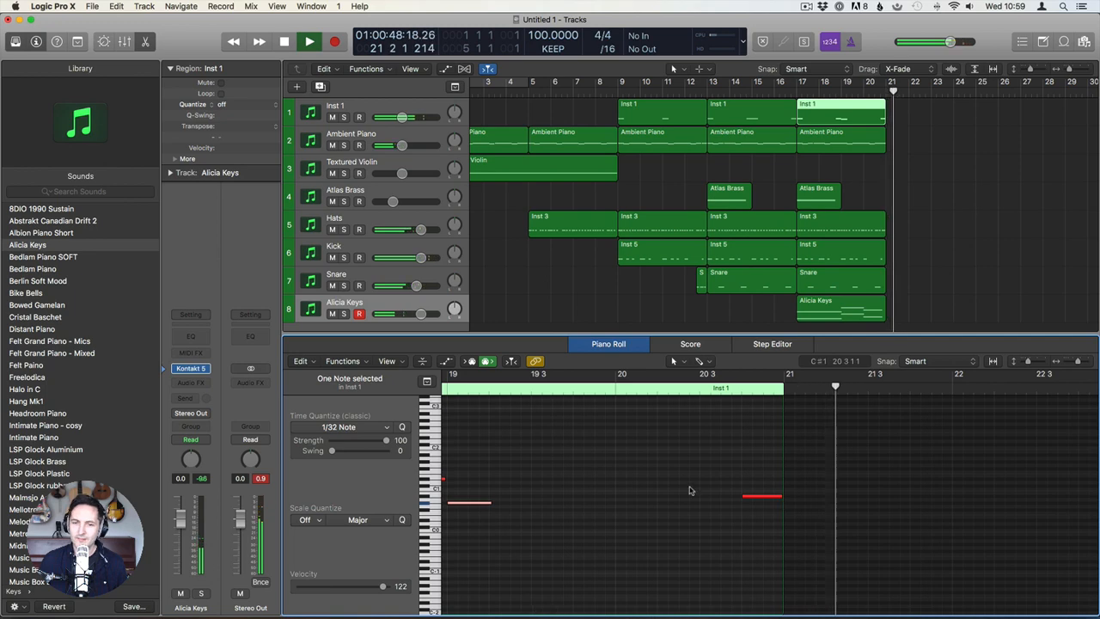
key(space)
scroll(693, 489, left, 2)
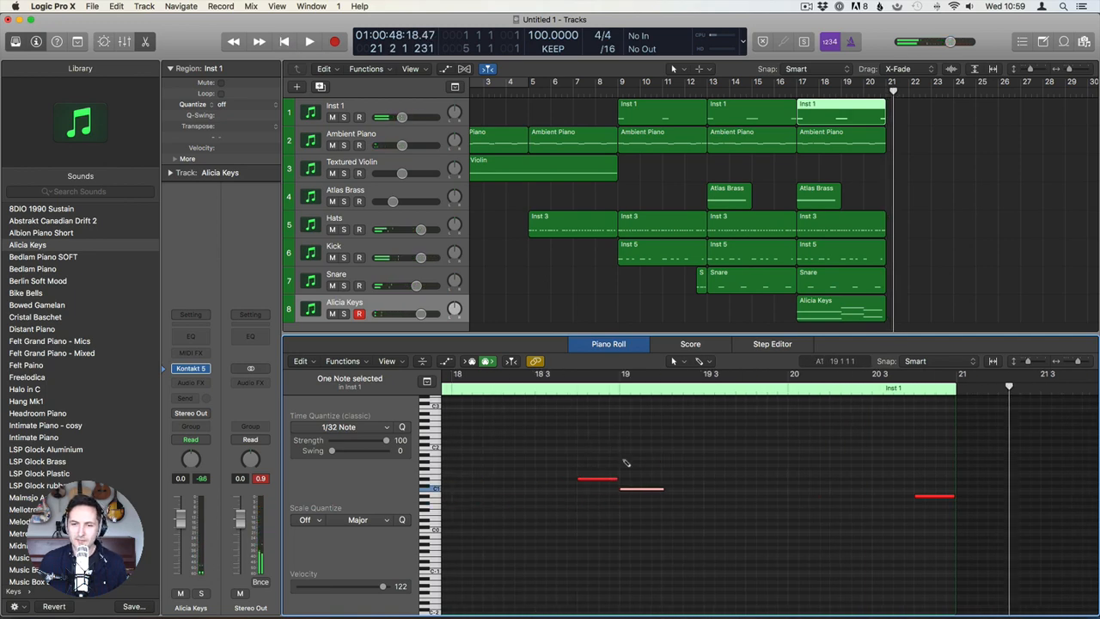
click(797, 91)
key(space)
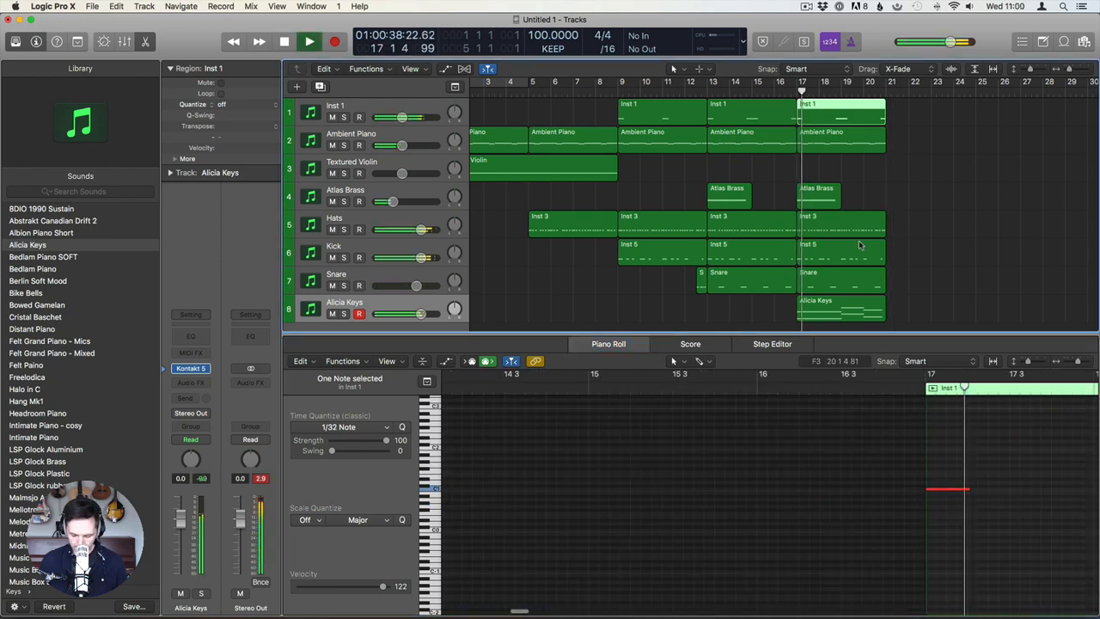
key(p)
click(938, 277)
key(space)
Copy the Alicia Keys region from bar 17 to bar 13 and delete the copy's part from bar 15 onward.
mouse_move(818, 316)
mouse_down()
mouse_move(703, 309)
mouse_move(754, 316)
mouse_up()
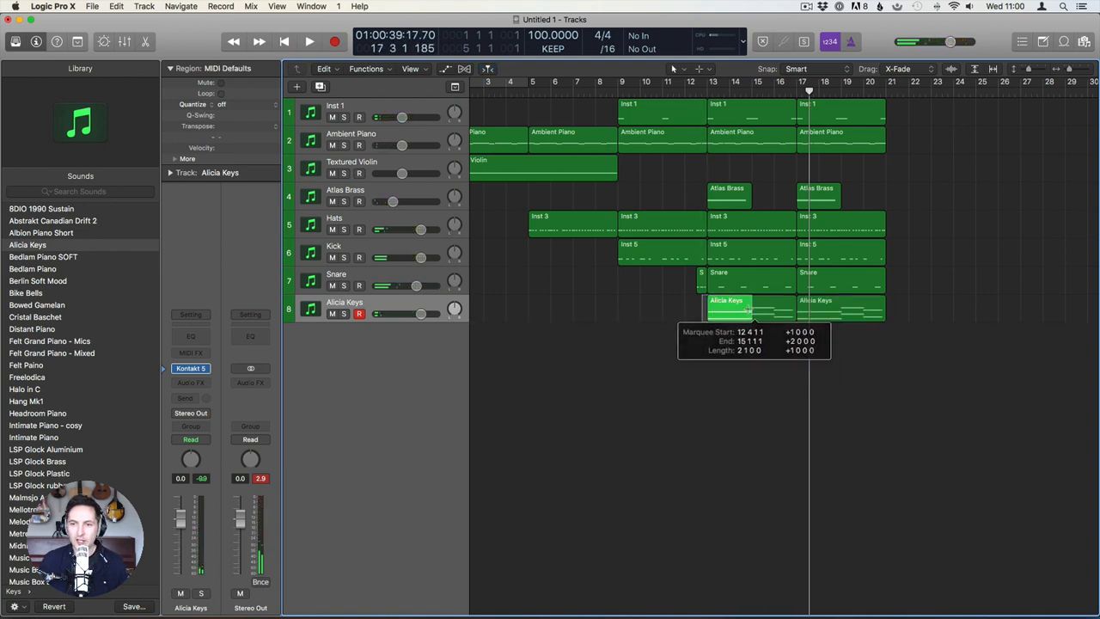
key(Delete)
click(634, 231)
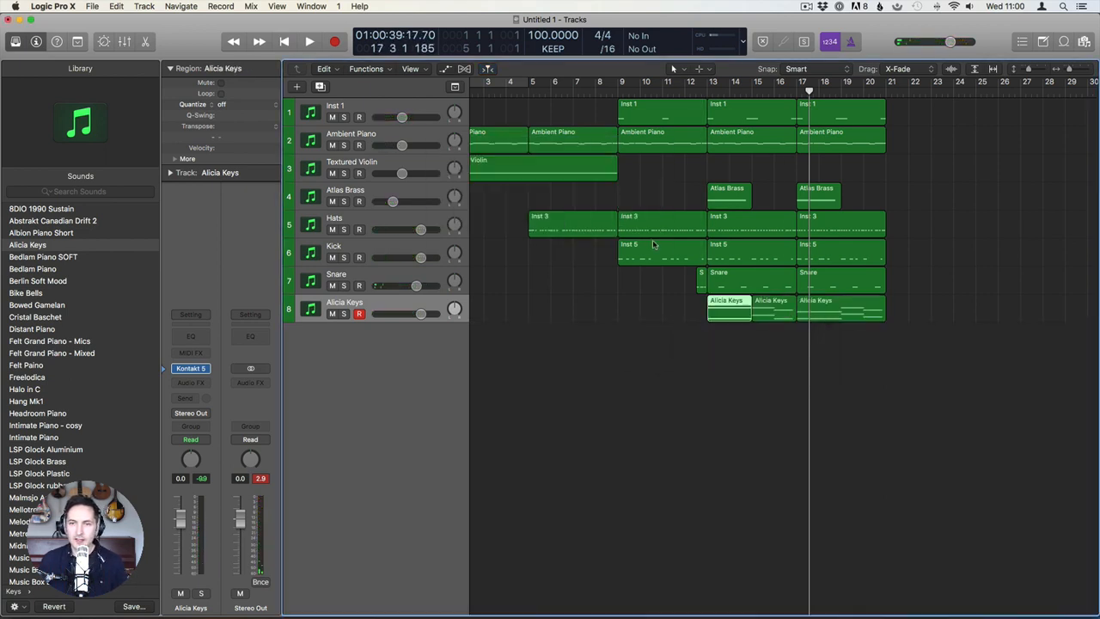
click(763, 302)
key(Delete)
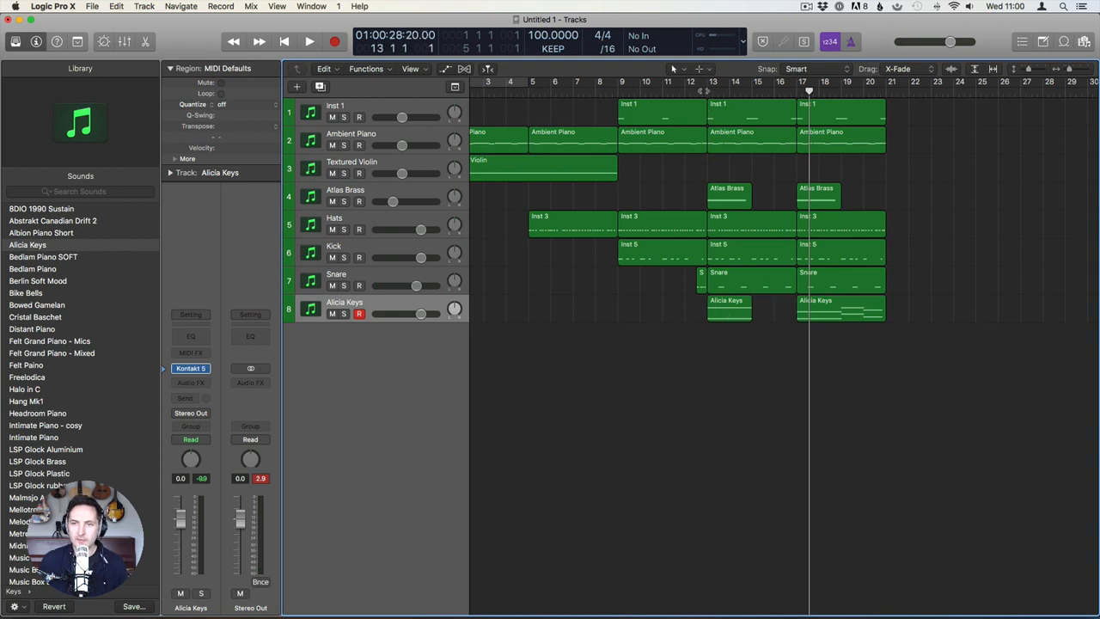
Play from bar 13, try a copy of the two-bar Alicia Keys region at bar 15, and delete that copy.
click(704, 91)
key(space)
drag(723, 310, 767, 312)
click(675, 168)
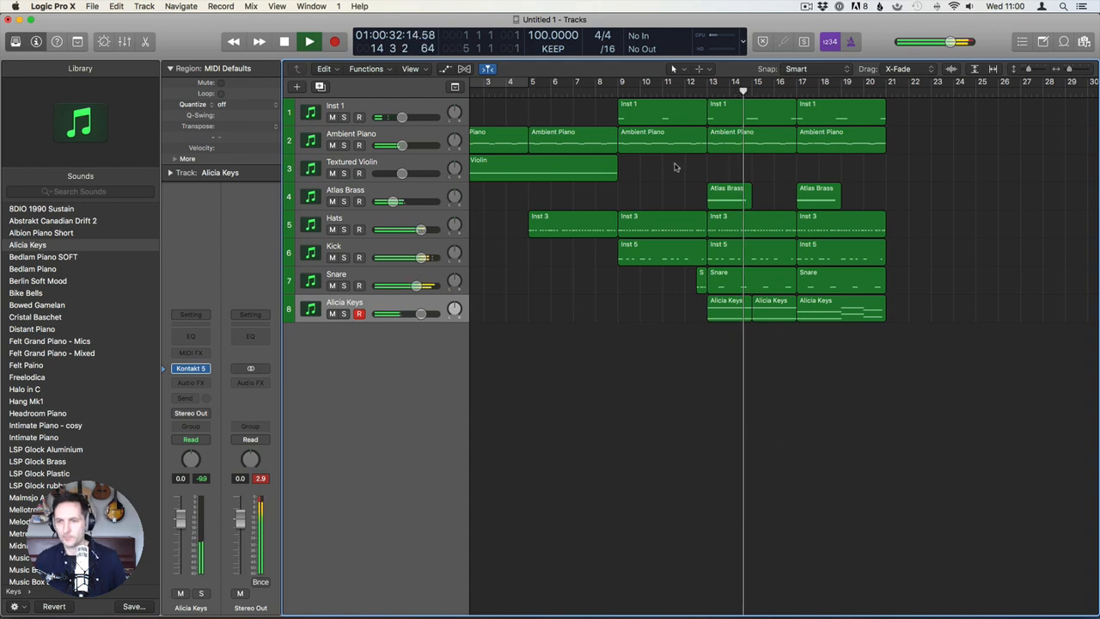
click(775, 314)
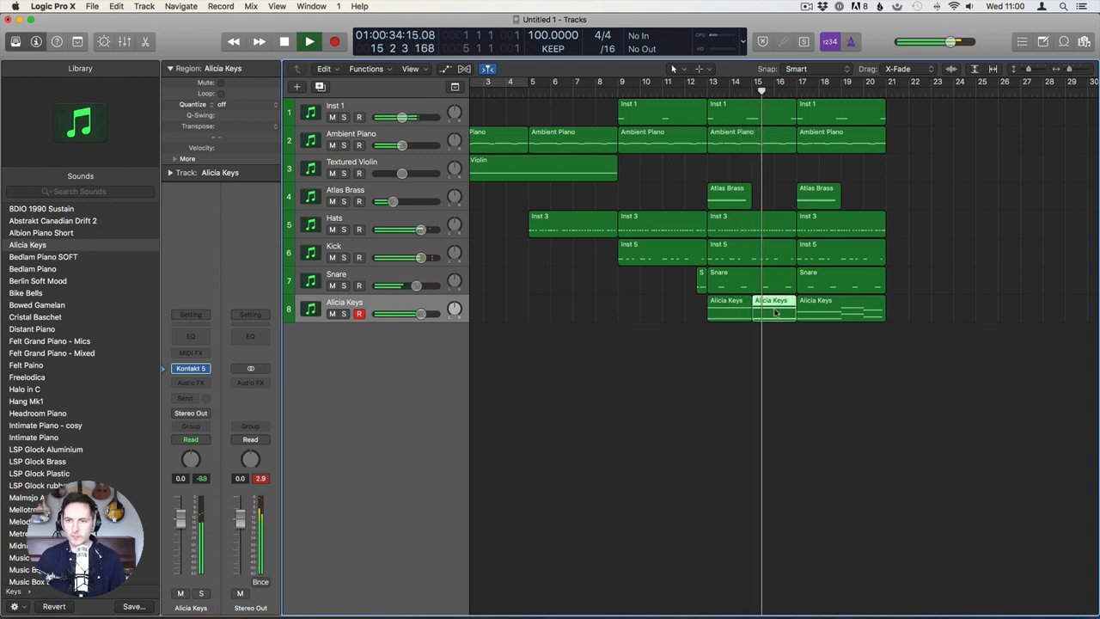
key(Delete)
Move the four-bar Alicia Keys region to bar 21 and copy the two-bar one from bar 13 to bar 17.
drag(824, 312, 913, 312)
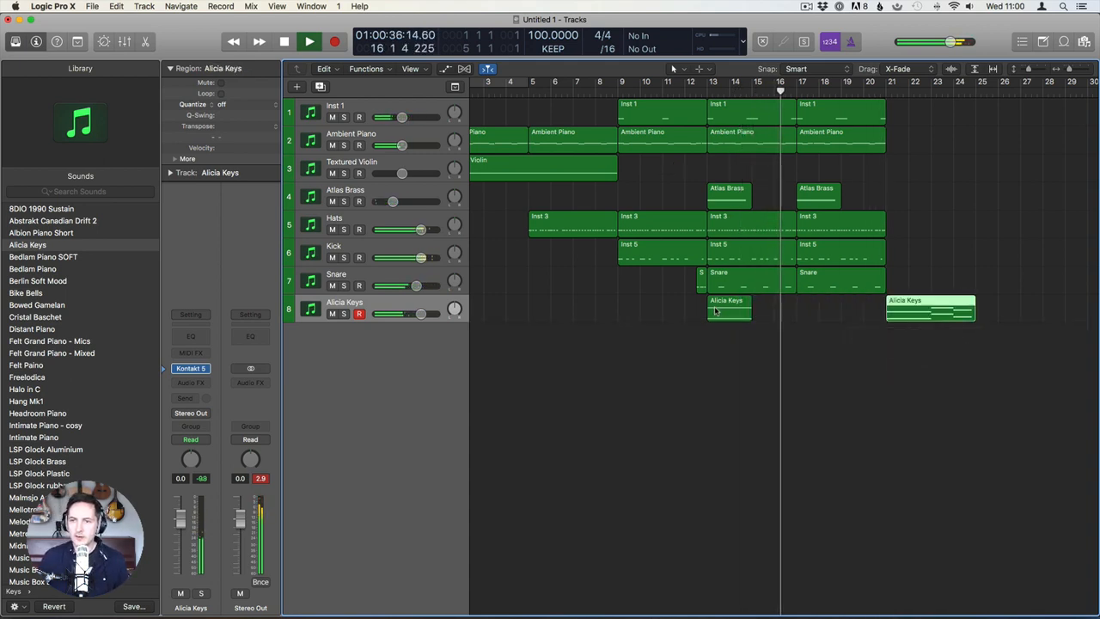
drag(715, 311, 818, 312)
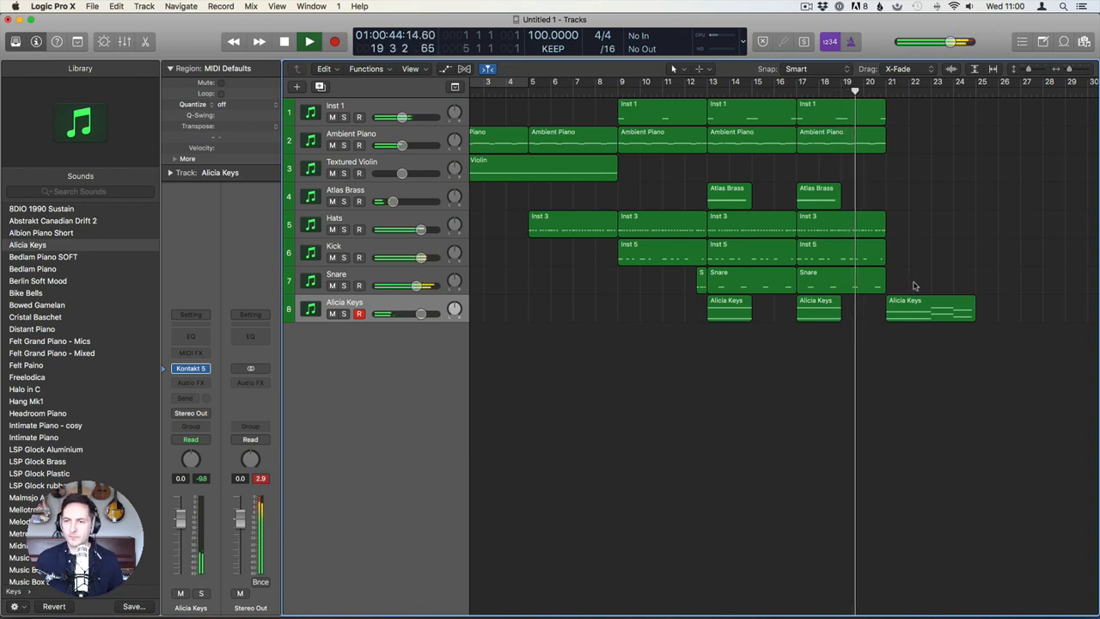
Copy the bar 17 regions of Inst 1, Ambient Piano, Atlas Brass, Hats, Kick and Snare to bar 21.
drag(915, 287, 898, 114)
click(951, 179)
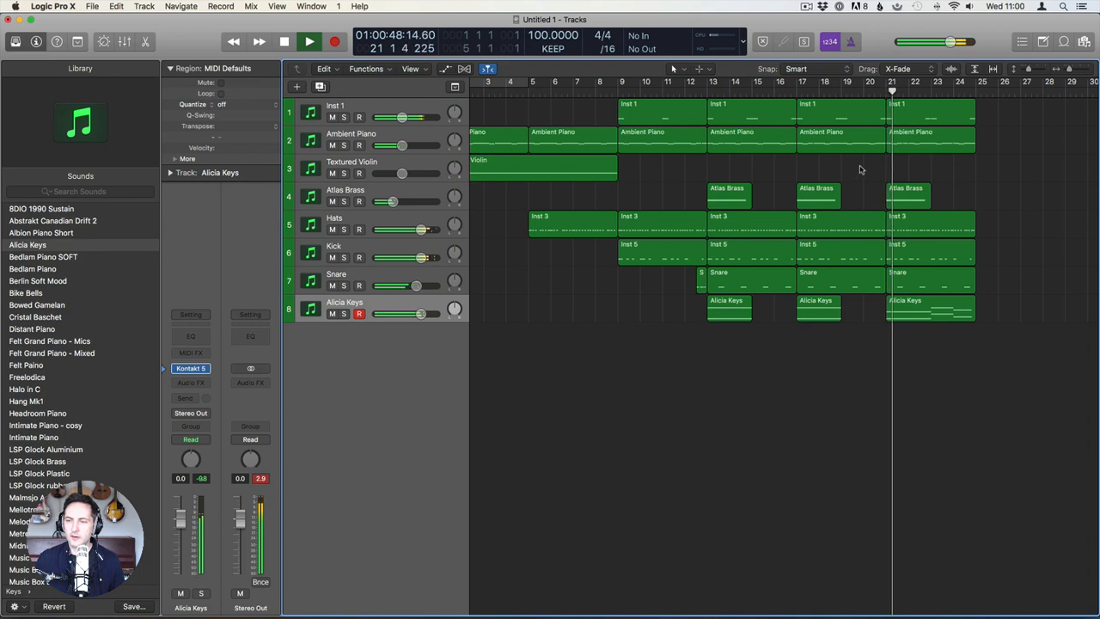
key(space)
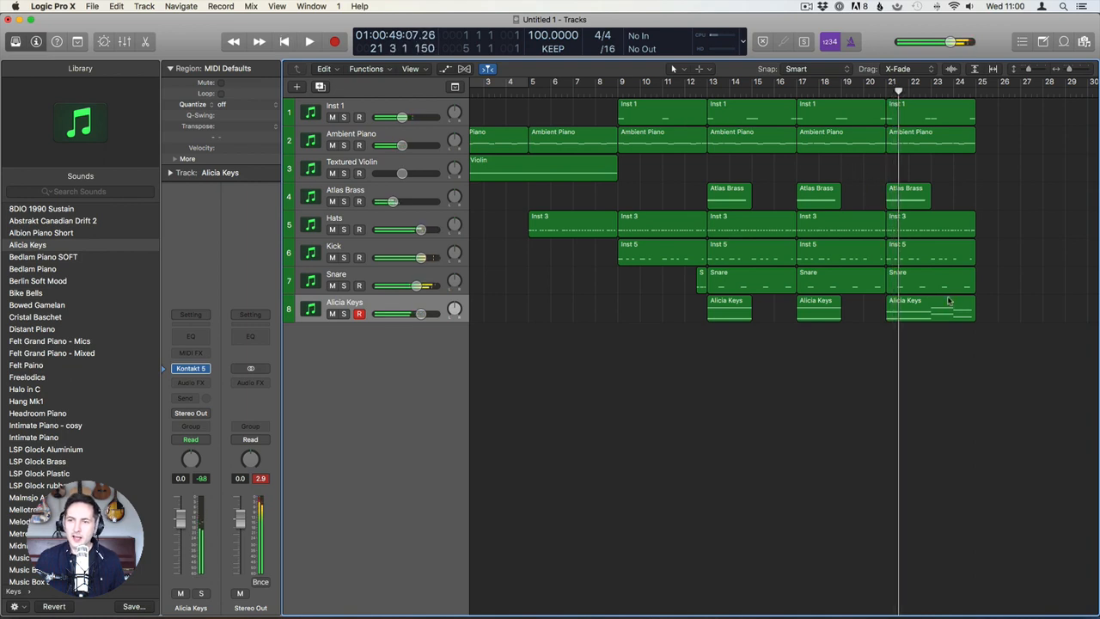
Delete the bar 23 note from the Inst 1 region that starts at bar 21, and play the section from bar 21.
double_click(937, 121)
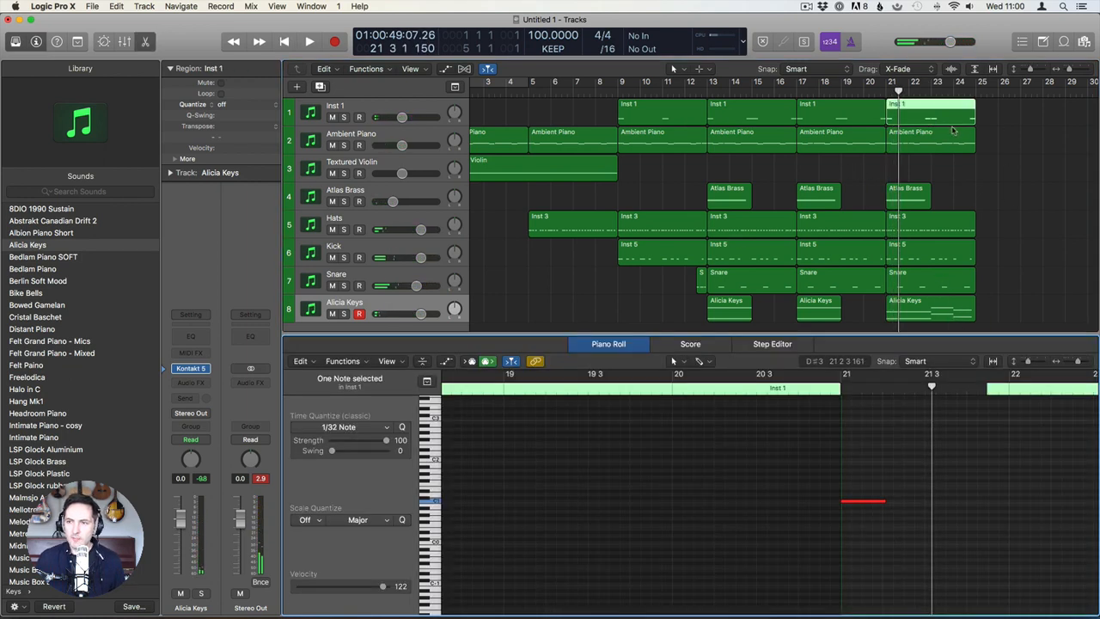
click(884, 472)
key(z)
click(794, 532)
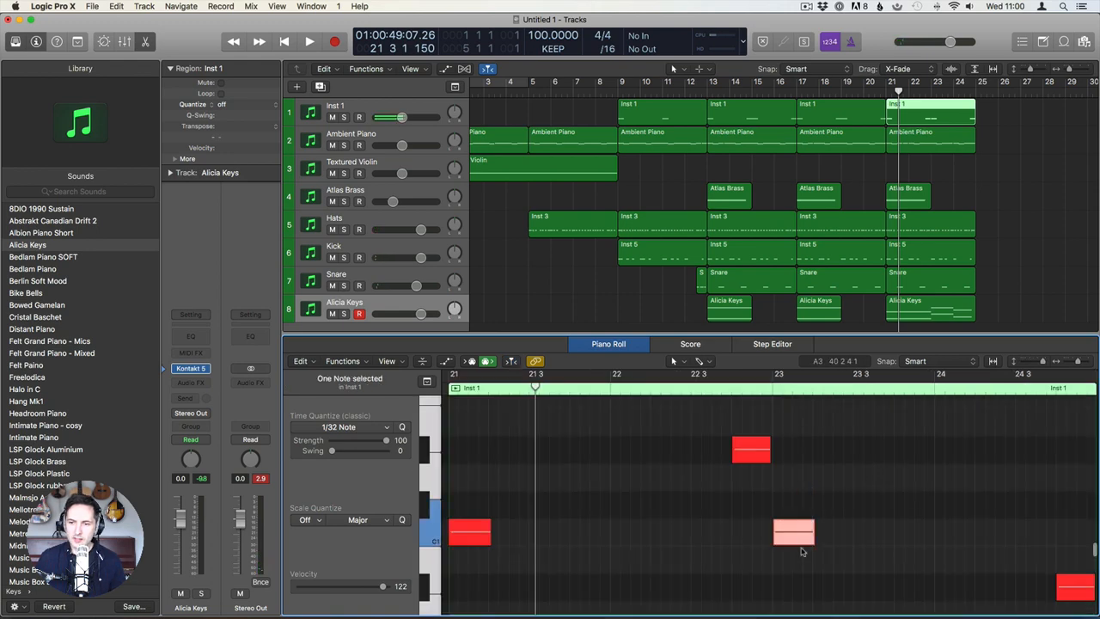
key(Delete)
click(885, 90)
key(space)
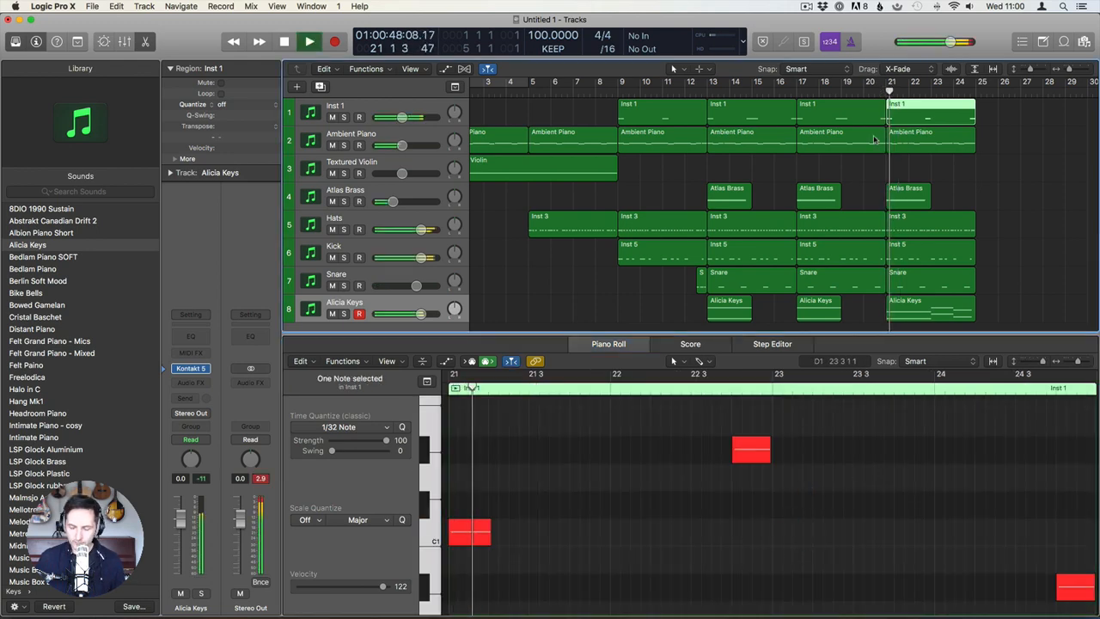
key(p)
click(996, 152)
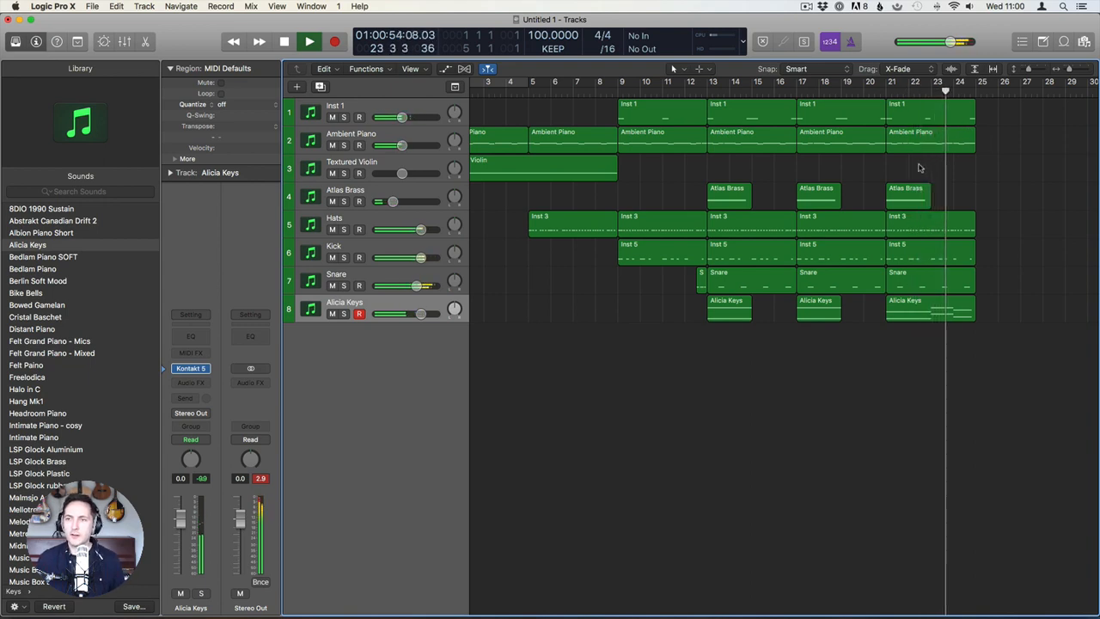
key(space)
Copy the Atlas Brass region from bar 21 to bar 23, raise the copy's middle note one semitone, and play from bar 21.
drag(907, 195, 952, 195)
key(p)
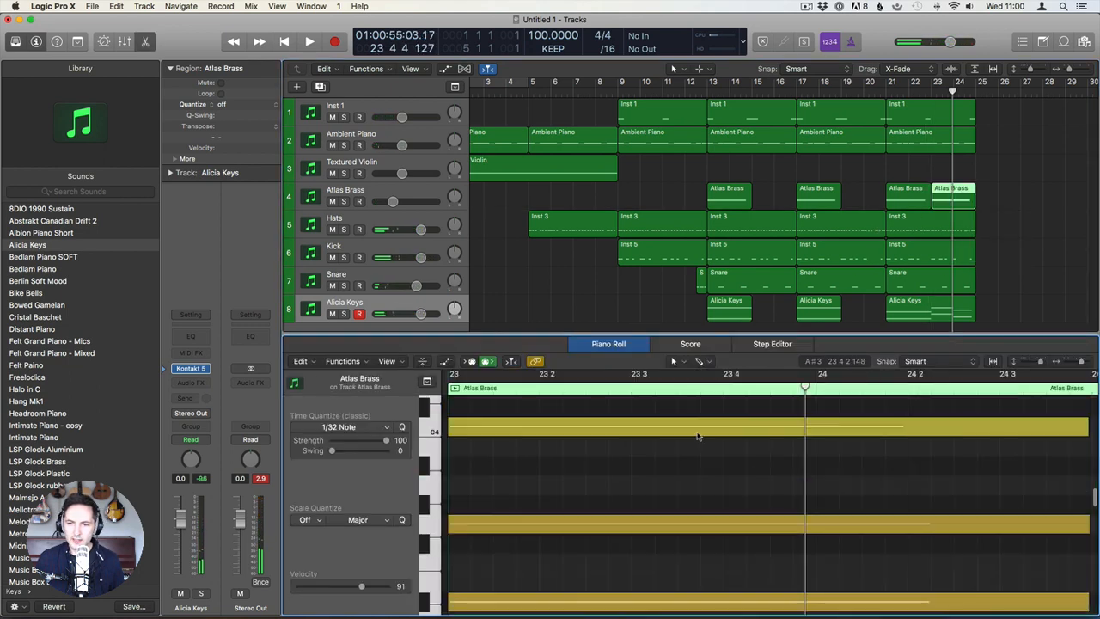
drag(503, 526, 504, 506)
click(885, 92)
key(space)
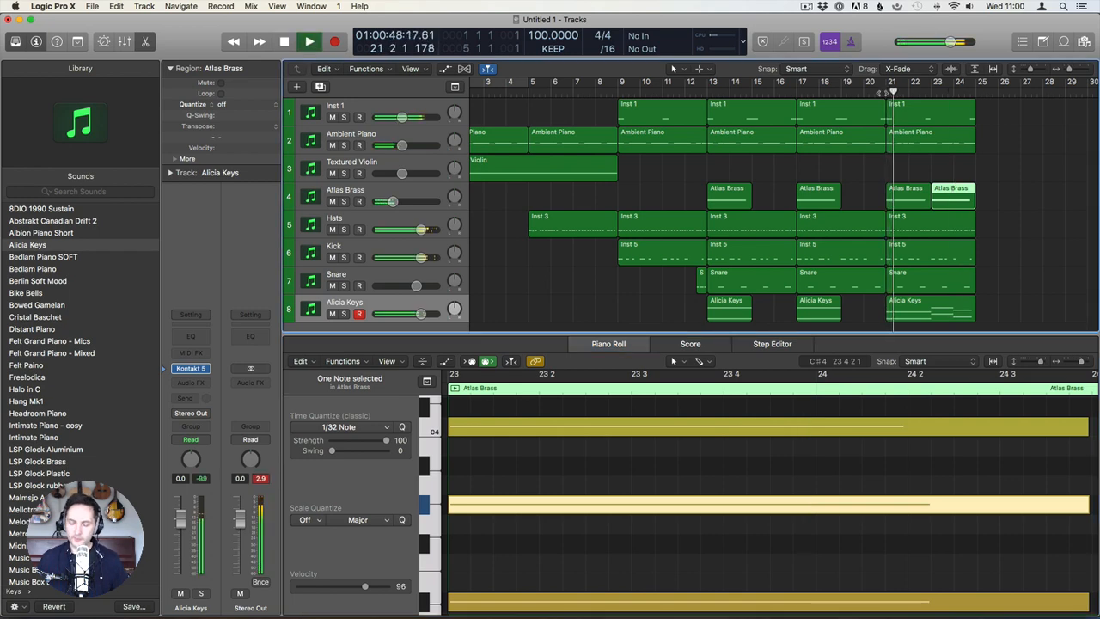
key(e)
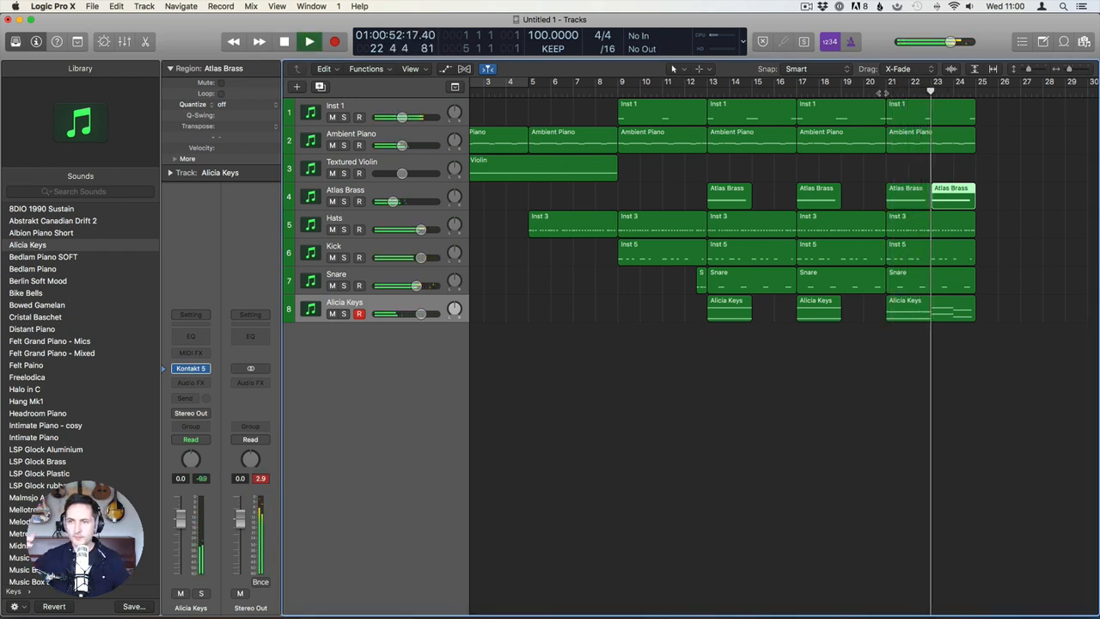
click(924, 168)
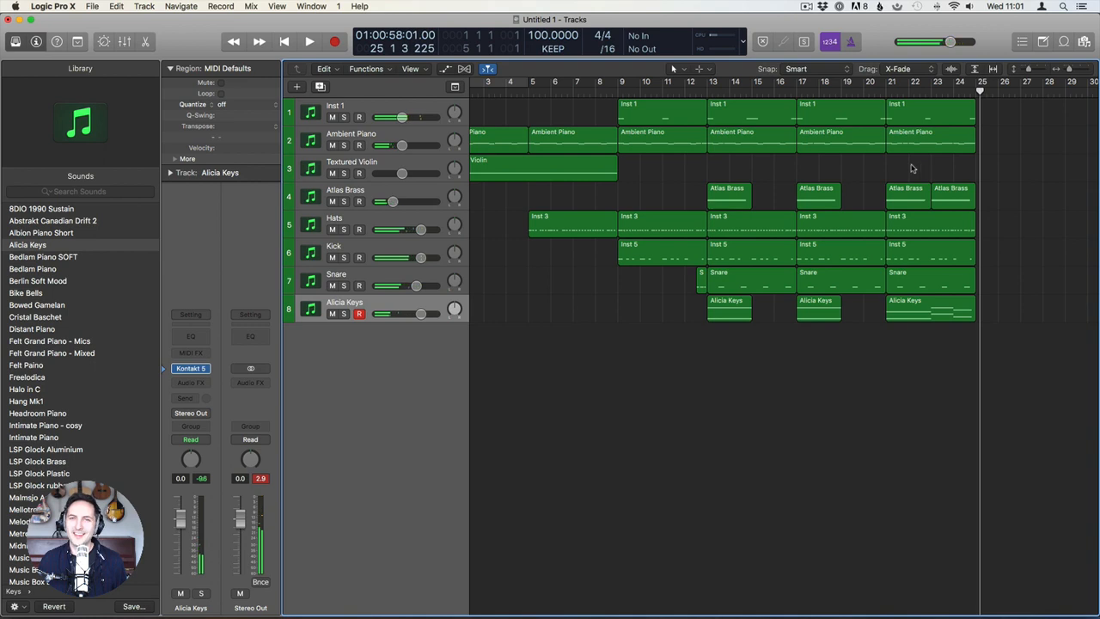
Duplicate the Textured Violin track's setup on a new track and load the Ambient Ukulele preset on it.
click(886, 91)
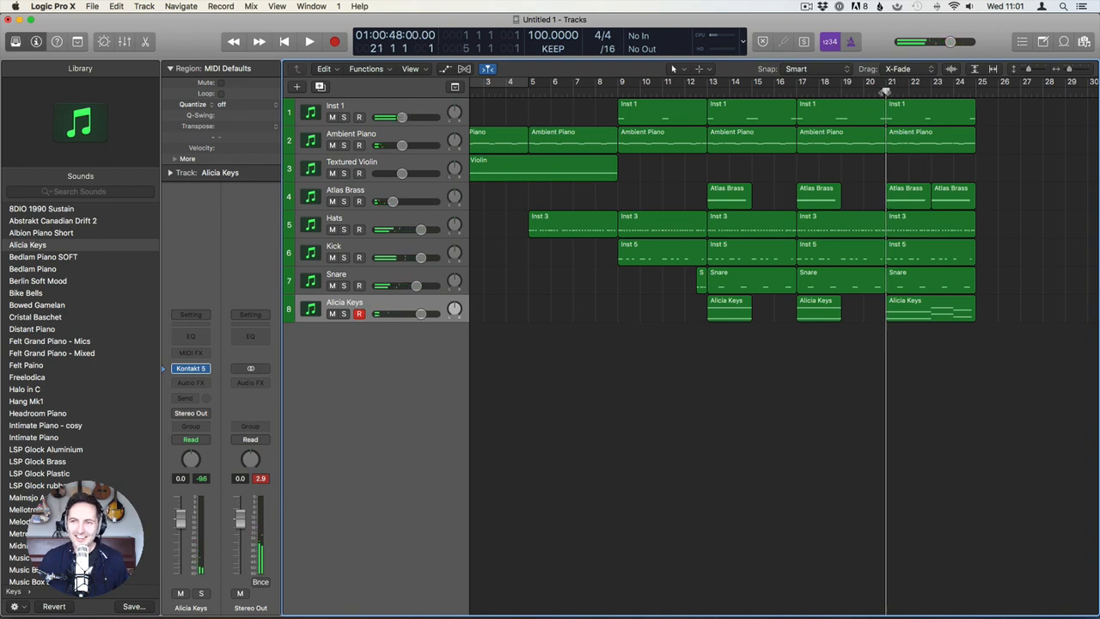
click(367, 167)
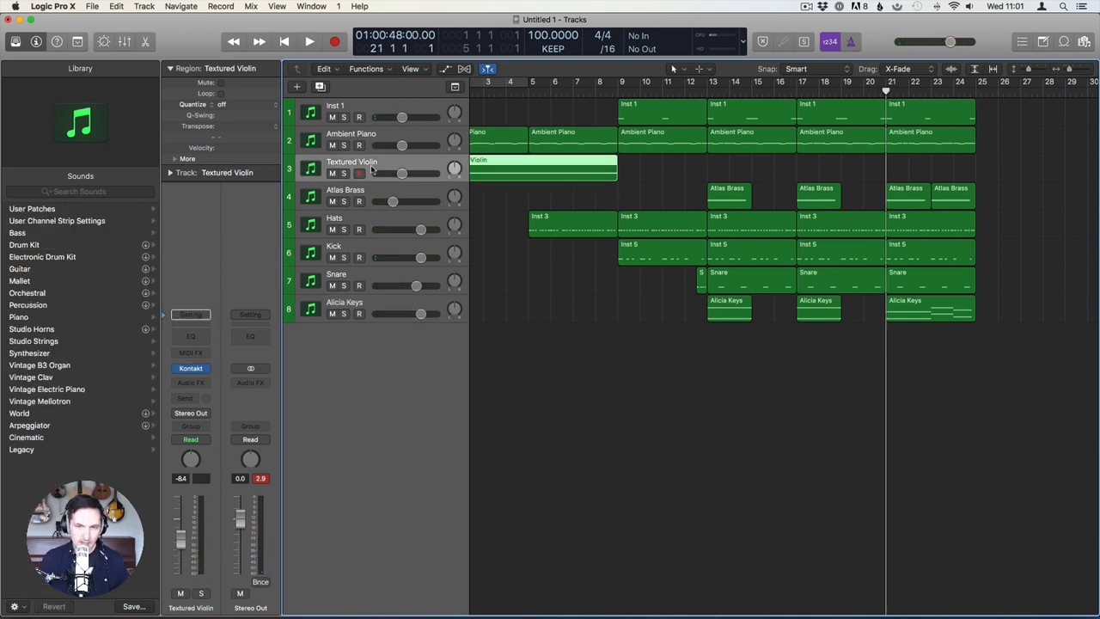
key(super+d)
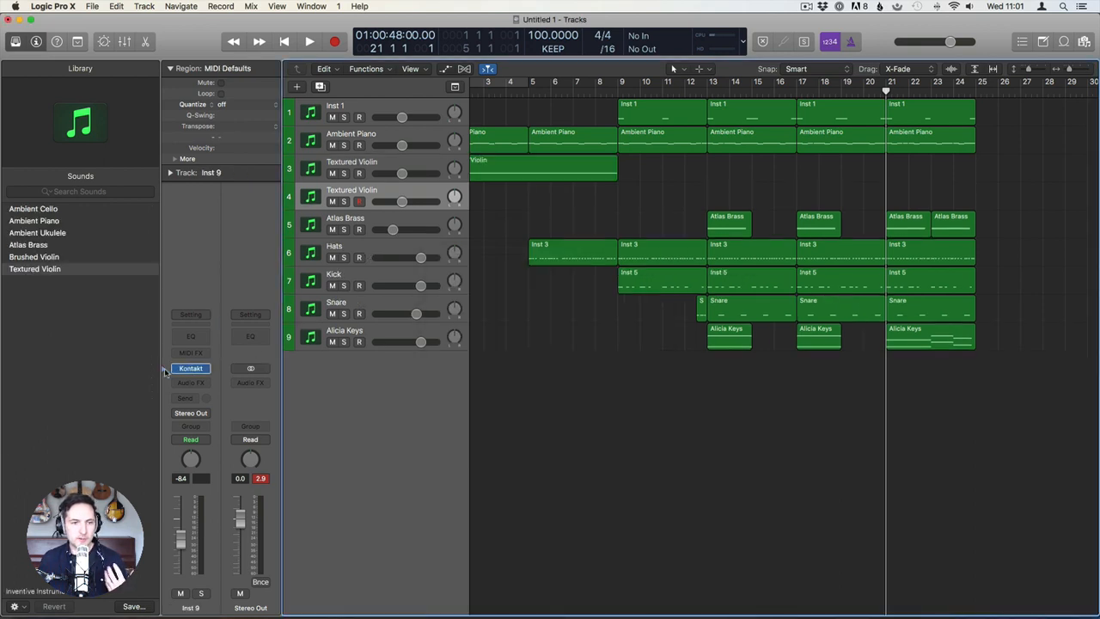
click(50, 233)
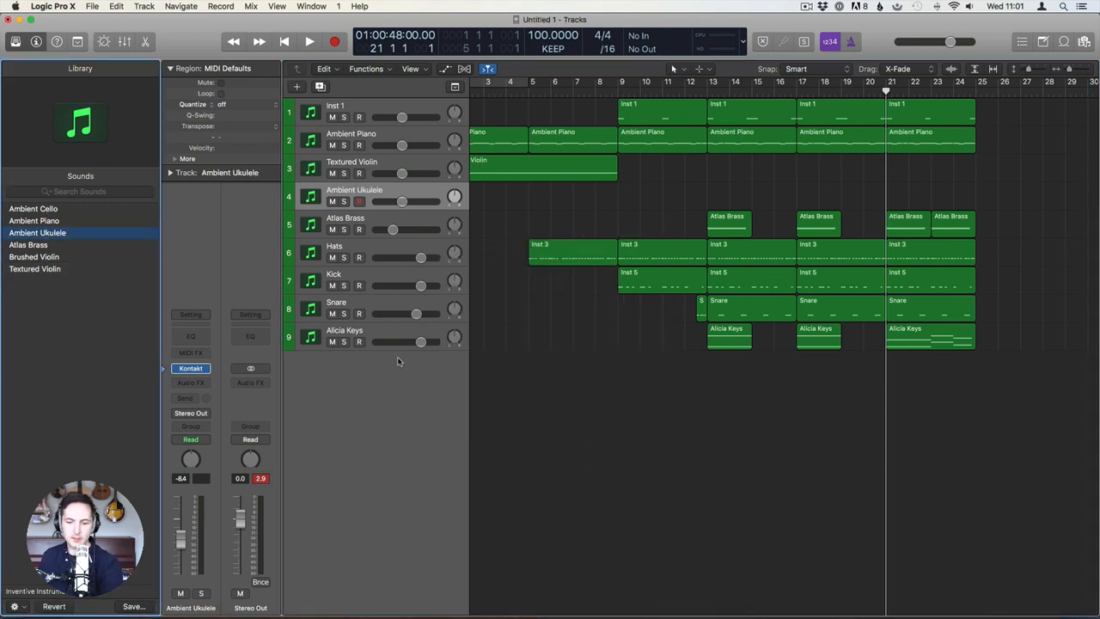
Add an Arpeggiator MIDI effect to the Ambient Ukulele track and record a part on it from bar 21 to bar 25.
click(202, 352)
click(214, 367)
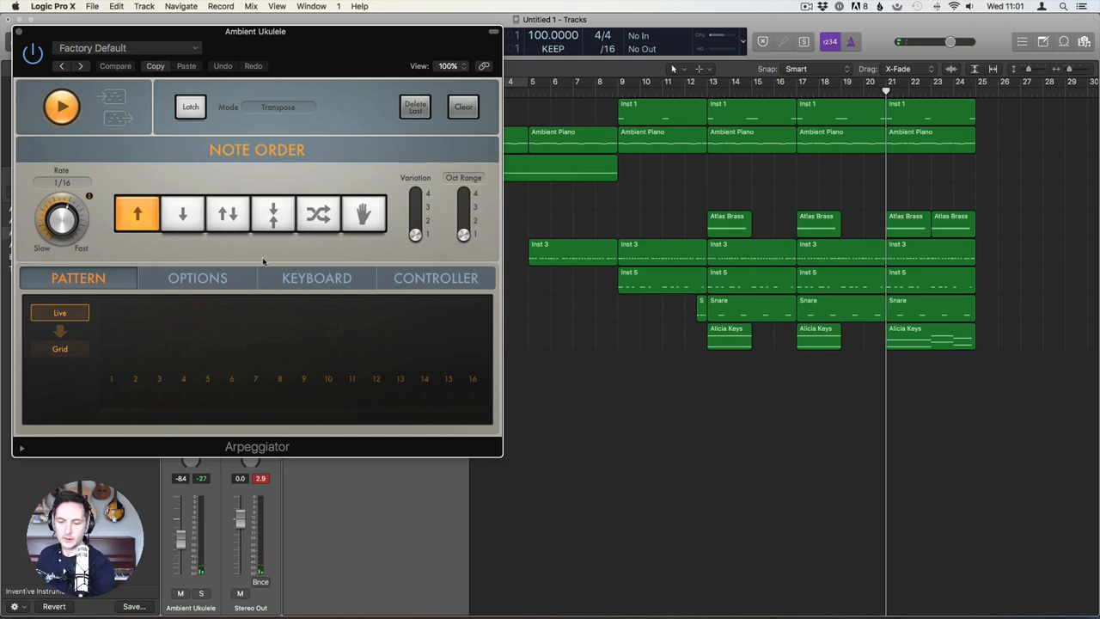
click(19, 33)
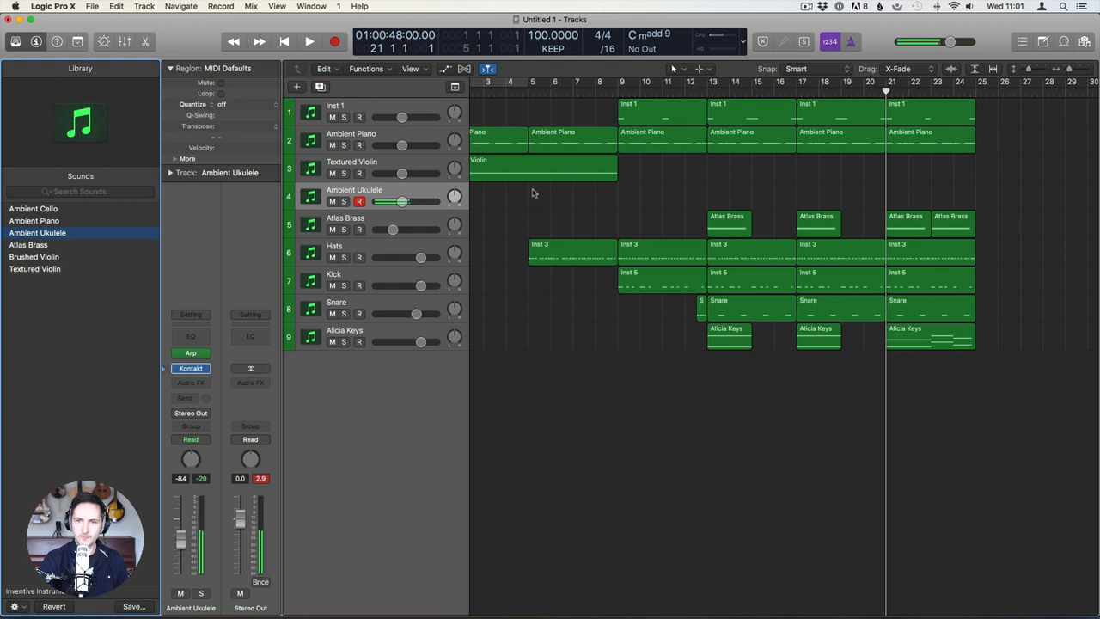
key(space)
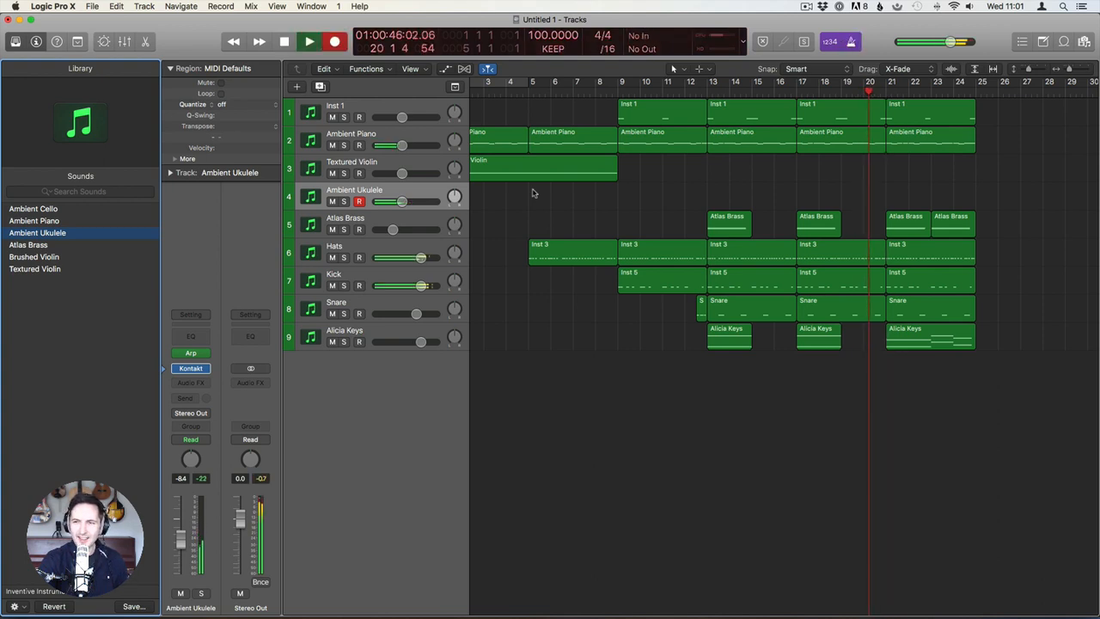
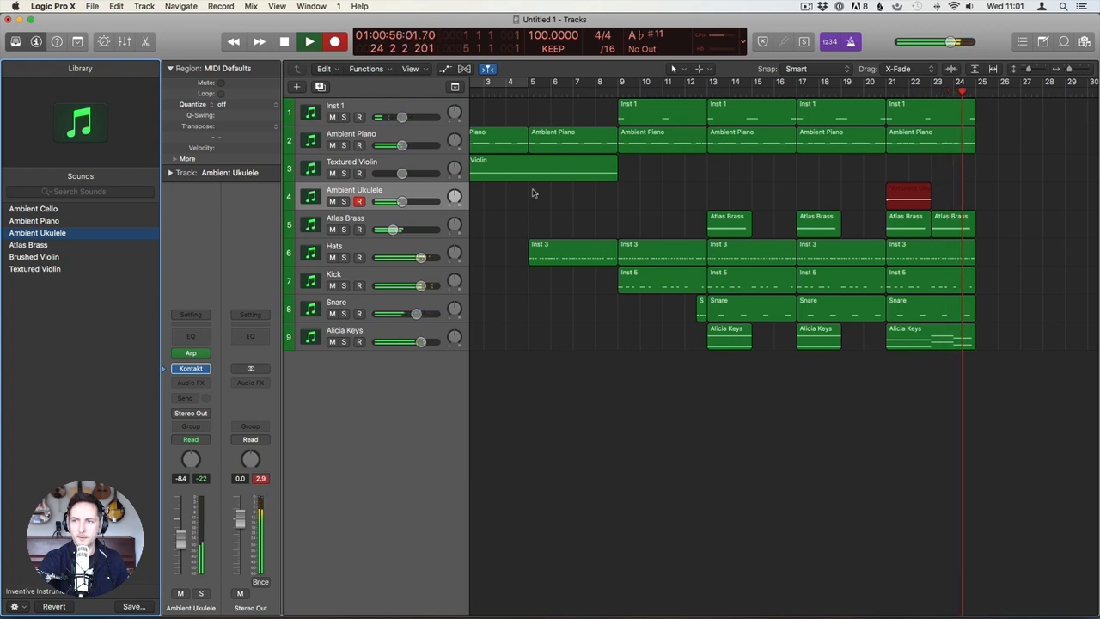
key(space)
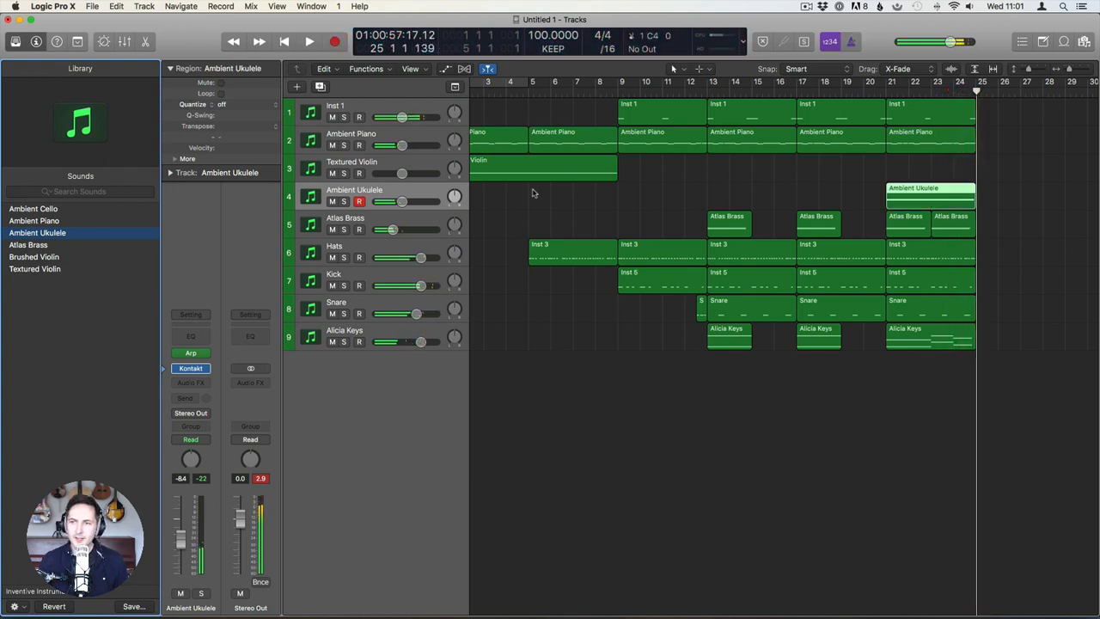
In the Ambient Ukulele region, extend the first top note to bar 23 and the ends of the other notes to the region's end.
key(p)
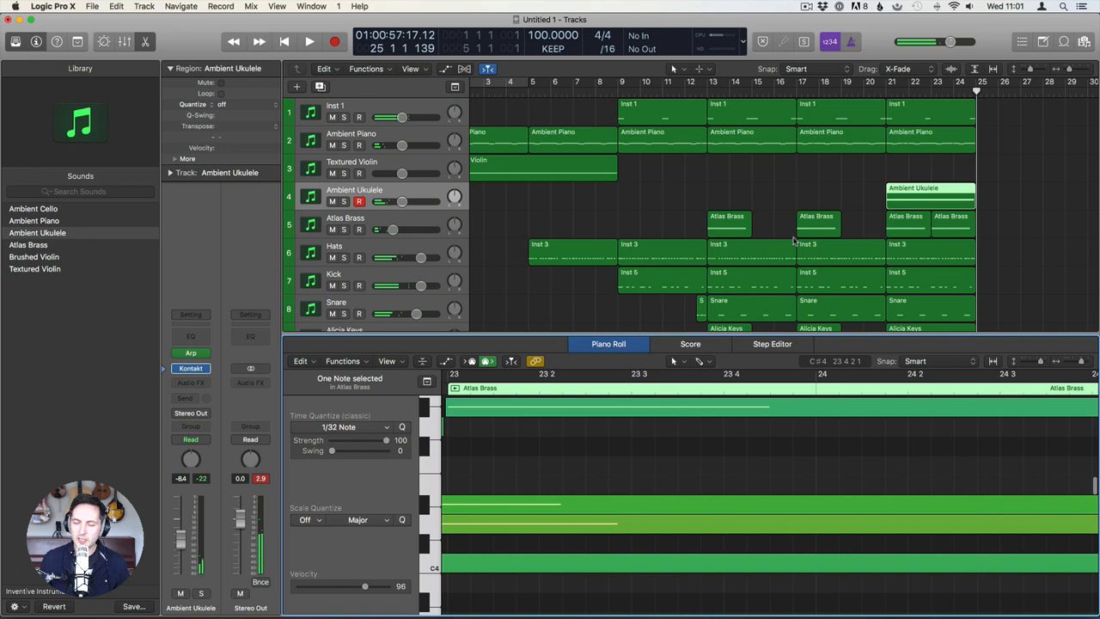
click(545, 478)
key(super+a)
click(547, 478)
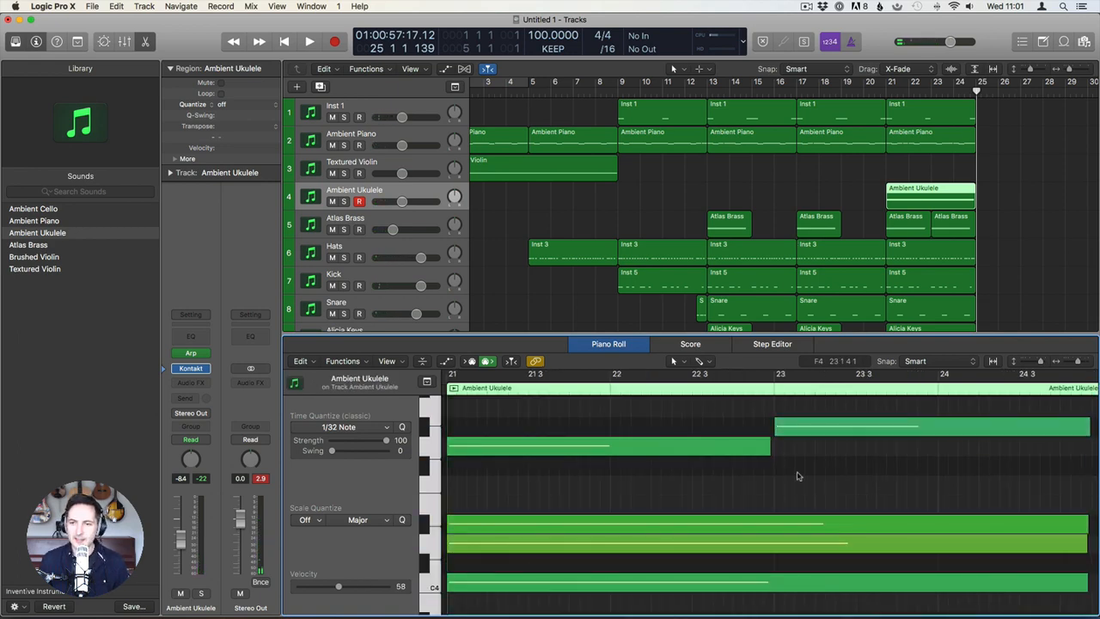
drag(768, 454, 773, 454)
click(778, 512)
scroll(818, 502, right, 2)
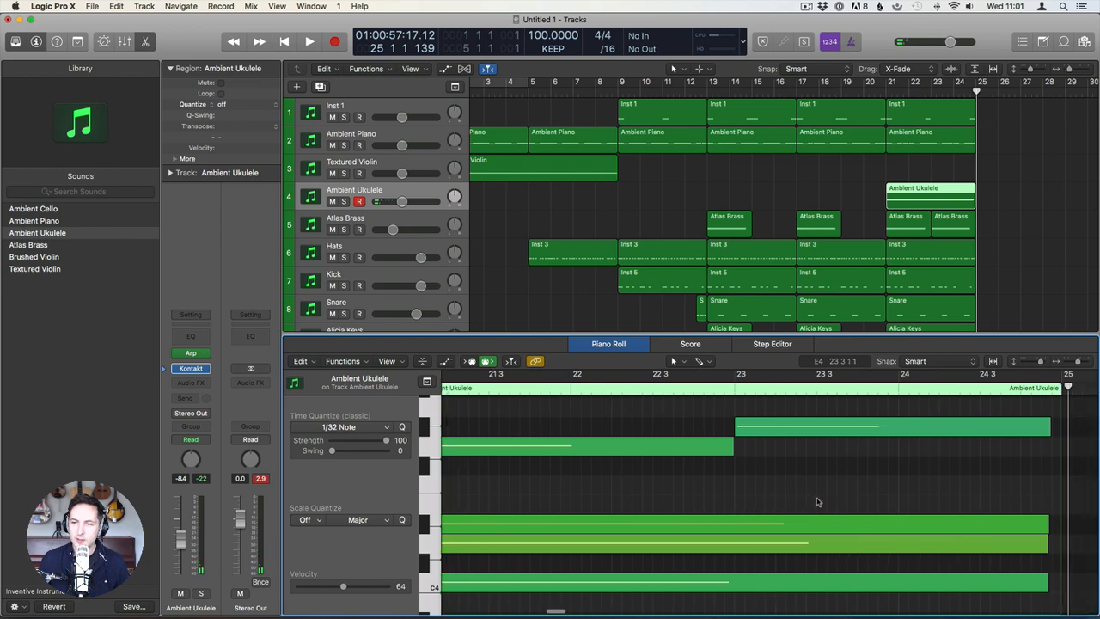
click(1051, 431)
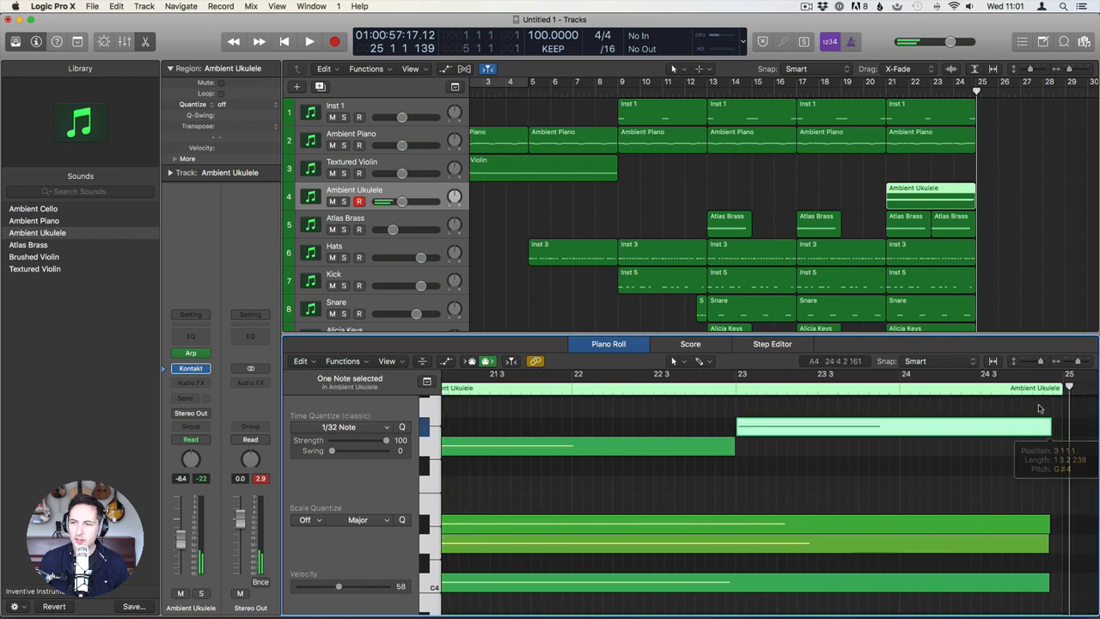
drag(1069, 406, 1055, 585)
scroll(1043, 592, down, 1)
click(1032, 481)
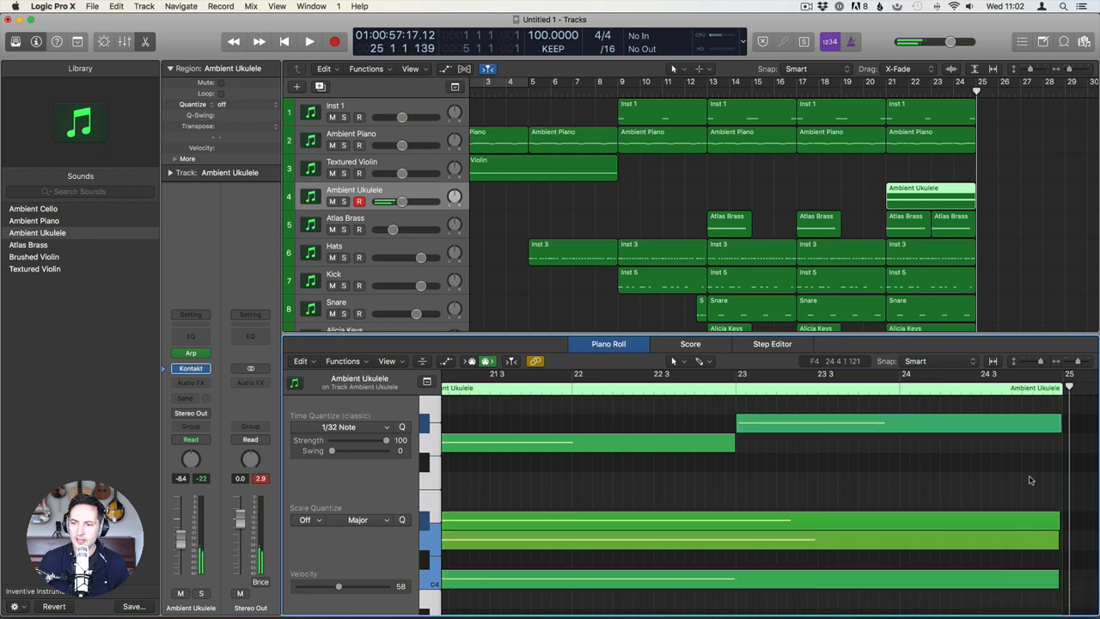
Shorten the ukulele's top note at bar 23 to one bar and copy it to bar 24, one semitone lower.
drag(1057, 426, 898, 428)
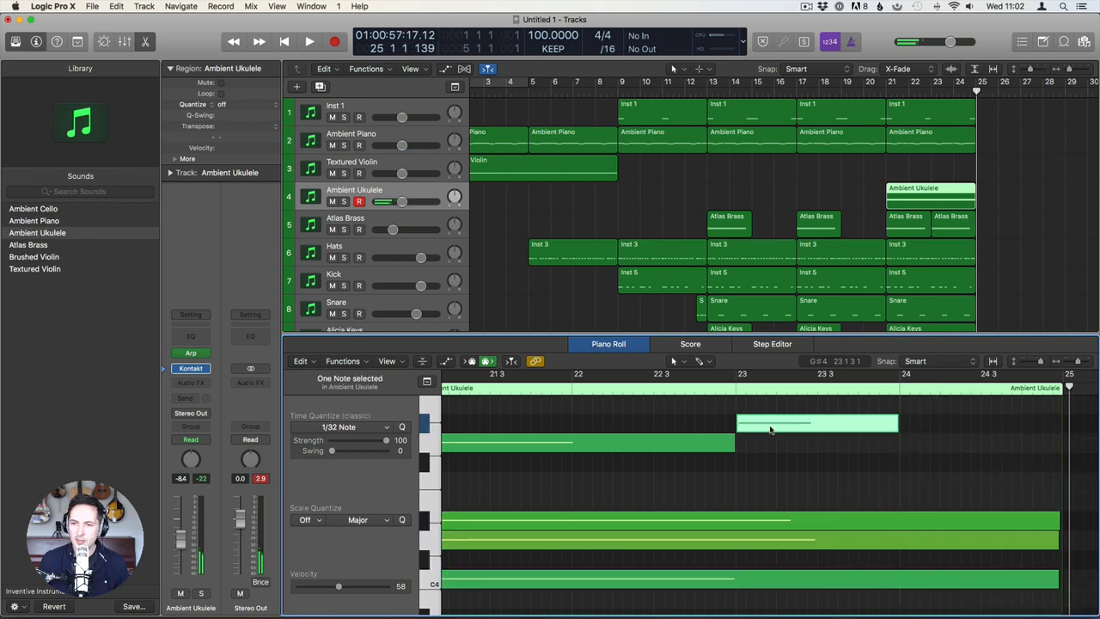
drag(769, 425, 923, 447)
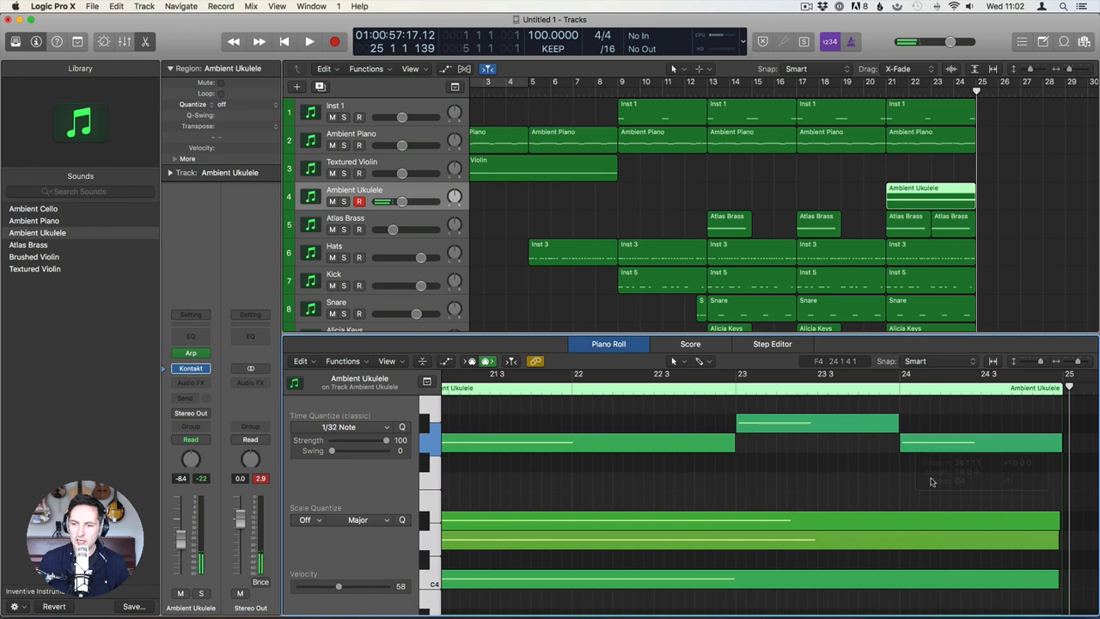
scroll(970, 519, down, 1)
scroll(970, 523, up, 1)
click(975, 541)
click(982, 585)
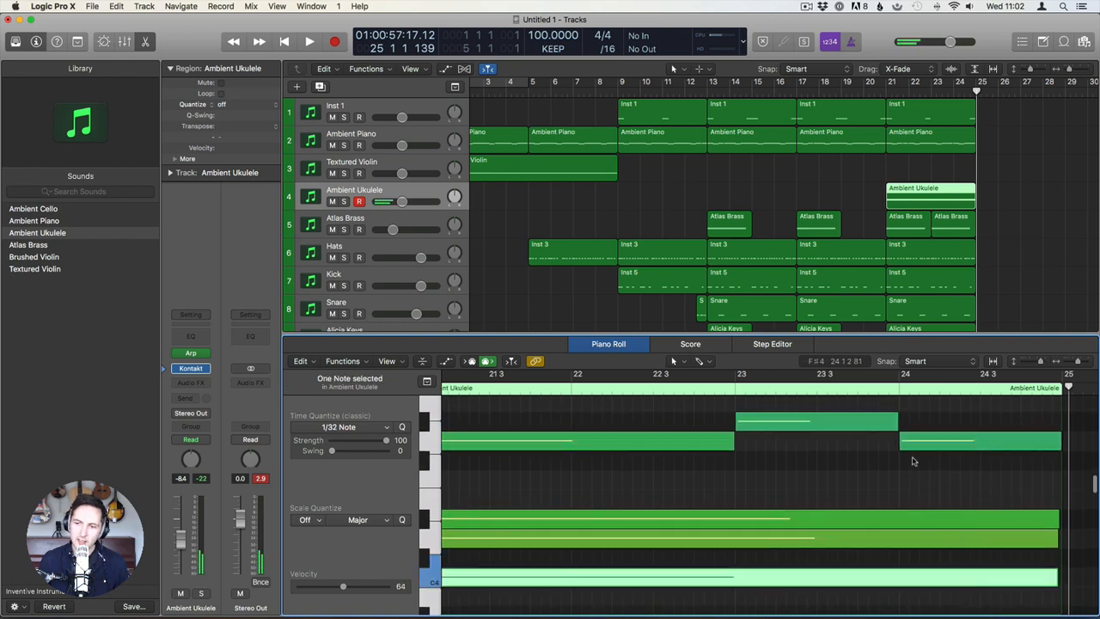
scroll(1035, 512, down, 3)
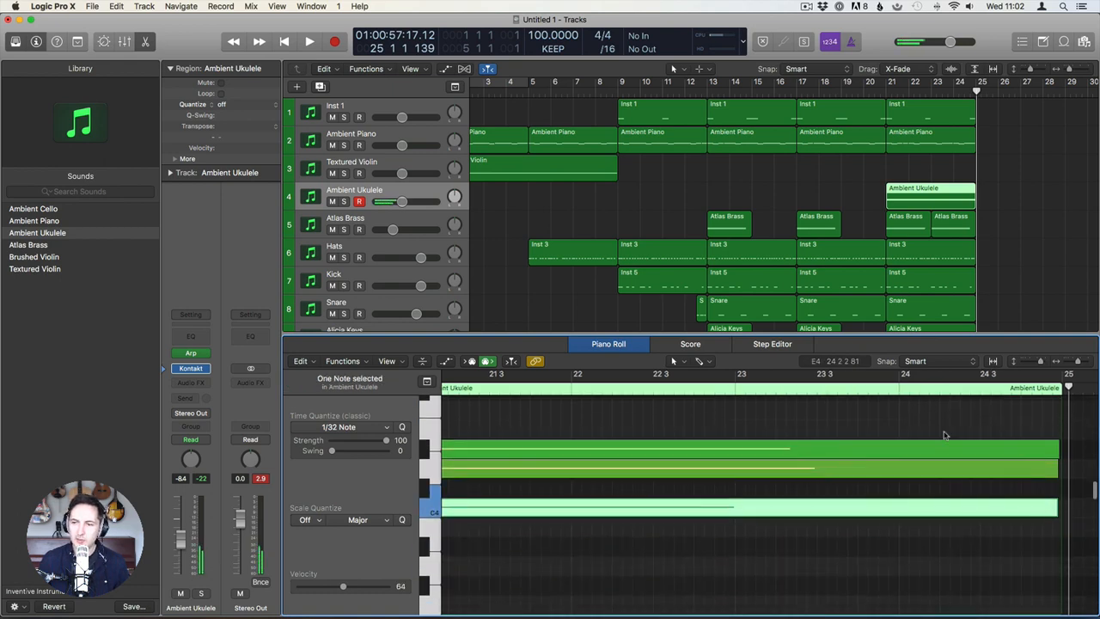
Apply Force Legato to all the ukulele notes, shortening overlapped notes, and extend the three lower notes back to the region's end.
key(super+a)
right_click(911, 450)
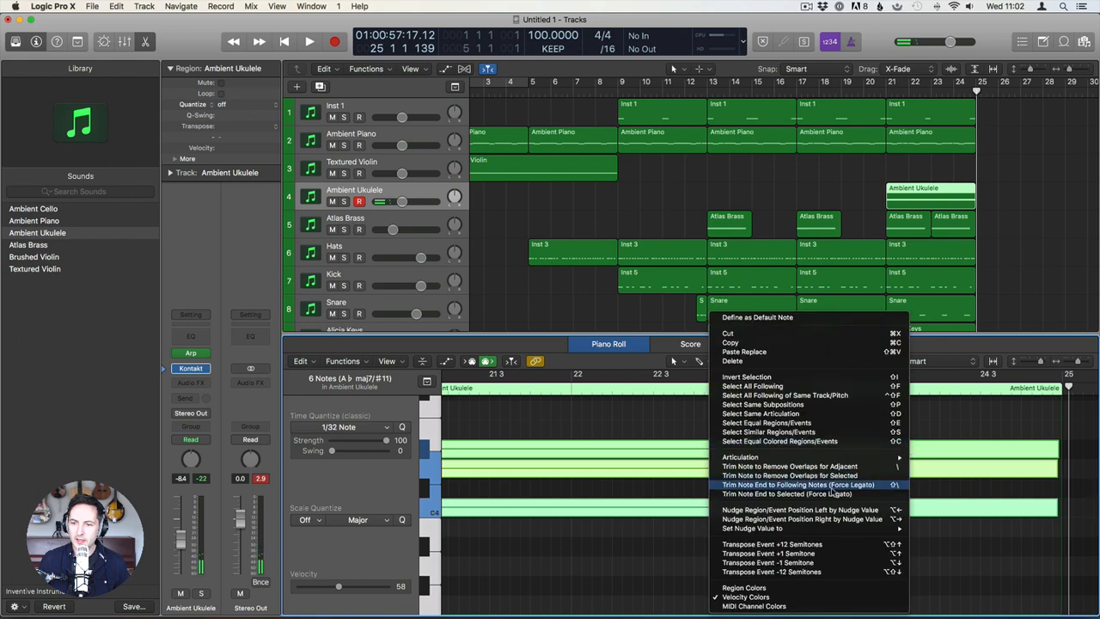
click(825, 495)
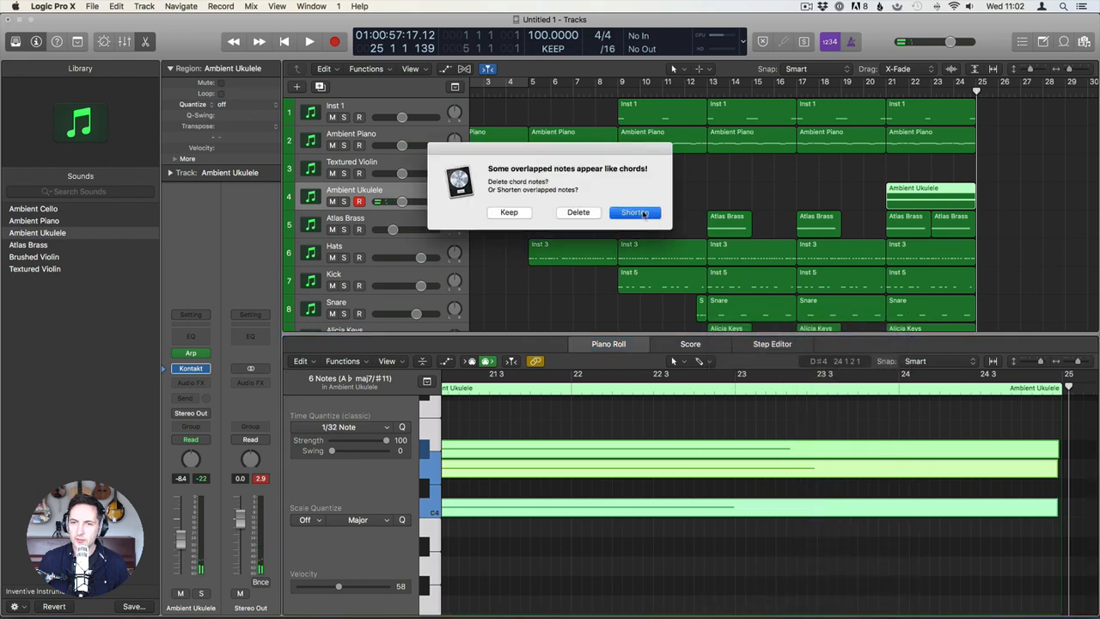
click(640, 212)
click(736, 489)
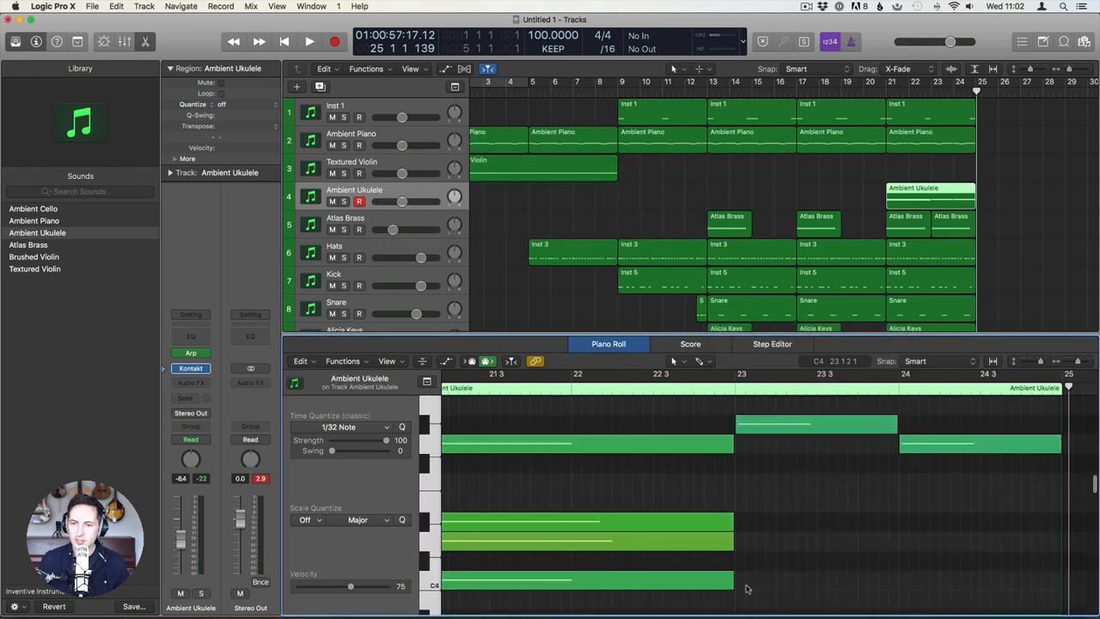
drag(749, 598, 1062, 529)
Play the section from bar 21 and raise the velocity of all the Ambient Ukulele notes to about 70.
click(885, 92)
key(space)
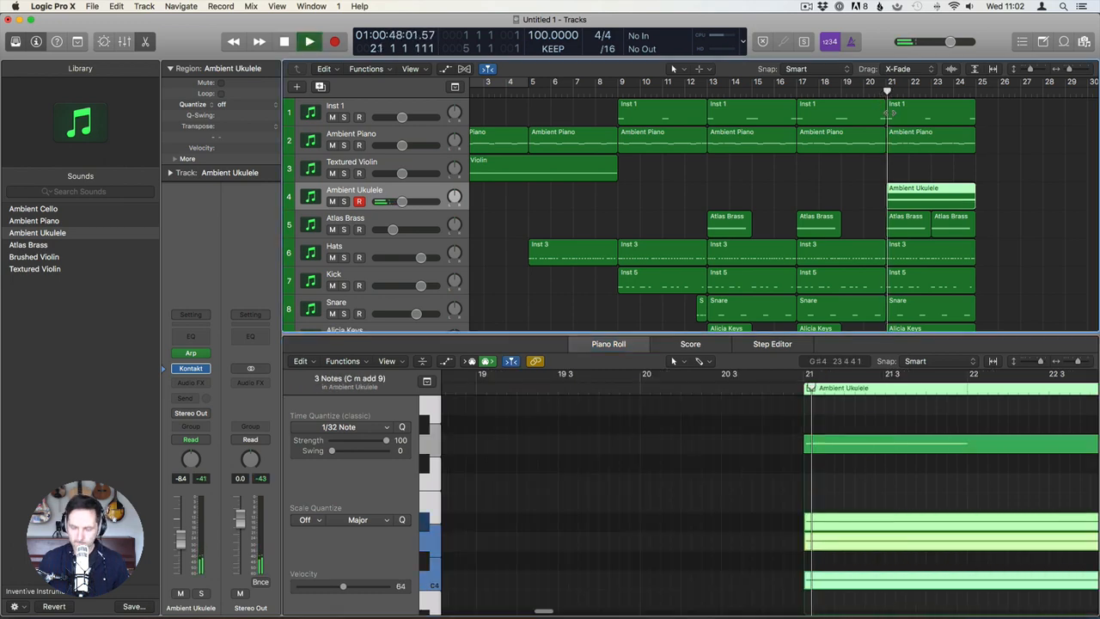
key(p)
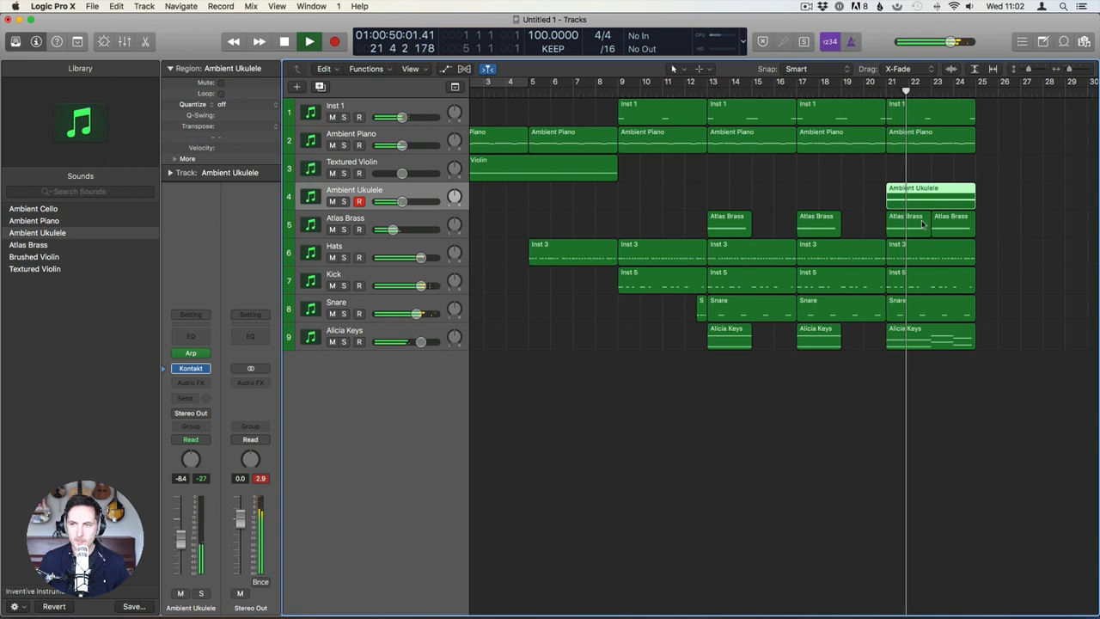
key(p)
key(super+a)
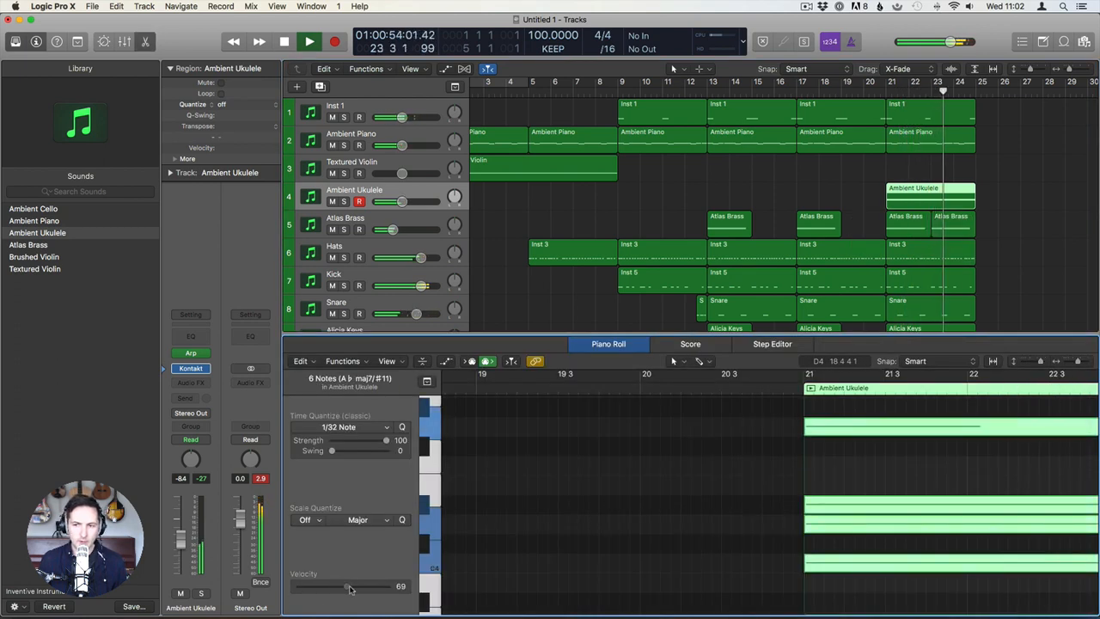
key(p)
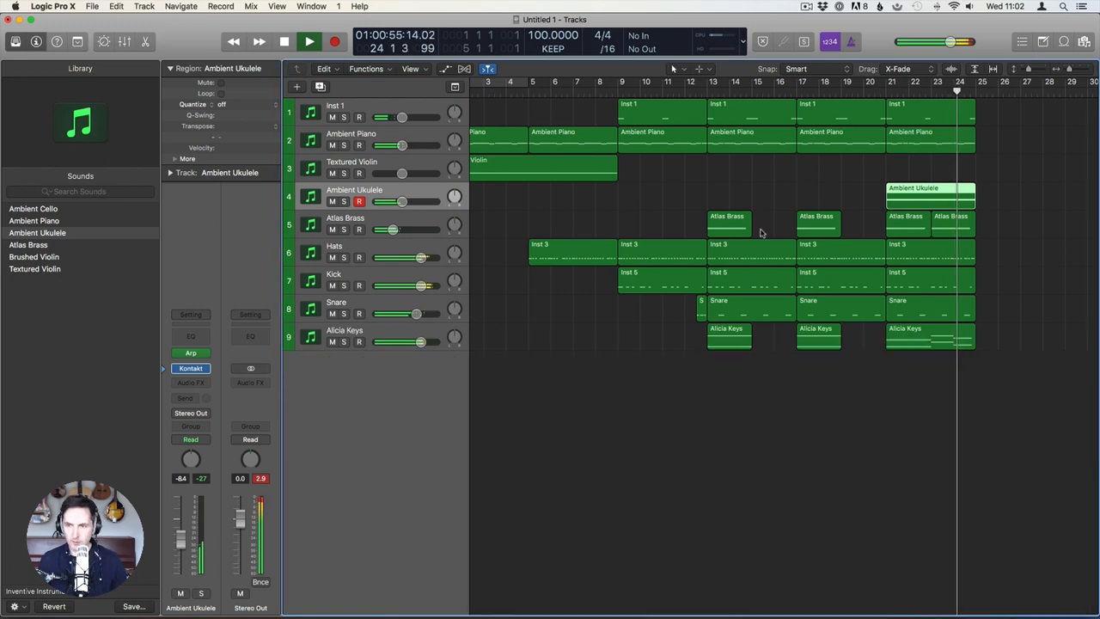
Replay the section from bar 21 while reviewing the notes of the Ambient Ukulele region and the bar 23 Atlas Brass region.
click(872, 166)
click(885, 92)
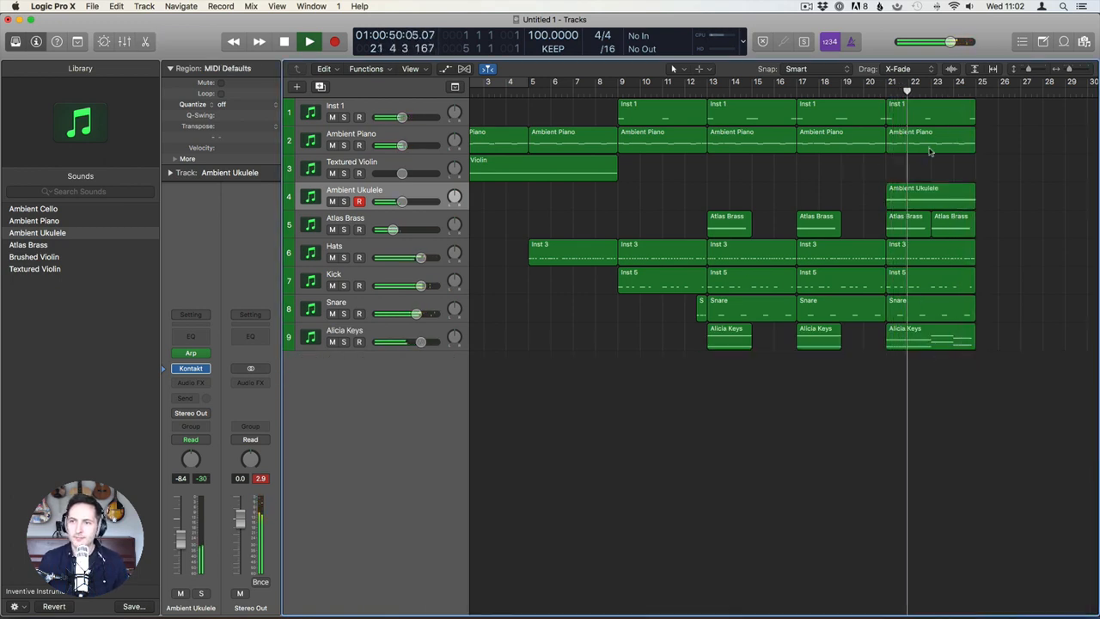
click(927, 200)
key(p)
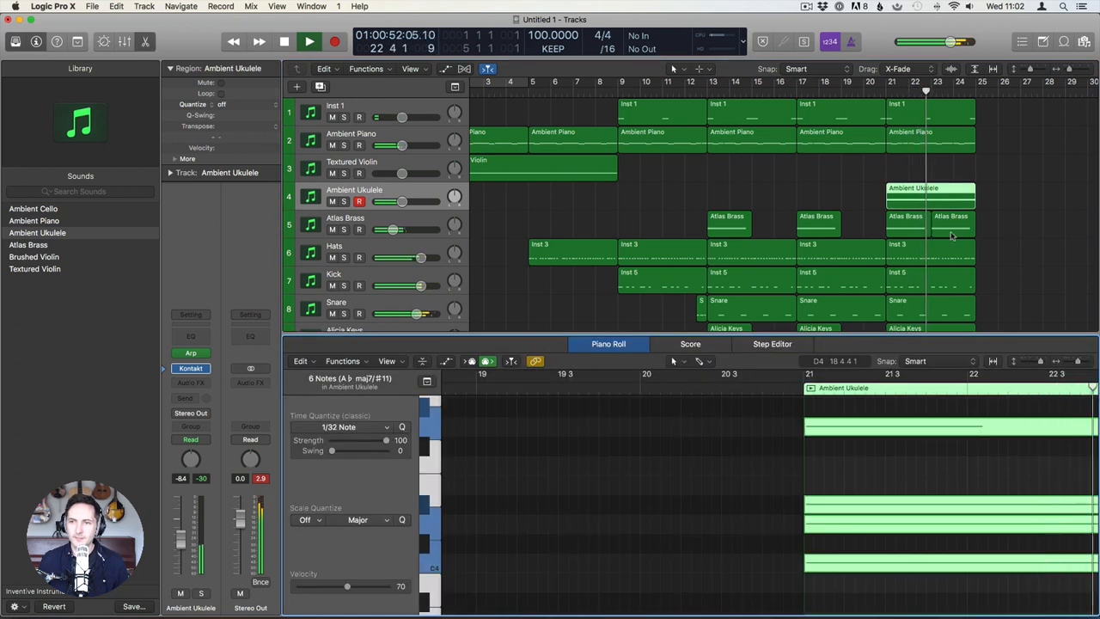
click(952, 222)
click(598, 513)
key(z)
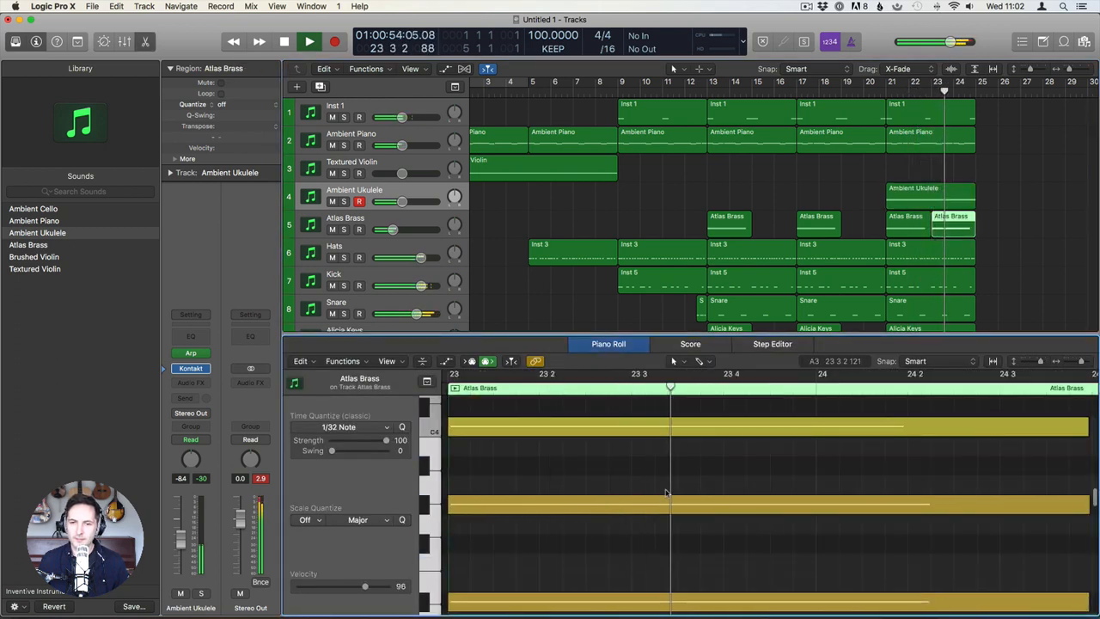
scroll(667, 492, right, 2)
key(p)
click(842, 185)
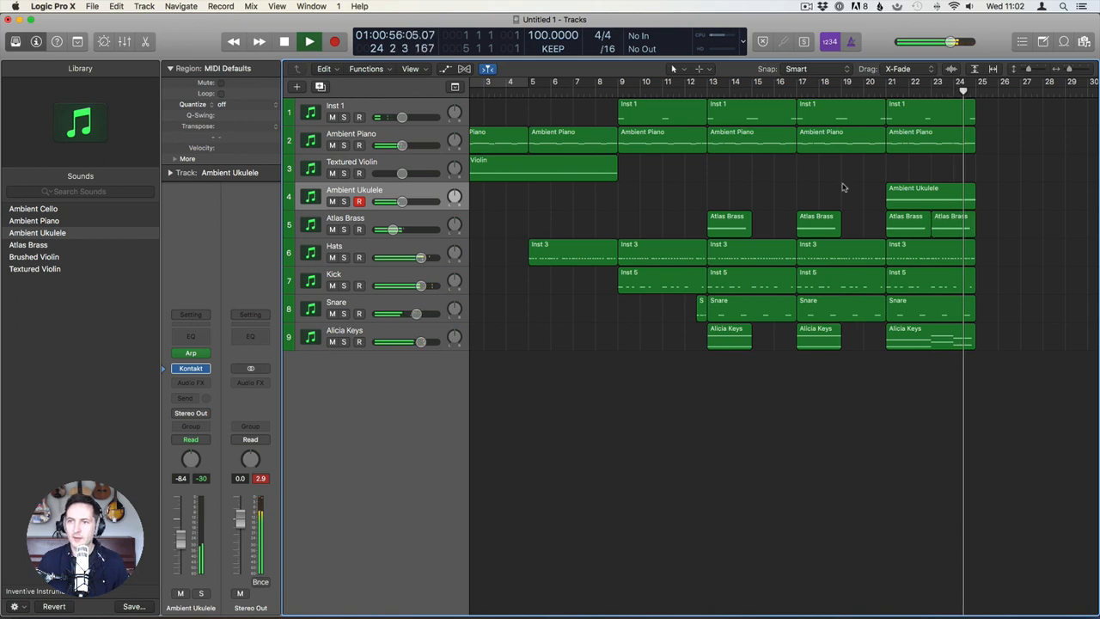
key(space)
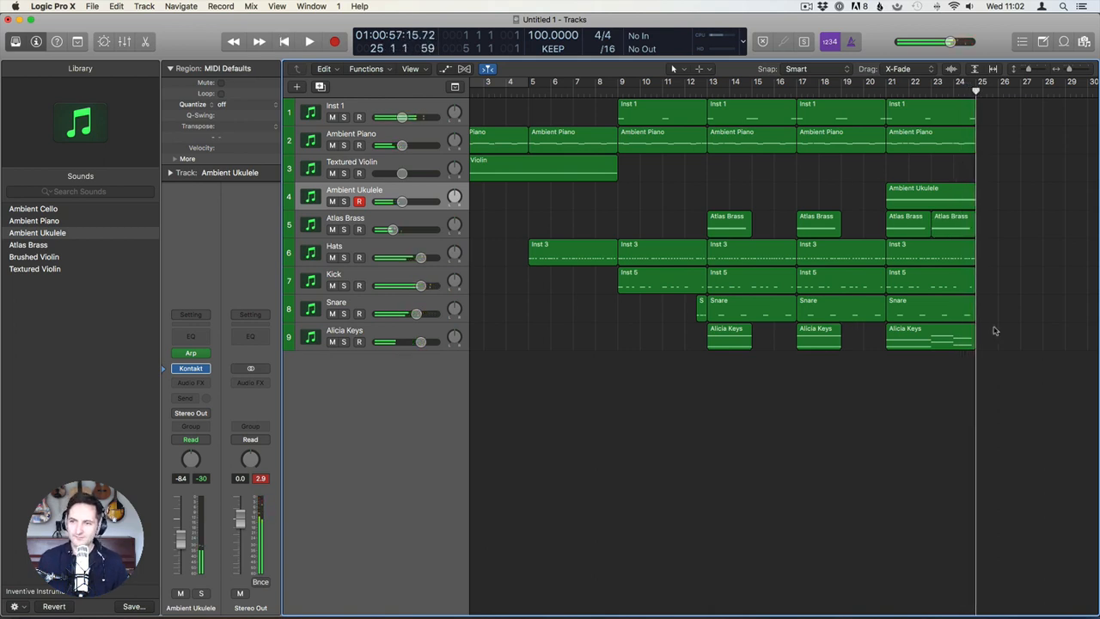
Copy all regions of bars 21 to 24 to bar 25, and copy the short Snare pickup before bar 13 to just before bar 21.
drag(995, 330, 990, 116)
click(782, 354)
key(space)
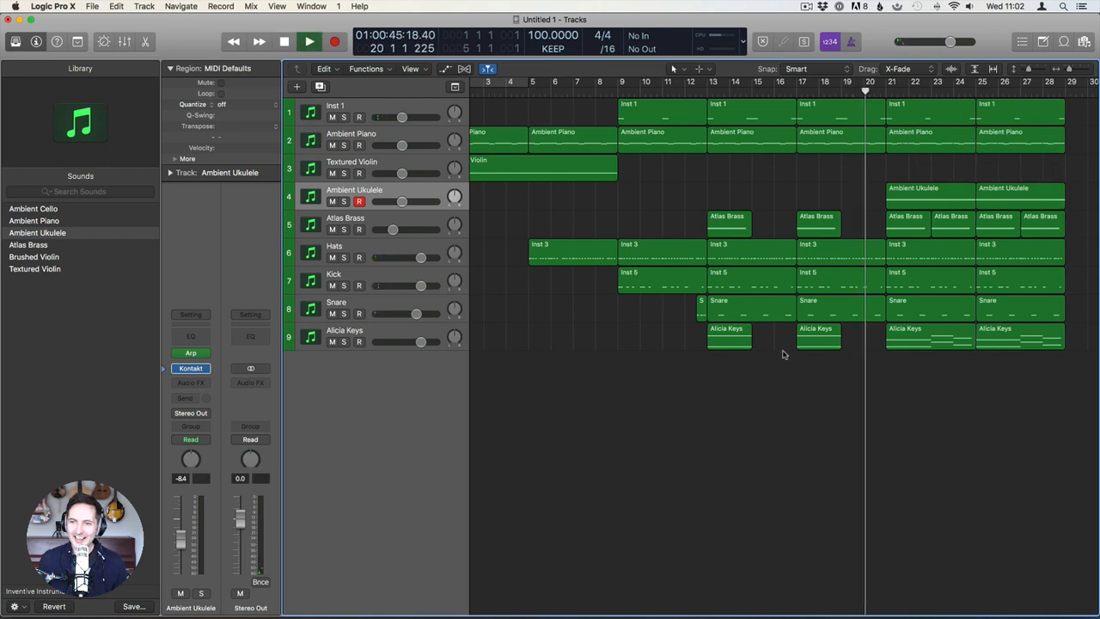
drag(700, 308, 889, 314)
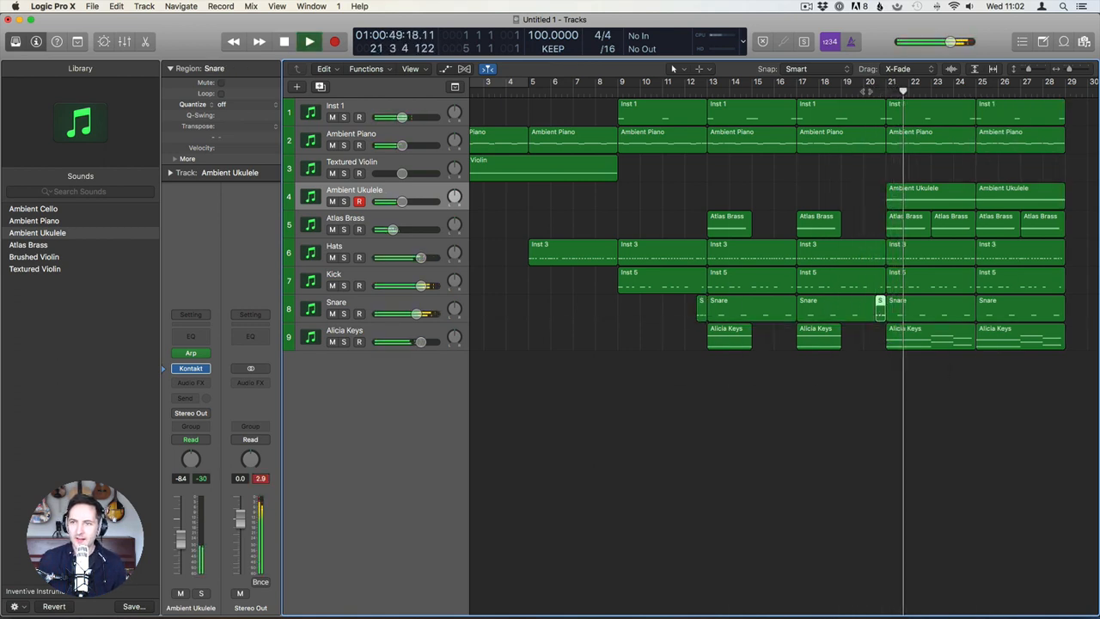
Play the transition from bar 20 and inspect the notes of the Inst 1 region that starts at bar 17.
click(866, 92)
click(859, 183)
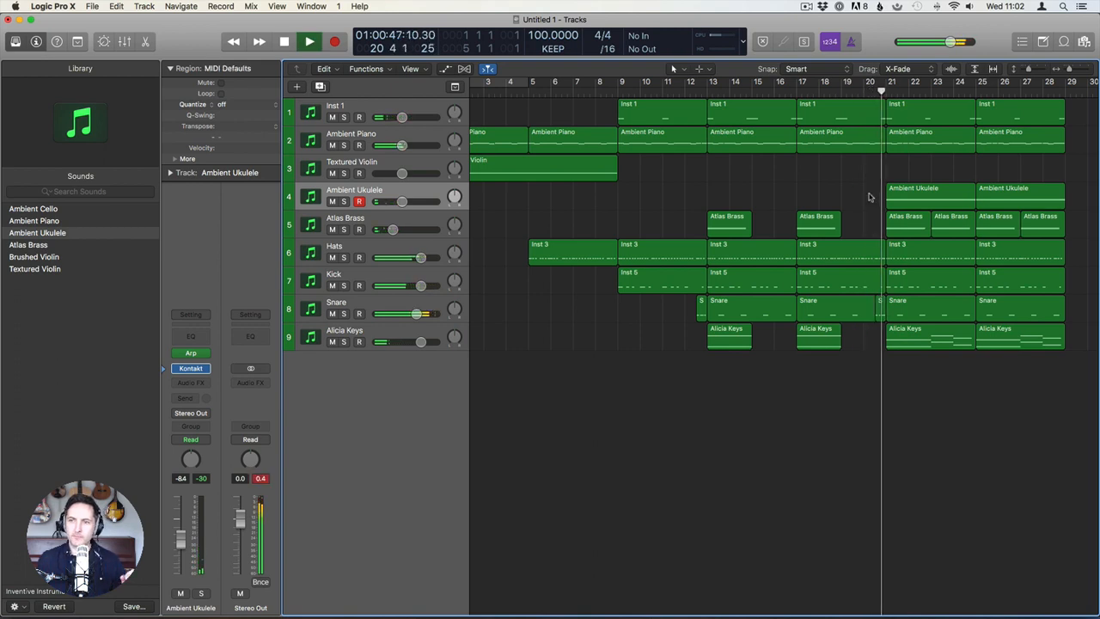
double_click(873, 114)
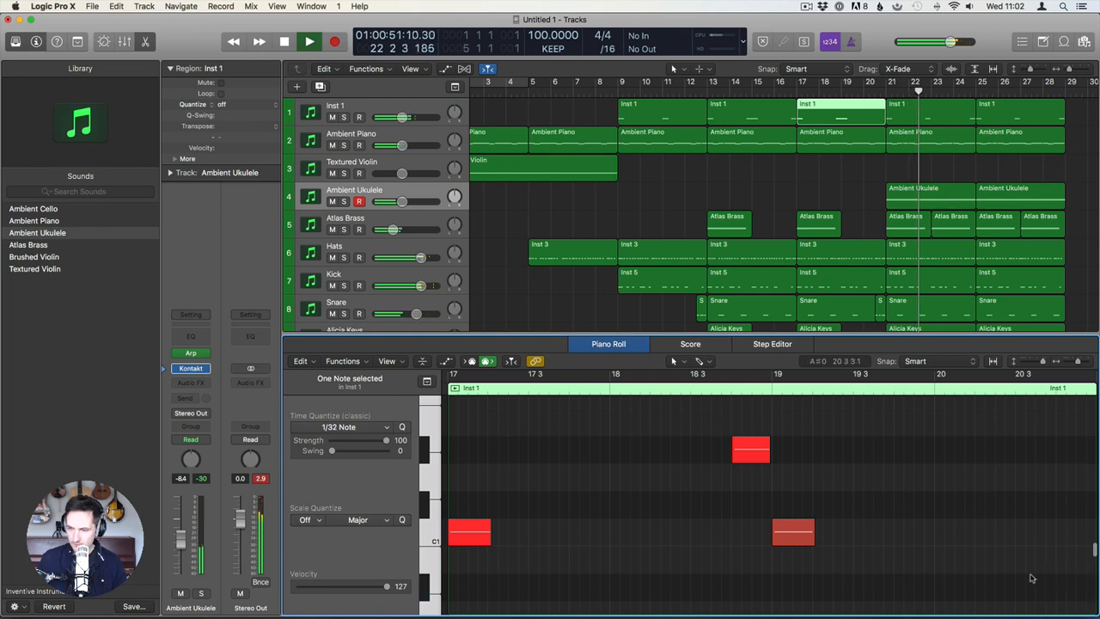
key(e)
click(776, 169)
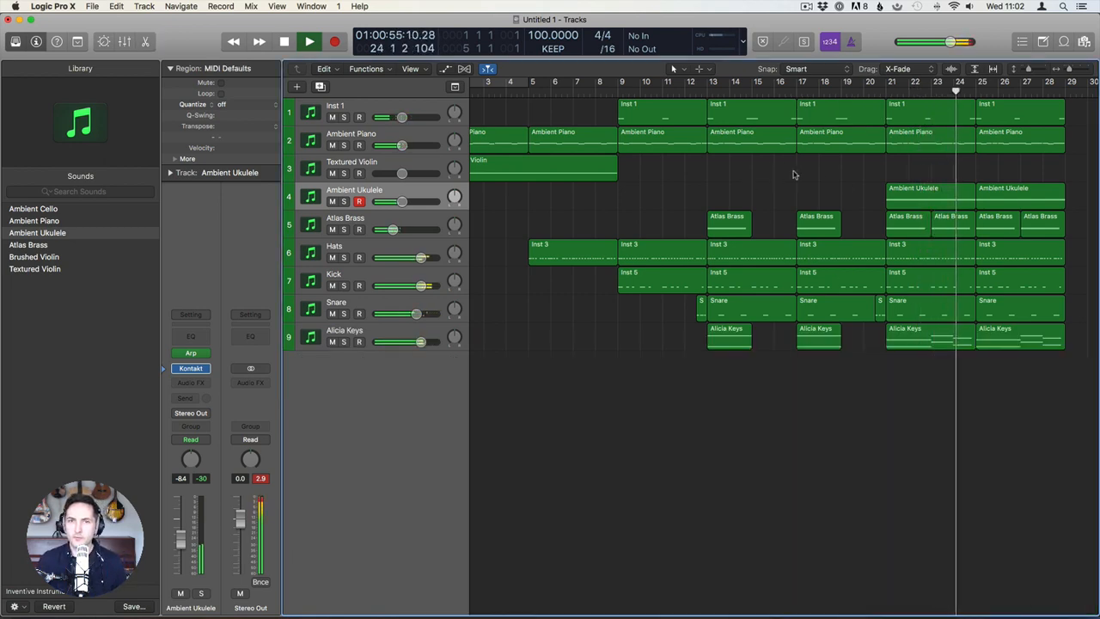
Lower the Inst 1 track's volume to about -14 dB and play the arrangement from around bar 8.
drag(1069, 68, 1066, 68)
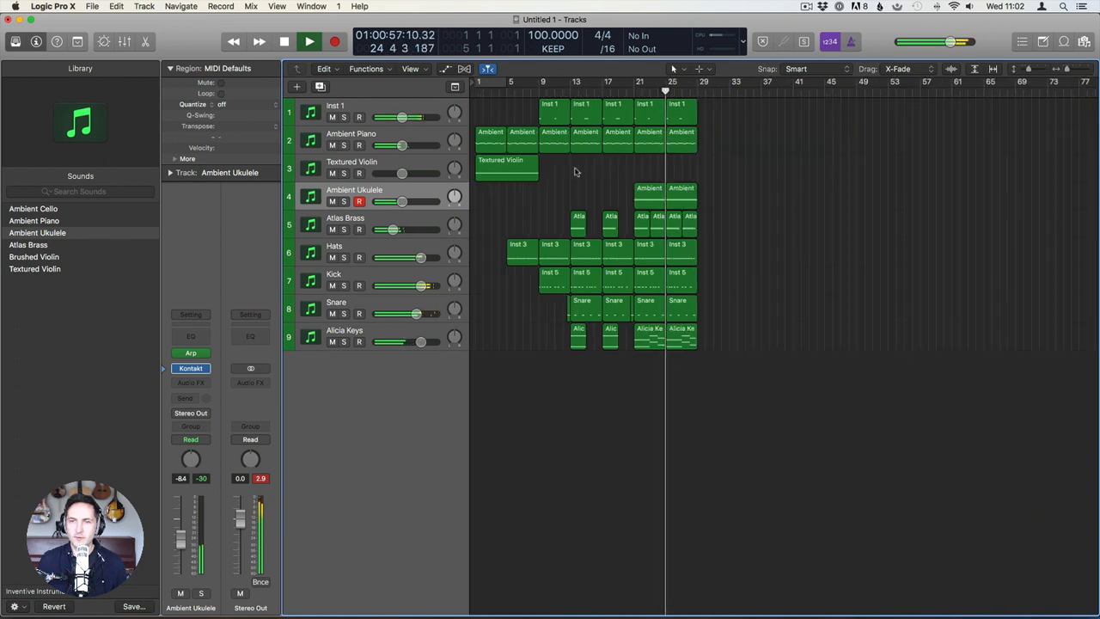
drag(401, 117, 395, 116)
key(space)
key(space)
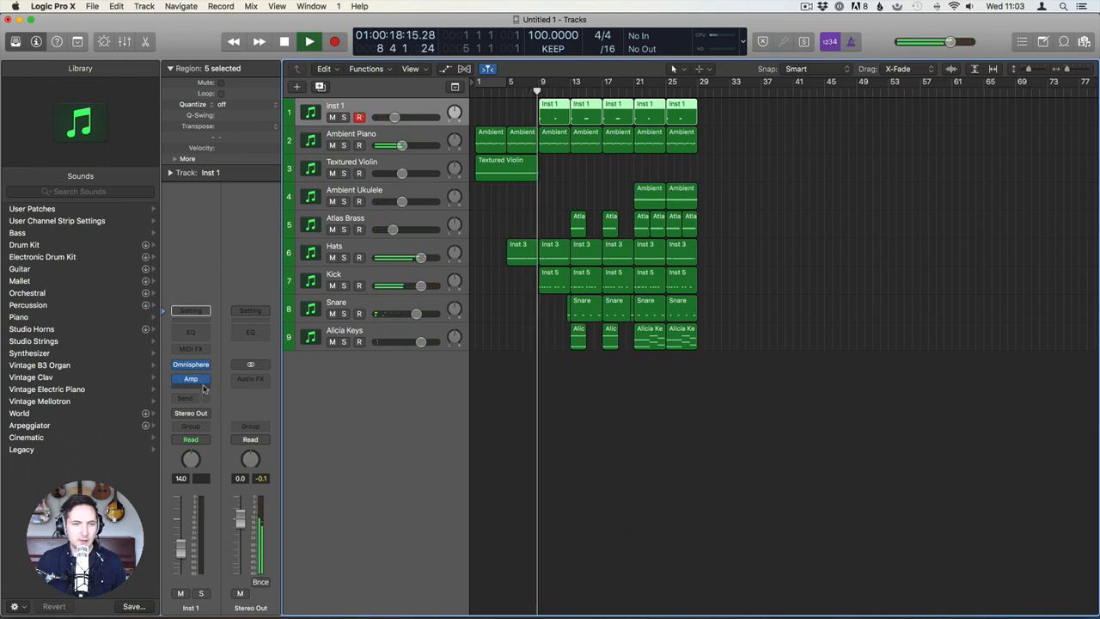
Add a Channel EQ to the Inst 1 track and lower its high shelf at 5000 Hz by about 8.5 dB.
click(191, 332)
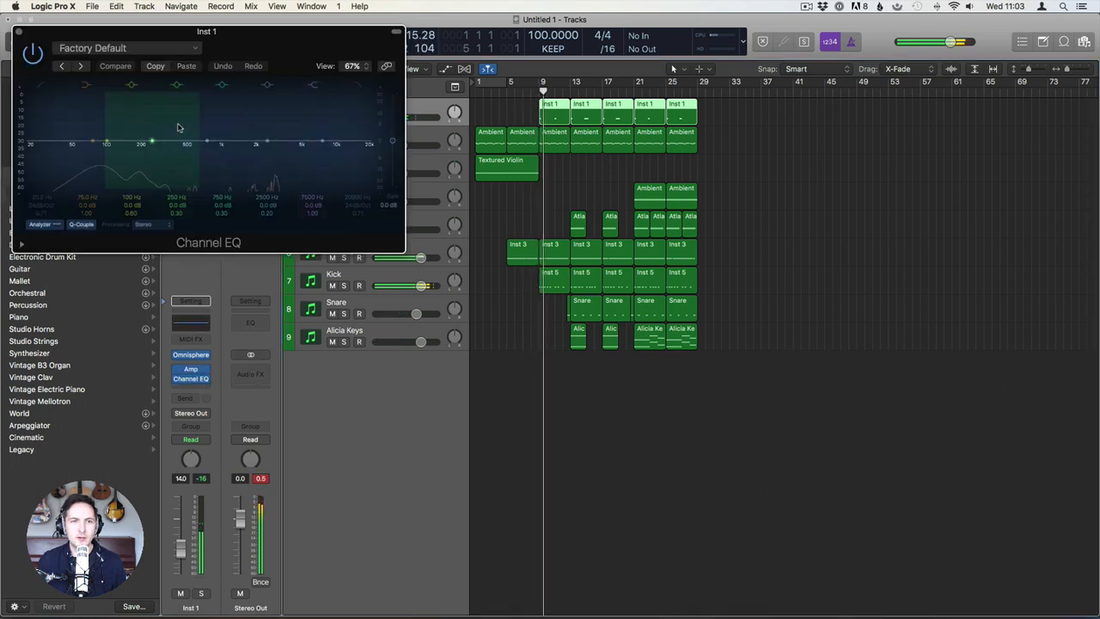
drag(301, 164, 284, 159)
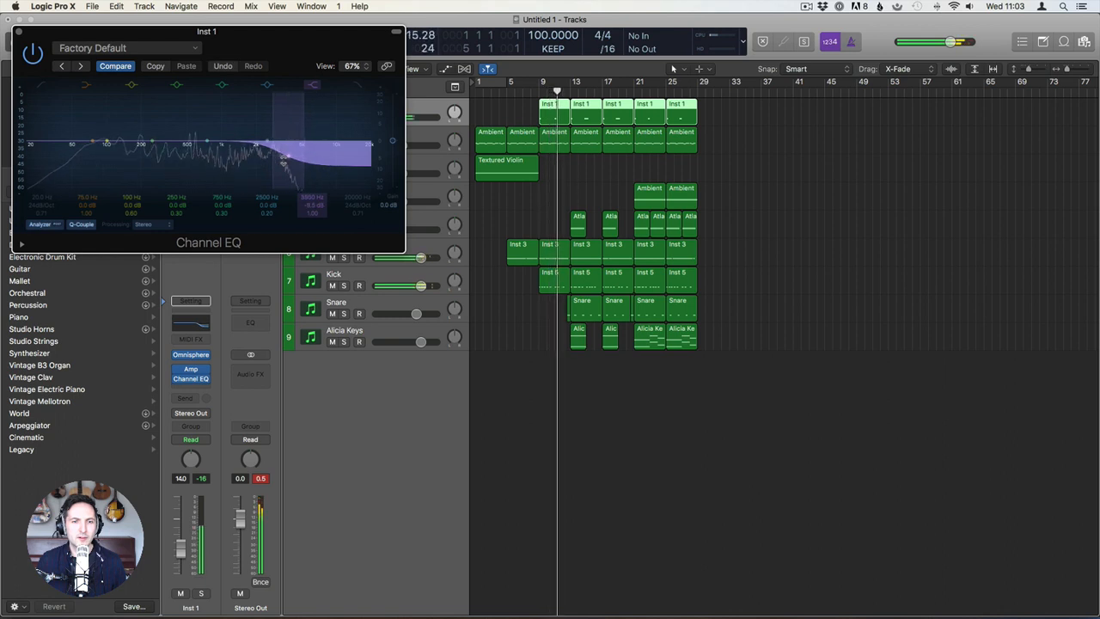
click(19, 32)
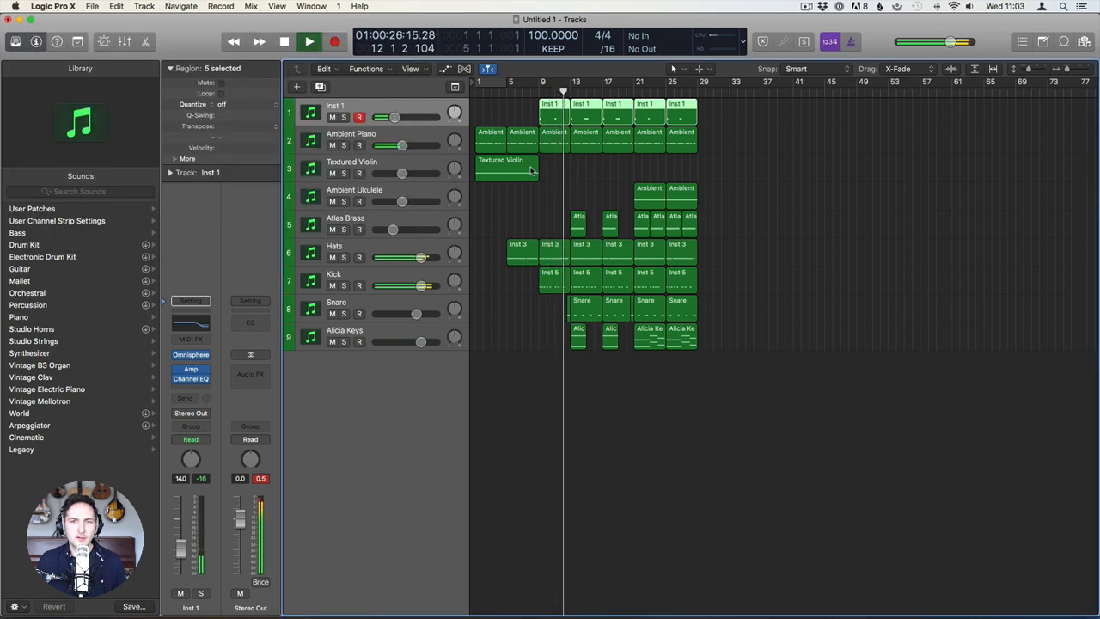
Rename the Inst 1 track as Power Chords and deselect its regions.
click(531, 224)
double_click(344, 106)
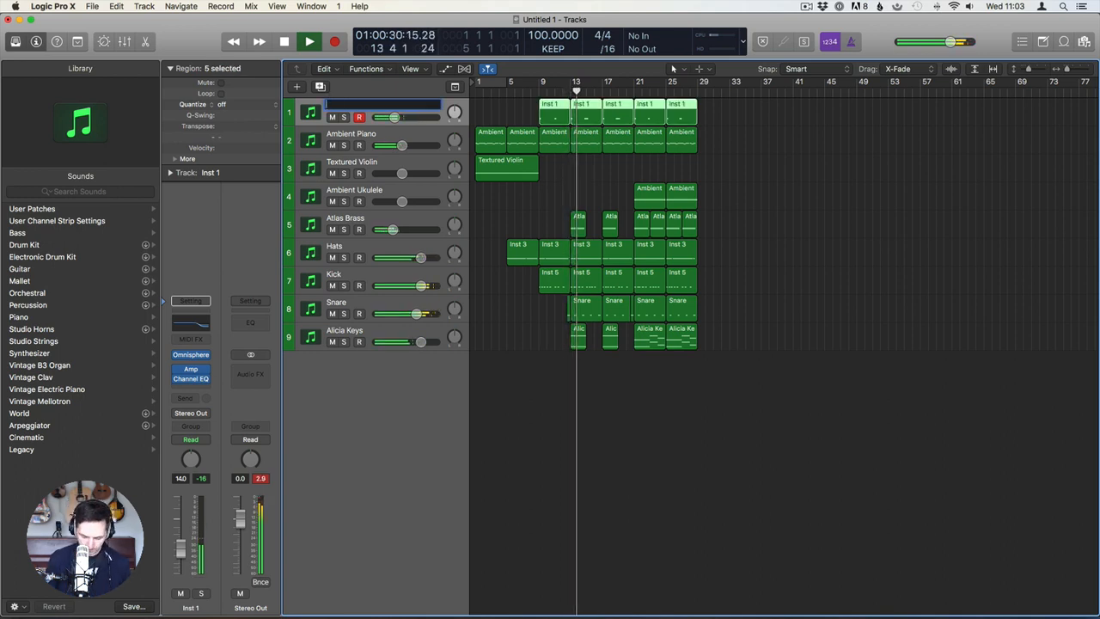
text(Synth Bass)
key(Return)
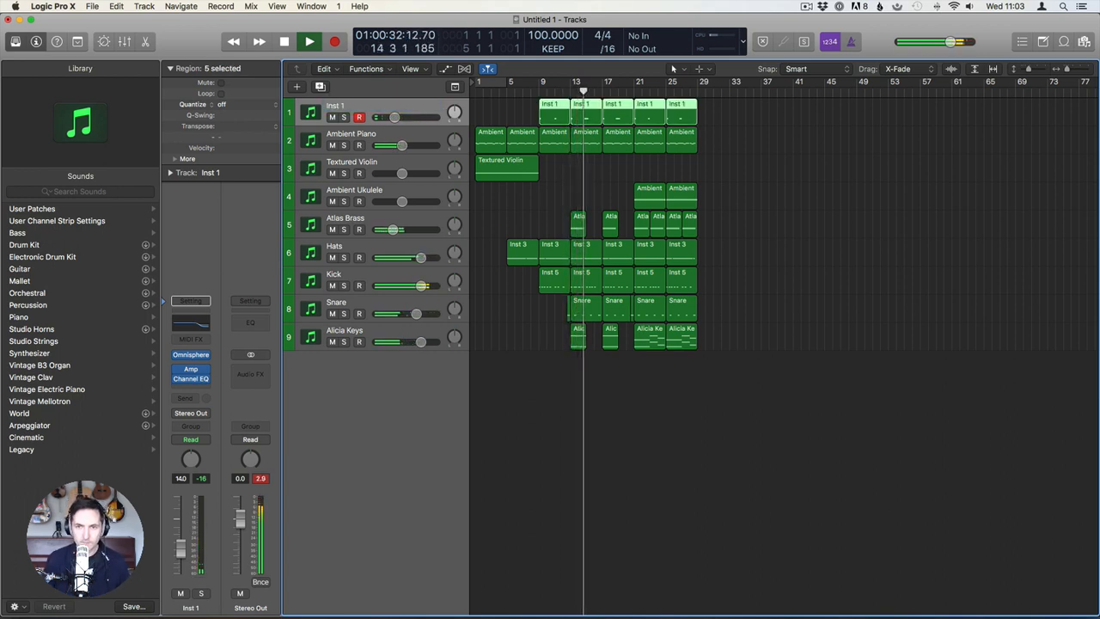
click(550, 179)
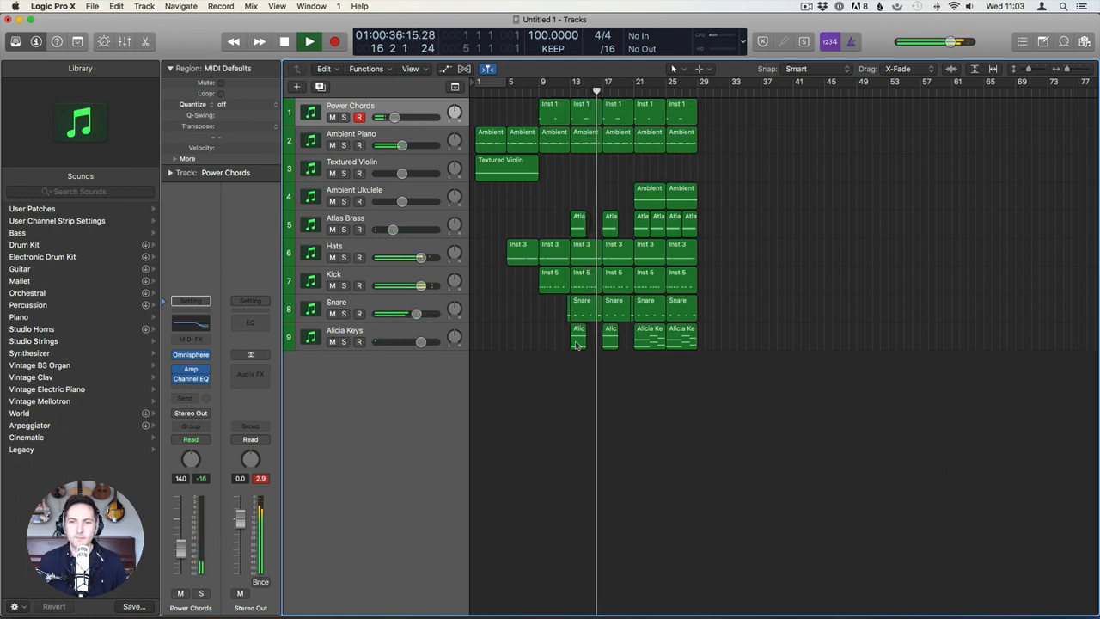
Replace the Alicia Keys region at bar 13 with a copy of the Alicia Keys region at bar 17.
click(578, 340)
key(Delete)
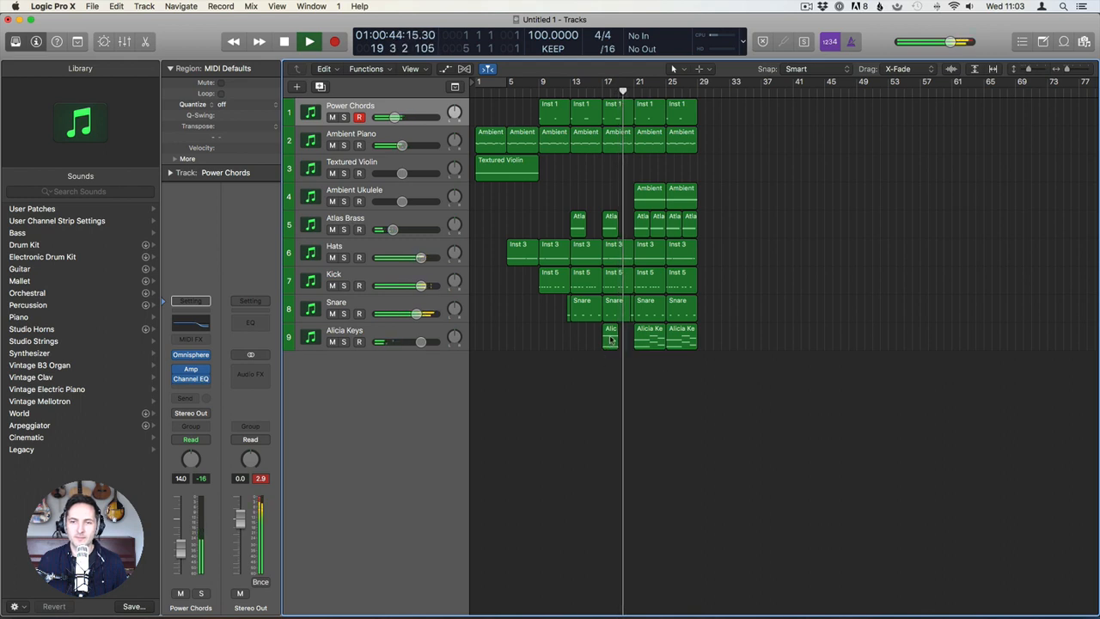
drag(609, 339, 578, 342)
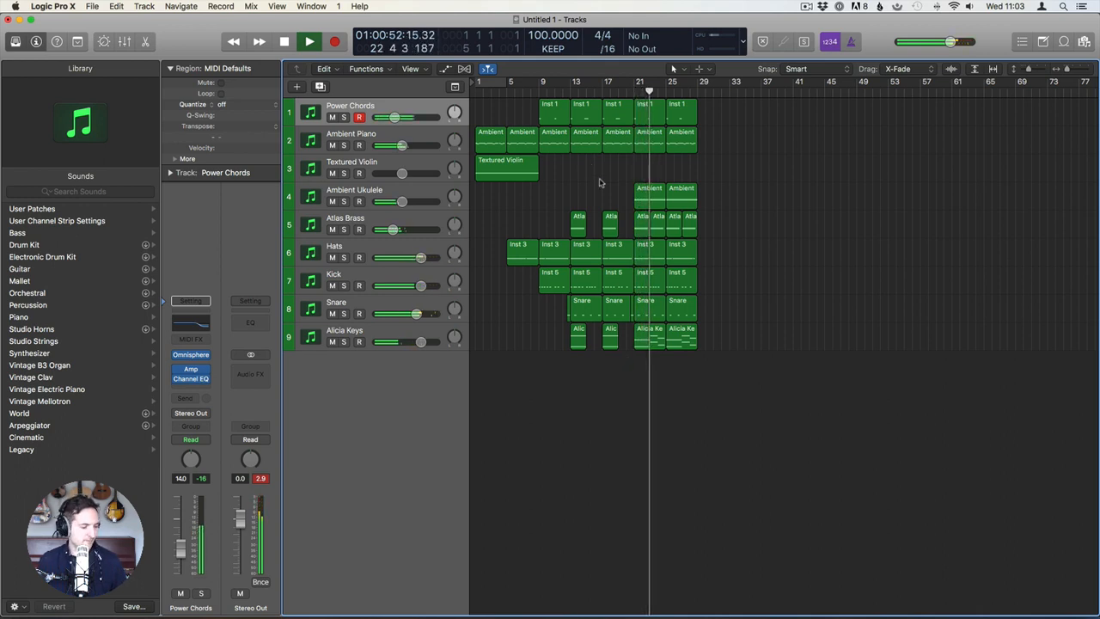
Create a new track with duplicate settings of the Hats track directly below it.
scroll(601, 183, right, 1)
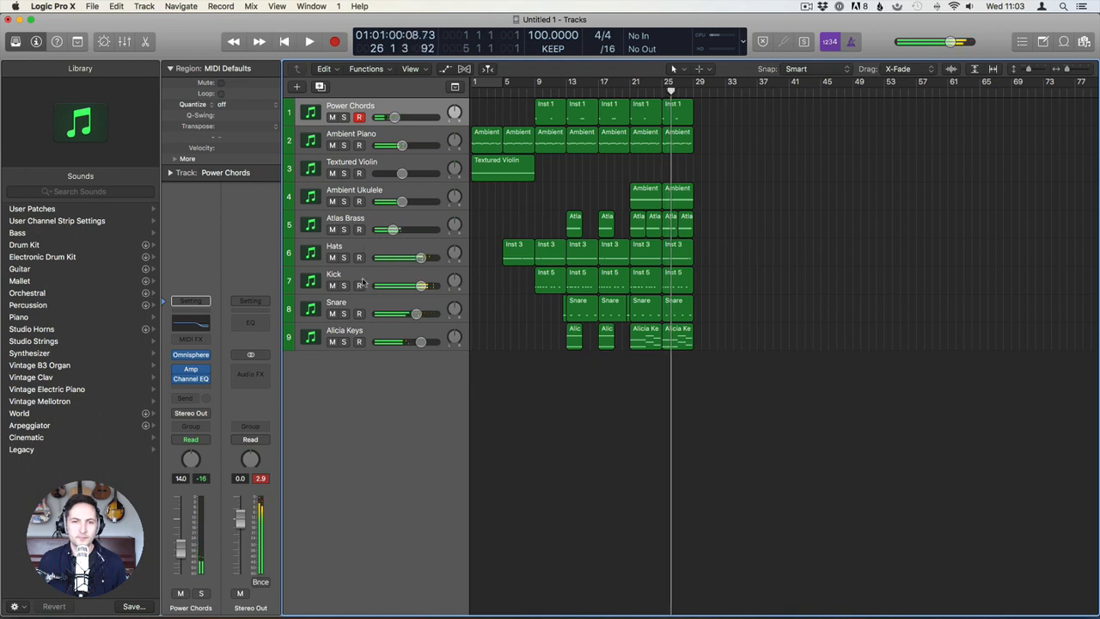
click(372, 250)
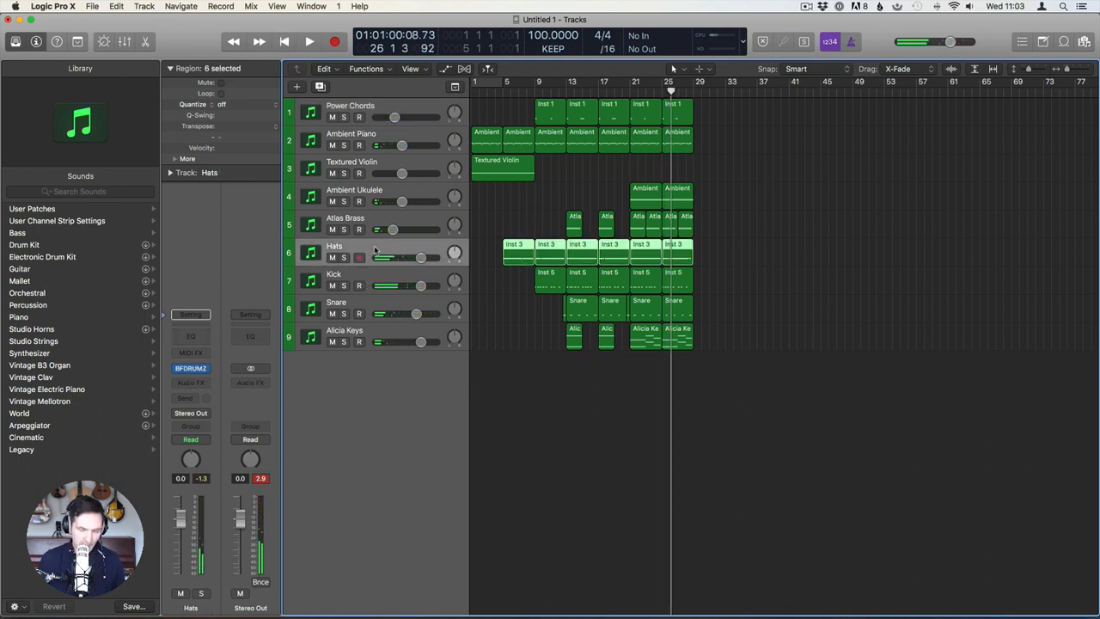
key(super+d)
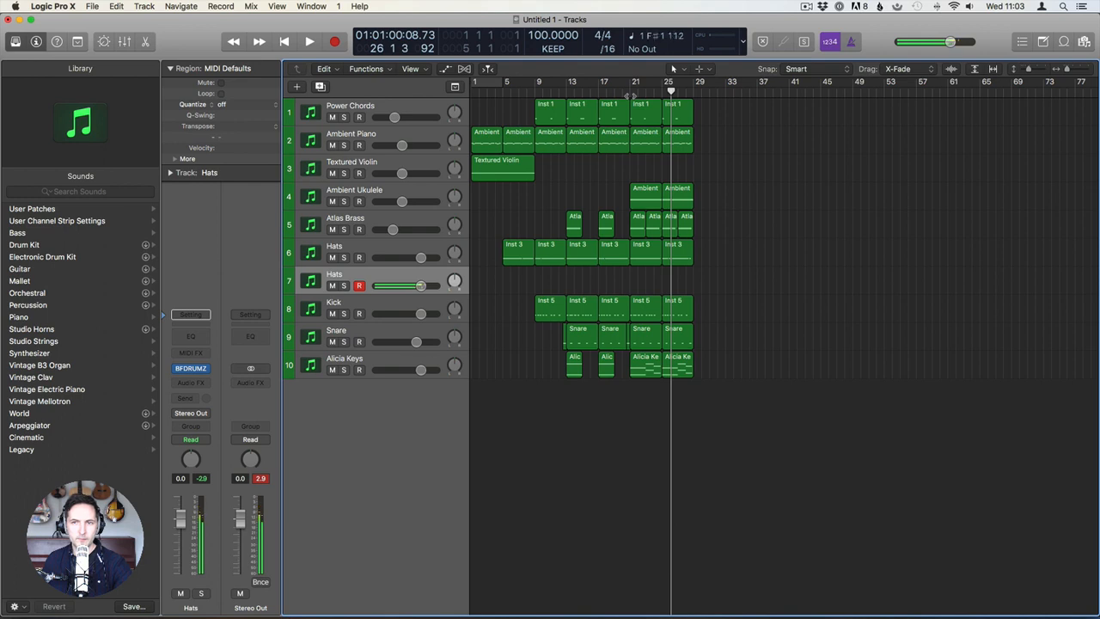
Record a four-bar part on the duplicated Hats track from bar 21 and open its notes in the Piano Roll.
click(630, 92)
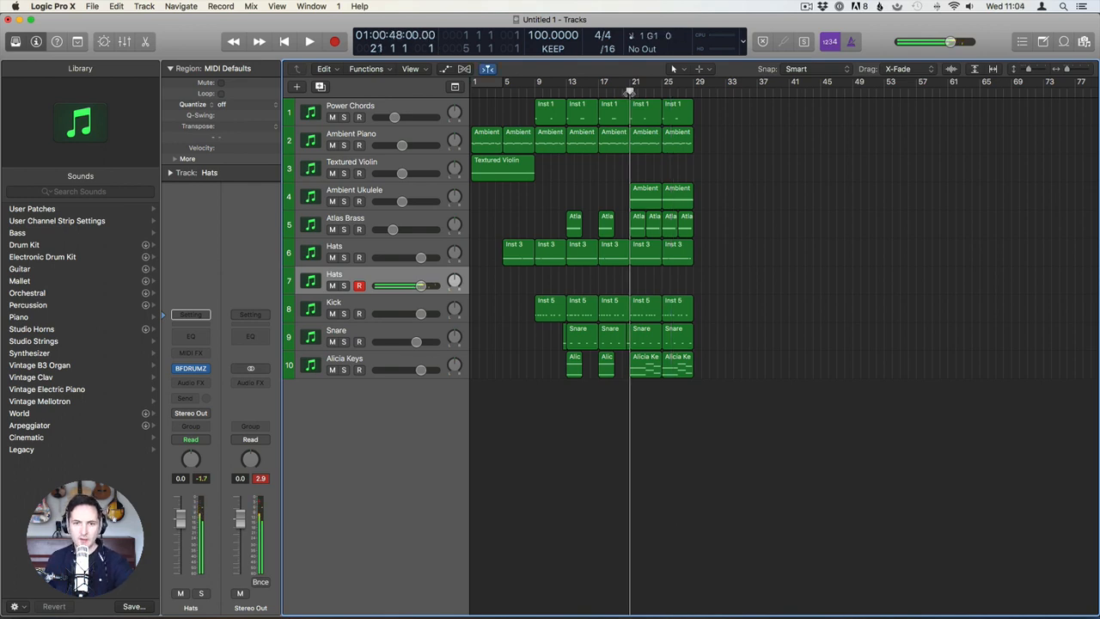
key(r)
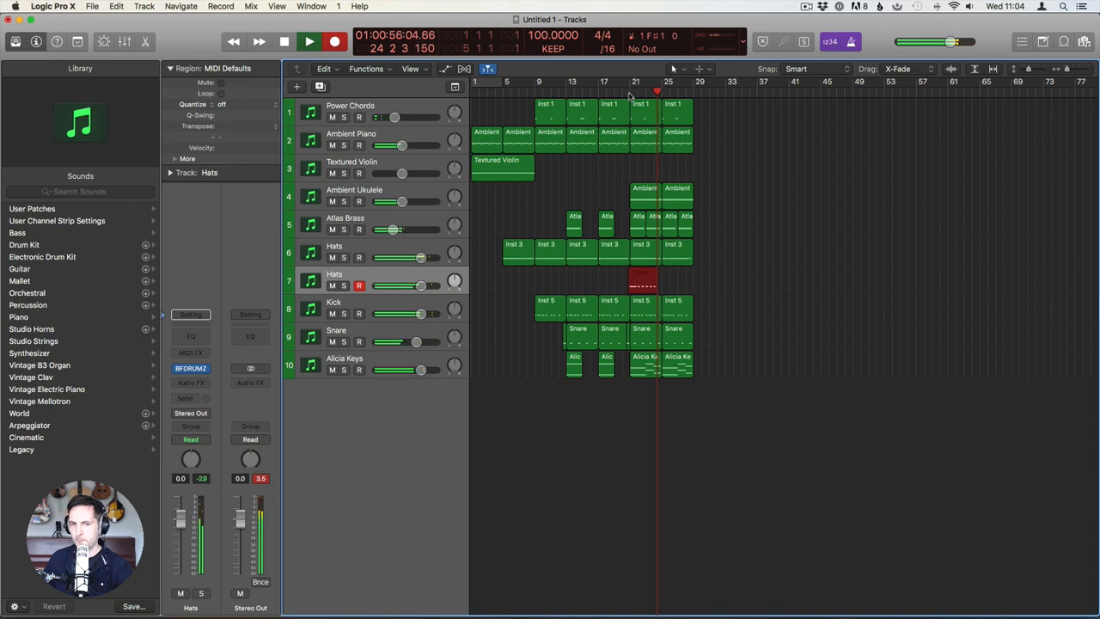
key(space)
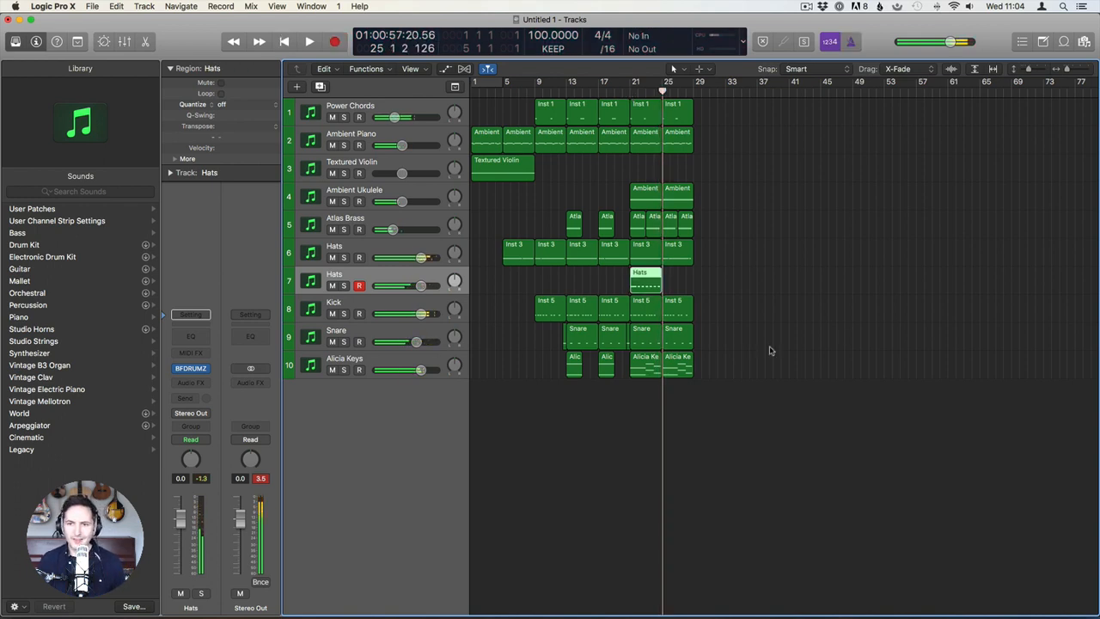
double_click(648, 286)
click(625, 505)
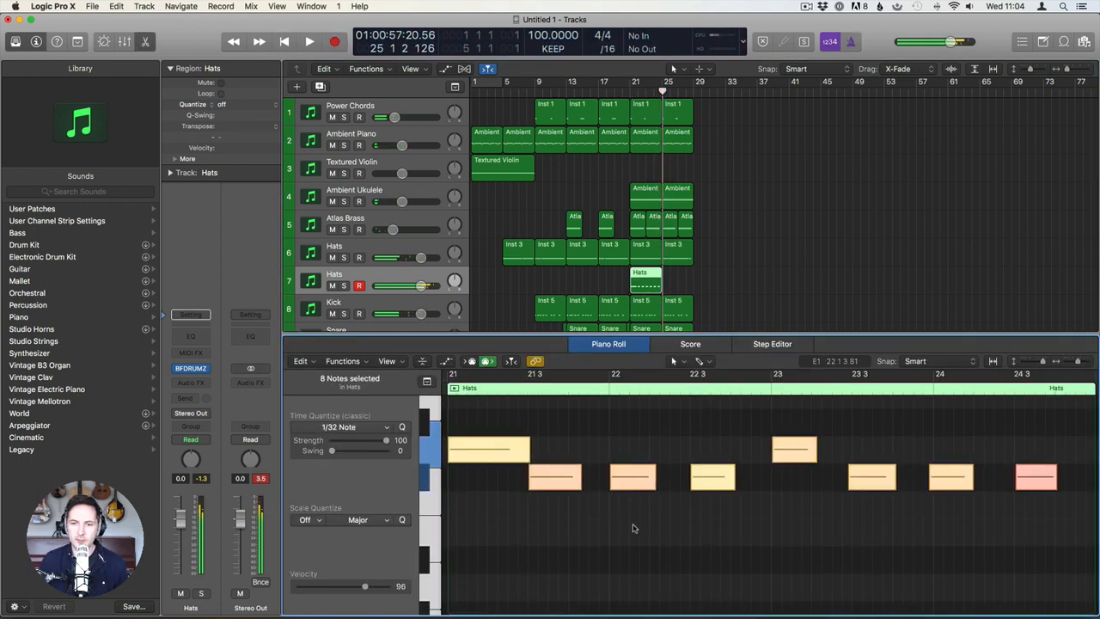
Lower the duplicated Hats track's volume to about -6.4 dB while playing from bar 21, and close the Piano Roll.
drag(422, 287, 407, 287)
click(629, 87)
key(space)
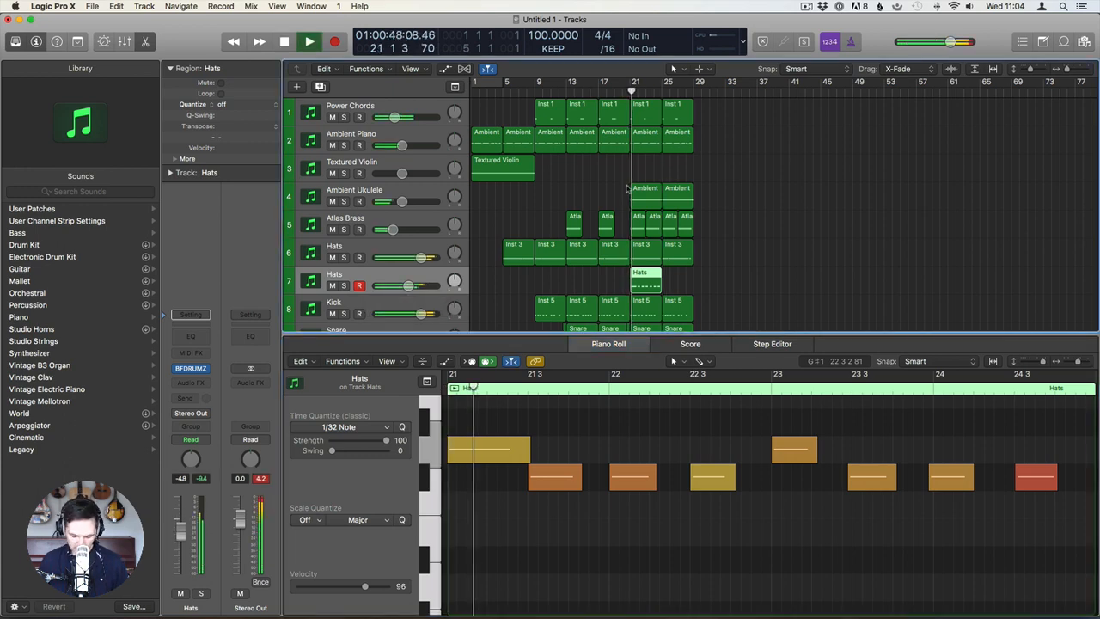
key(e)
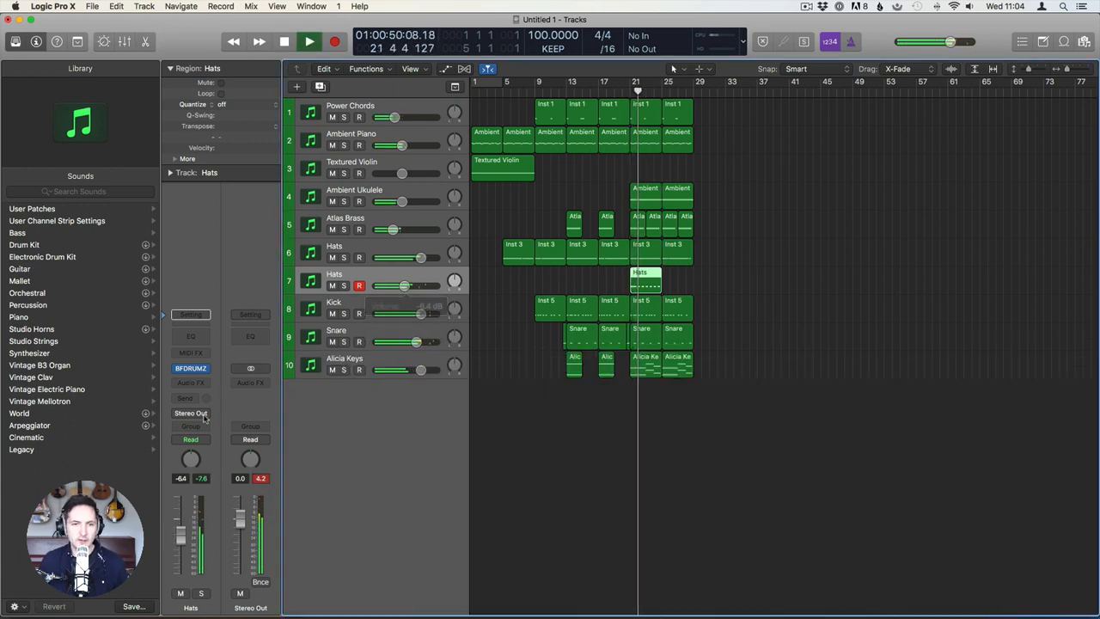
Insert a Direction Mixer on the duplicated Hats track and widen its spread to 1.70.
click(204, 383)
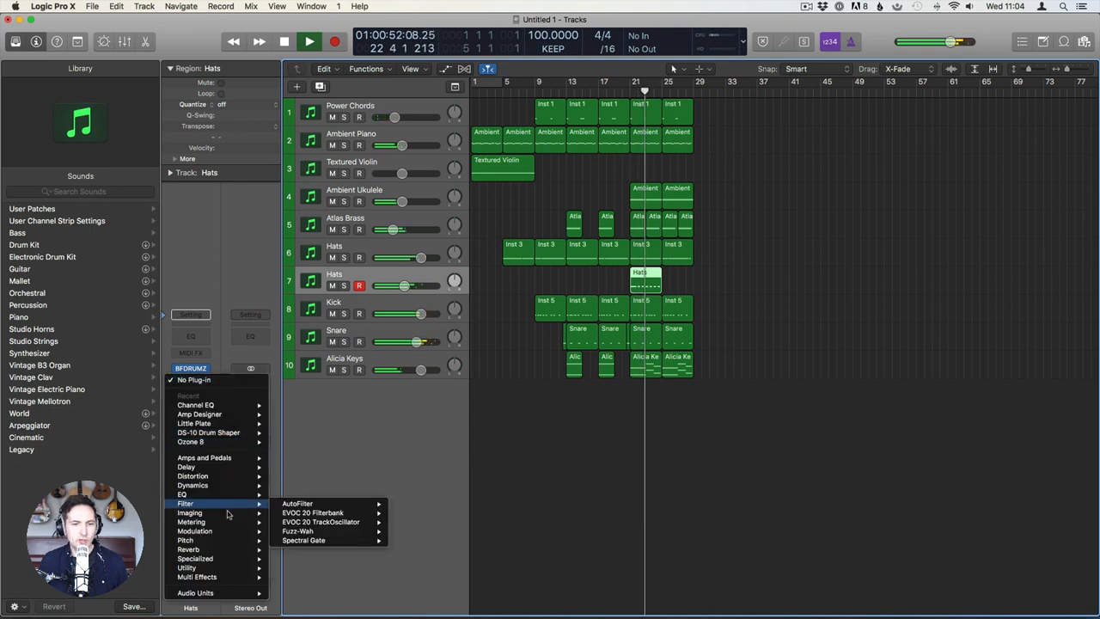
mouse_move(191, 512)
mouse_move(309, 522)
click(411, 523)
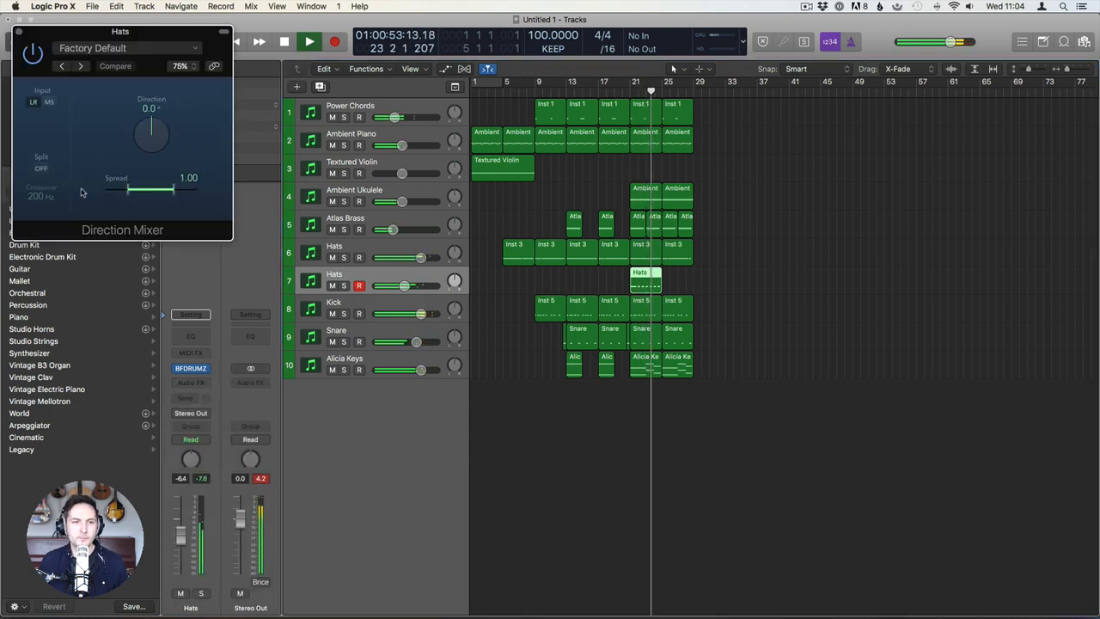
drag(173, 189, 176, 193)
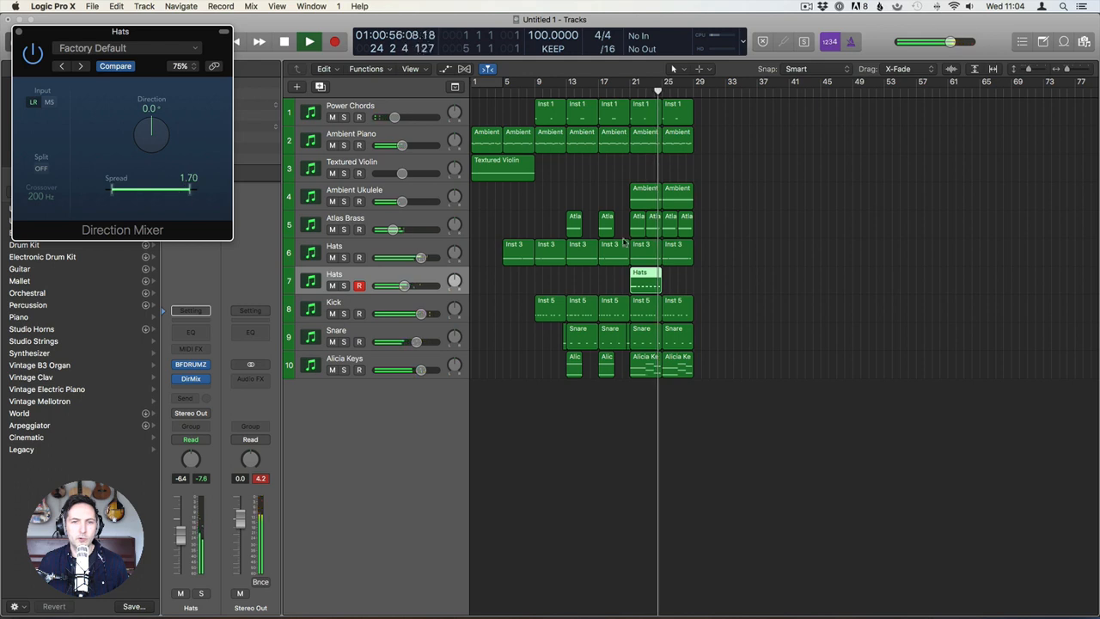
Quantize all the notes in the Hats region on track 7 to 1/8 Note.
double_click(645, 285)
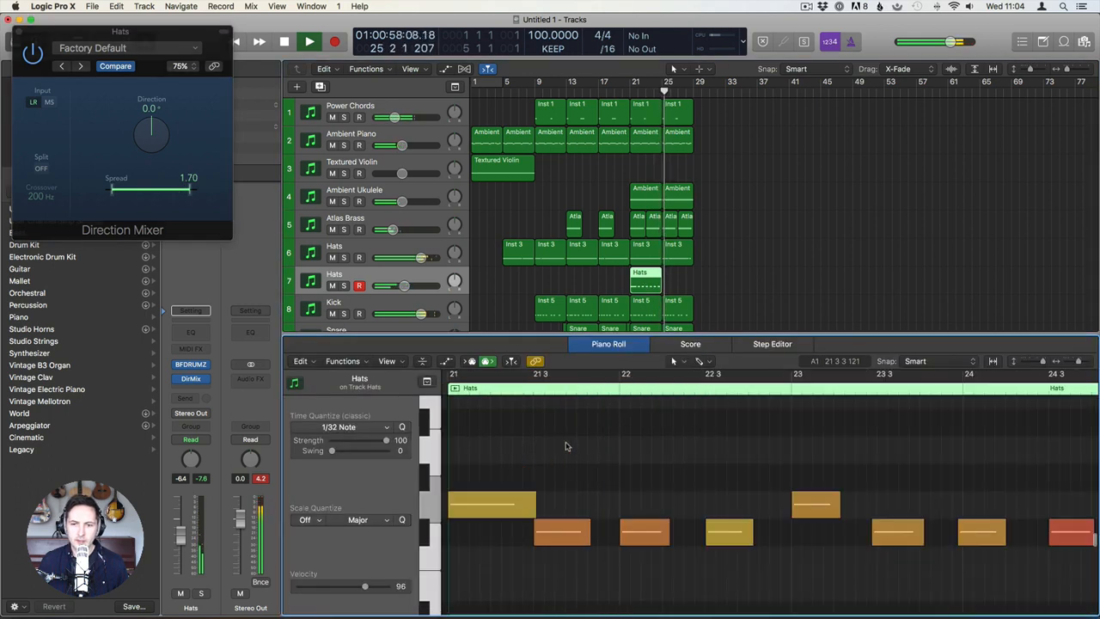
click(332, 427)
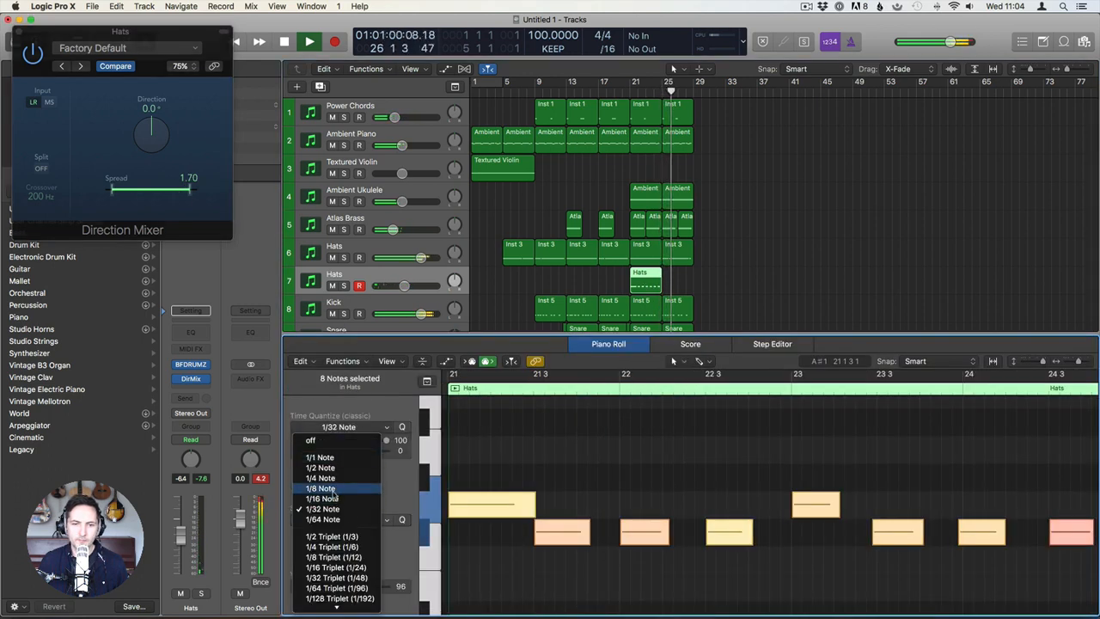
click(336, 490)
key(e)
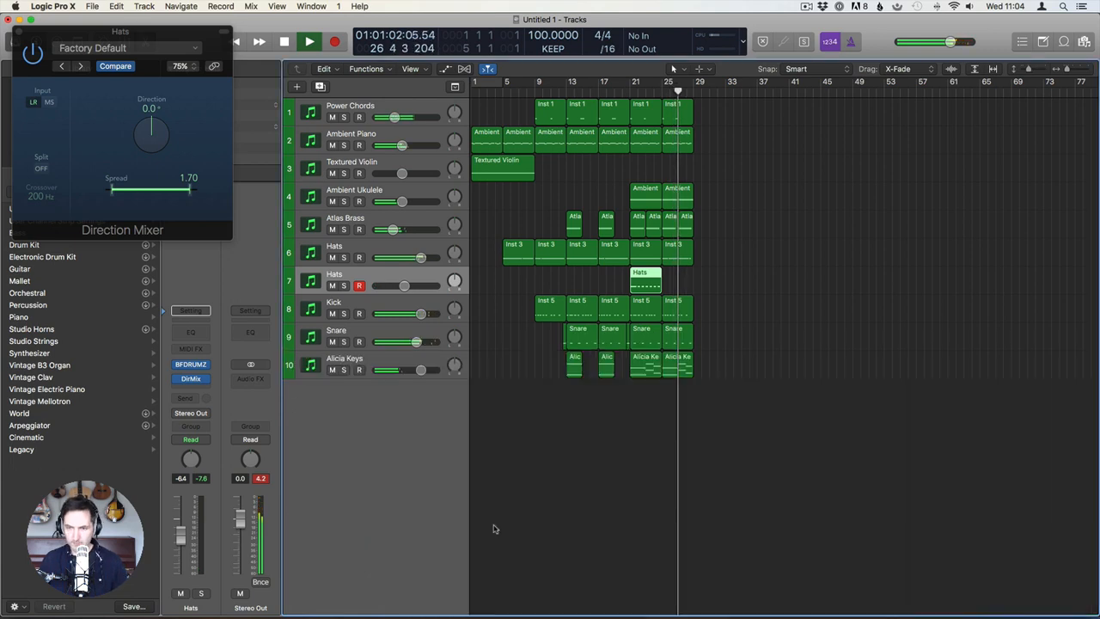
Duplicate the track 7 Hats region to bar 25 and close the Direction Mixer.
drag(638, 282, 670, 282)
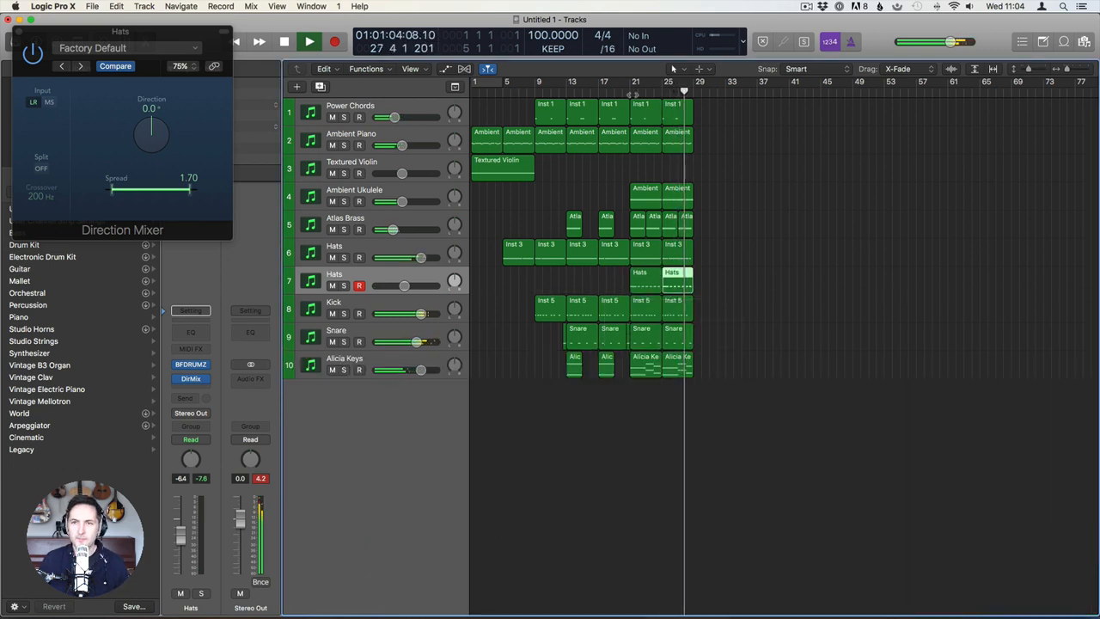
click(19, 32)
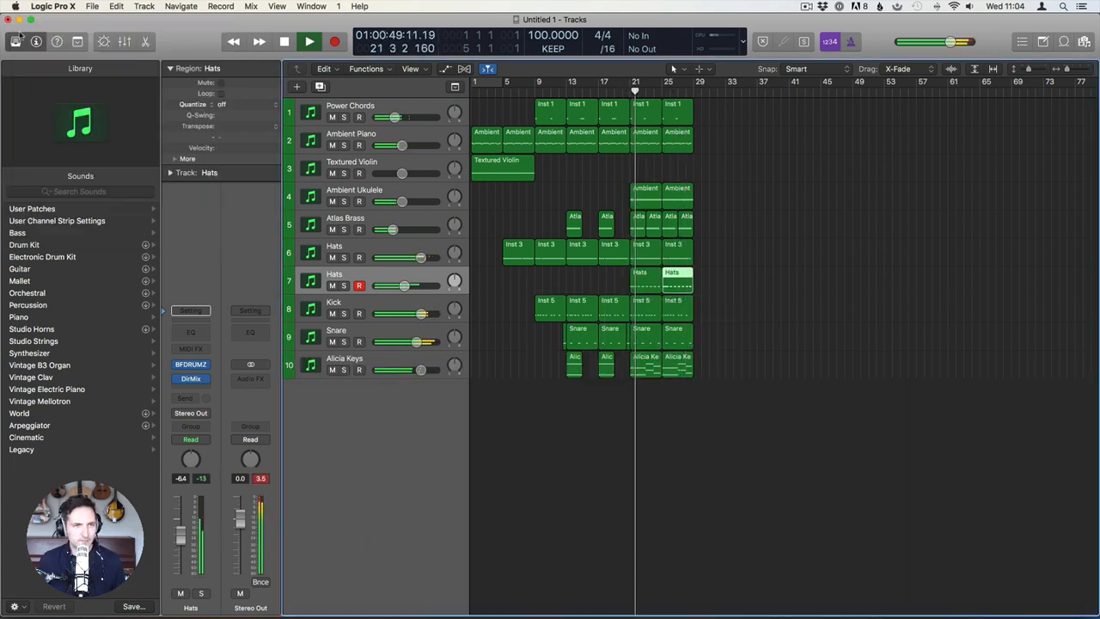
click(577, 181)
Check the Ambience setting of the Ambient Ukulele's Kontakt instrument and raise the track's volume to -2.2 dB.
drag(401, 201, 409, 201)
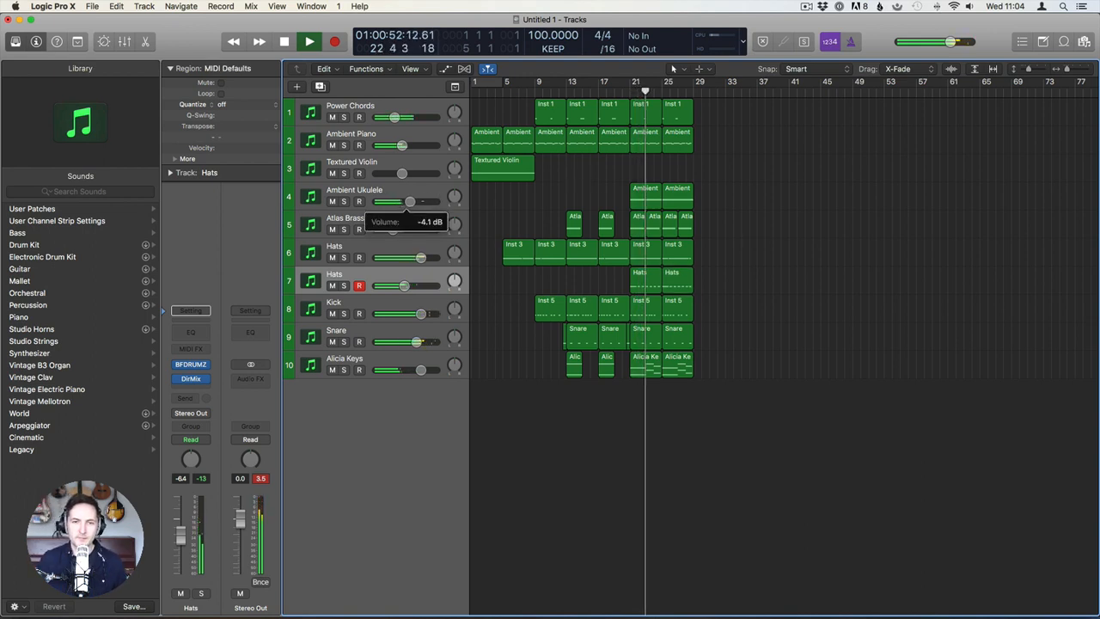
click(370, 194)
click(191, 370)
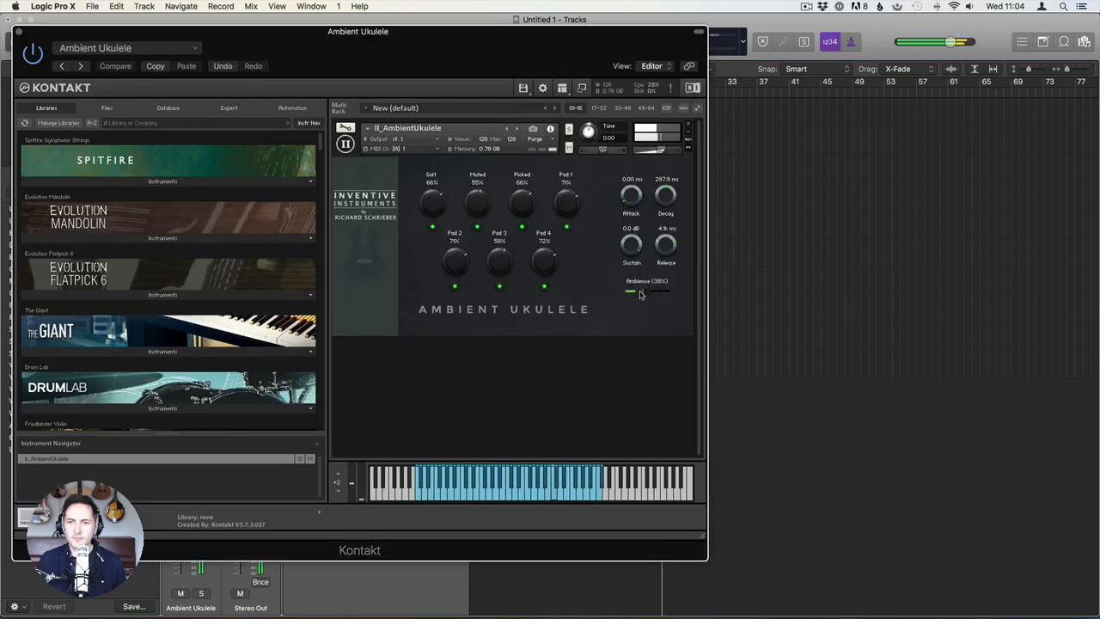
click(15, 30)
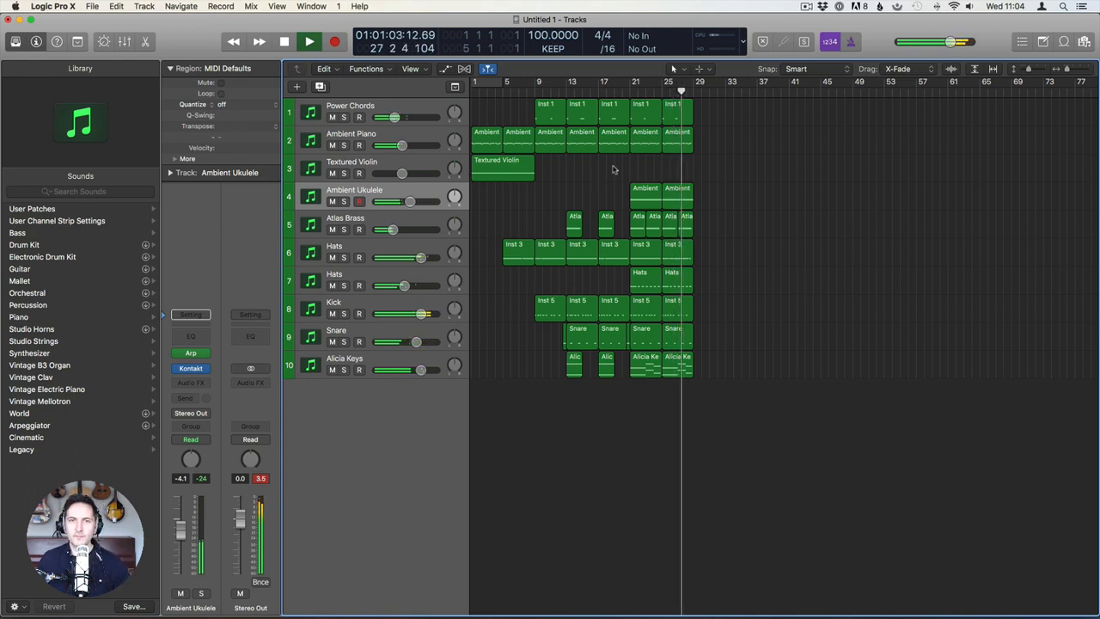
drag(413, 206, 420, 206)
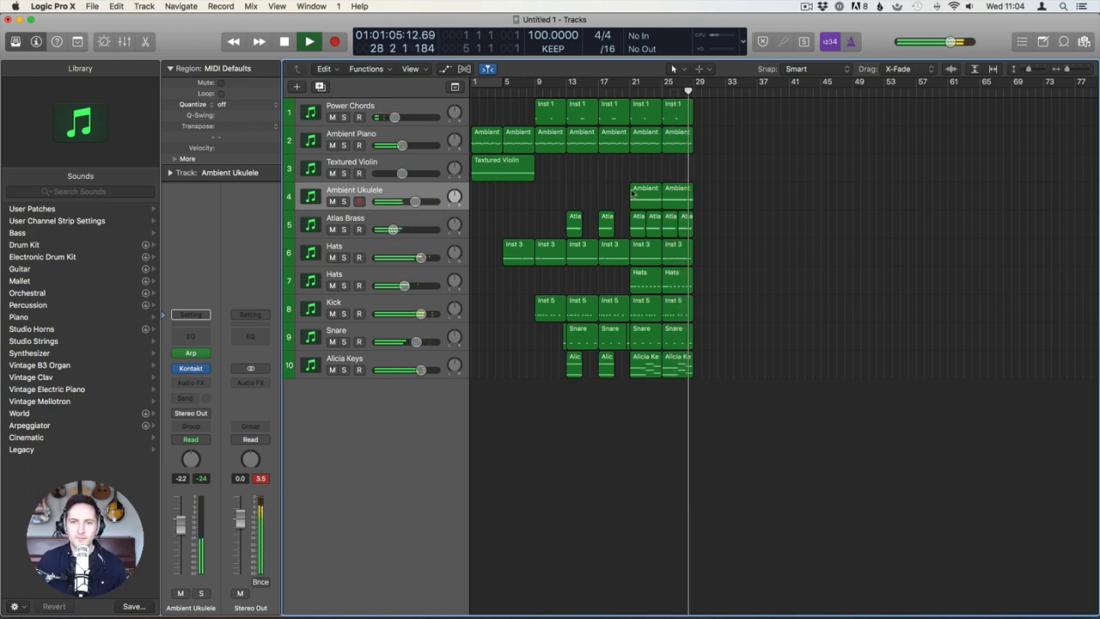
Copy the short Alicia Keys region, two Ambient Piano regions and the Textured Violin region to start at bar 29.
drag(600, 376, 697, 372)
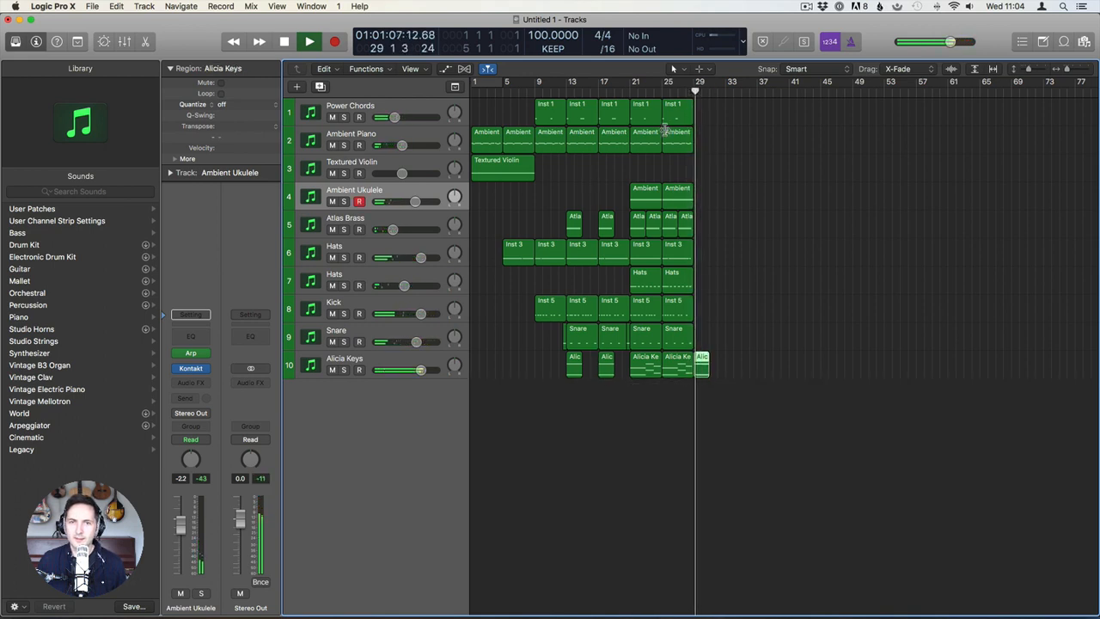
click(634, 138)
click(635, 160)
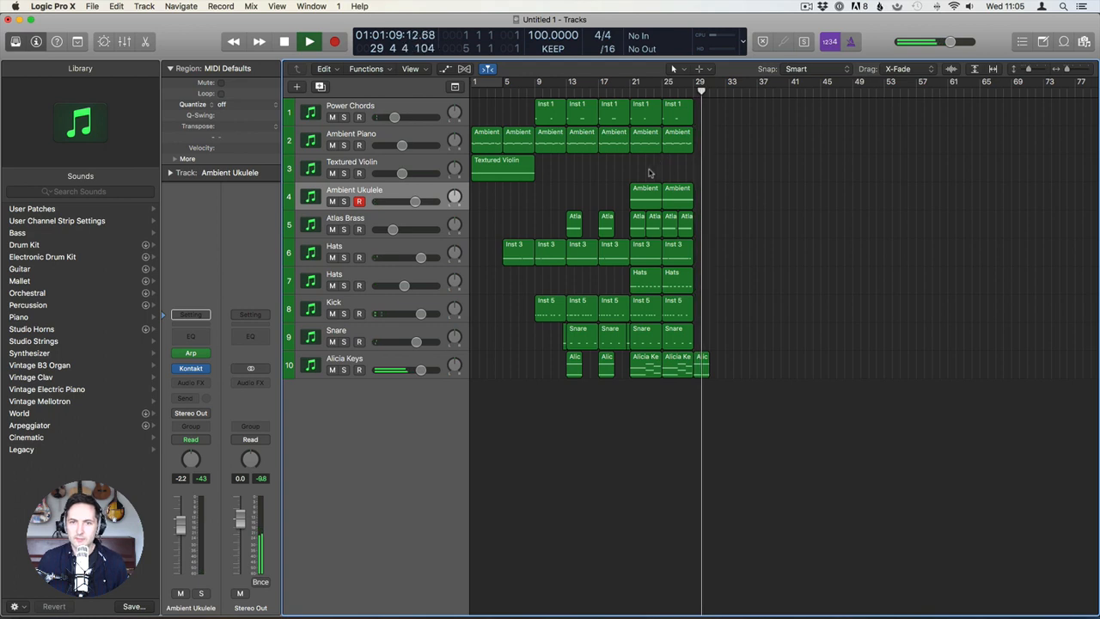
drag(521, 194, 709, 151)
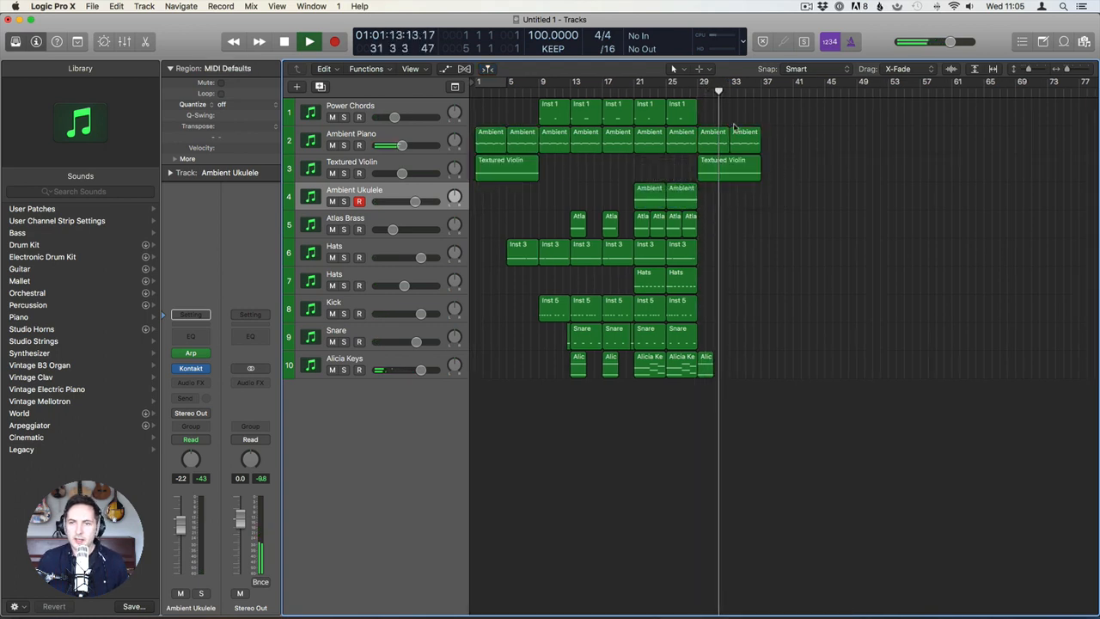
Copy the Kick region to bars 29 and 33 and the short Alicia Keys region to bar 33.
click(694, 90)
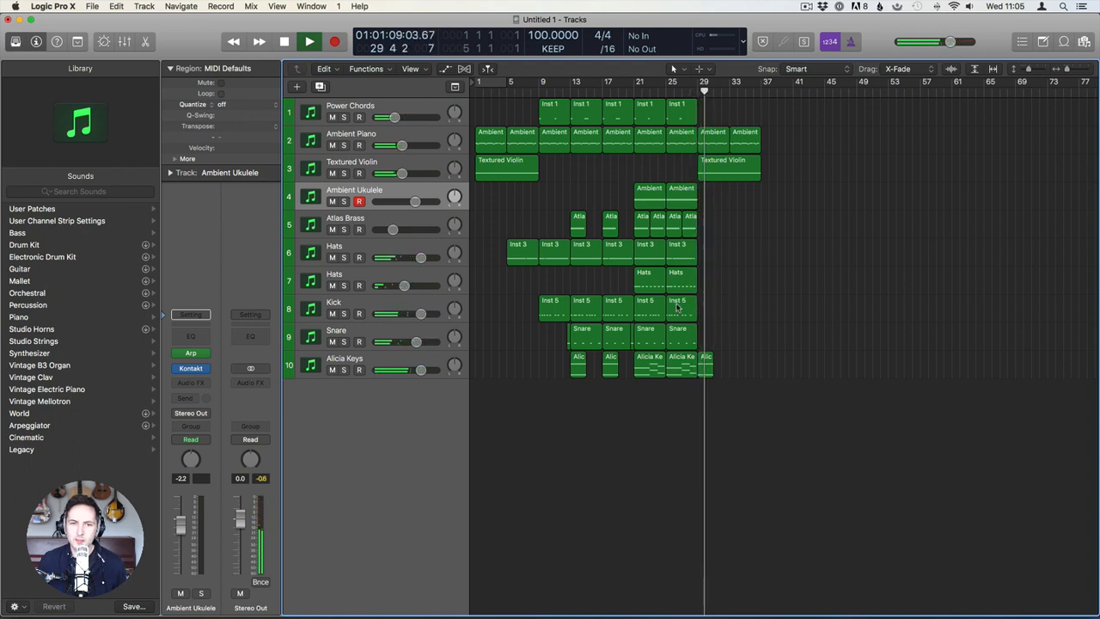
drag(713, 311, 717, 310)
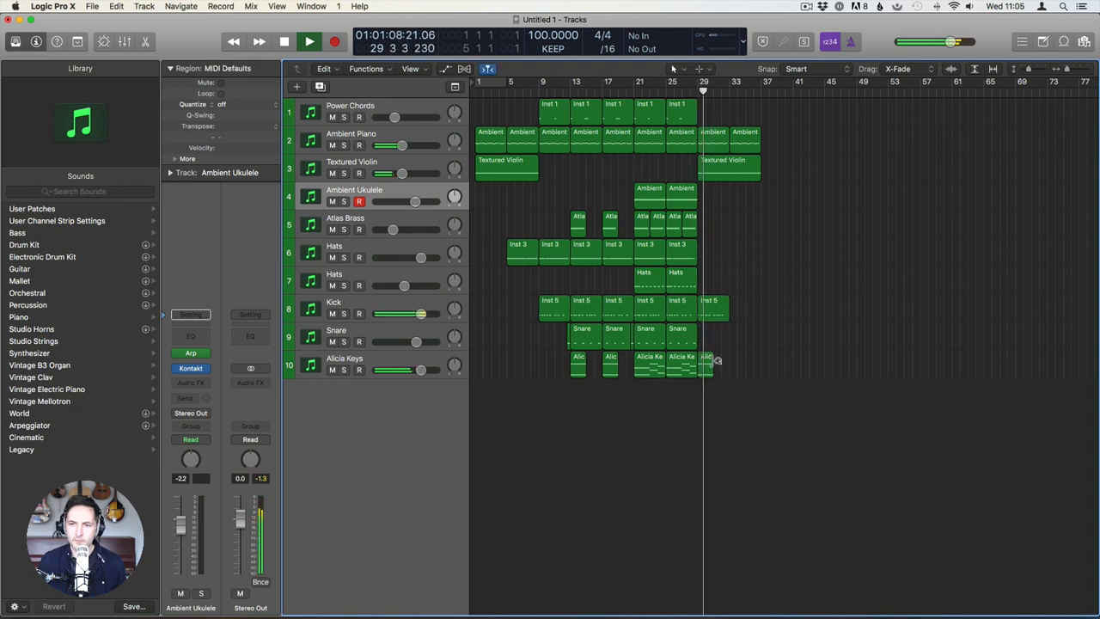
drag(710, 316, 742, 316)
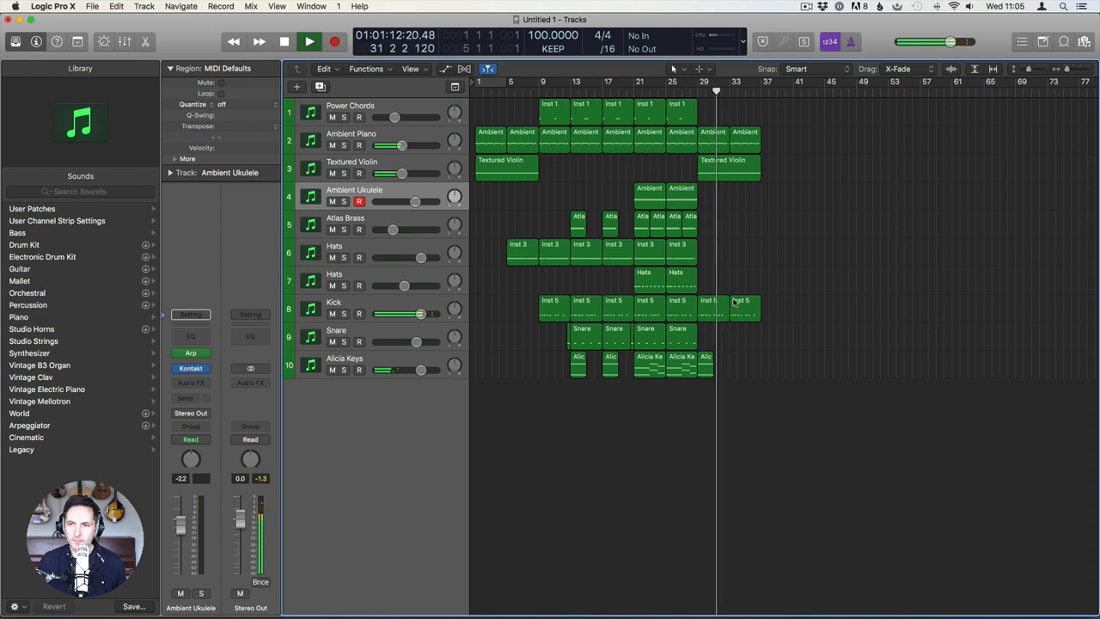
drag(705, 368, 736, 369)
click(743, 263)
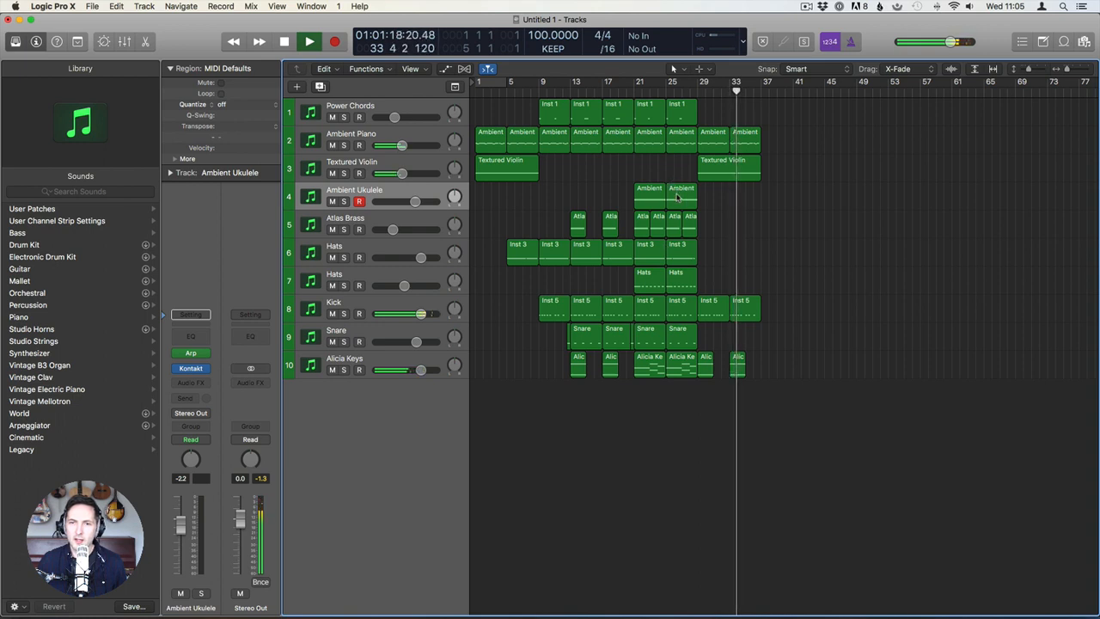
Copy the last Atlas Brass region to bar 35 and the bar 25–28 regions of all tracks except Textured Violin to bar 37.
drag(689, 224, 752, 224)
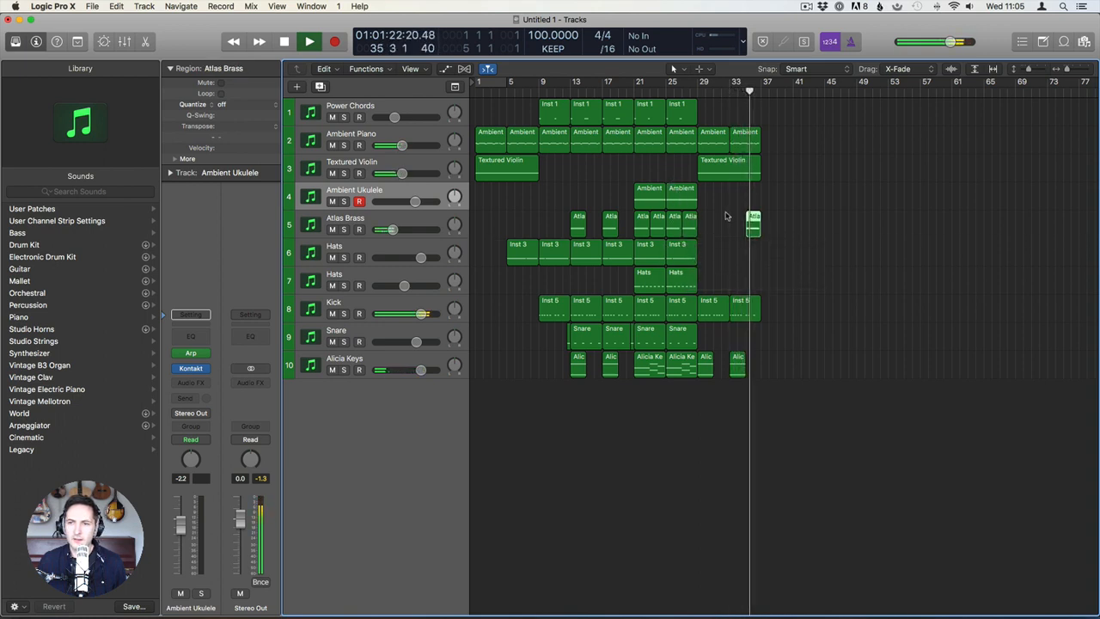
click(679, 113)
shift+click(681, 139)
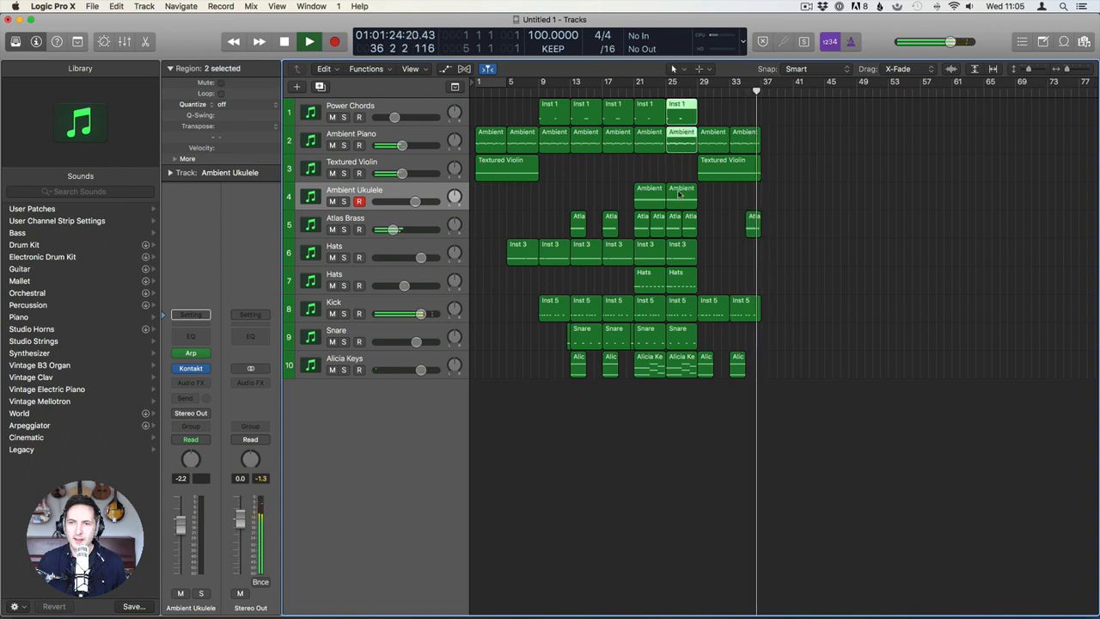
drag(672, 176, 771, 342)
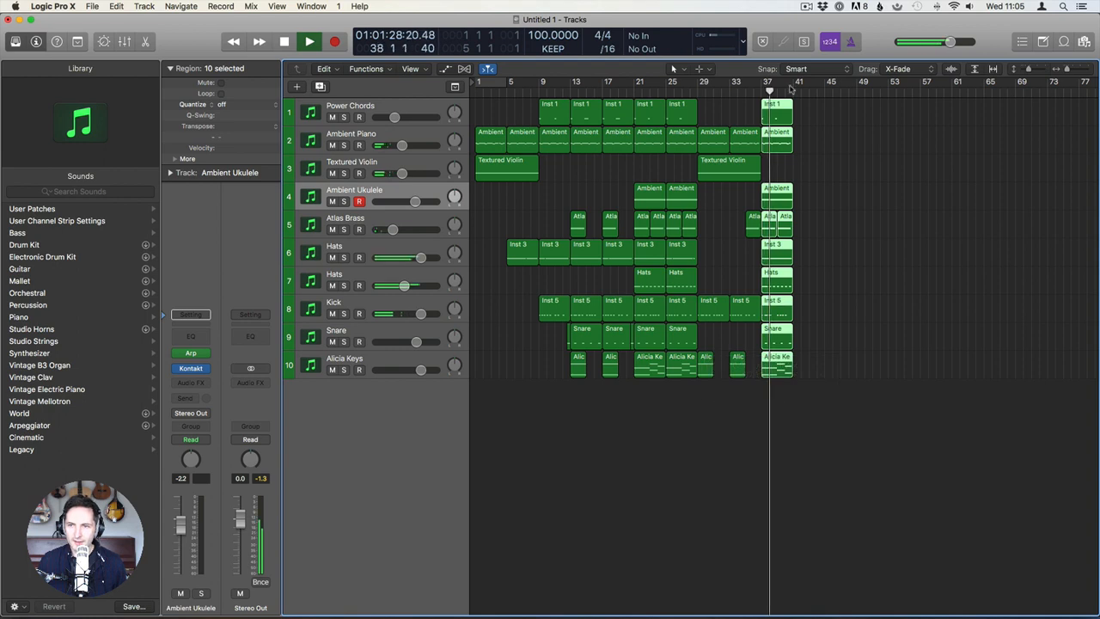
Play the arrangement from just before bar 35 and duplicate the ten selected regions from bar 37 to bar 41.
key(space)
click(746, 91)
key(space)
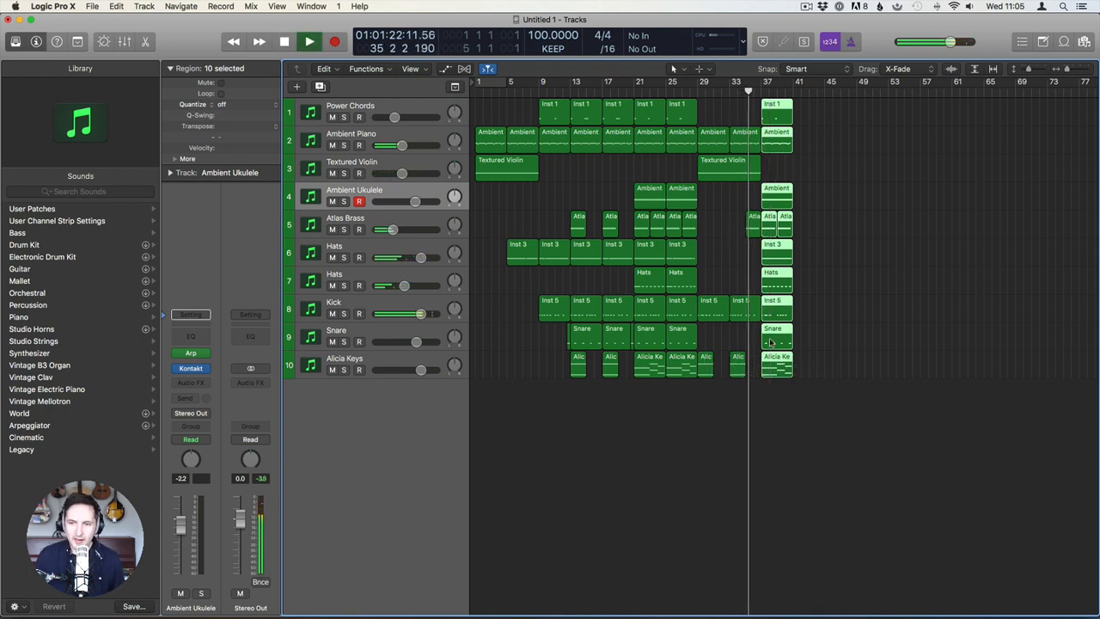
drag(771, 342, 803, 344)
click(727, 251)
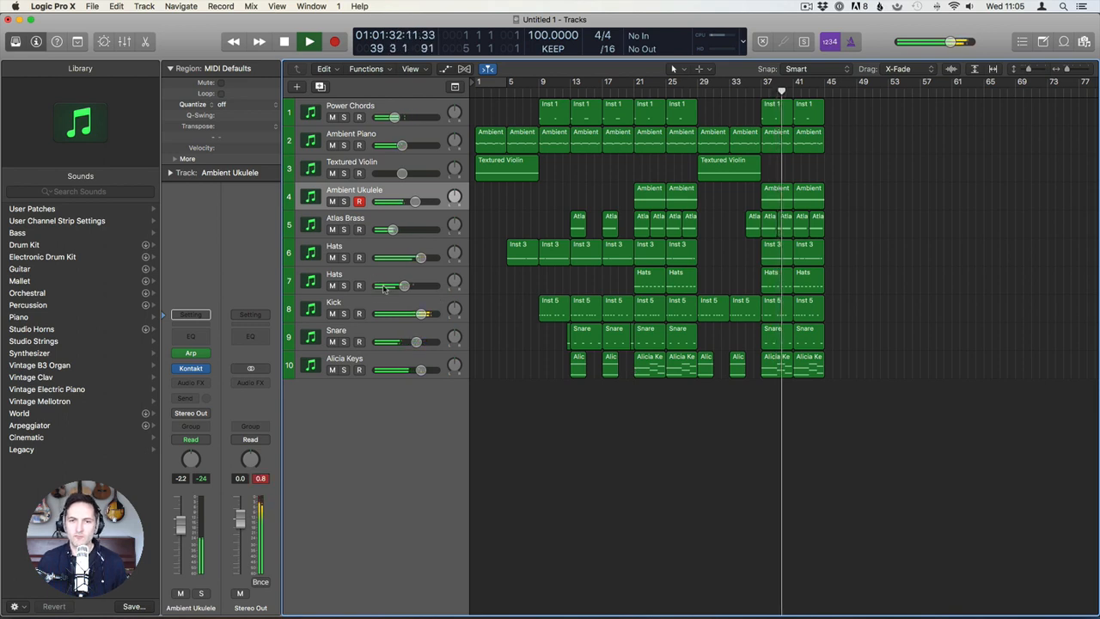
Insert the XLN Audio DS-10 Drum Shaper as an audio effect on the Snare track.
click(378, 332)
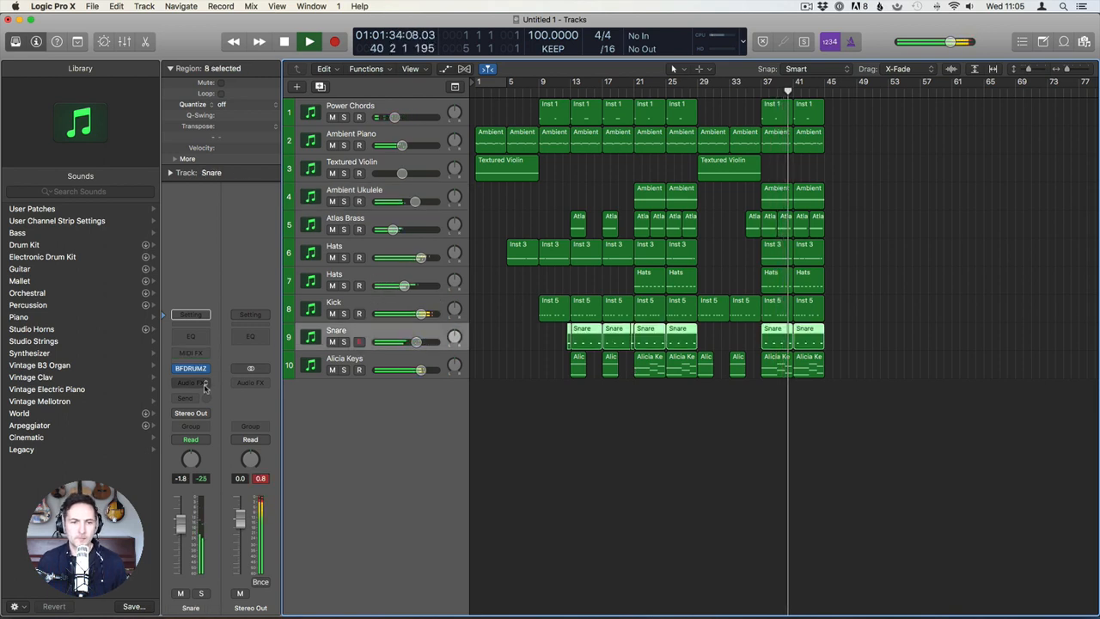
click(205, 388)
mouse_move(248, 594)
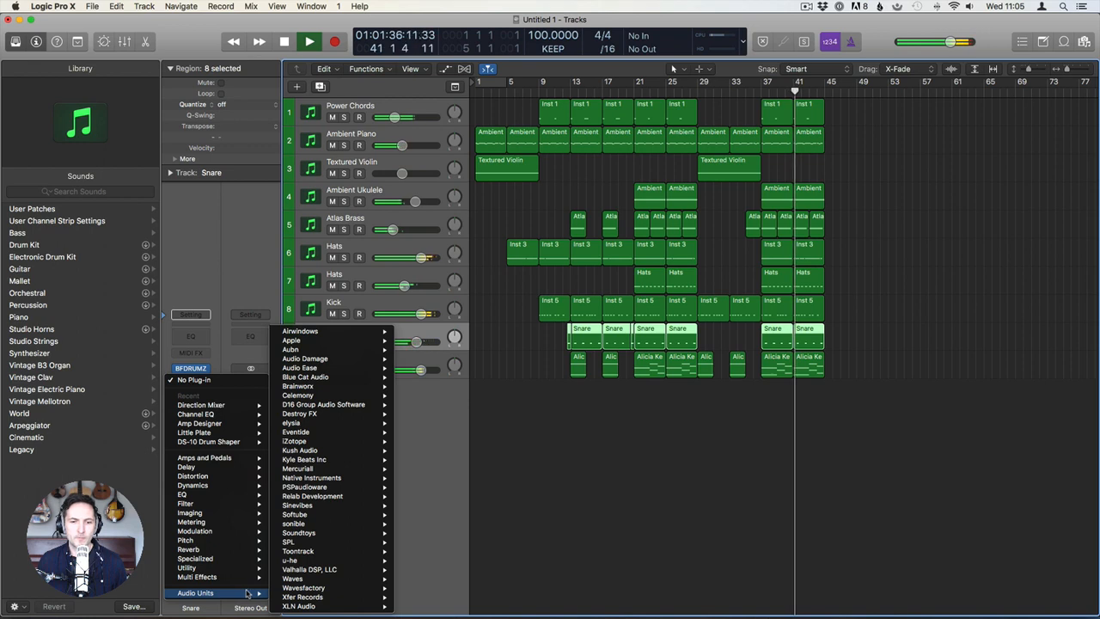
mouse_move(296, 598)
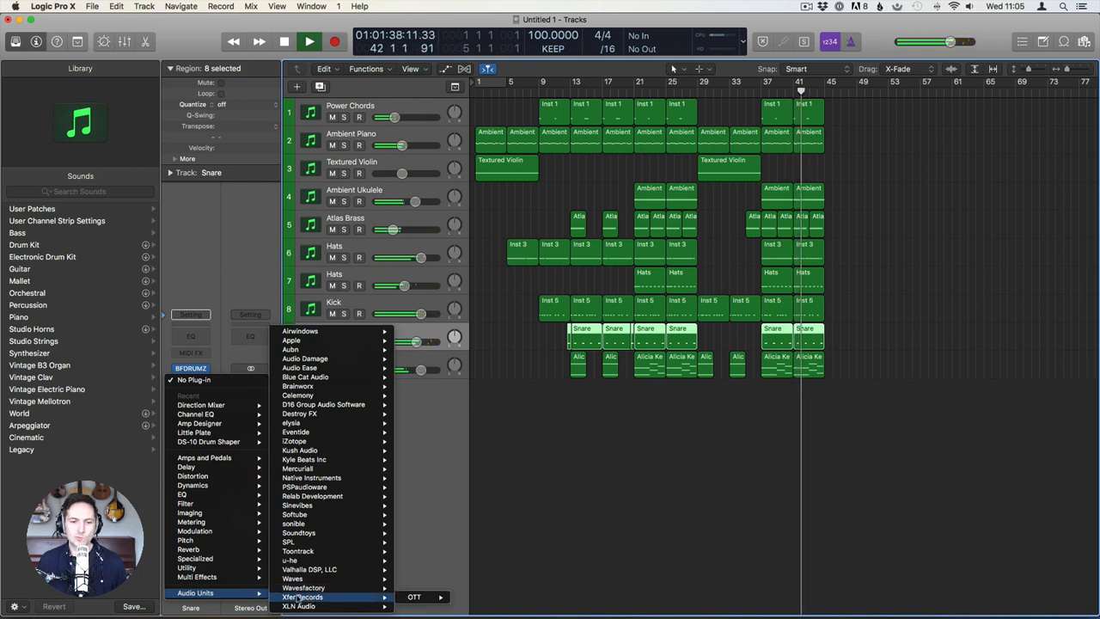
mouse_move(339, 606)
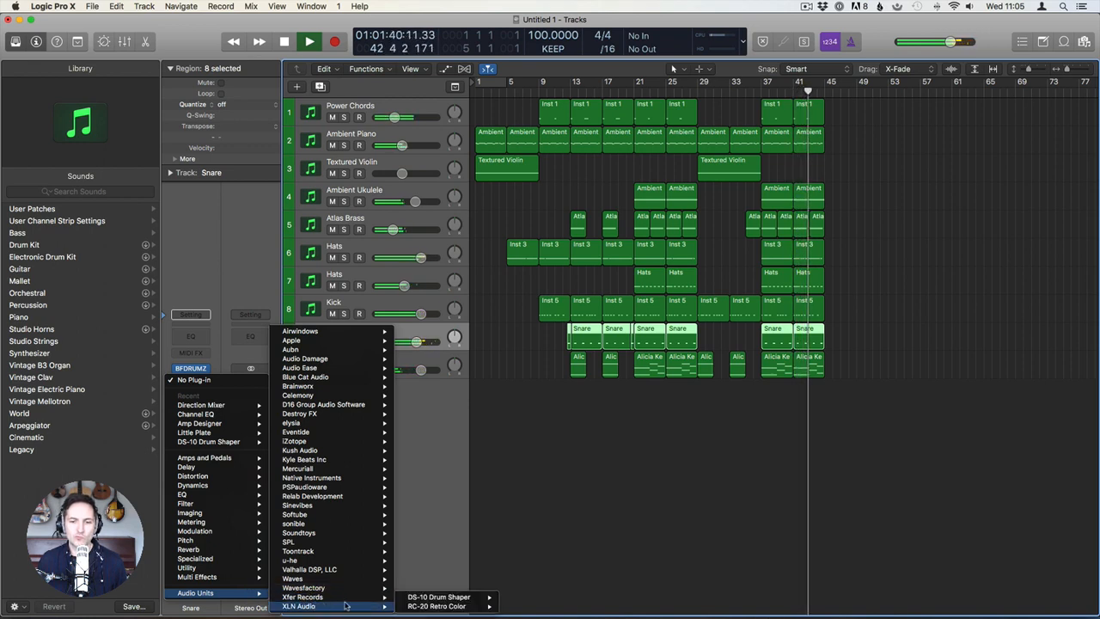
mouse_move(464, 597)
click(520, 597)
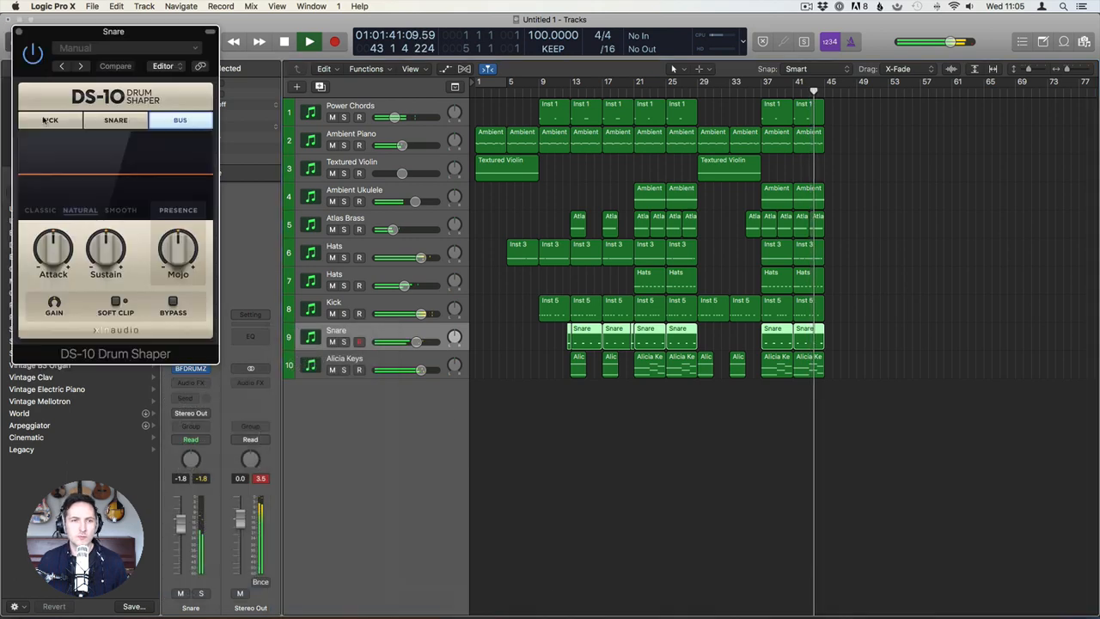
Switch the DS-10 to Snare mode, set Mojo to 35% and Sustain to 30%, adjust Attack, and close the plug-in.
click(102, 123)
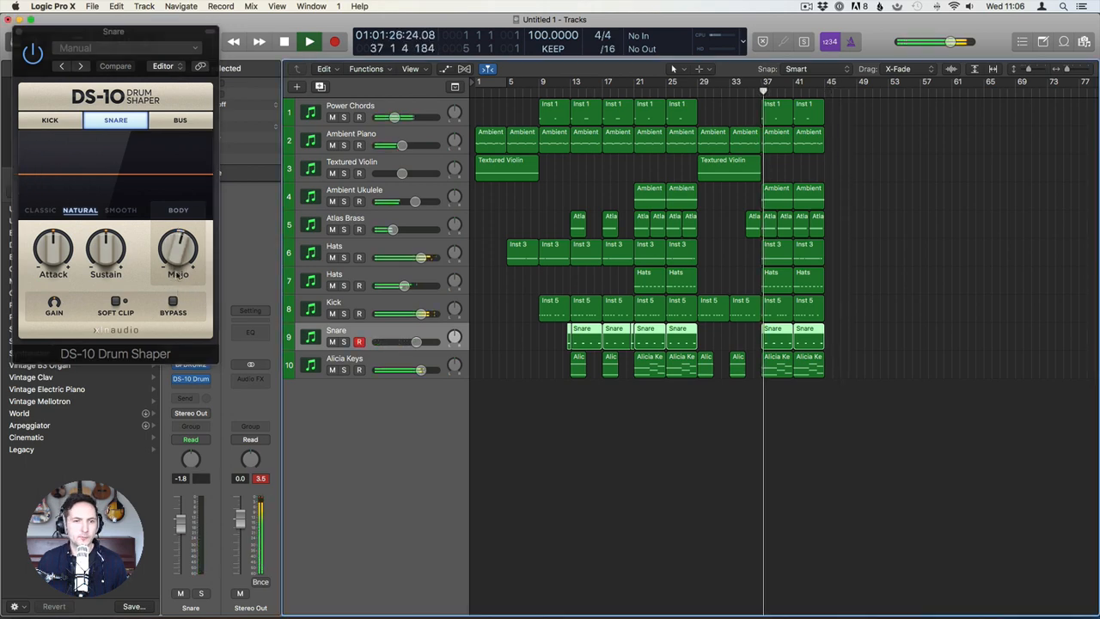
drag(177, 274, 126, 276)
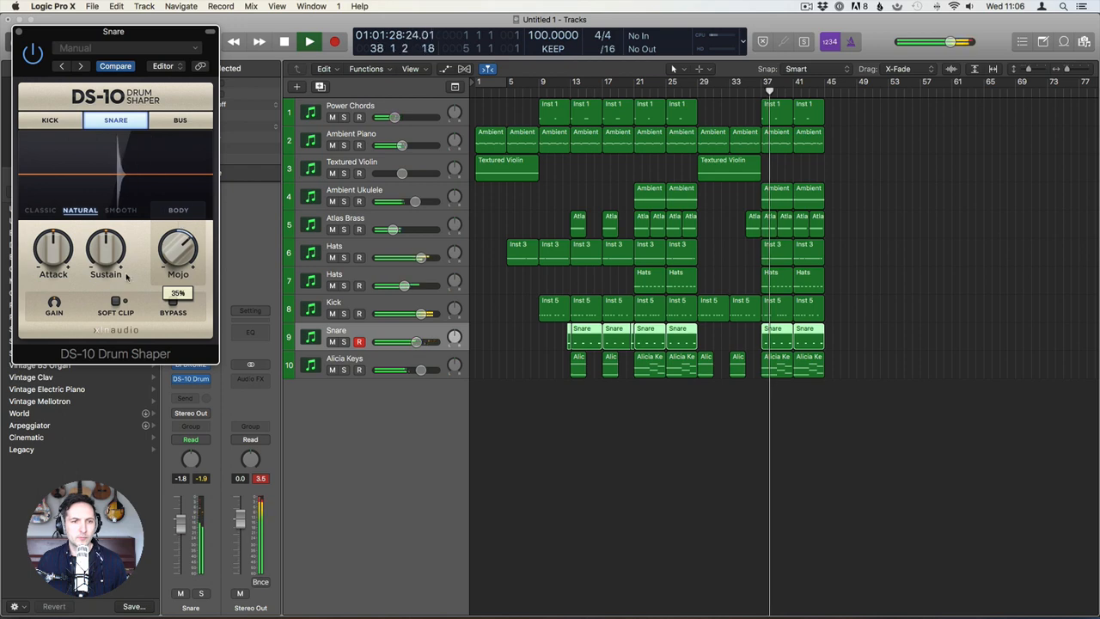
drag(105, 257, 103, 188)
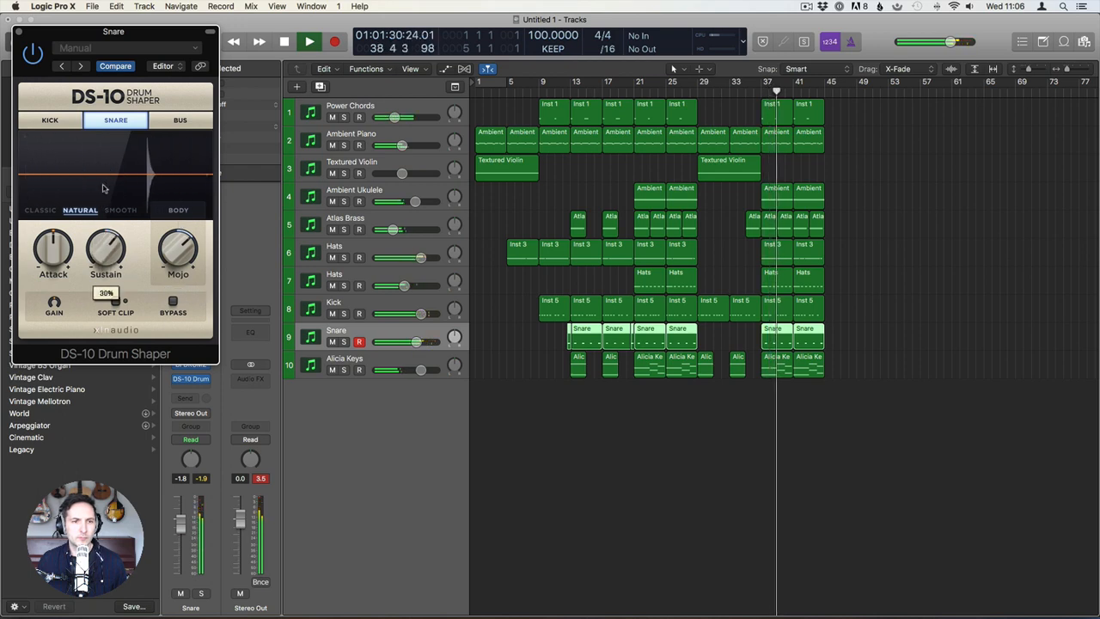
mouse_move(51, 251)
mouse_down()
mouse_move(54, 268)
mouse_move(56, 255)
mouse_up()
click(18, 32)
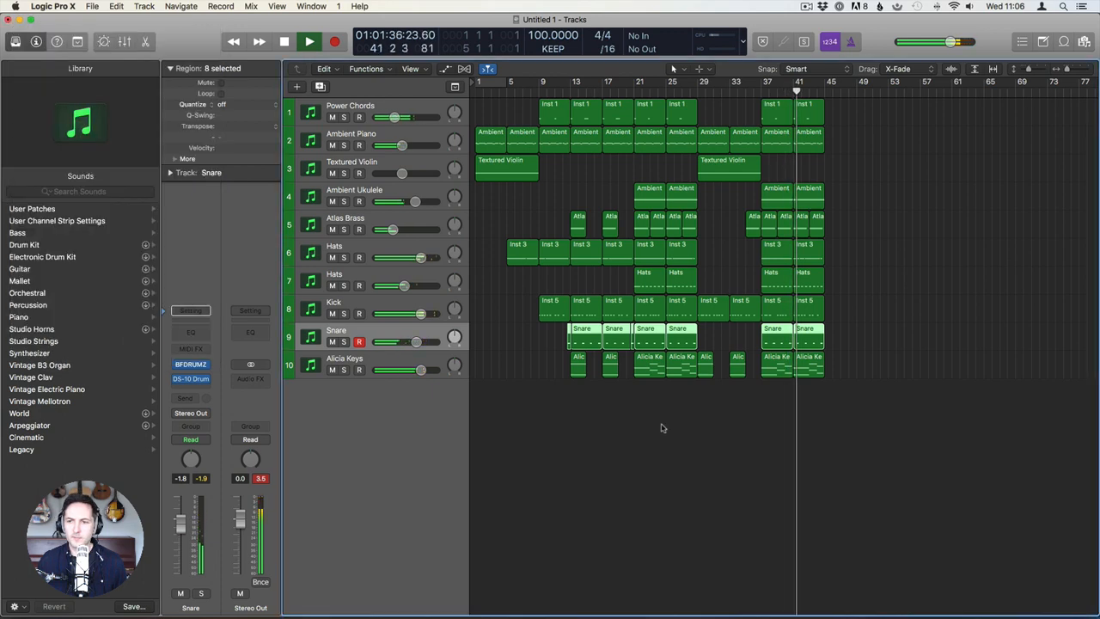
key(Up)
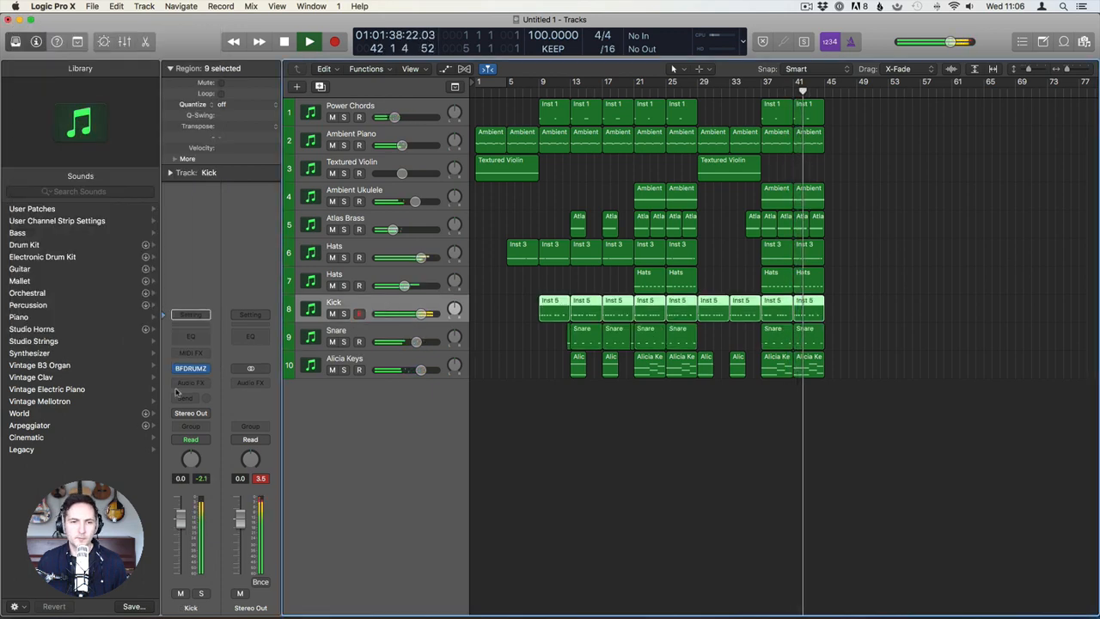
click(191, 383)
click(248, 323)
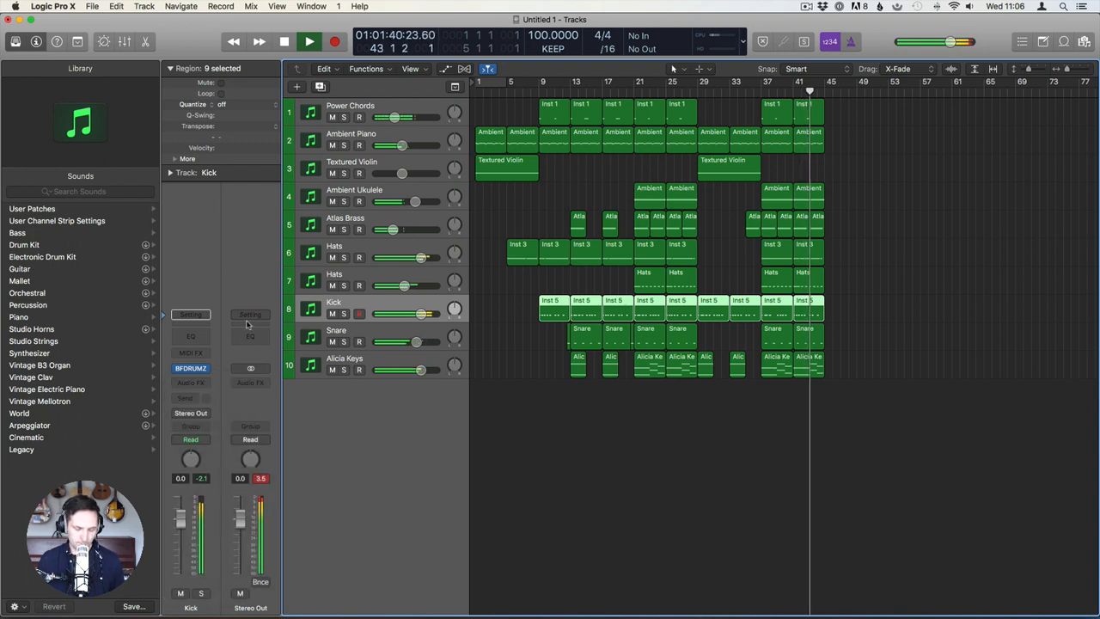
Stop playback, duplicate all regions in bars 37–44 to bar 45, and place the playhead just before bar 21.
key(space)
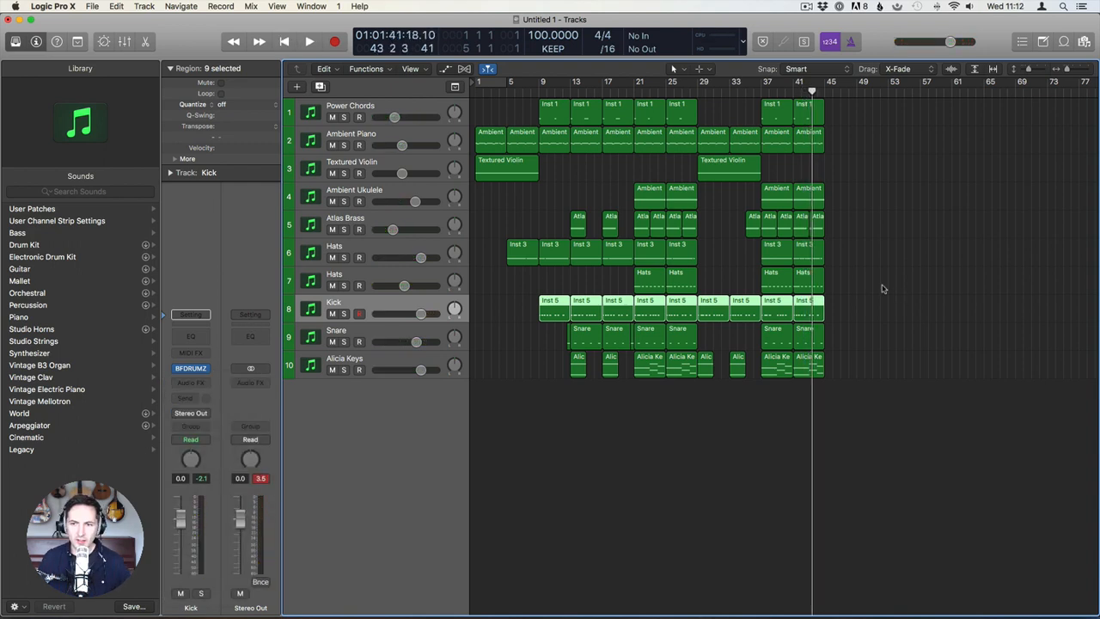
drag(847, 394, 768, 112)
drag(770, 111, 834, 112)
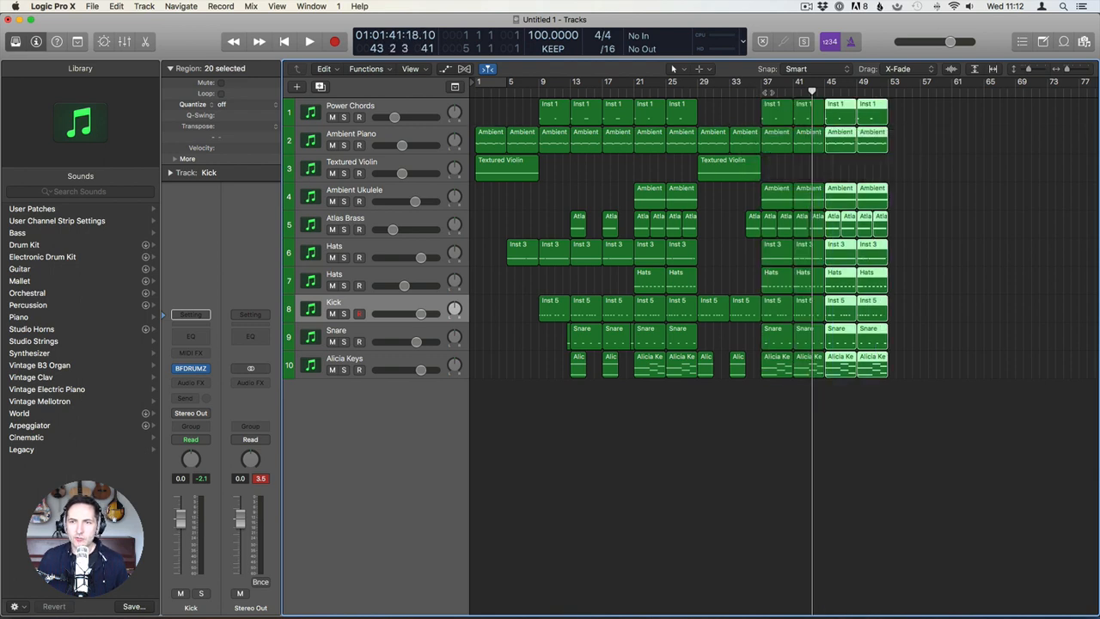
click(760, 93)
click(634, 93)
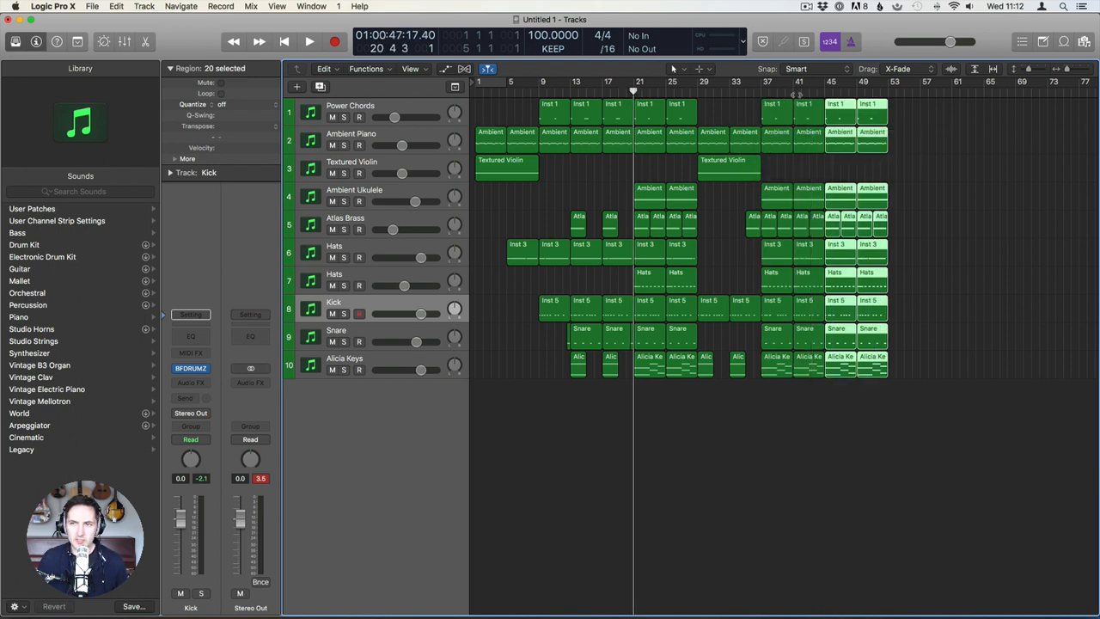
Select the Alicia Keys track and add a new Kontakt 5 instrument track beneath it.
click(684, 395)
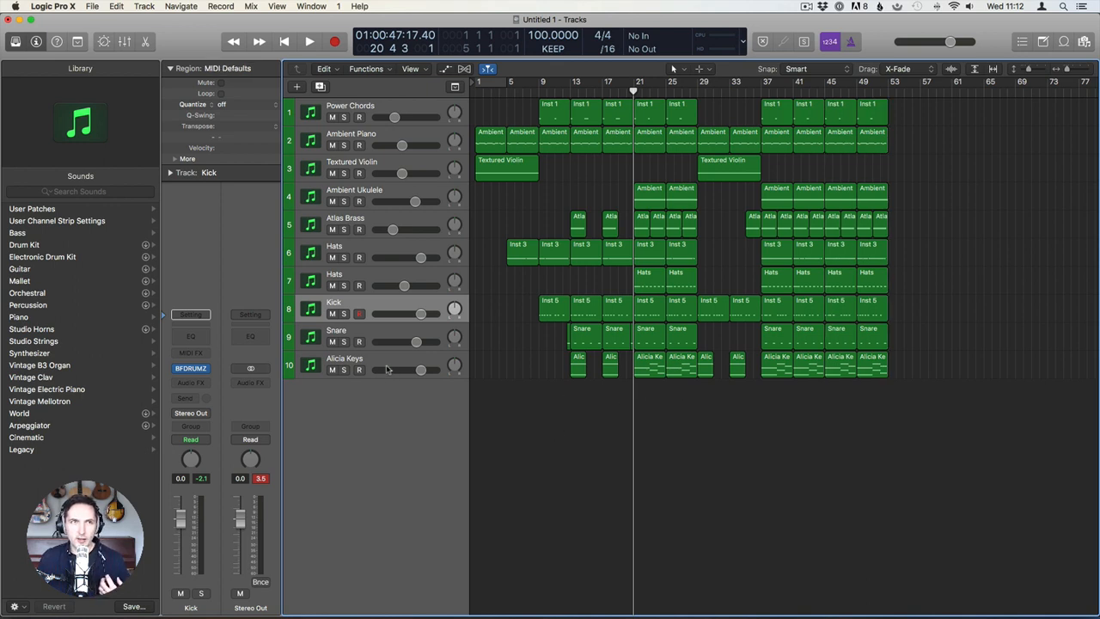
click(360, 361)
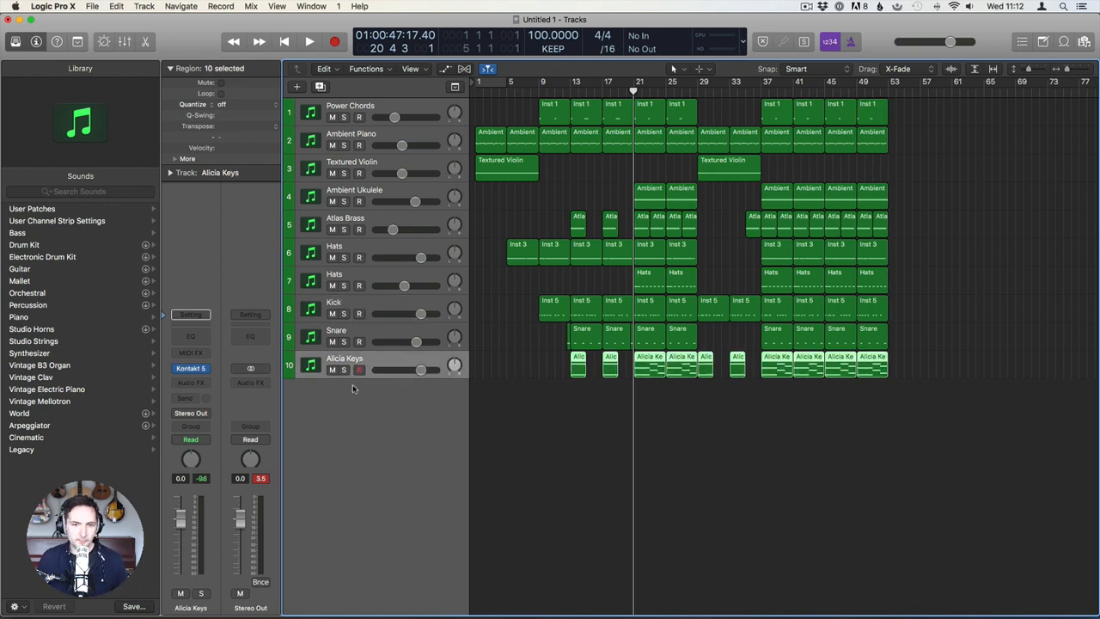
double_click(391, 390)
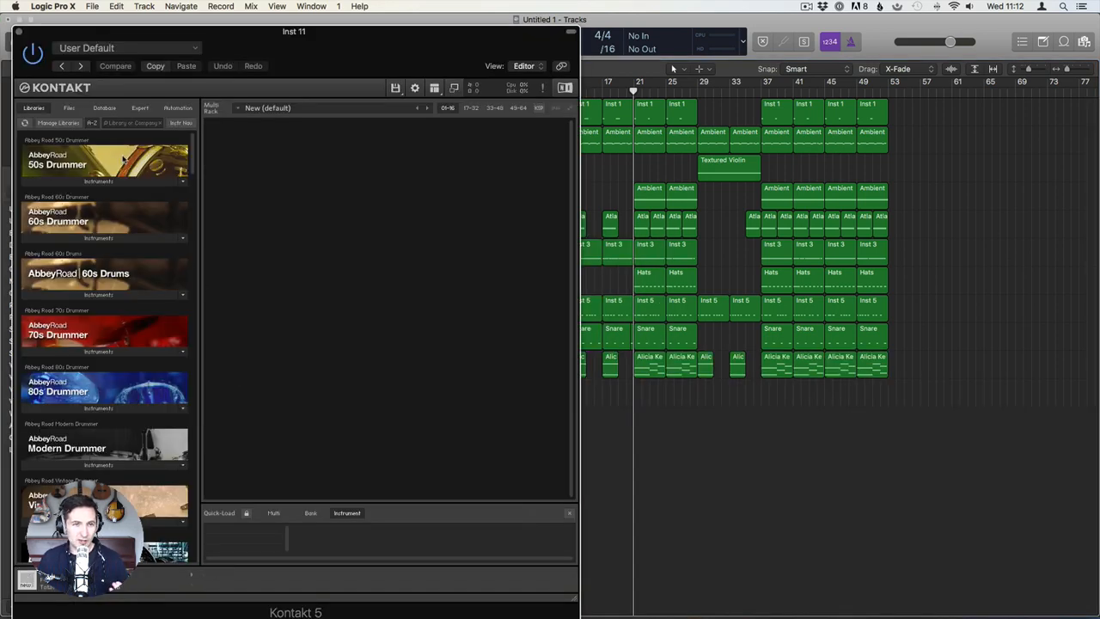
Browse Kontakt's files to the Sample Libraries folder on the Music HD drive.
click(69, 107)
scroll(95, 206, up, 10)
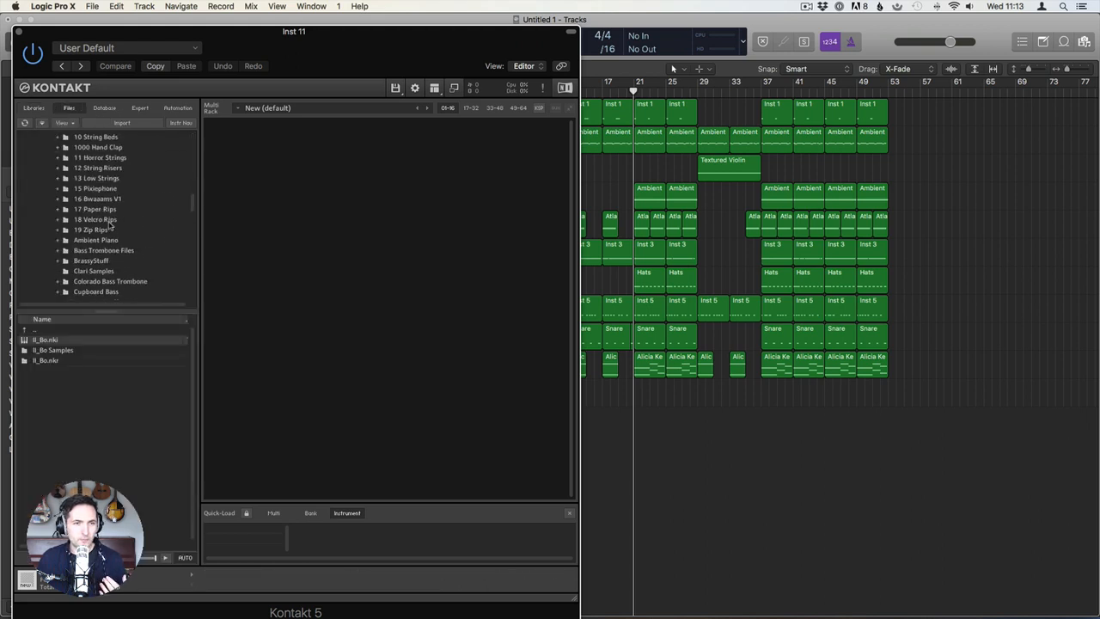
scroll(109, 225, down, 3)
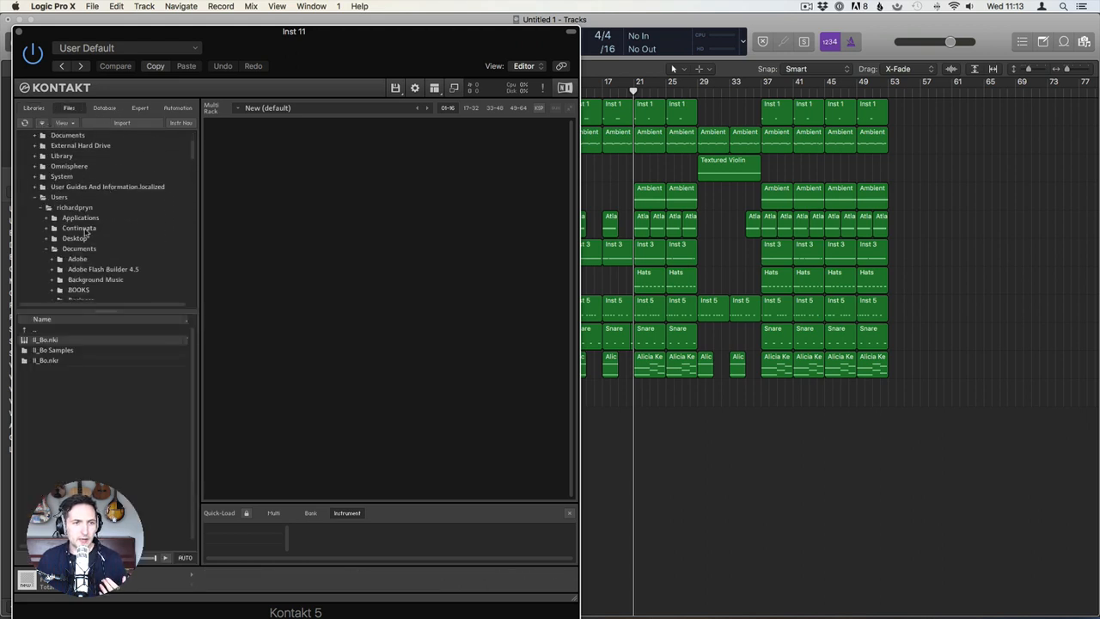
scroll(86, 233, down, 1)
click(38, 187)
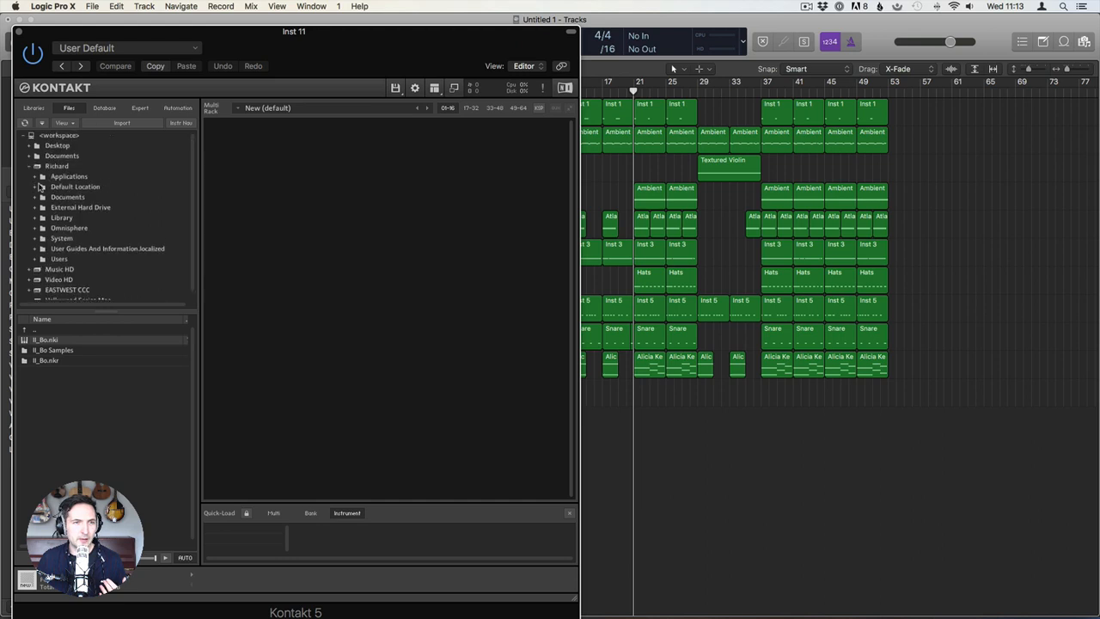
click(30, 167)
click(29, 176)
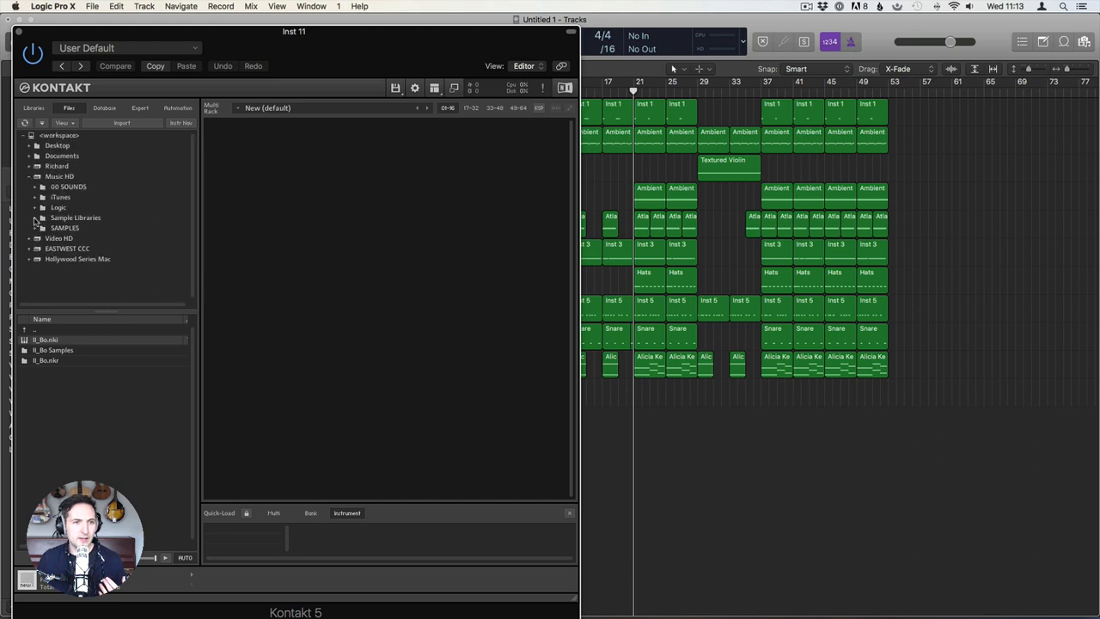
click(34, 218)
Find the Snaps Claps Slaps Stomps & Shouts library folder and load its instrument patch into Kontakt.
scroll(74, 238, down, 5)
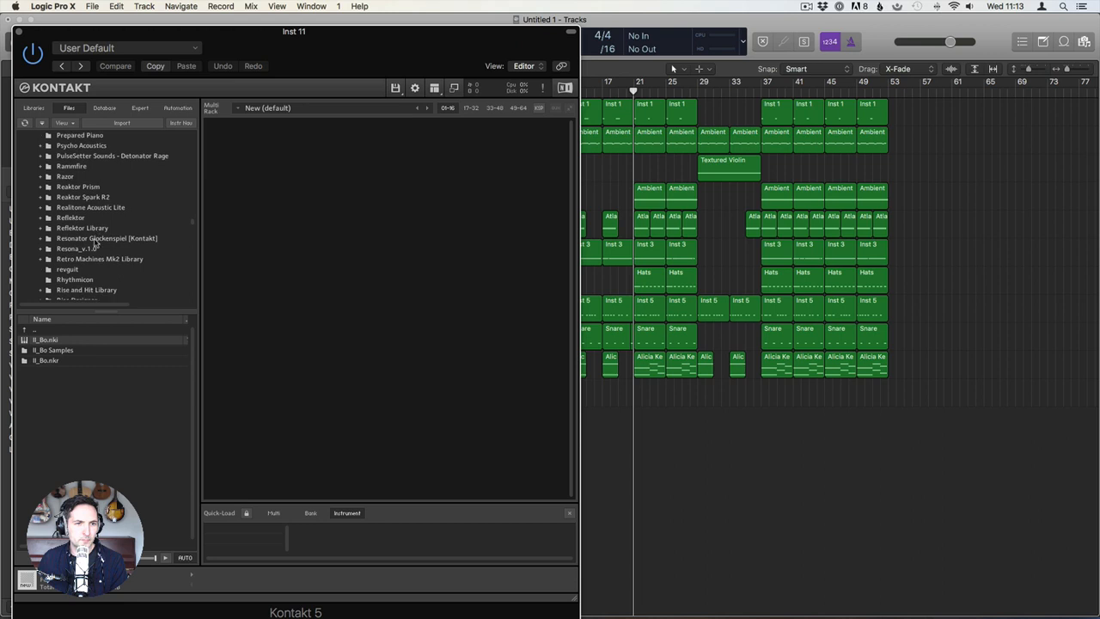
scroll(96, 242, down, 2)
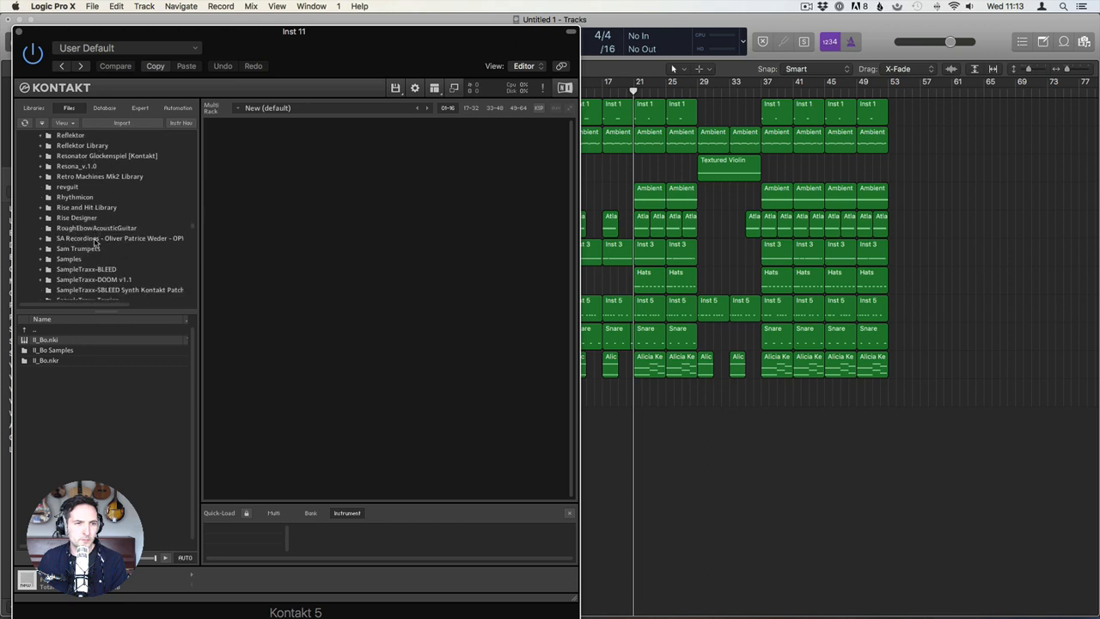
scroll(95, 242, down, 2)
scroll(97, 245, down, 6)
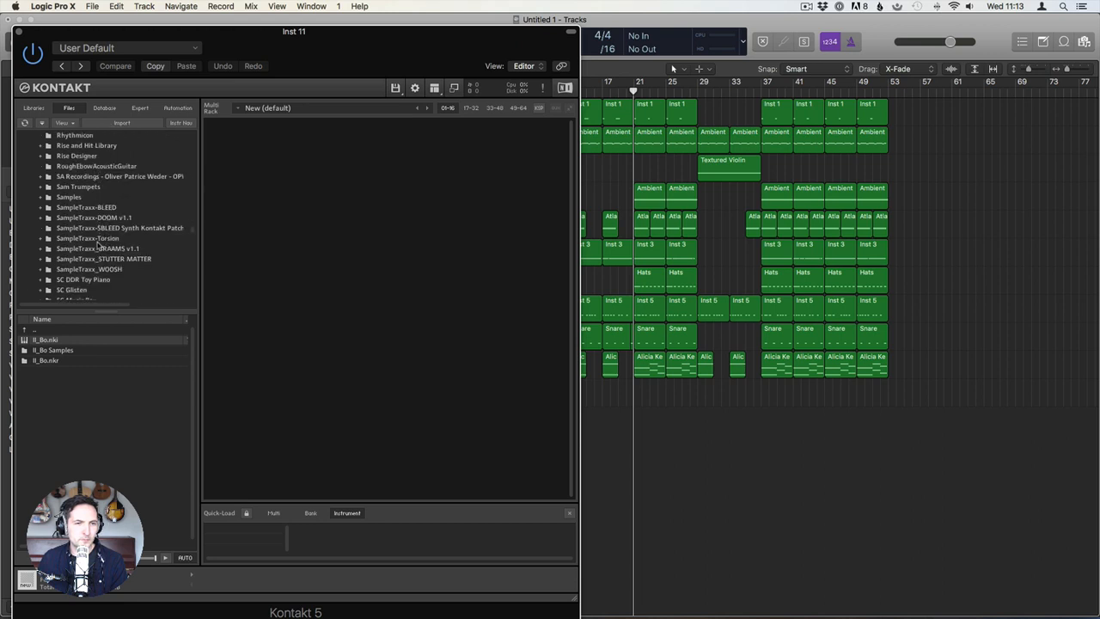
scroll(102, 245, down, 5)
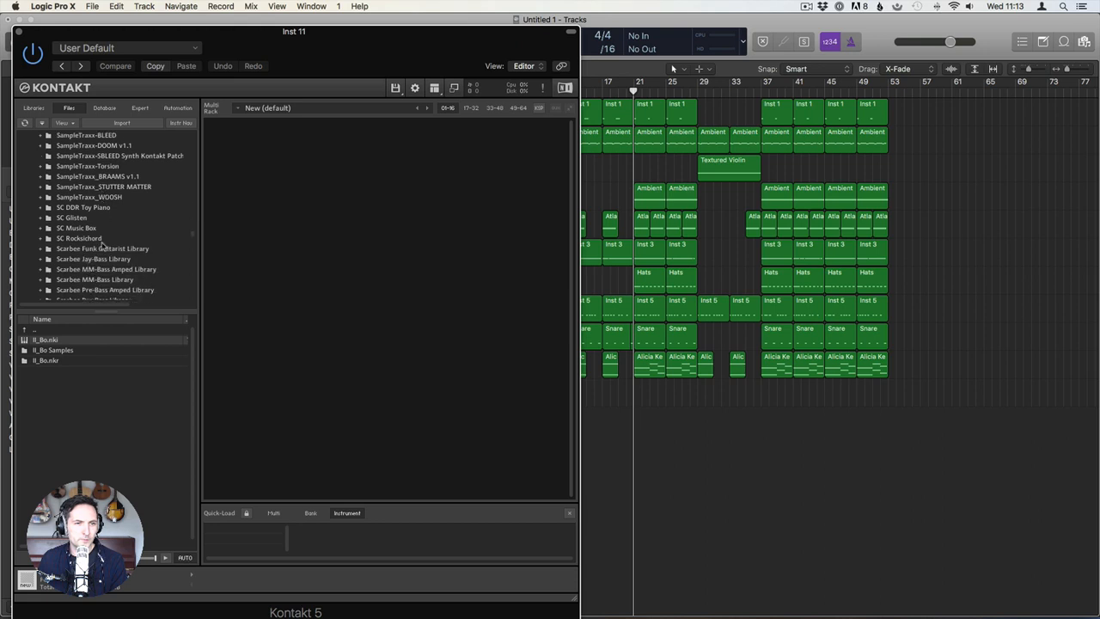
scroll(101, 245, down, 11)
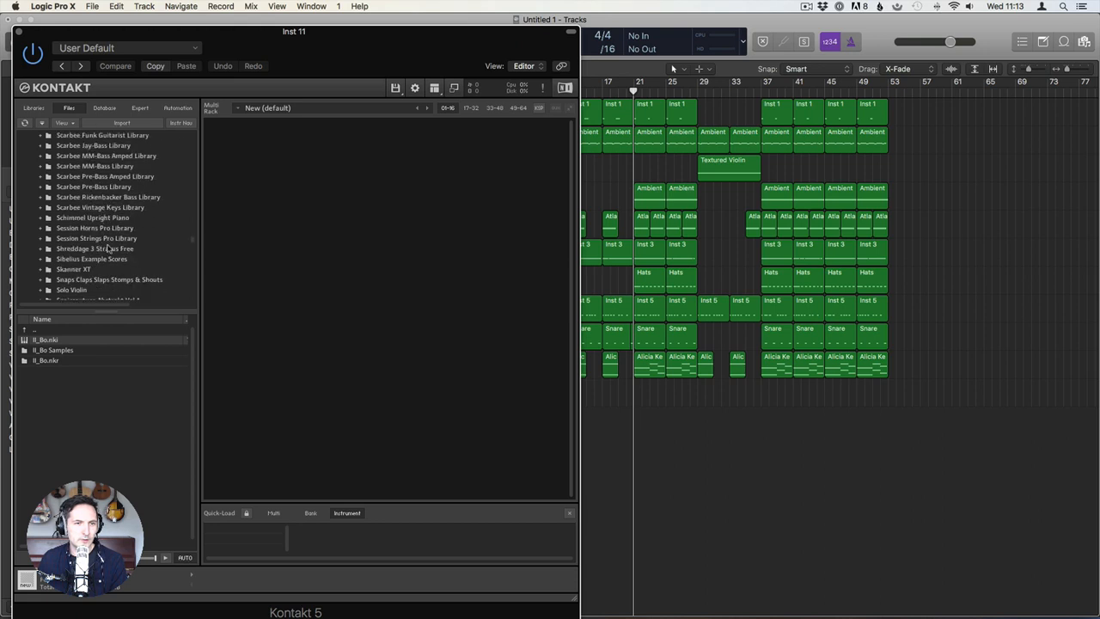
scroll(137, 262, down, 2)
click(109, 259)
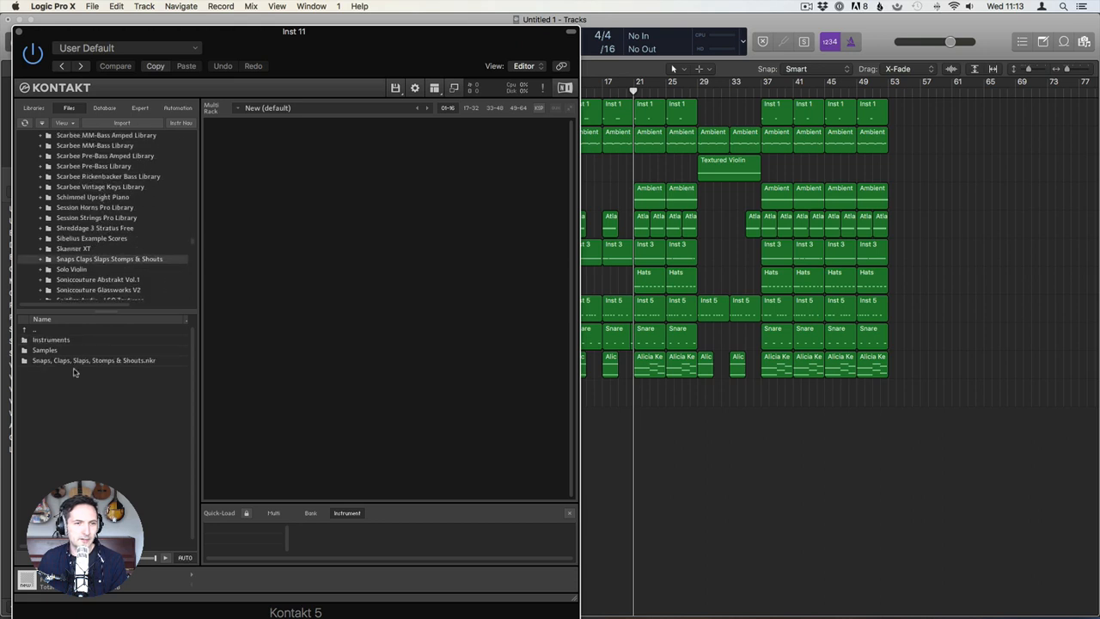
double_click(58, 362)
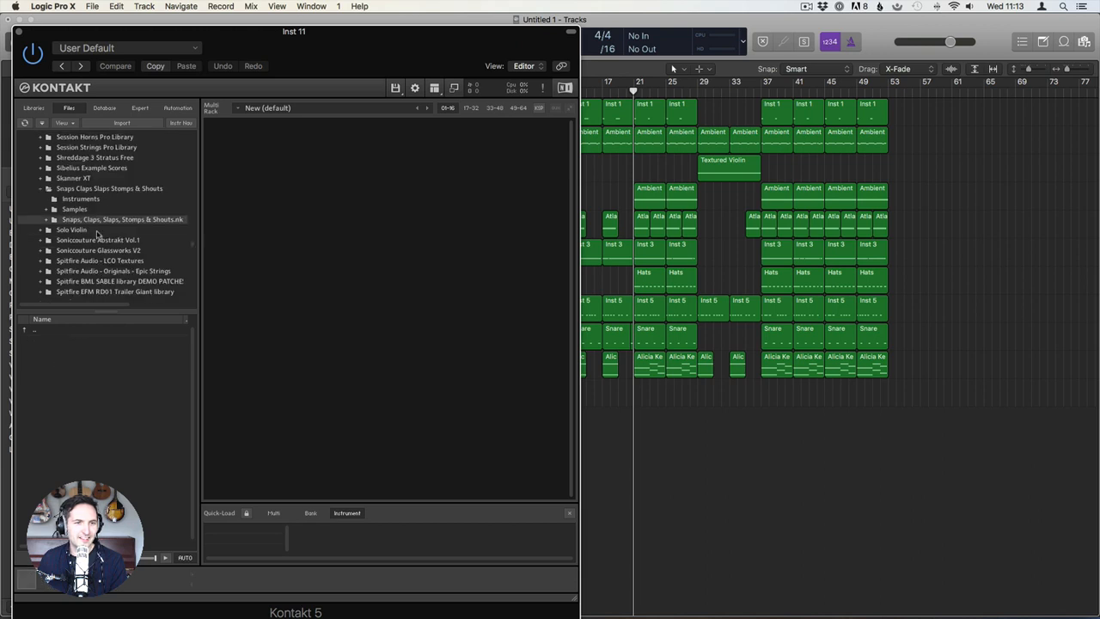
click(78, 199)
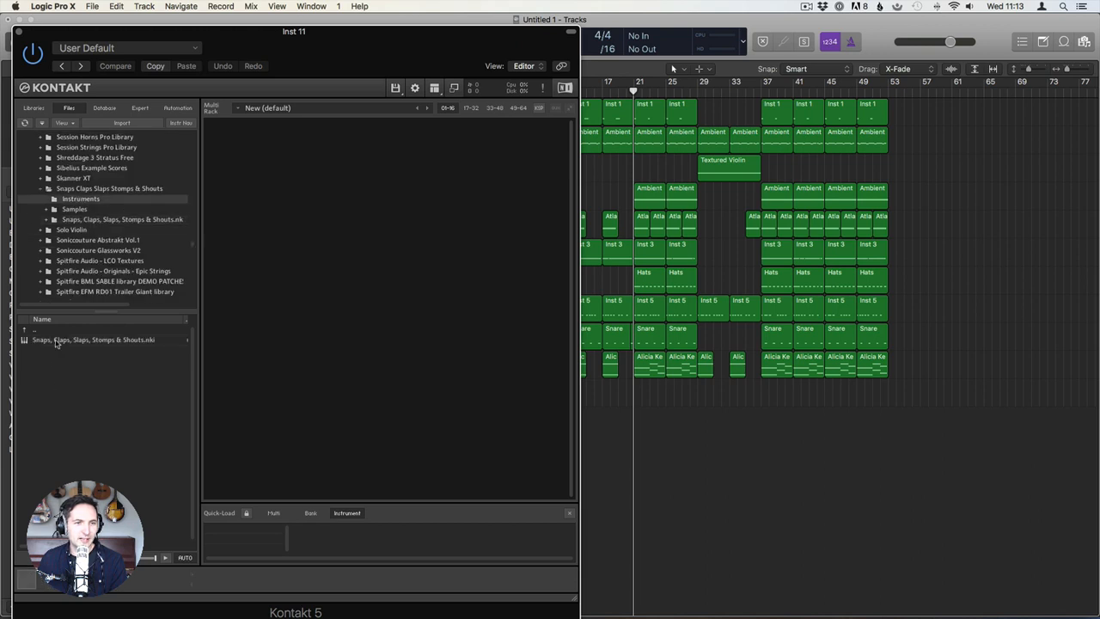
double_click(56, 341)
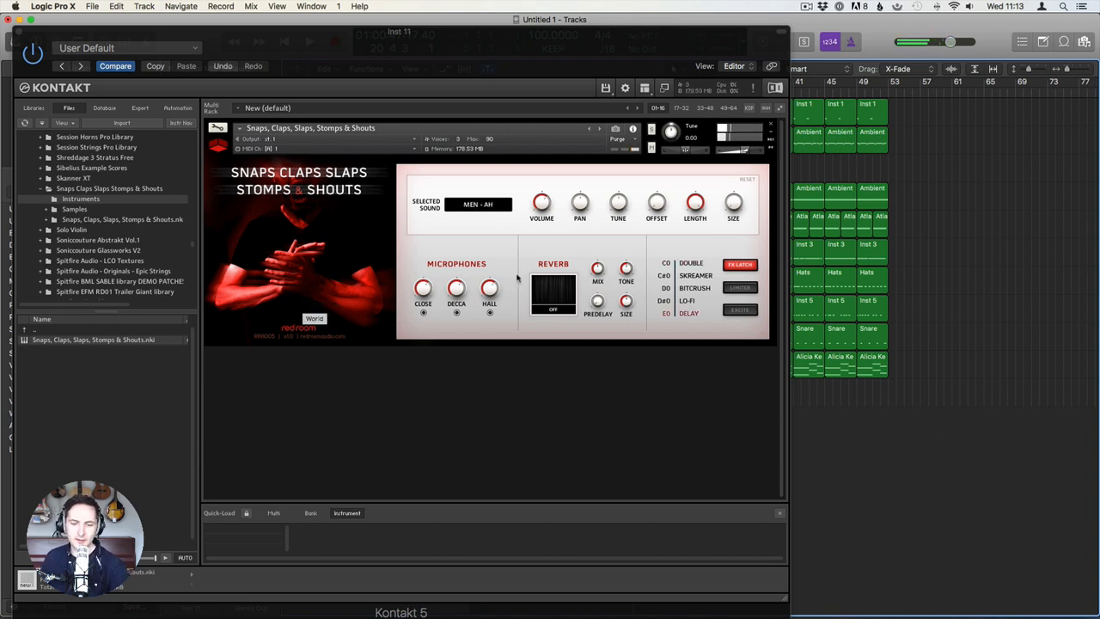
Turn off FX Latch, show Kontakt's virtual keyboard and close the plug-in window.
click(744, 270)
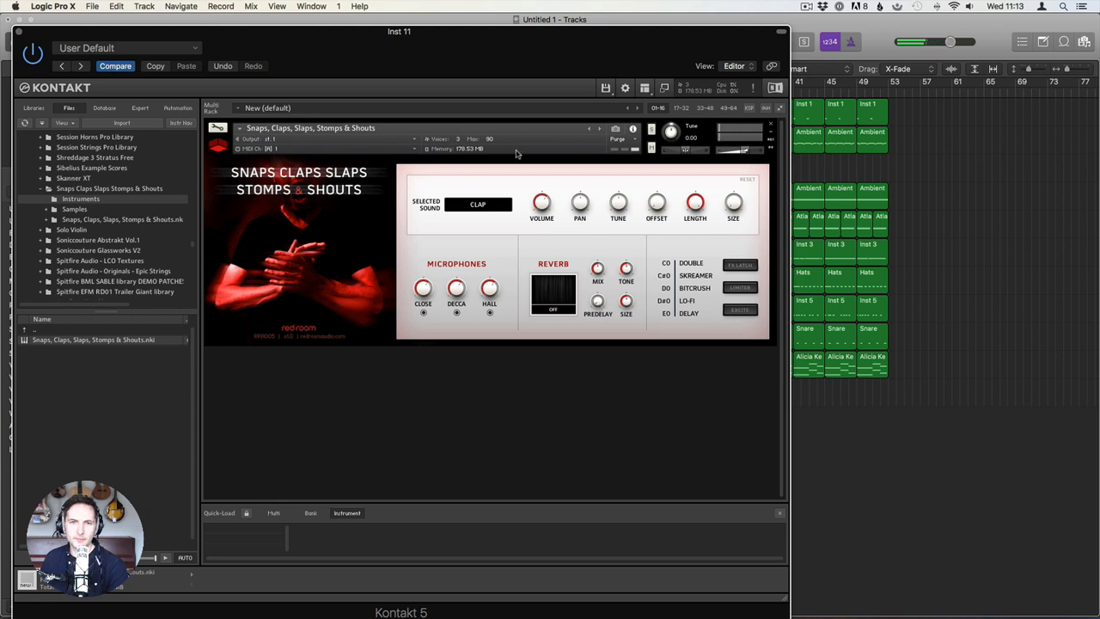
click(645, 90)
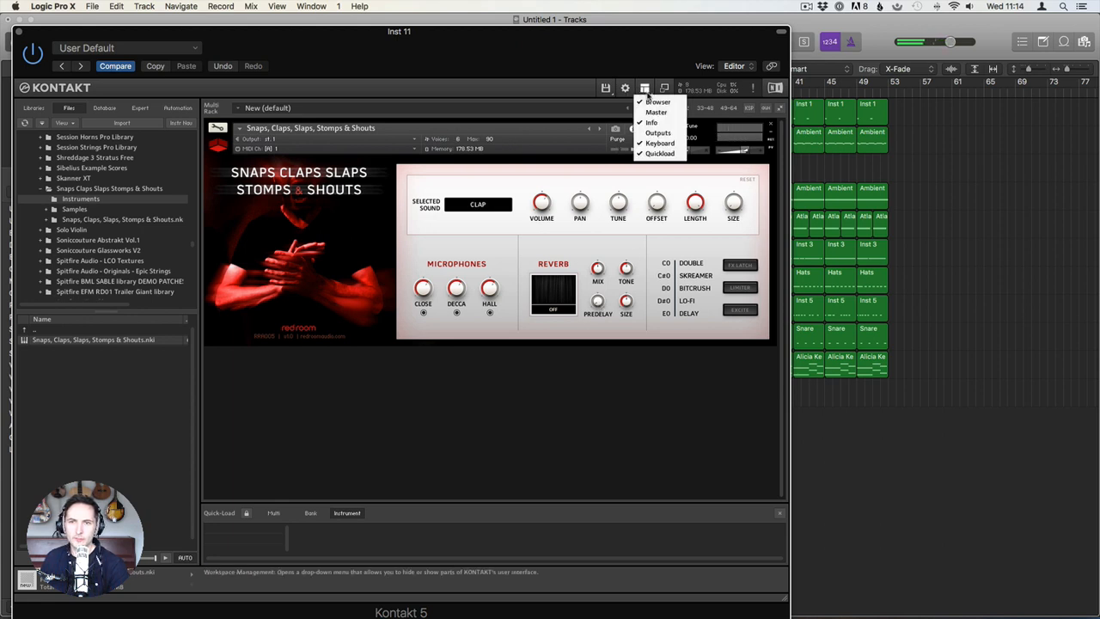
click(660, 149)
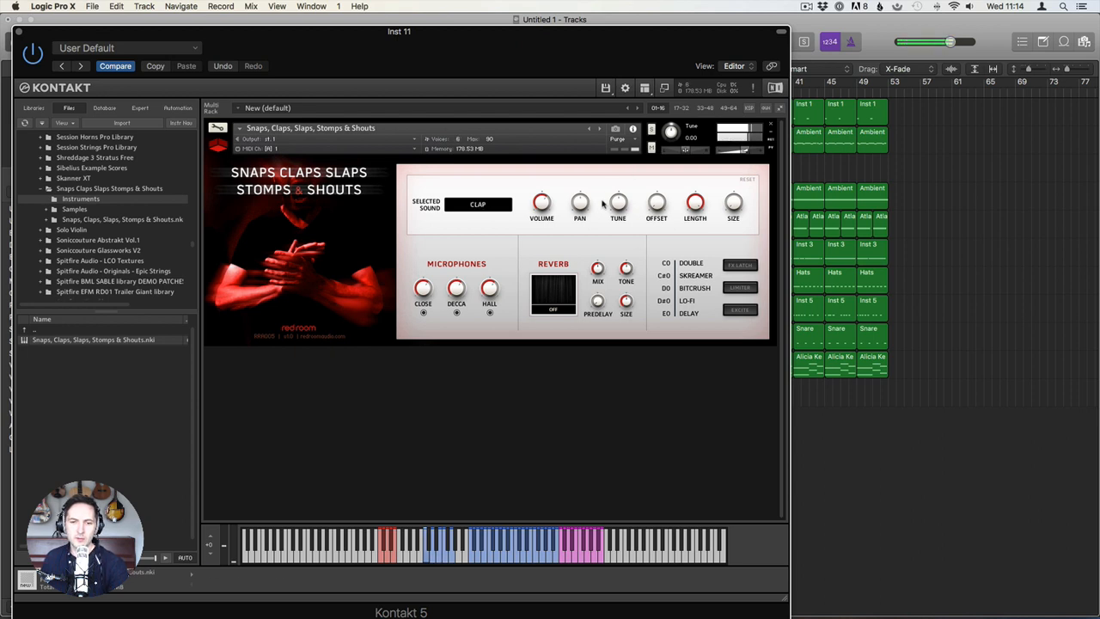
click(18, 33)
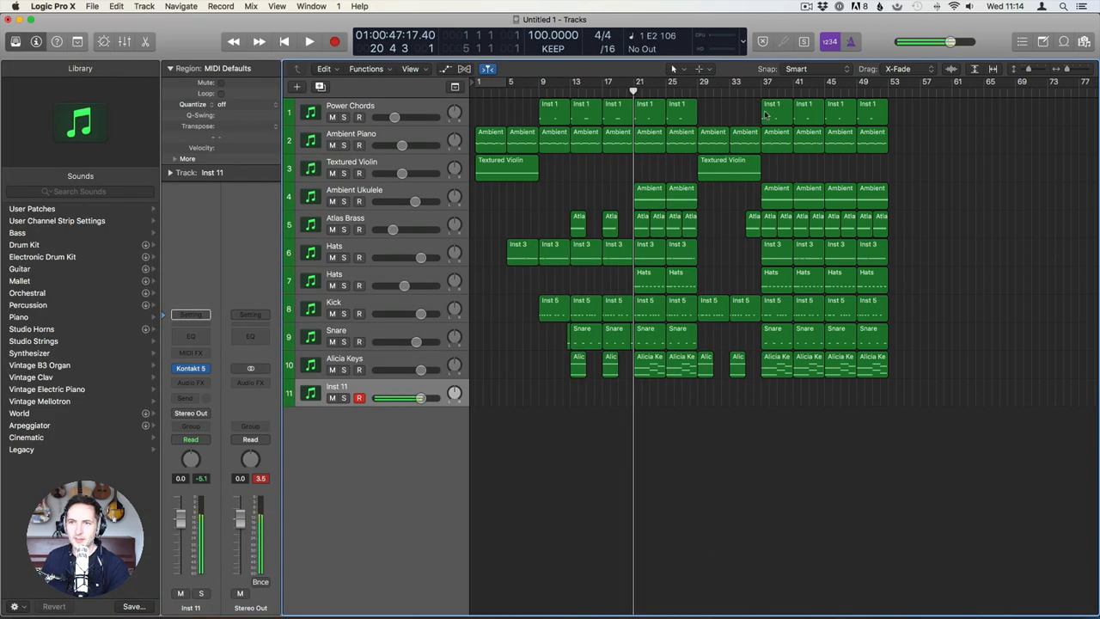
Record a percussion part on the Inst 11 track from bar 37 to bar 41.
click(761, 83)
key(r)
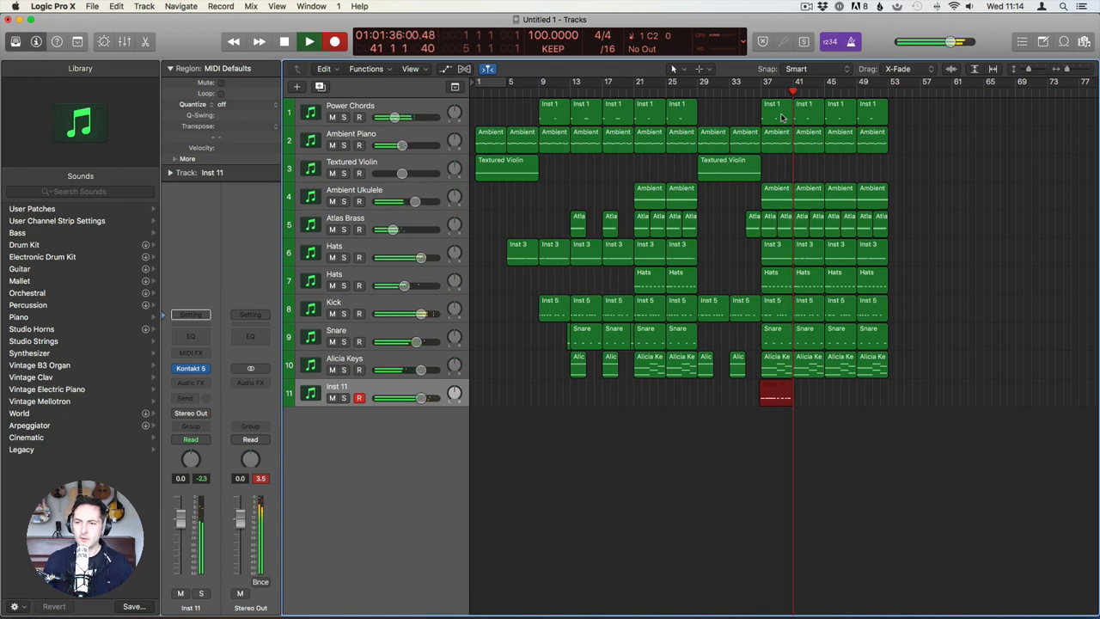
key(space)
Open the new Inst 11 region for note editing, set all notes' velocity to 107, and play from bar 37.
double_click(763, 394)
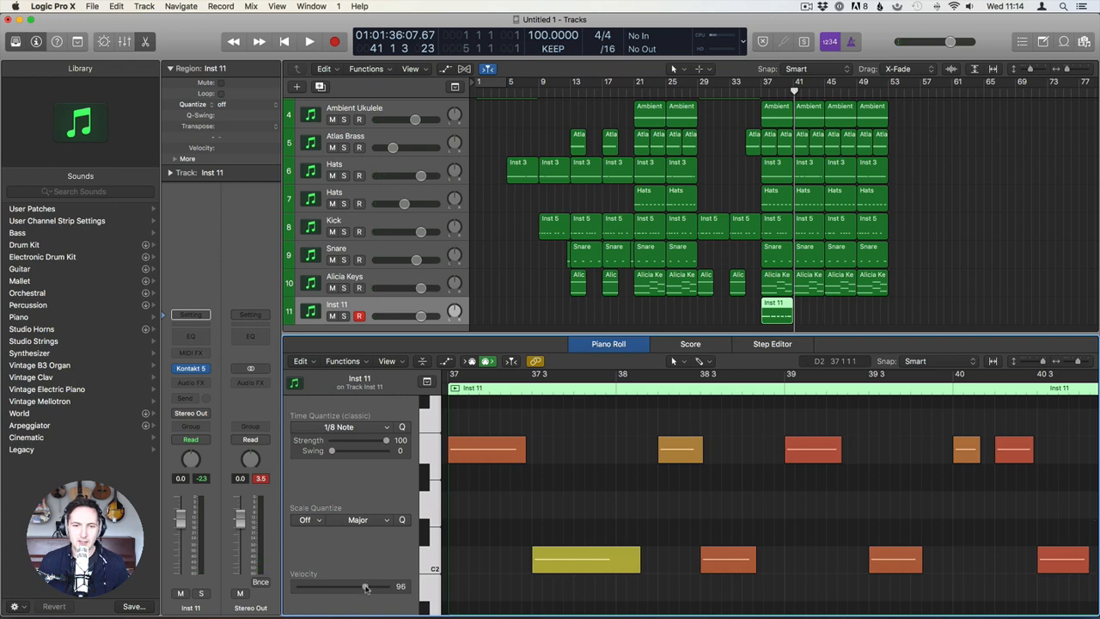
key(super+a)
drag(362, 588, 373, 588)
click(450, 380)
key(space)
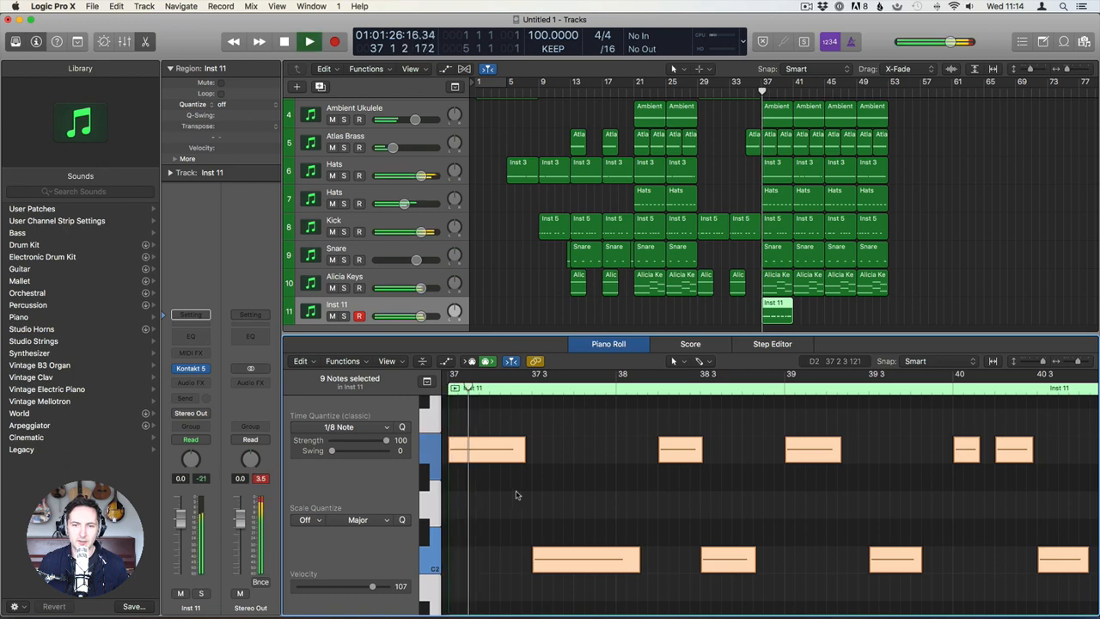
Set the velocity of all E2 notes in the Inst 11 region to 127 and audition the region from bar 37.
click(515, 492)
click(433, 448)
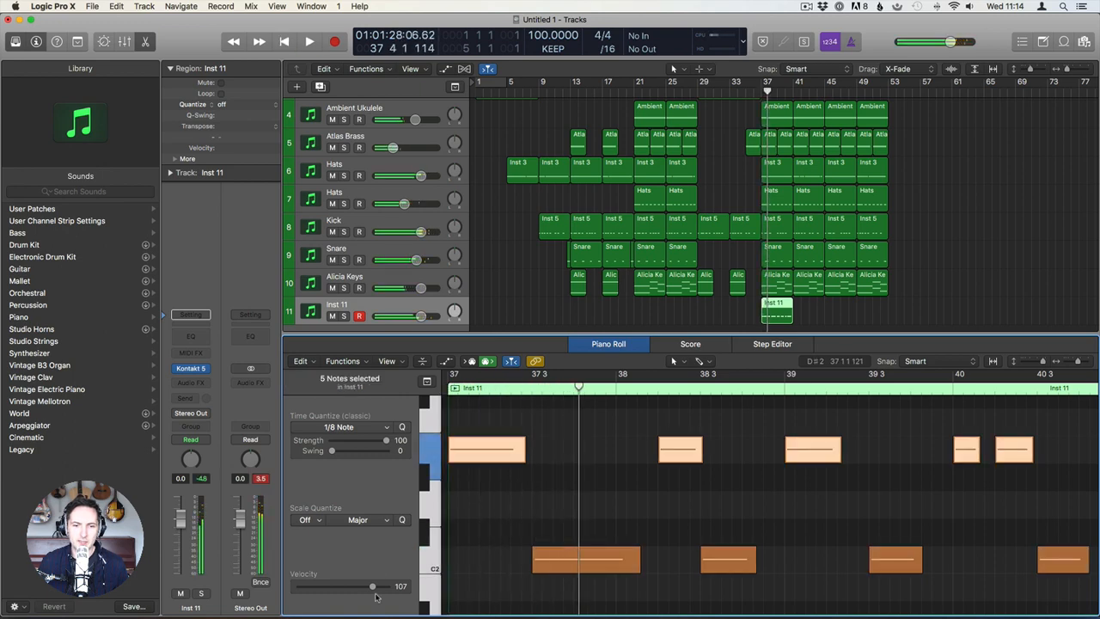
drag(373, 587, 440, 591)
click(449, 387)
key(space)
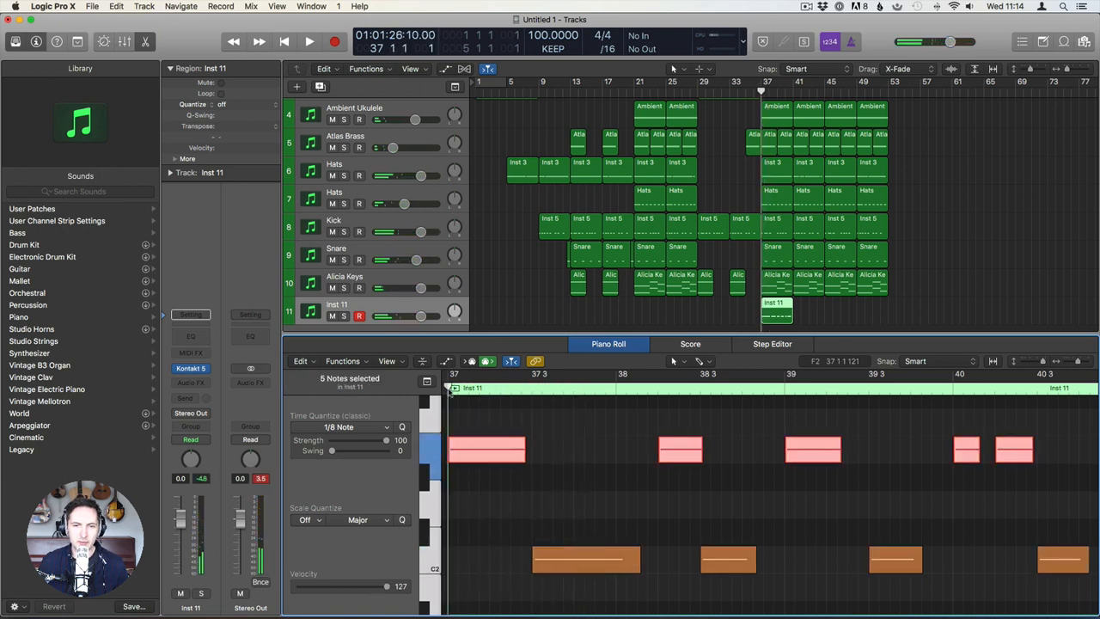
click(518, 481)
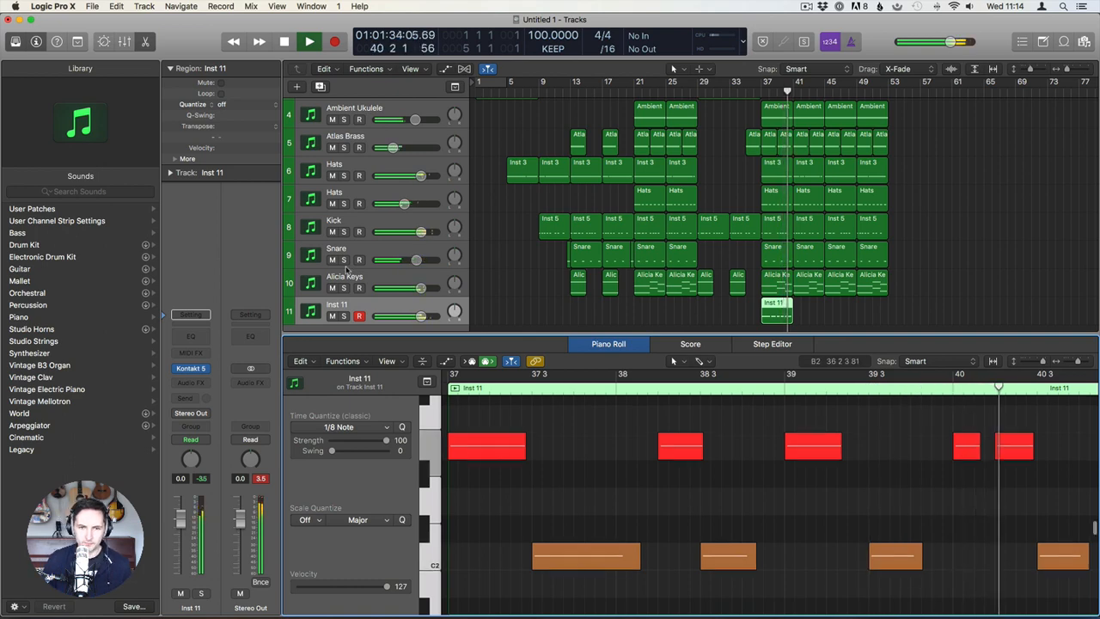
key(space)
Close the note editor, duplicate the Inst 11 track with its Kontakt setup, and copy the bar 37 region onto the new track.
key(e)
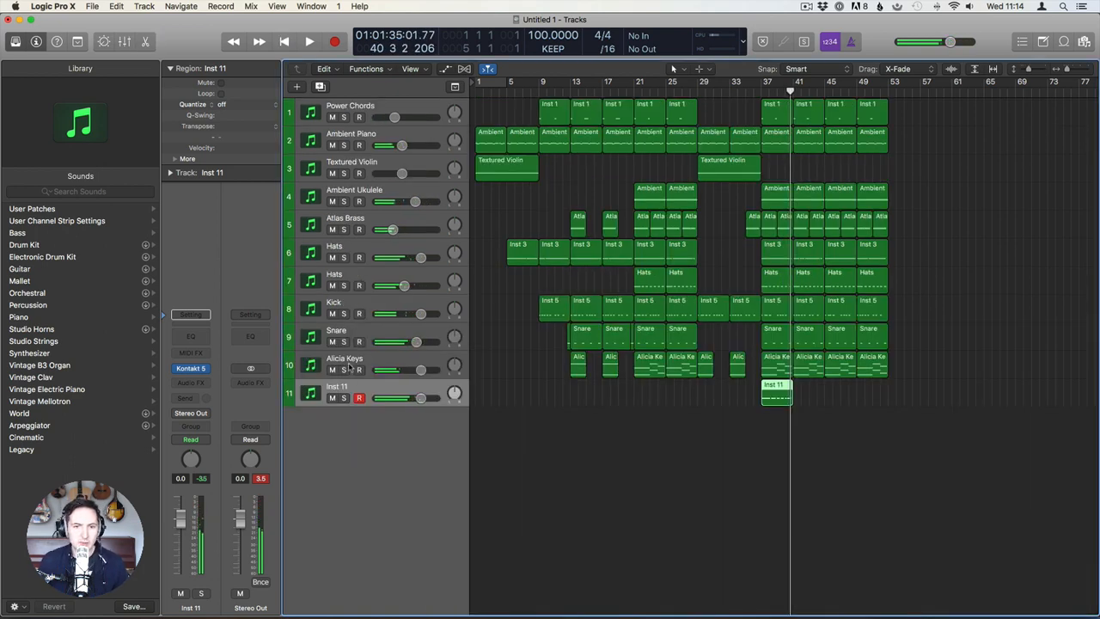
key(super+d)
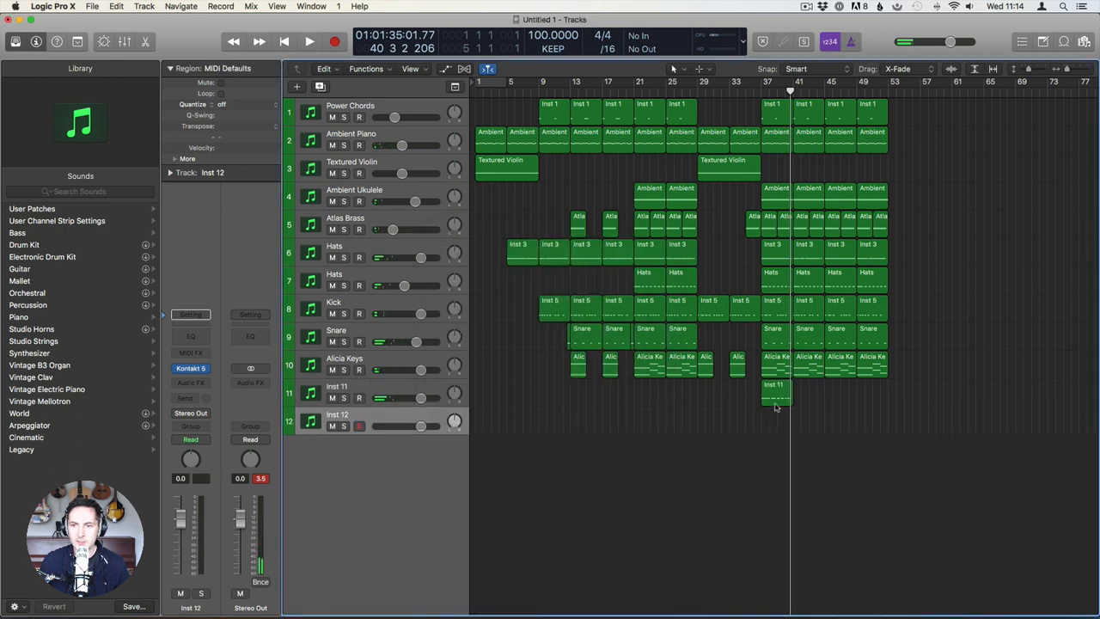
drag(776, 394, 778, 414)
Delete all C2 notes from the region on the original Inst 11 track and close the note editor.
key(e)
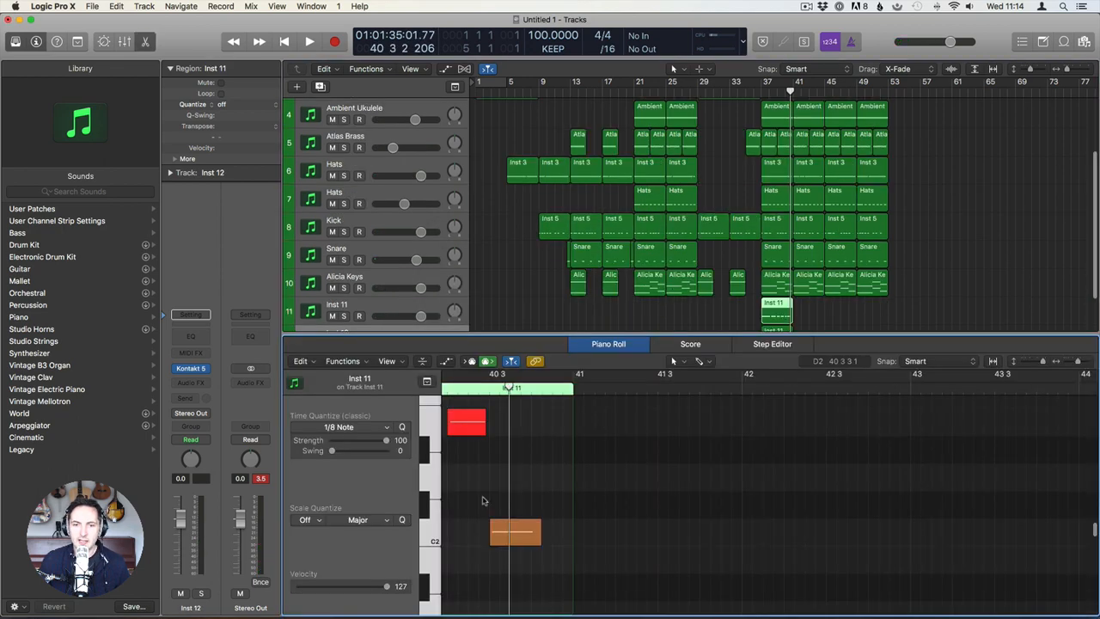
click(437, 533)
key(Delete)
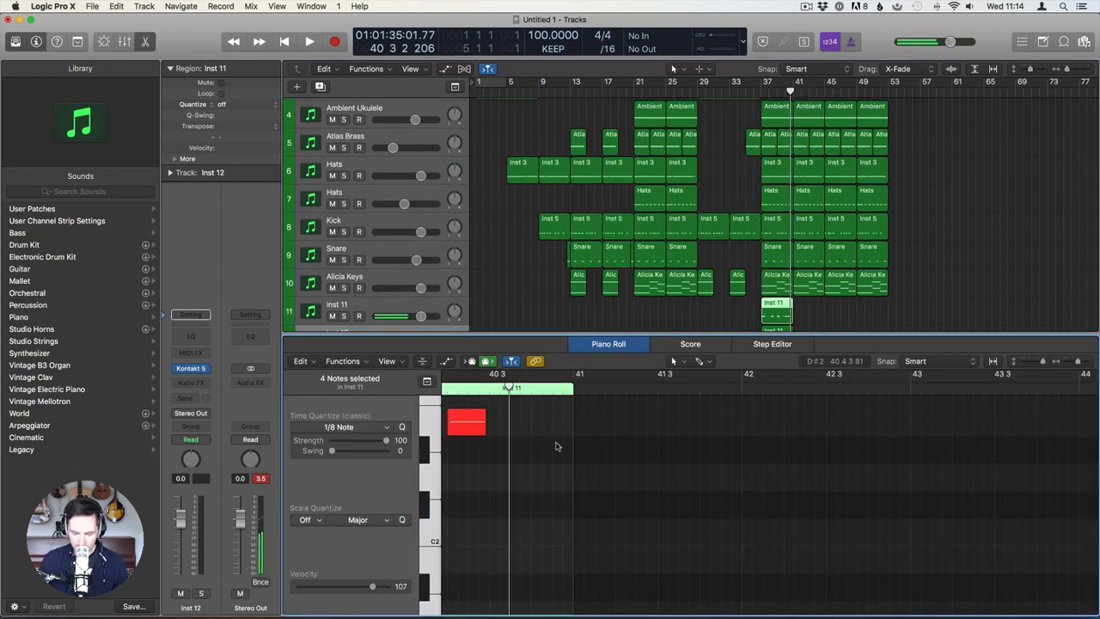
key(e)
Rename the Inst 11 track to Stomps.
click(366, 386)
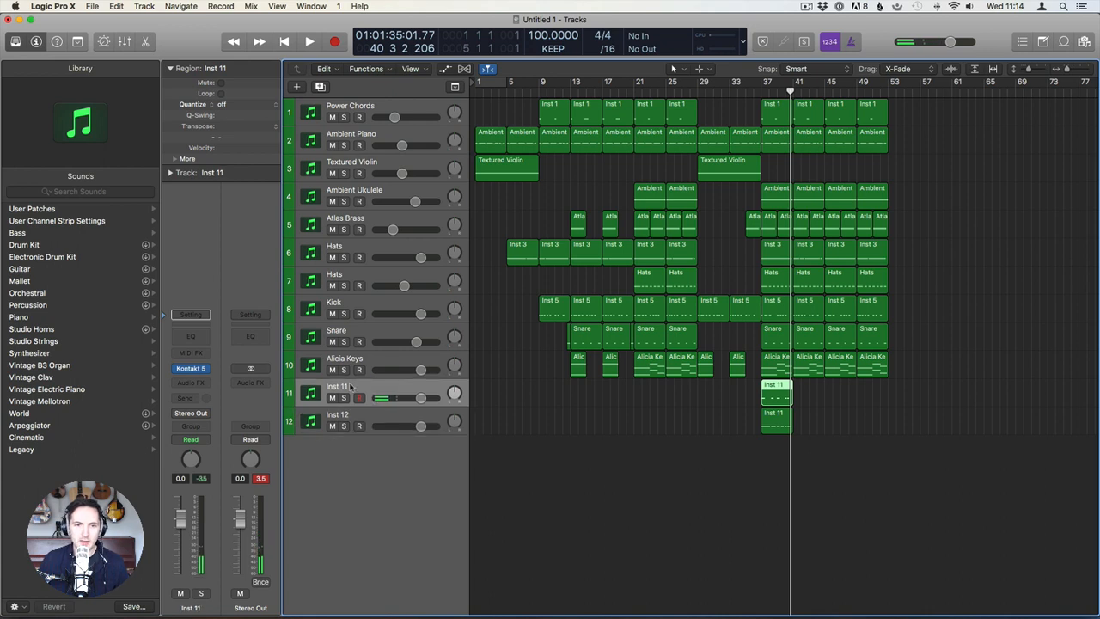
double_click(365, 387)
text(Stomps)
key(Return)
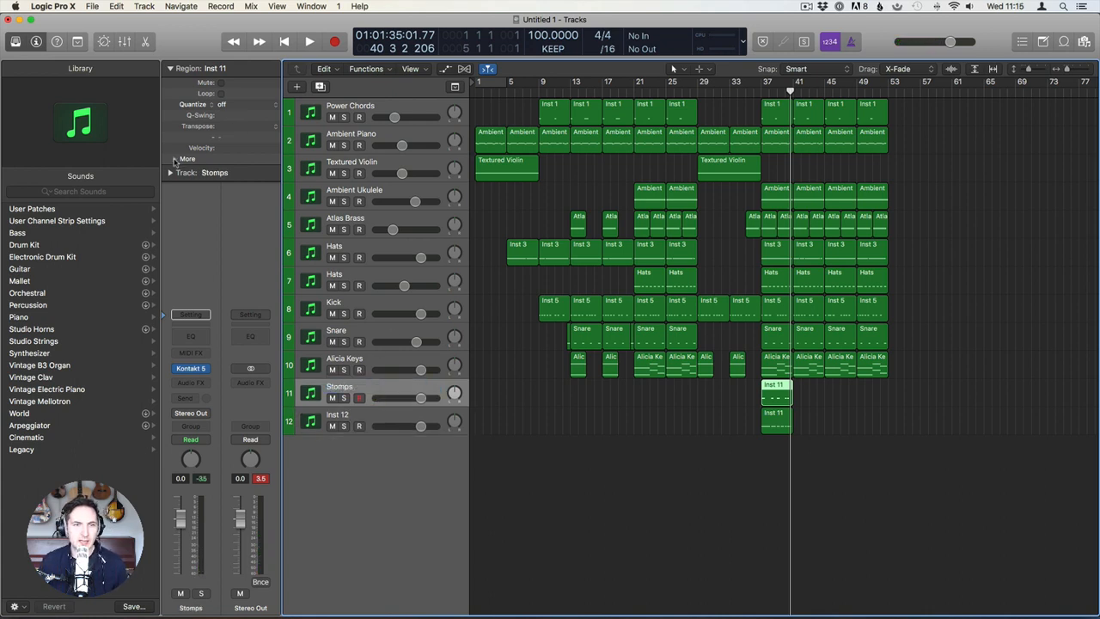
Set the Stomps region's delay to -1/64 (-60 ticks).
click(174, 161)
click(258, 169)
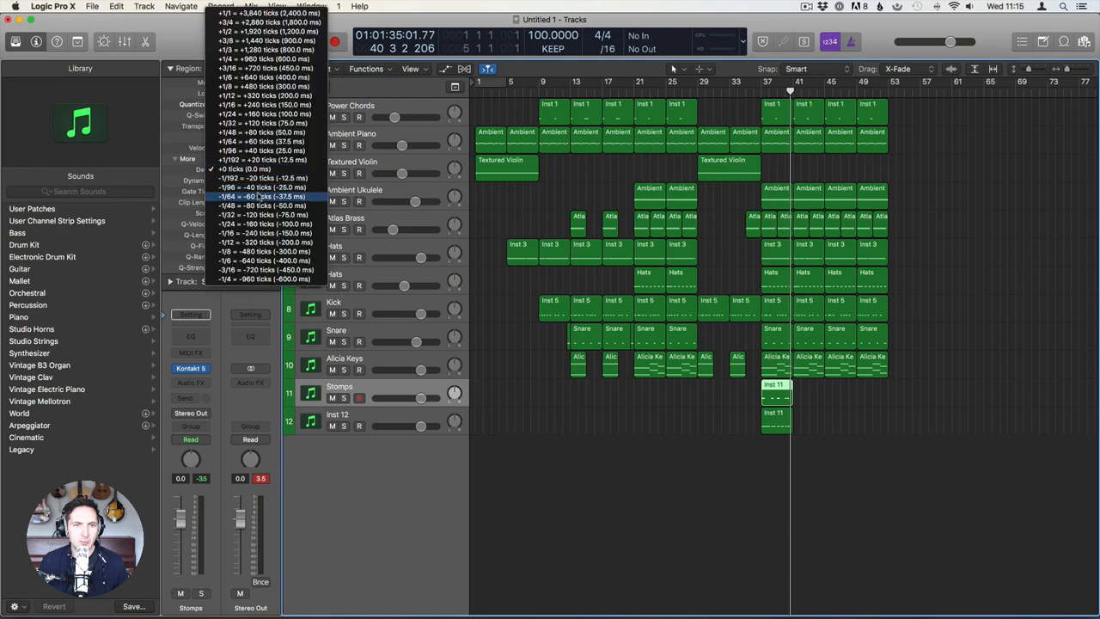
click(257, 196)
Start playback, select the region on the Inst 12 track, and lower that track's volume to -3.1 dB.
key(space)
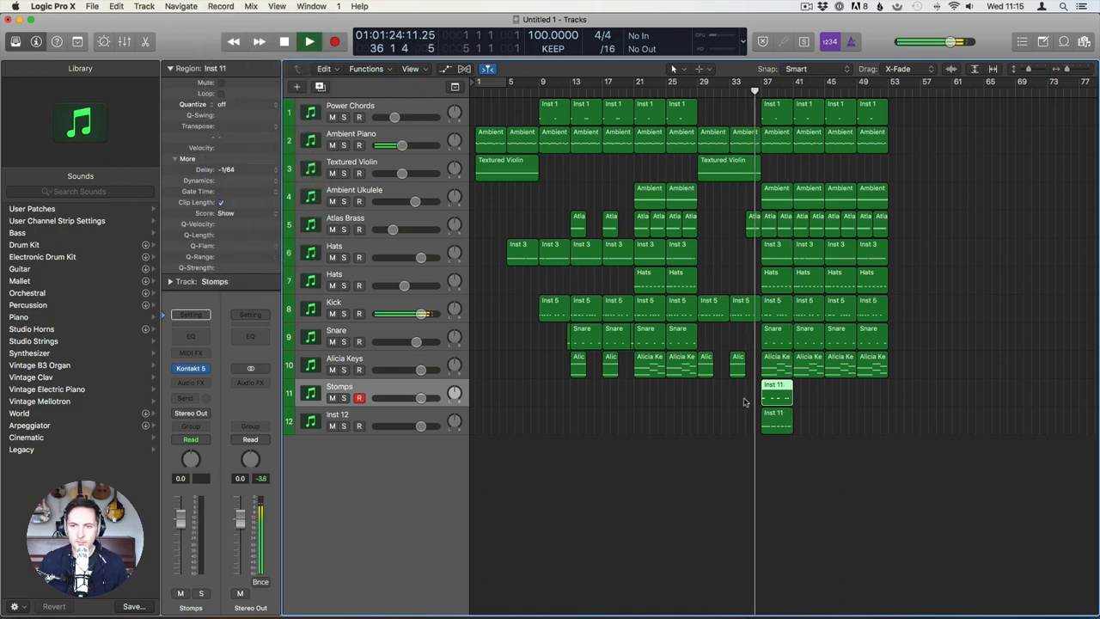
click(776, 420)
drag(420, 427, 413, 427)
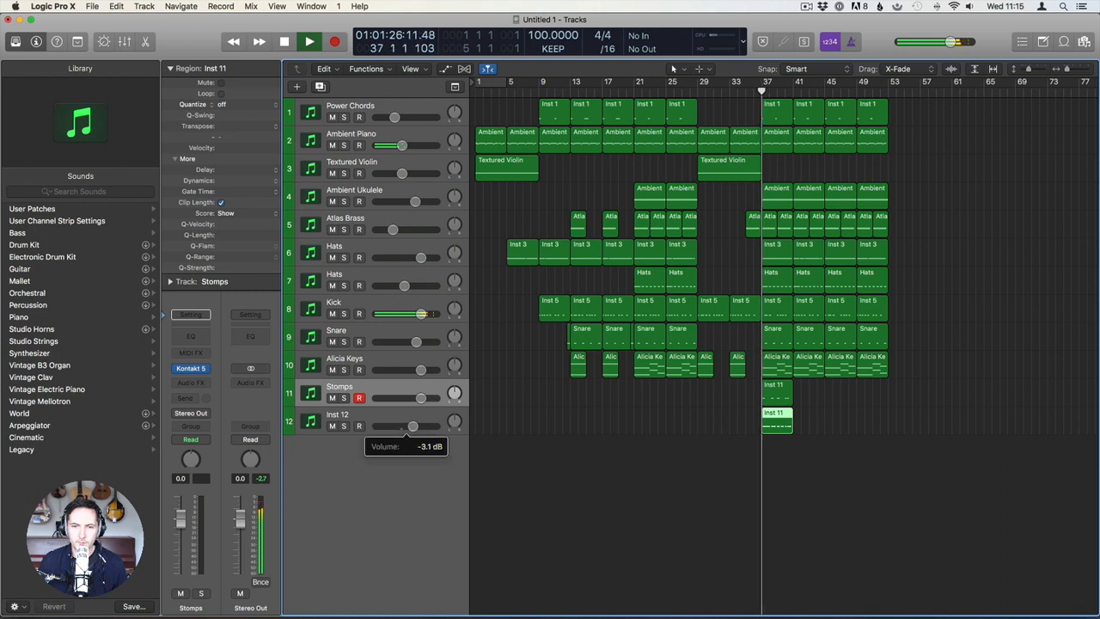
Duplicate the Stomps region so the copy directly follows the original at bar 41.
click(830, 397)
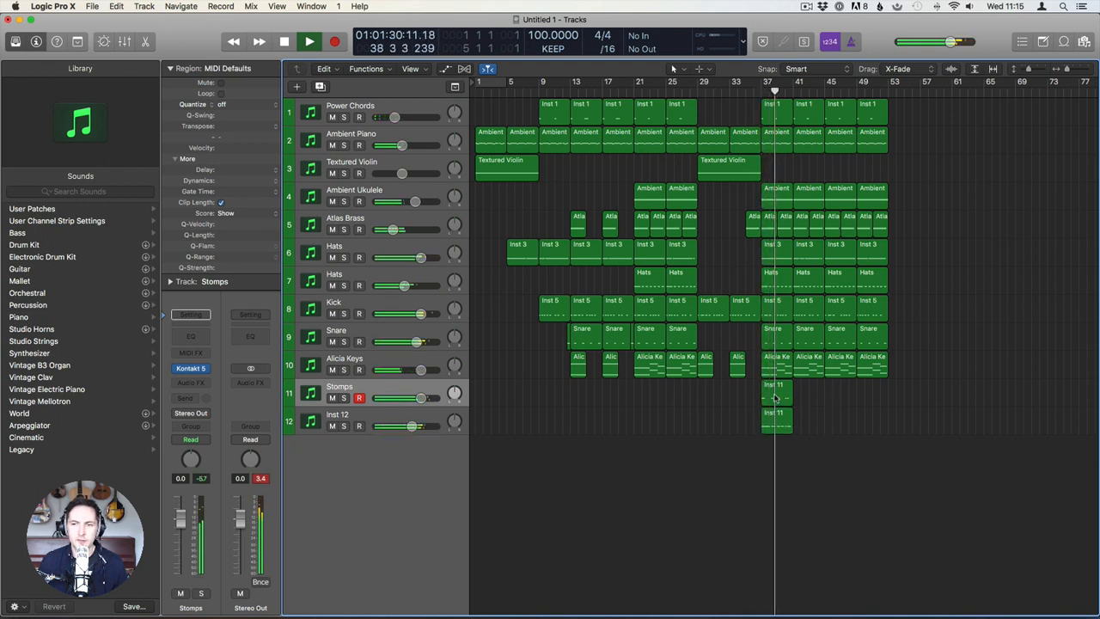
alt+drag(776, 397, 808, 397)
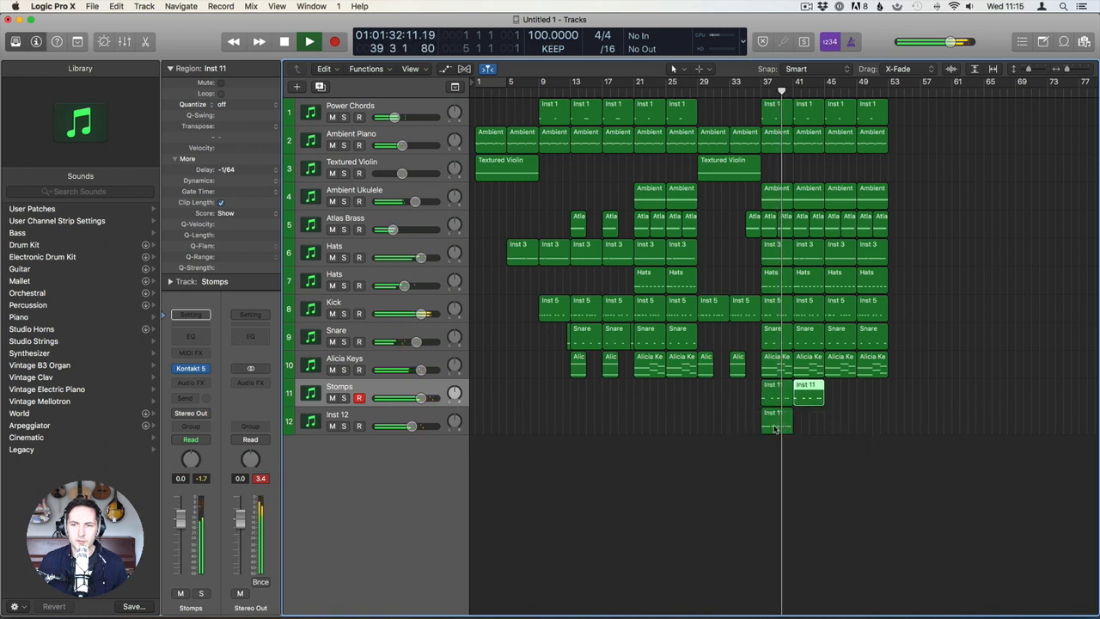
Delete all E2 notes from the region on the Inst 12 track, leaving only the C2 notes.
click(775, 426)
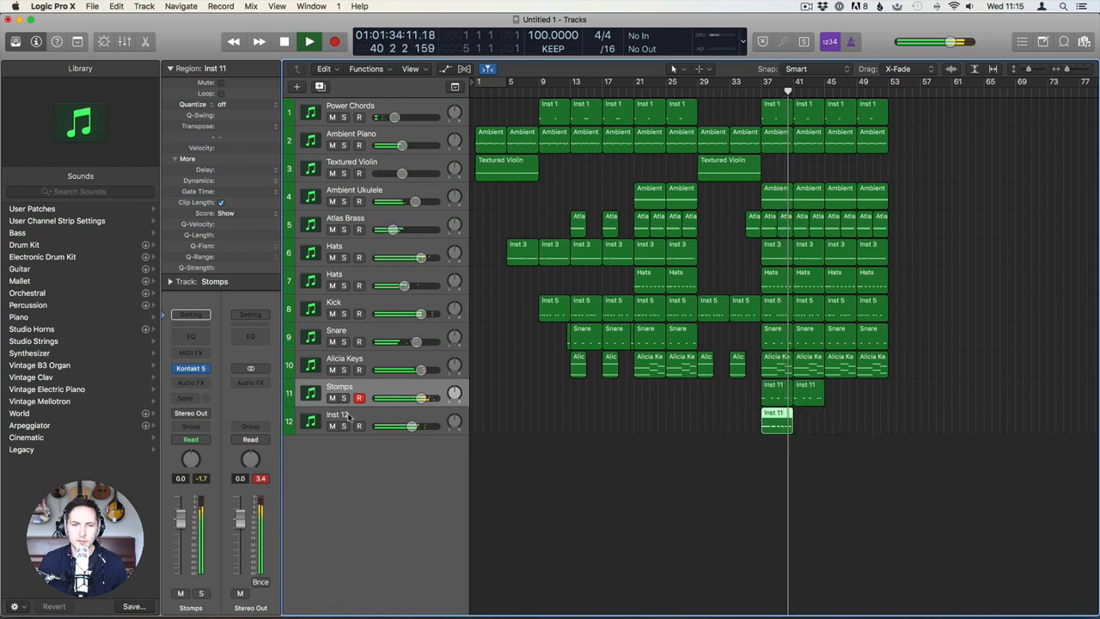
double_click(771, 430)
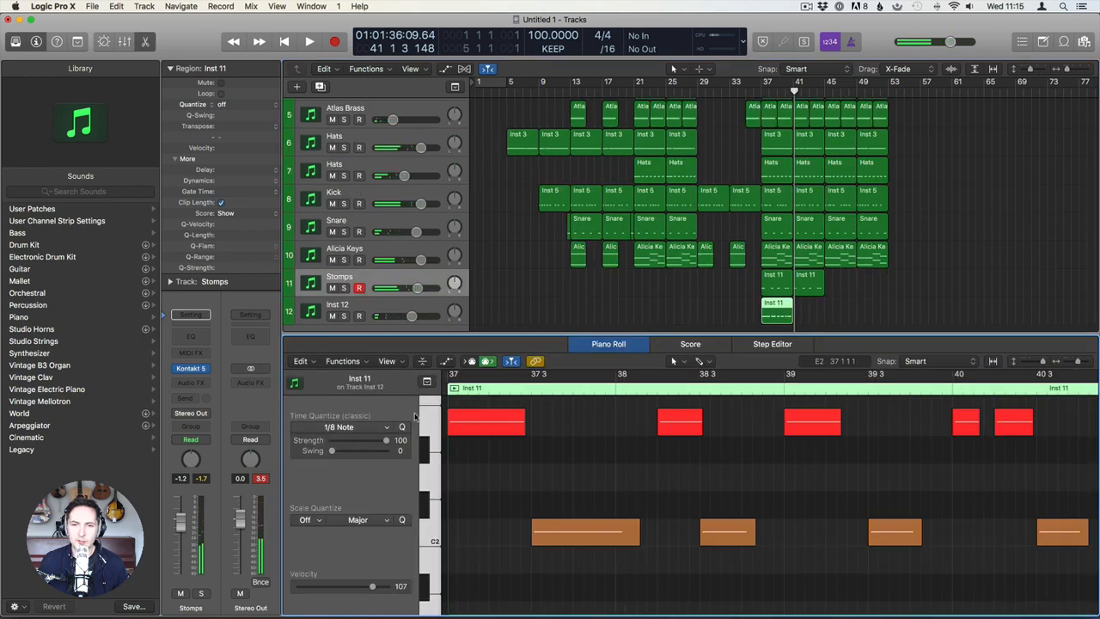
click(427, 419)
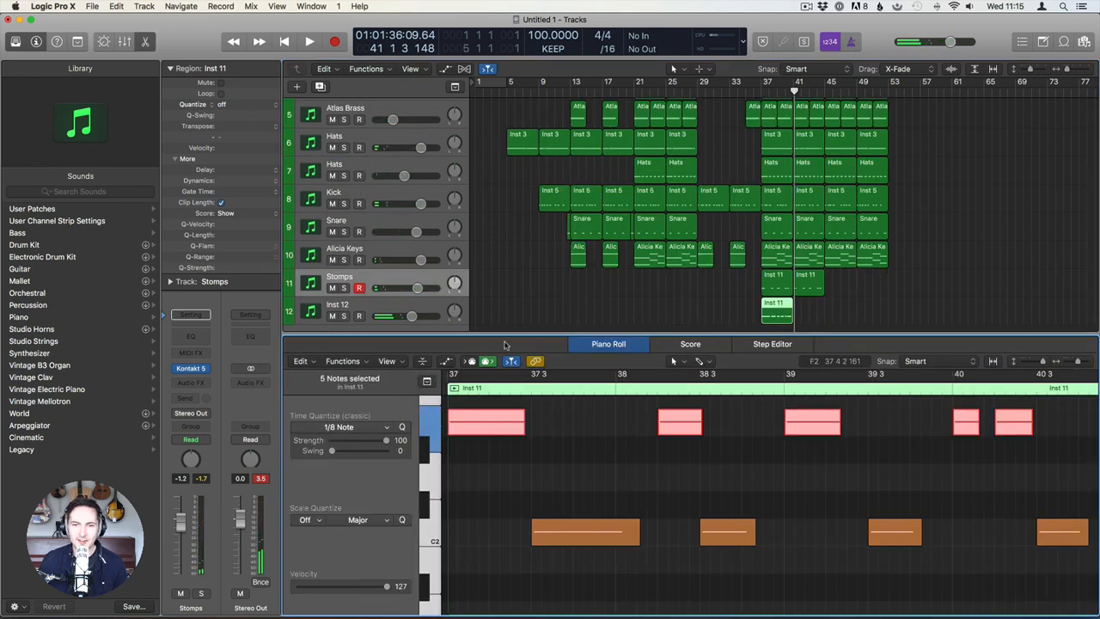
key(space)
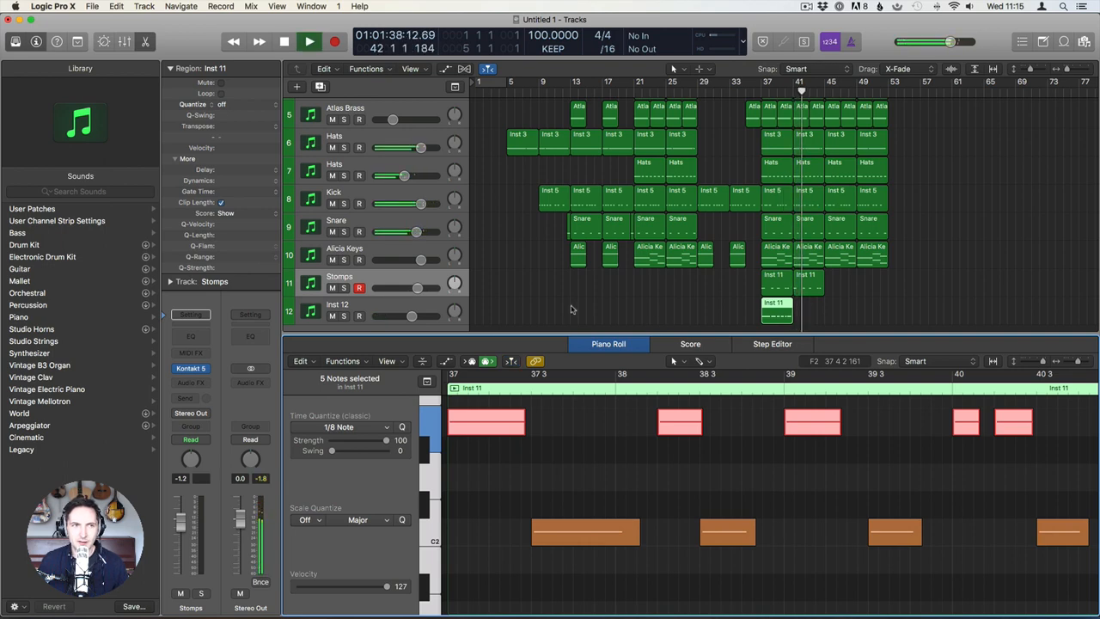
key(space)
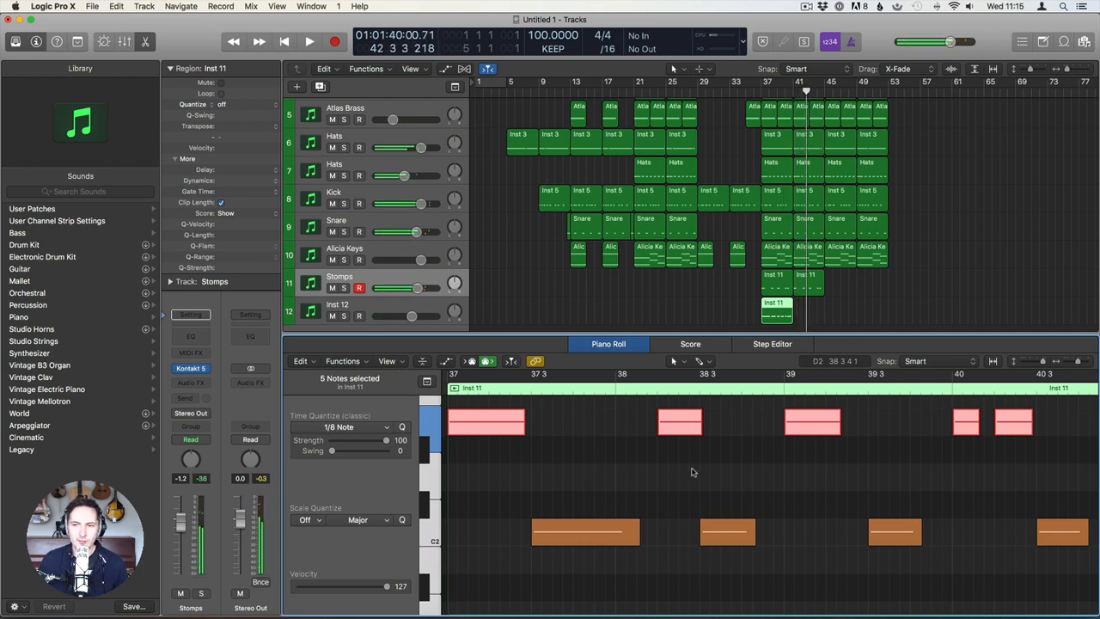
click(693, 472)
click(429, 424)
key(Delete)
click(430, 536)
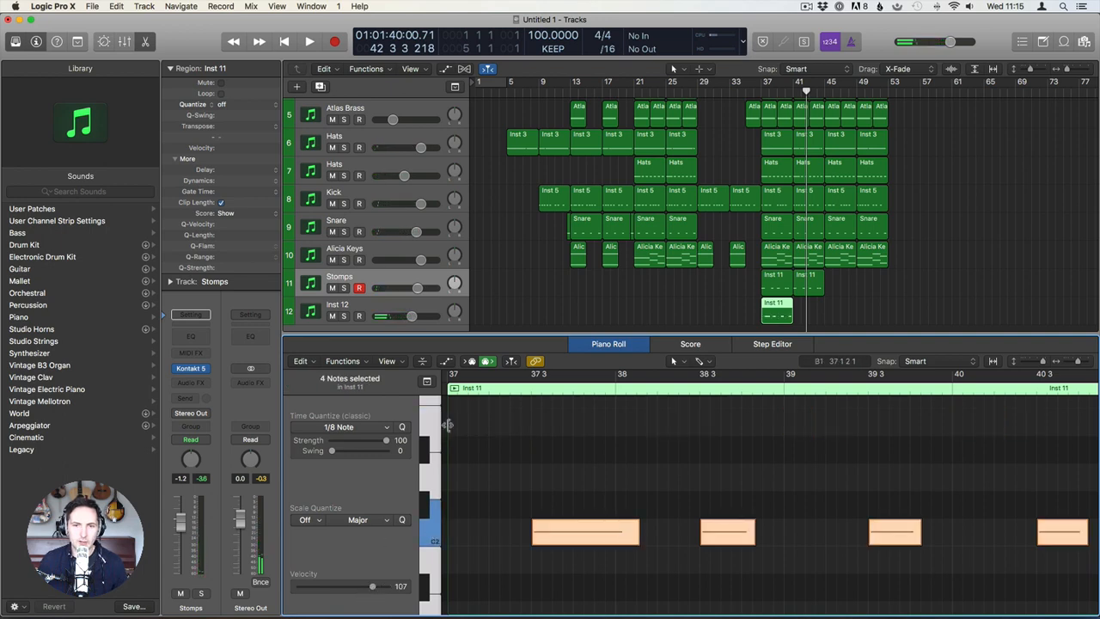
Reset the Inst 12 track's volume to 0 dB, then play the later section with the note editor closed.
alt+click(412, 317)
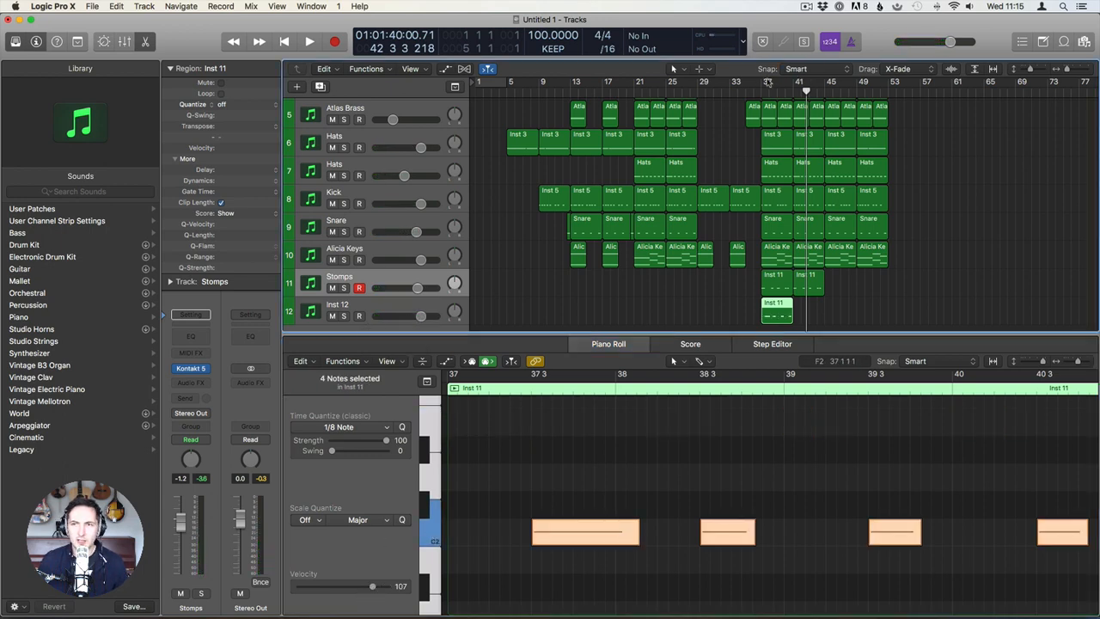
click(767, 82)
key(space)
key(p)
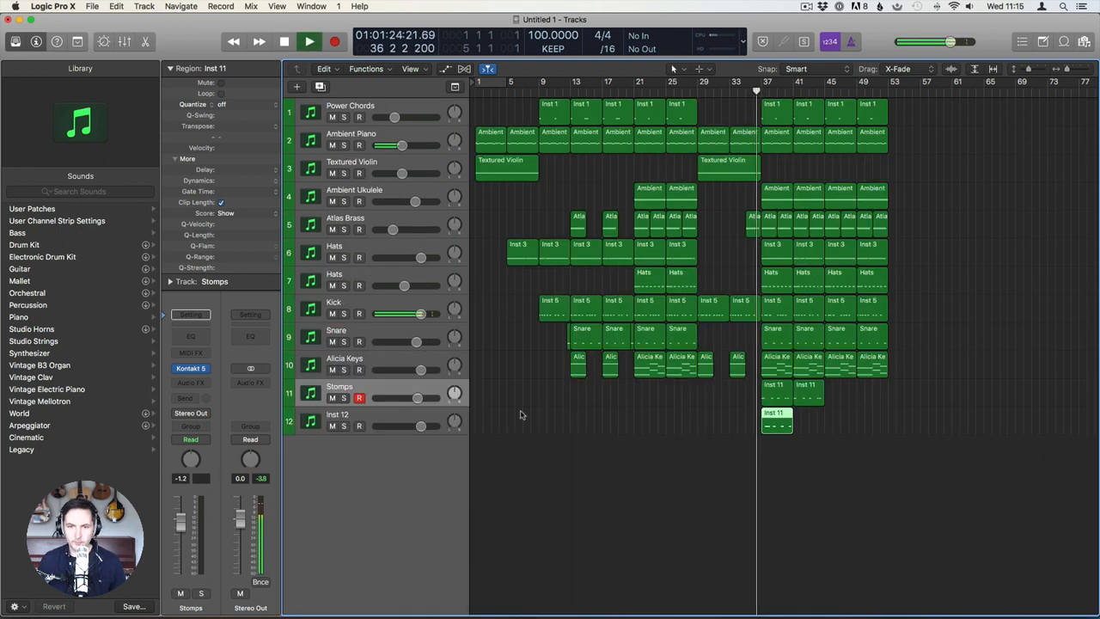
Open the Kontakt instrument on the Inst 12 track and set its reverb to Dreamy Hall.
click(342, 419)
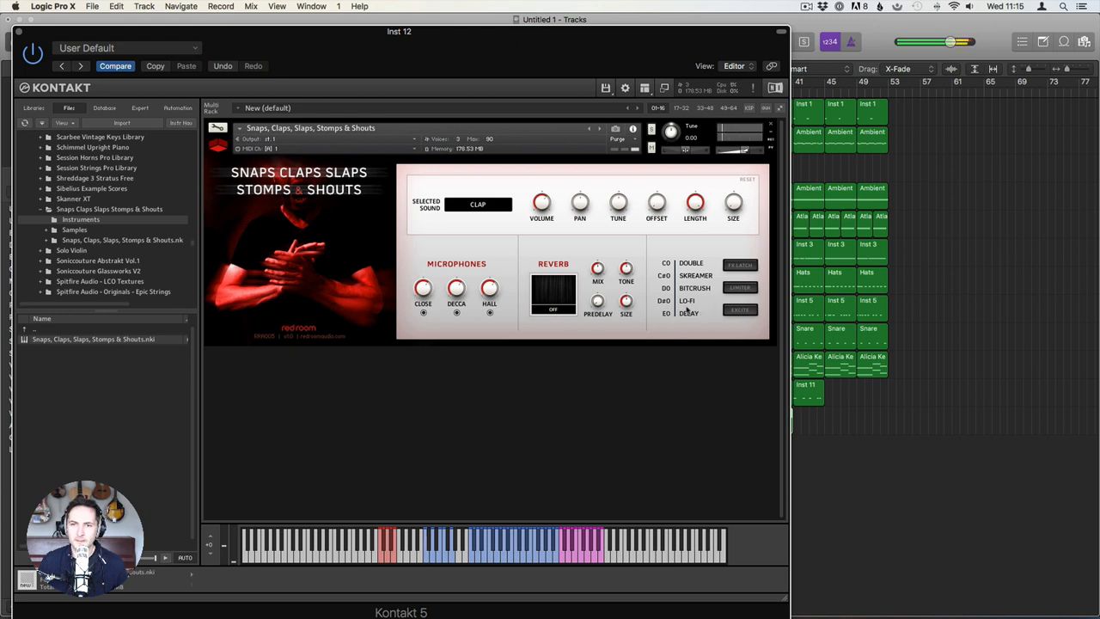
click(570, 313)
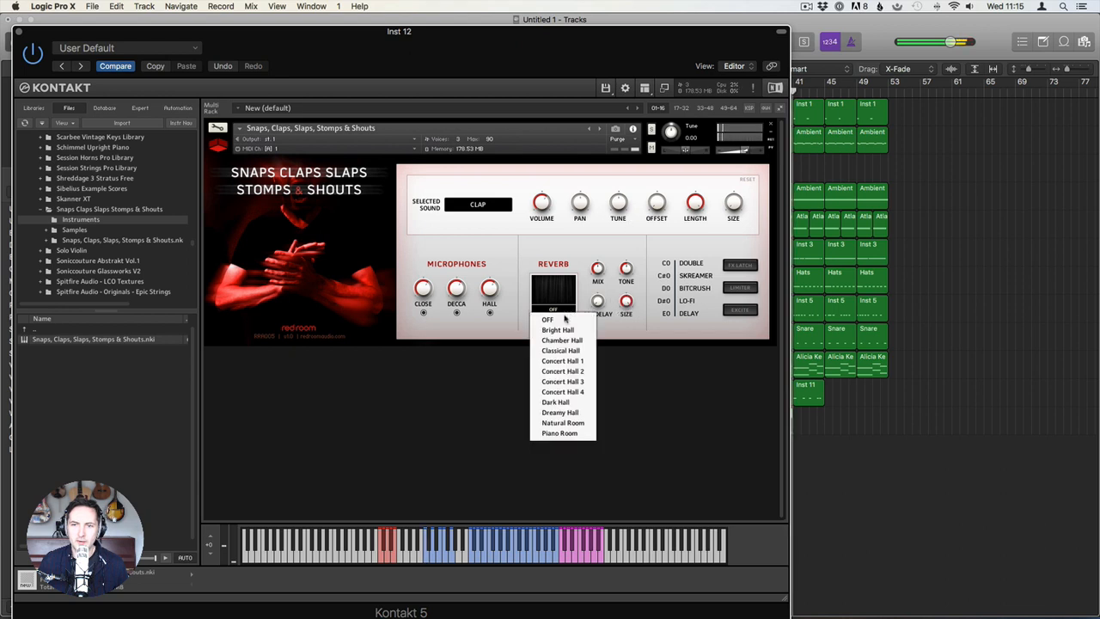
click(575, 413)
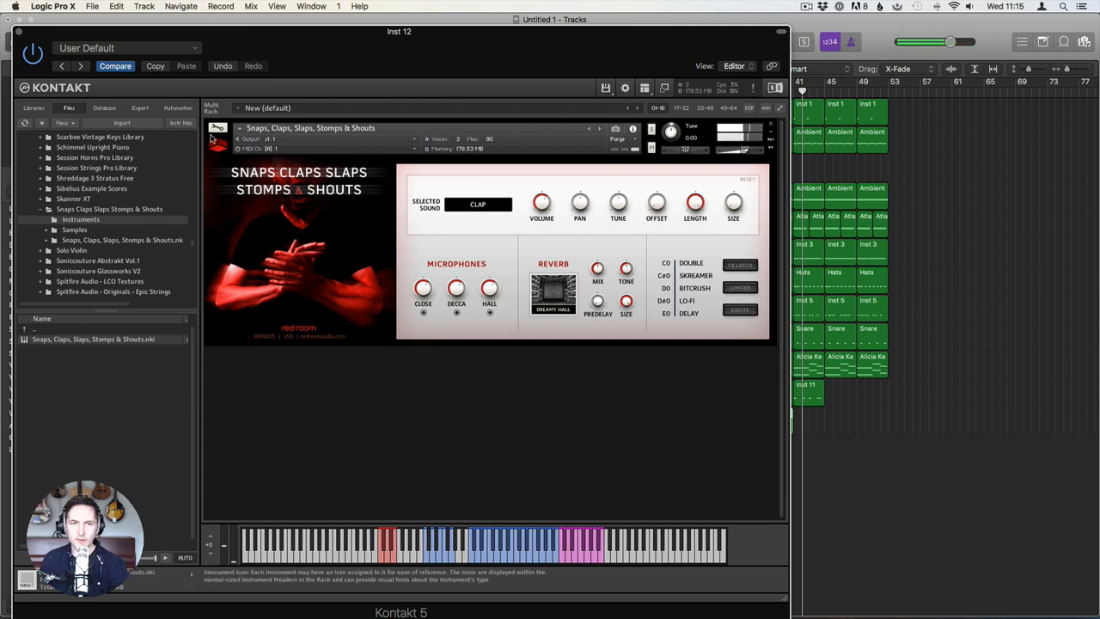
Try Concert Hall 1, Classical Hall and Concert Hall 2 as the clap sound's reverb.
click(559, 315)
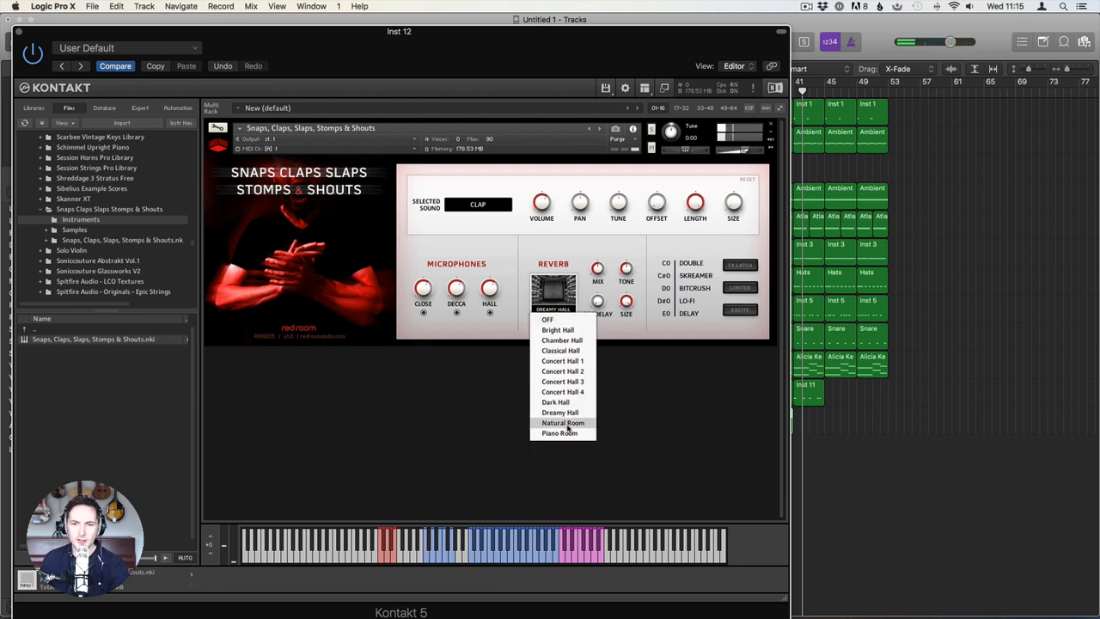
click(563, 361)
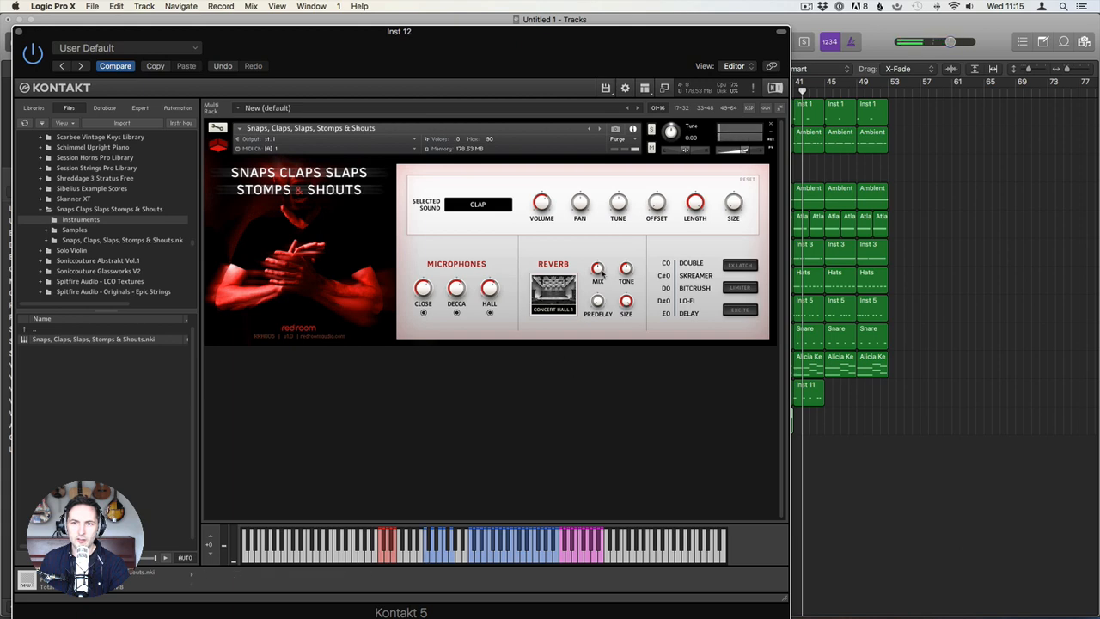
click(555, 297)
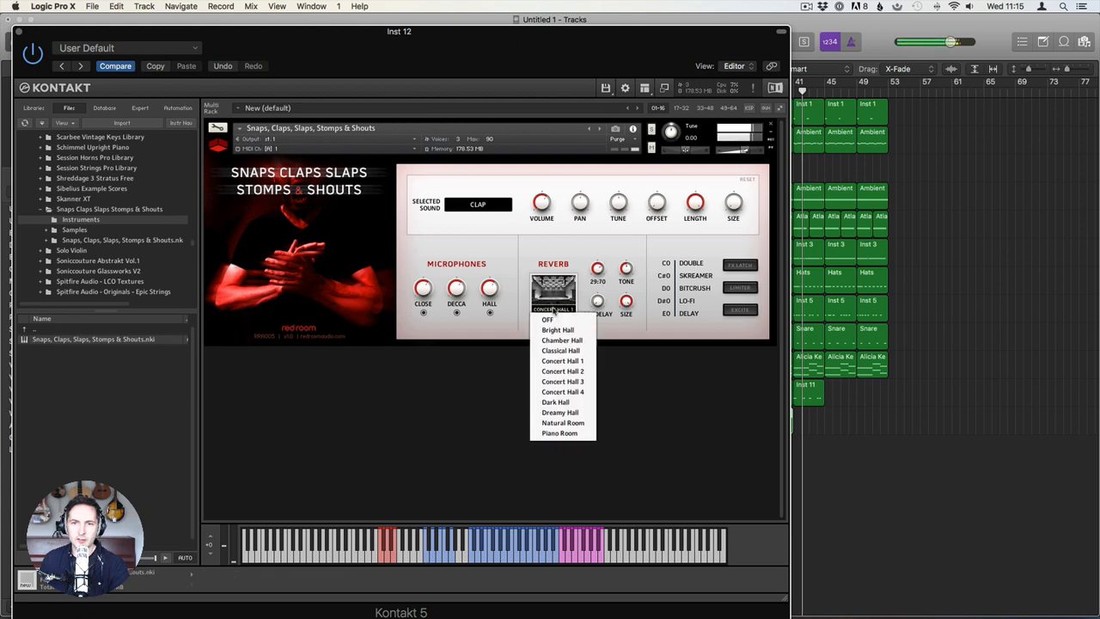
click(558, 351)
click(553, 296)
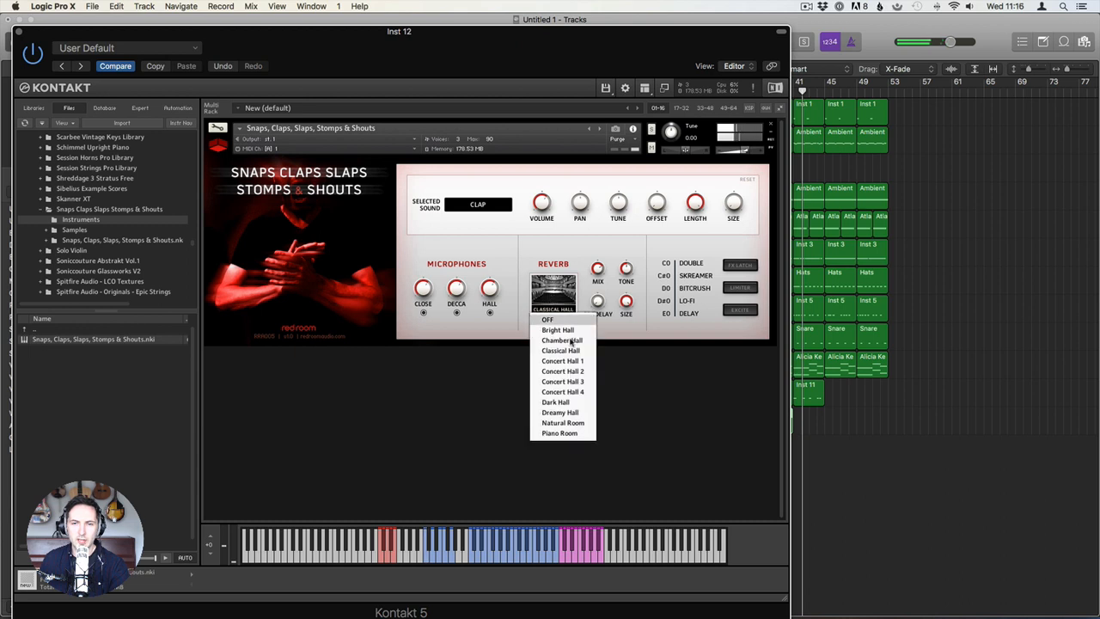
click(573, 376)
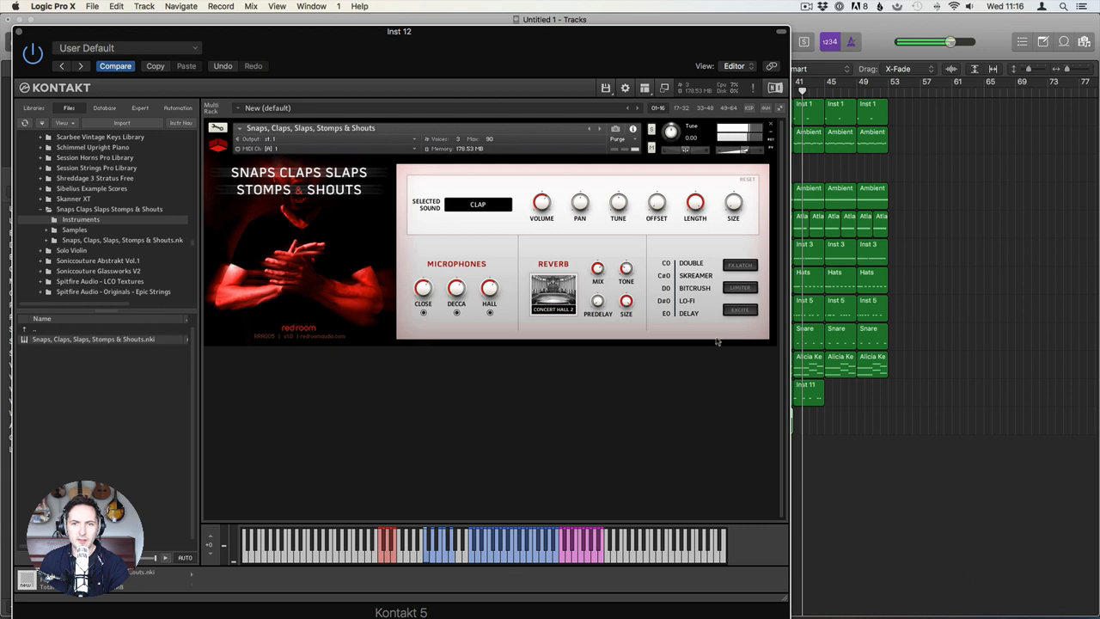
Set the clap sound's reverb to Dark Hall and close the instrument window.
click(567, 311)
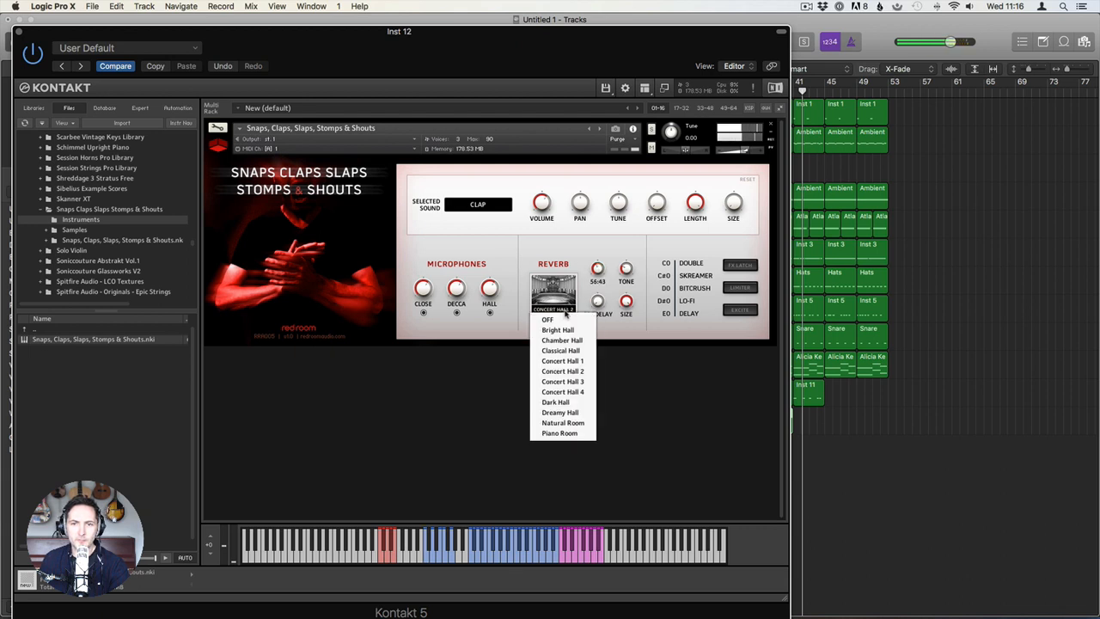
click(567, 402)
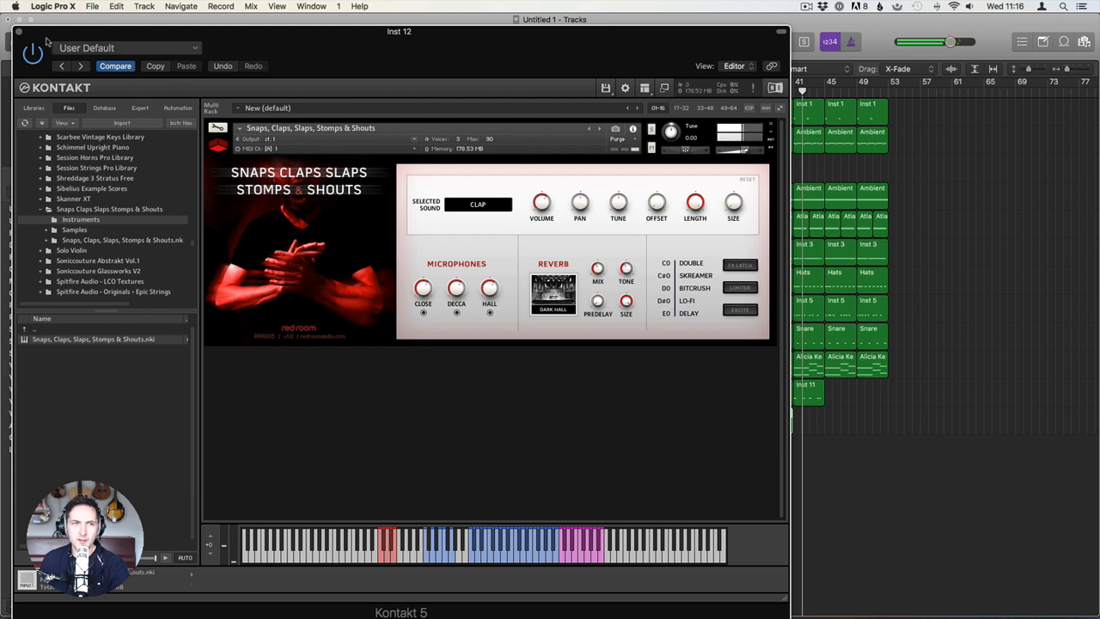
click(18, 32)
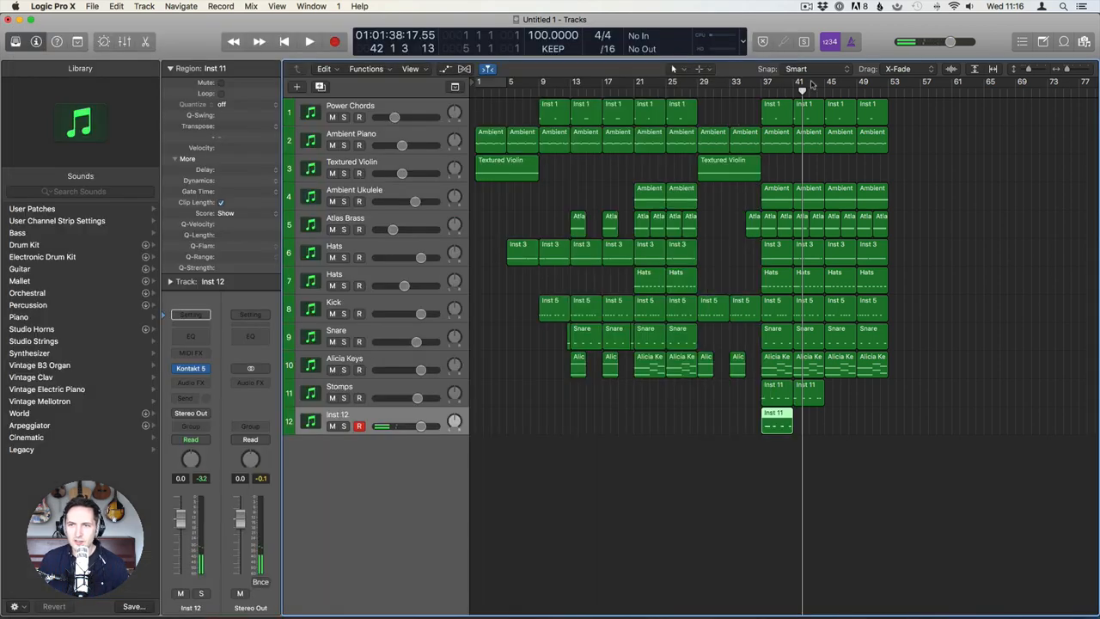
Play the section from bar 37 and rename the Inst 12 track to Claps.
click(762, 95)
key(space)
click(484, 474)
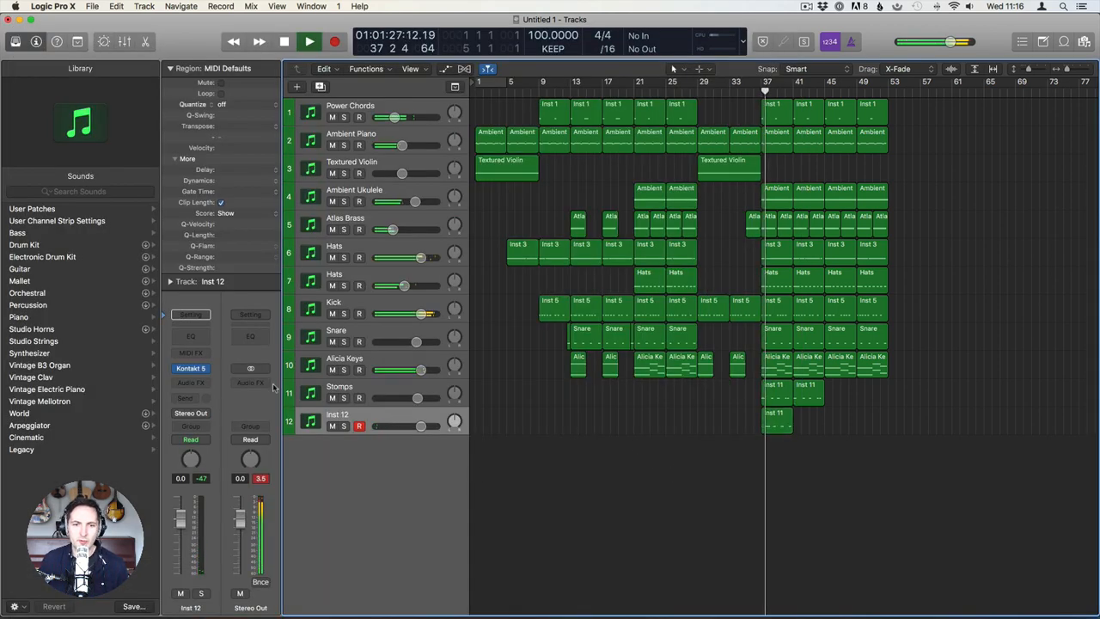
double_click(343, 415)
text(Claps)
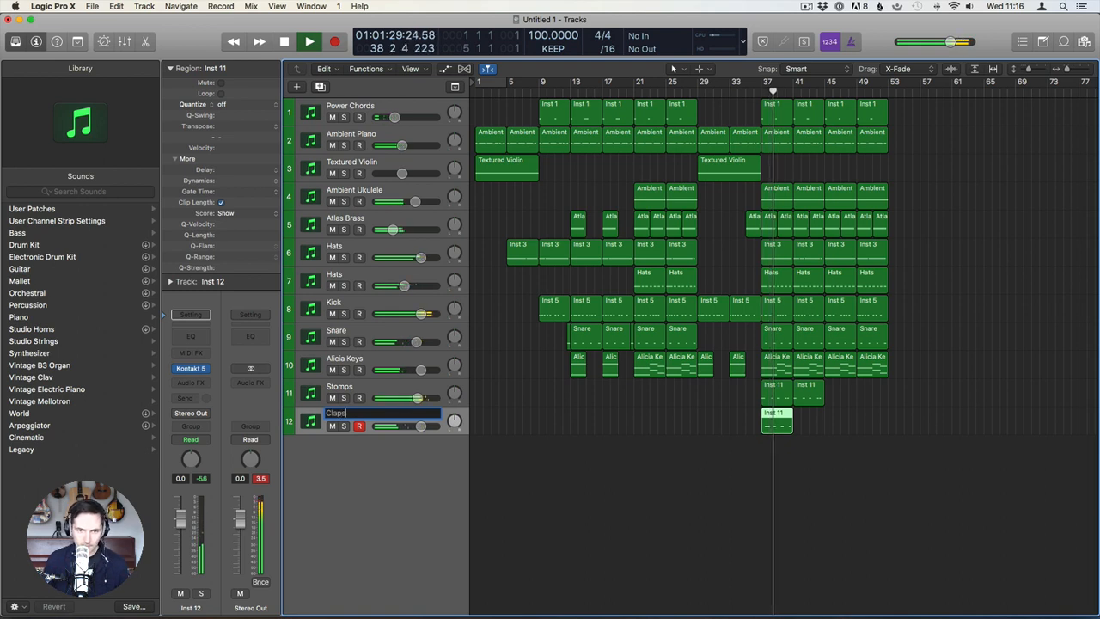
key(Return)
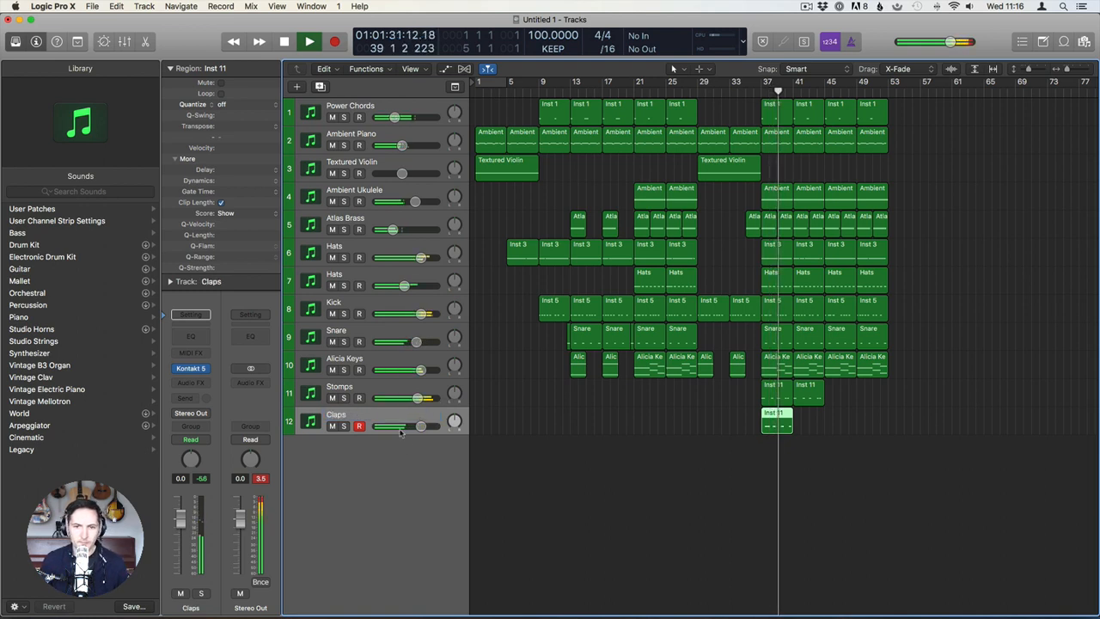
Lower the Claps track's volume to -2.3 dB and the Stomps track's volume to -2.7 dB.
drag(421, 426, 414, 398)
click(384, 392)
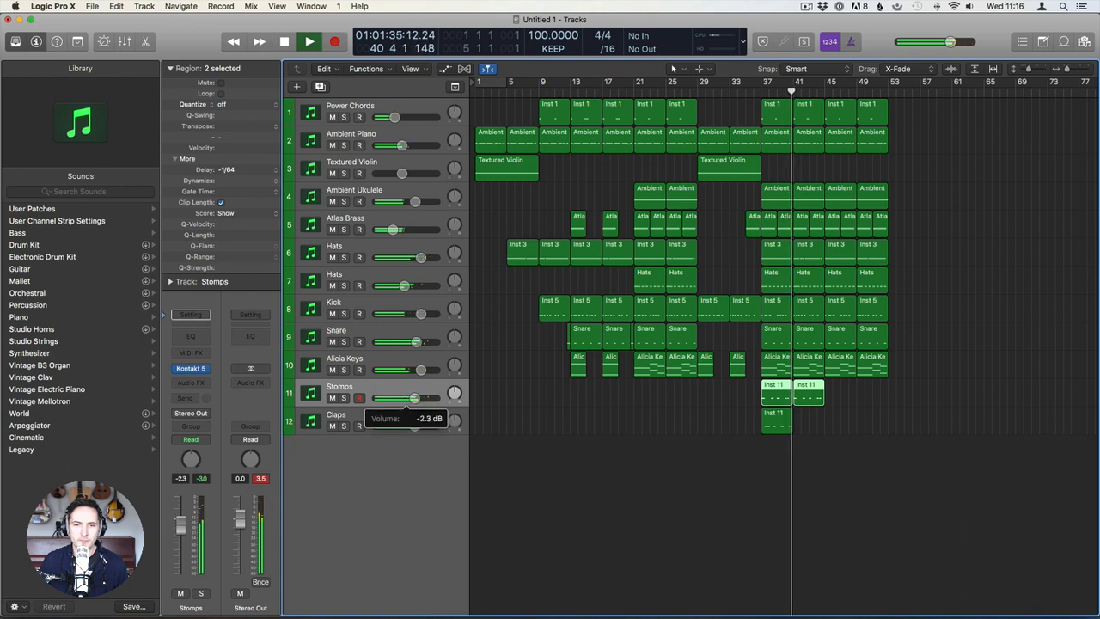
Add a stereo Compressor to the Stomps track, set its threshold to -33.0 dB, raise the ratio and close the plug-in.
click(191, 383)
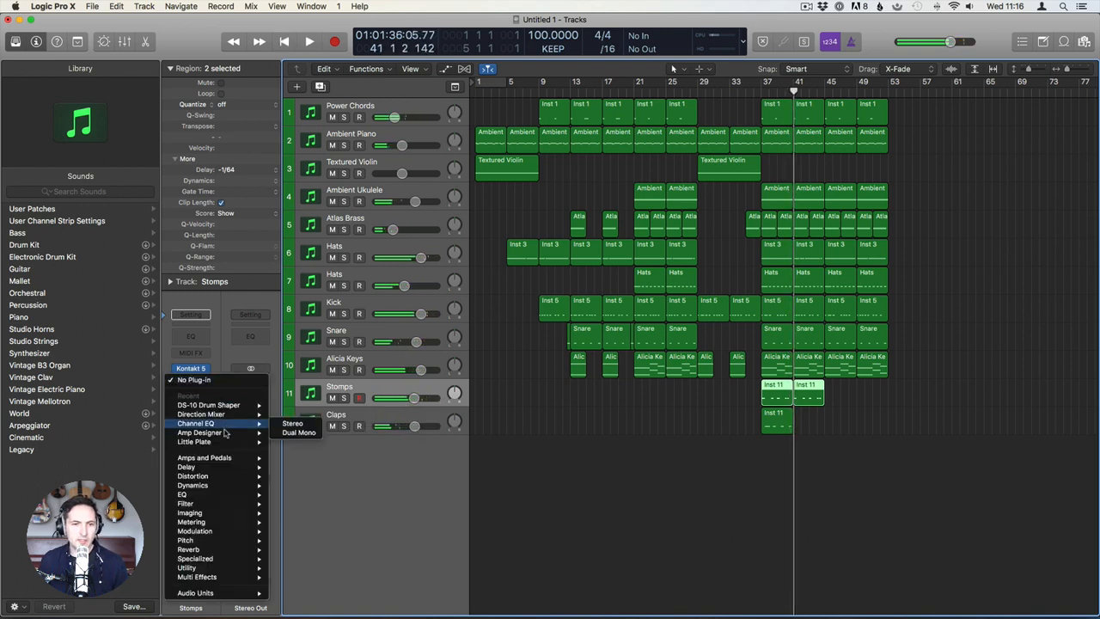
mouse_move(196, 485)
mouse_move(341, 498)
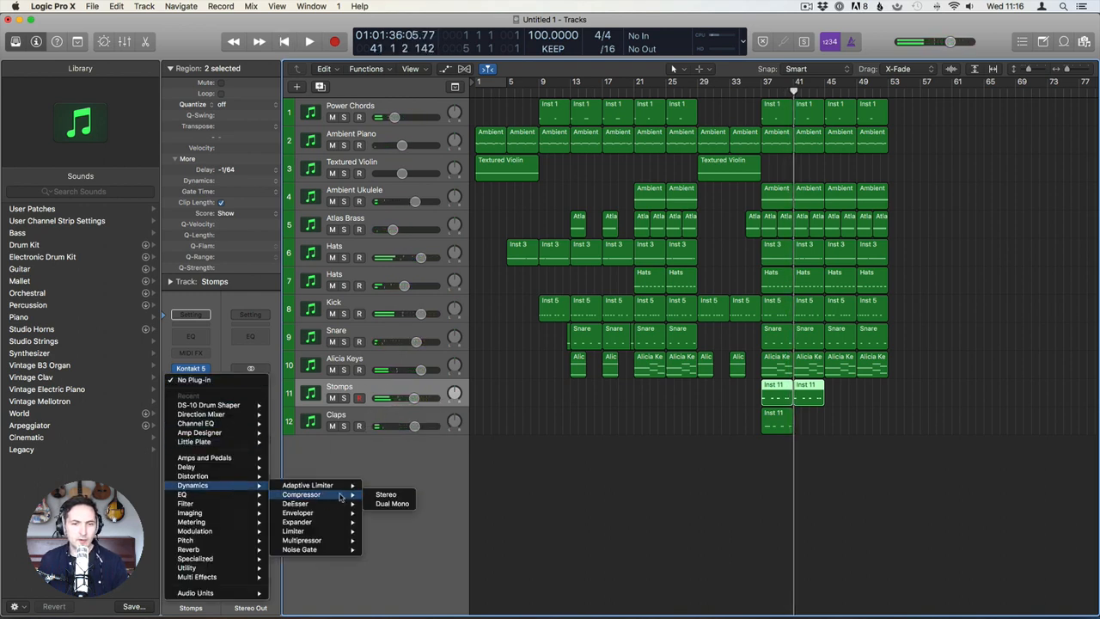
click(383, 495)
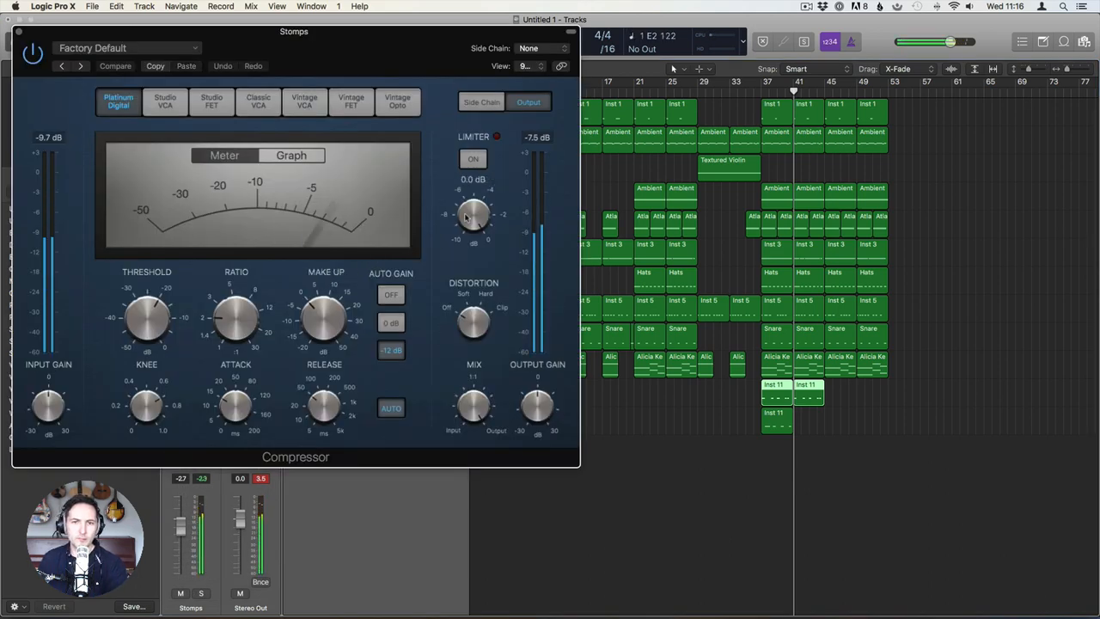
drag(149, 320, 169, 357)
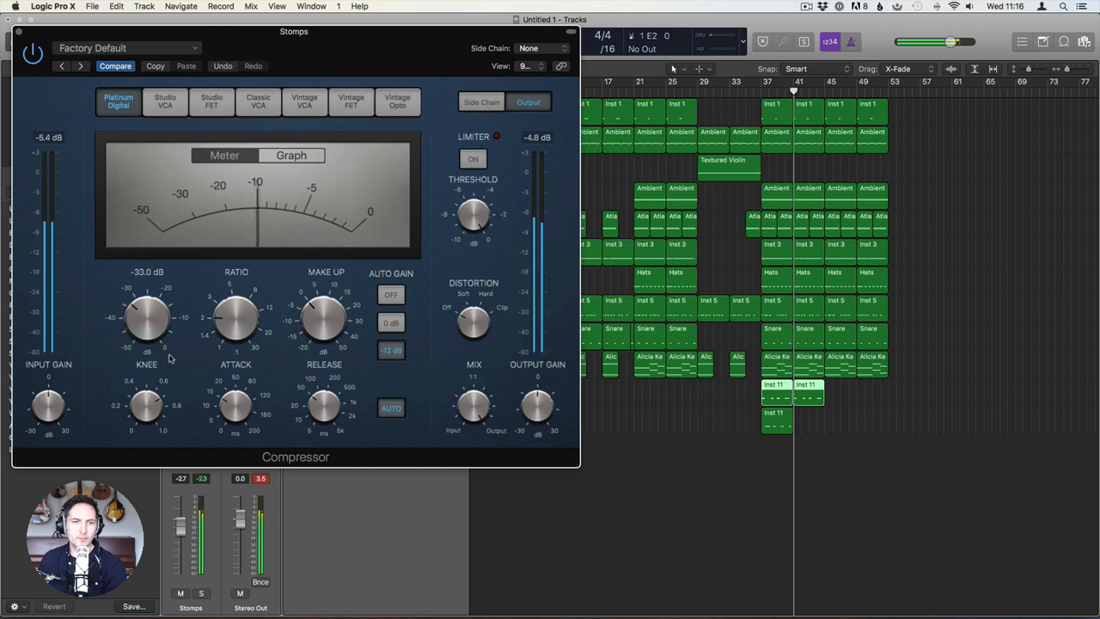
drag(222, 323, 220, 311)
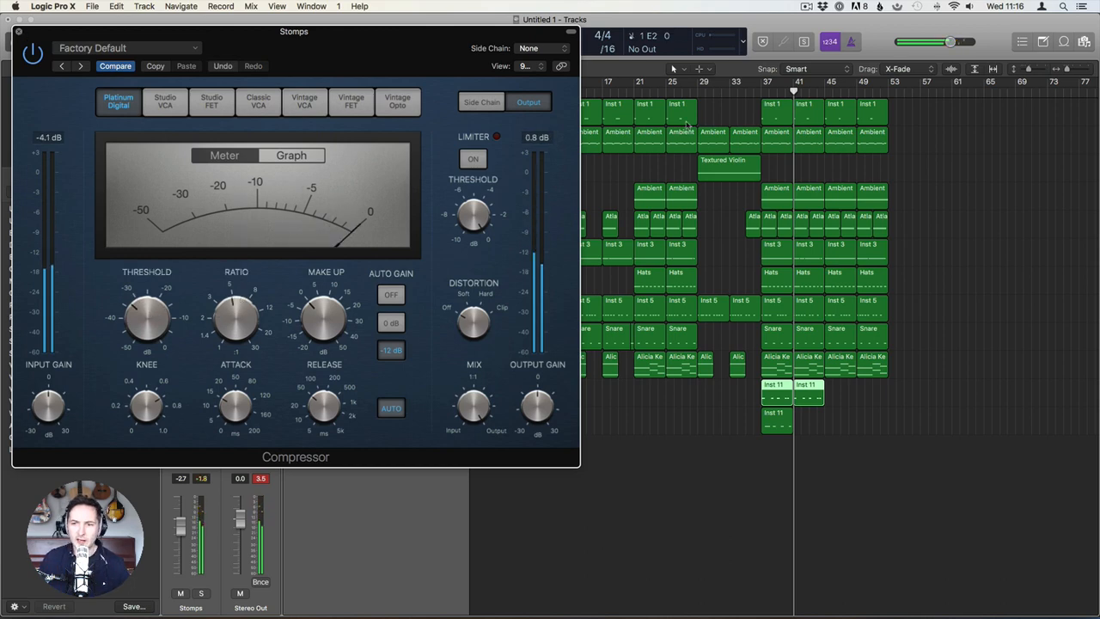
key(super+w)
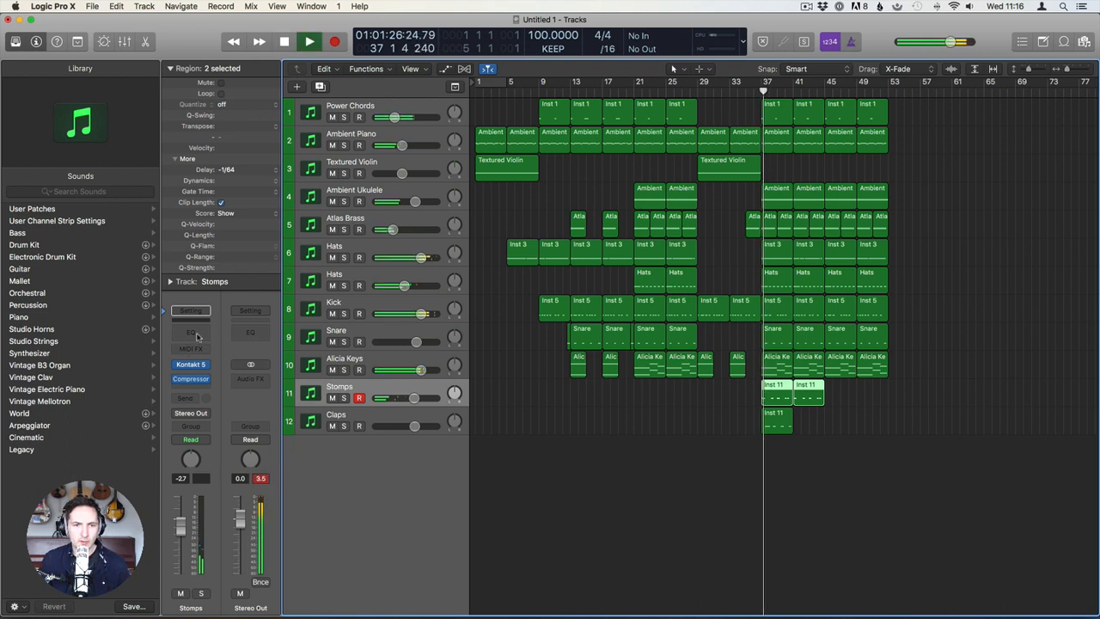
Add a Channel EQ to the Stomps track and enable its low cut with a raised cutoff frequency.
click(193, 335)
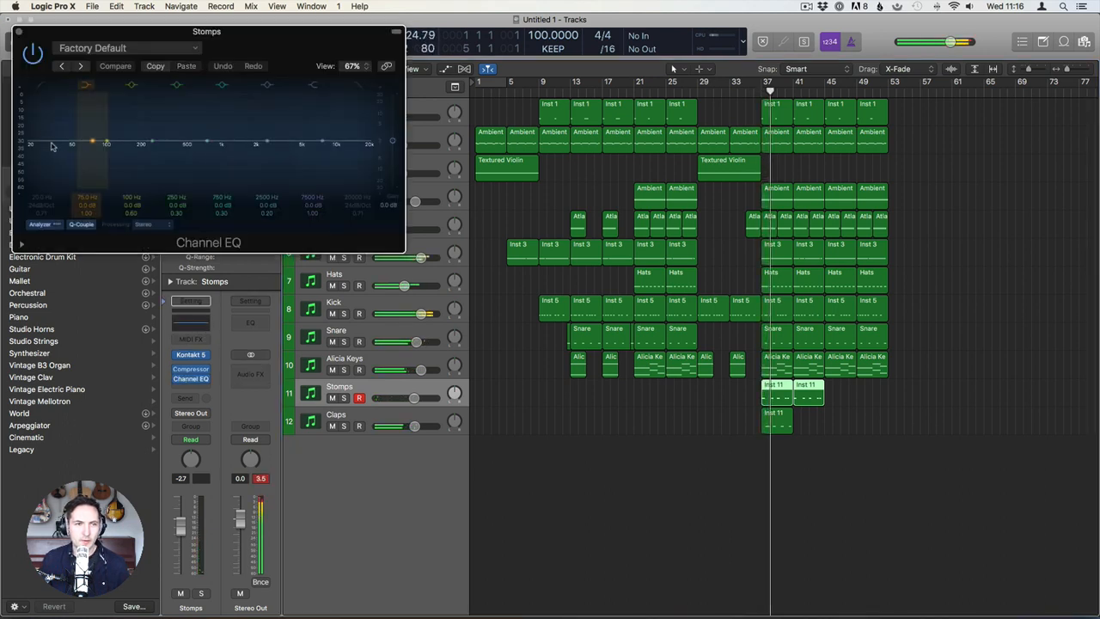
click(41, 86)
drag(32, 149, 99, 148)
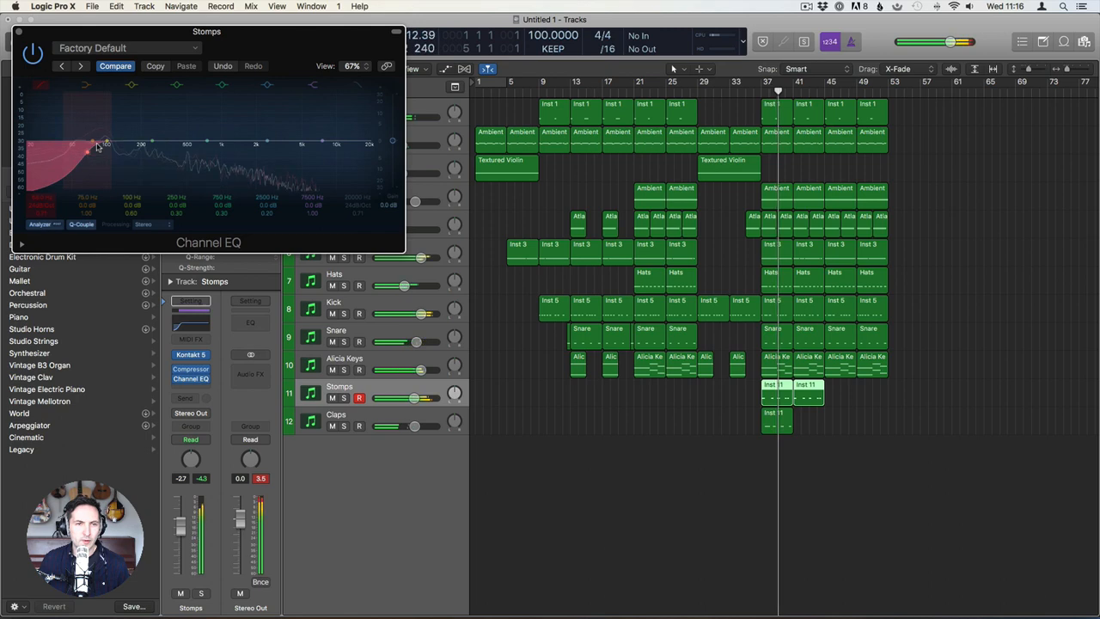
click(20, 33)
Add a Channel EQ to the Claps track and enable its low cut with the cutoff raised to about 790 Hz.
key(Down)
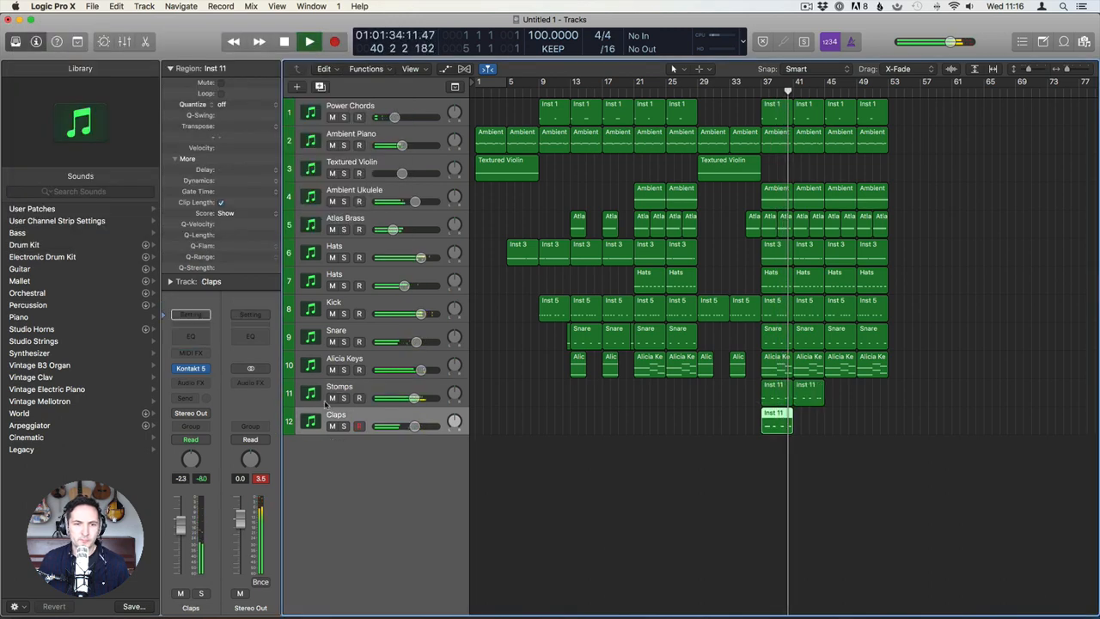
click(191, 336)
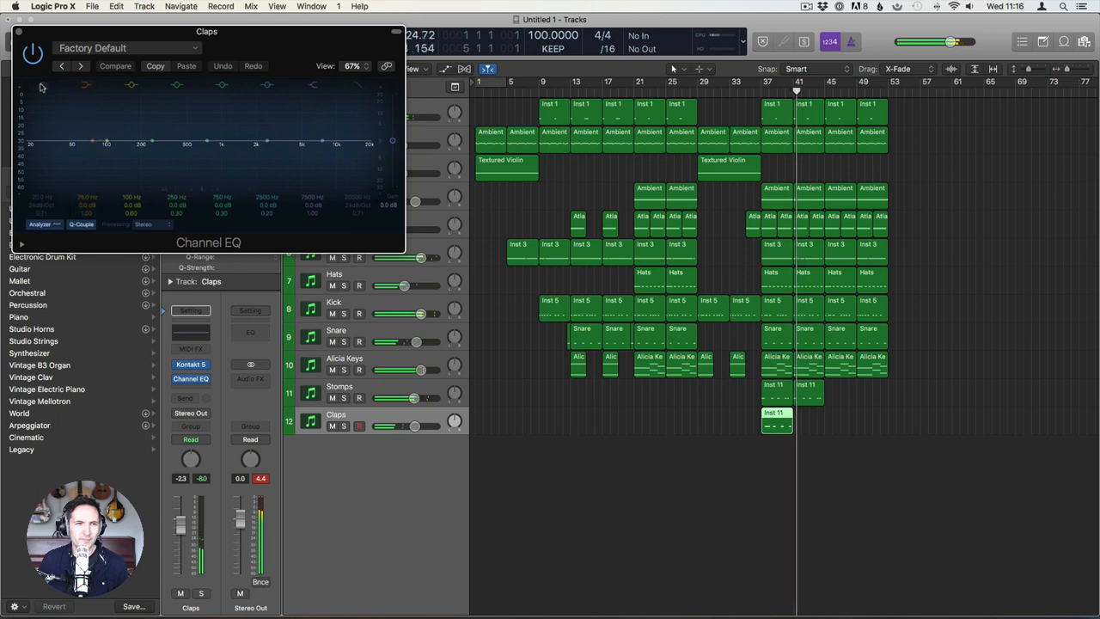
drag(41, 86, 204, 144)
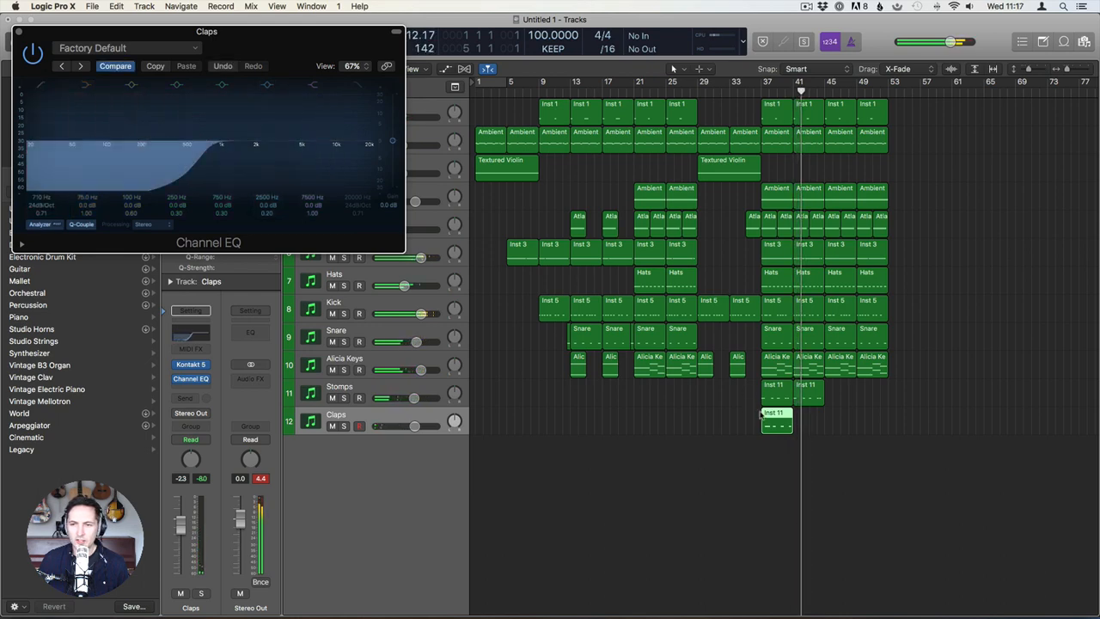
Copy the Claps region to bar 41 and duplicate the Stomps and Claps regions to fill bars 45 to 53.
drag(761, 414, 793, 422)
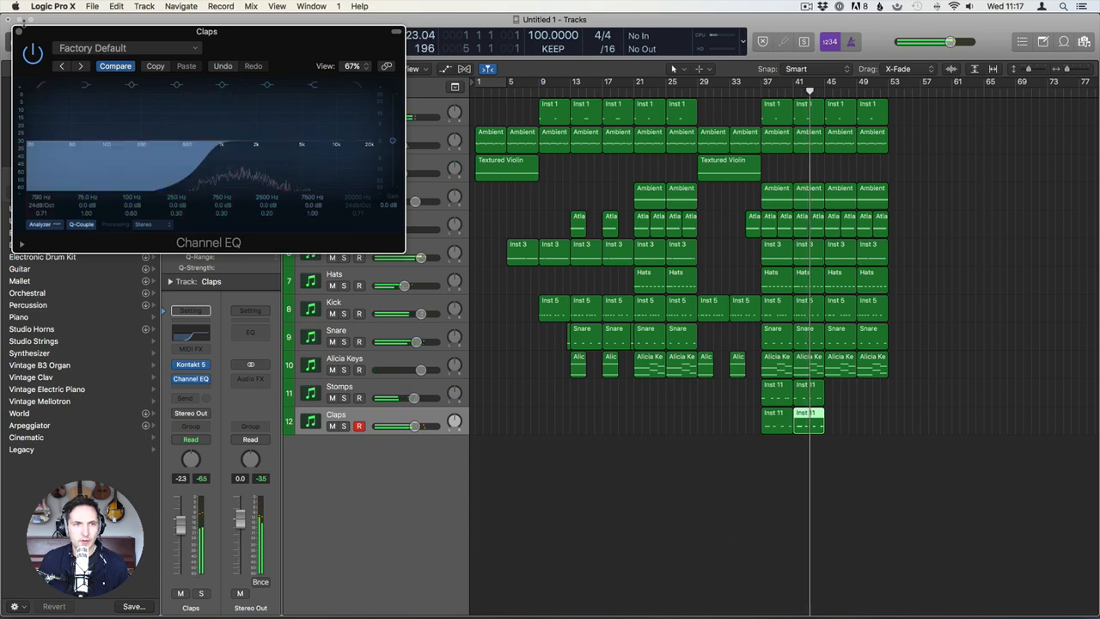
click(19, 32)
click(846, 429)
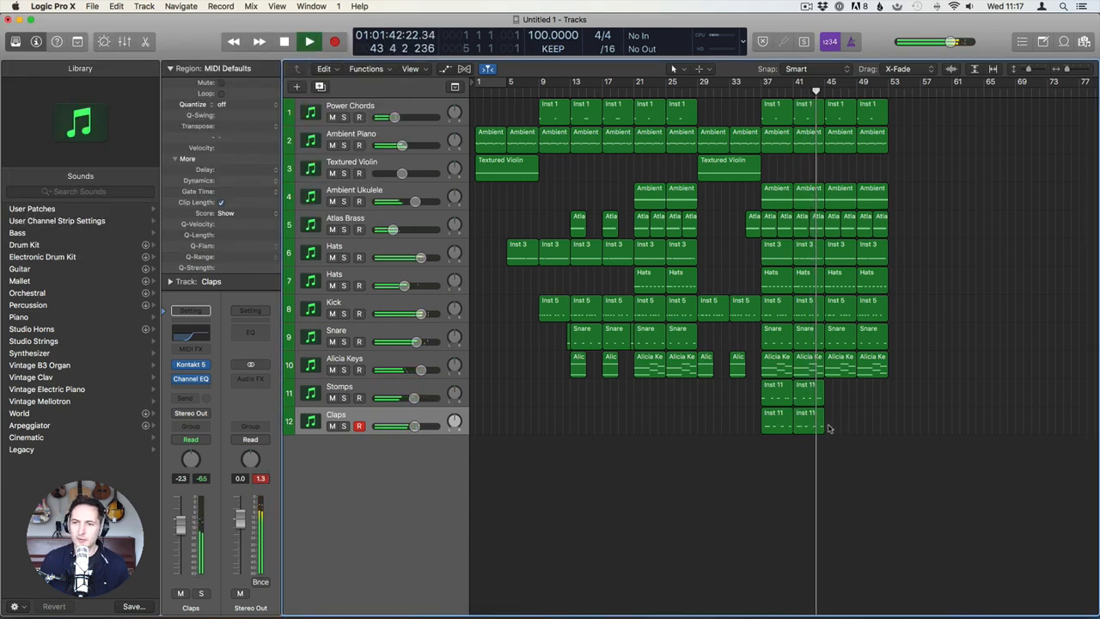
drag(847, 428, 843, 401)
click(644, 393)
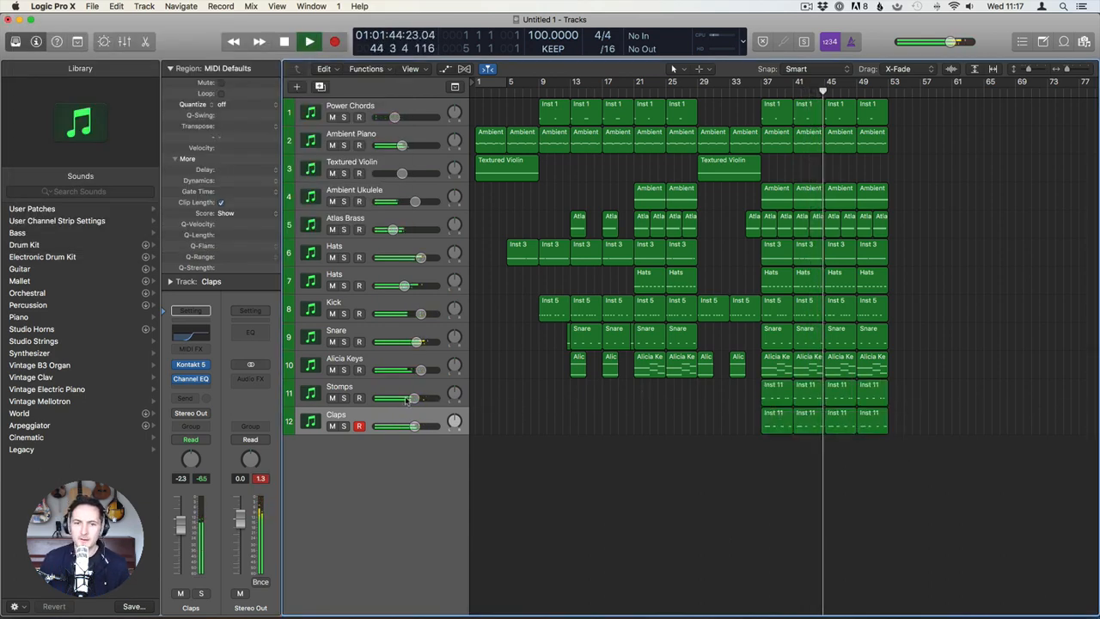
Lower the Stomps track's volume slightly and the Claps track's volume to -4.0 dB.
drag(407, 400, 403, 401)
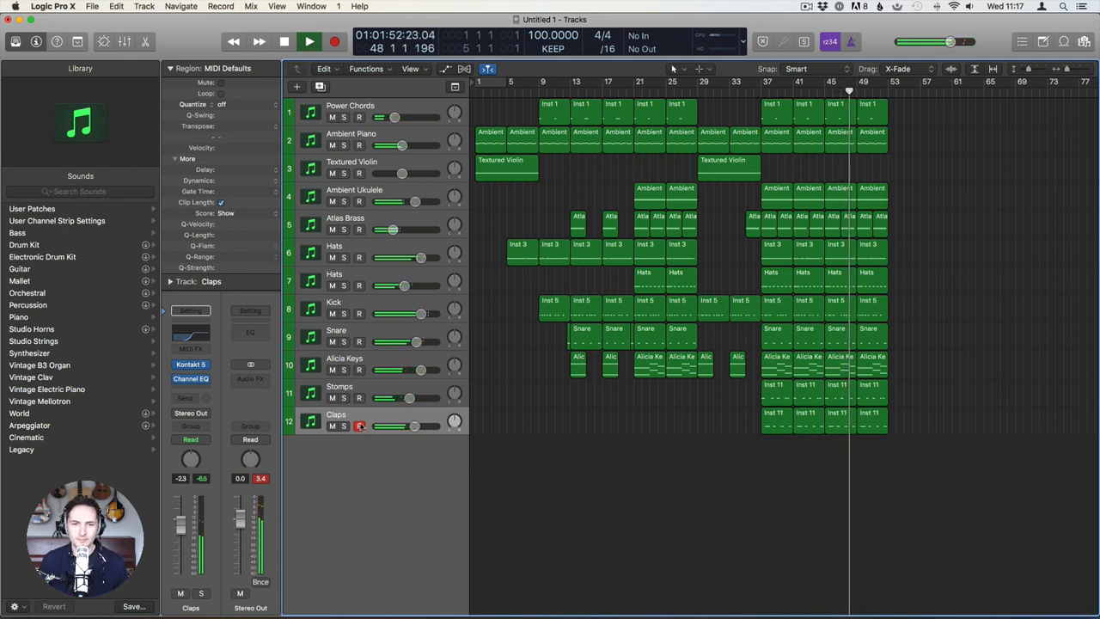
drag(415, 426, 411, 426)
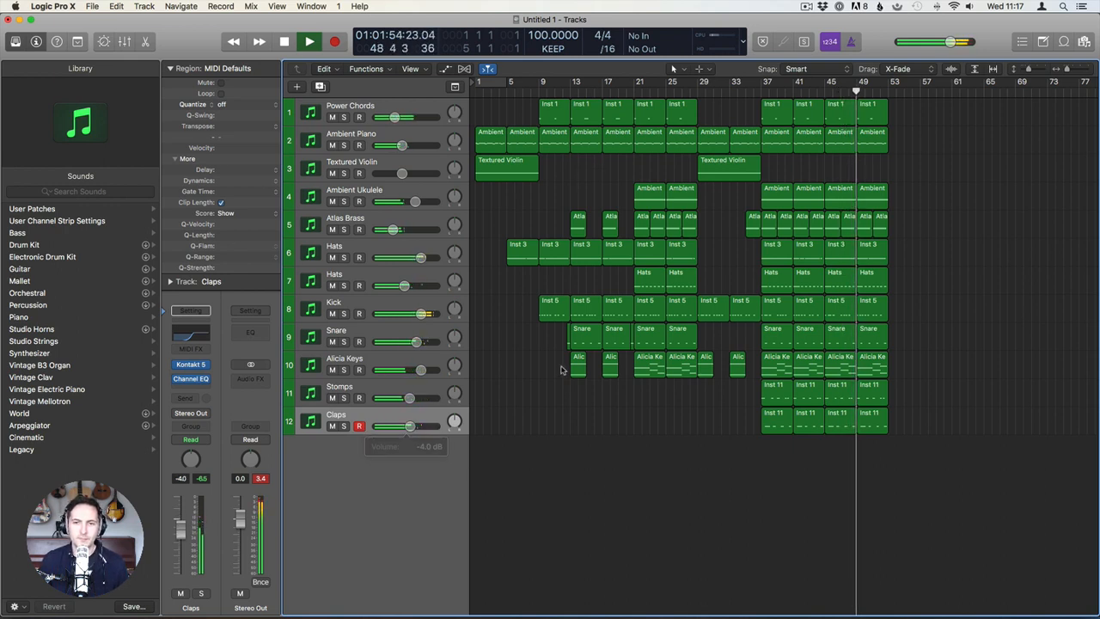
key(space)
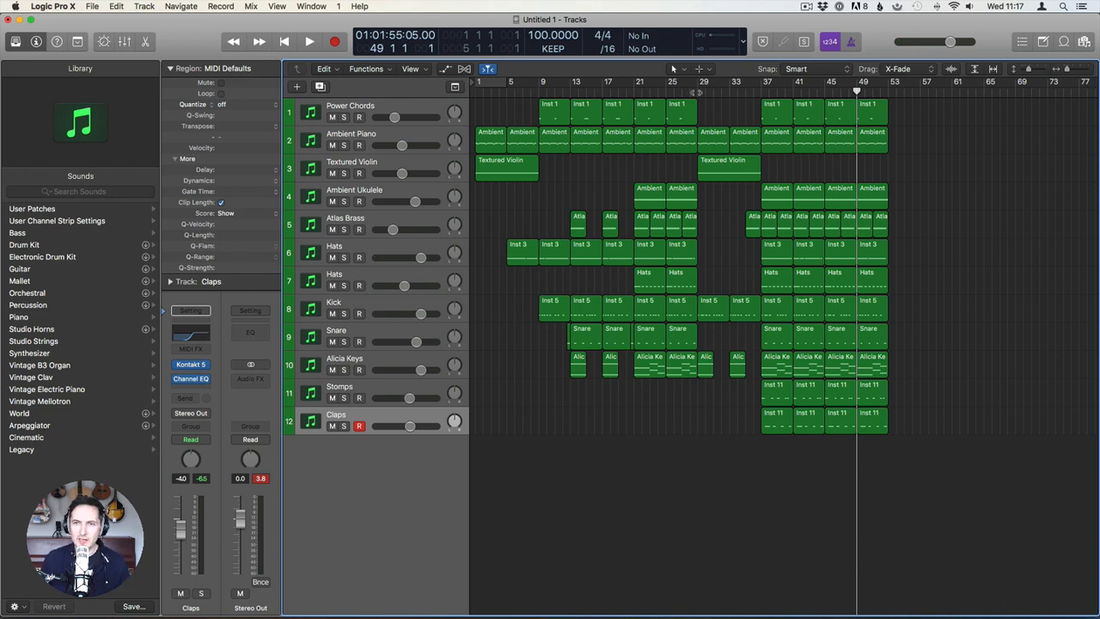
Play into bar 37, lower the Stomps volume to -6.4 dB and set the delay of its four regions to -1/96.
click(697, 93)
key(space)
click(760, 93)
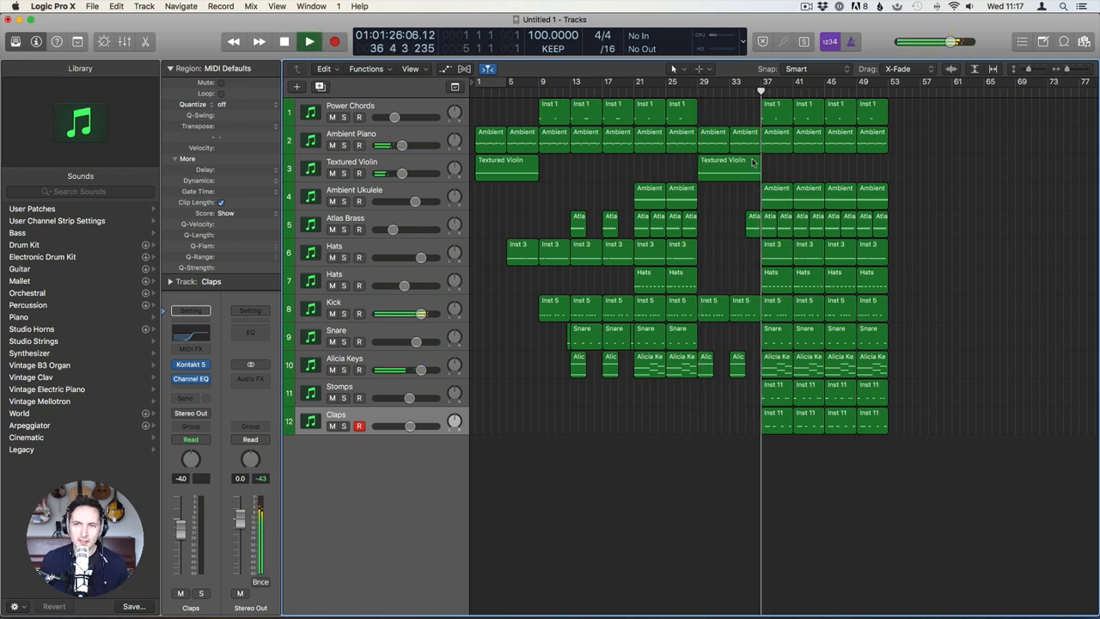
click(415, 403)
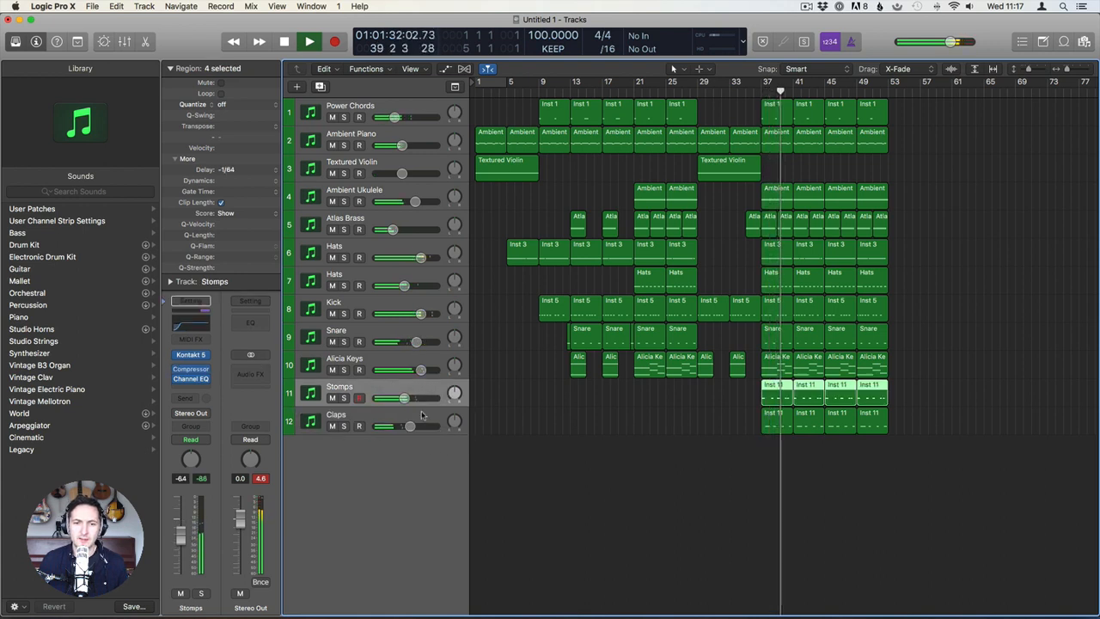
click(265, 170)
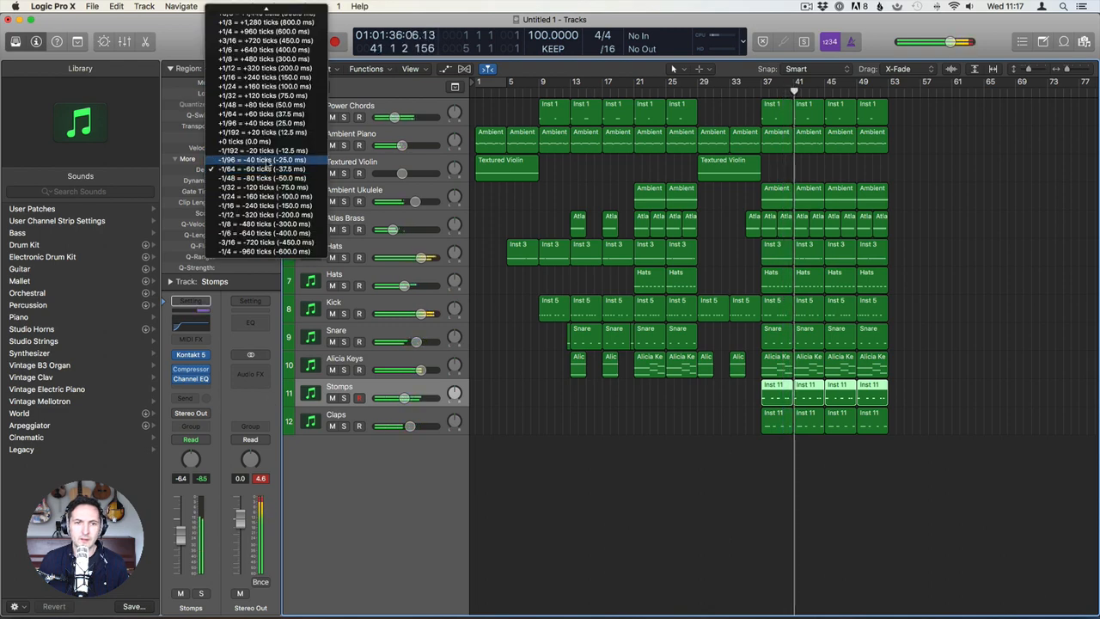
click(267, 161)
click(510, 355)
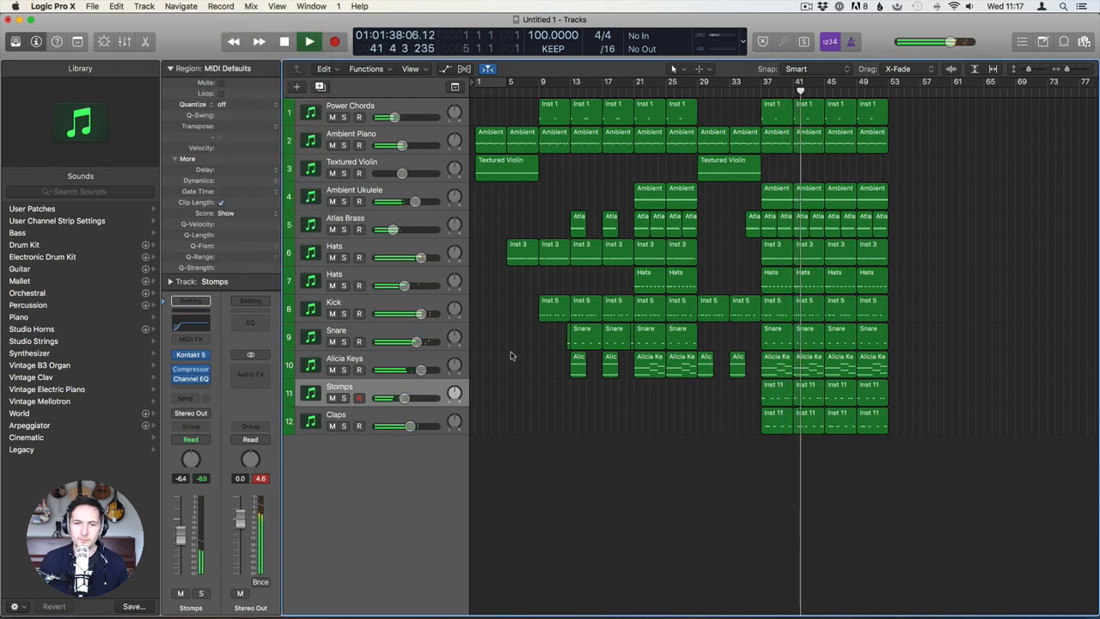
Lower the Stomps track's volume to -9.0 dB and reduce the ratio of its Compressor.
drag(407, 398, 400, 399)
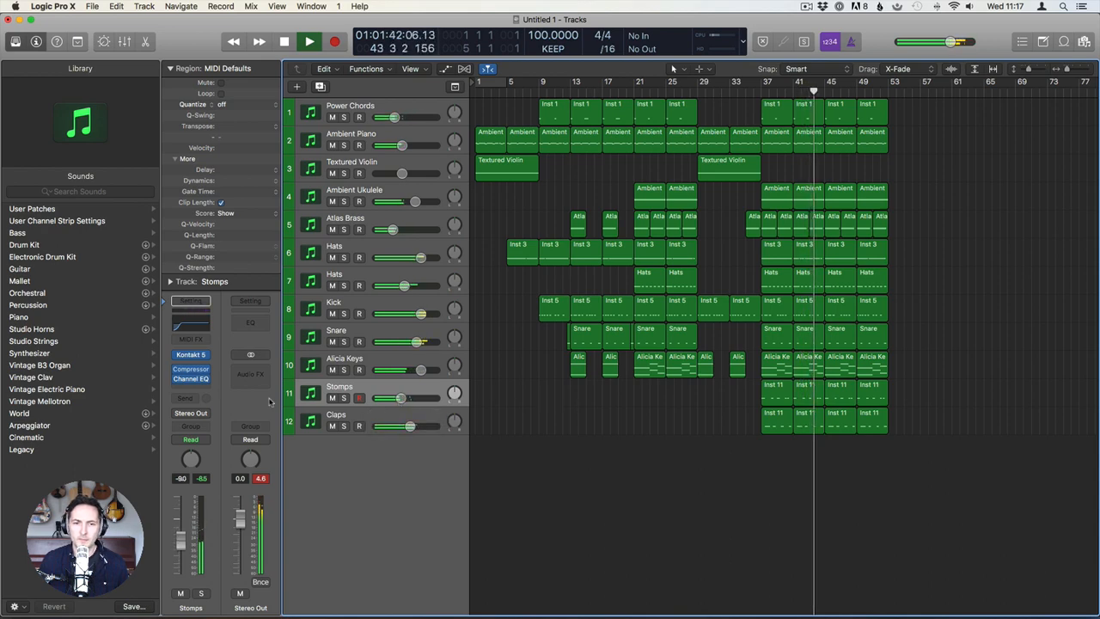
click(190, 373)
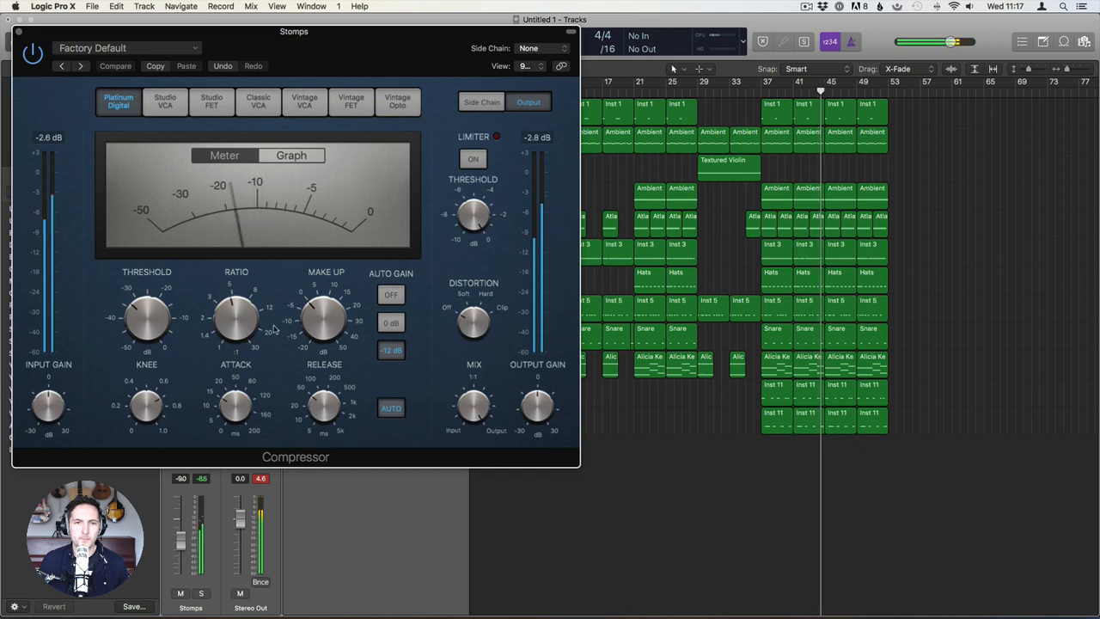
drag(243, 322, 245, 361)
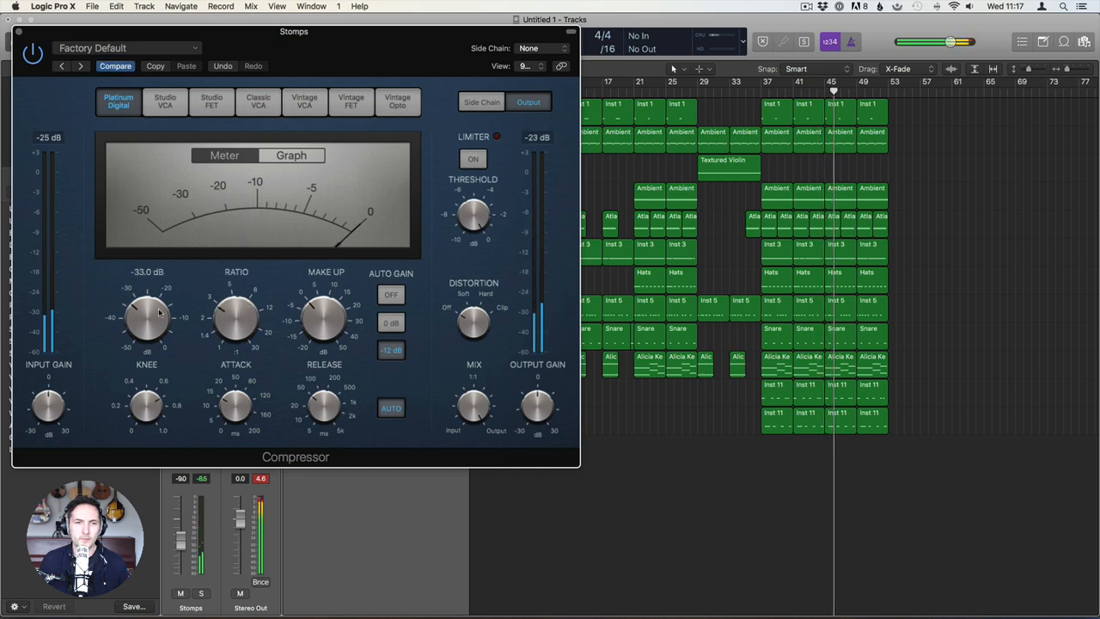
click(17, 32)
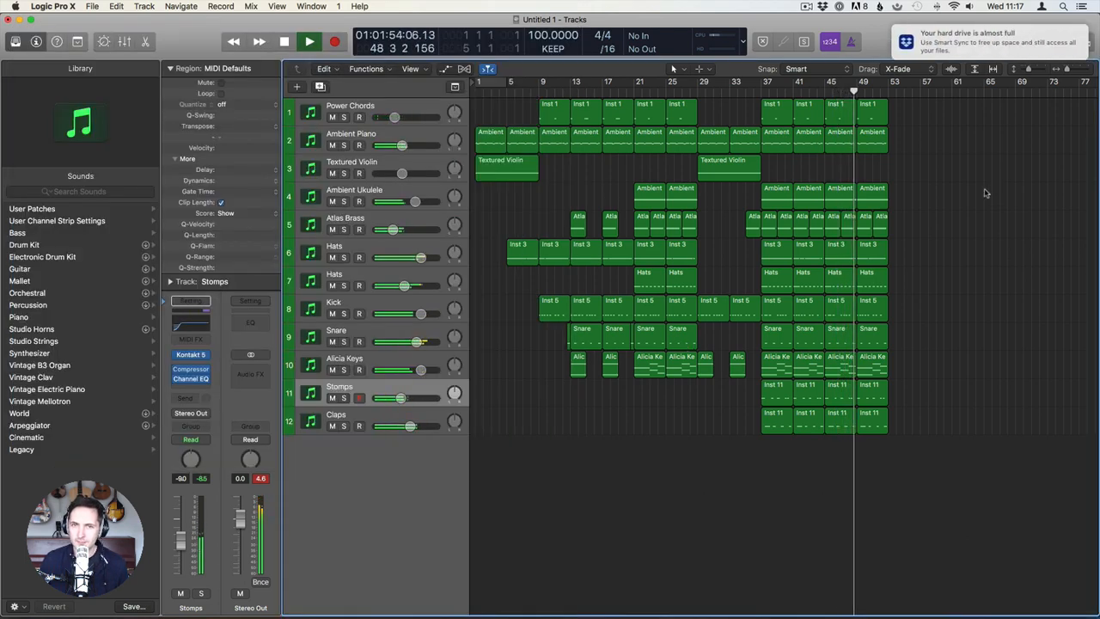
key(space)
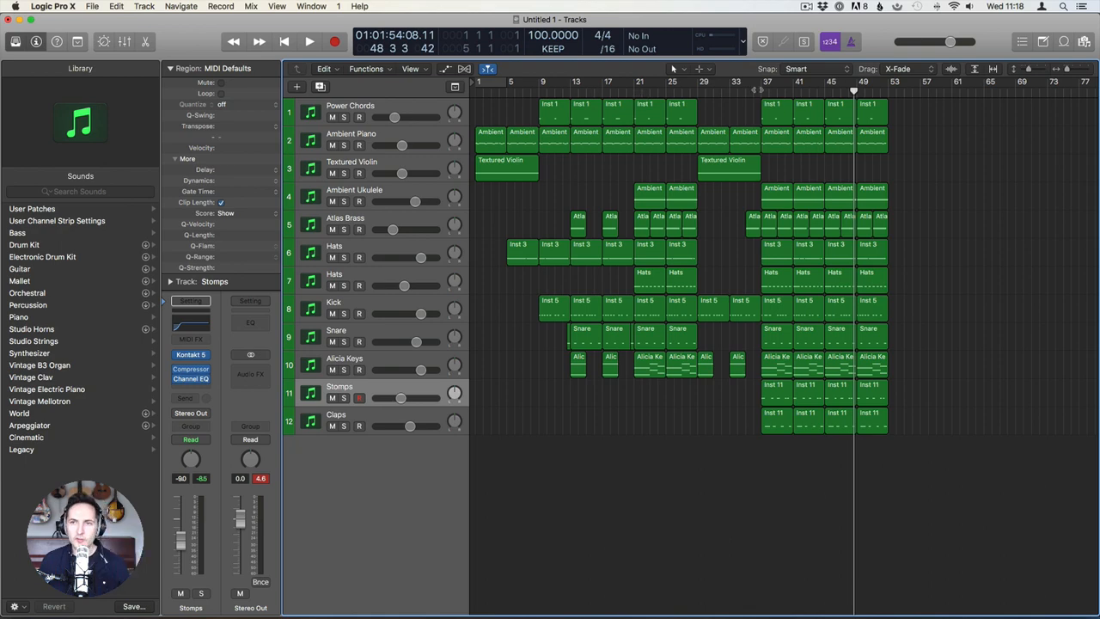
Play the section from bar 37 and briefly solo the Ambient Piano track to hear its part.
key(space)
click(344, 145)
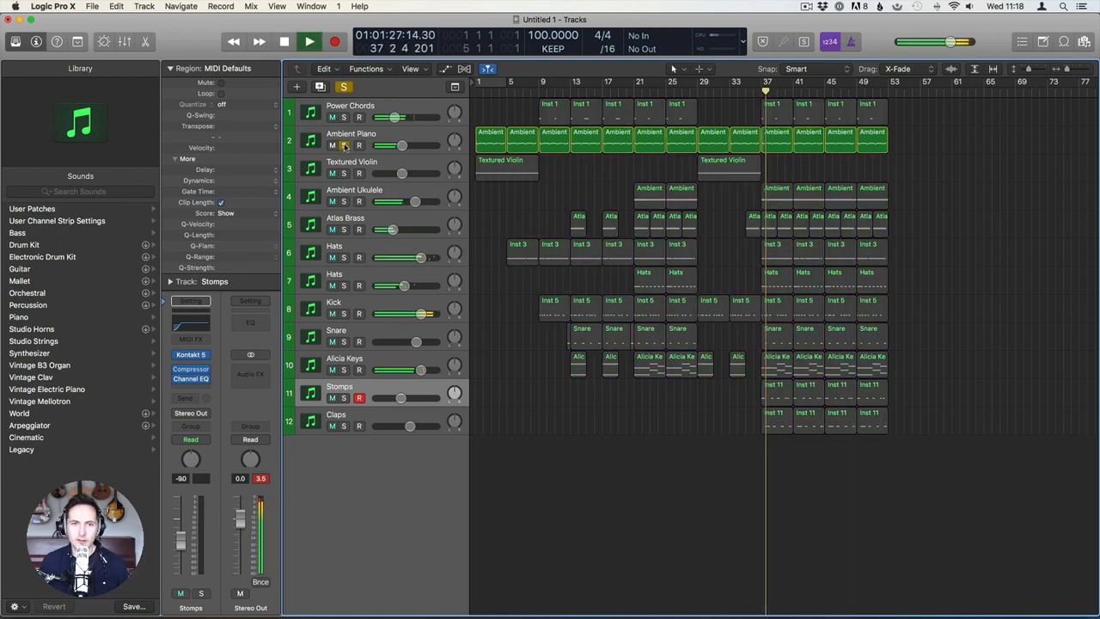
click(344, 145)
key(space)
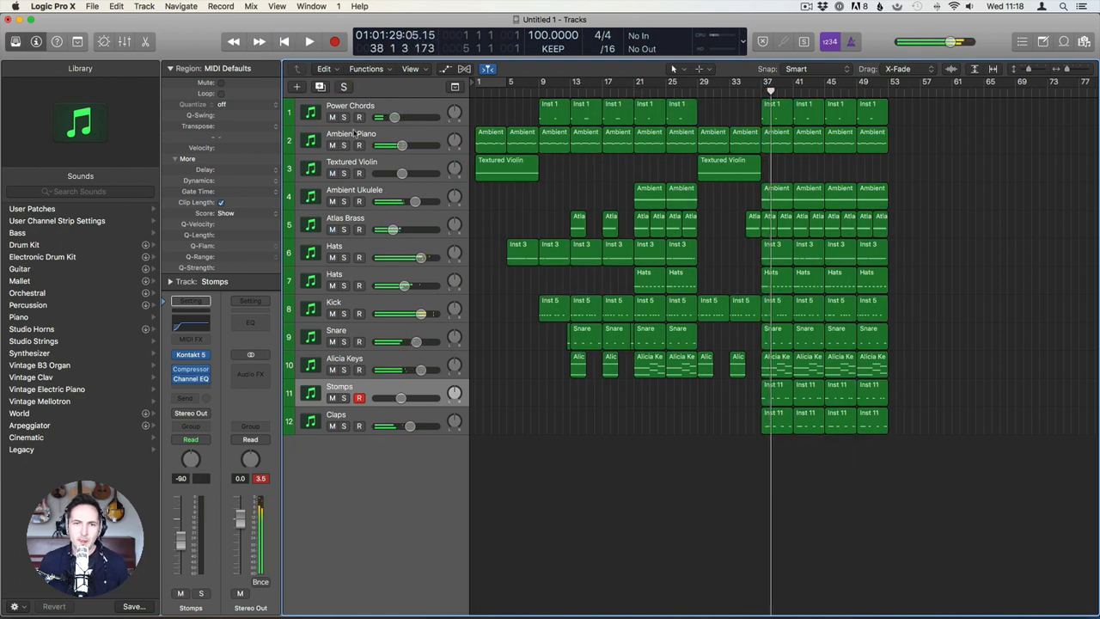
click(354, 133)
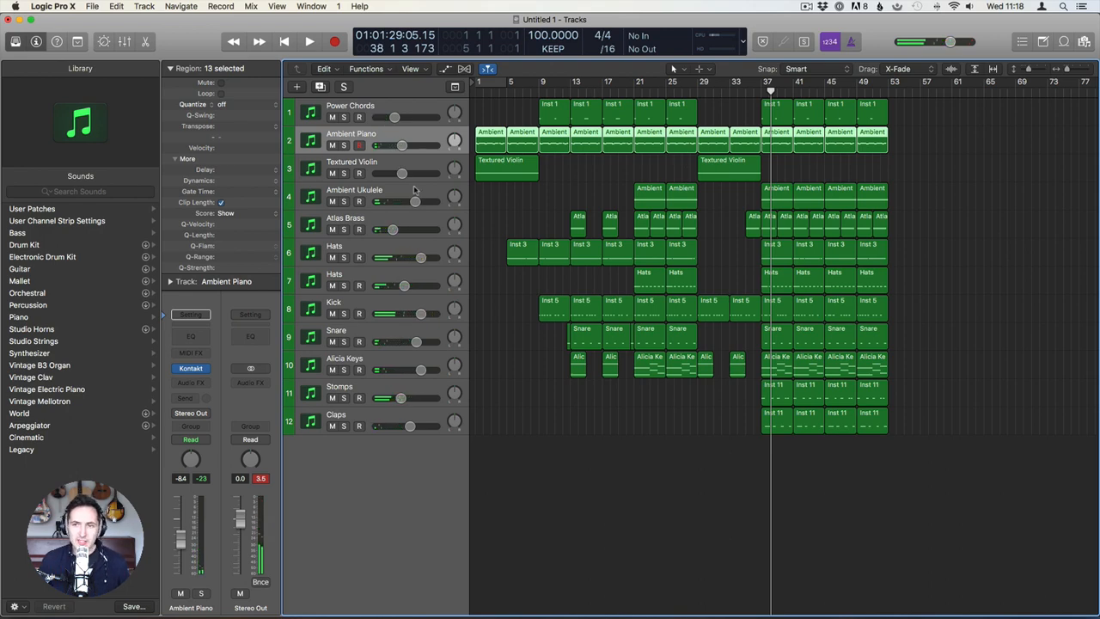
Duplicate the Alicia Keys track with its instrument and move both Alicia Keys tracks directly below Ambient Piano.
click(352, 365)
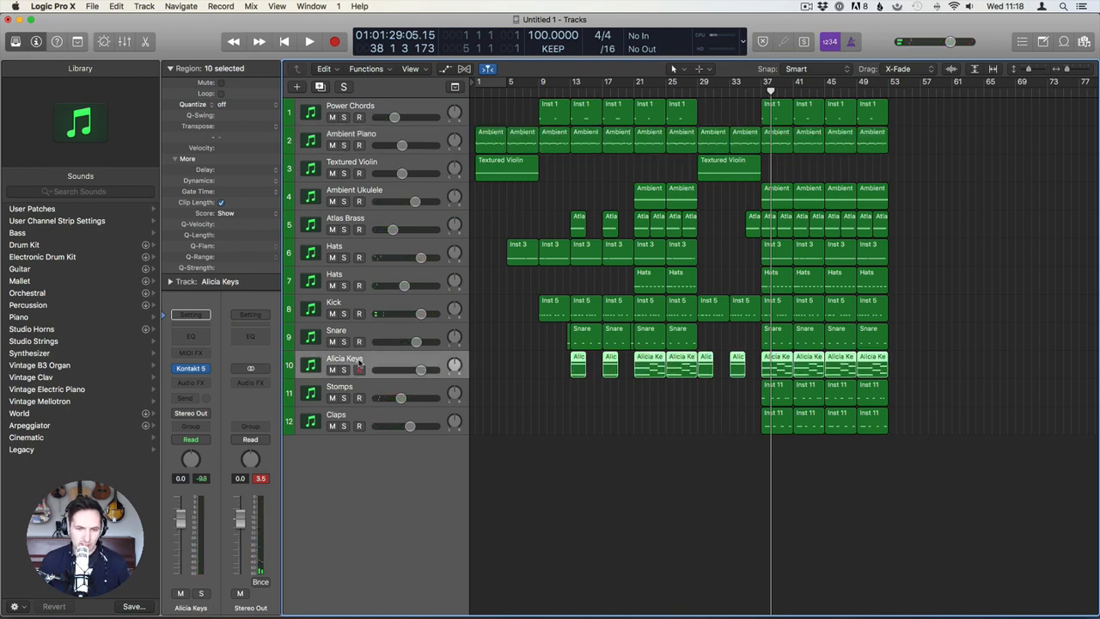
key(super+d)
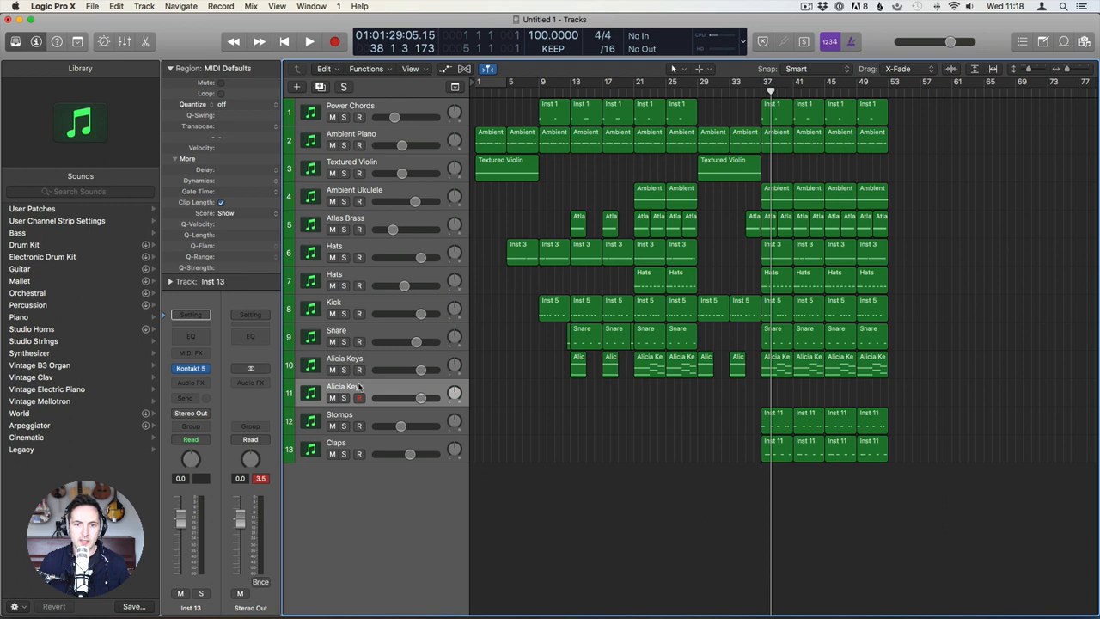
drag(359, 387, 379, 163)
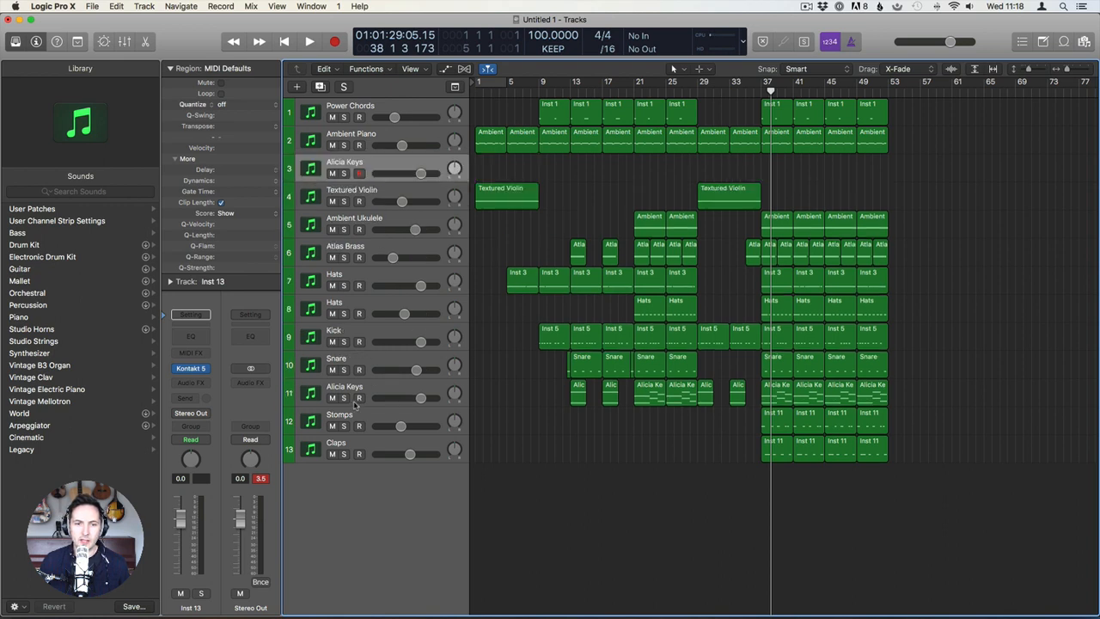
drag(350, 391, 367, 192)
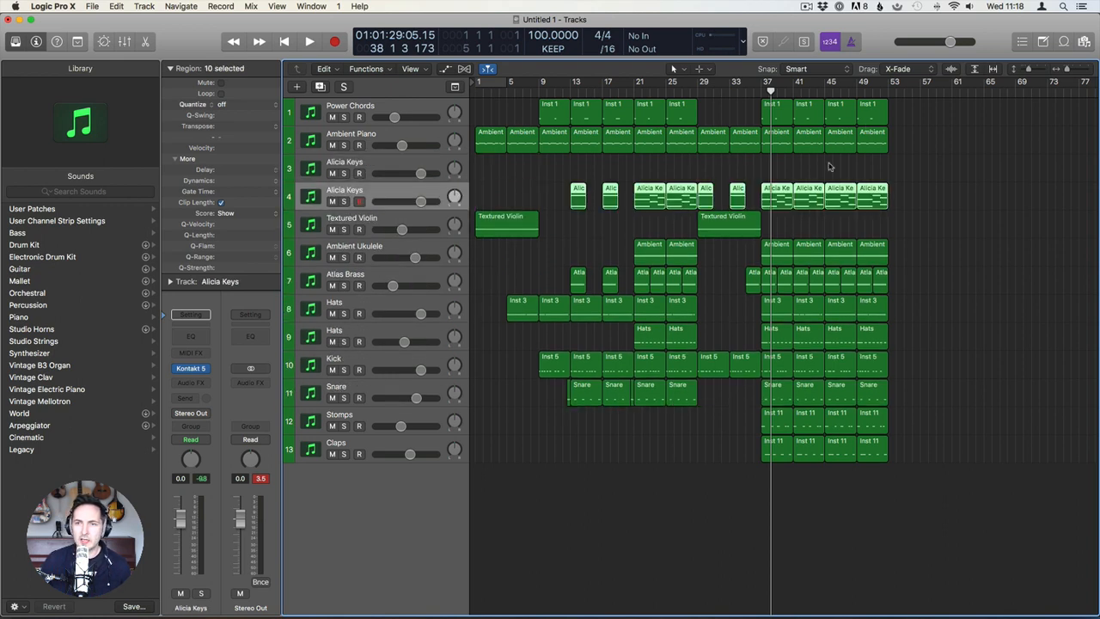
Copy the Ambient Piano region at bar 37 onto the new Alicia Keys track and open it in the Piano Roll.
mouse_move(778, 139)
mouse_down()
mouse_move(776, 173)
mouse_move(777, 140)
mouse_up()
double_click(777, 171)
click(740, 547)
key(z)
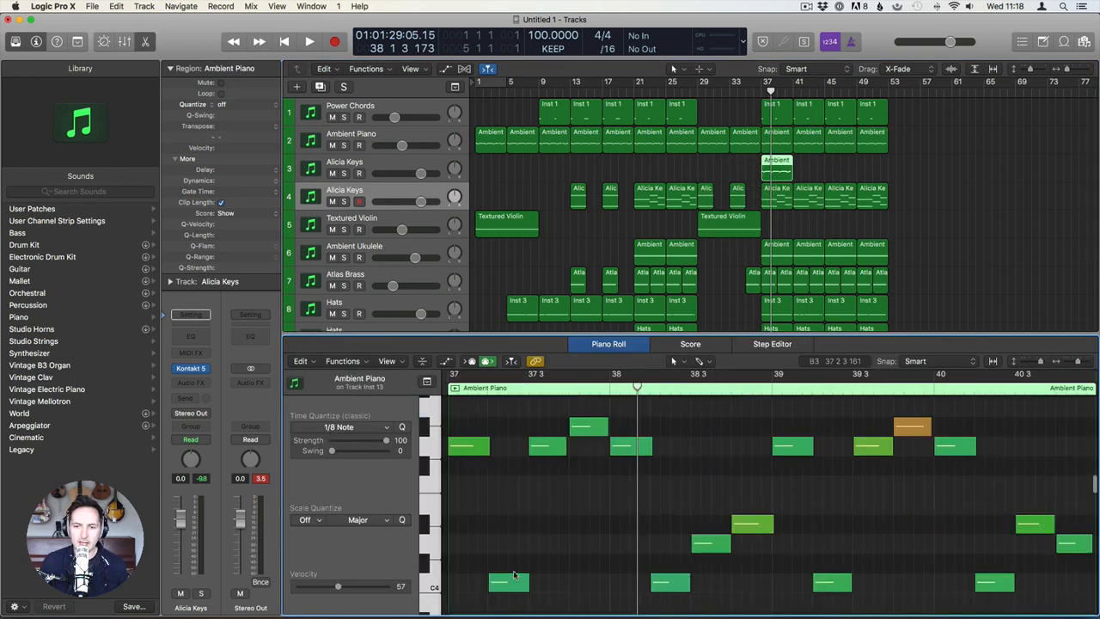
Show the copied region's Sustain automation in the Piano Roll and add a point of 127 at its start.
key(super+a)
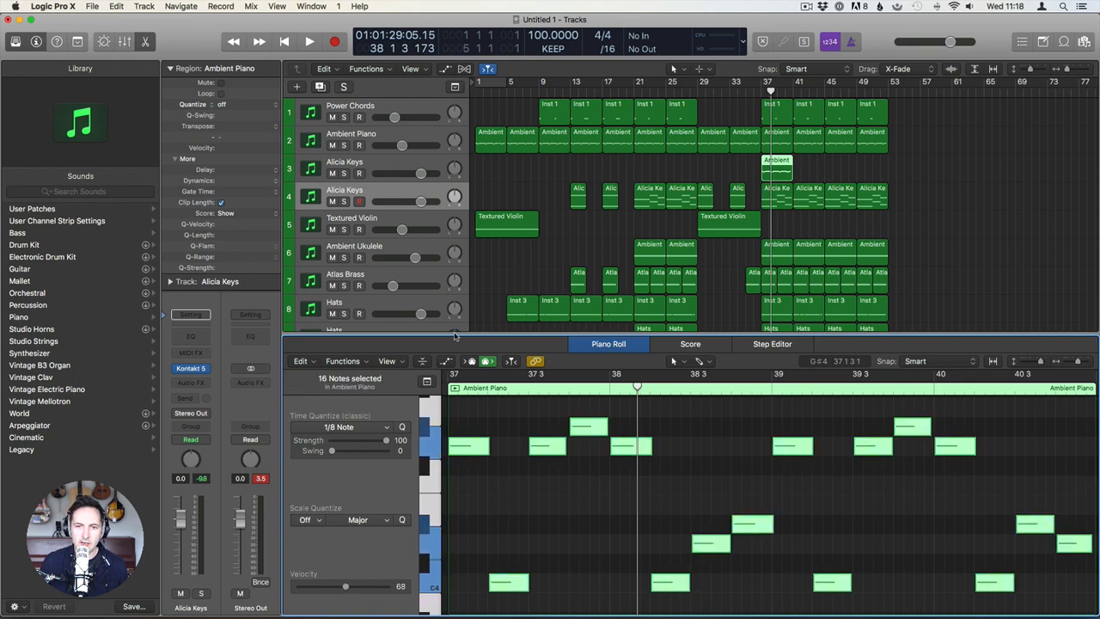
click(445, 361)
click(426, 537)
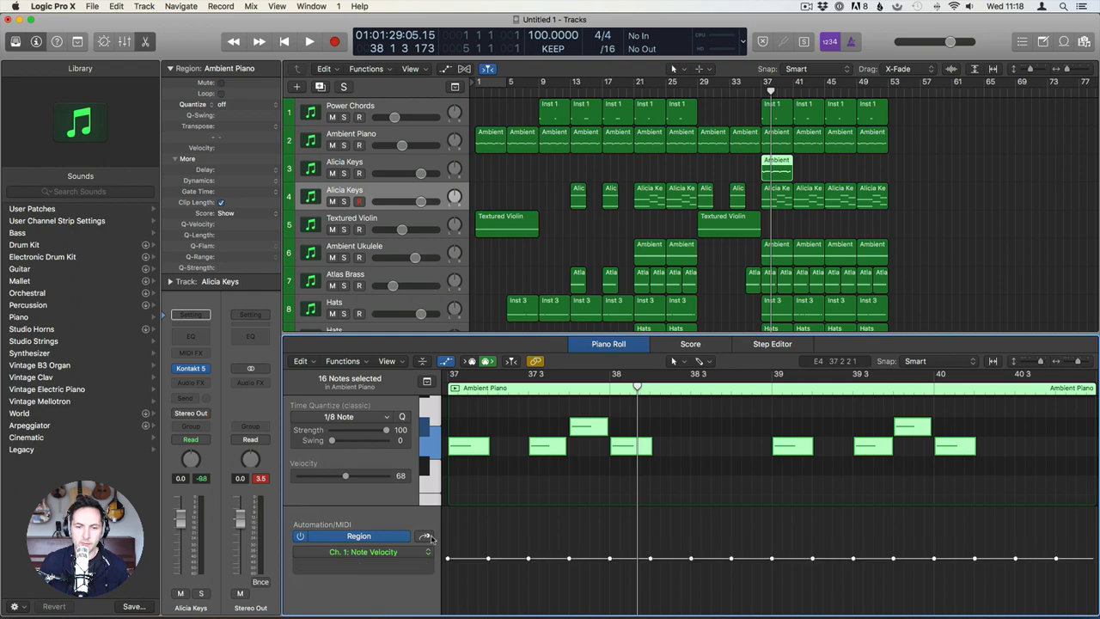
click(426, 538)
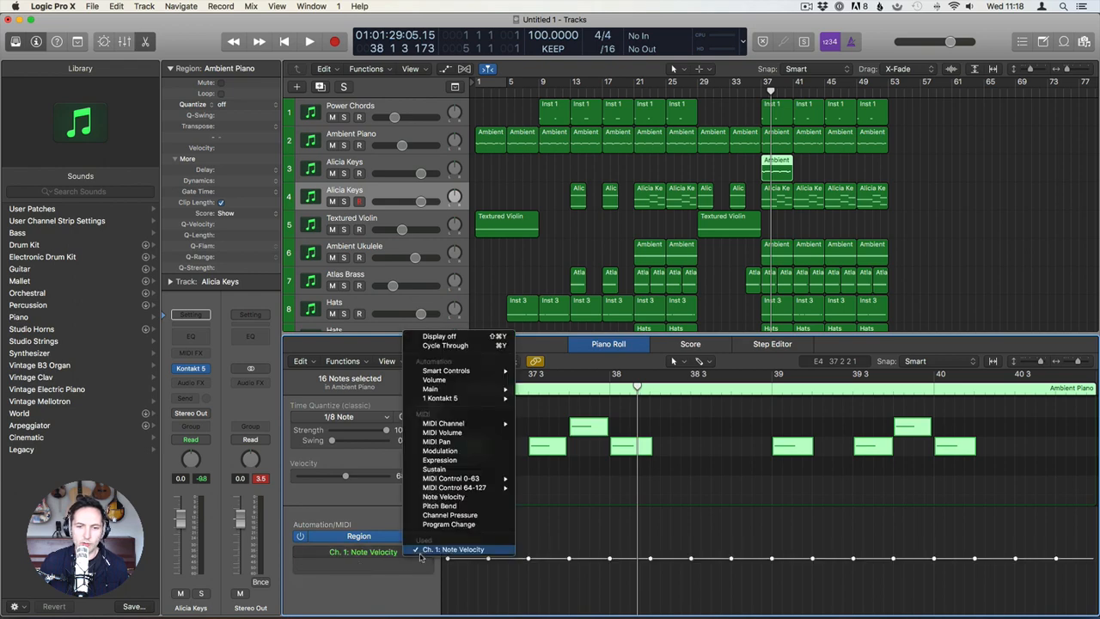
click(438, 469)
click(456, 511)
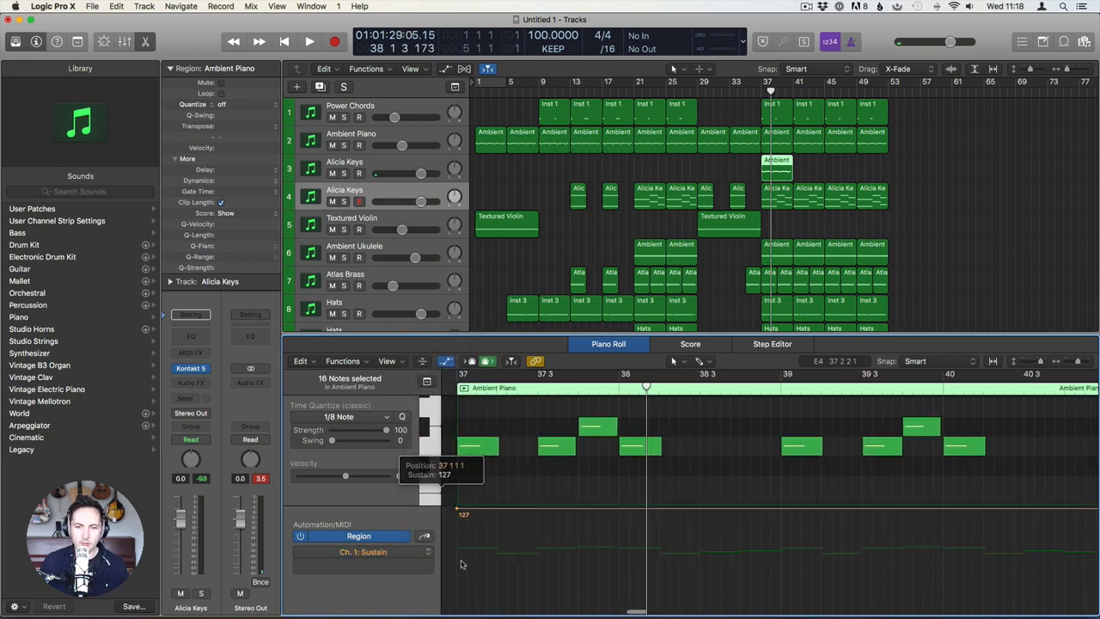
Add further Sustain points near the region's start and drop the sustain to its minimum at the region's end, bar 41.
drag(462, 511, 486, 504)
scroll(943, 545, right, 5)
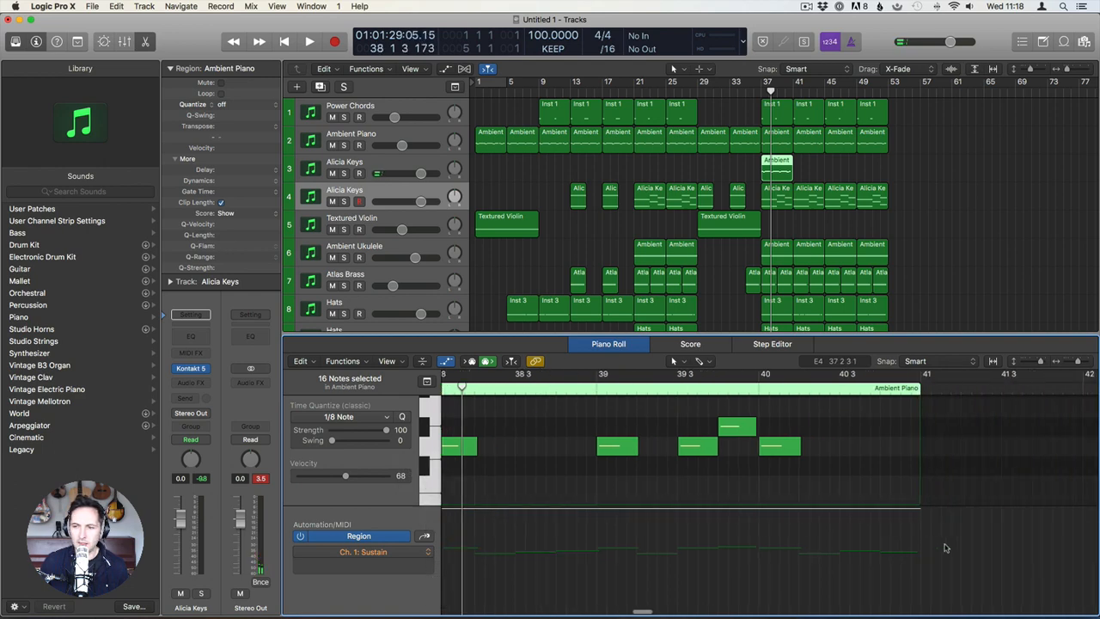
click(810, 611)
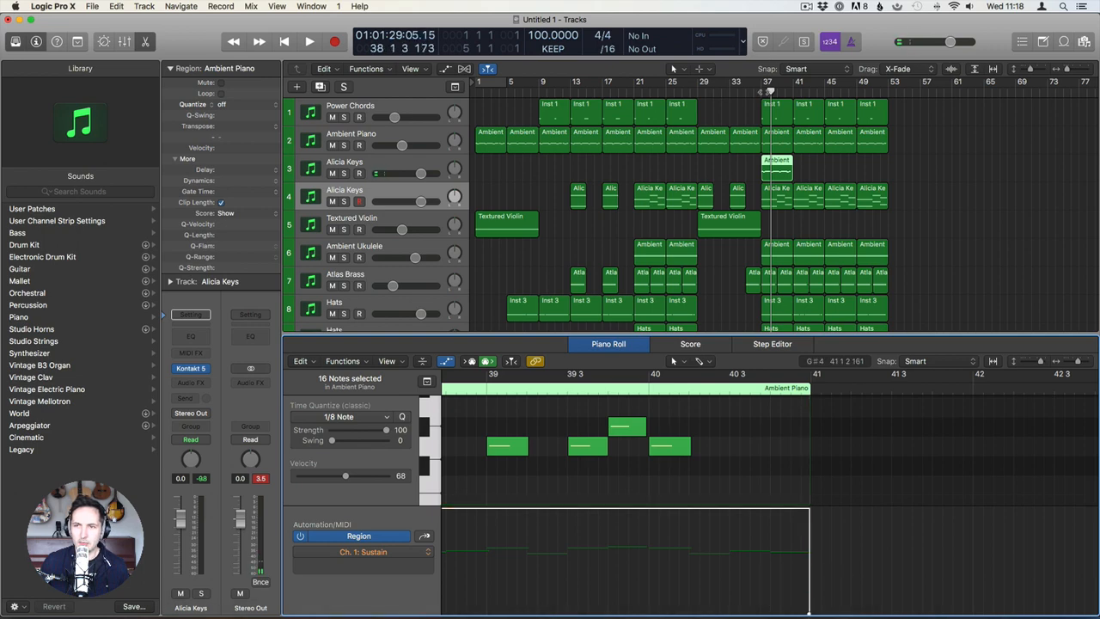
Play from bar 37, select the new Alicia Keys track and move the early 127 Sustain point to position 37 1 1 220.
click(763, 92)
key(space)
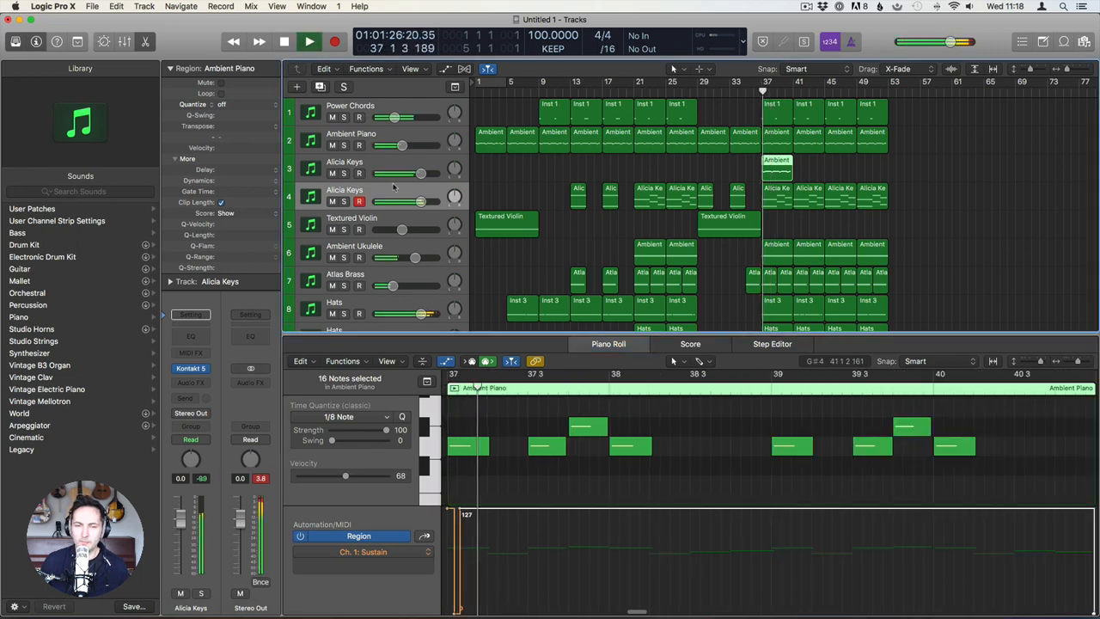
click(351, 165)
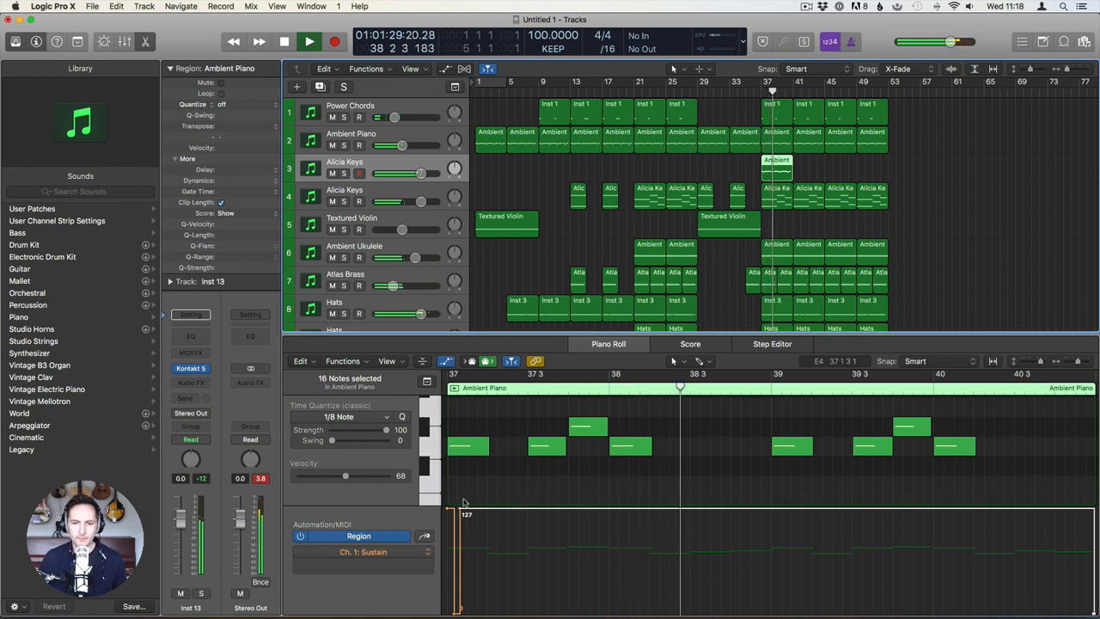
drag(460, 508, 457, 507)
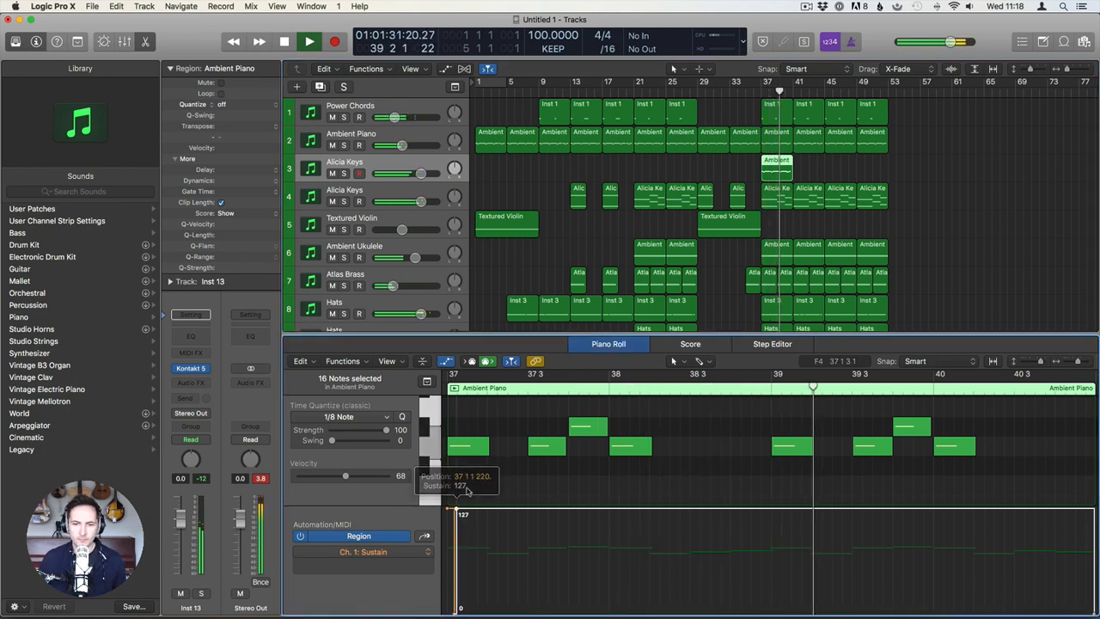
Stop playback, hide the Sustain automation, and duplicate all the region's notes one octave higher in the Piano Roll.
key(space)
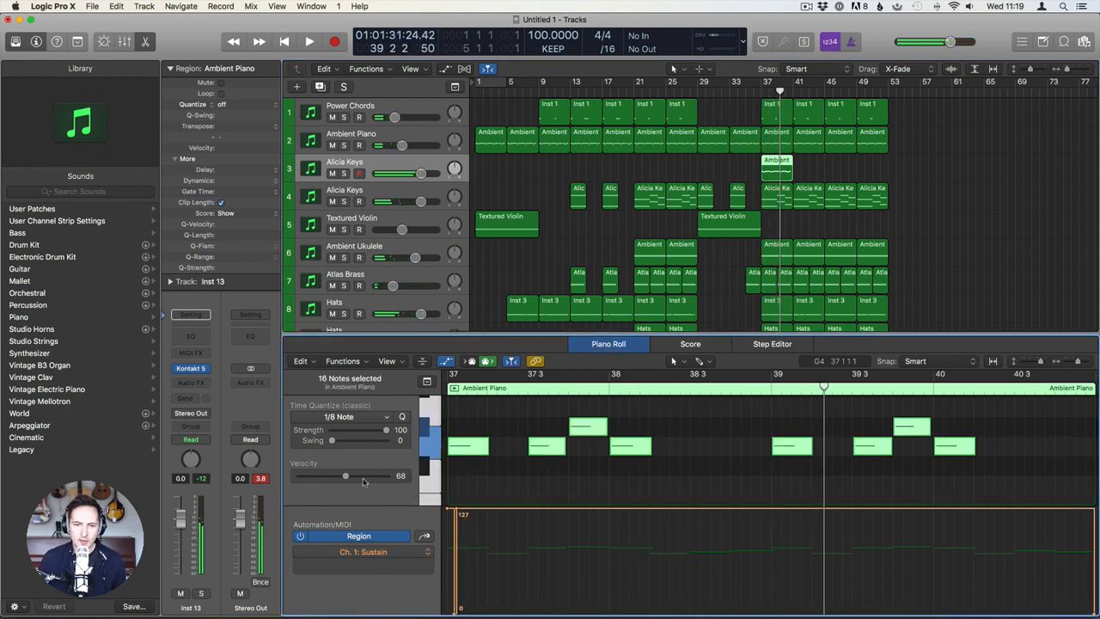
key(a)
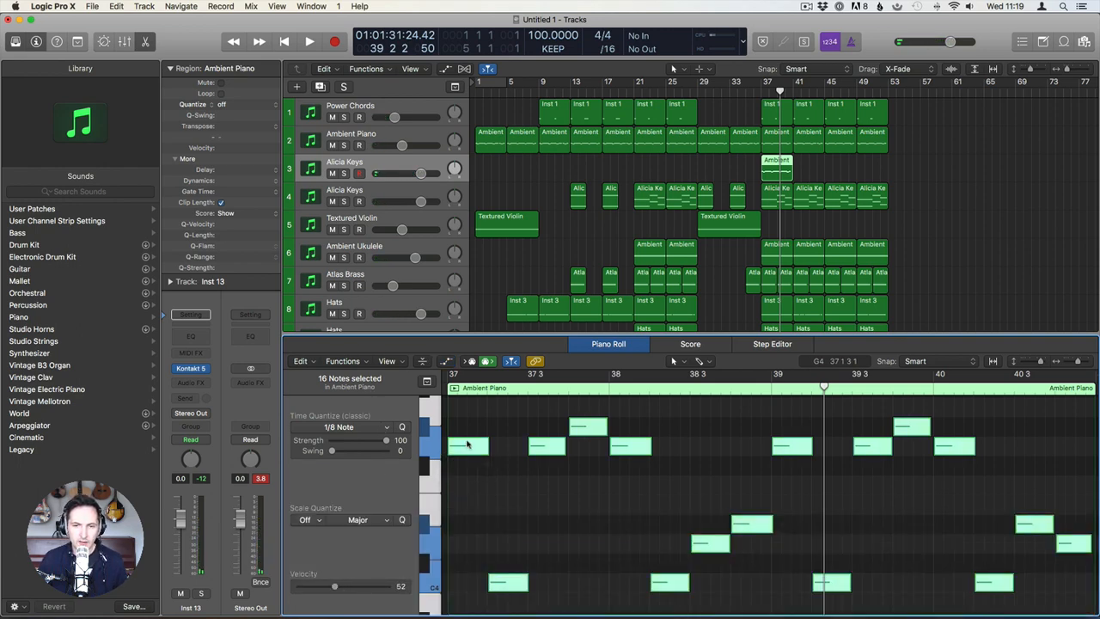
click(466, 447)
drag(466, 448, 462, 439)
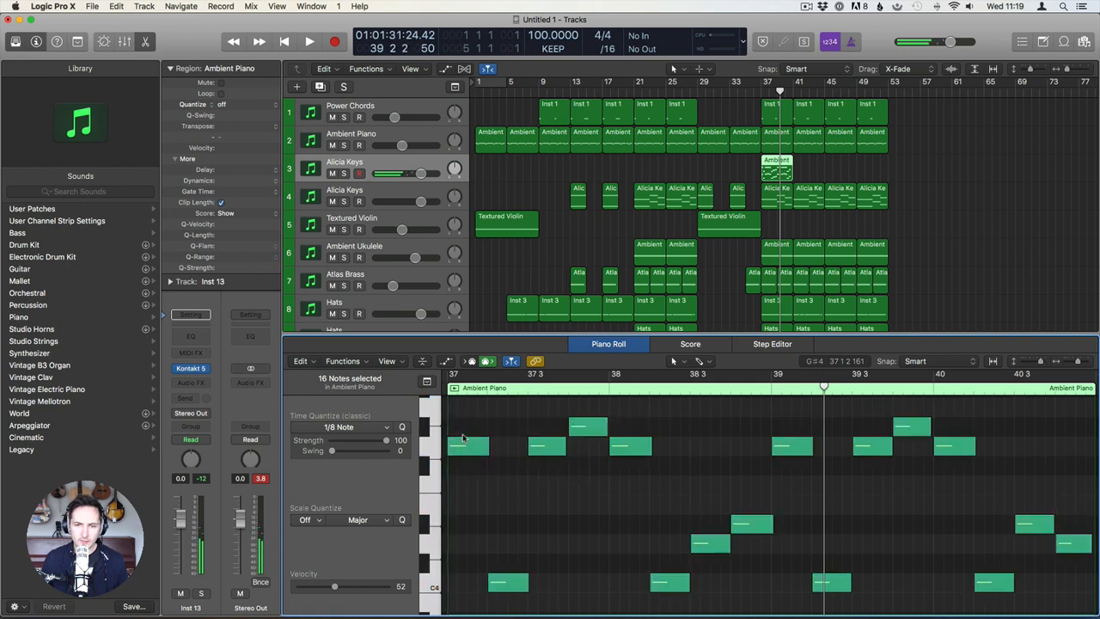
click(662, 467)
key(z)
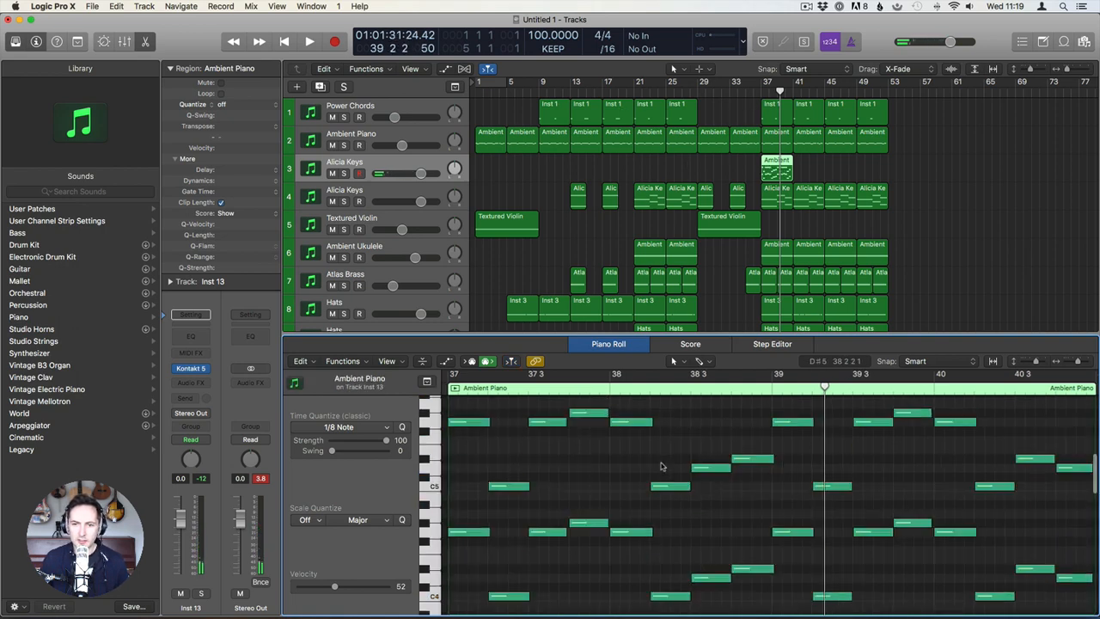
Play from bar 37, close the Piano Roll and copy the octave-doubled region along its track to fill bars 41 to 53.
key(space)
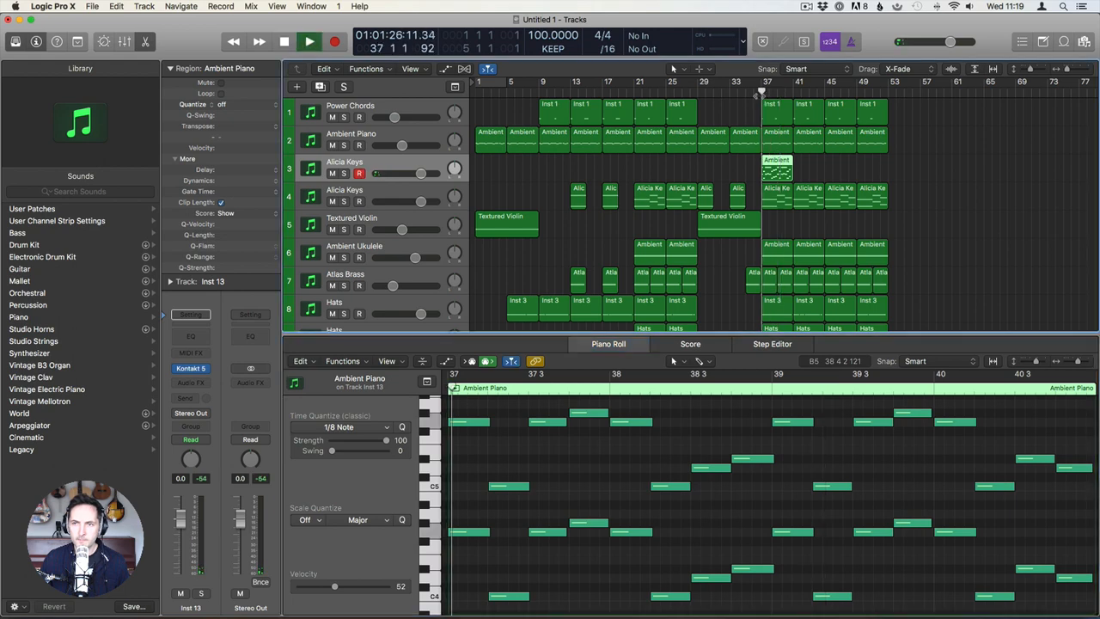
key(e)
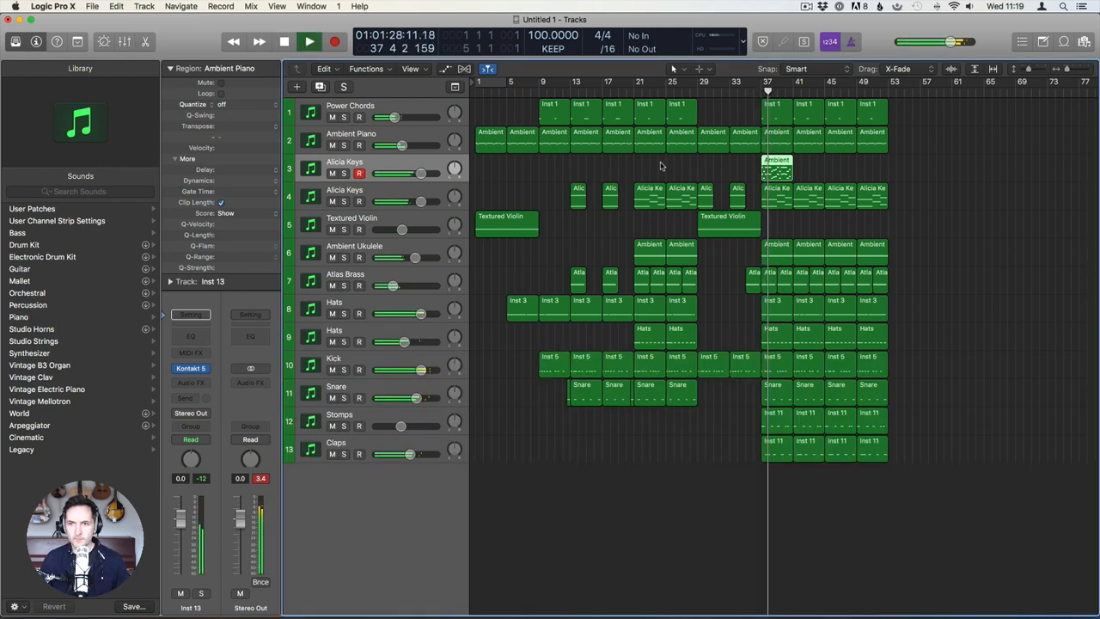
click(663, 167)
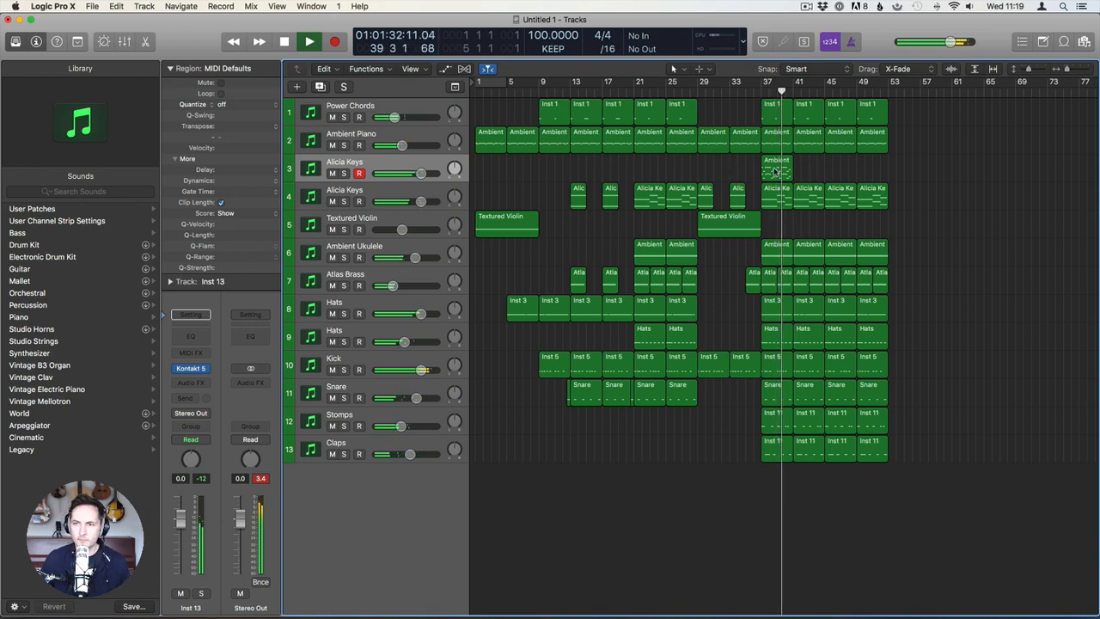
drag(786, 168, 817, 169)
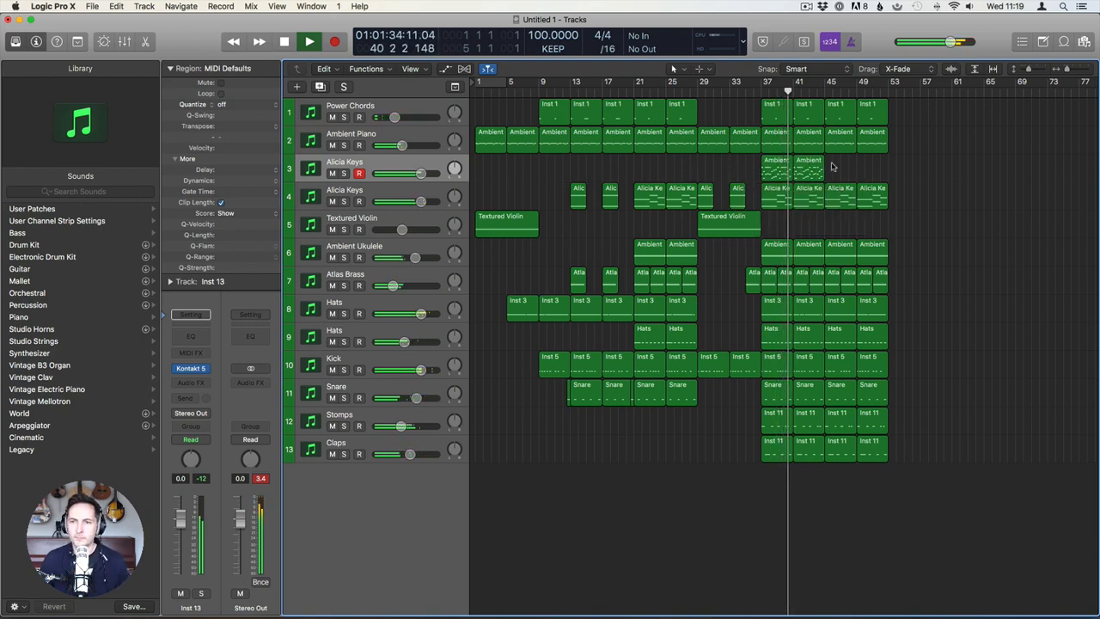
click(631, 178)
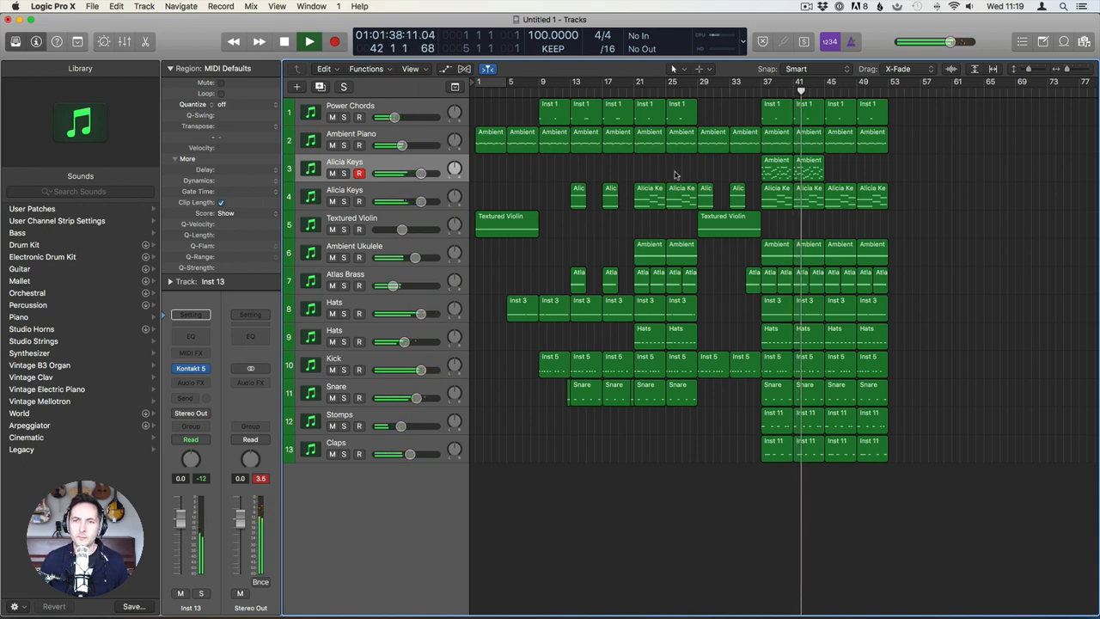
key(space)
click(800, 172)
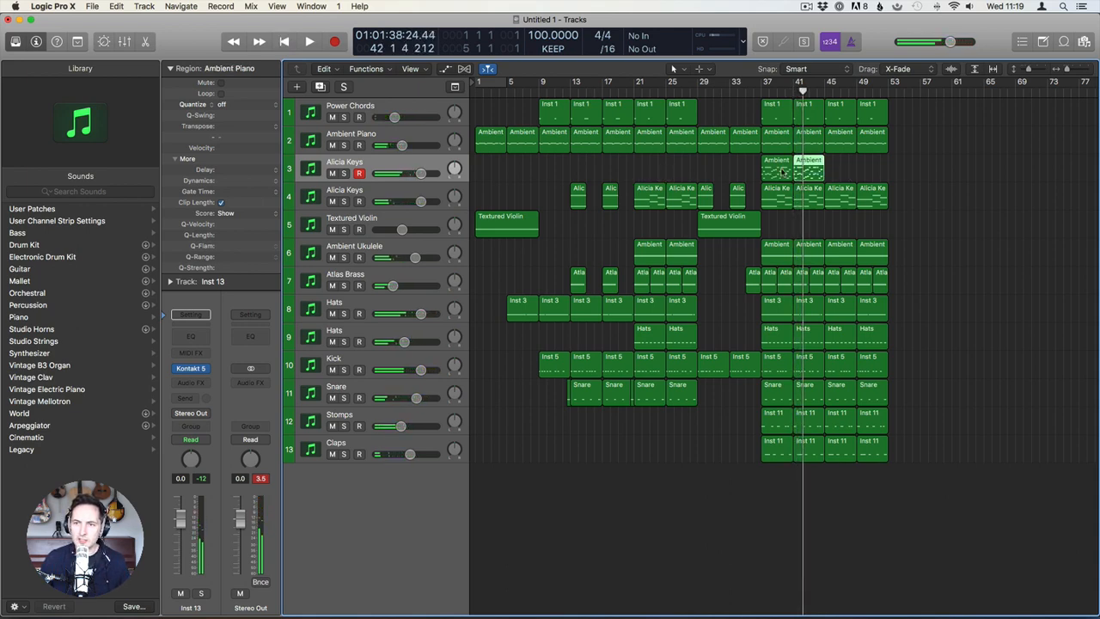
shift+click(783, 172)
drag(782, 172, 841, 169)
click(679, 167)
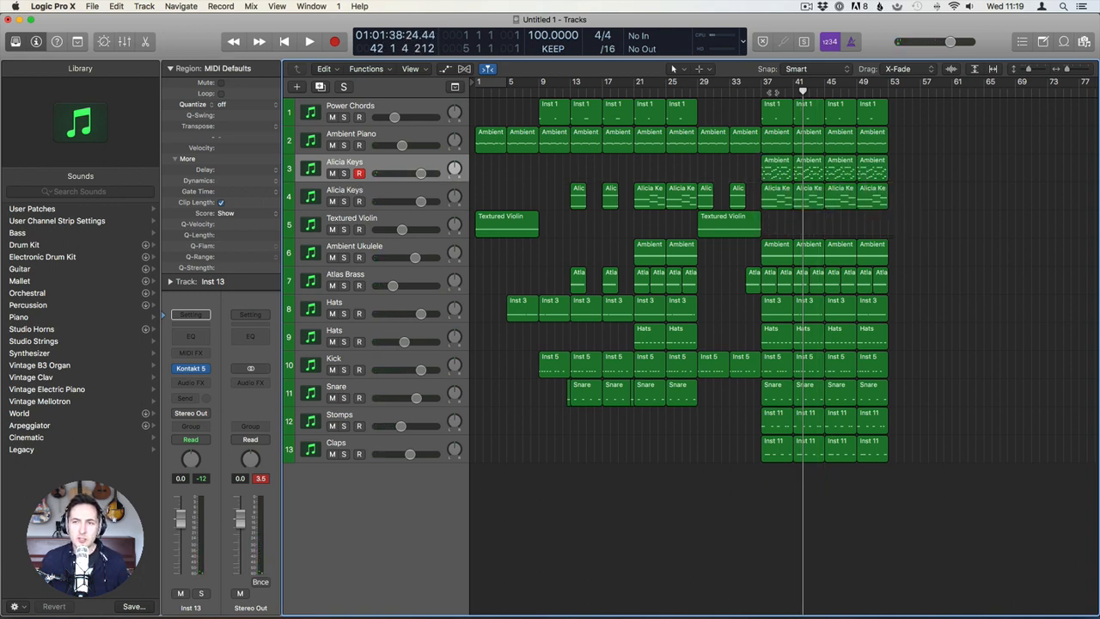
Return the playhead to bar 37 and copy the Ambient Piano, Alicia Keys and Textured Violin regions of bars 29 to 37 to bar 53.
click(762, 91)
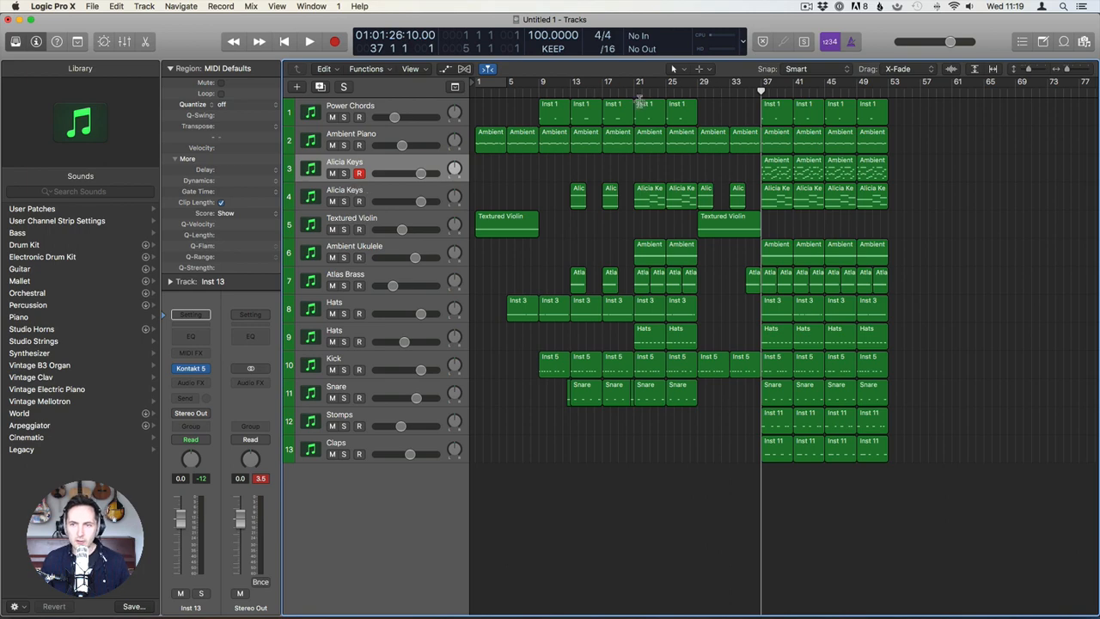
drag(710, 121, 749, 240)
drag(719, 147, 909, 151)
click(970, 270)
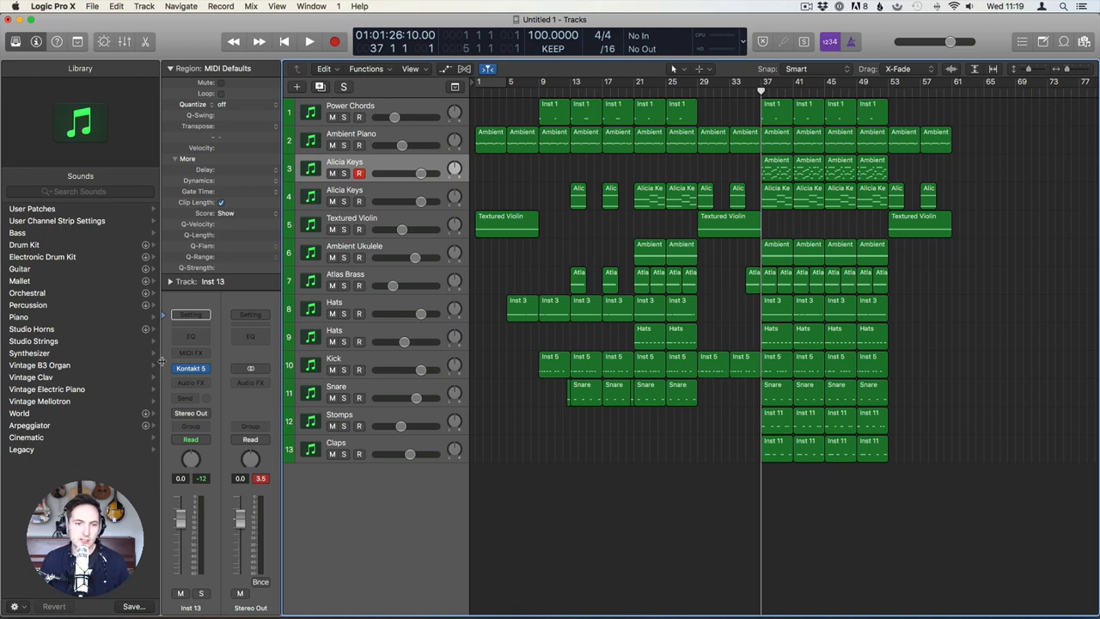
Try an Arpeggiator MIDI effect on the octave-doubled Alicia Keys track during playback, and remove the effect.
click(190, 352)
click(196, 363)
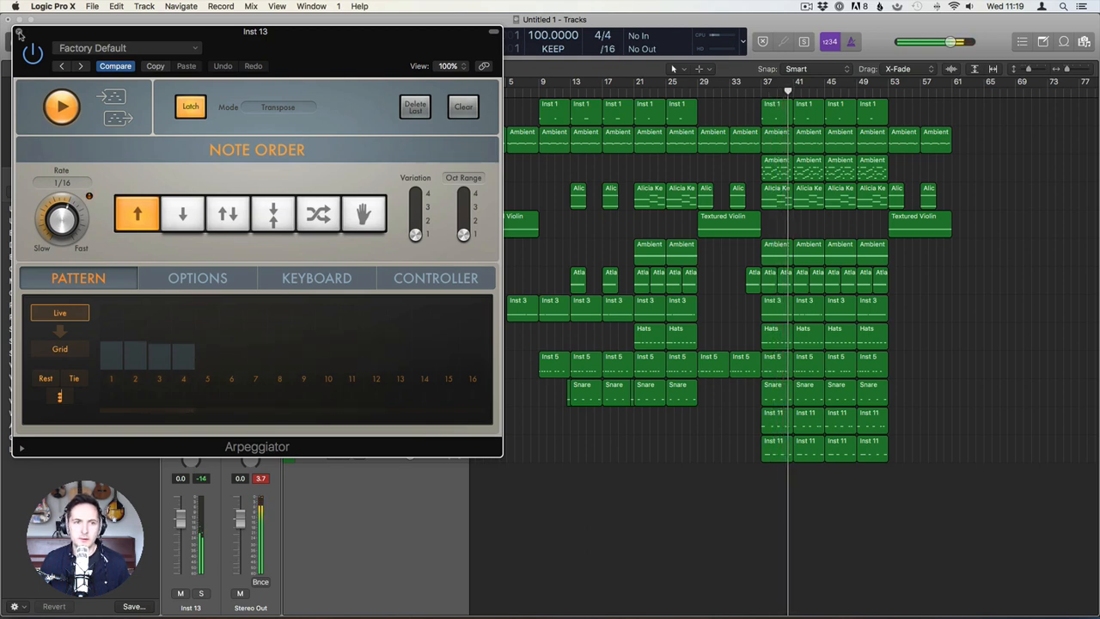
click(19, 32)
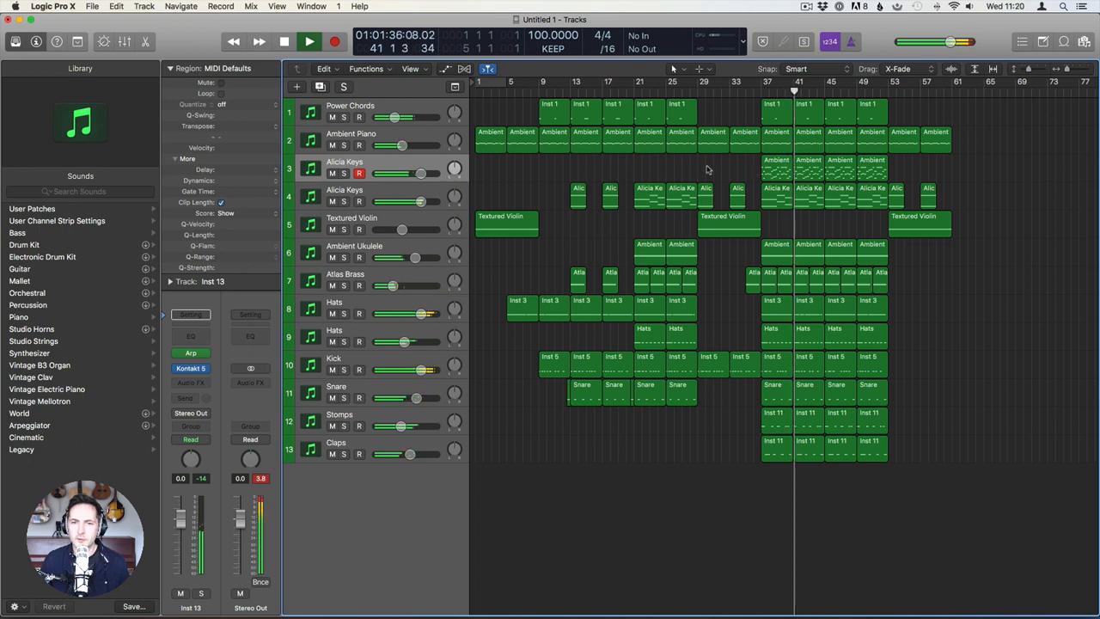
key(space)
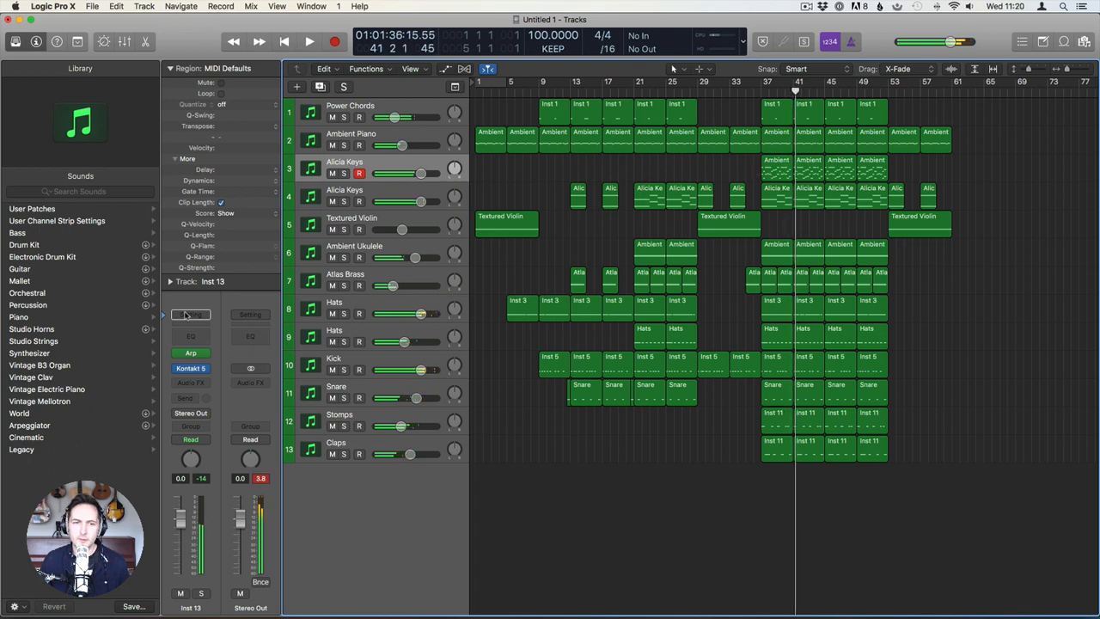
click(209, 355)
click(195, 355)
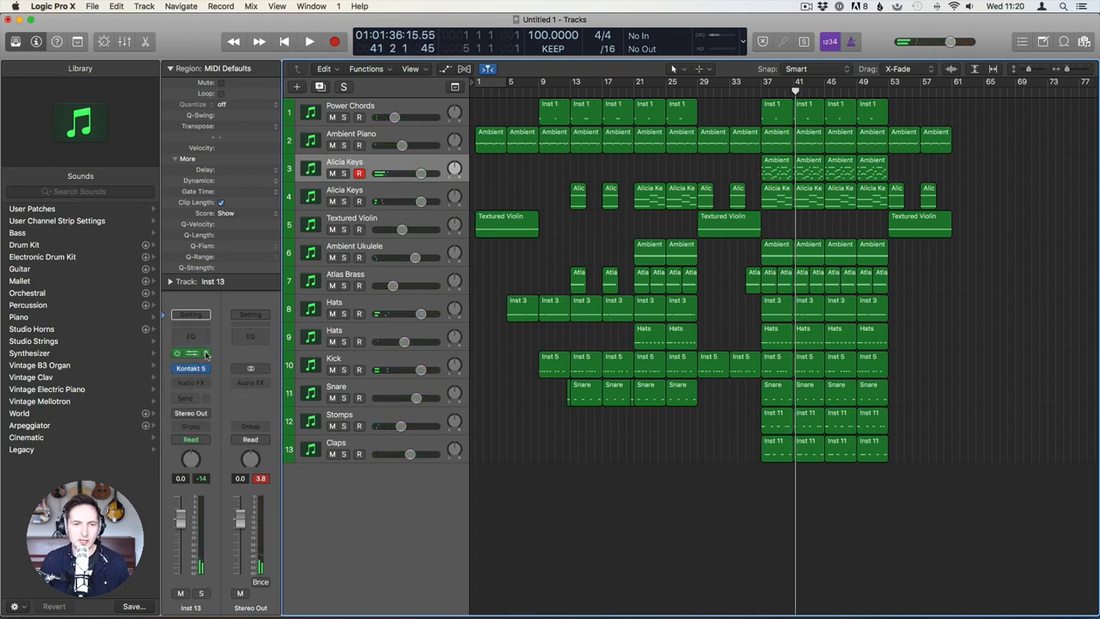
click(207, 354)
click(196, 186)
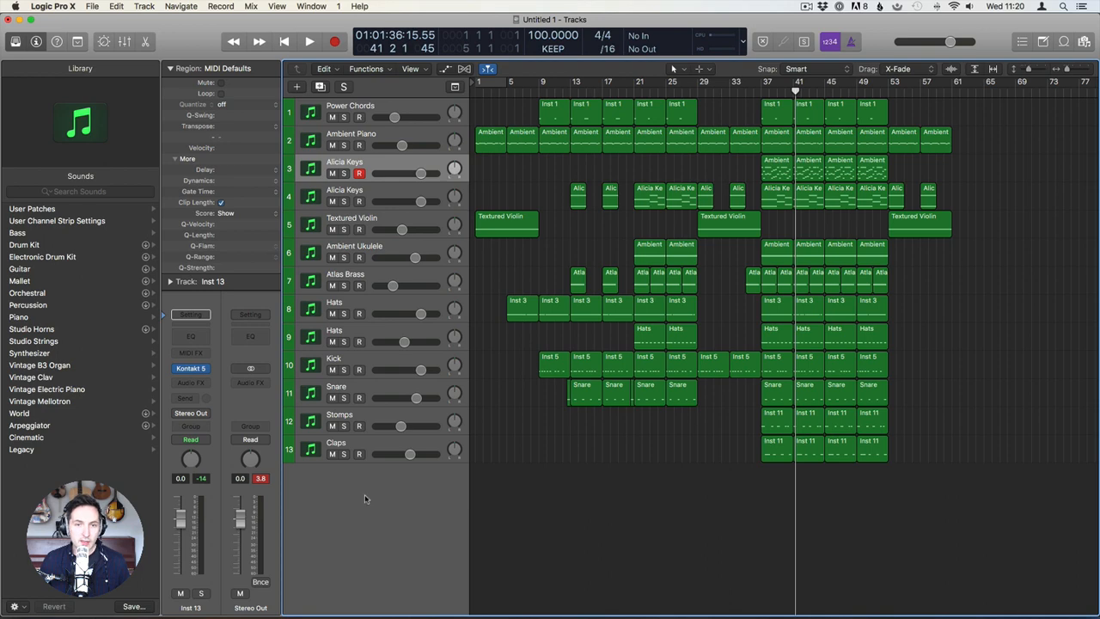
Add a new track with duplicate settings, load the Mellotron patch from the Keys presets and set its volume to -9.2 dB.
key(super+d)
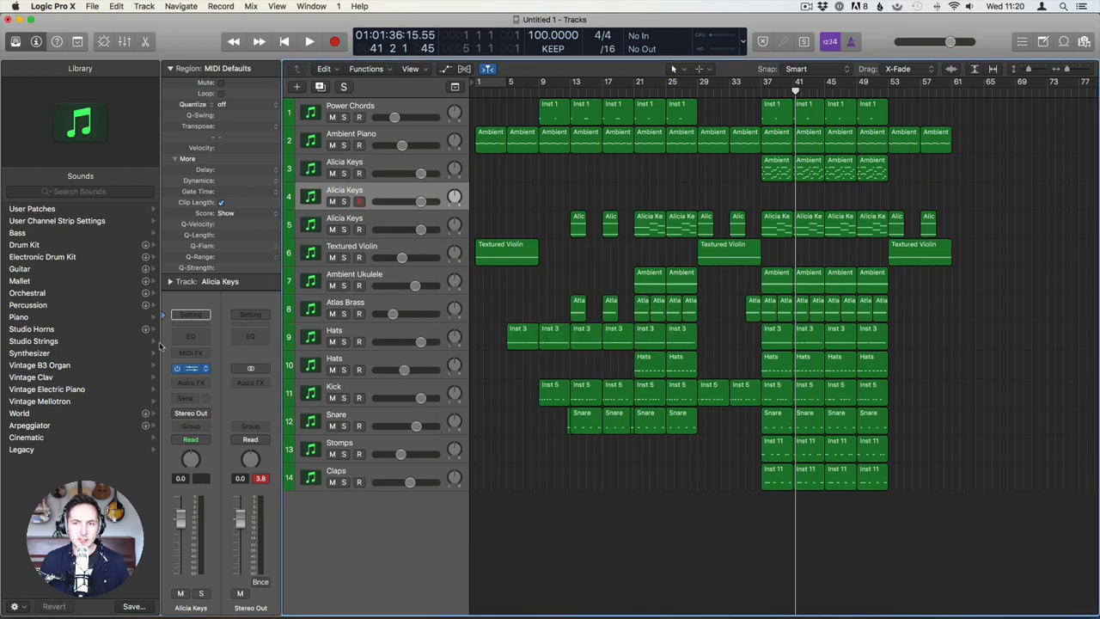
click(169, 368)
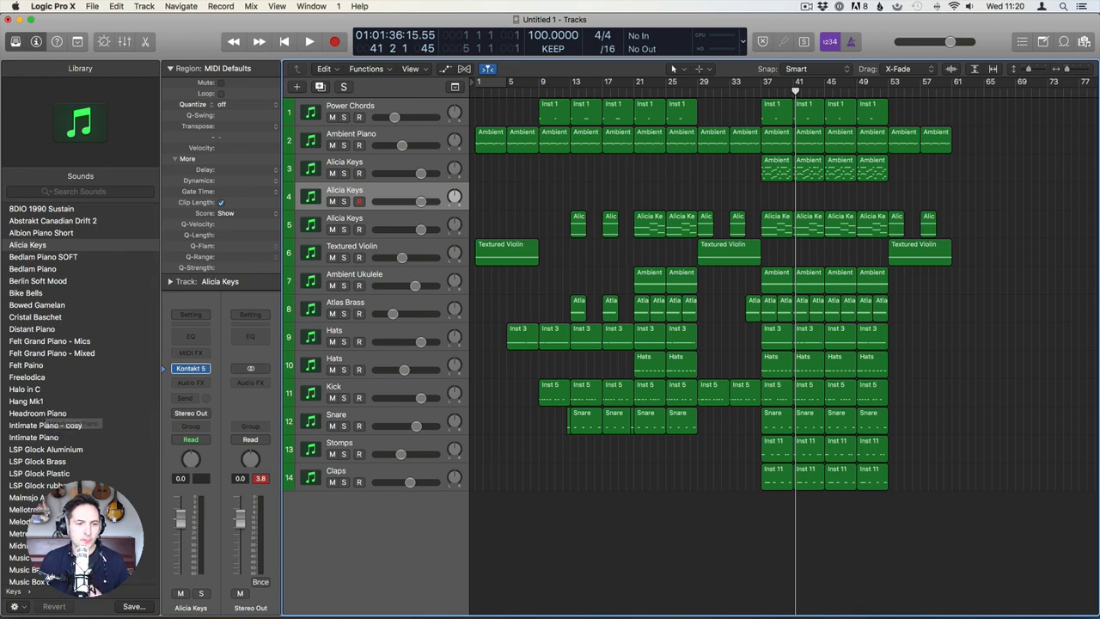
click(58, 510)
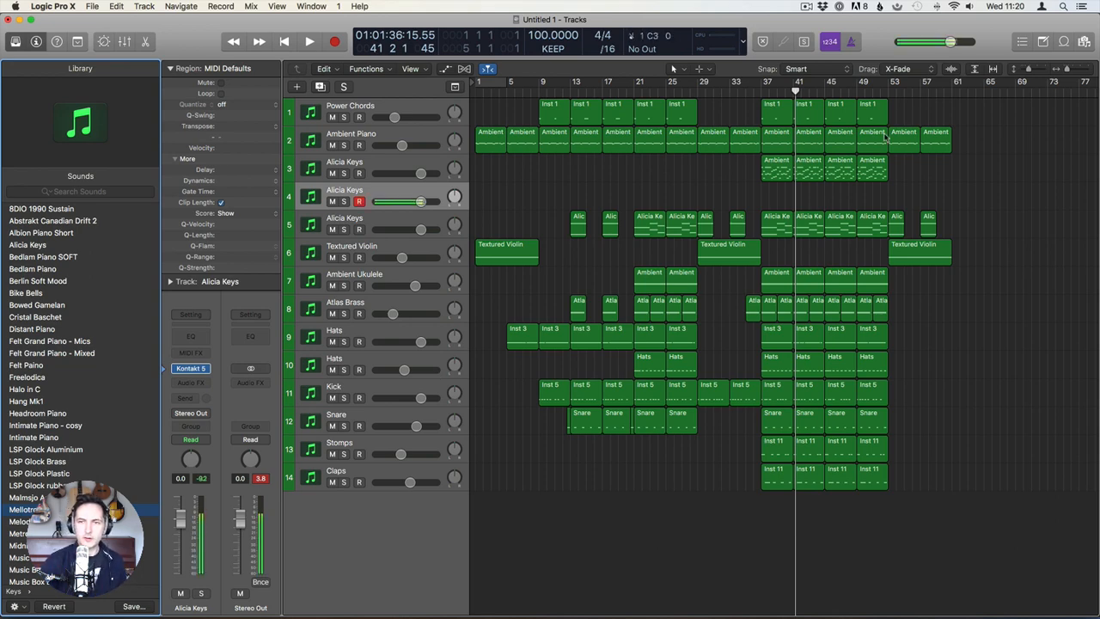
drag(420, 201, 400, 201)
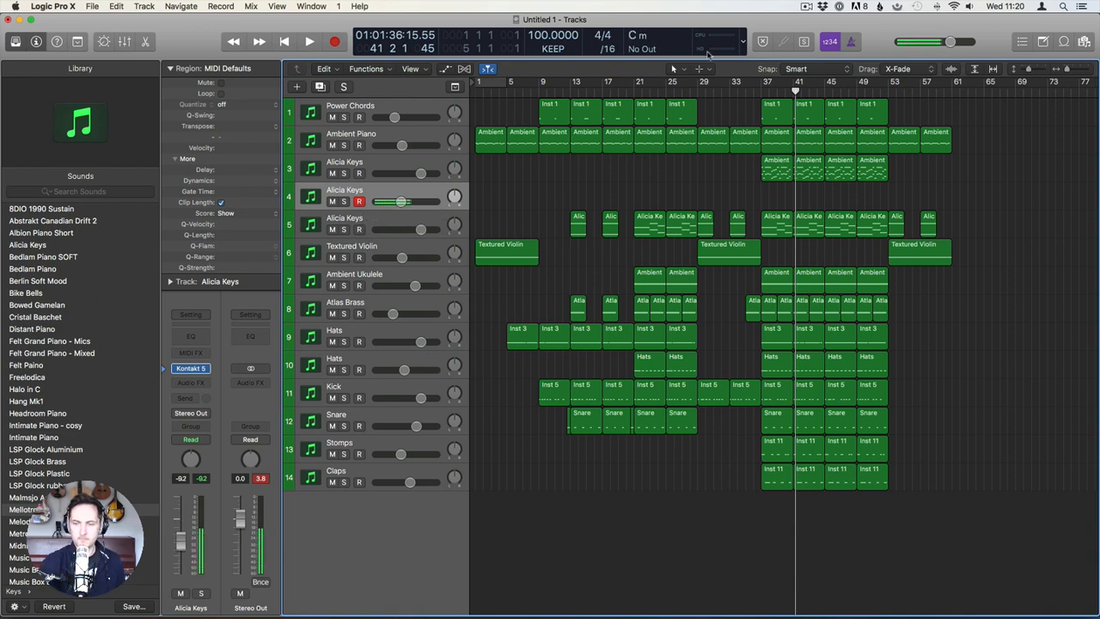
Move the playhead back to bar 37 and record a repeated chord part on the new track through bar 41.
key(comma)
key(comma)
key(comma)
key(comma)
key(comma)
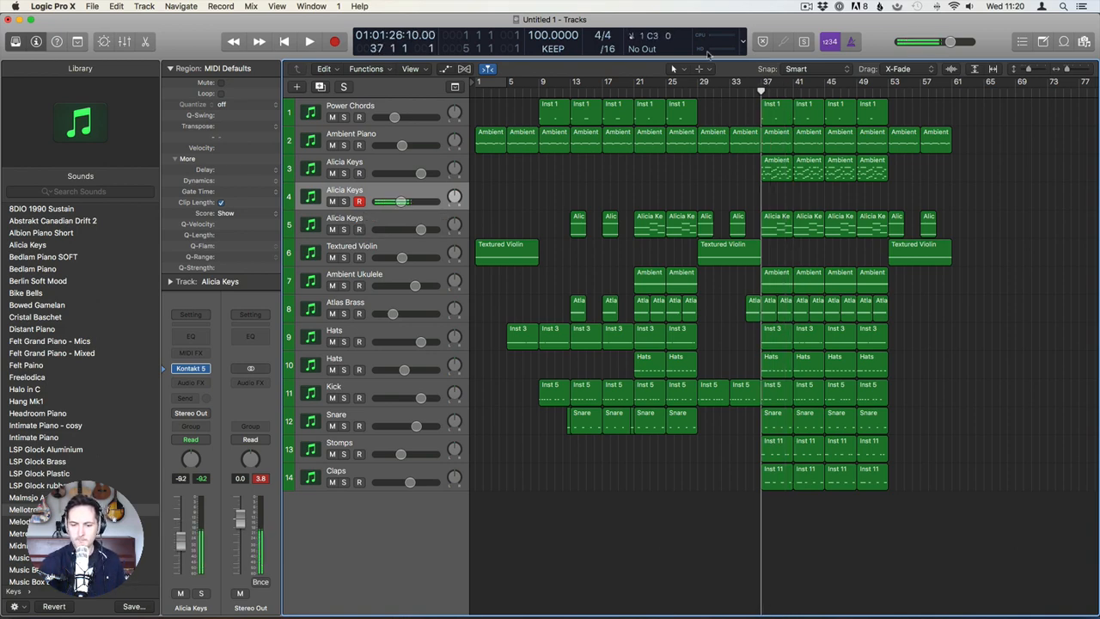
key(space)
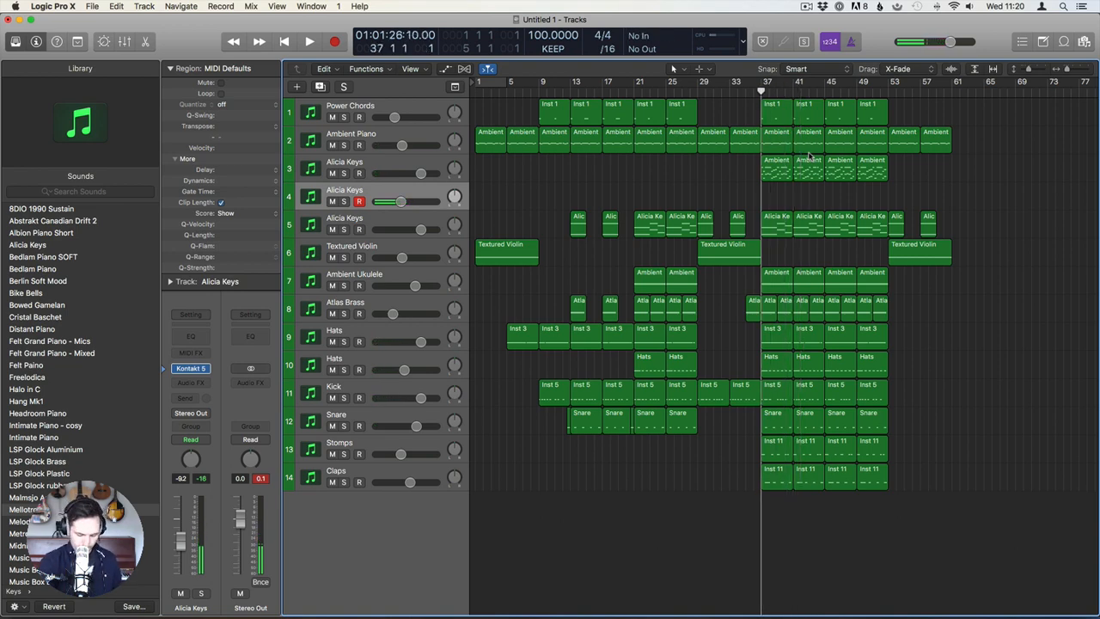
key(space)
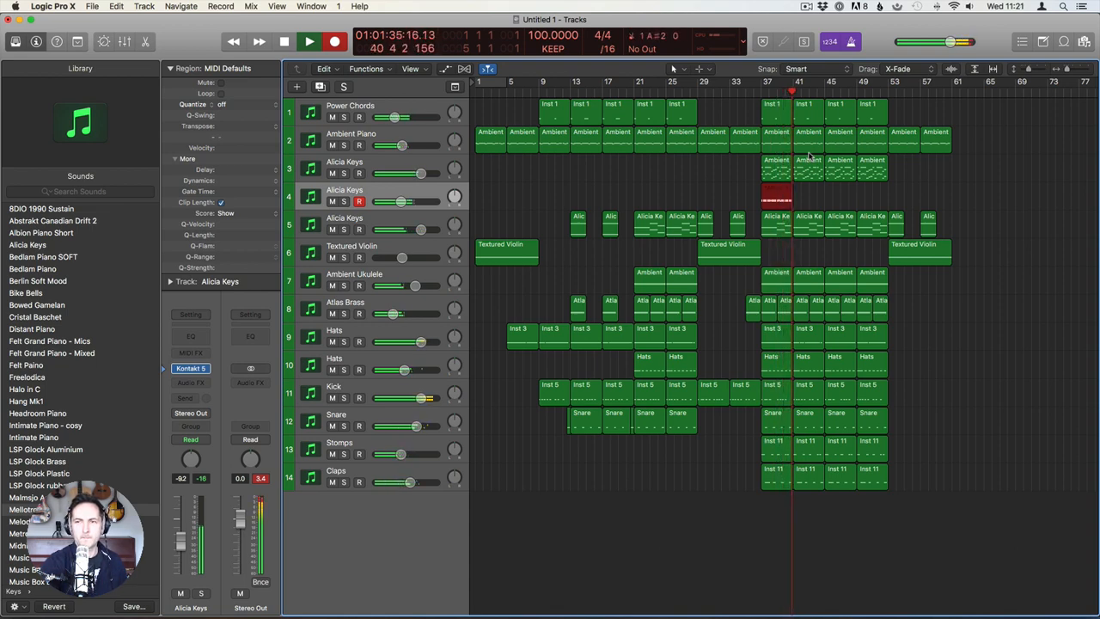
key(space)
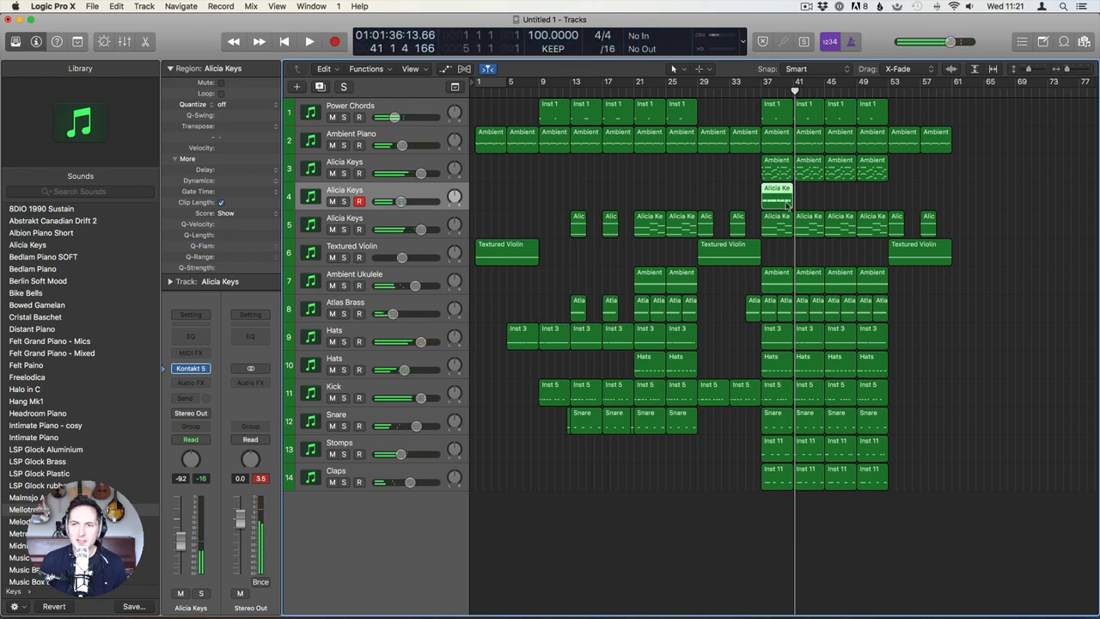
Open the recorded chord region in the Piano Roll, select all its notes, and copy the region to bar 41.
double_click(784, 201)
key(super+a)
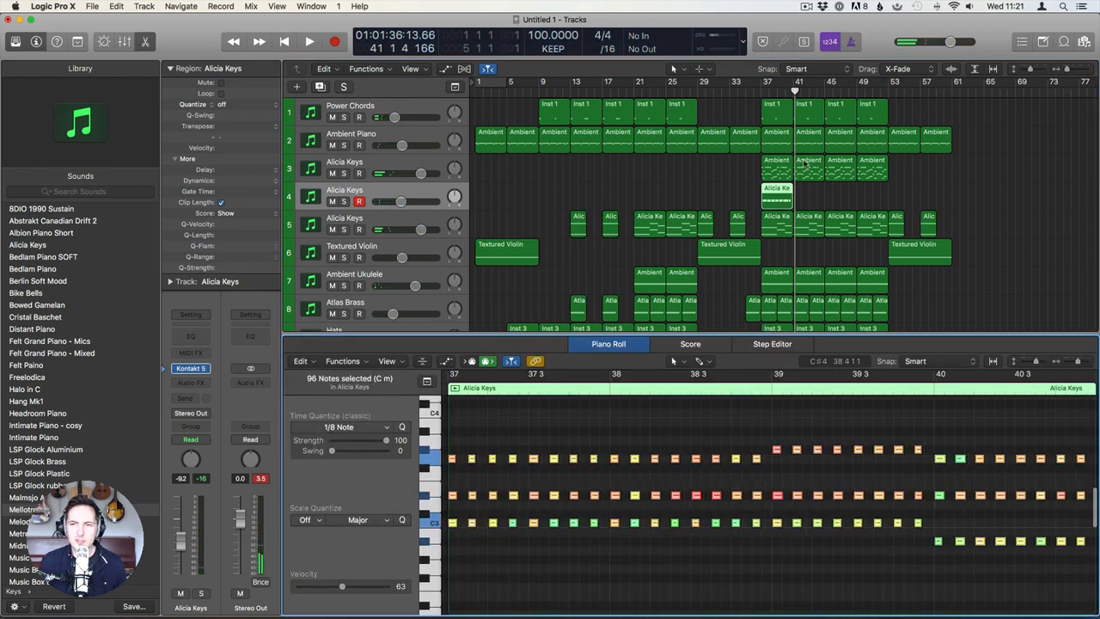
drag(772, 200, 806, 200)
click(477, 183)
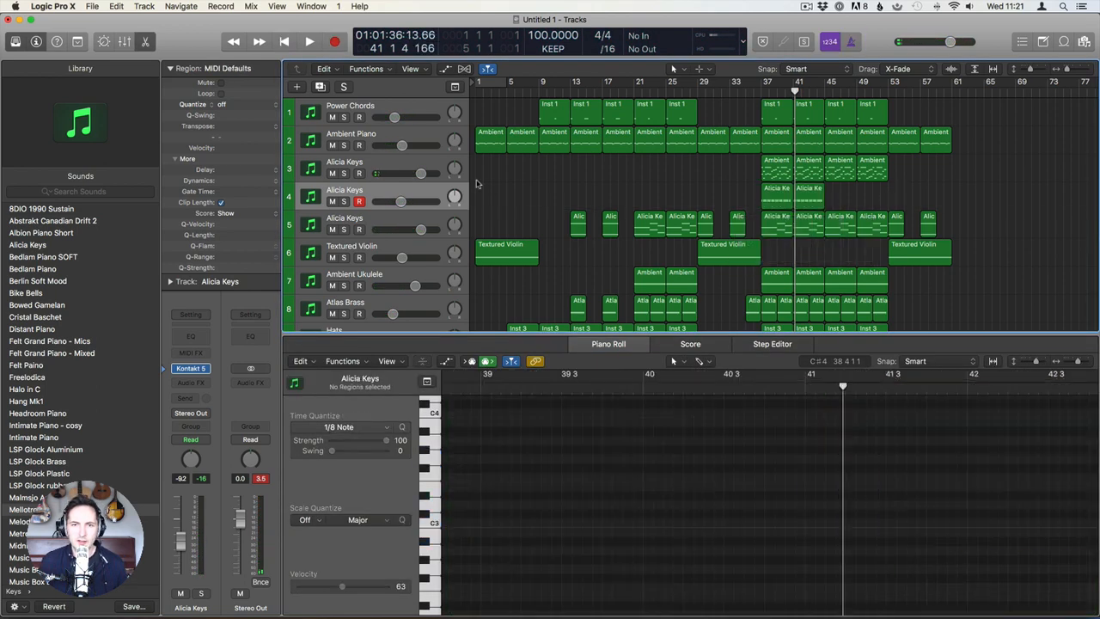
Lower the chord track's volume to -13.4 dB, close the Piano Roll and extend the chord region copies through bar 53.
drag(406, 203, 400, 204)
key(space)
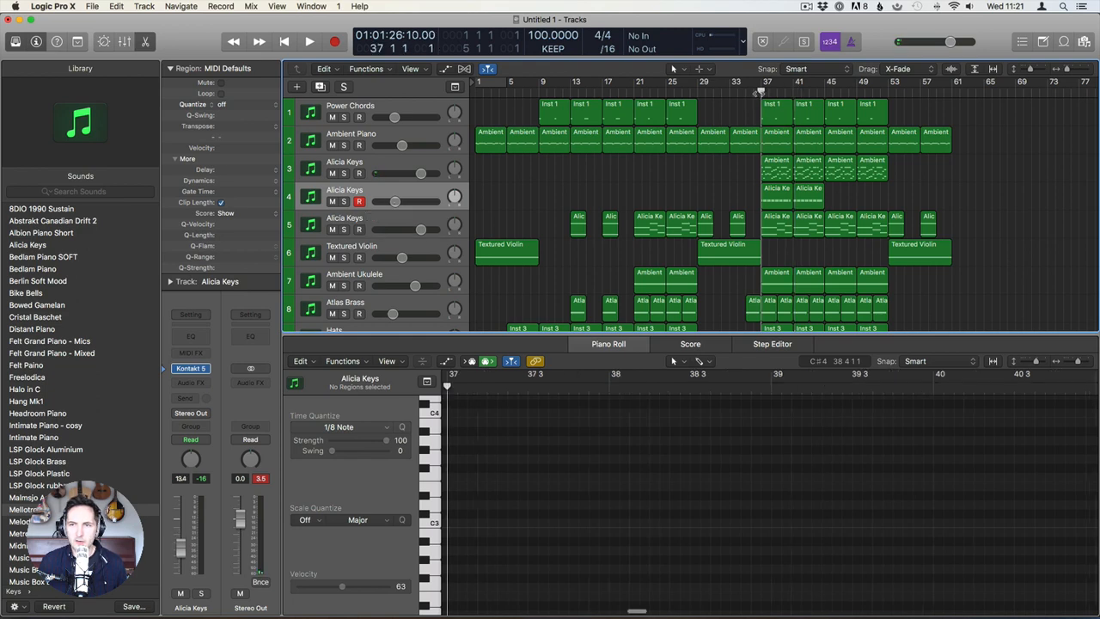
key(p)
mouse_move(839, 193)
mouse_down()
mouse_move(780, 198)
mouse_move(843, 198)
mouse_up()
click(609, 200)
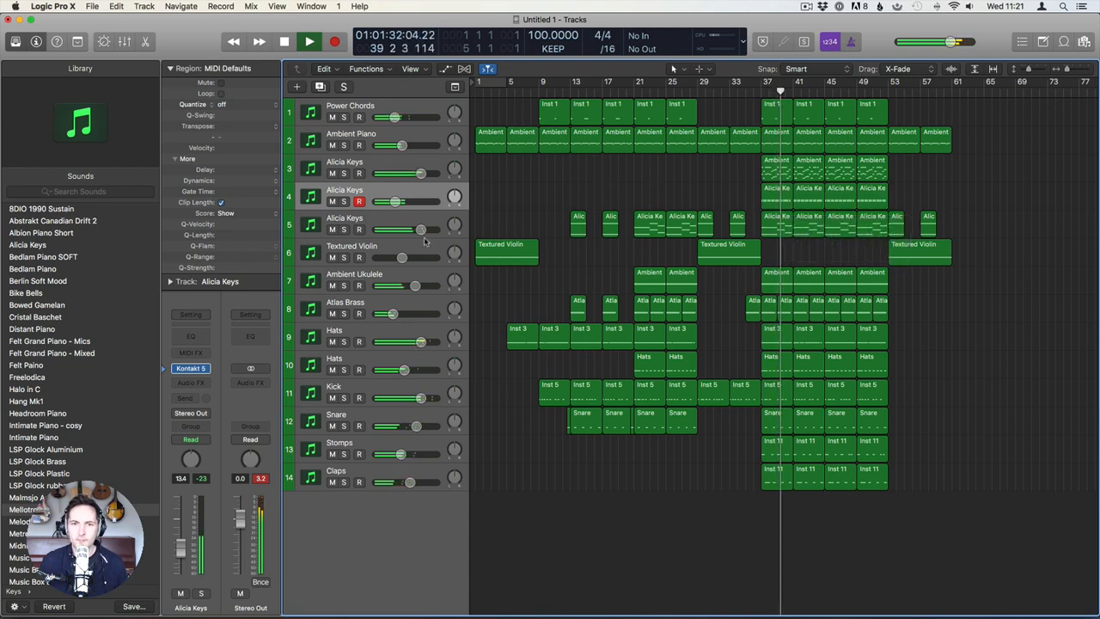
Briefly solo the original Alicia Keys track to check its part, and stop playback.
click(345, 230)
click(344, 230)
key(space)
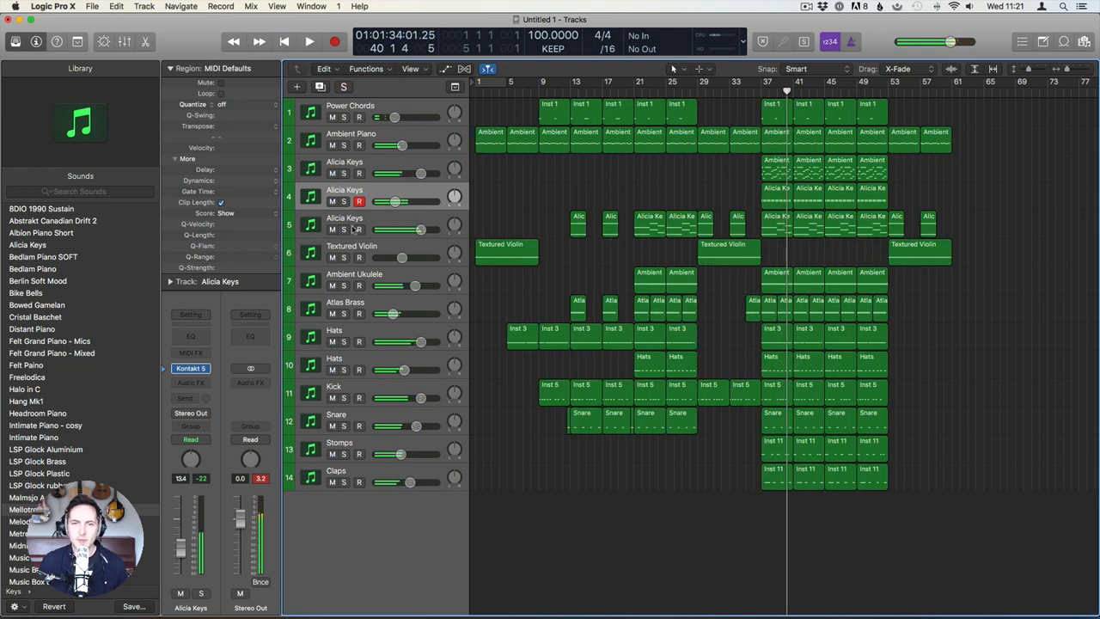
Add a new track with duplicate settings below Atlas Brass and load the Brushed Violin patch on it.
click(380, 251)
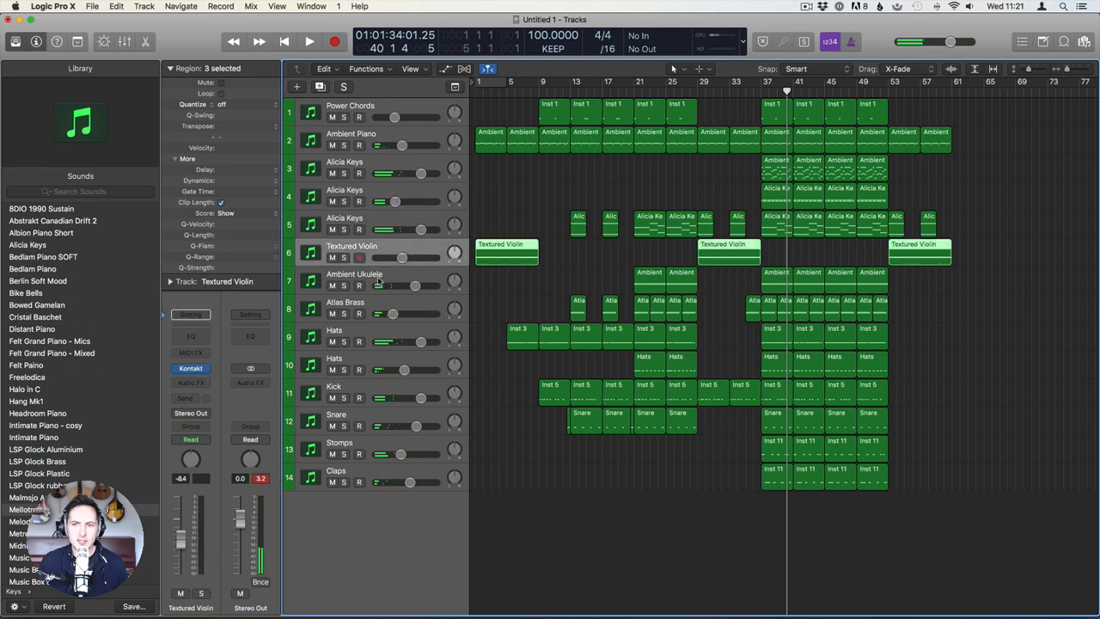
click(369, 306)
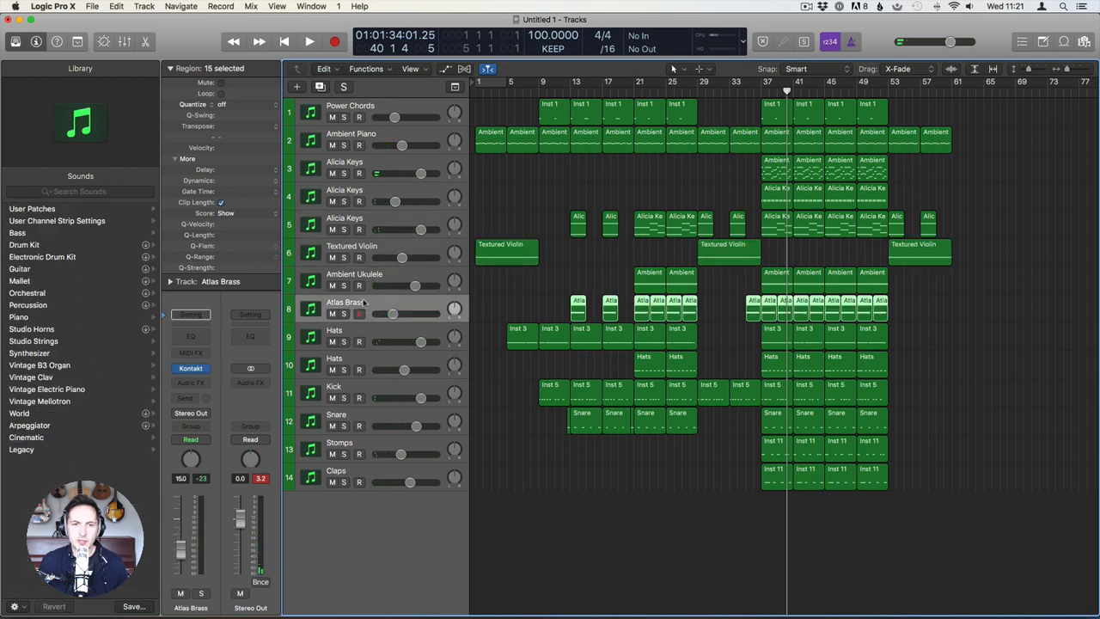
key(super+d)
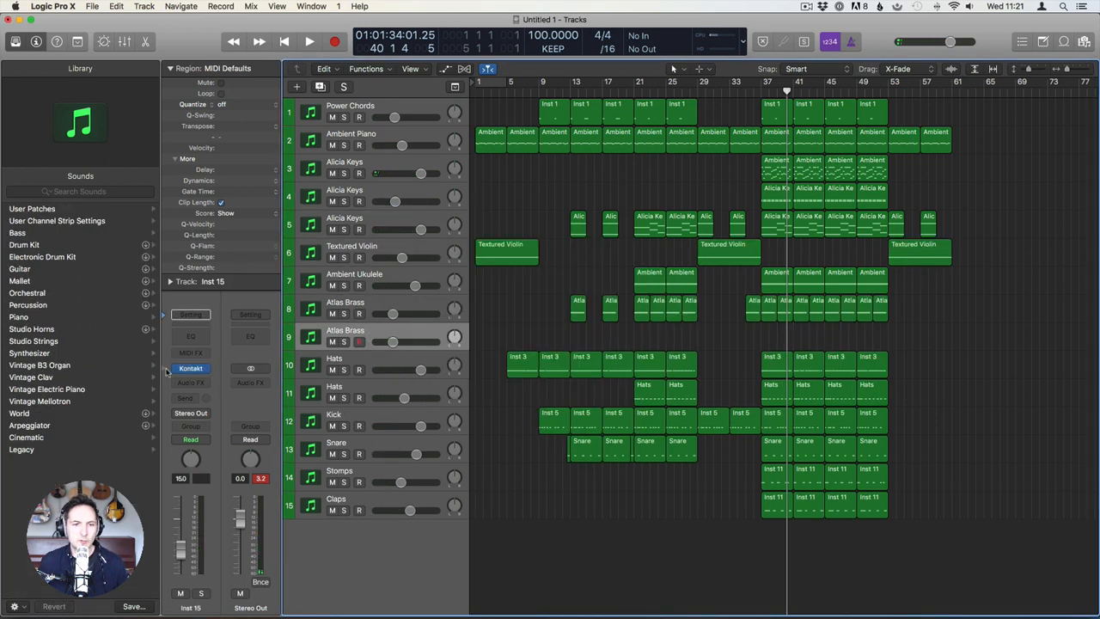
click(168, 370)
click(38, 256)
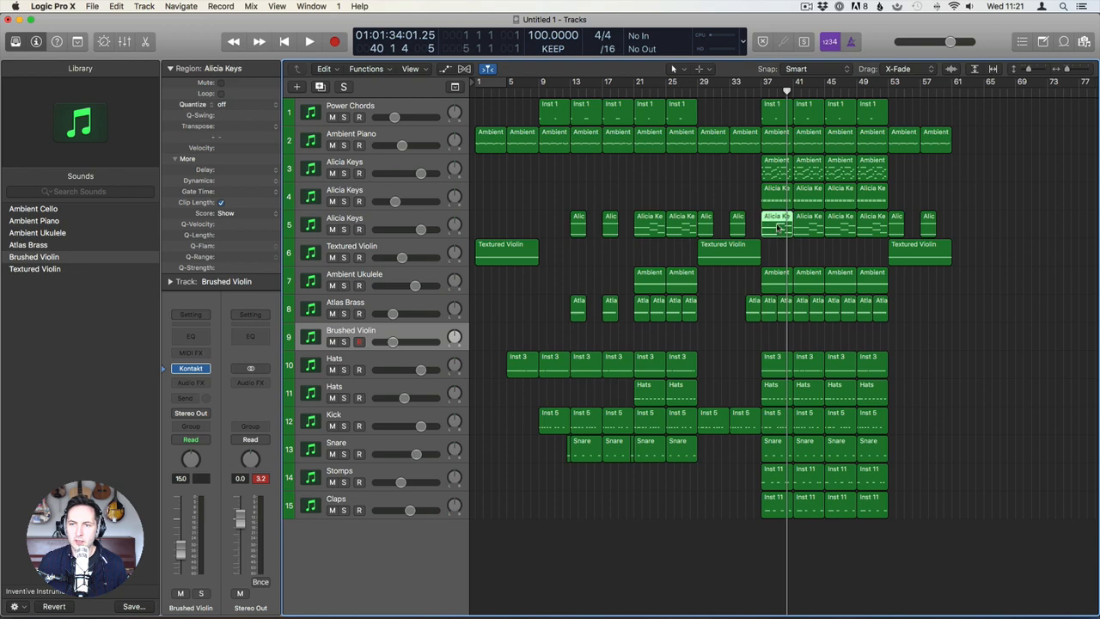
Copy the bar 37 Alicia Keys region onto the Brushed Violin track, open its notes, and check the violin's playable range in Kontakt.
drag(778, 228, 782, 339)
double_click(786, 341)
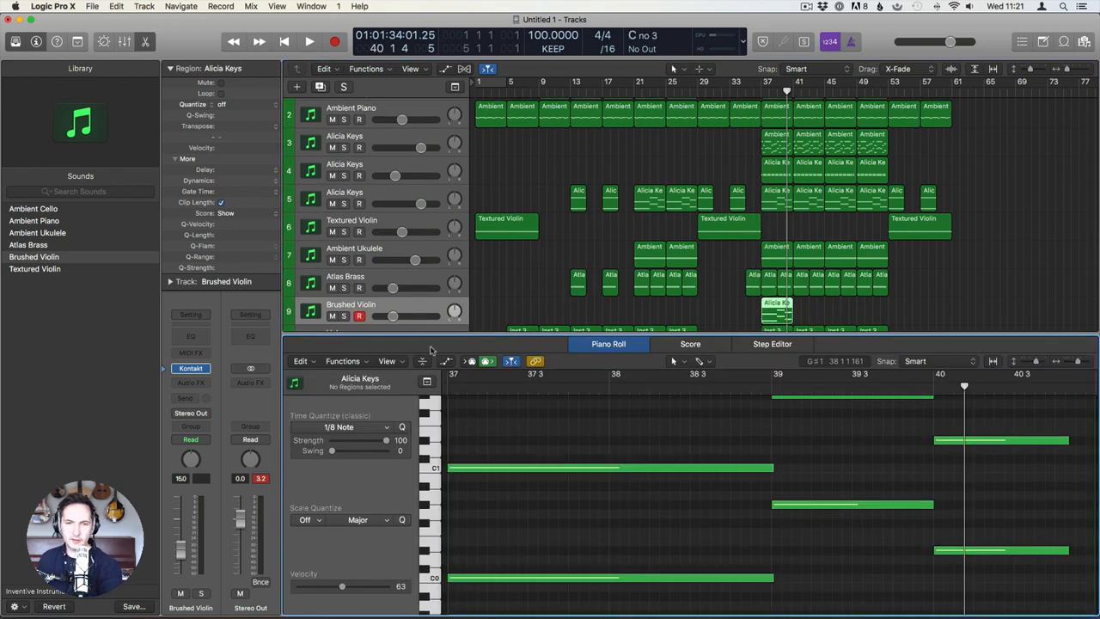
click(820, 441)
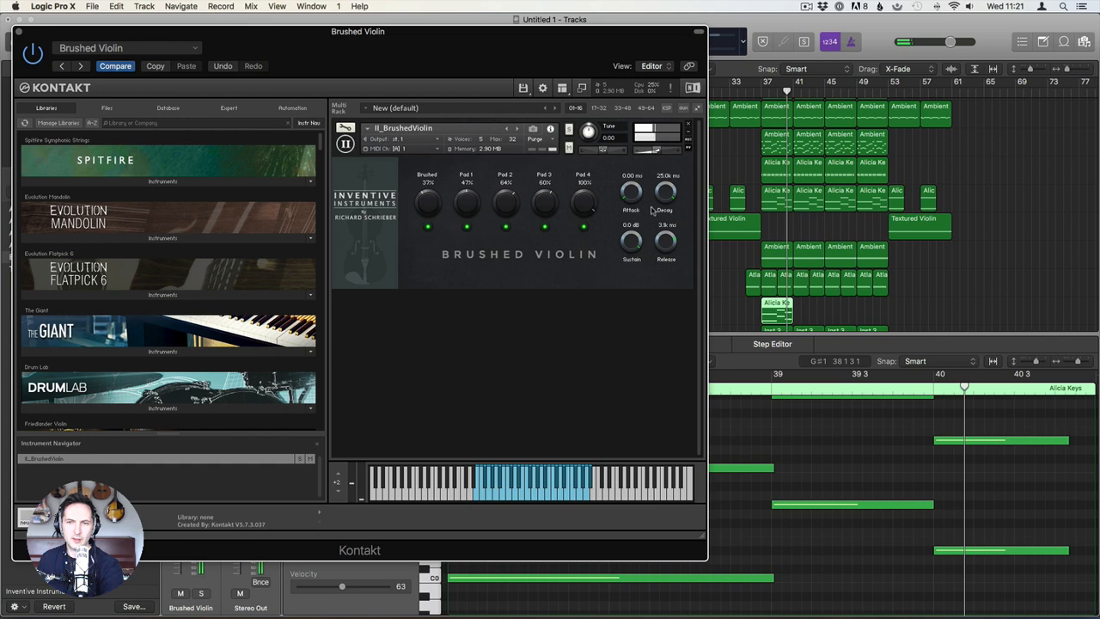
click(20, 32)
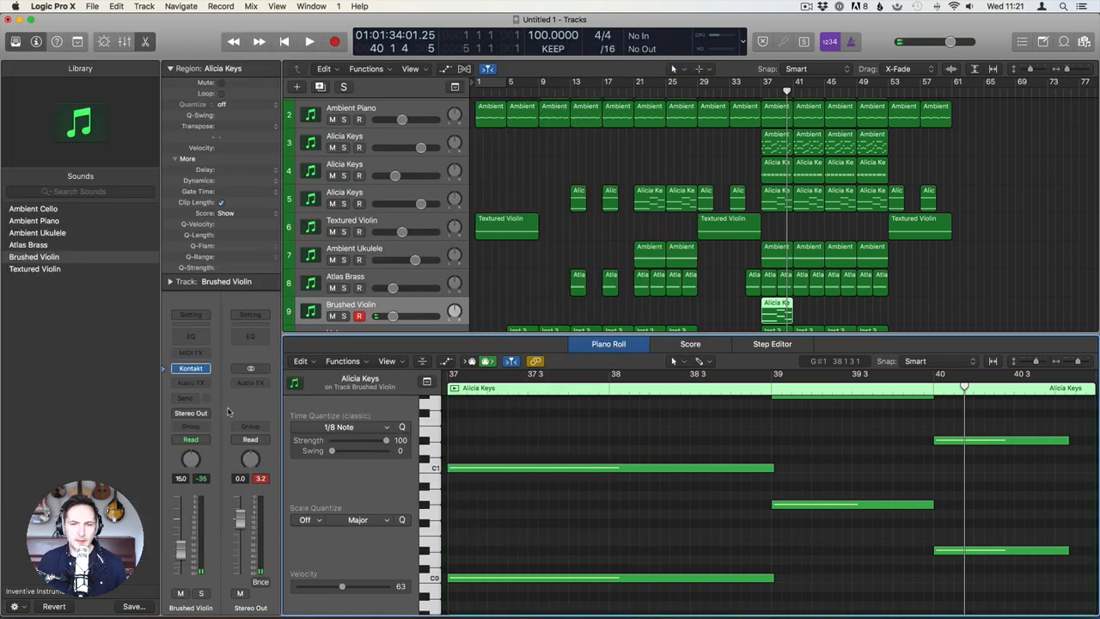
scroll(628, 461, up, 2)
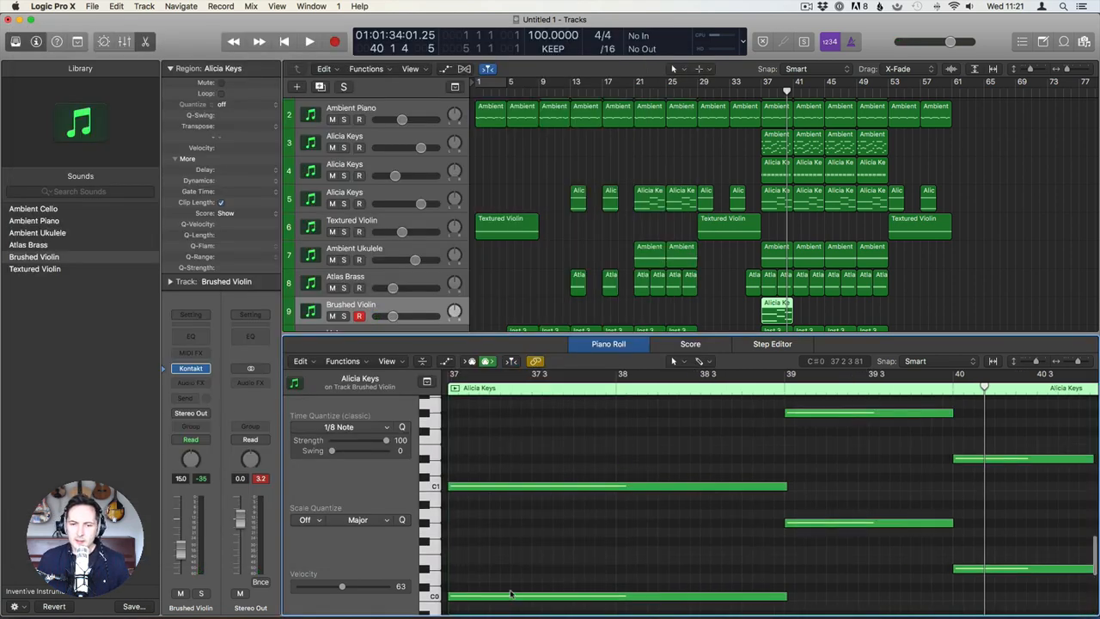
Revoice the region's first chord by moving the low C0 note up to G1 and adding a D#1 note held to bar 40.
drag(510, 594, 460, 441)
scroll(482, 453, up, 3)
click(500, 465)
key(z)
click(814, 460)
drag(797, 510, 953, 480)
click(821, 460)
click(803, 432)
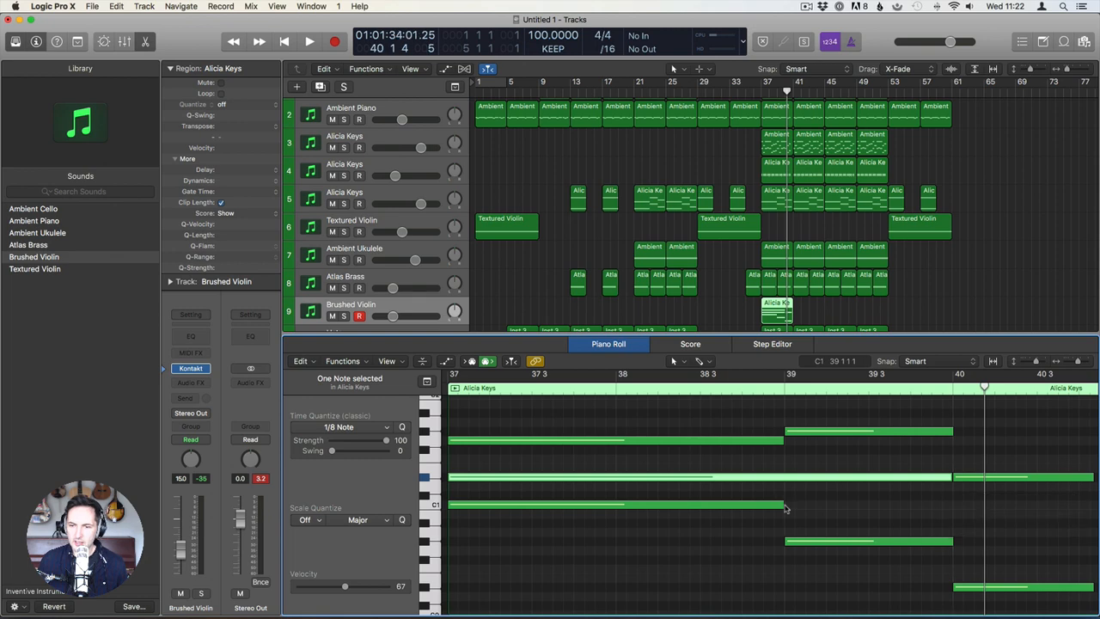
Extend the C1 note to bar 40 and add G1 and A#0 notes to the chord at bar 40.
click(809, 542)
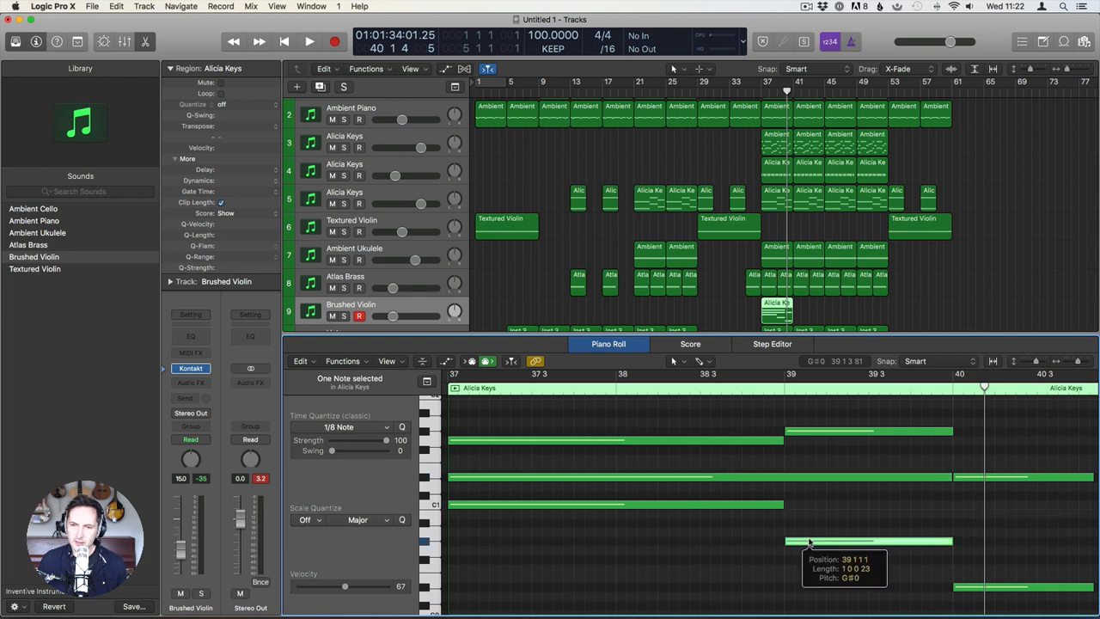
scroll(782, 543, right, 3)
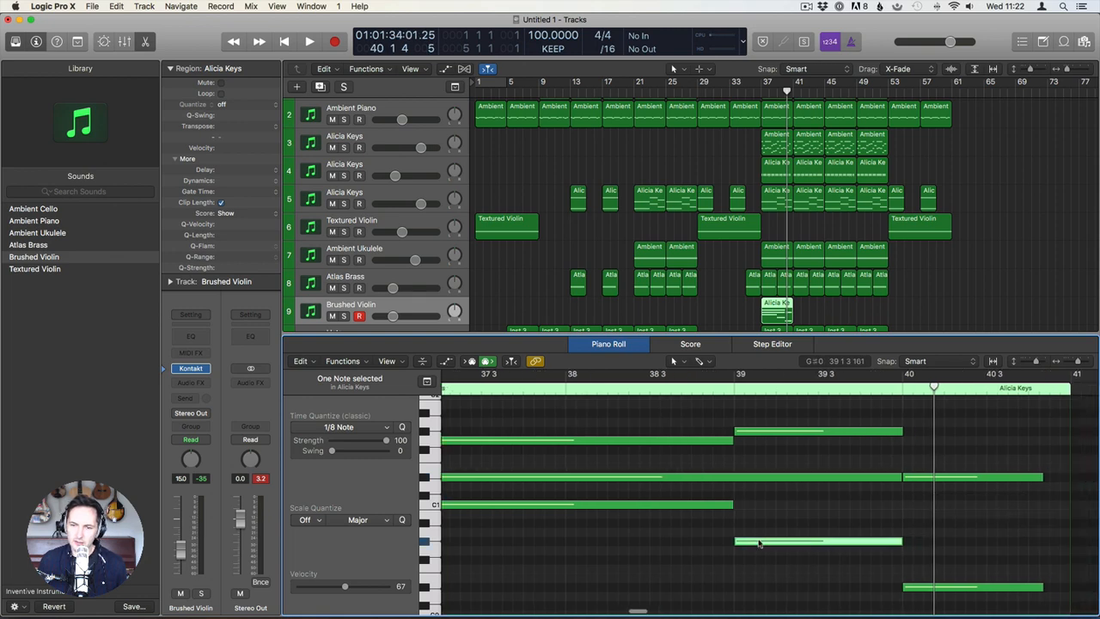
drag(733, 505, 903, 507)
click(926, 588)
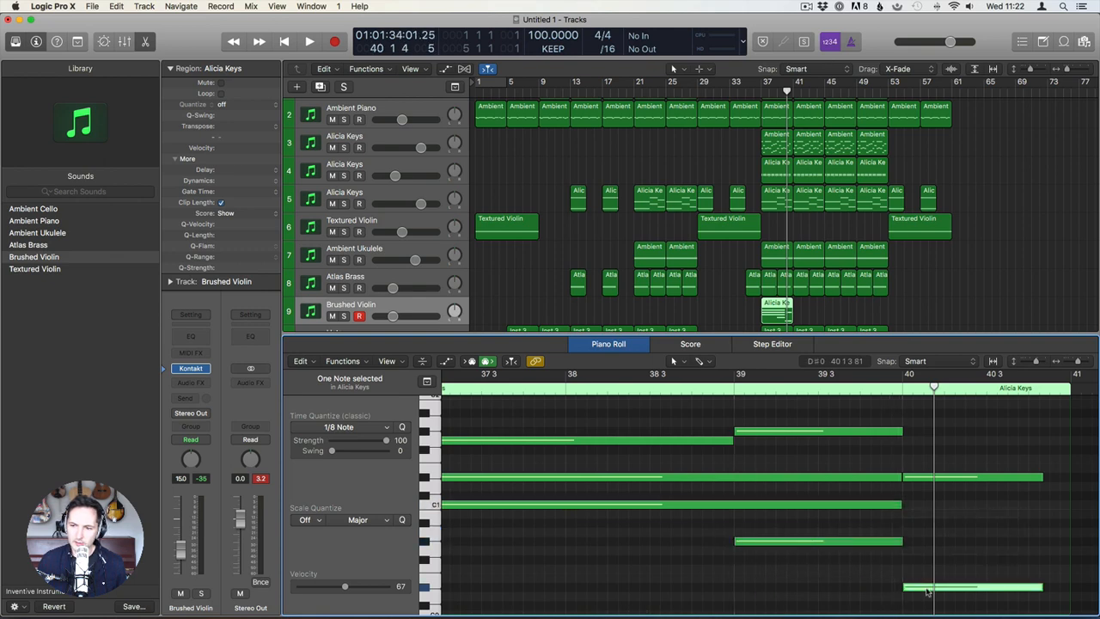
drag(926, 588, 925, 440)
click(926, 477)
click(912, 465)
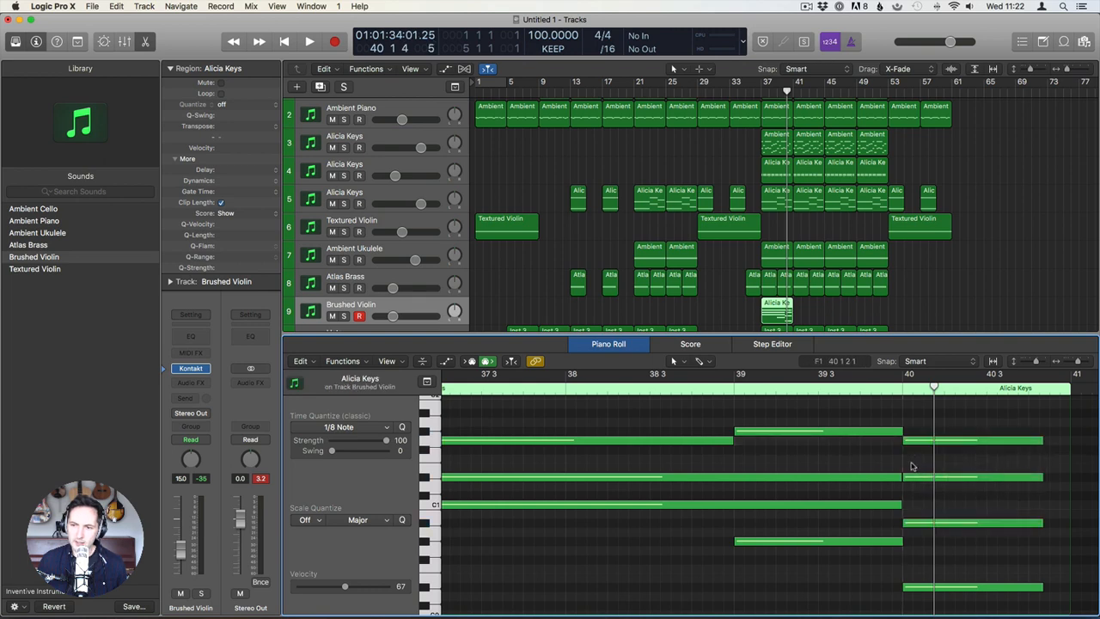
Join the two D#1 notes into one, and delete the low D#0 note at bar 40 and the G#0 note at bar 39.
drag(867, 459, 926, 483)
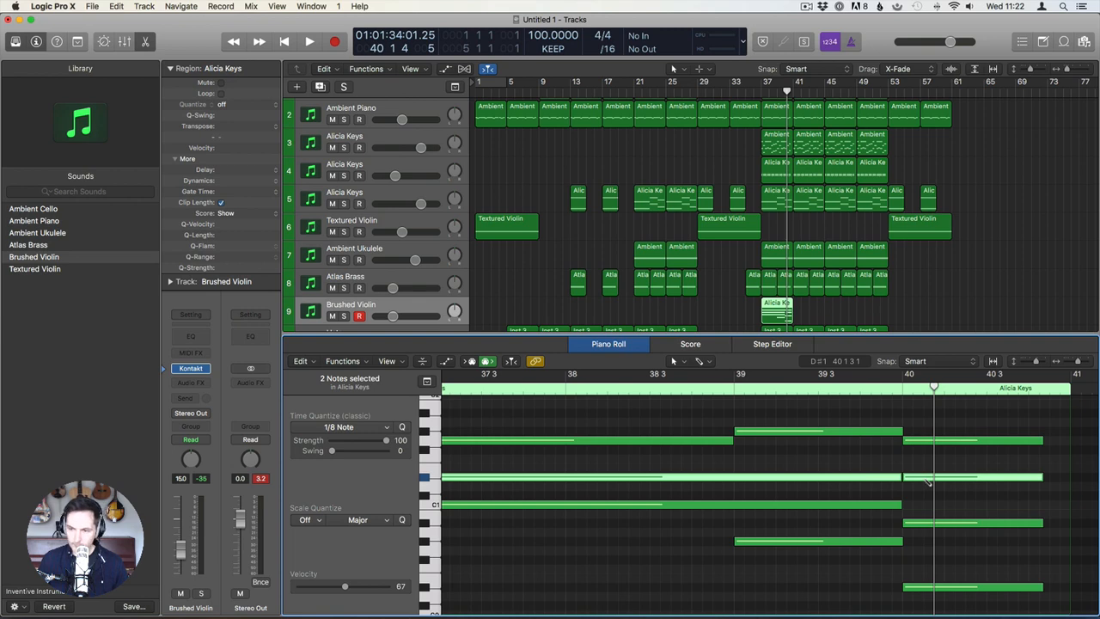
key(super+j)
click(895, 465)
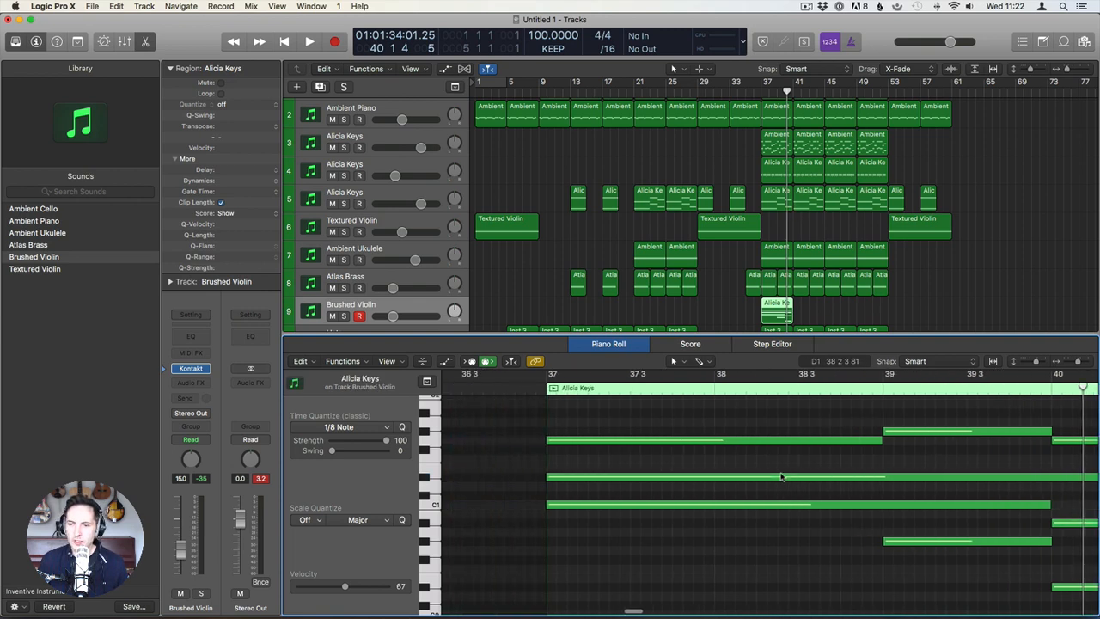
scroll(774, 478, left, 2)
click(946, 586)
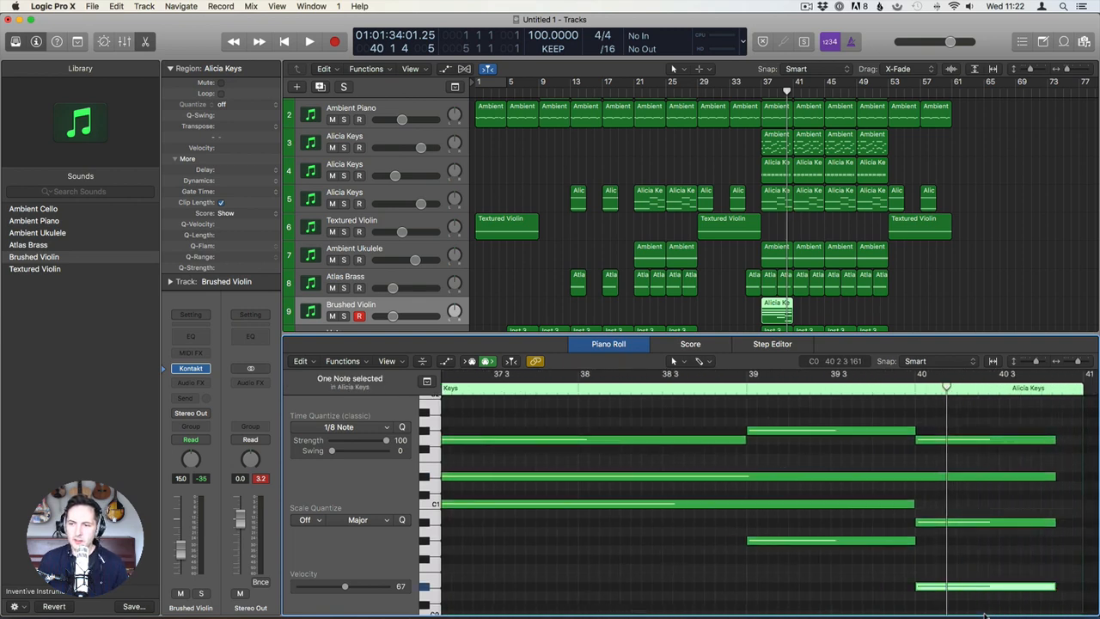
key(Delete)
click(870, 541)
key(Delete)
scroll(894, 481, left, 5)
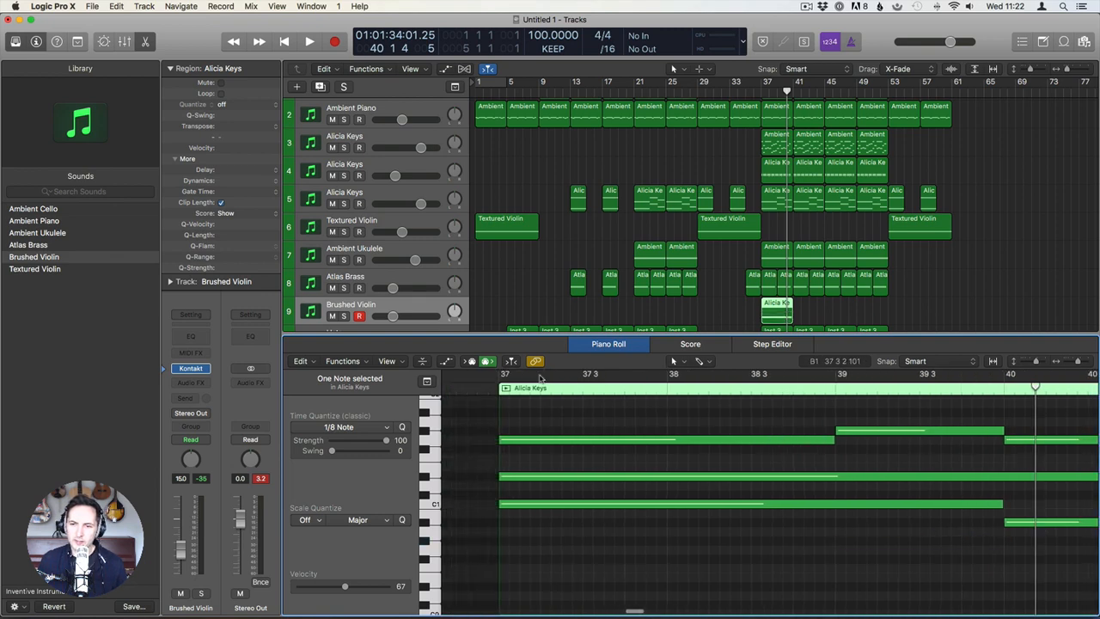
Play the violin part from bar 37, stop, and transpose all of the region's notes up two octaves.
click(504, 392)
key(space)
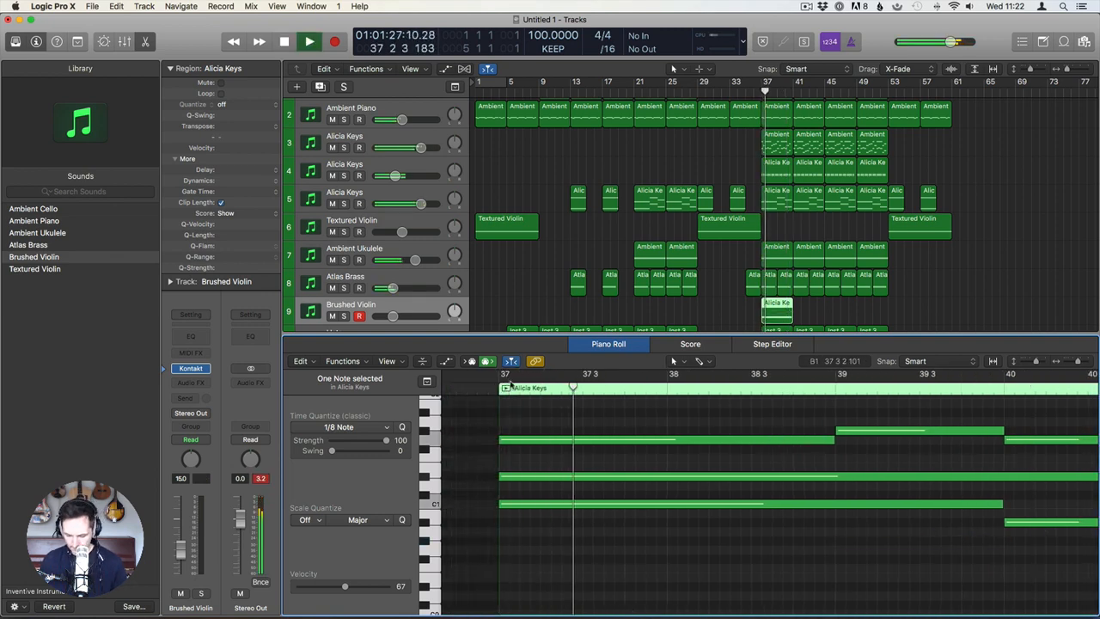
key(p)
key(space)
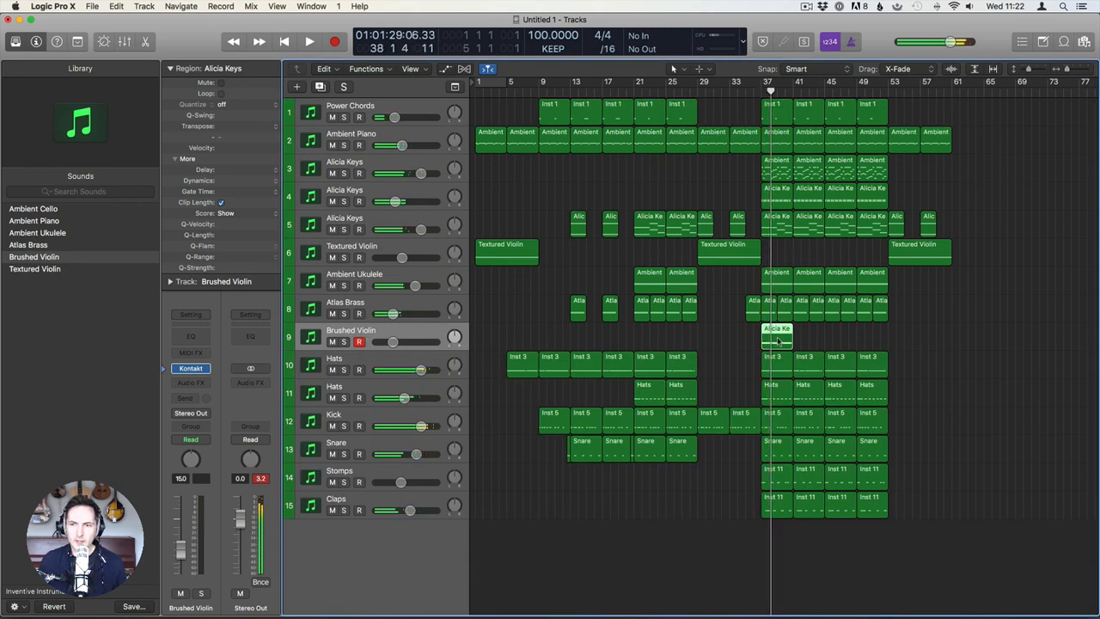
key(p)
key(super+a)
key(alt+shift+Up)
key(alt+shift+Up)
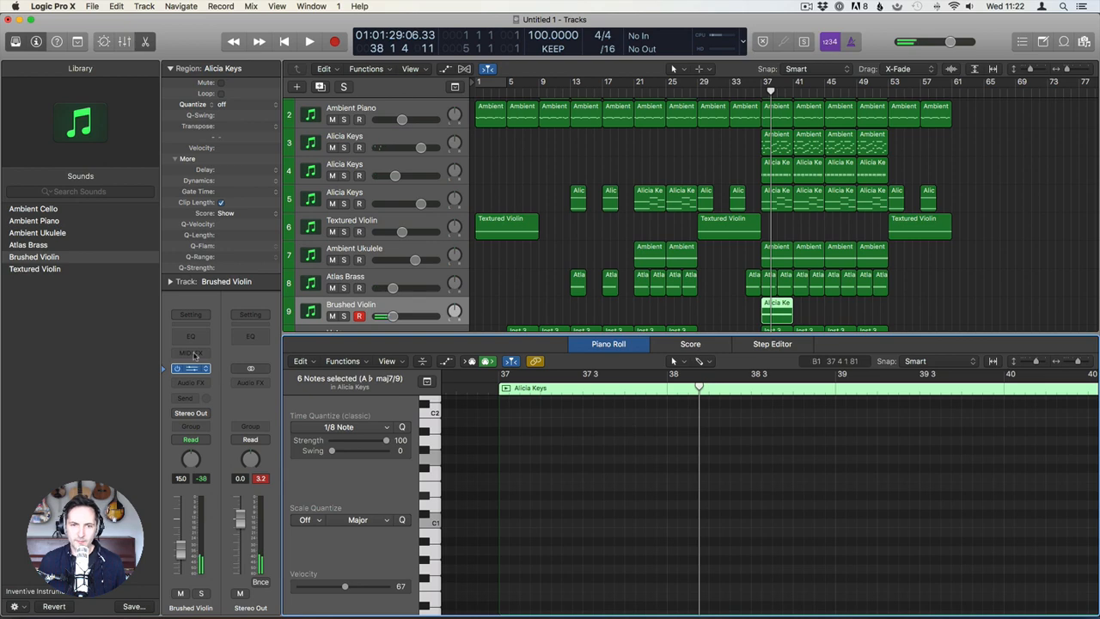
Reset the Brushed Violin track's volume to 0 dB, play from bar 37 and close the Piano Roll.
alt+click(411, 316)
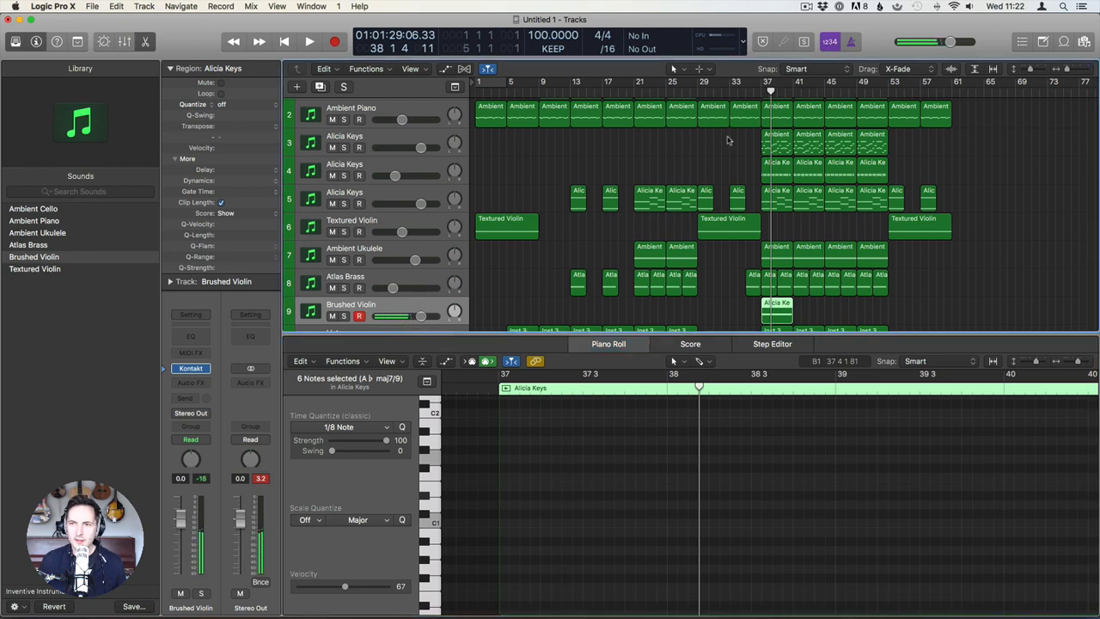
click(761, 89)
key(space)
key(p)
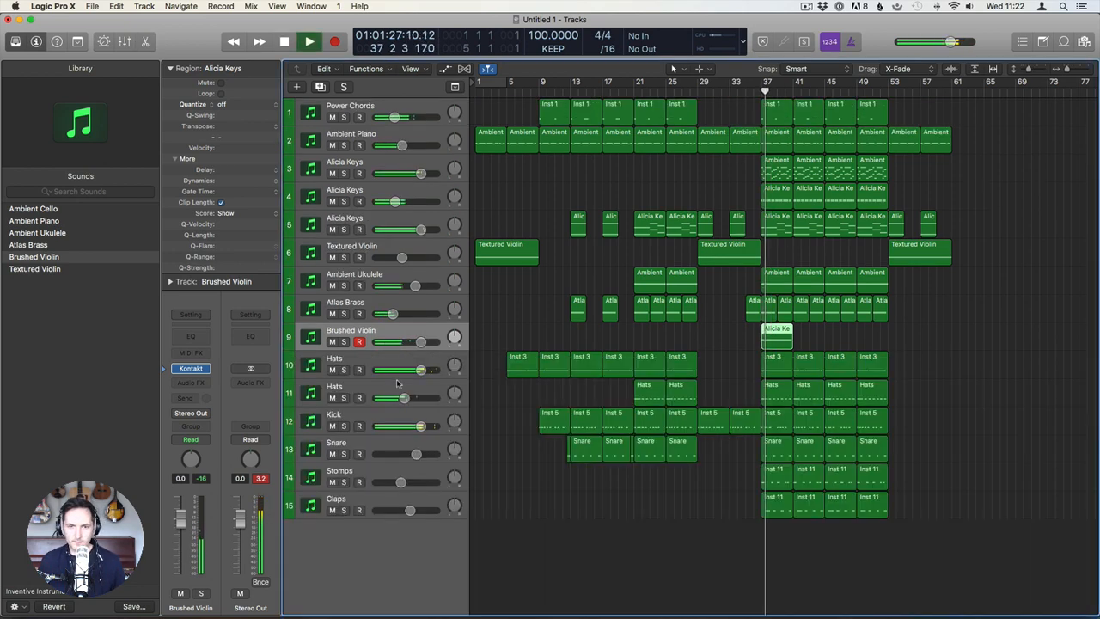
Extend copies of the Brushed Violin region through bar 53, lower the track's volume to -4.2 dB and stop playback.
drag(421, 342, 400, 349)
mouse_move(776, 337)
mouse_down()
mouse_move(860, 348)
mouse_move(845, 347)
mouse_up()
click(734, 170)
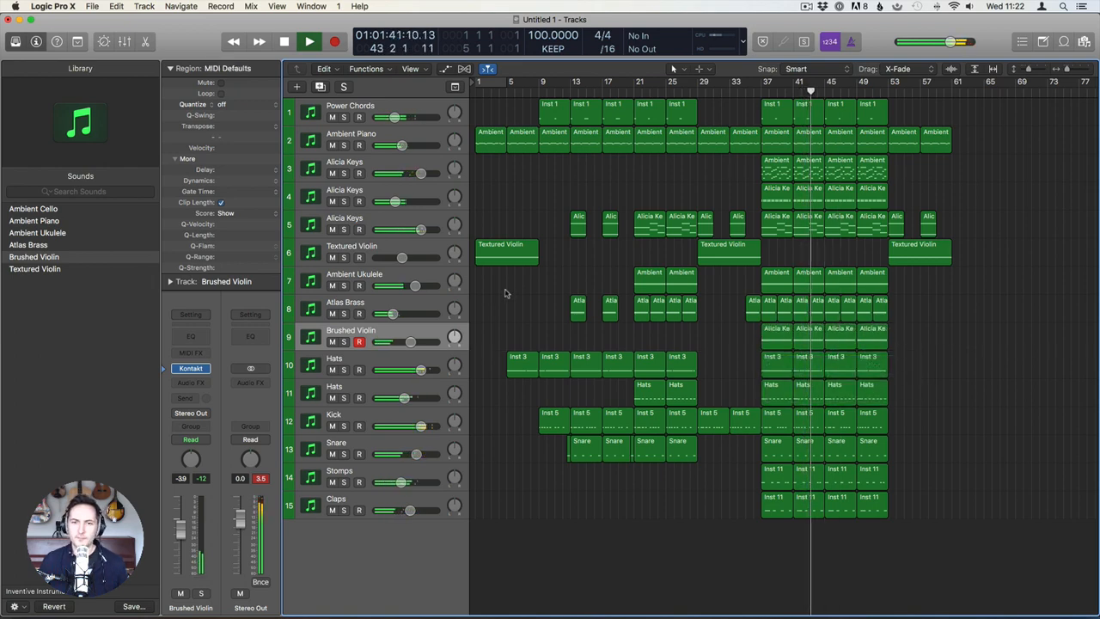
drag(388, 340, 387, 341)
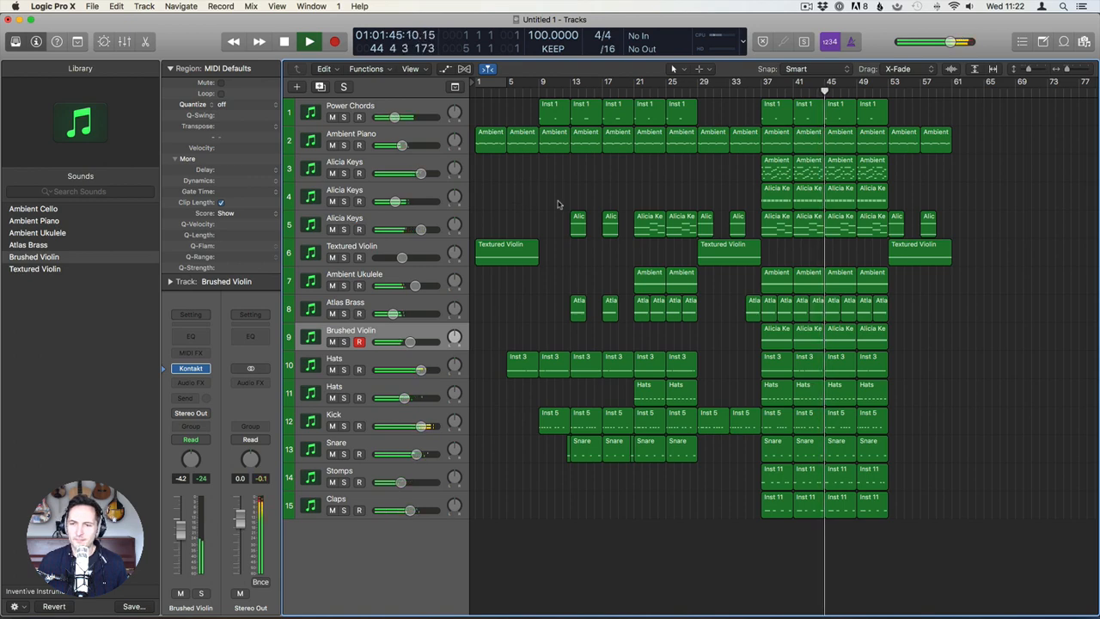
key(space)
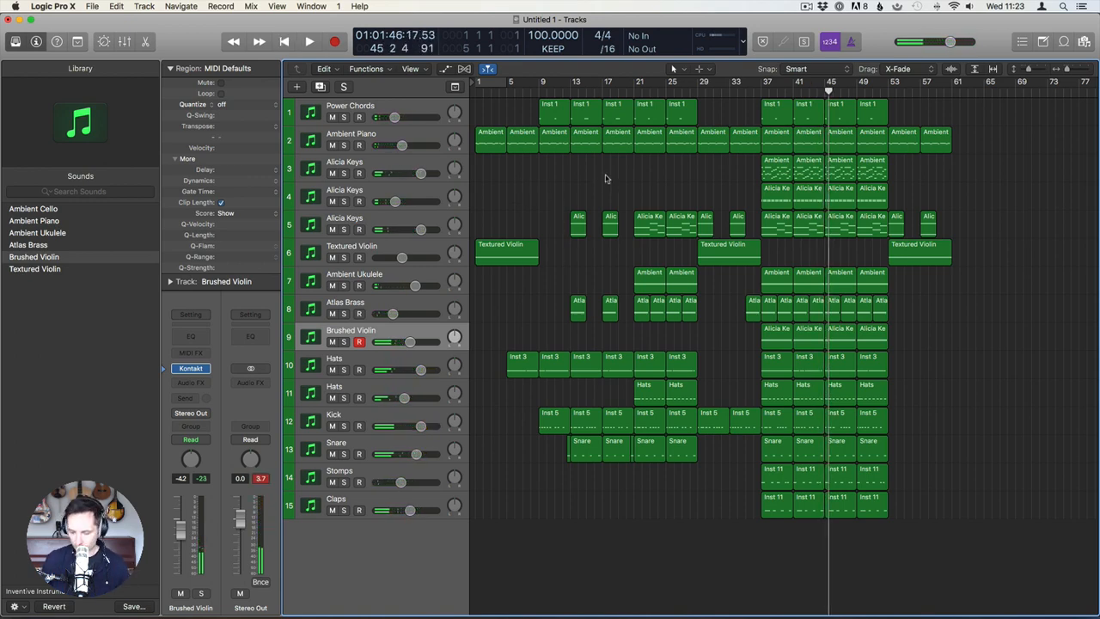
Play the song from the start and insert DS-10 Drum Shaper on the first Hats track, with Sustain at 28% and Attack reduced slightly.
key(Return)
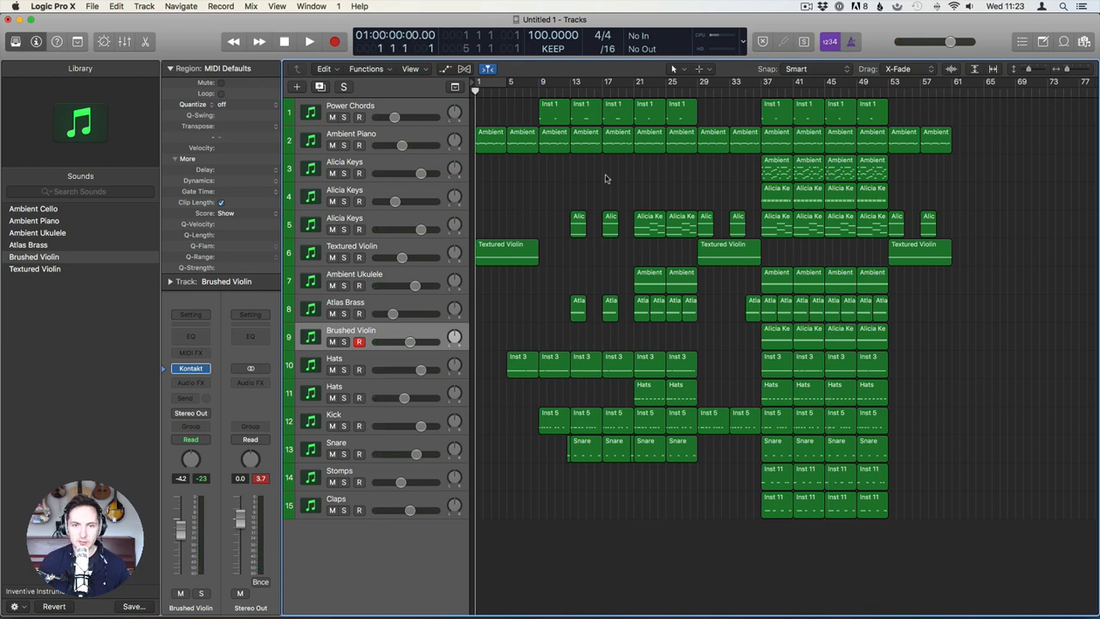
key(space)
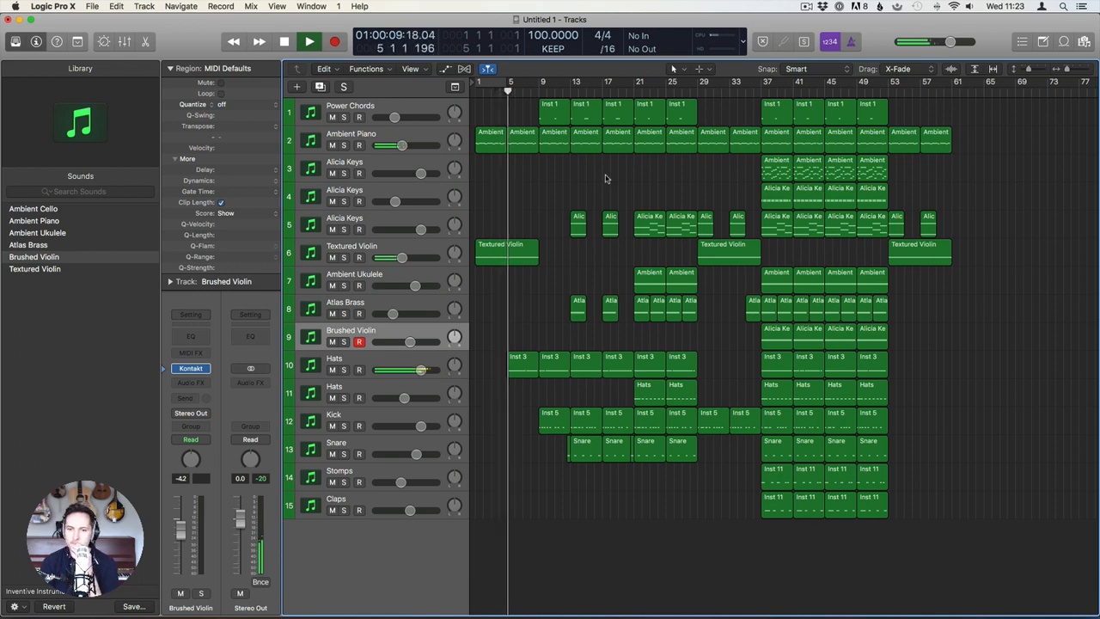
click(339, 361)
click(196, 368)
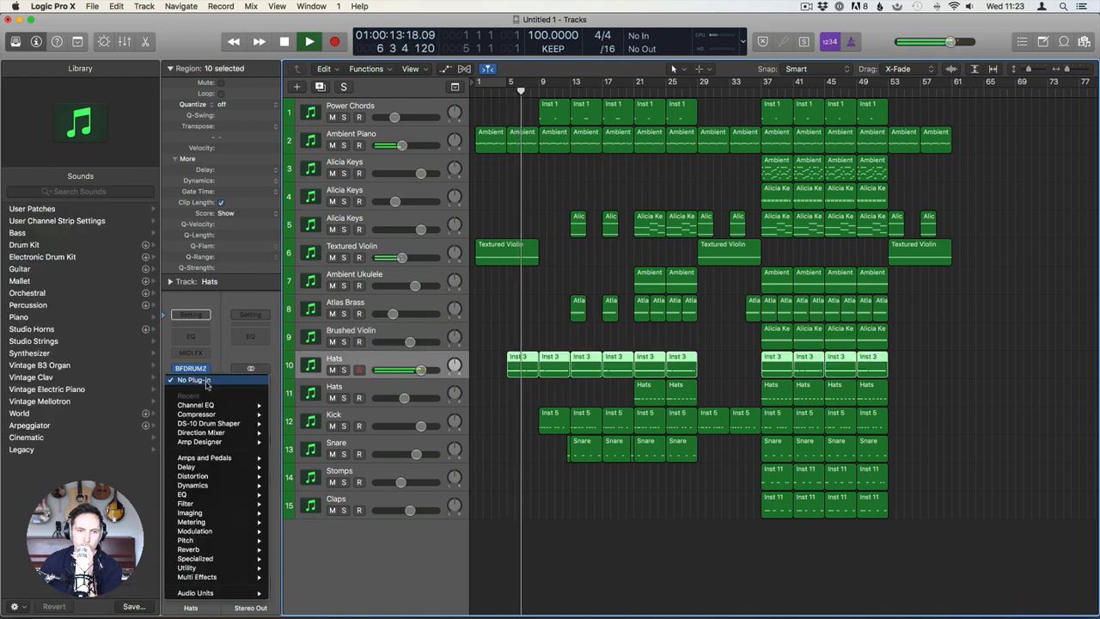
click(196, 246)
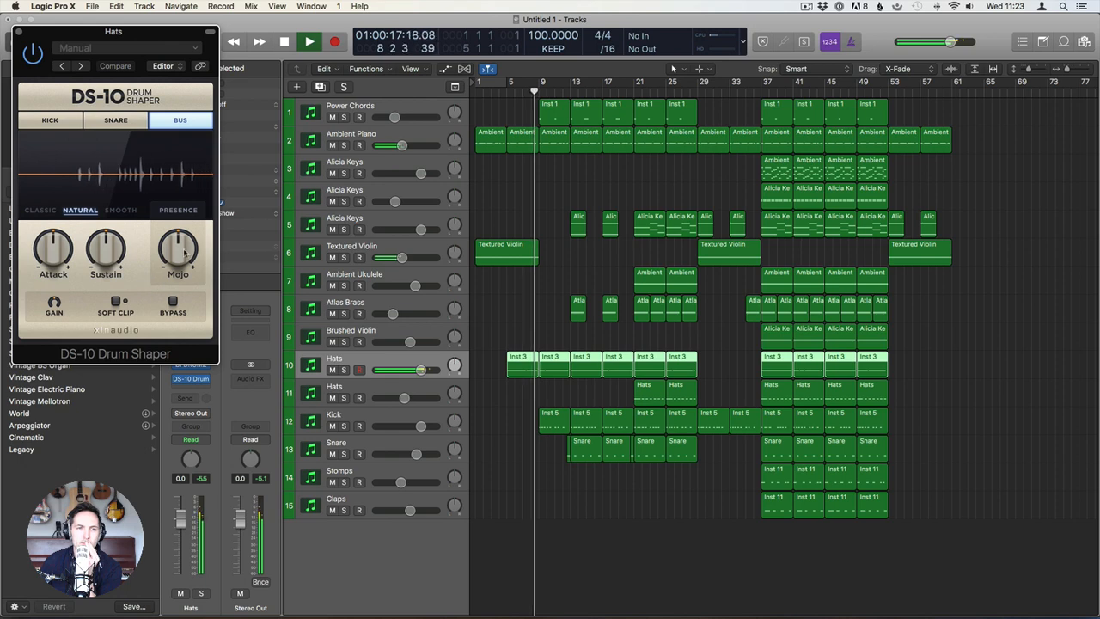
drag(106, 250, 107, 200)
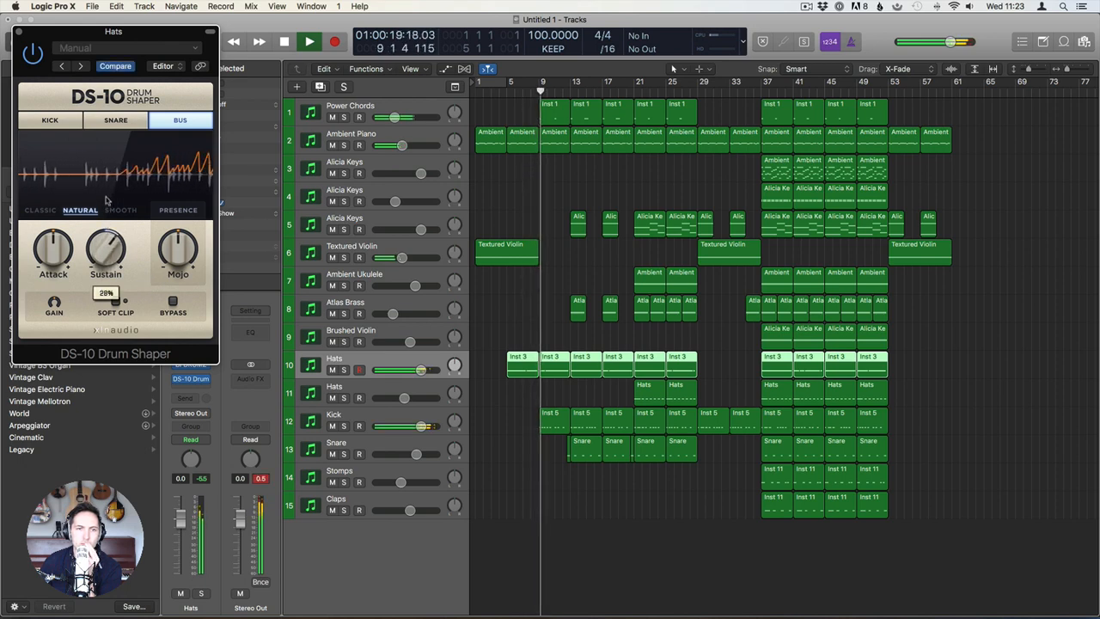
drag(53, 249, 55, 295)
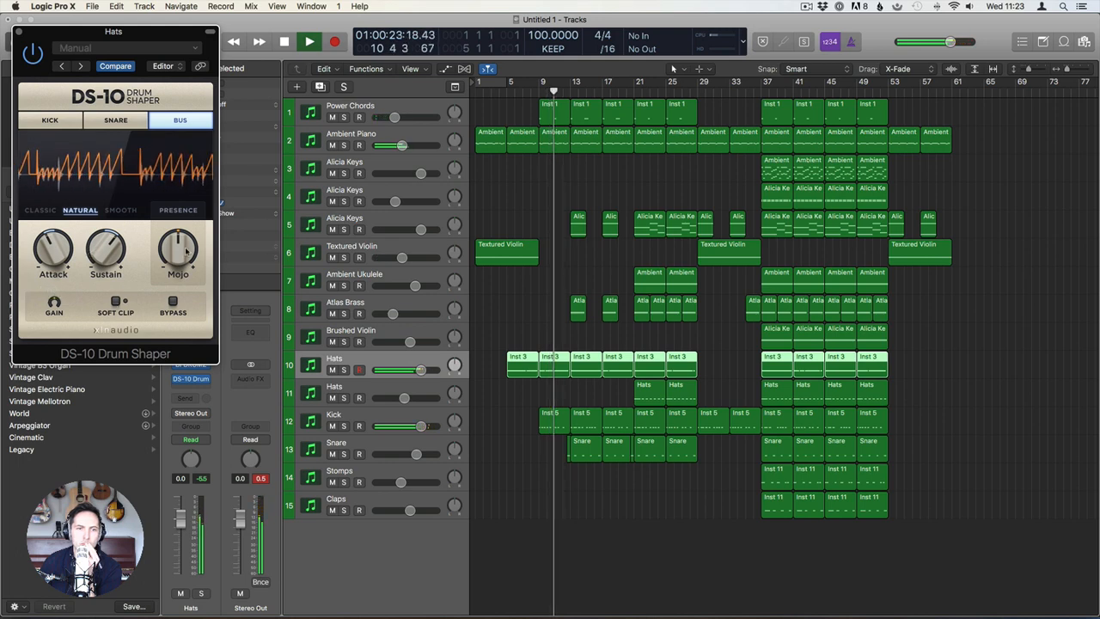
key(super+w)
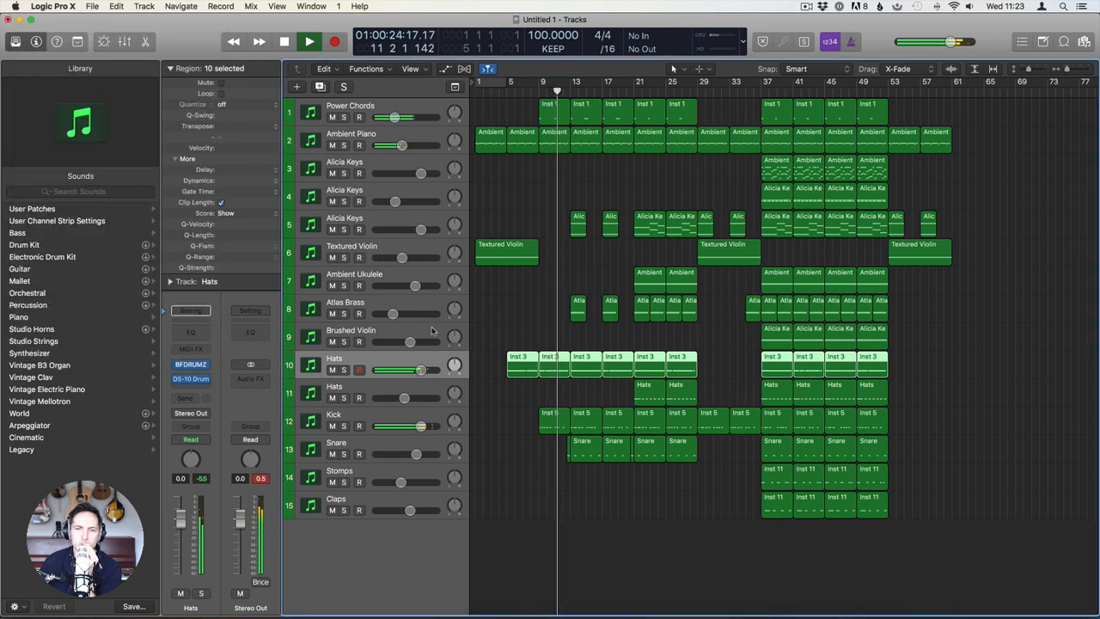
Insert a stereo DS-10 Drum Shaper on the Kick track and set it to Kick mode.
click(365, 418)
click(191, 379)
mouse_move(220, 409)
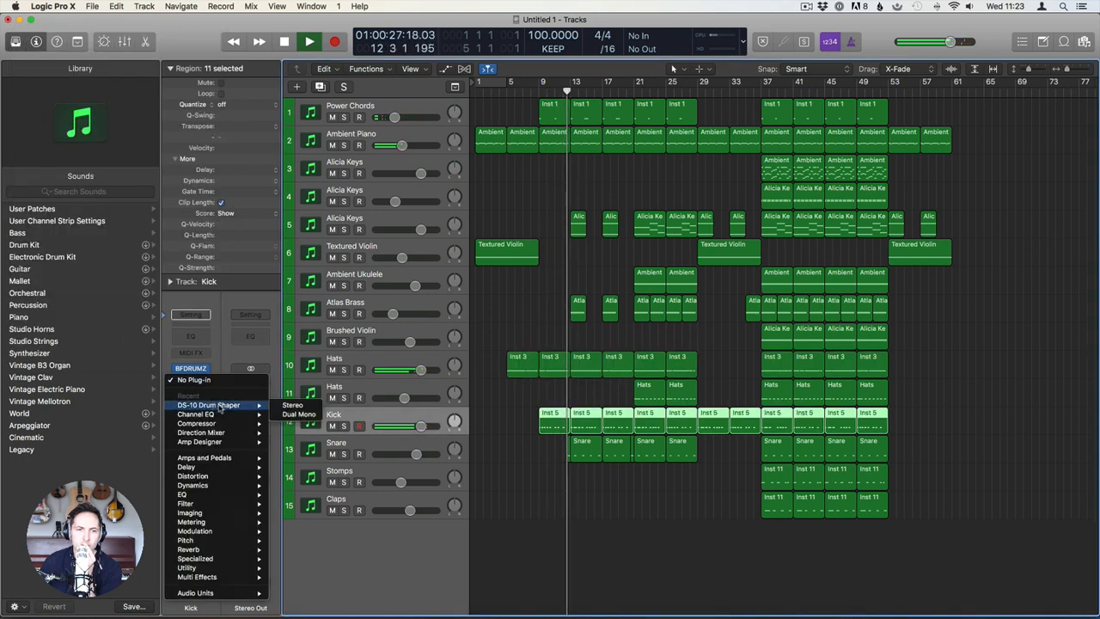
click(292, 405)
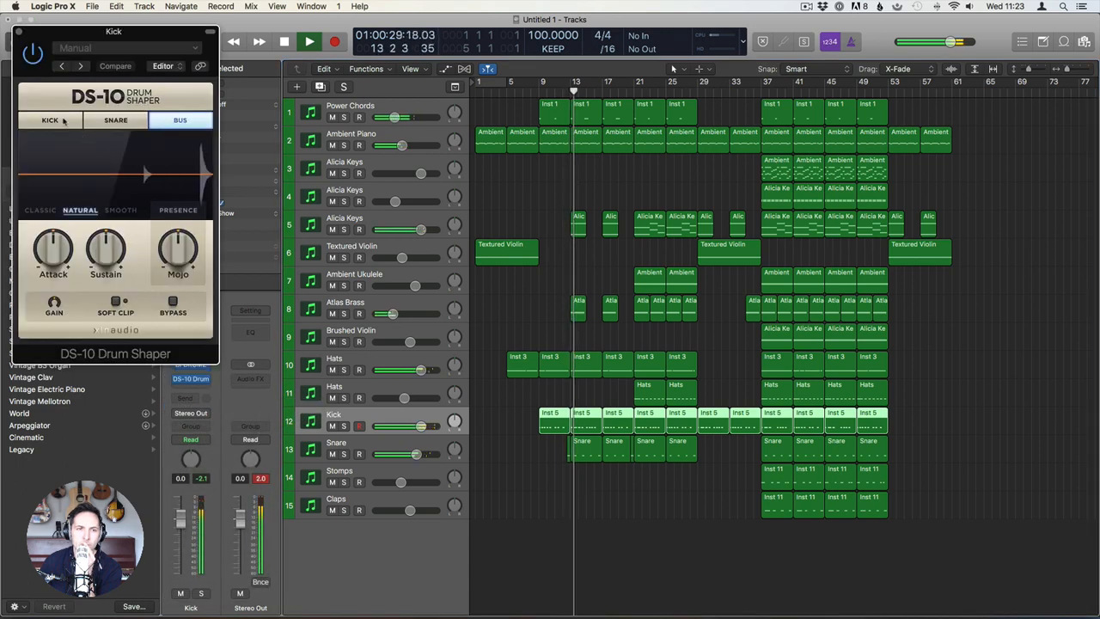
click(63, 121)
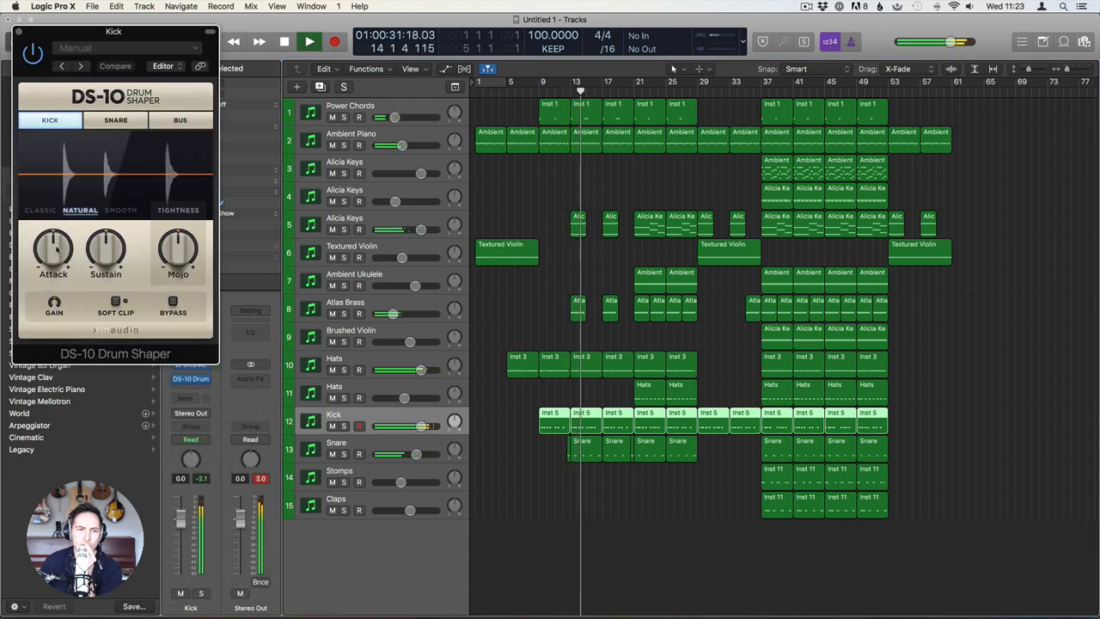
Raise Attack, reduce Sustain and set Mojo to about 52% in the Kick's Drum Shaper, and lower the Kick track to -4.1 dB.
drag(54, 248, 95, 293)
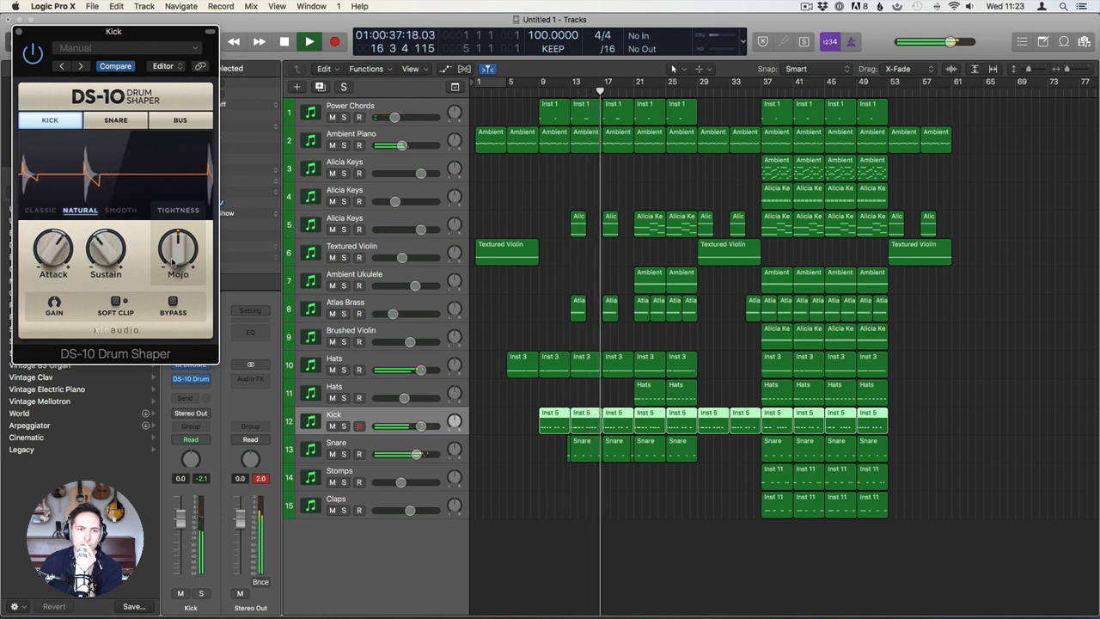
drag(172, 262, 175, 186)
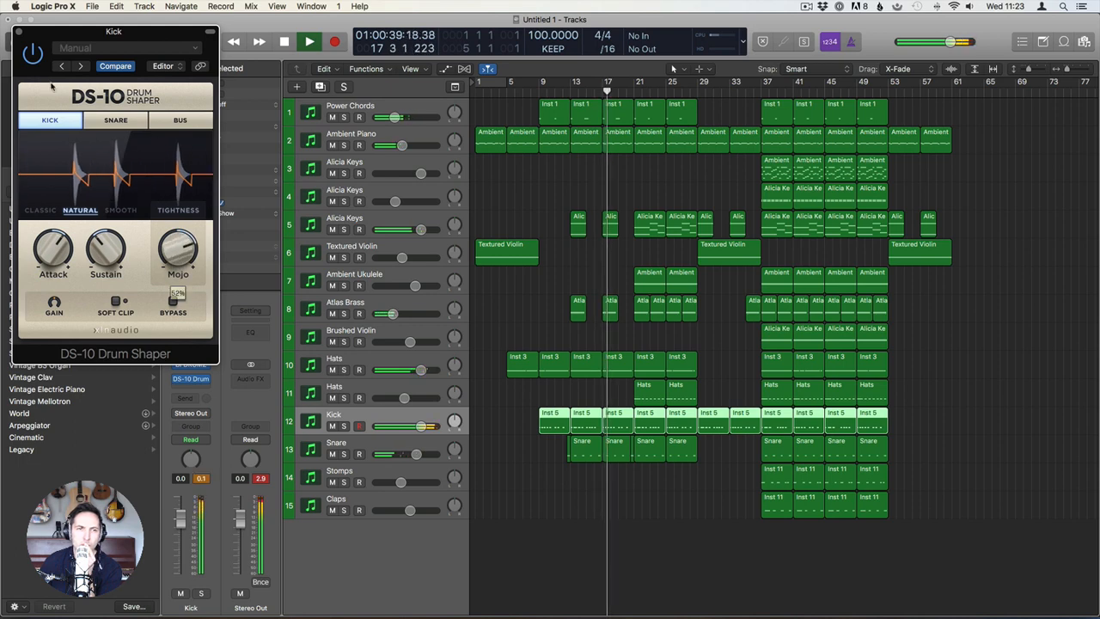
click(18, 31)
drag(423, 426, 412, 428)
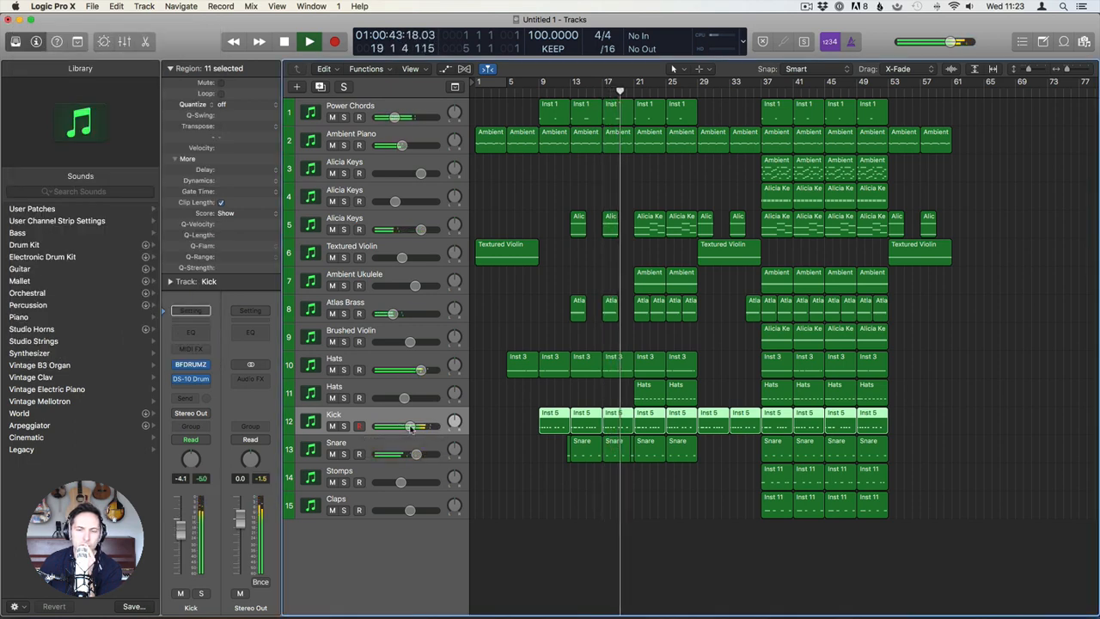
click(514, 408)
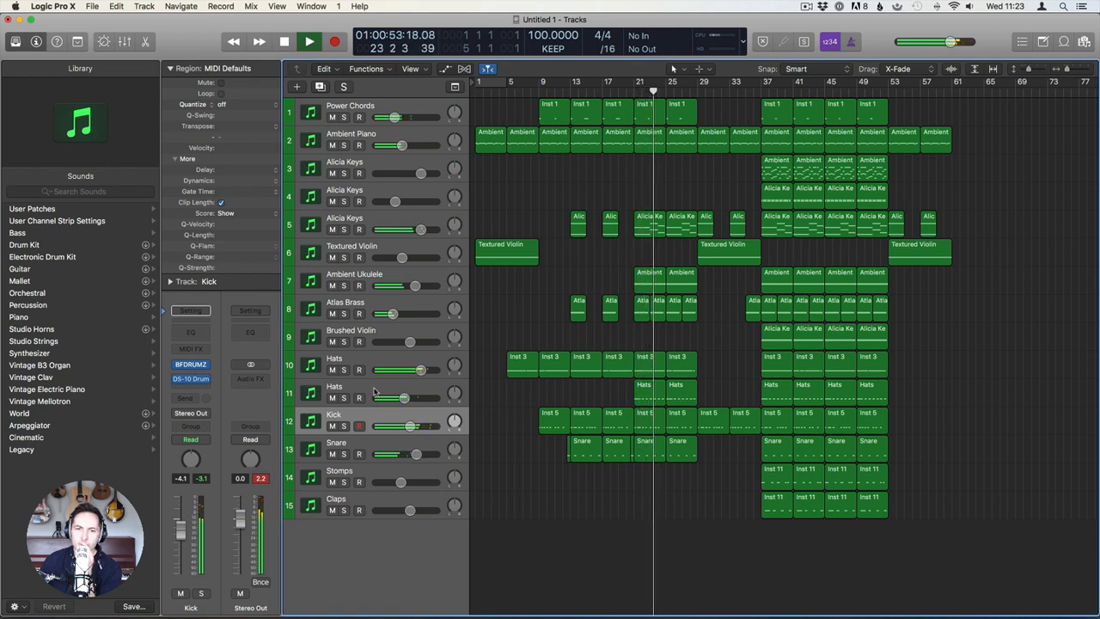
Insert a DS-10 Drum Shaper on the second Hats track, raising Sustain and reducing Attack and Mojo.
click(344, 407)
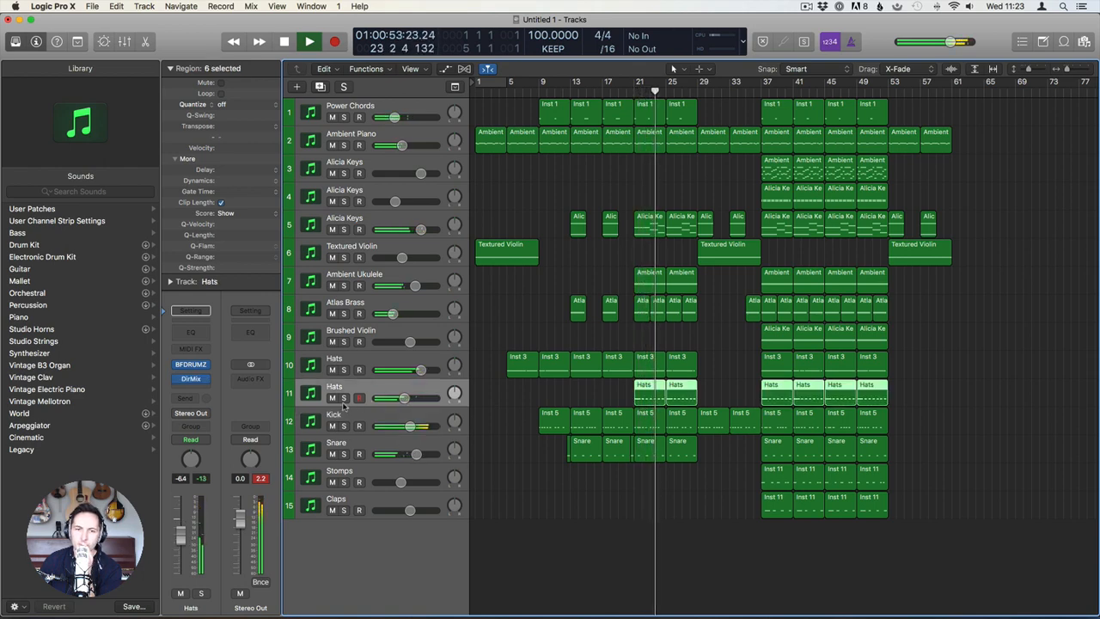
click(202, 380)
click(292, 411)
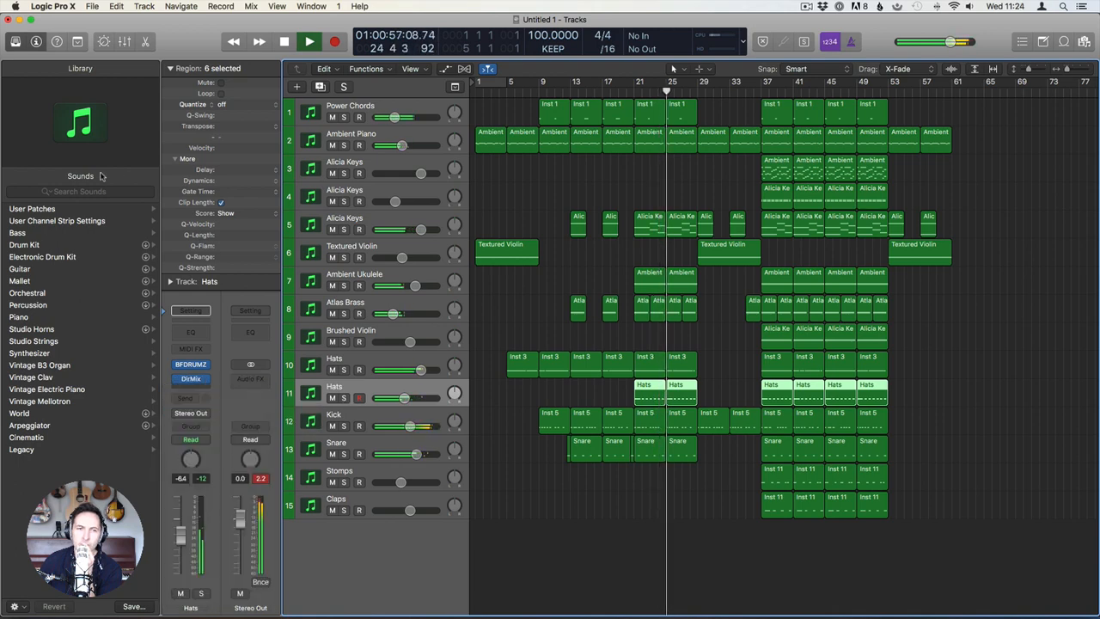
drag(105, 250, 105, 185)
drag(56, 245, 56, 296)
drag(177, 273, 176, 296)
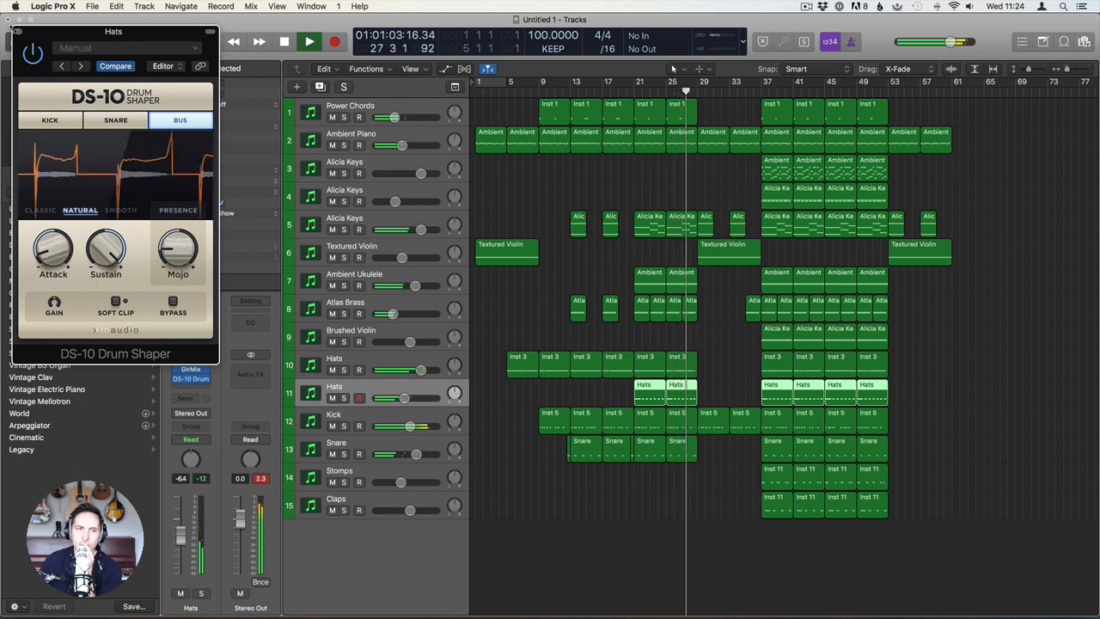
Close the Drum Shaper, lower the second Hats track to -16.4 dB and reset the Stereo Out peak level.
click(19, 33)
drag(404, 398, 391, 398)
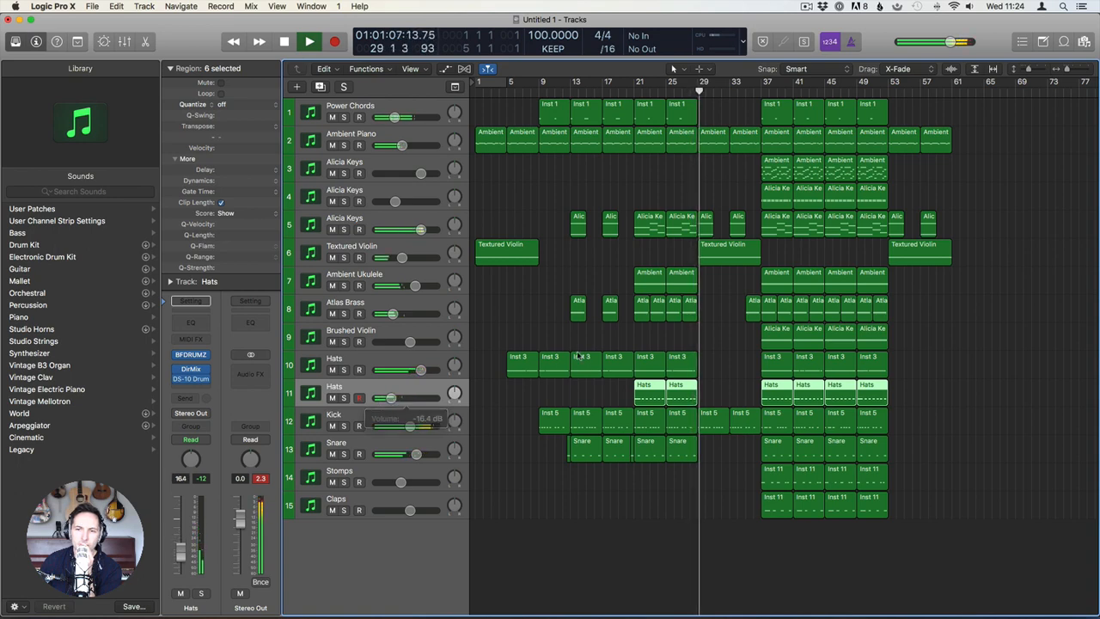
click(511, 318)
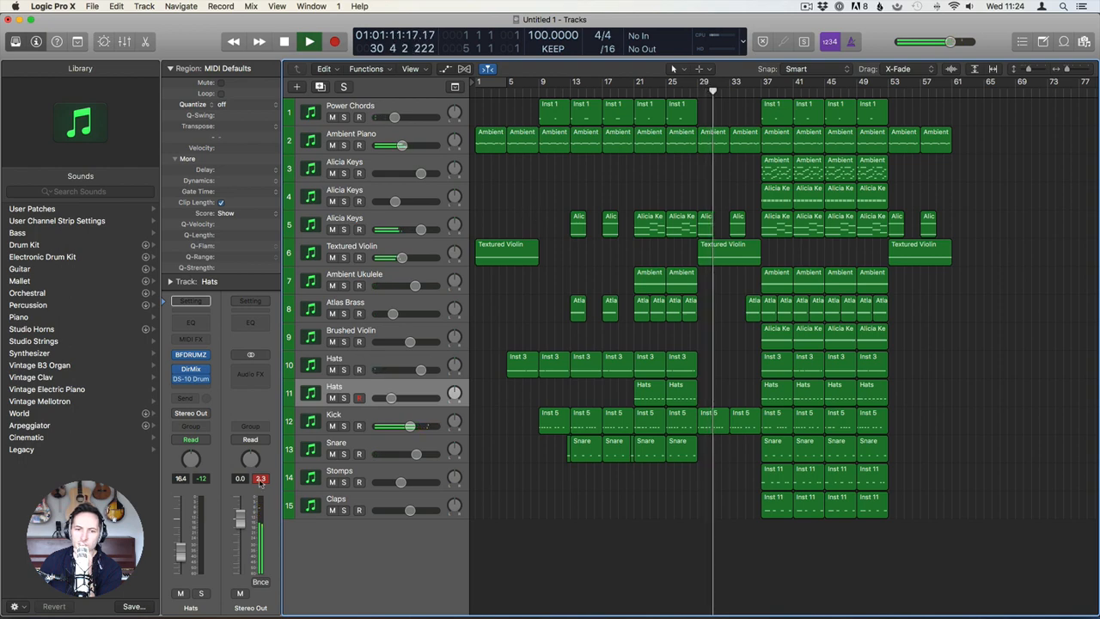
click(260, 479)
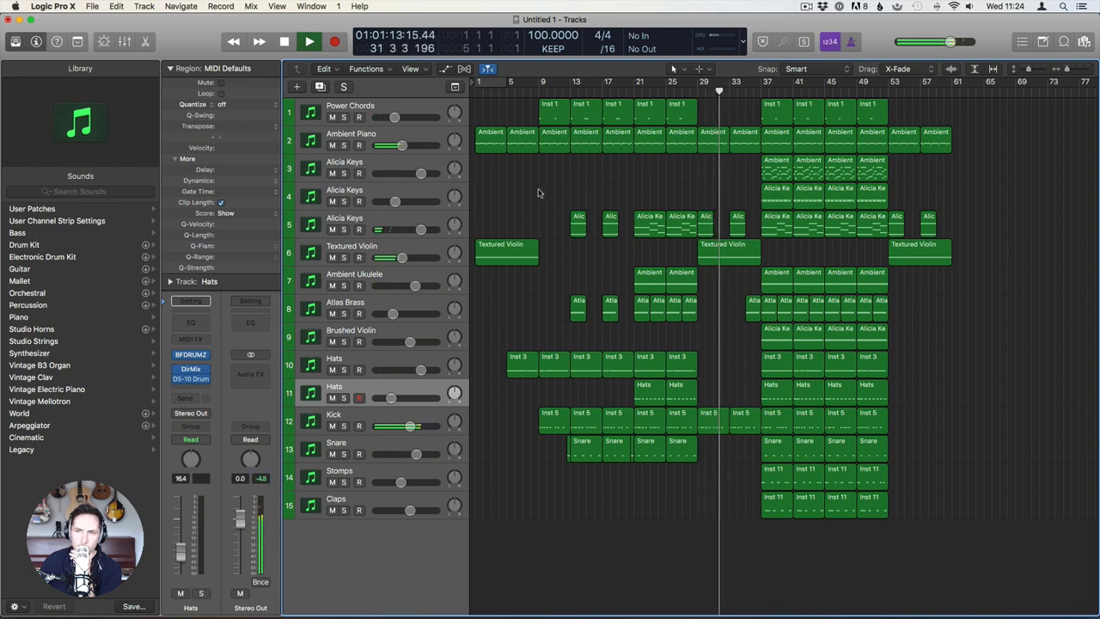
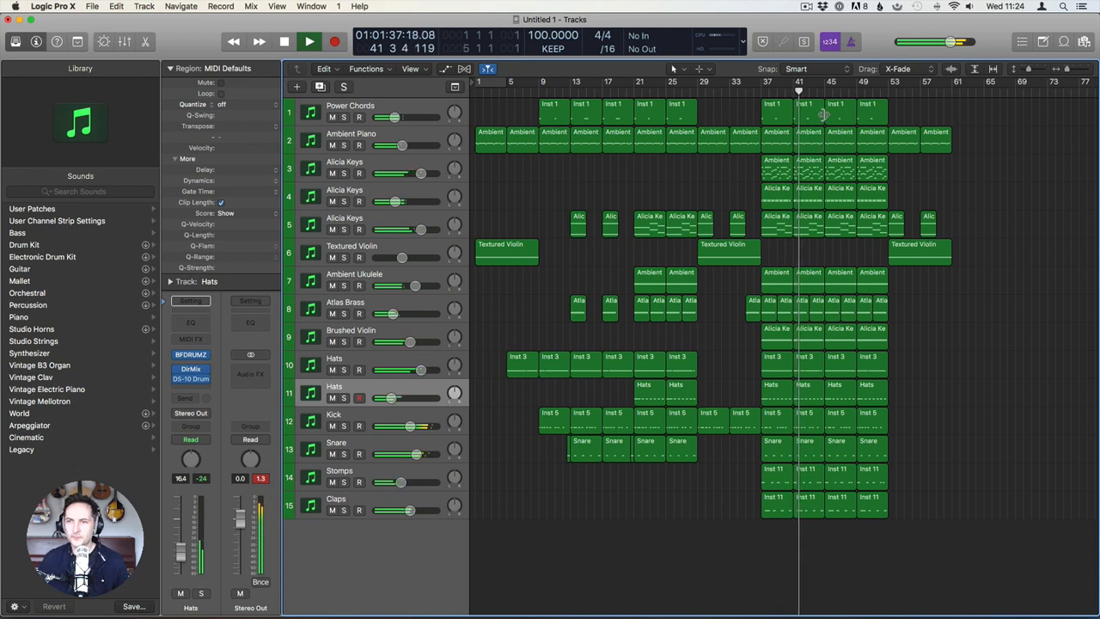
Briefly mute and unmute the Alicia Keys part on track 4 during the final section to compare the mix.
click(1088, 69)
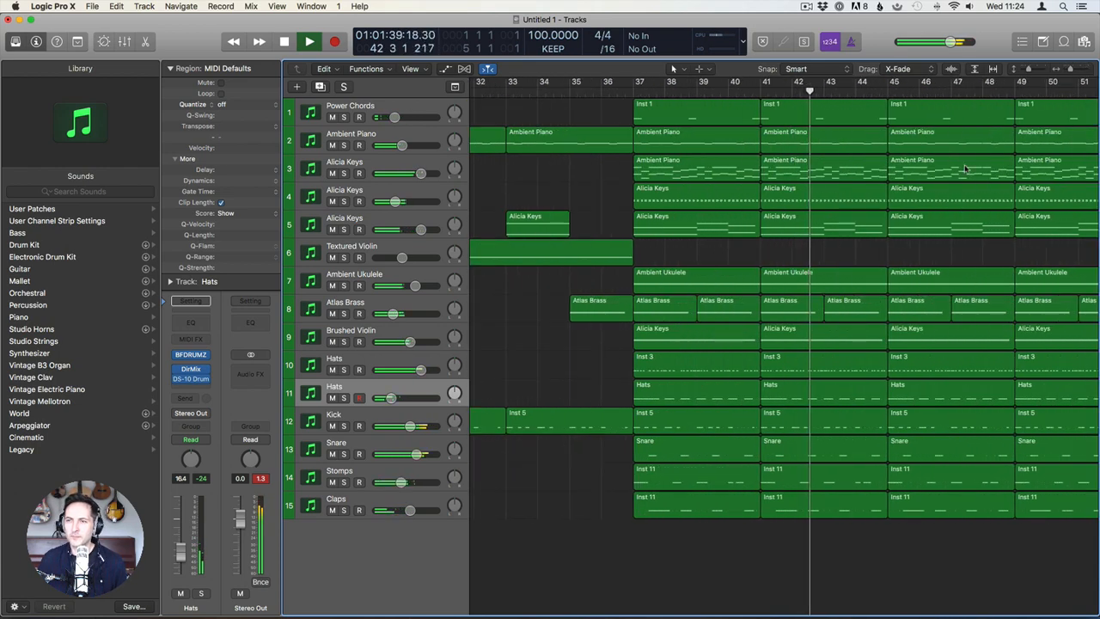
scroll(961, 171, right, 5)
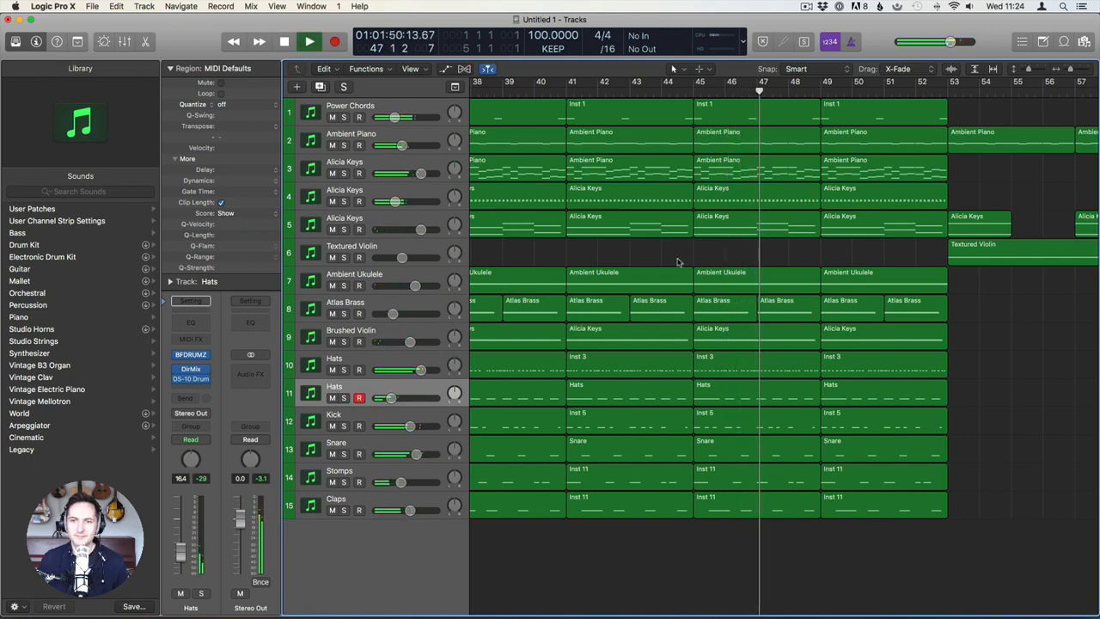
key(z)
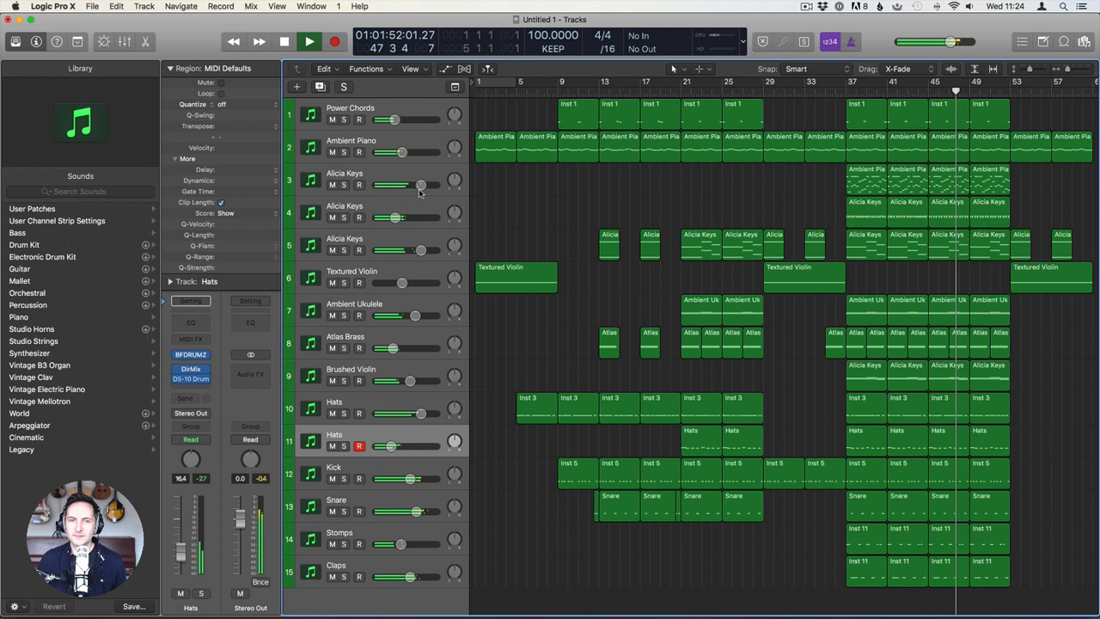
click(332, 217)
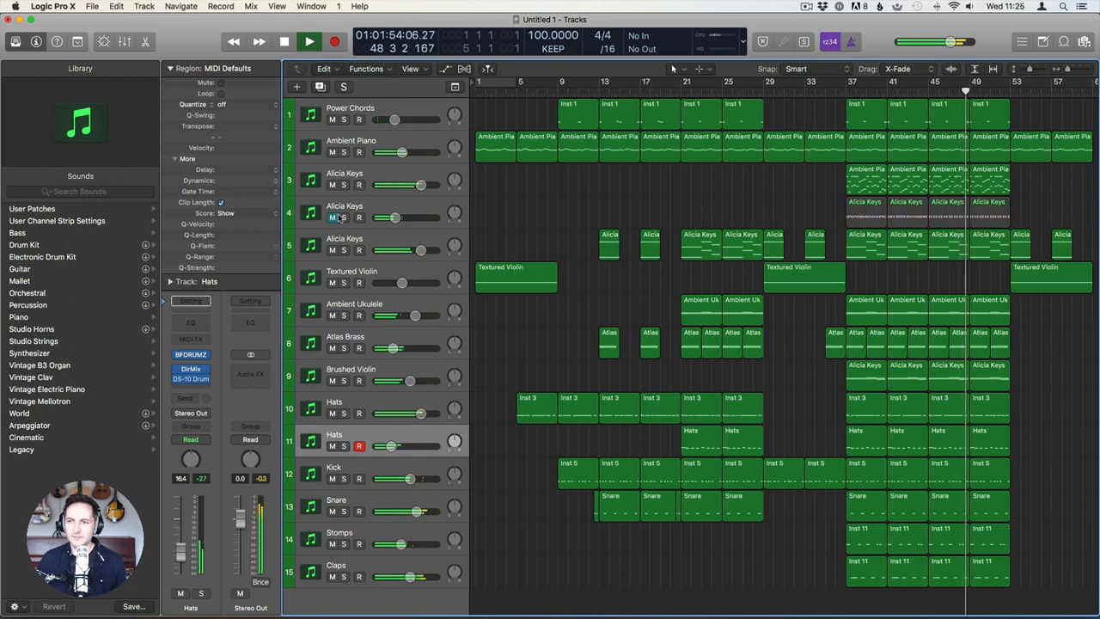
click(332, 217)
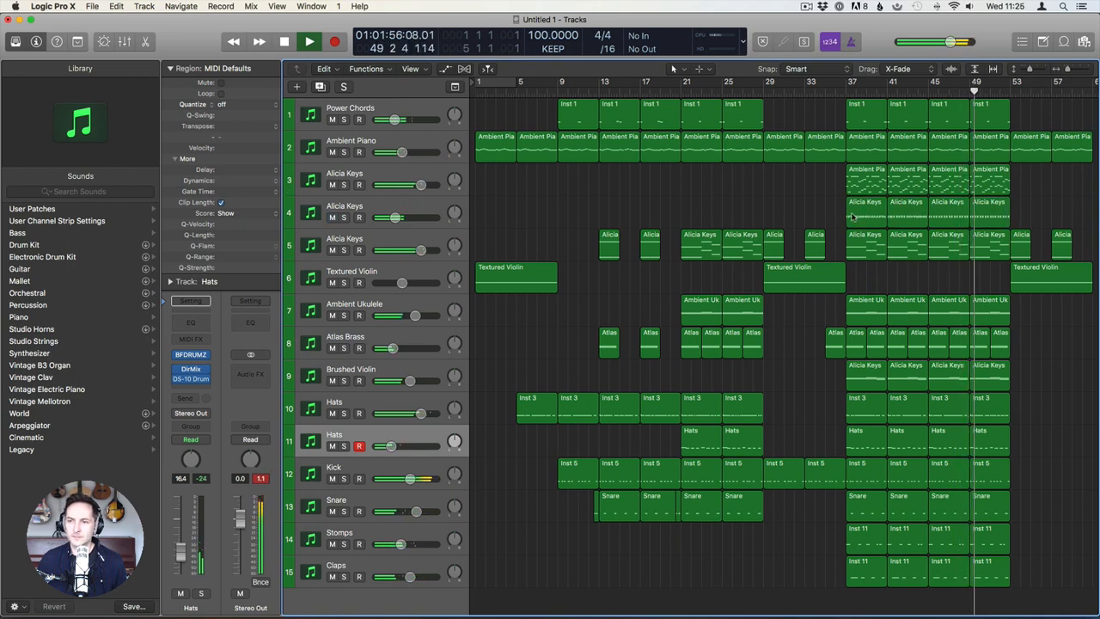
Join track 4's four Alicia Keys regions into two longer regions, spanning bars 37–45 and 45–53.
drag(1020, 209, 956, 214)
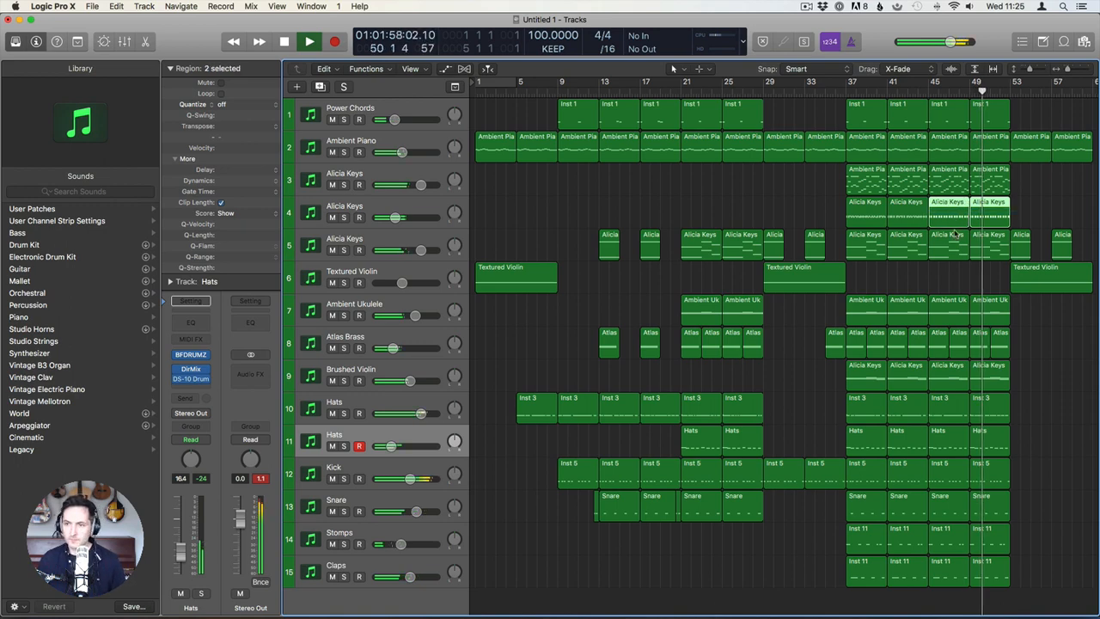
key(super+j)
drag(830, 215, 904, 212)
key(super+j)
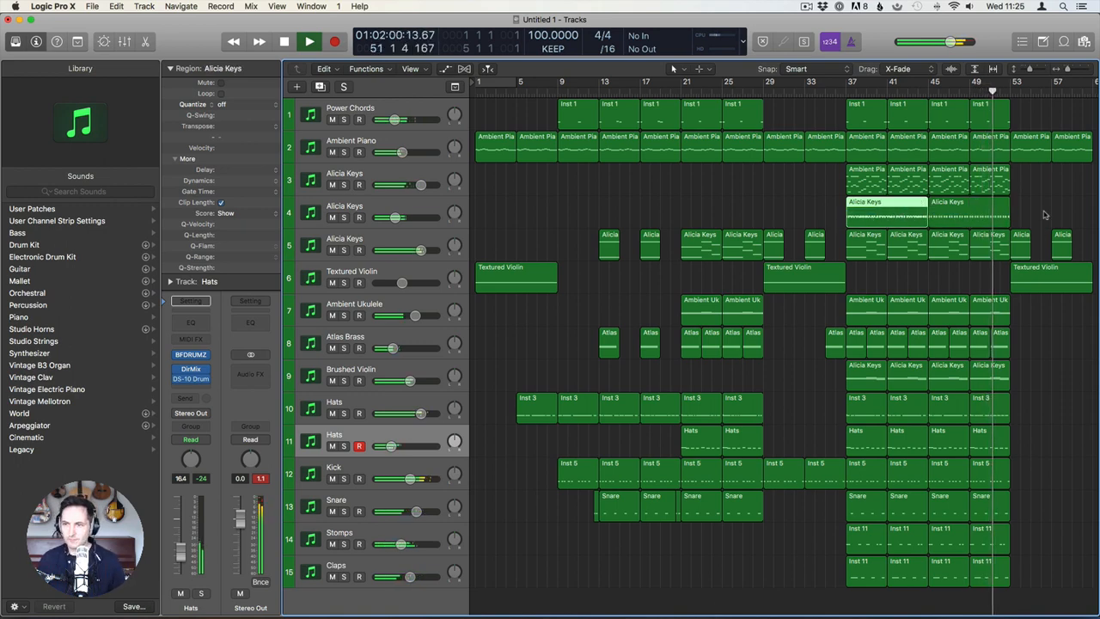
Stop playback and set all notes in track 4's second Alicia Keys region to velocity 73 in the Piano Roll.
click(1044, 215)
key(space)
click(985, 215)
key(p)
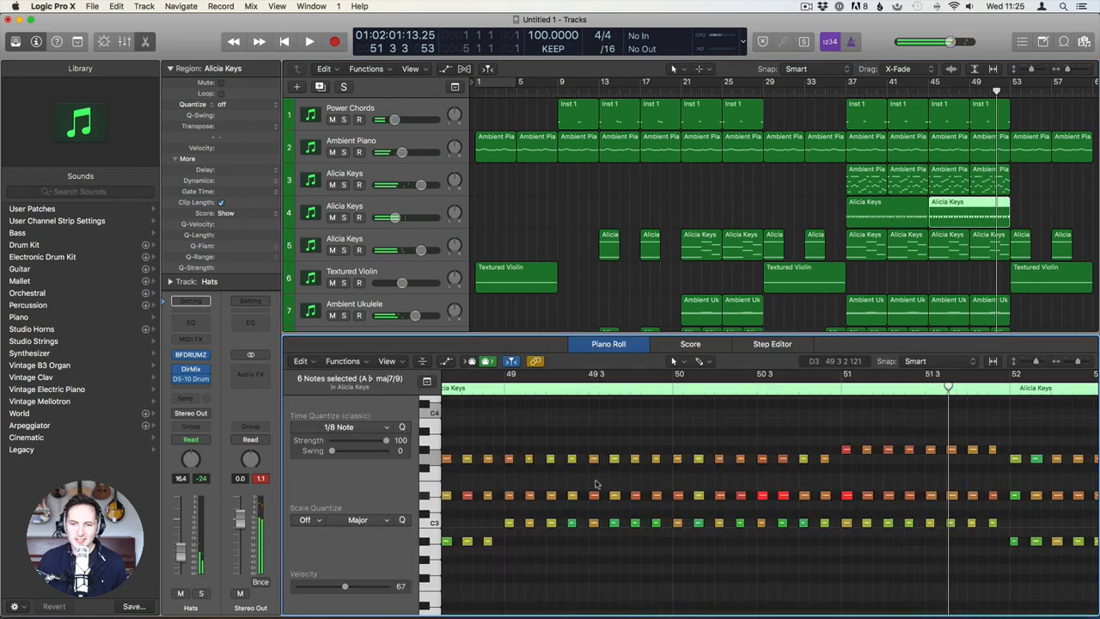
key(super+a)
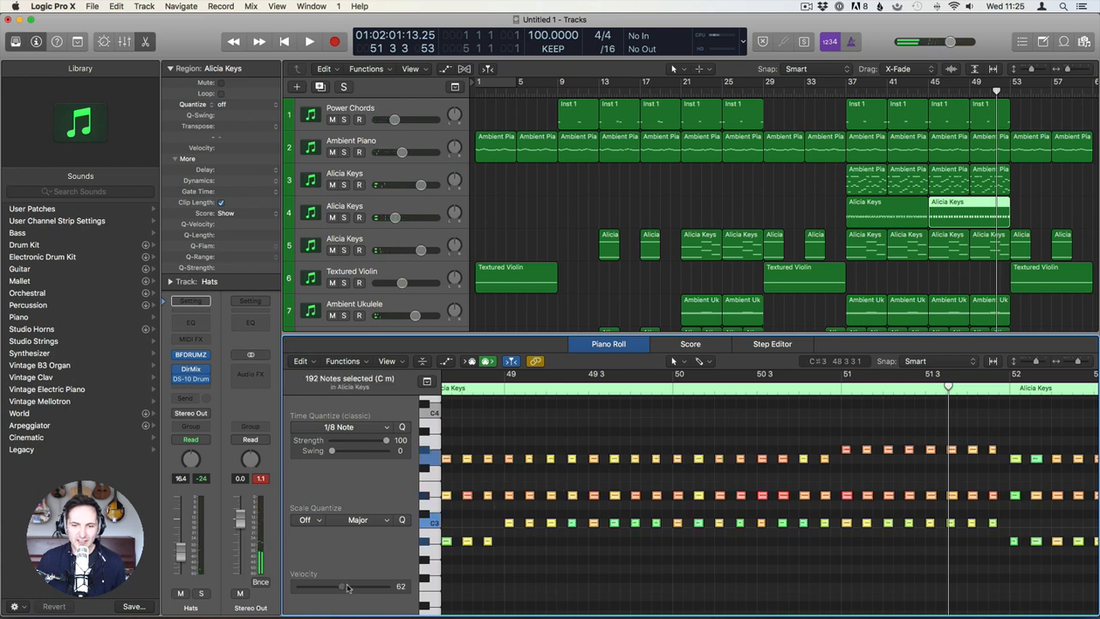
drag(347, 588, 351, 587)
Copy all notes of the second Alicia Keys region one sixteenth later to double the pulse, play it back and close the editor.
scroll(507, 544, left, 4)
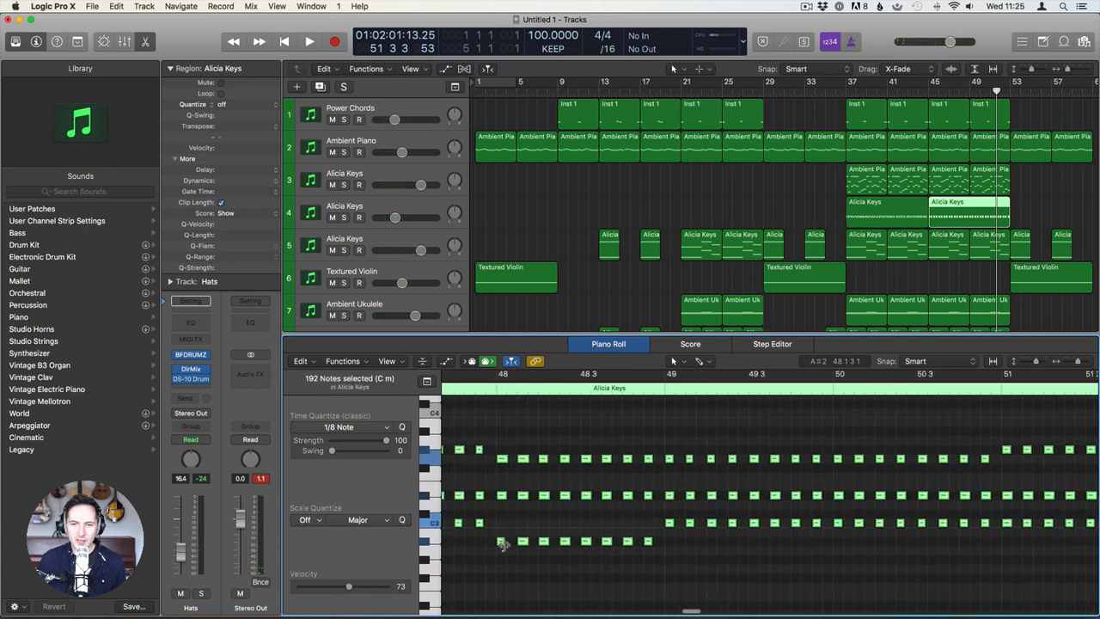
drag(502, 544, 510, 542)
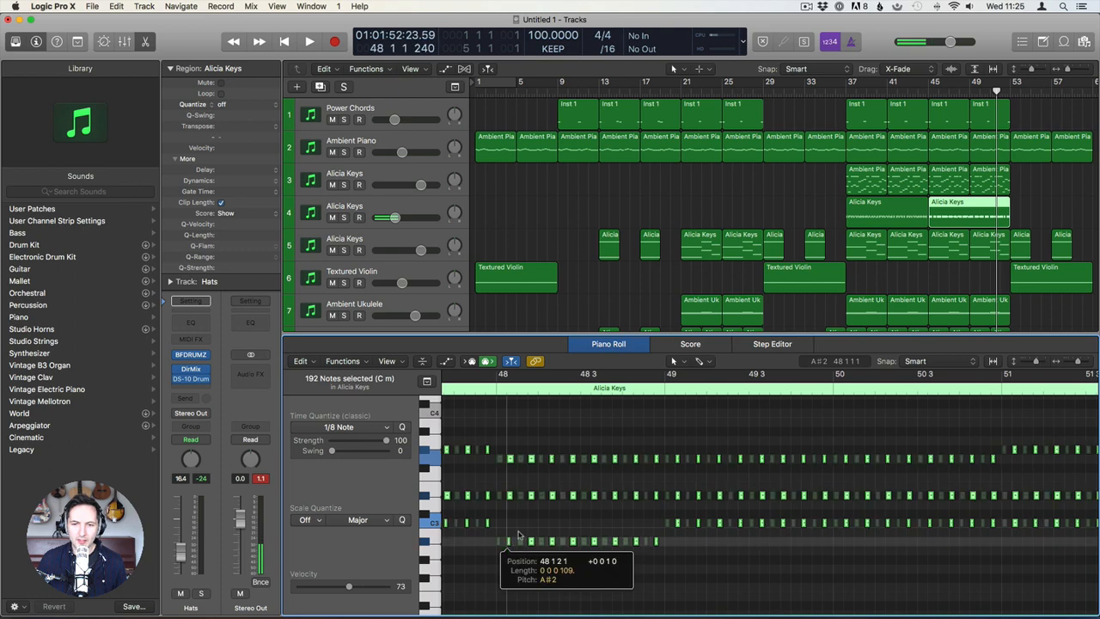
key(space)
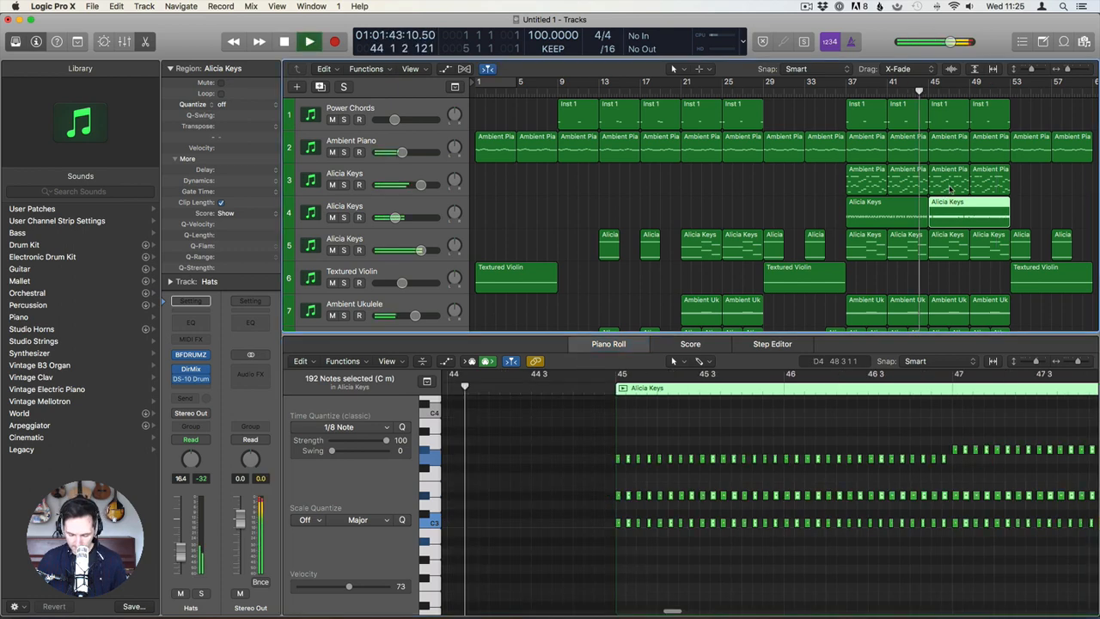
key(e)
click(649, 203)
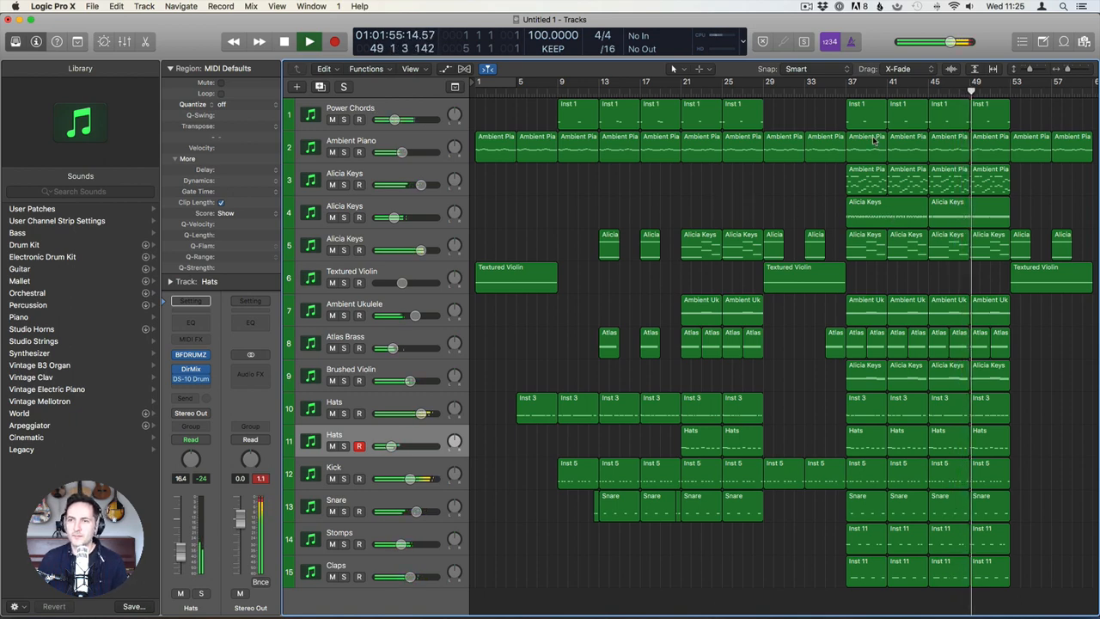
Automate track 4's volume down to -22.0 dB across the first Alicia Keys region, bars 37–45, and stop playback after listening.
click(875, 216)
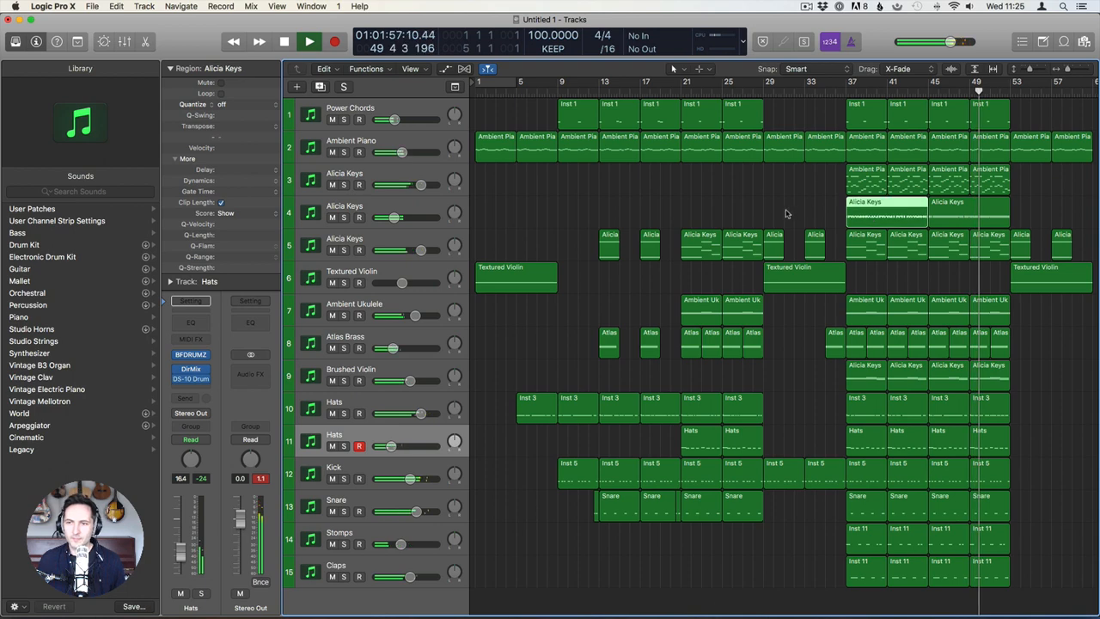
key(a)
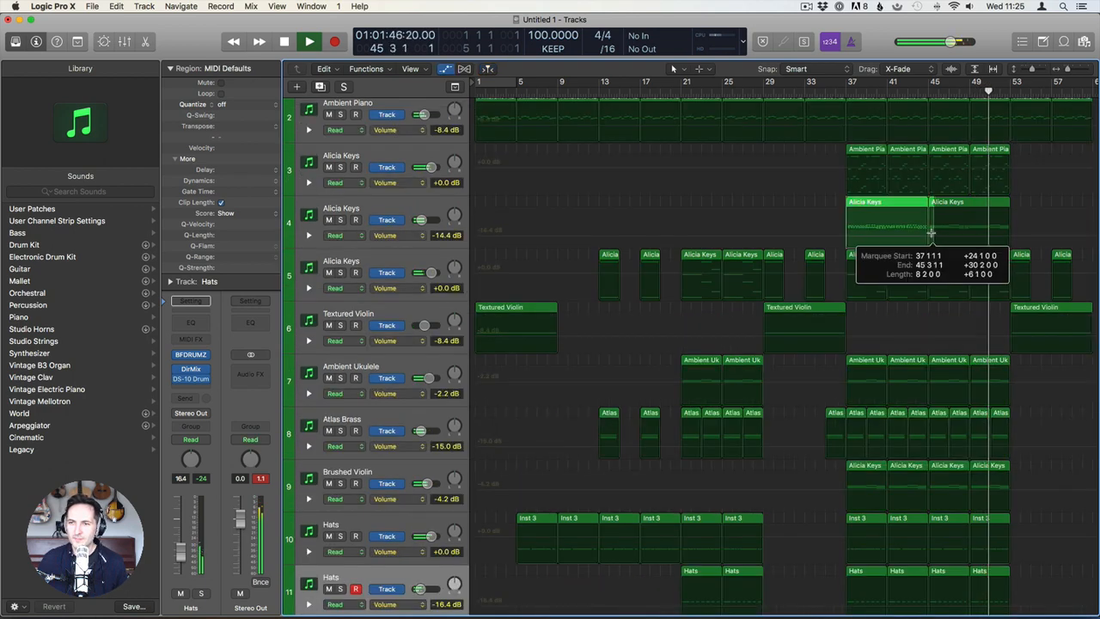
click(885, 240)
drag(885, 242, 883, 246)
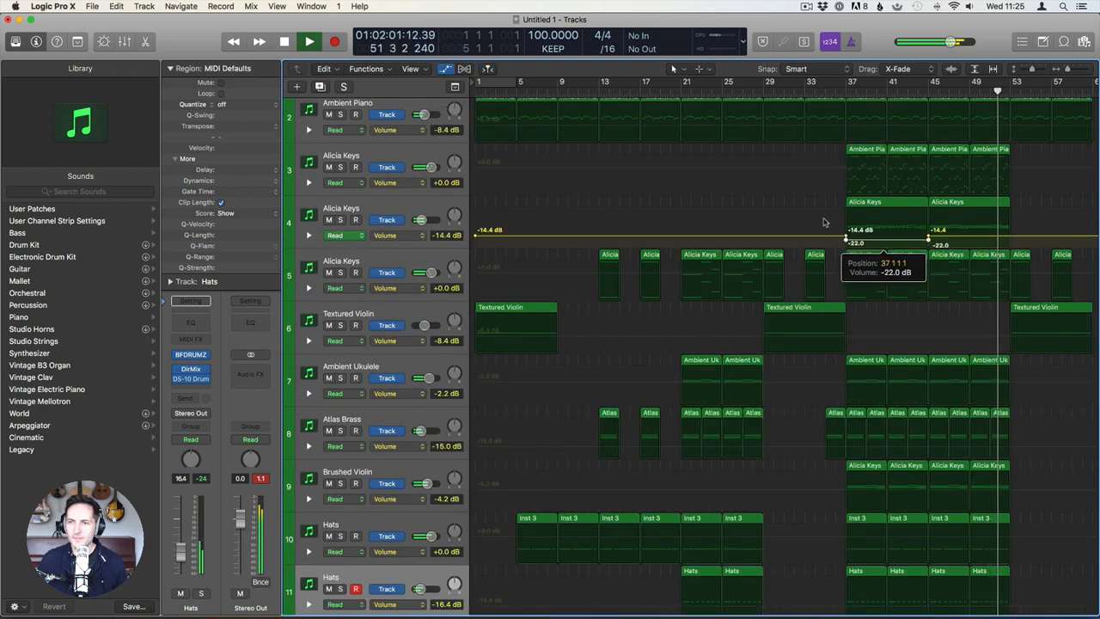
key(a)
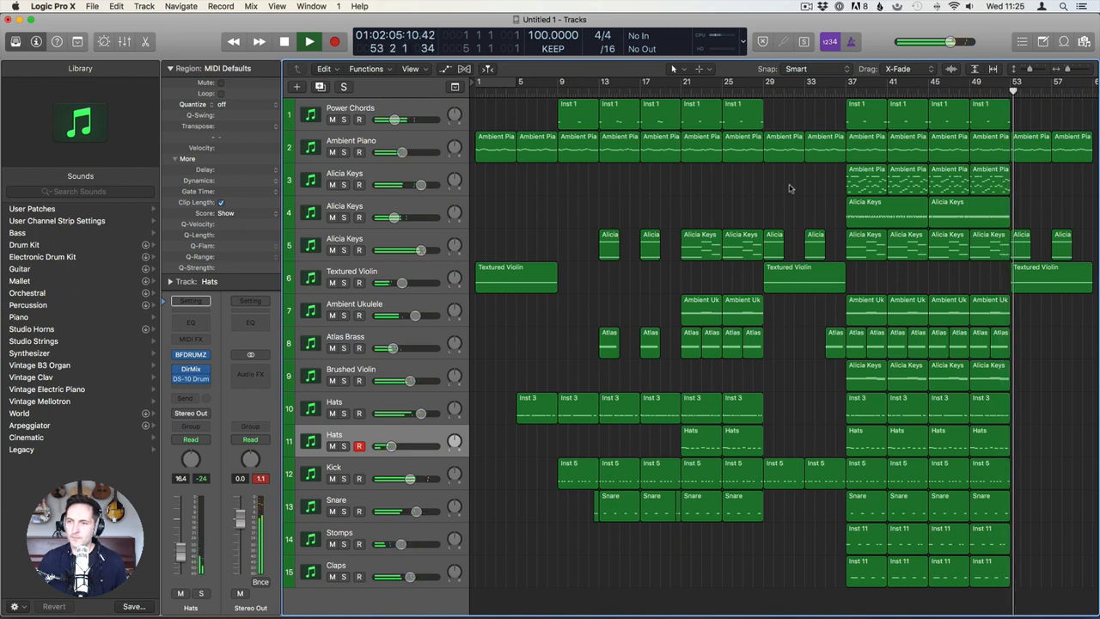
key(space)
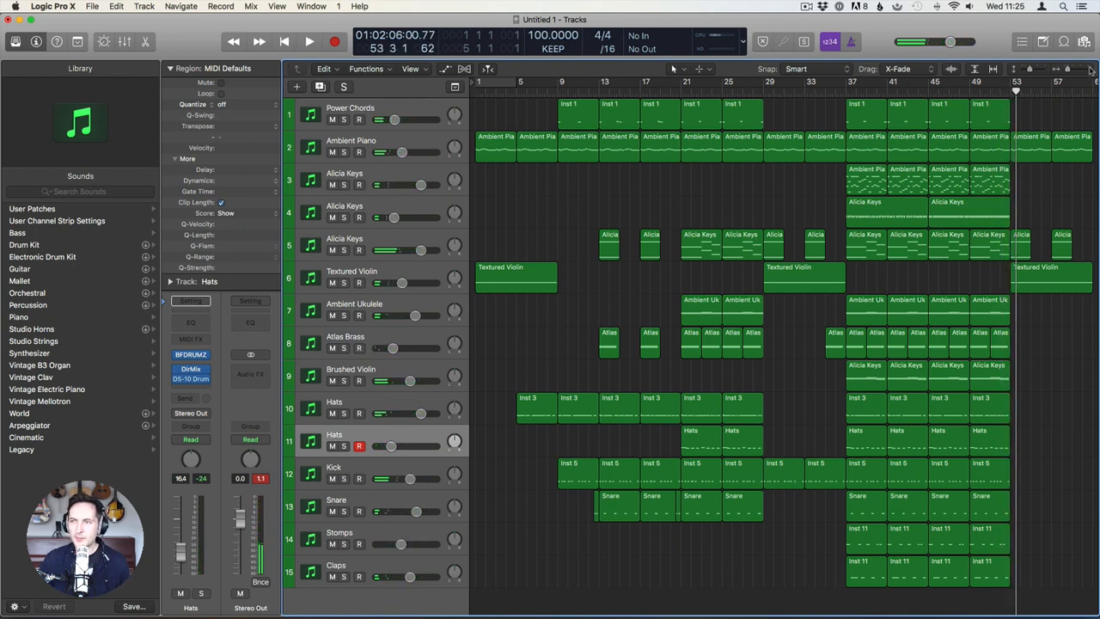
Split the regions on tracks 1–5 at 44 3 1, splitting crossing notes, and delete the pieces before bar 45.
key(super+Right)
key(super+Right)
click(835, 90)
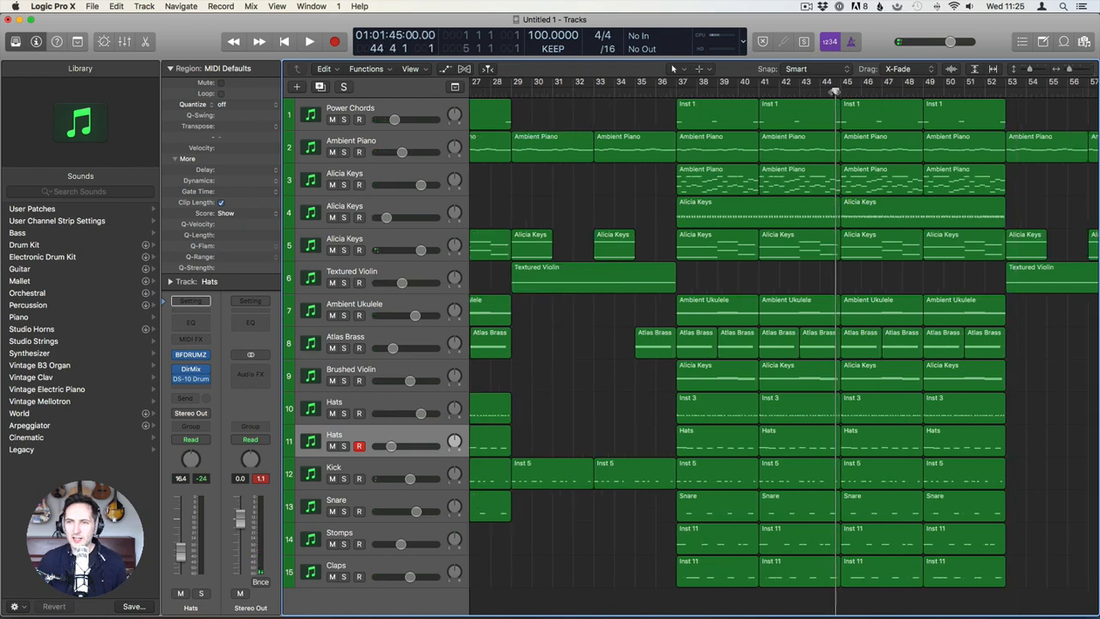
click(831, 91)
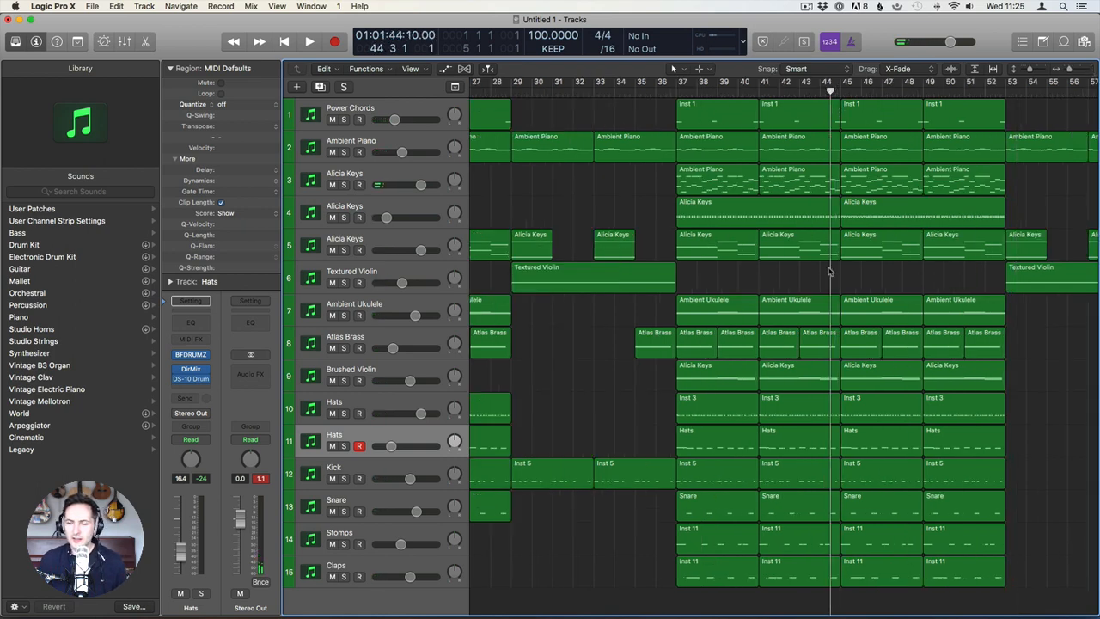
drag(826, 274, 822, 122)
key(super+t)
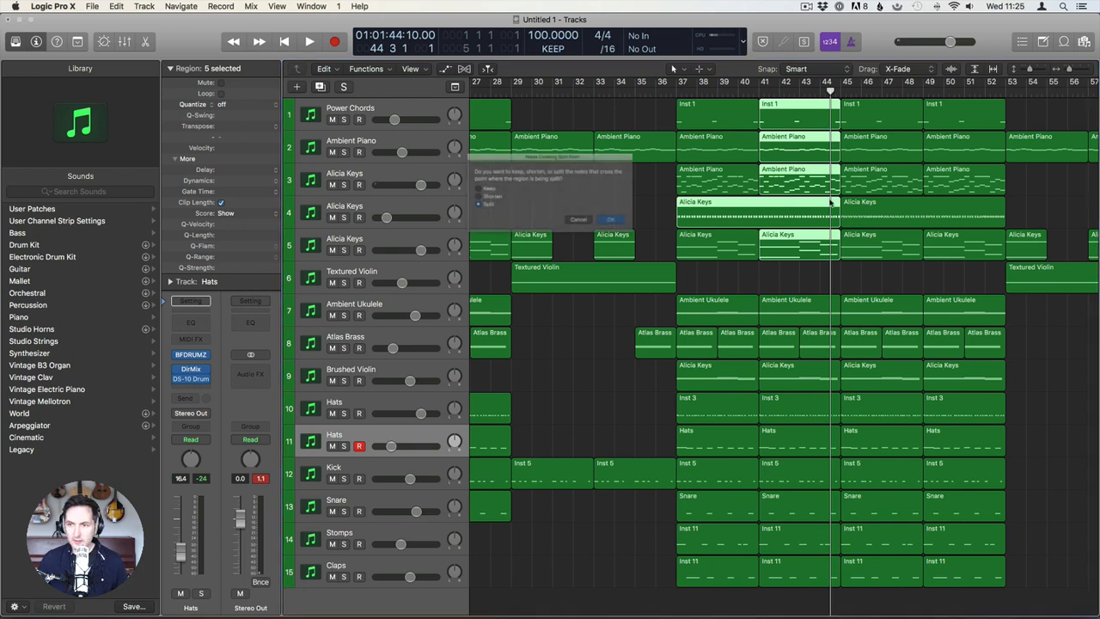
key(Return)
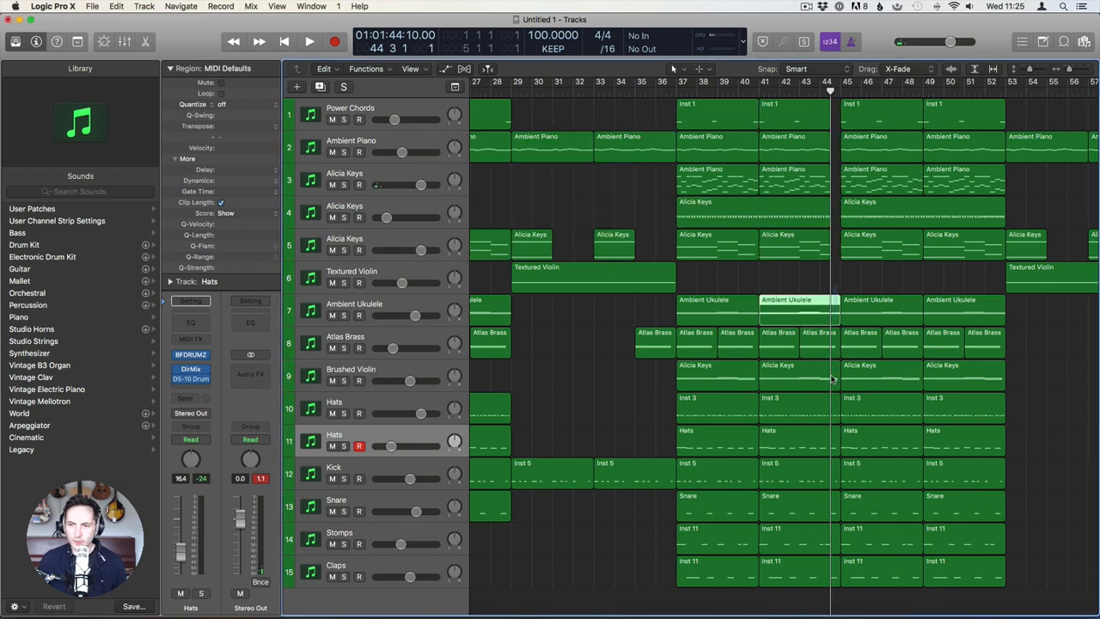
Split the Ambient Ukulele, Atlas Brass and Brushed Violin regions at 44 3 1, remove the pieces before bar 45 and play the transition.
drag(832, 379, 834, 382)
key(super+t)
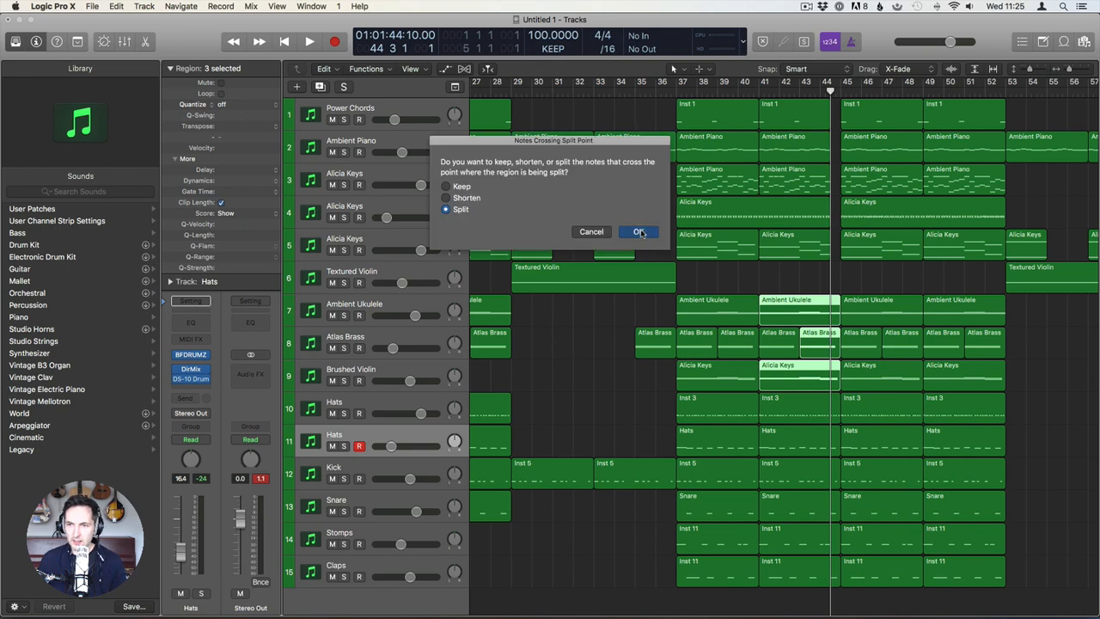
click(640, 233)
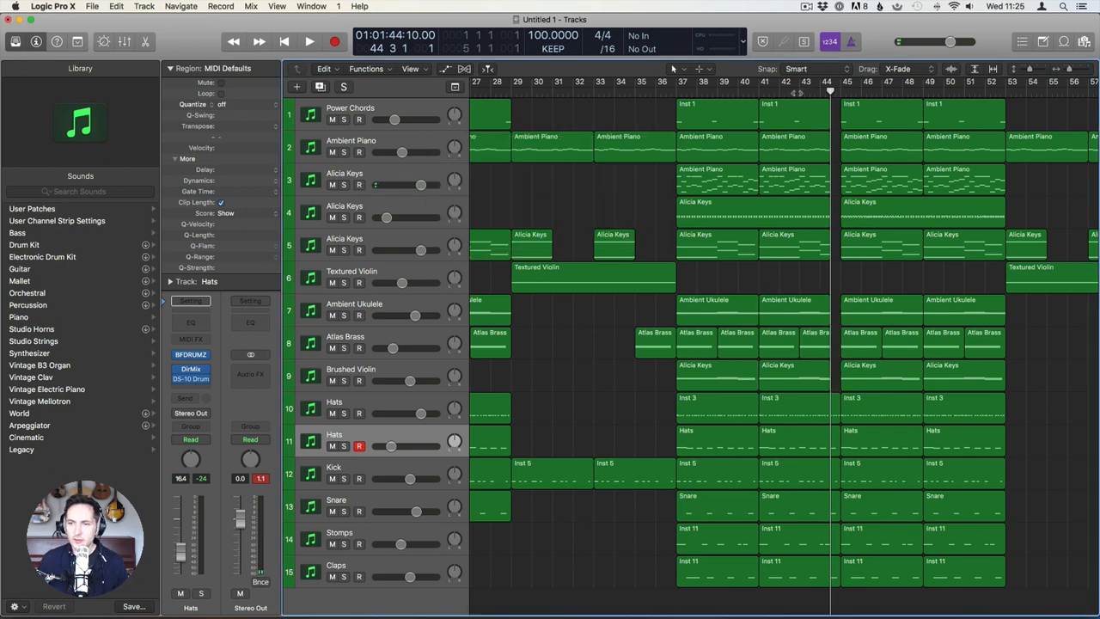
key(space)
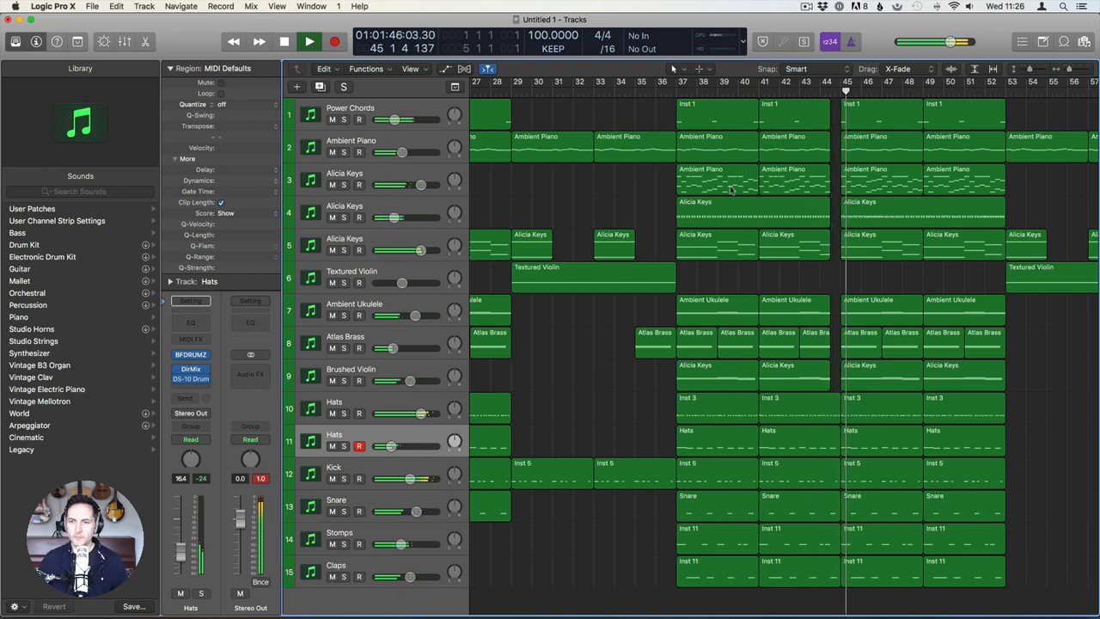
Shorten the track 10 Hats region before bar 45 to end at the break like the tracks above, and play the transition.
drag(831, 403, 837, 403)
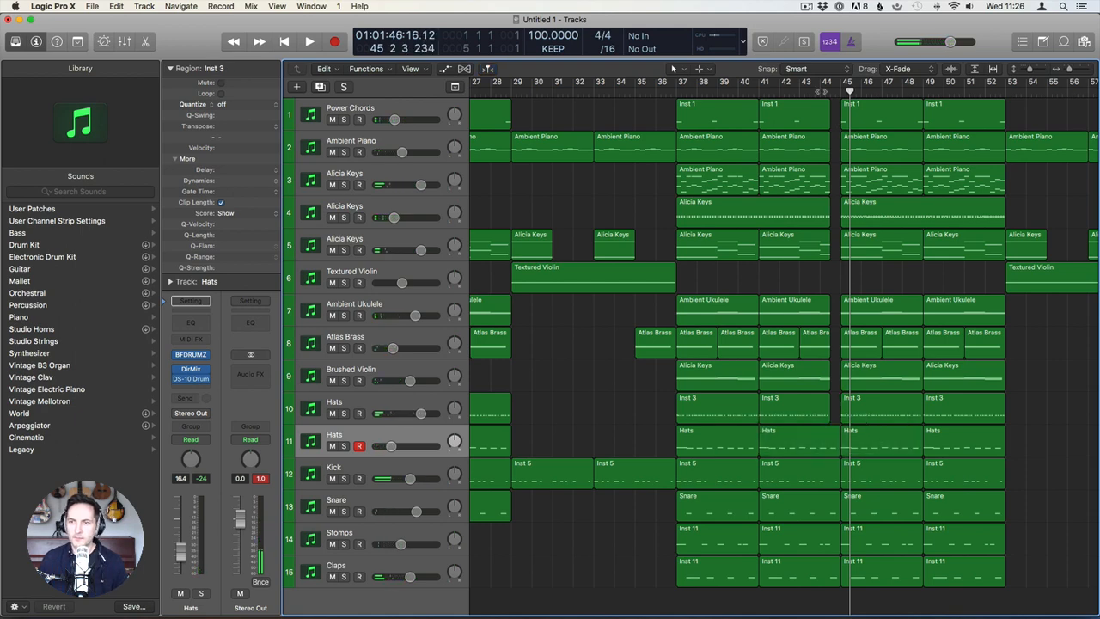
key(space)
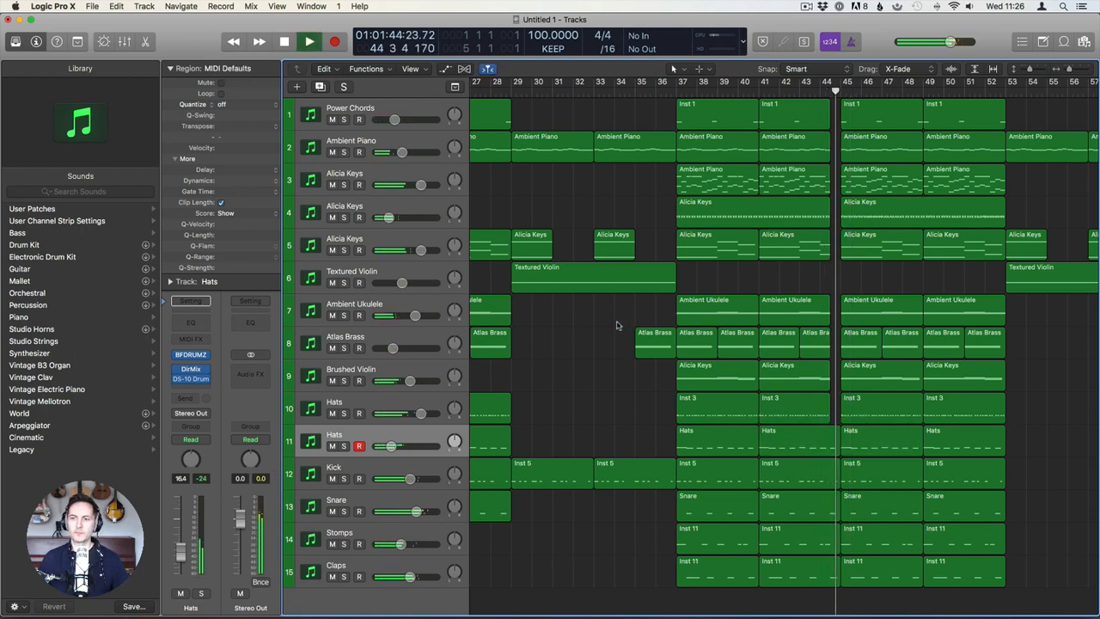
key(space)
Examine the Kick notes leading into bar 45 in the Piano Roll and close the editor.
click(826, 482)
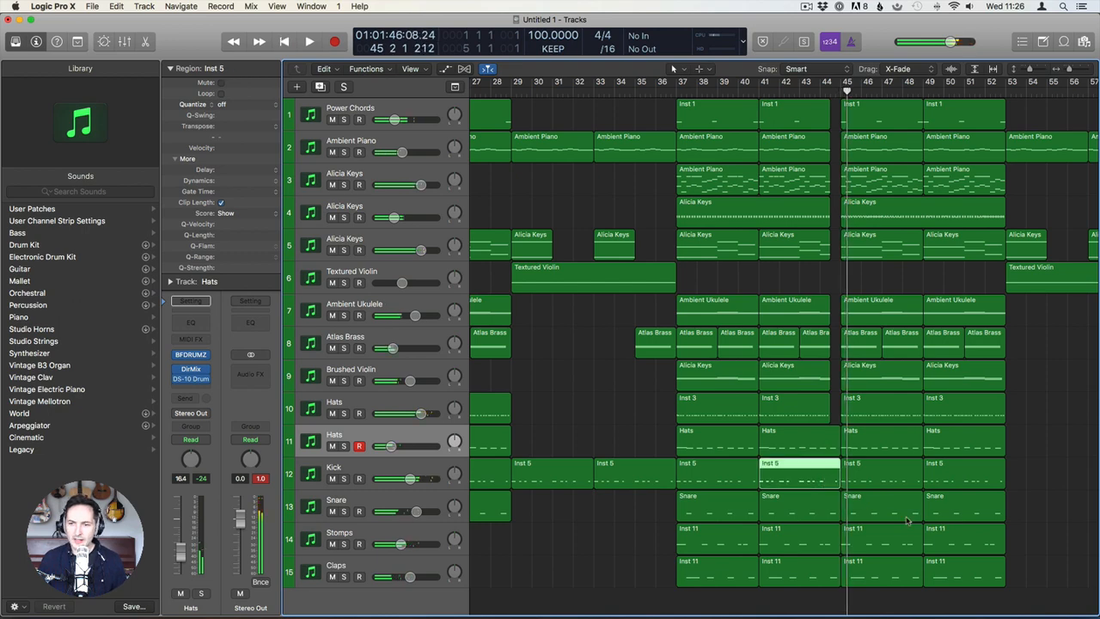
key(p)
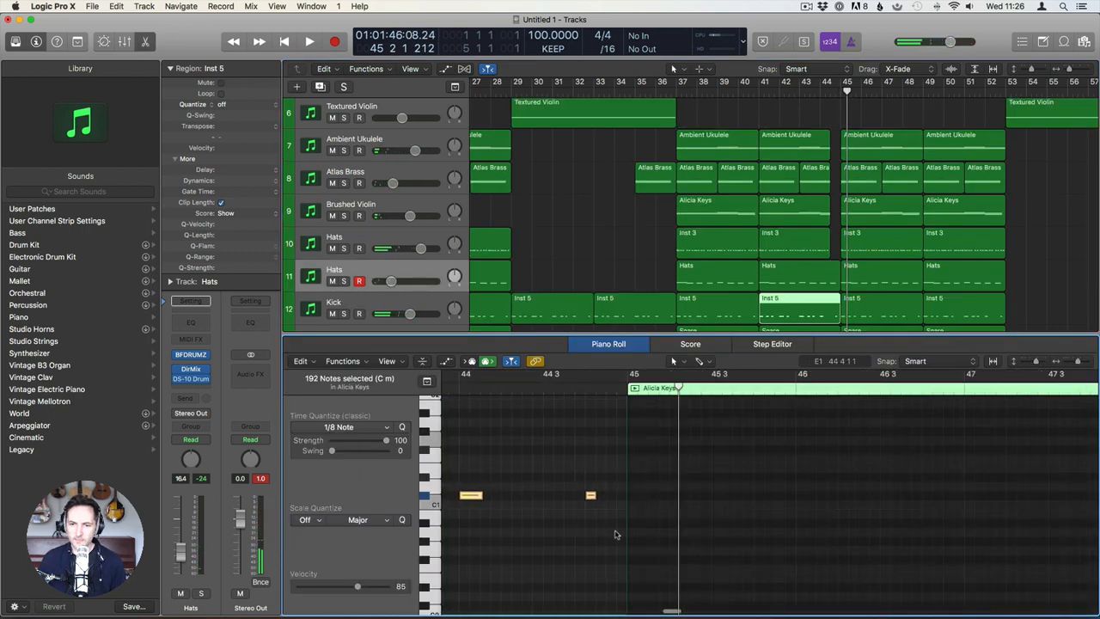
drag(616, 534, 626, 534)
key(p)
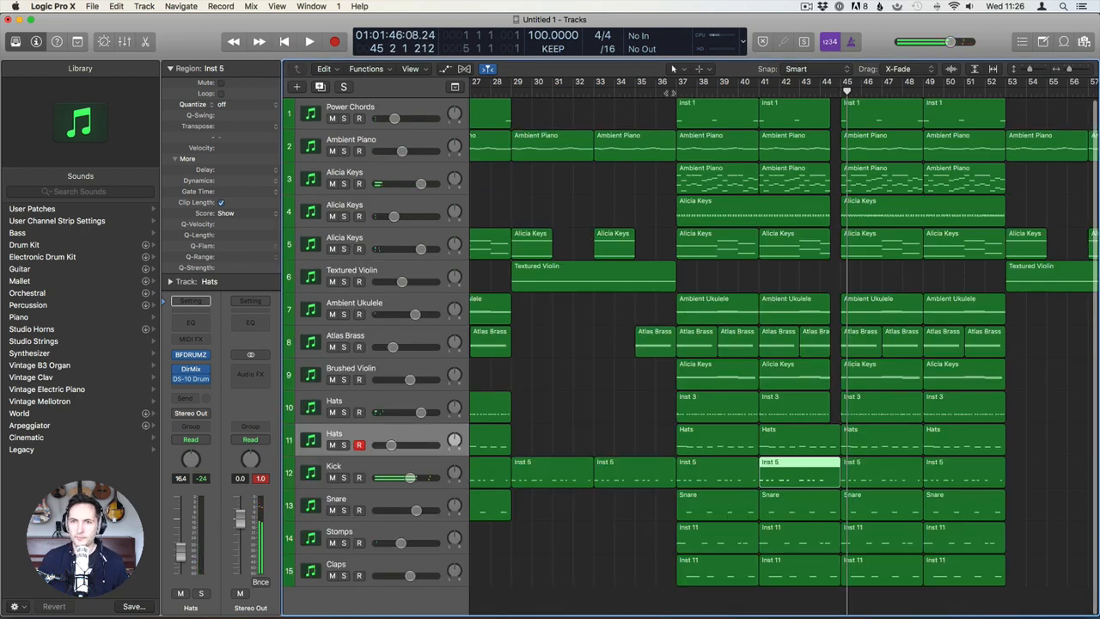
Raise track 4's volume automation slightly from bar 45 onward while playing from just before bar 37, and hide the automation.
click(670, 93)
click(652, 208)
key(space)
key(a)
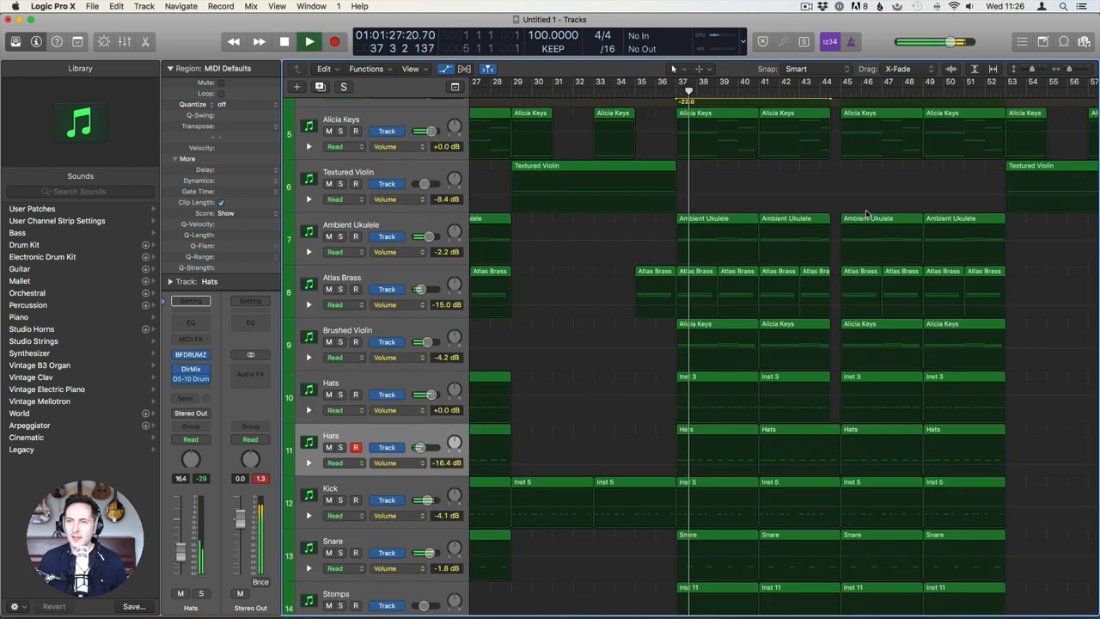
scroll(866, 213, up, 5)
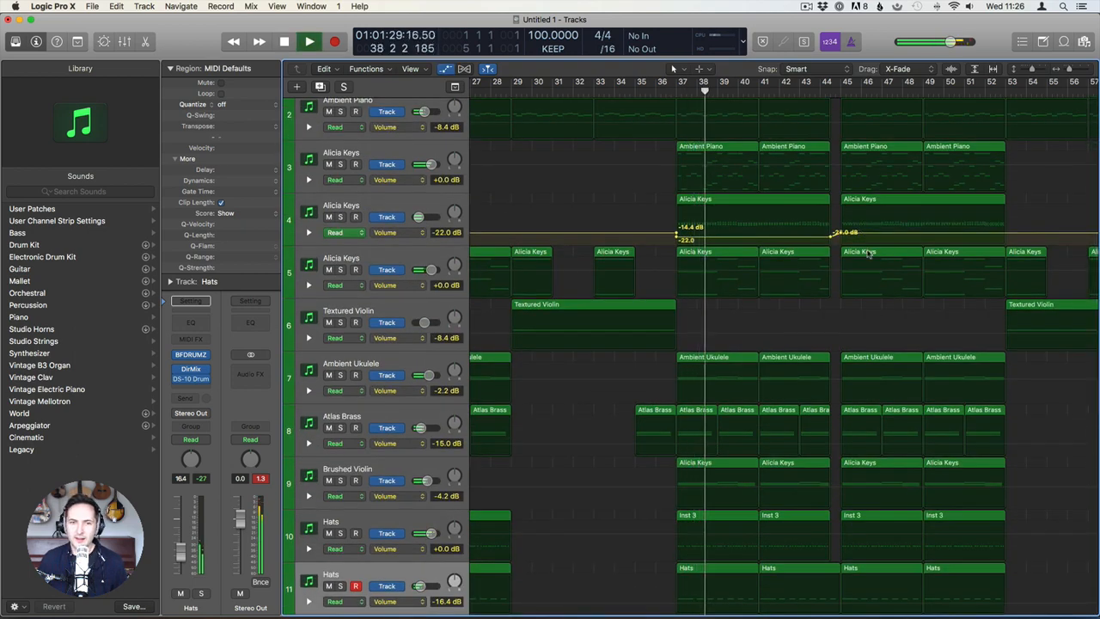
scroll(866, 234, up, 3)
scroll(870, 265, down, 3)
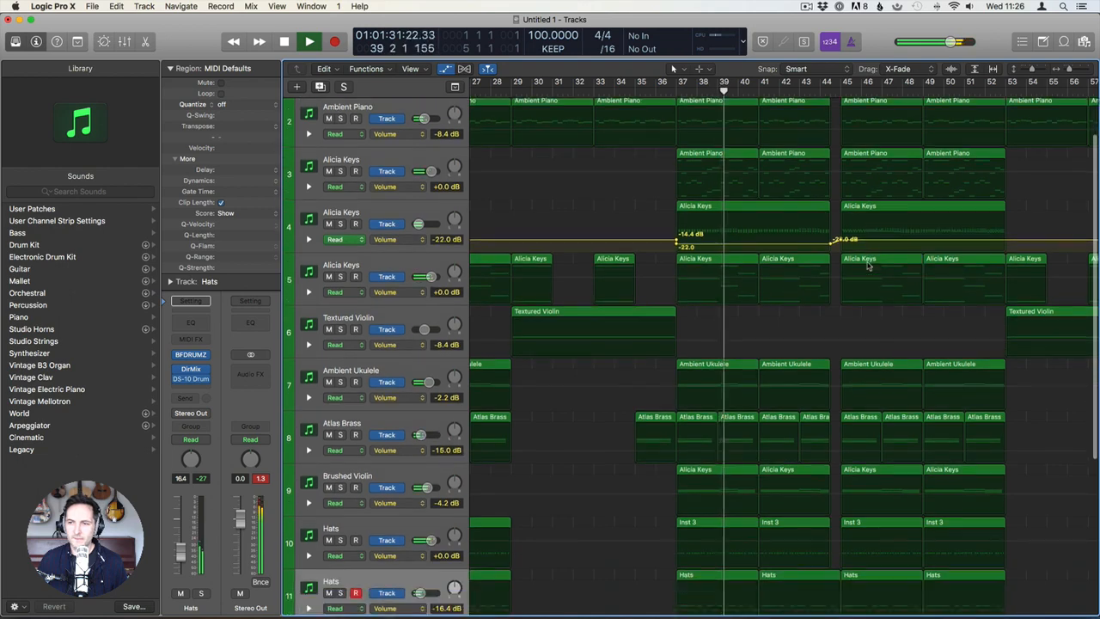
drag(877, 235, 877, 234)
key(a)
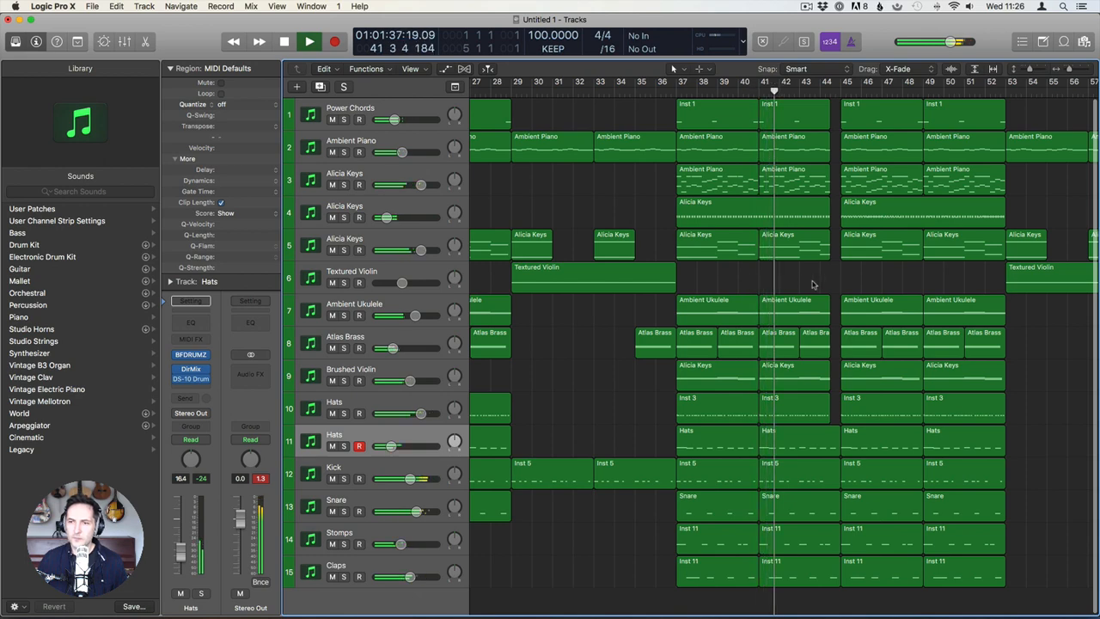
Fit the whole arrangement in view and check the notes of track 4's second Alicia Keys region in the Piano Roll.
key(z)
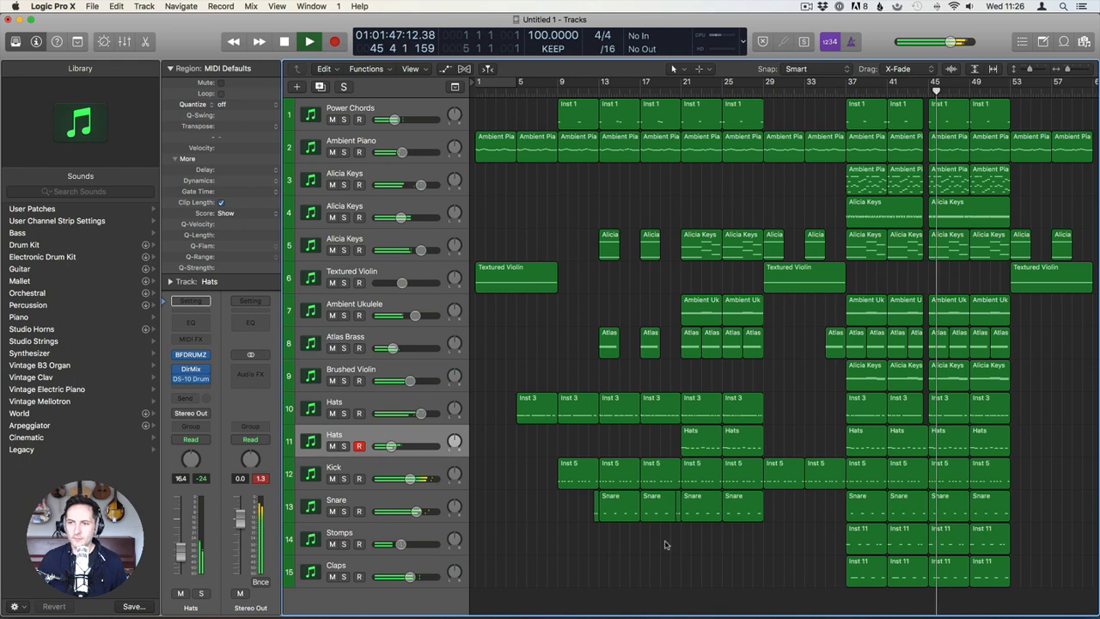
double_click(956, 213)
scroll(695, 490, down, 5)
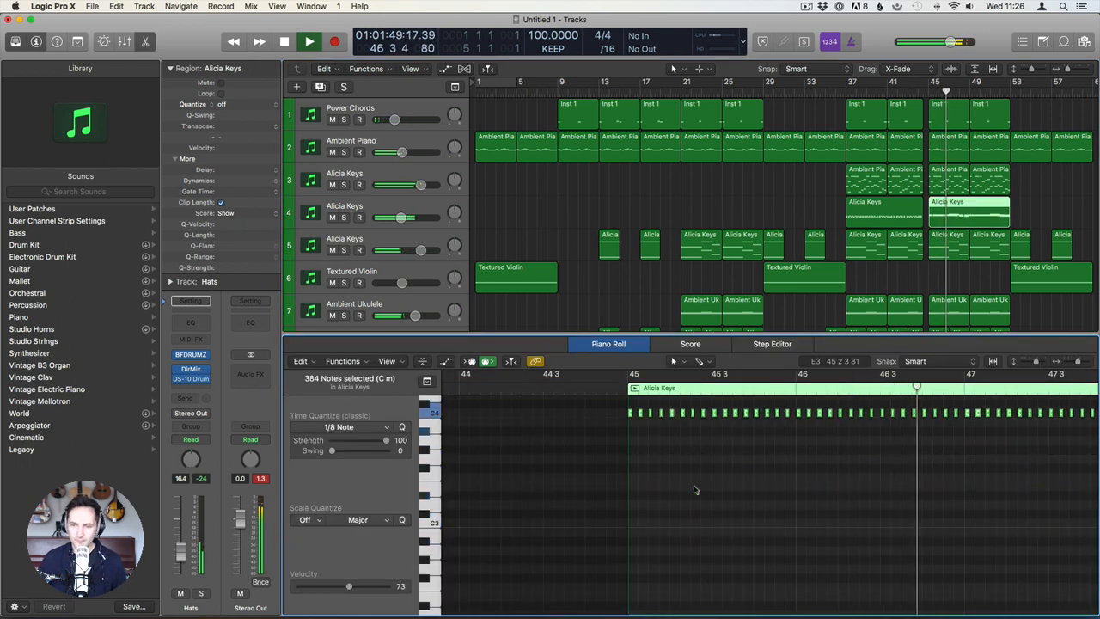
key(e)
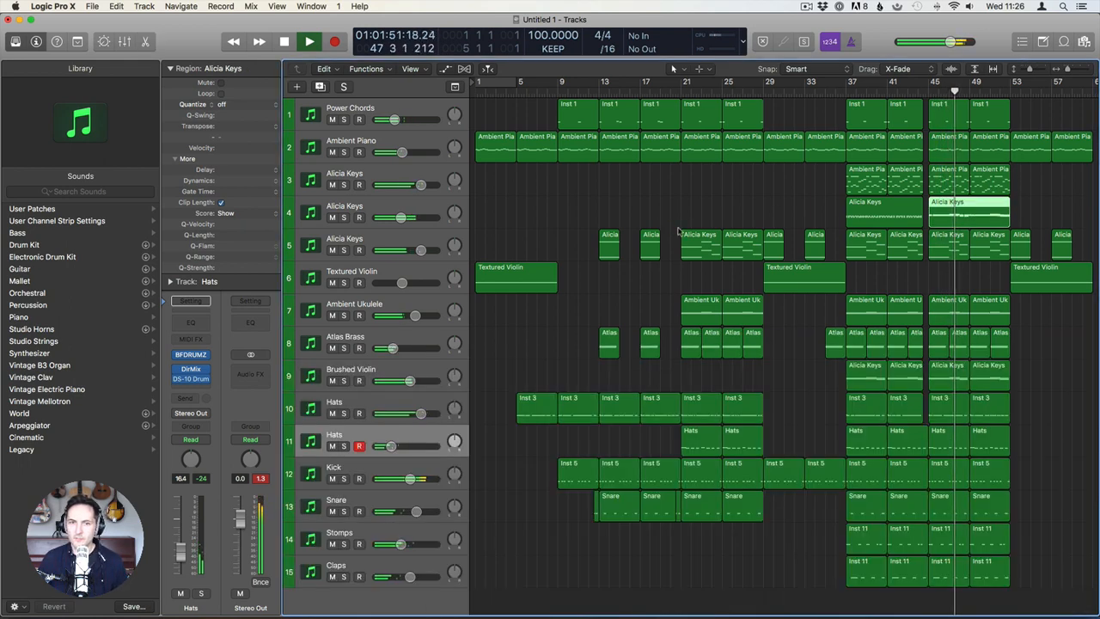
Lower track 4's volume automation slightly across the second Alicia Keys region and hide the automation.
key(a)
drag(950, 234, 948, 239)
key(a)
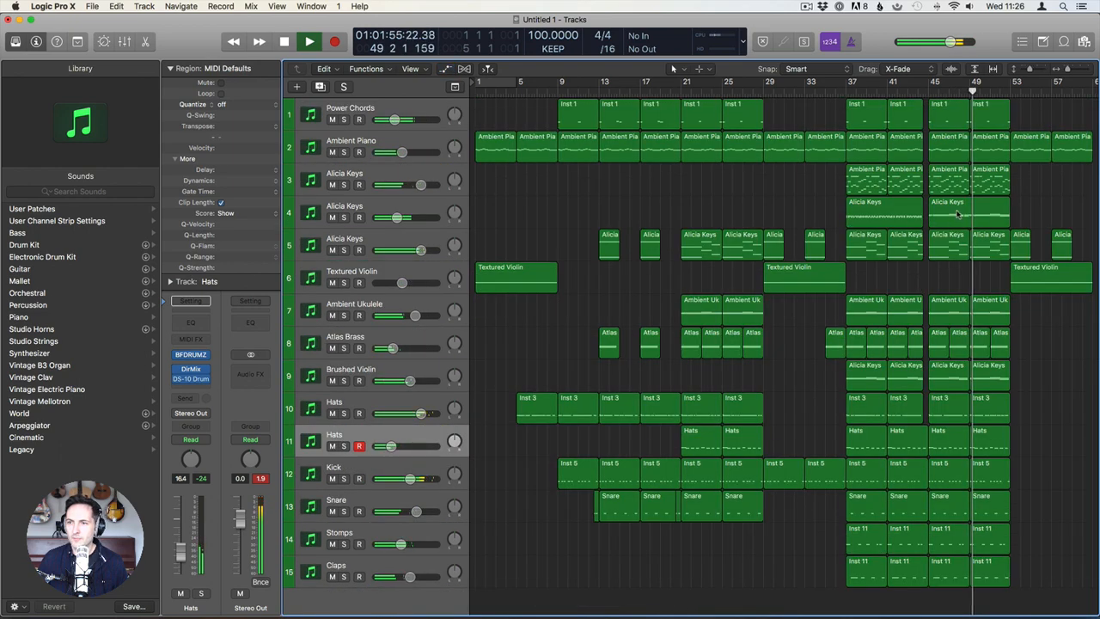
Duplicate all notes of track 4's second Alicia Keys region one octave lower in the Piano Roll.
click(959, 212)
key(e)
key(space)
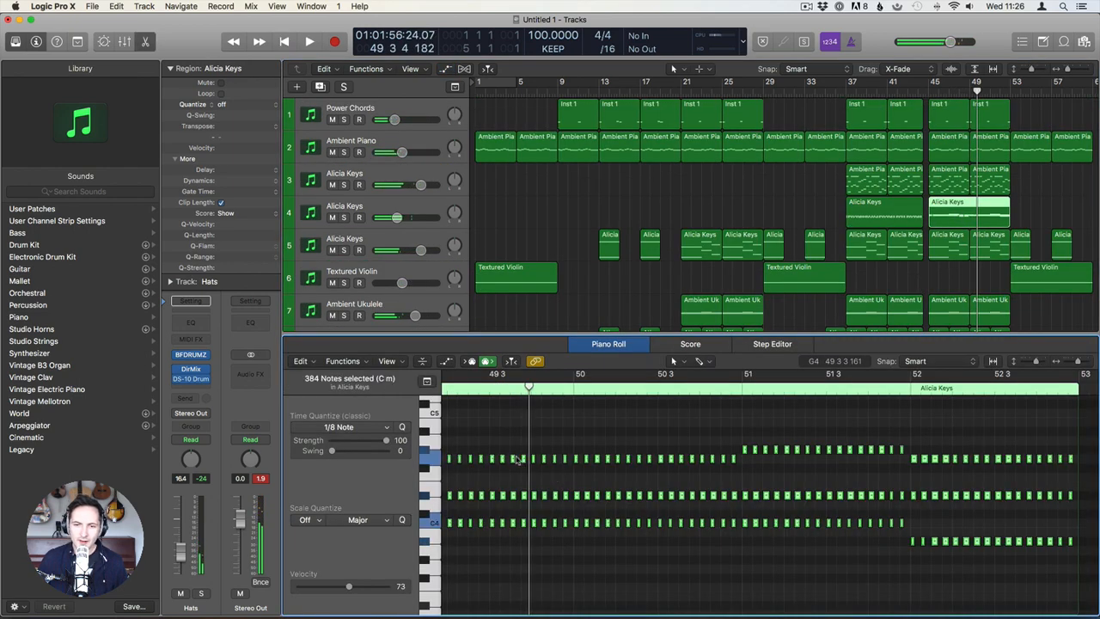
drag(516, 461, 513, 467)
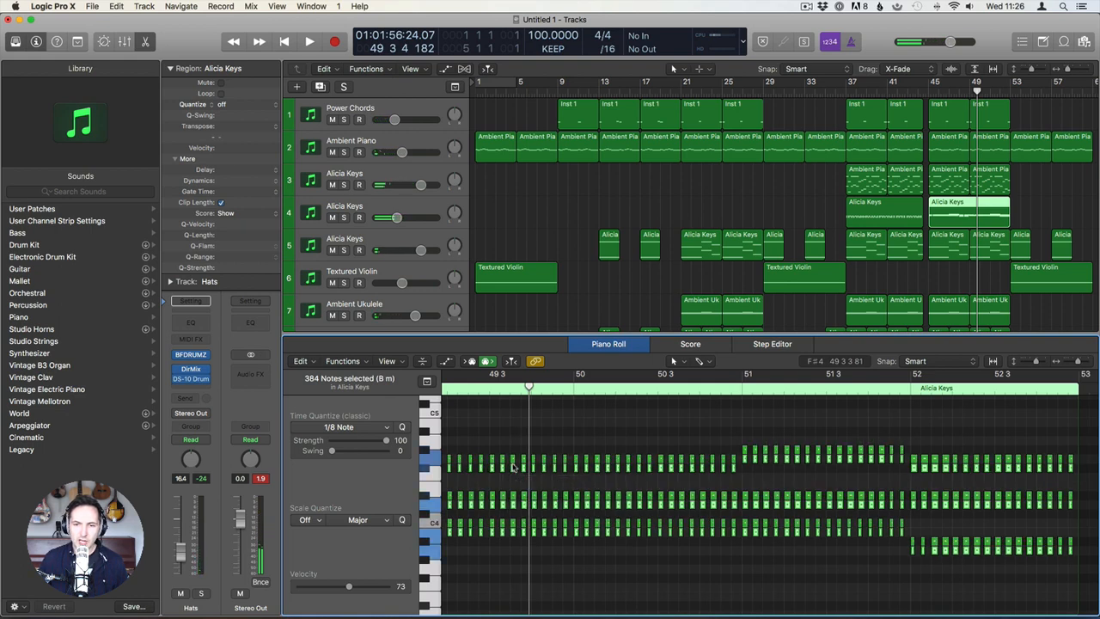
key(alt+Up)
key(alt+shift+Down)
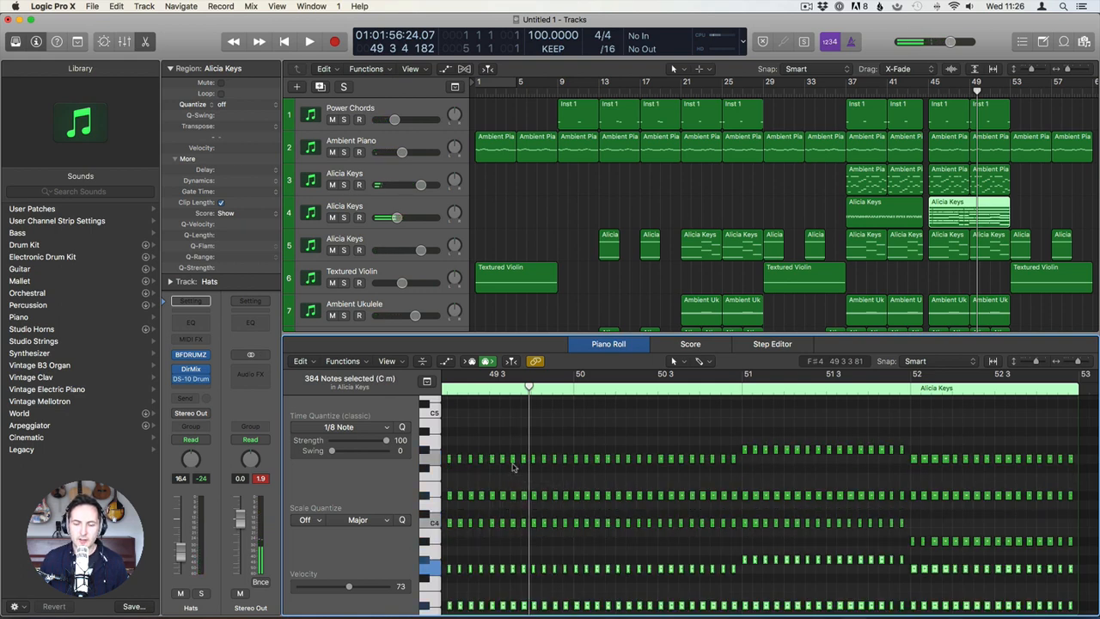
Close the Piano Roll and play the final section from bar 45 to hear the octave layer.
click(930, 92)
key(space)
key(p)
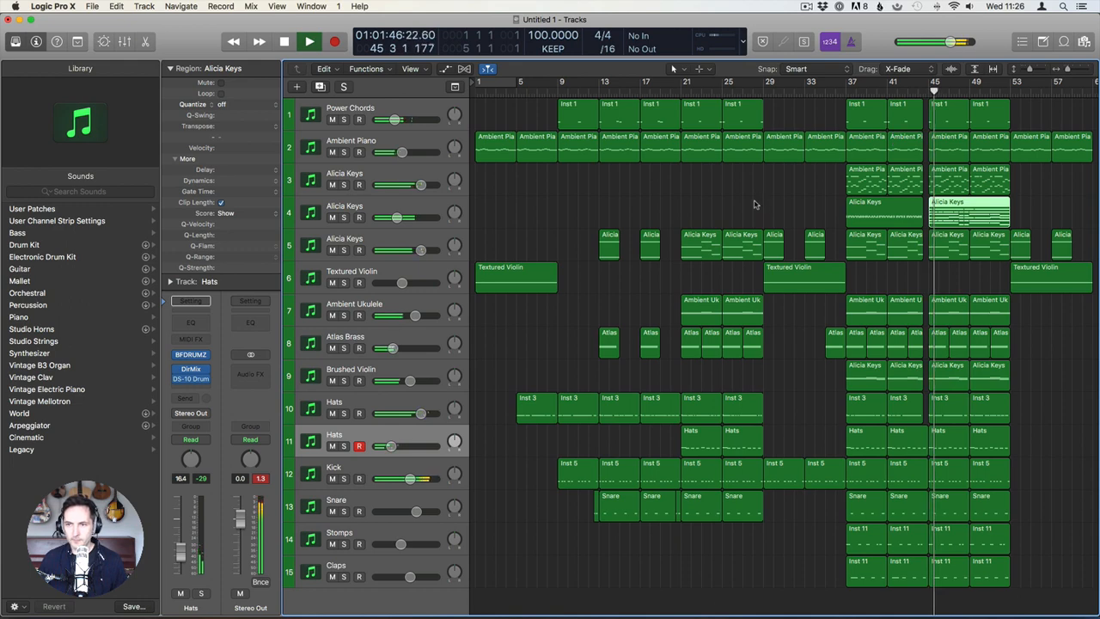
click(754, 205)
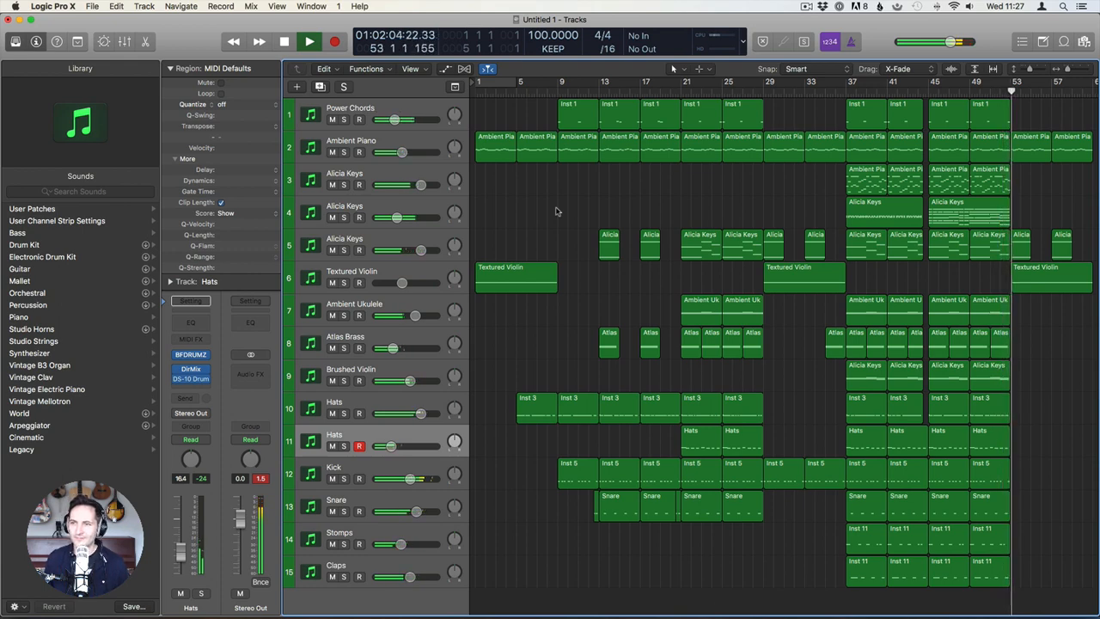
Insert the iZotope Ozone 8 plug-in on the Stereo Out channel and close its window.
click(266, 371)
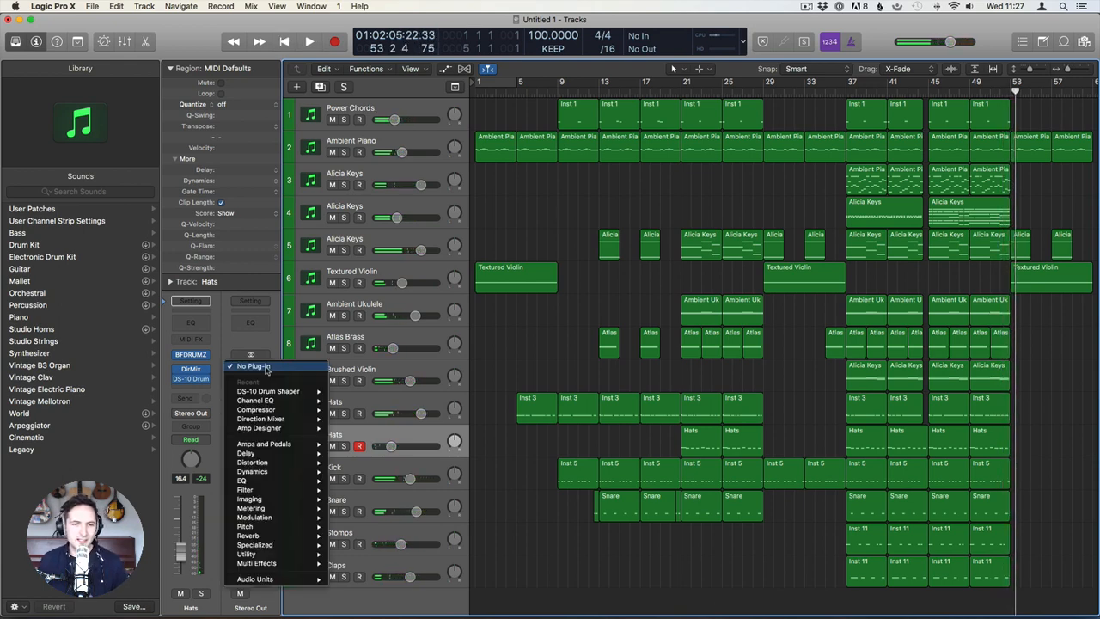
mouse_move(298, 583)
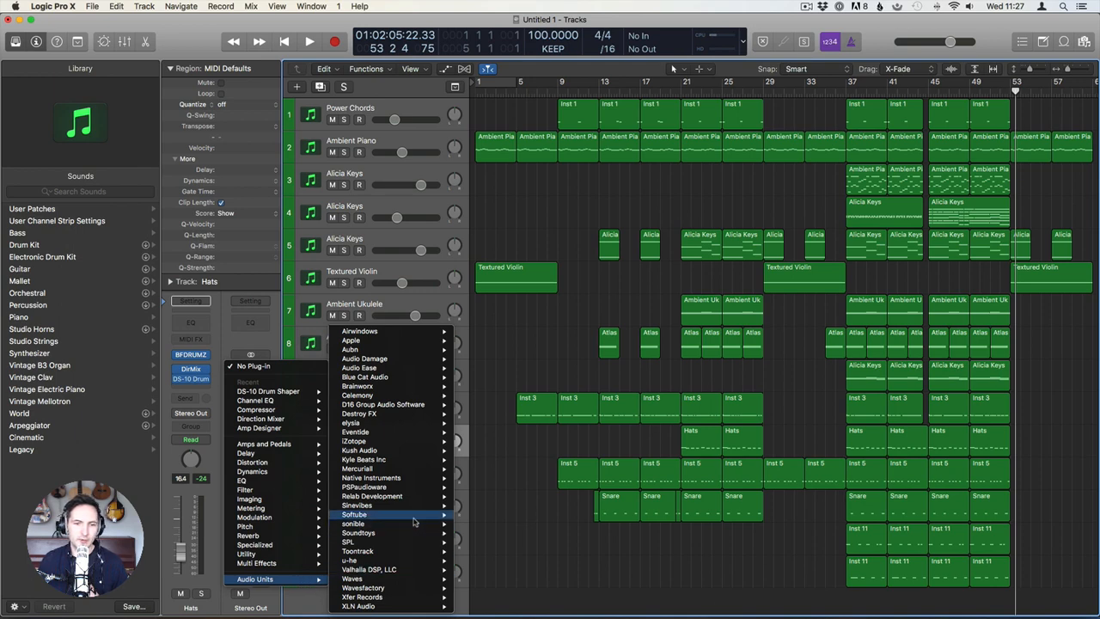
mouse_move(354, 441)
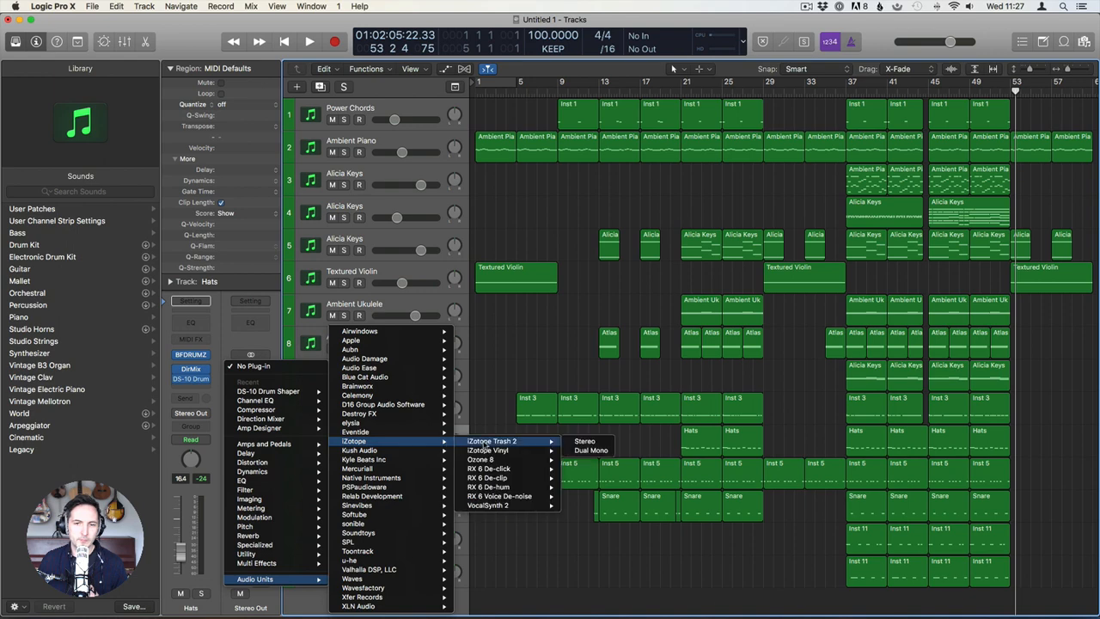
mouse_move(503, 455)
click(602, 459)
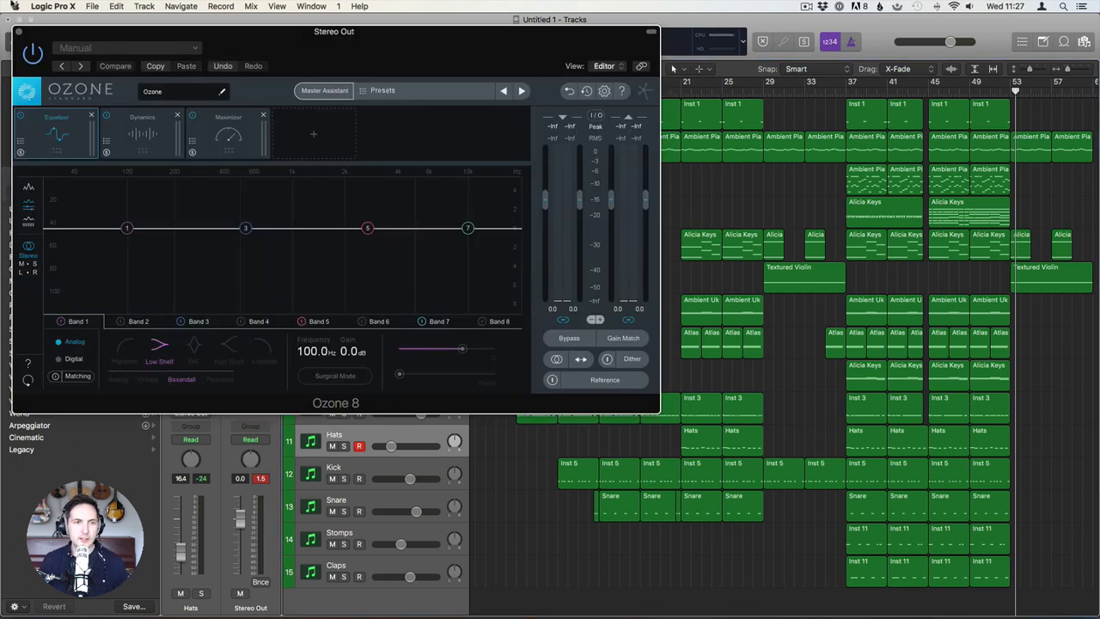
click(17, 31)
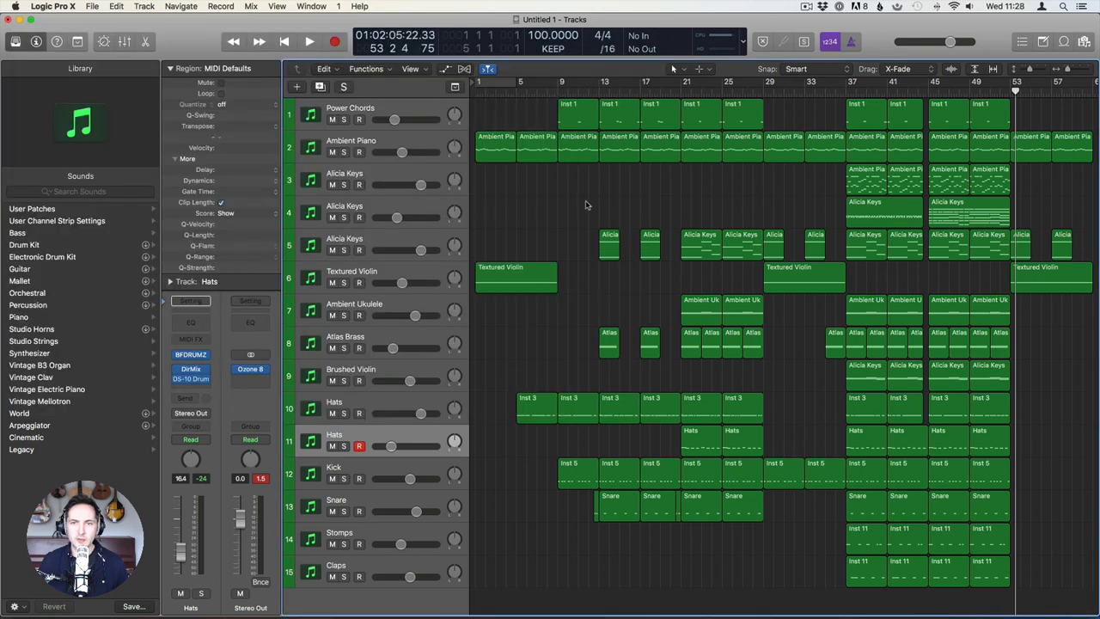
Insert a Channel EQ on the Ambient Piano track, play the song from the start and cut the piano's low frequencies.
key(Return)
click(378, 139)
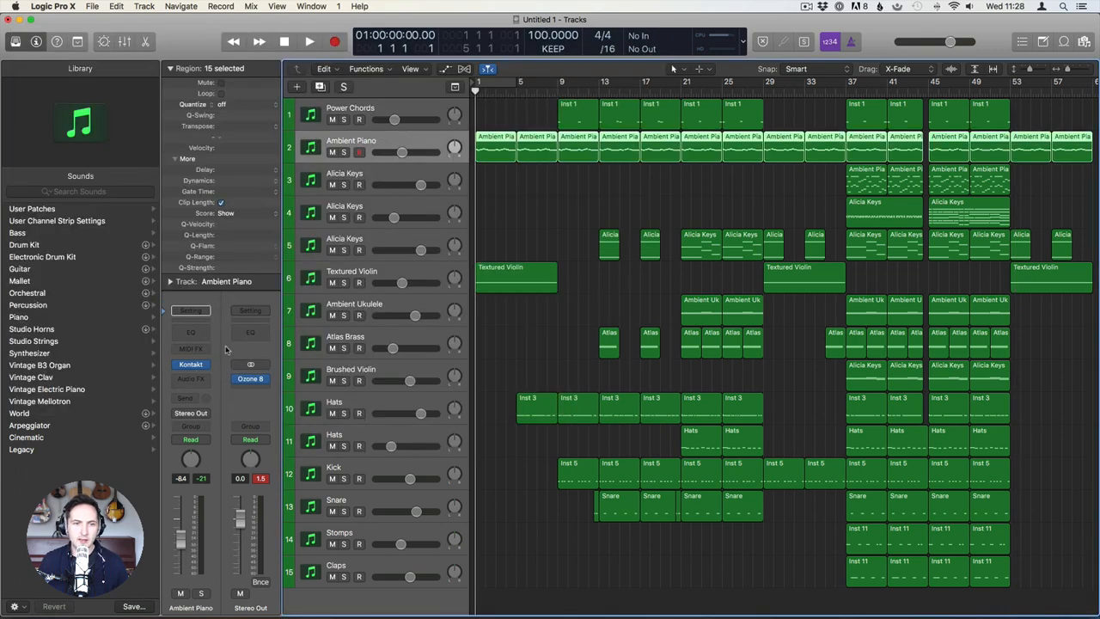
click(202, 340)
key(space)
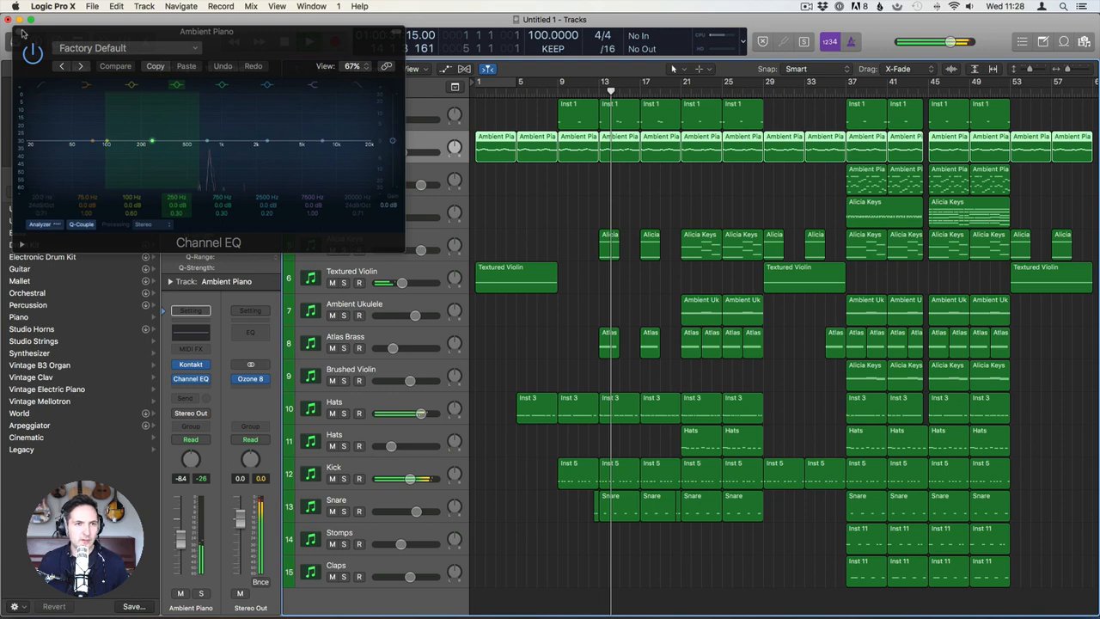
click(40, 225)
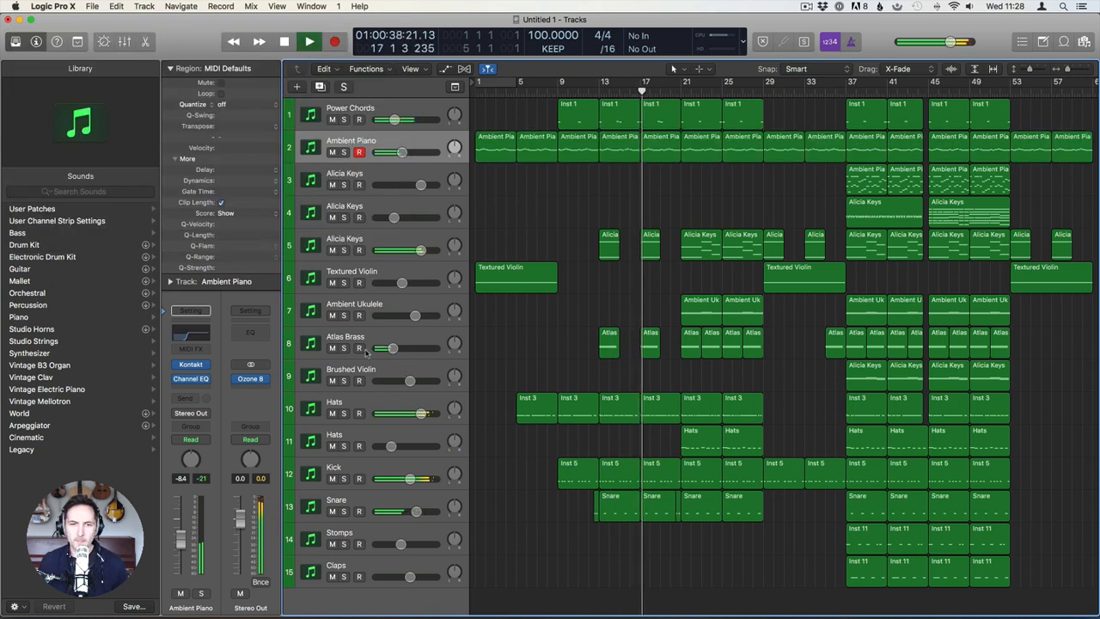
Insert a stereo Single Band EQ on the Atlas Brass track and set its Low Cut to 430 Hz during playback.
click(363, 341)
click(200, 379)
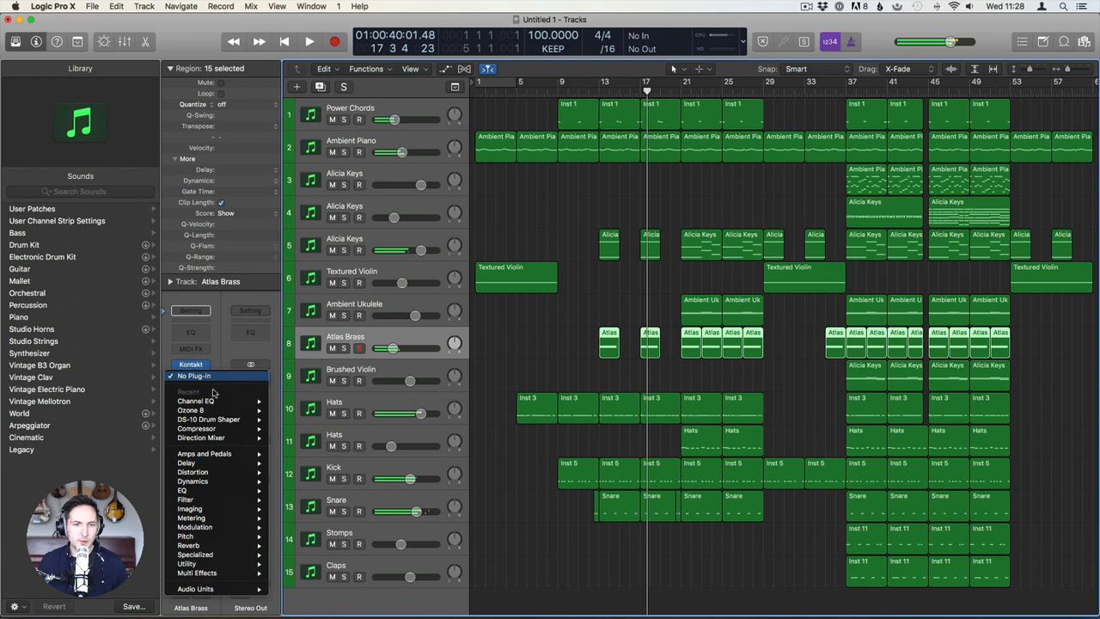
mouse_move(230, 496)
mouse_move(331, 518)
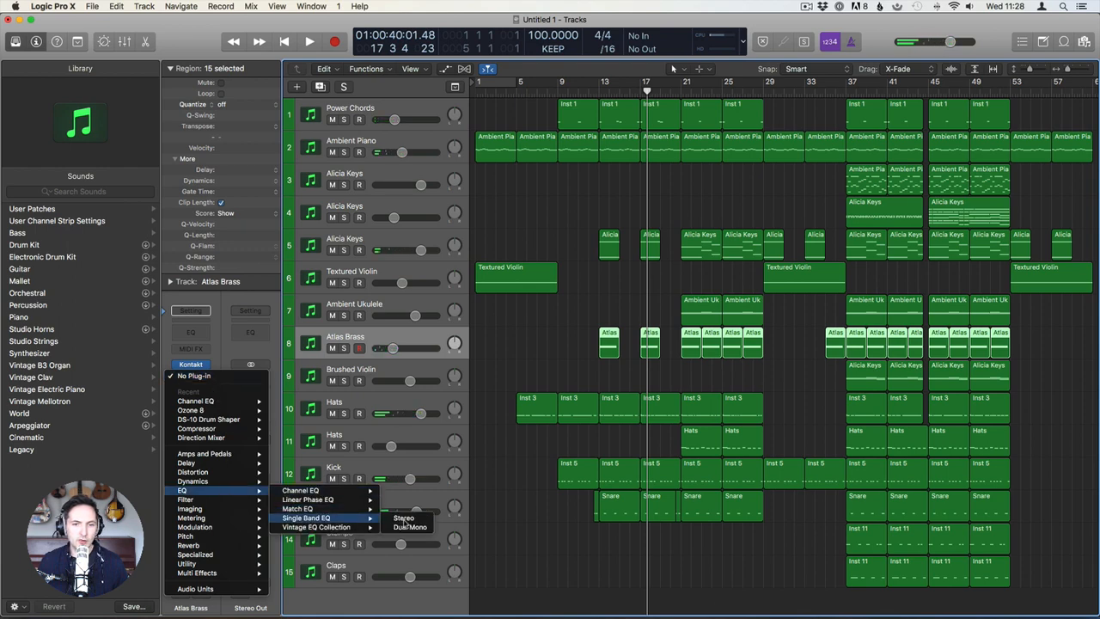
click(404, 517)
key(space)
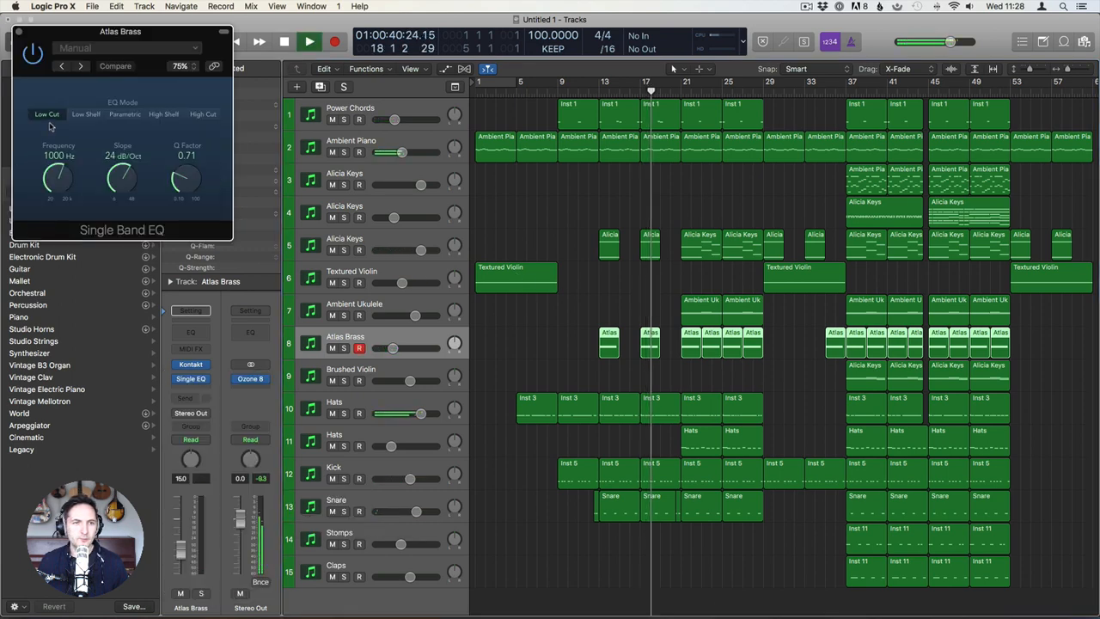
mouse_move(66, 183)
mouse_down()
mouse_move(73, 214)
mouse_move(73, 198)
mouse_up()
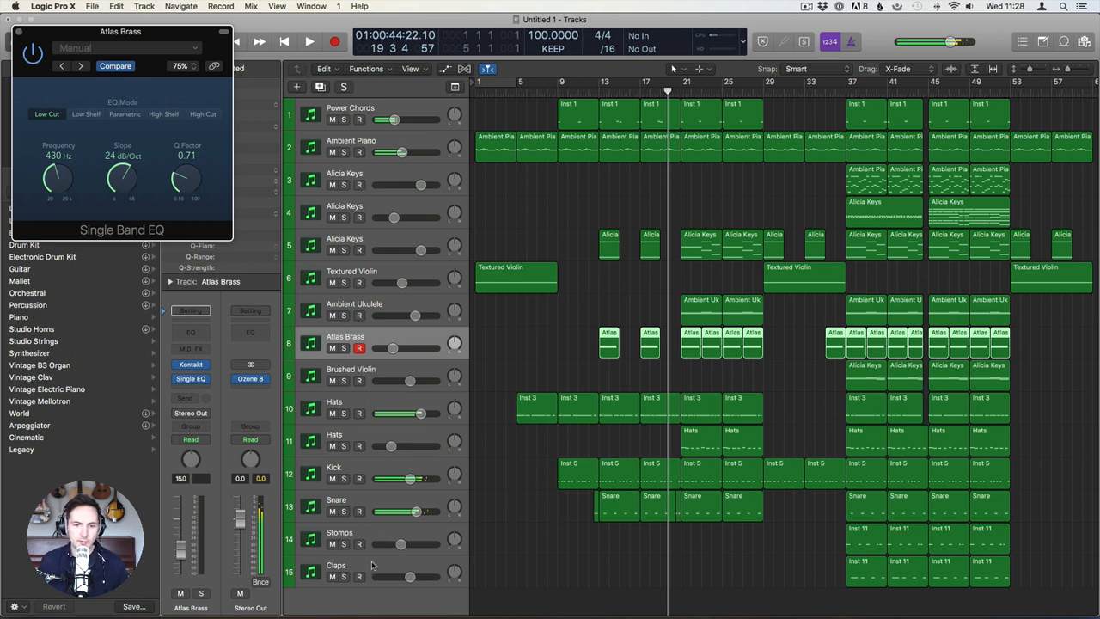
Group the drum tracks from Hats to Claps into a Summing Stack and collapse it.
click(395, 411)
right_click(381, 402)
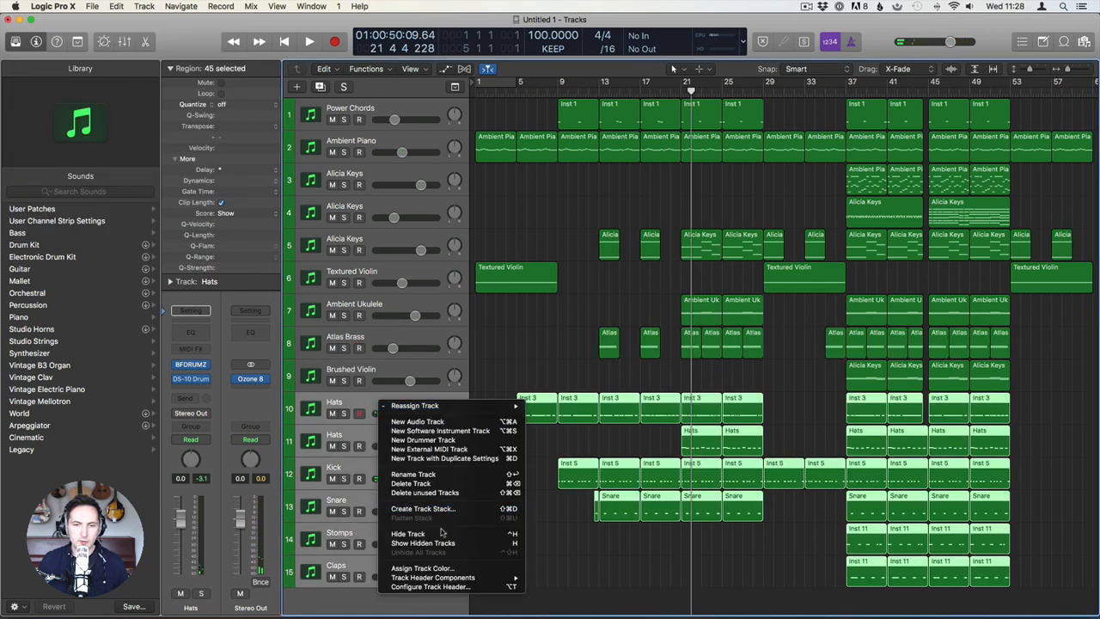
click(453, 509)
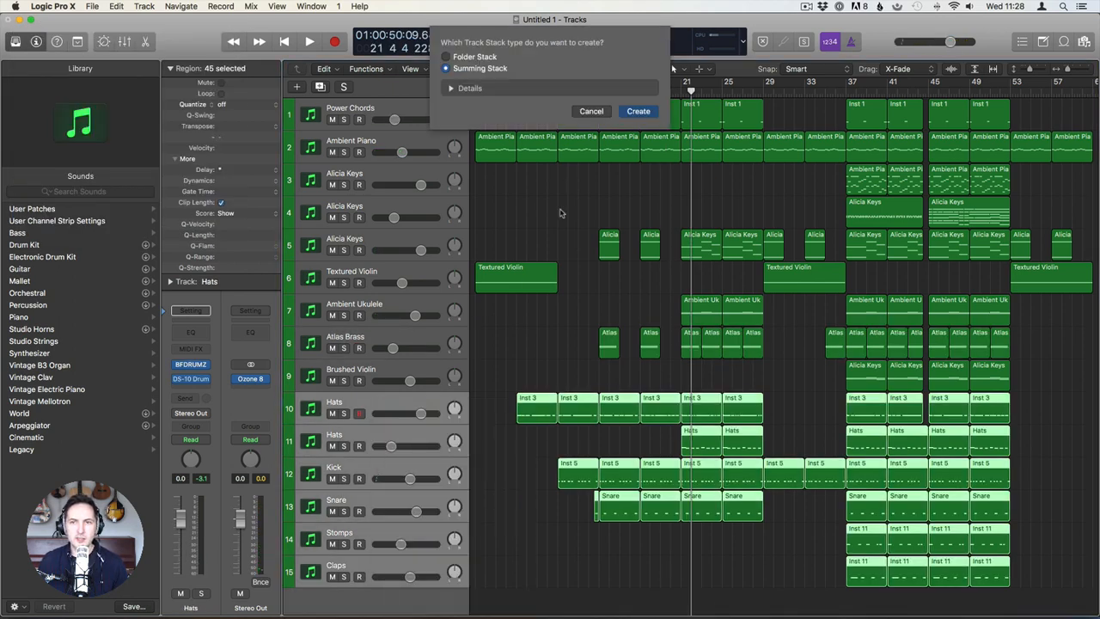
key(Return)
click(304, 408)
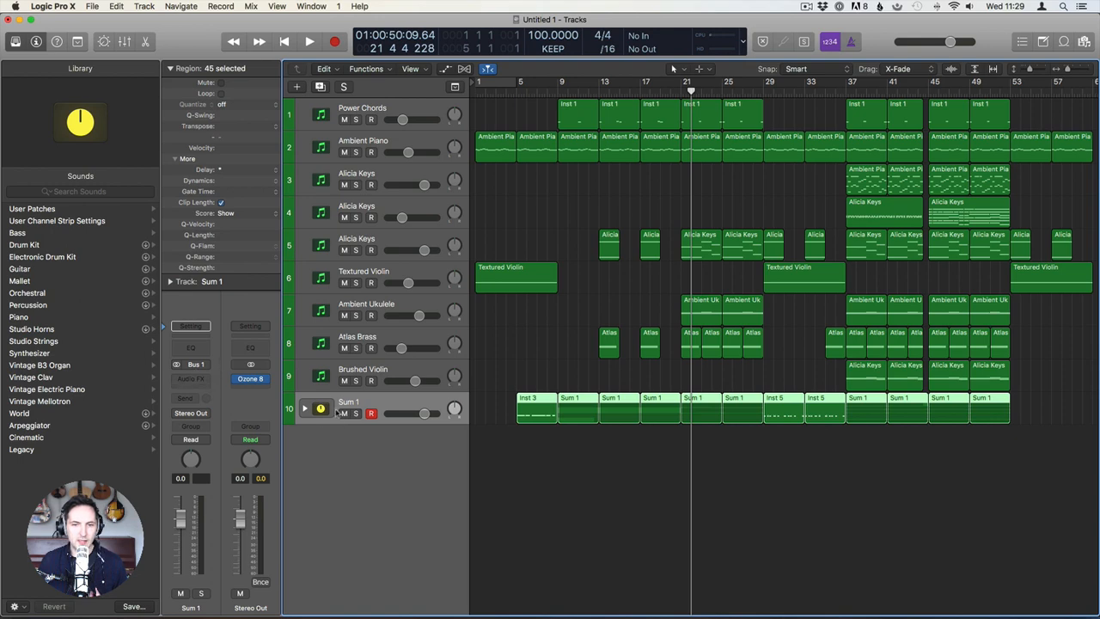
Add a send to Bus 2 on the drum summing stack's channel.
click(196, 398)
mouse_move(208, 448)
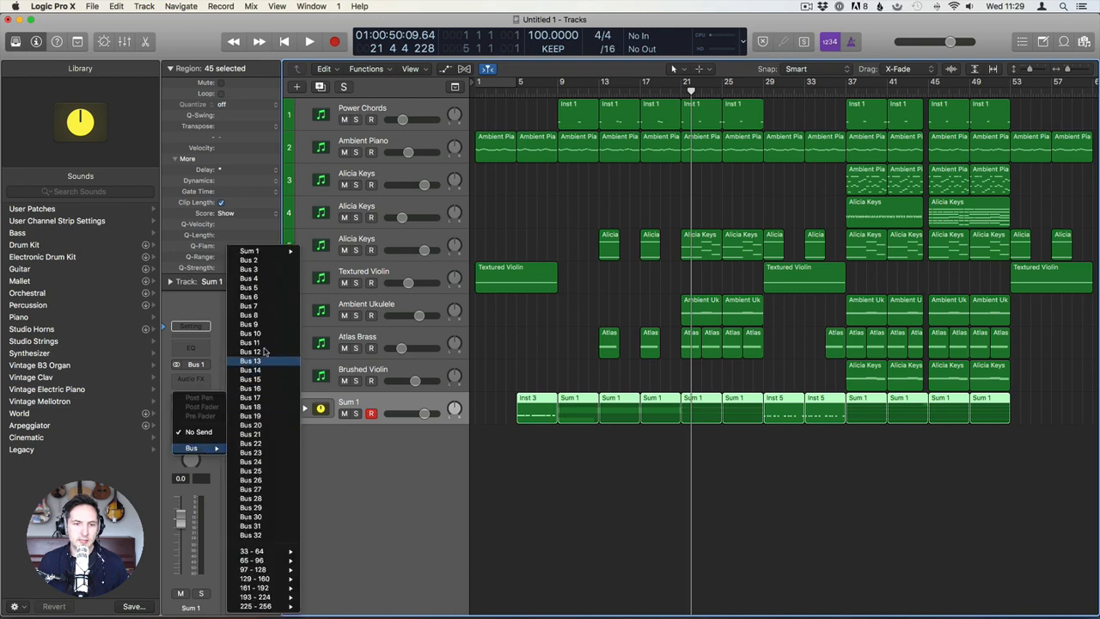
click(216, 480)
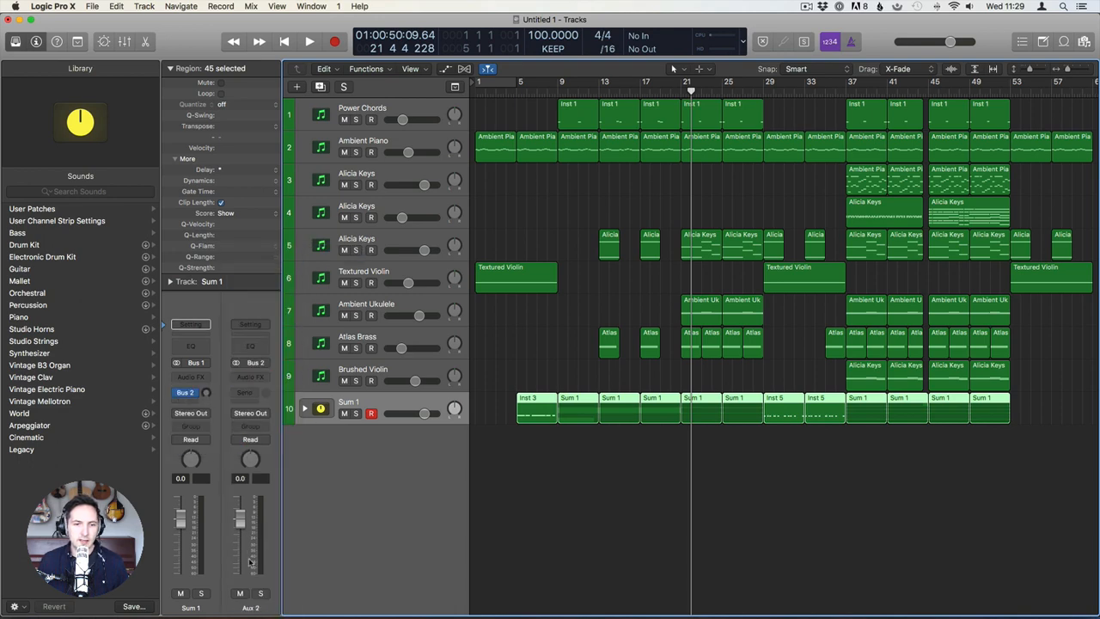
Rename the Aux 2 channel as SMASH DRUMS.
double_click(250, 607)
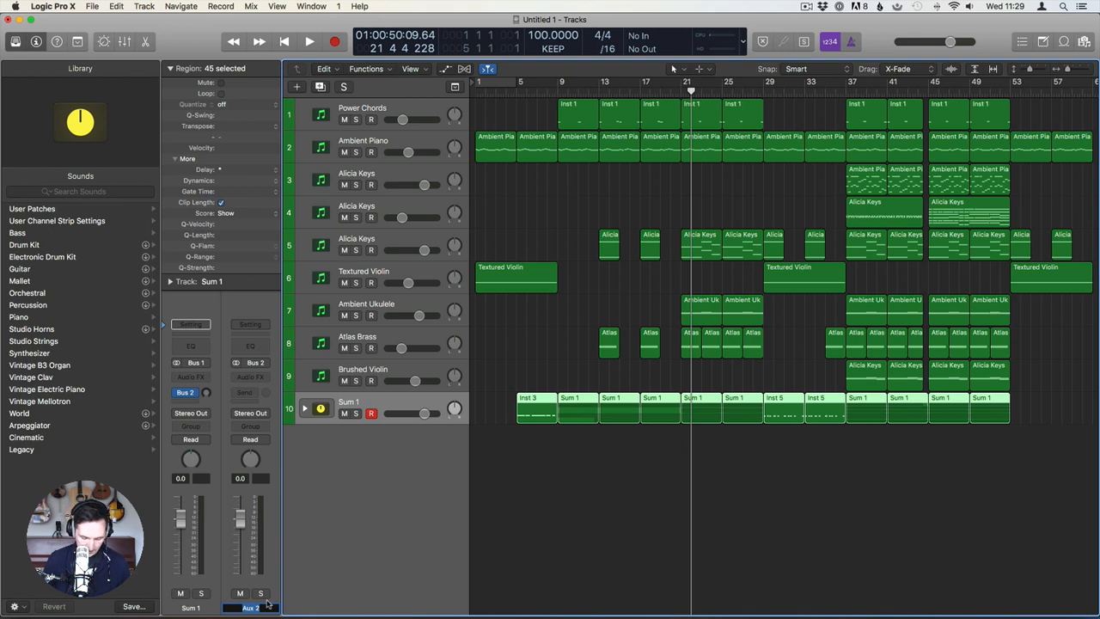
text(SMASH DRUMS)
key(Return)
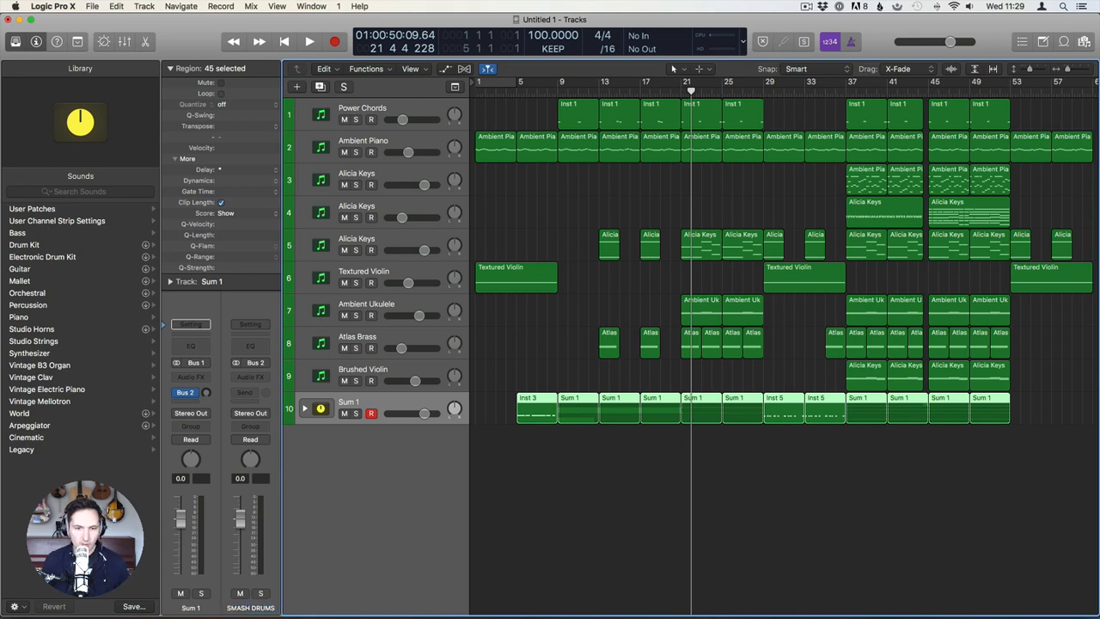
Insert a Compressor on the SMASH DRUMS channel, switch it to Classic VCA, and use a very low threshold with a very high ratio.
click(258, 379)
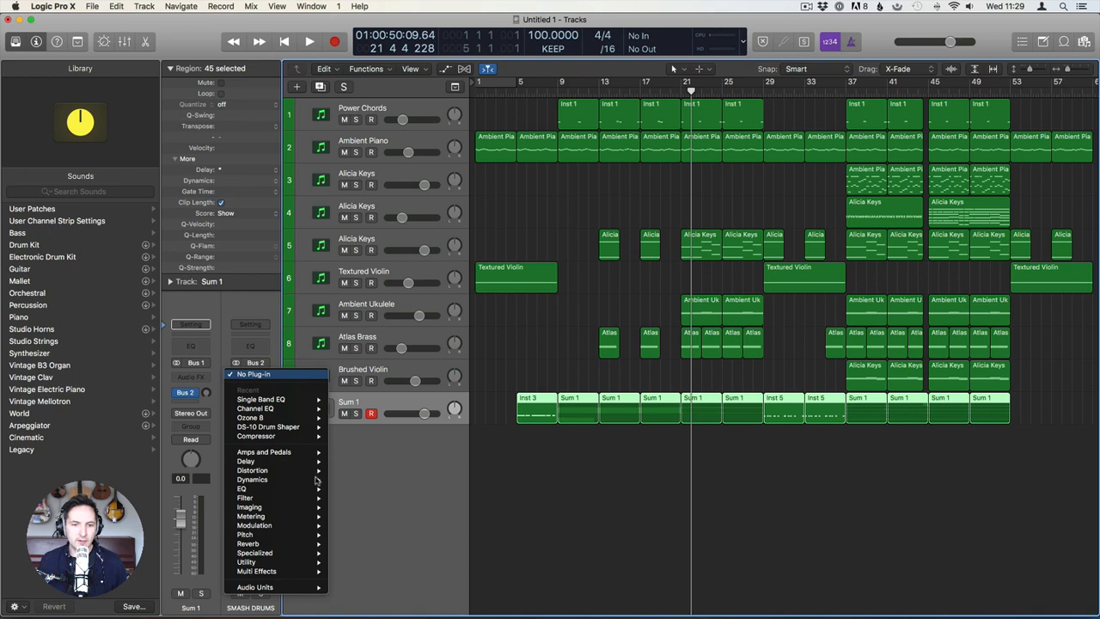
click(256, 436)
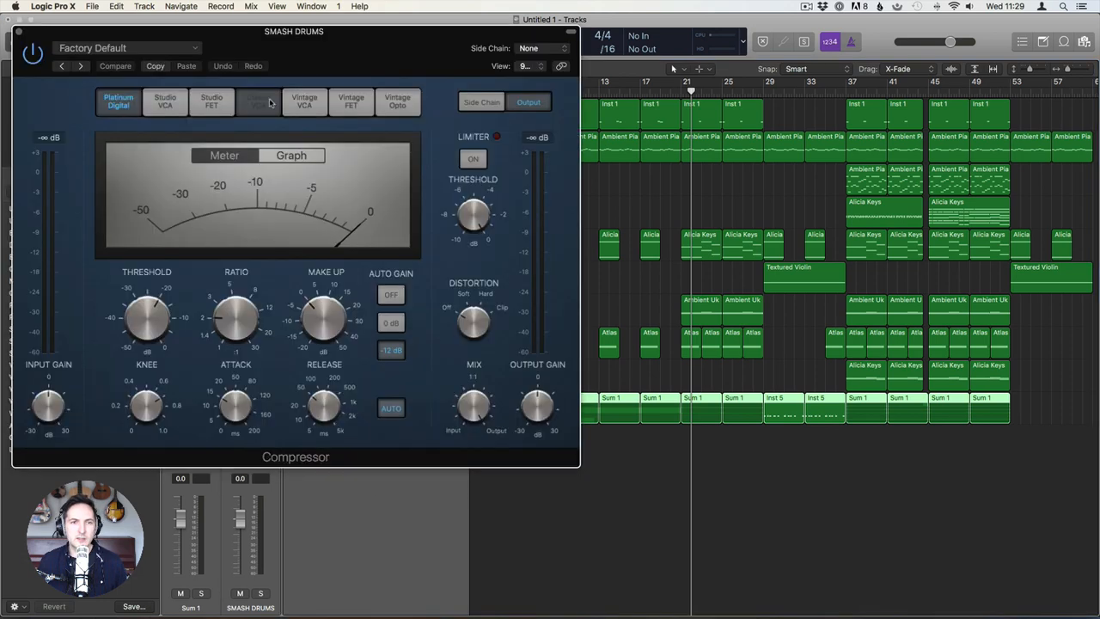
click(258, 101)
mouse_move(148, 305)
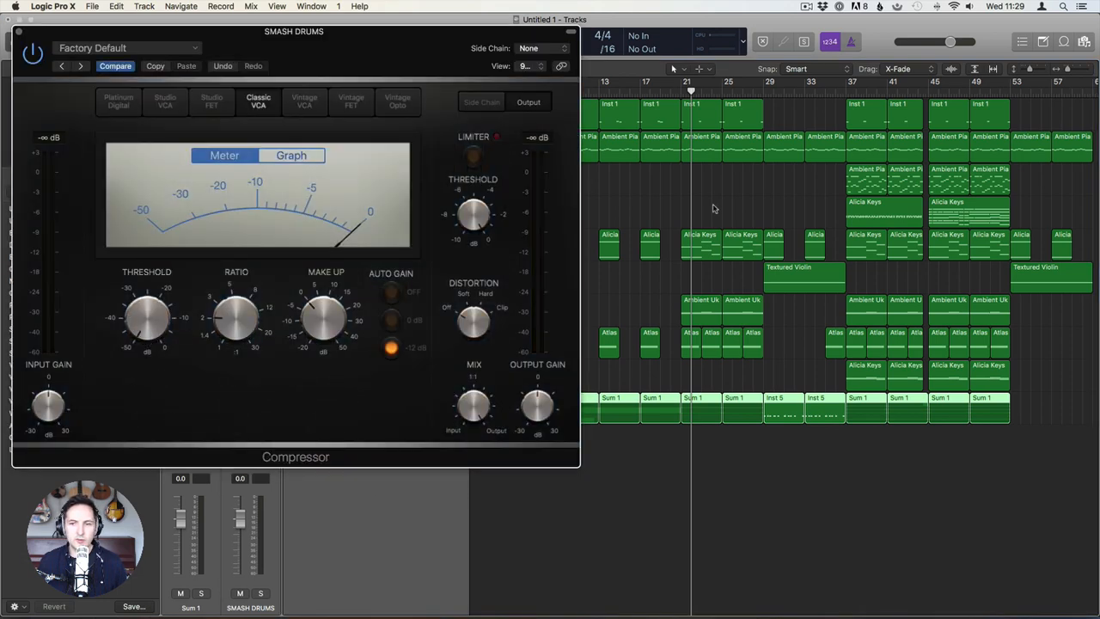
key(space)
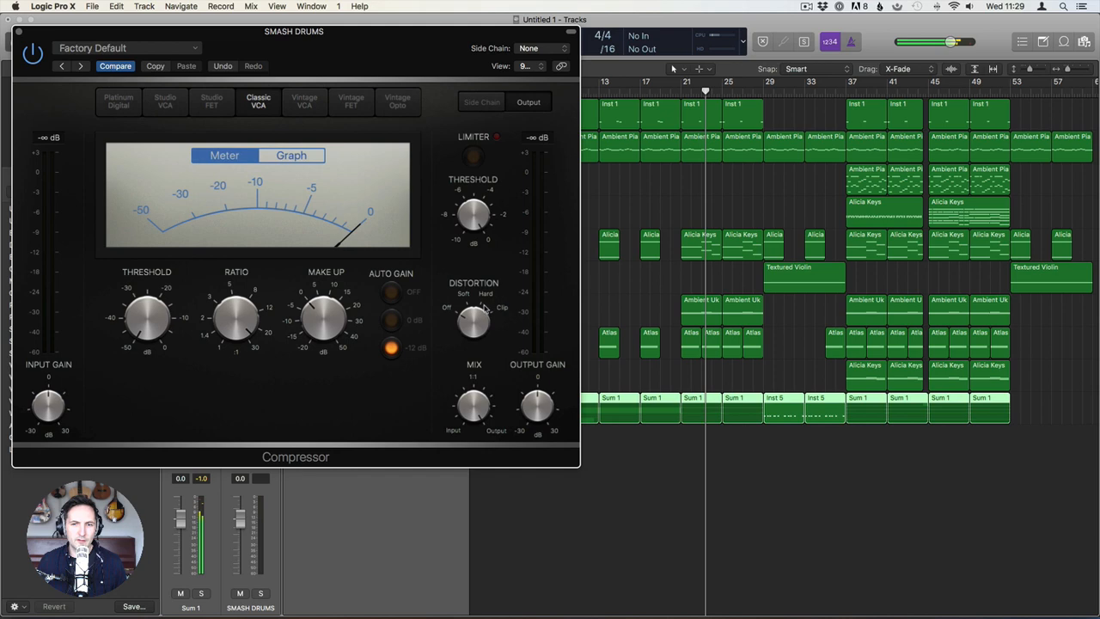
click(19, 32)
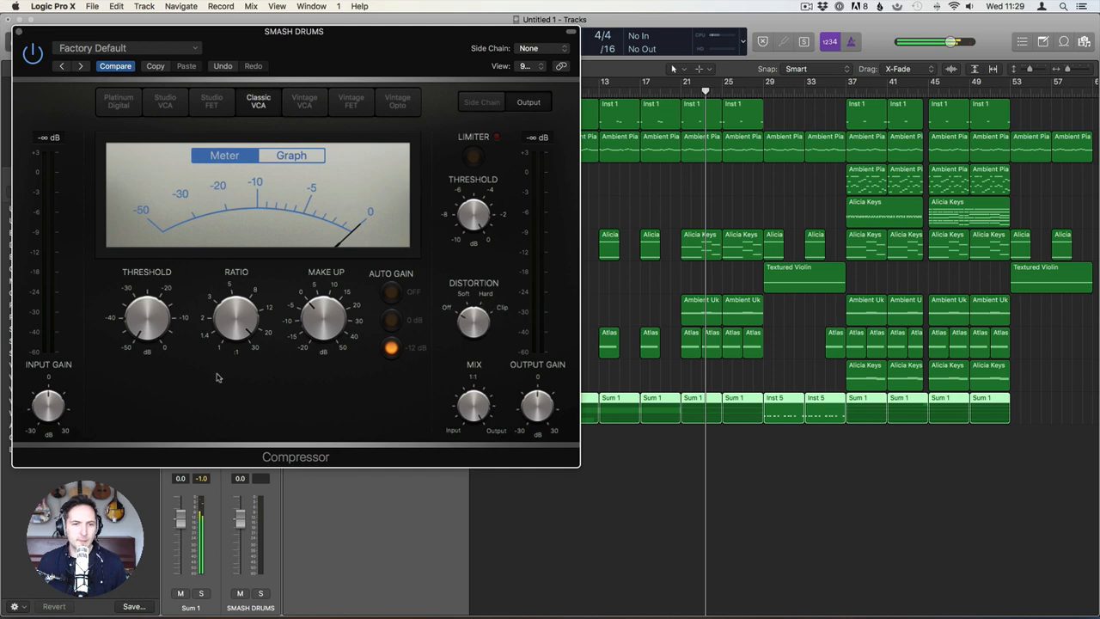
During playback, set the drum stack's Bus 2 send to about -15.6 dB, lower SMASH DRUMS to -24.0 dB and compare it muted and unmuted.
mouse_move(204, 392)
mouse_down()
mouse_move(204, 358)
mouse_move(205, 376)
mouse_up()
drag(241, 519, 241, 545)
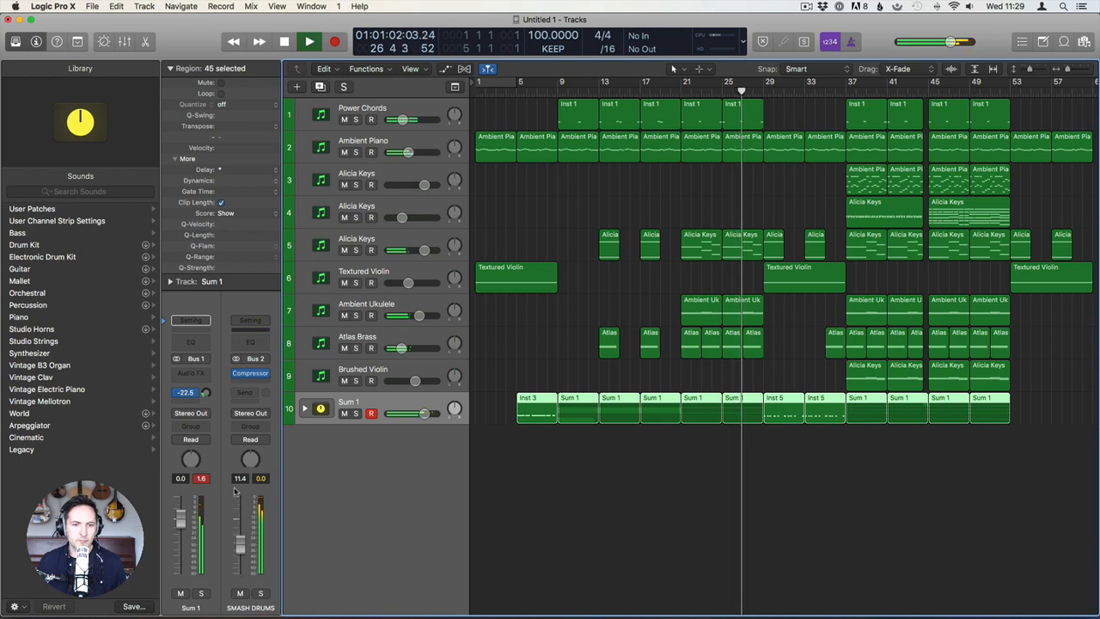
drag(206, 393, 205, 388)
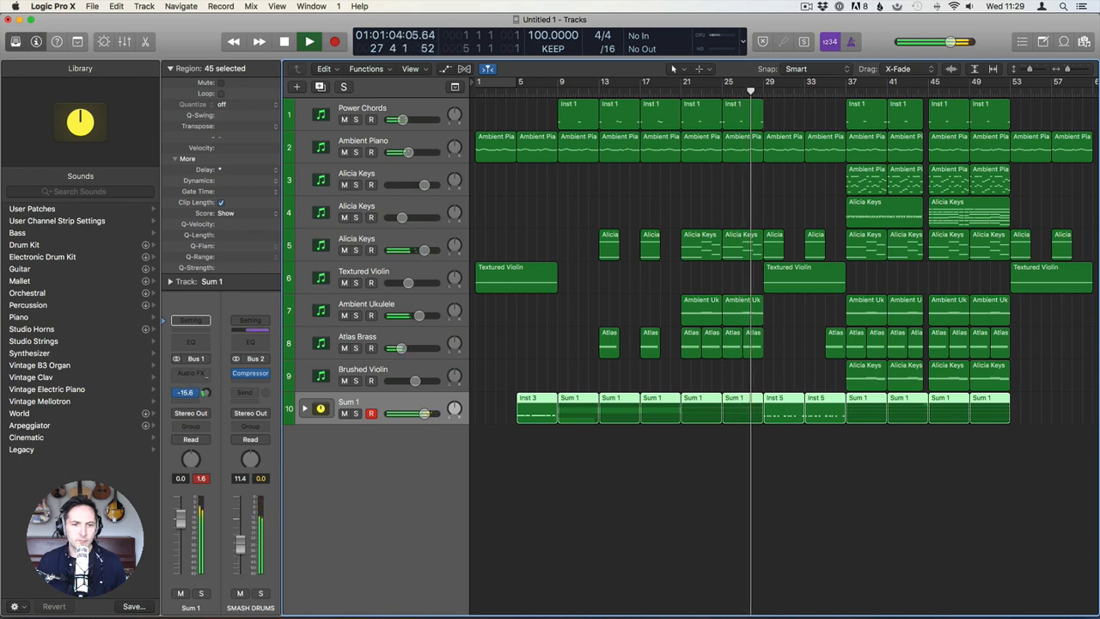
drag(240, 546, 241, 561)
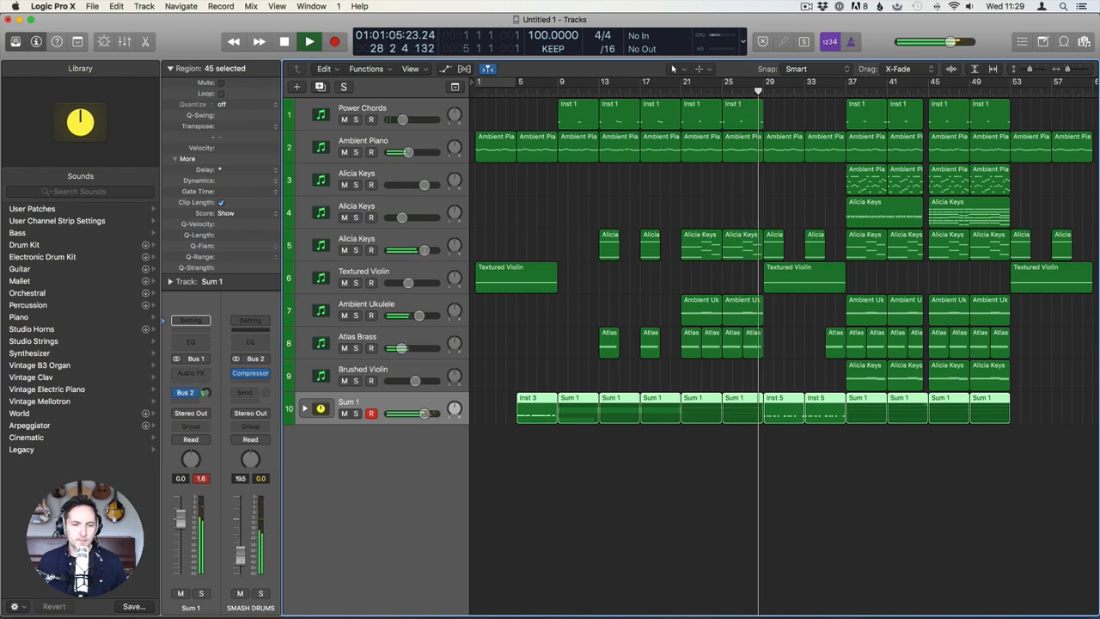
click(239, 595)
click(239, 595)
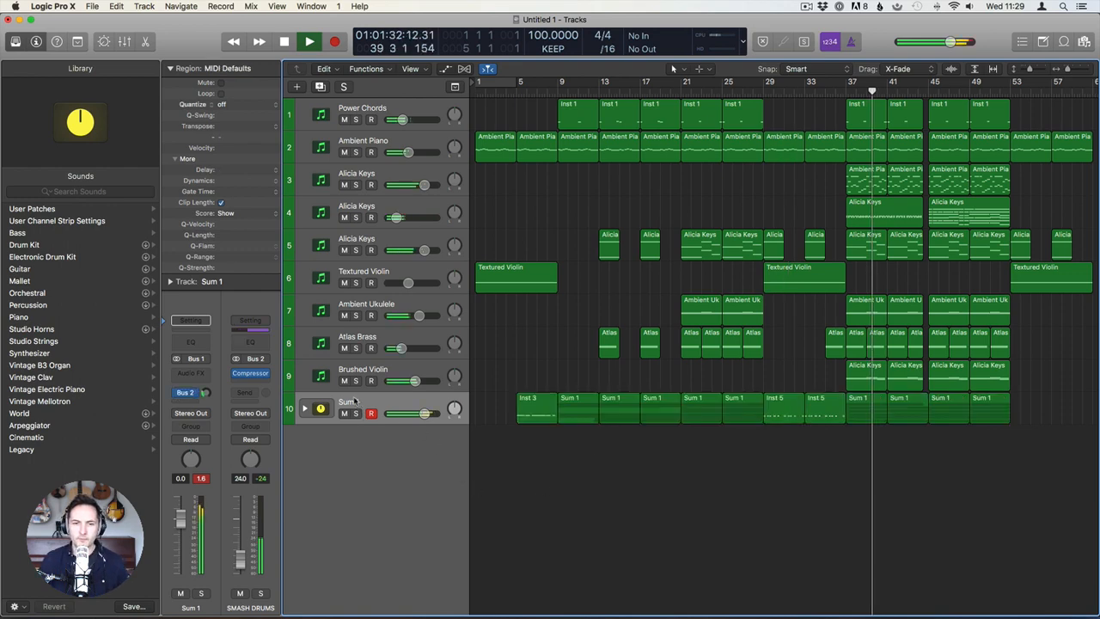
Rename the drum summing stack track as Drums.
double_click(348, 402)
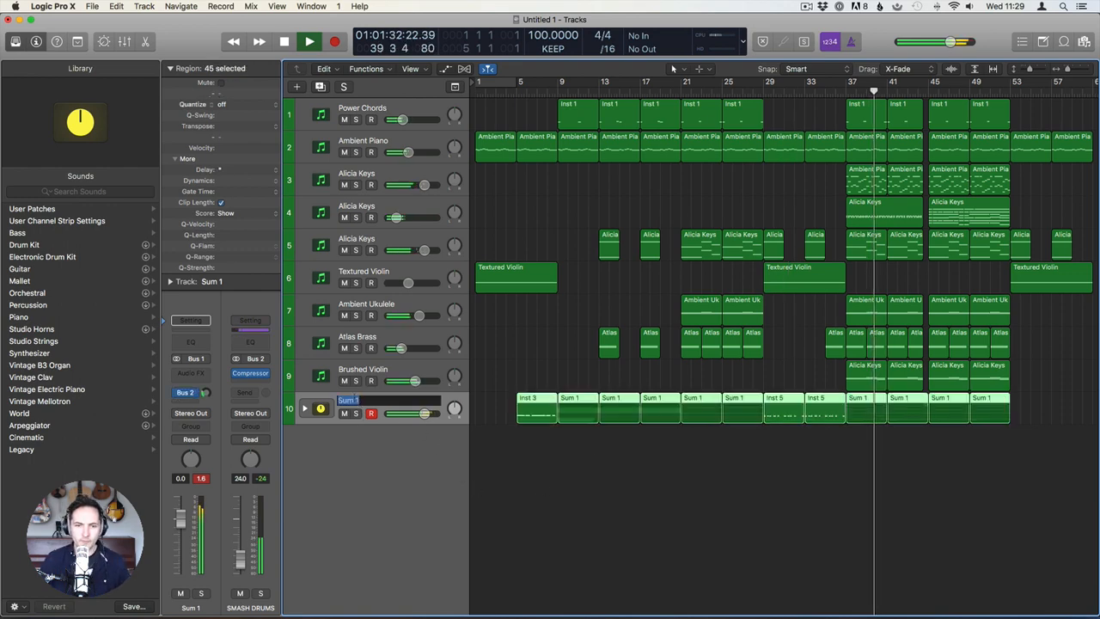
text(Drums)
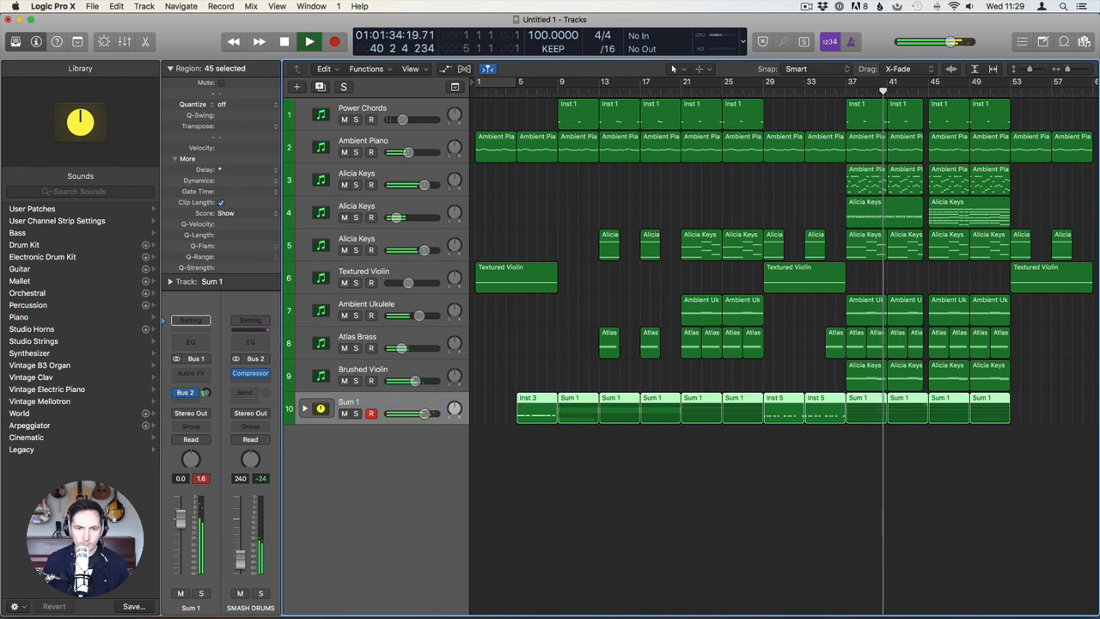
key(Return)
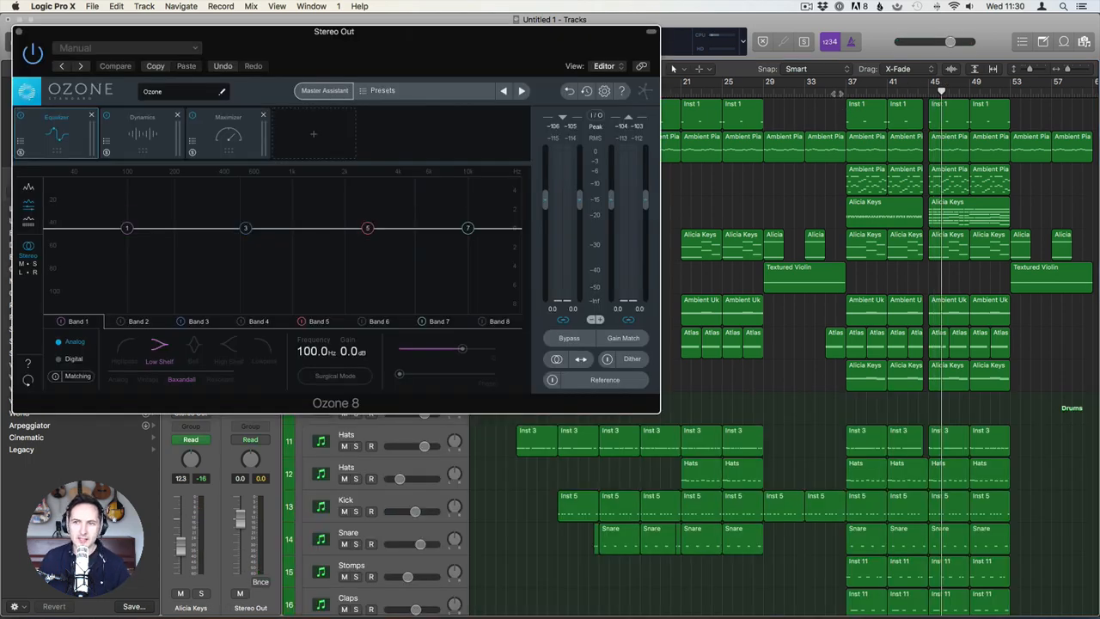
Run Ozone 8's Master Assistant on the Stereo Out with the Streaming target, playing the loudest section, and accept its suggested settings.
key(space)
click(325, 90)
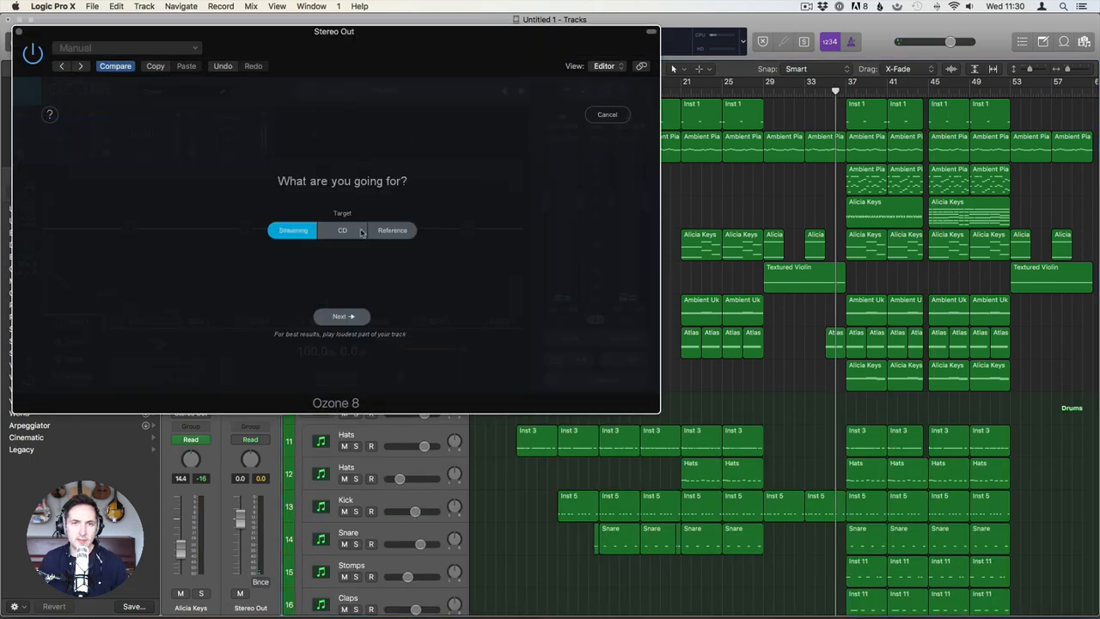
click(353, 317)
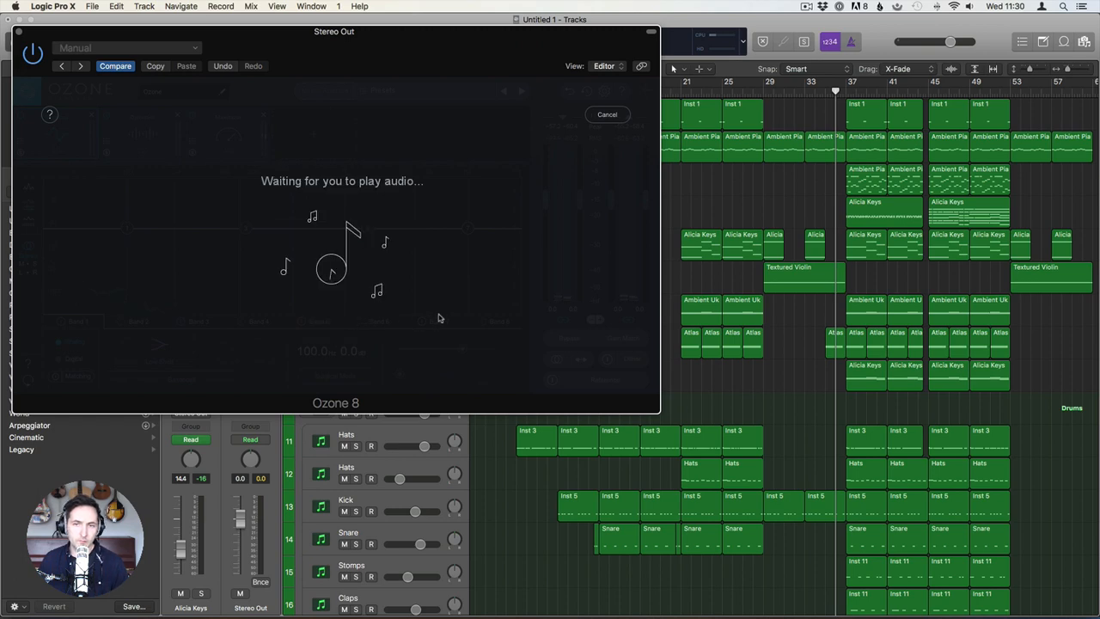
key(space)
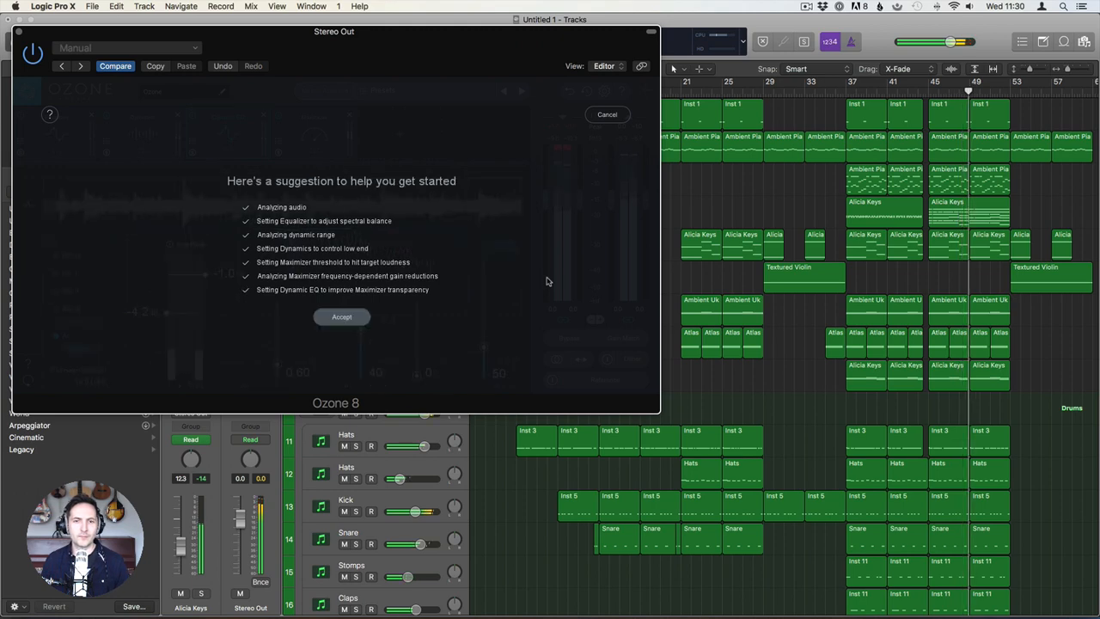
click(341, 317)
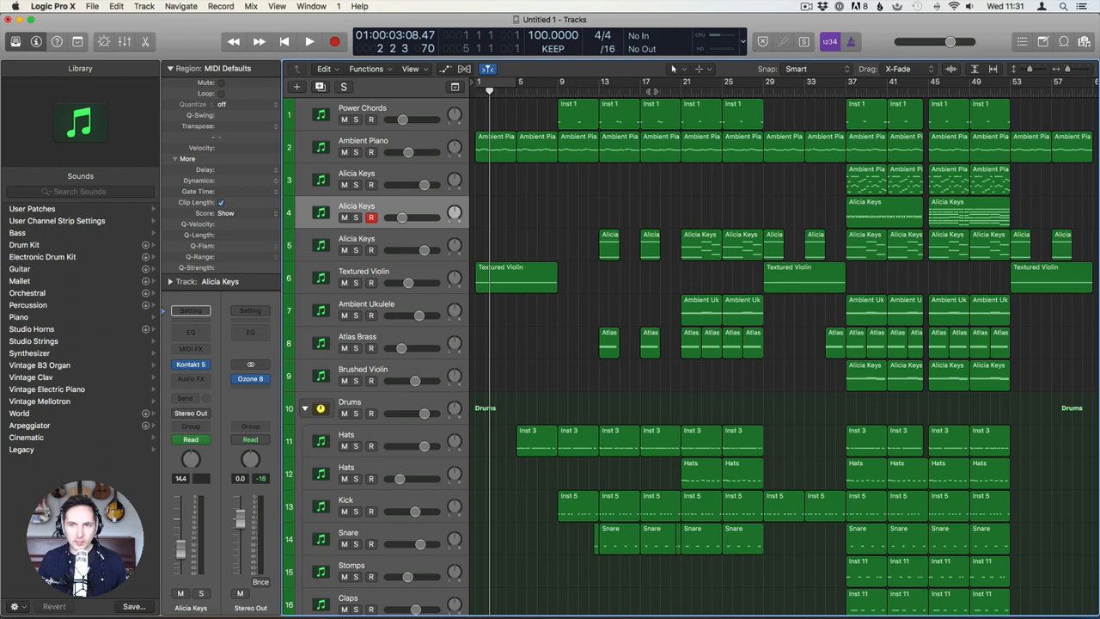
Play the song briefly from the start of bar 21 to hear the mastered mix, and stop.
click(679, 90)
key(space)
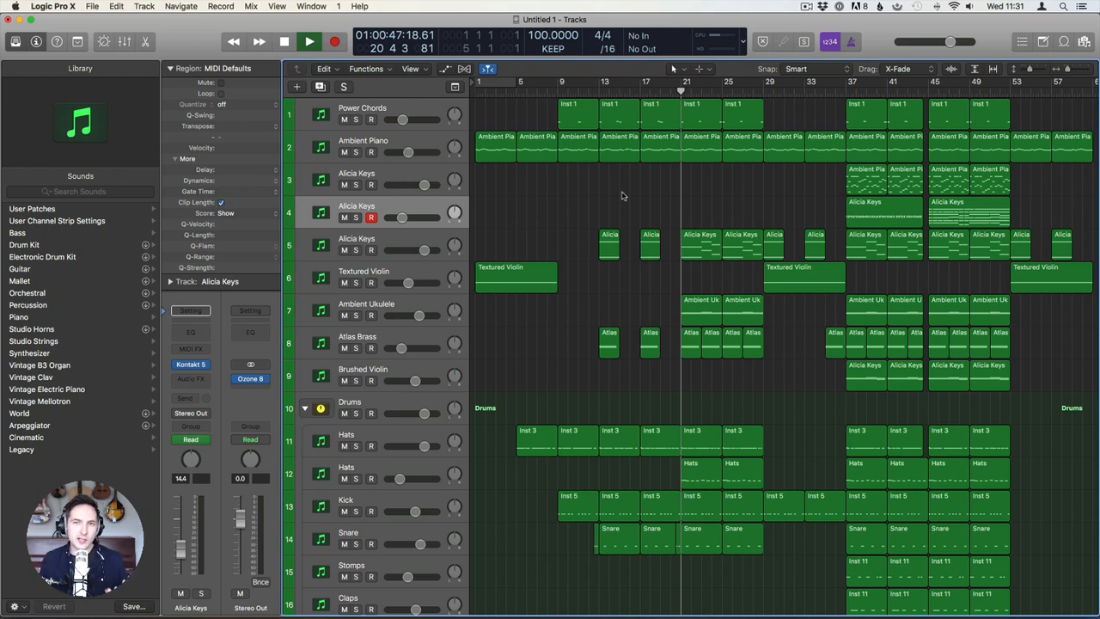
key(space)
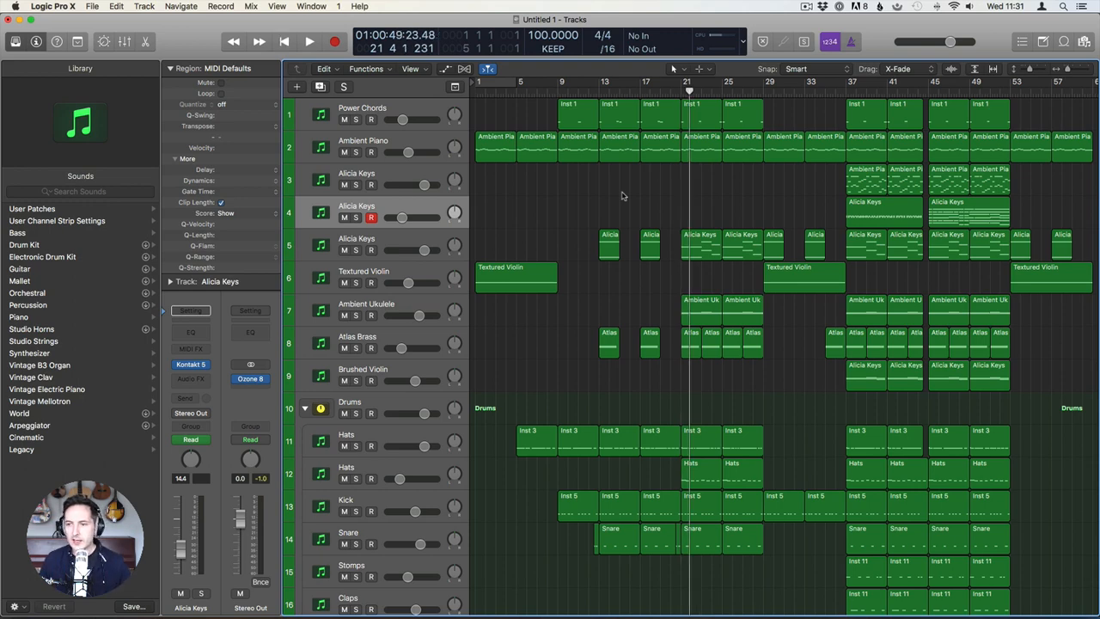